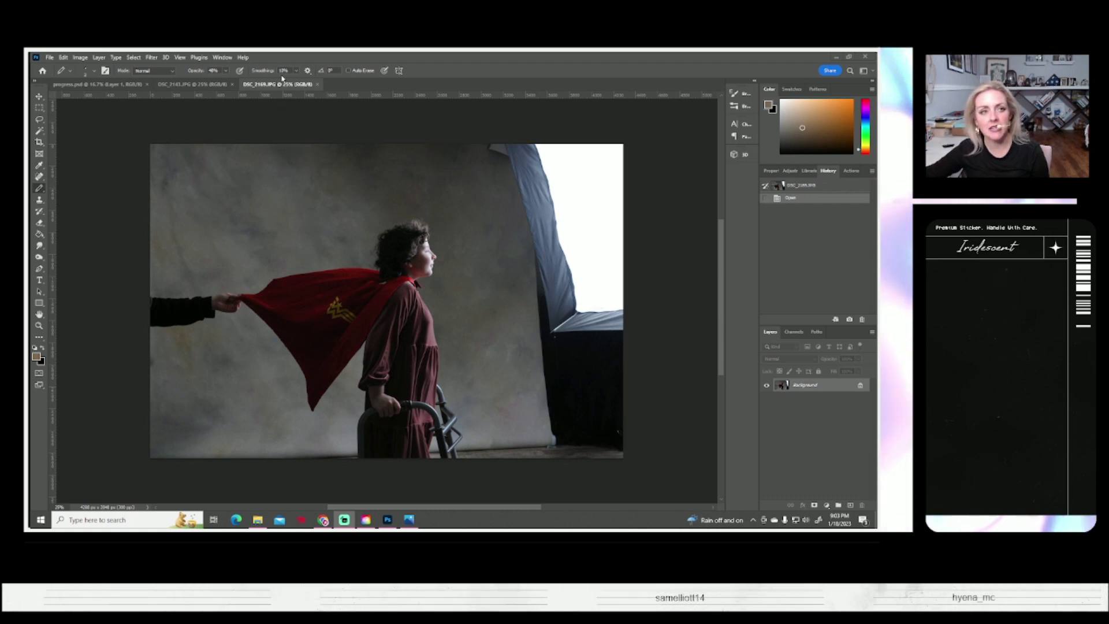
Lasso a loose freehand outline around the red cape and the child's shoulder area
click(39, 119)
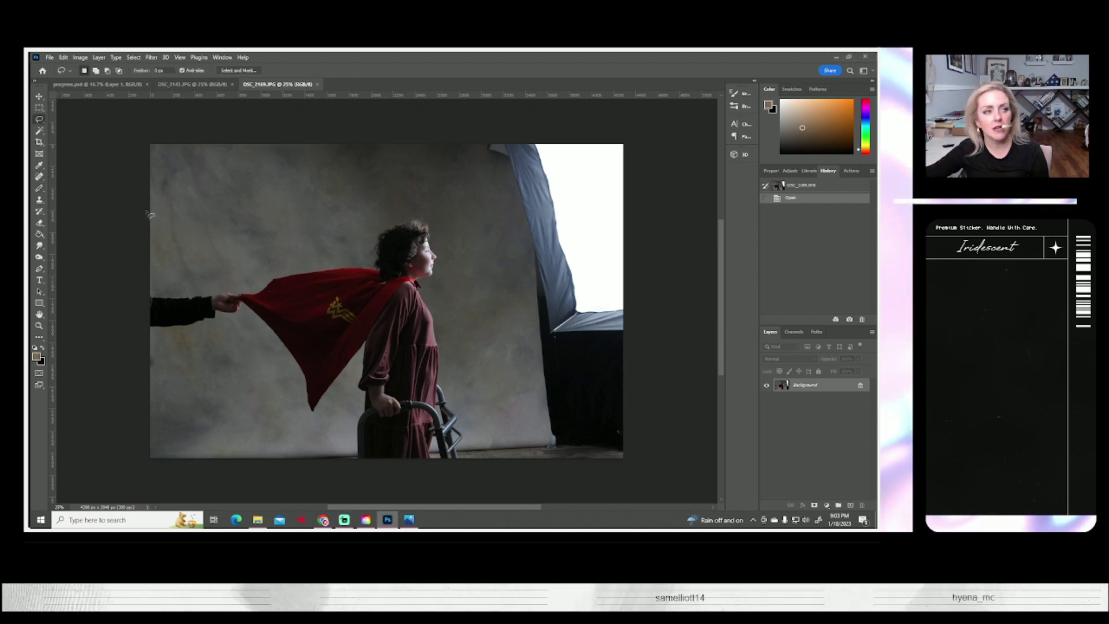
drag(244, 265, 231, 295)
mouse_move(249, 366)
mouse_down()
mouse_move(310, 429)
mouse_move(368, 374)
mouse_up()
mouse_move(396, 312)
mouse_down()
mouse_move(425, 297)
mouse_move(385, 266)
mouse_move(243, 267)
mouse_up()
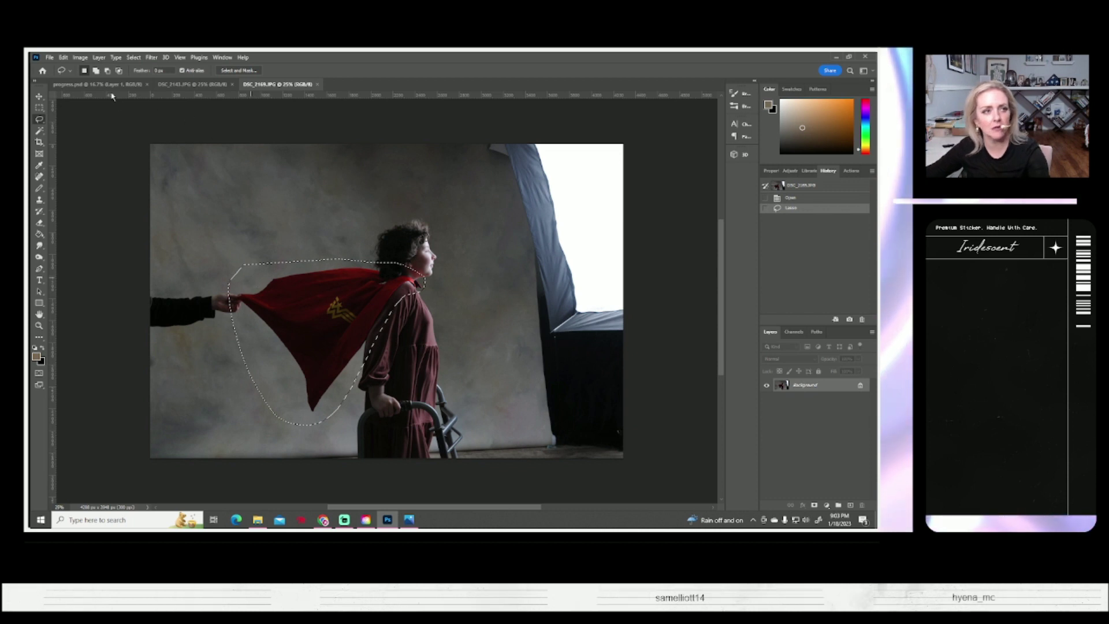
Paste the cape into the composite, scale it onto the child's shoulders, and save
click(96, 83)
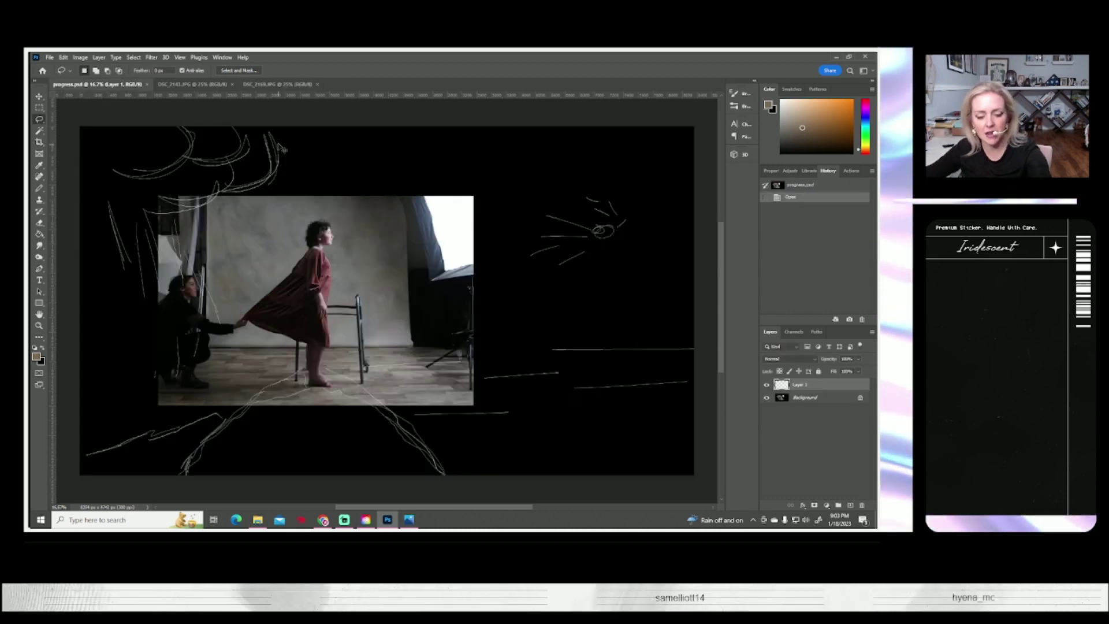
key(ctrl+v)
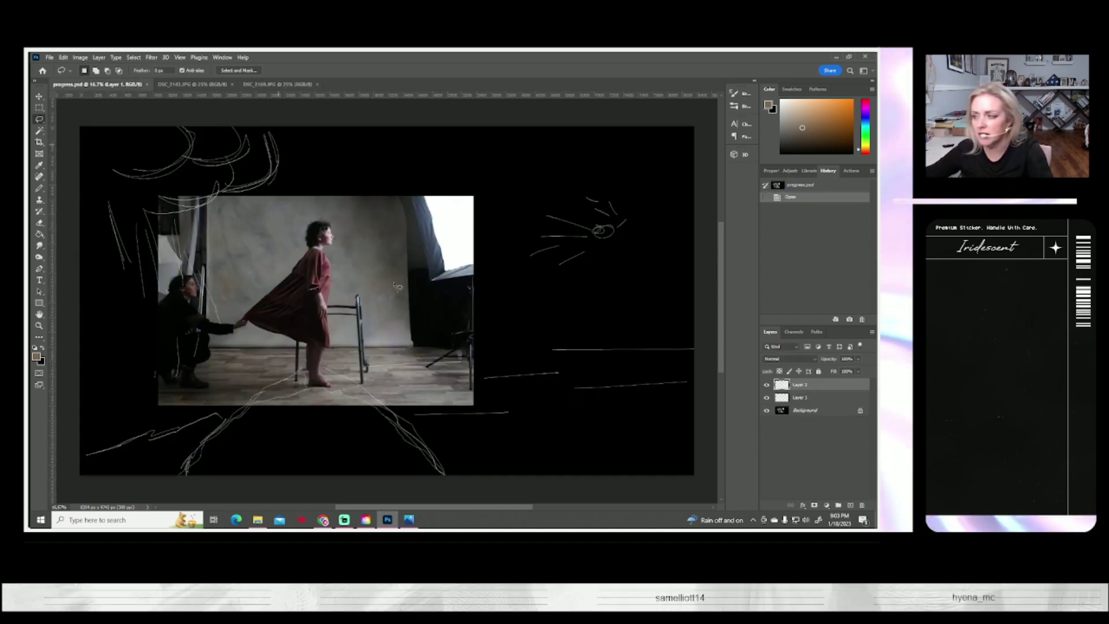
key(ctrl+t)
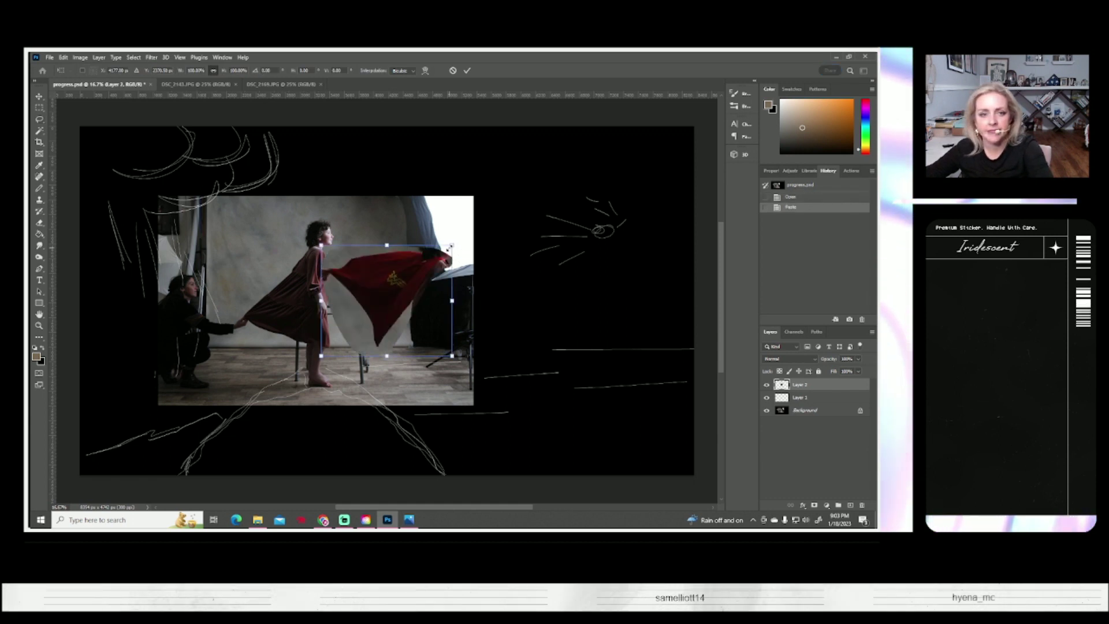
drag(451, 246, 428, 267)
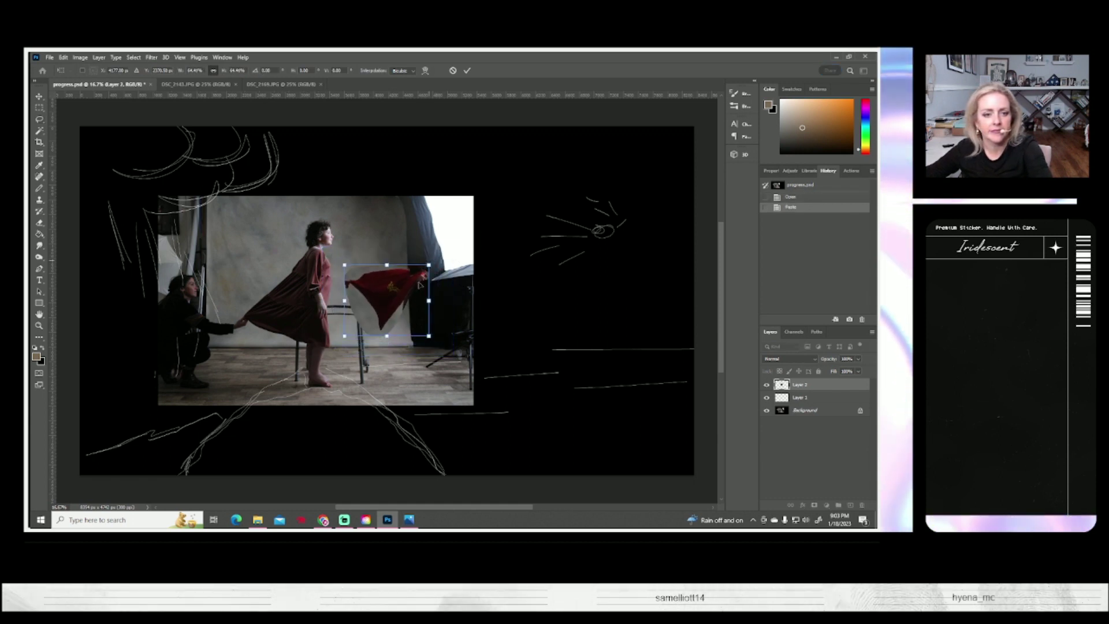
drag(391, 299, 273, 282)
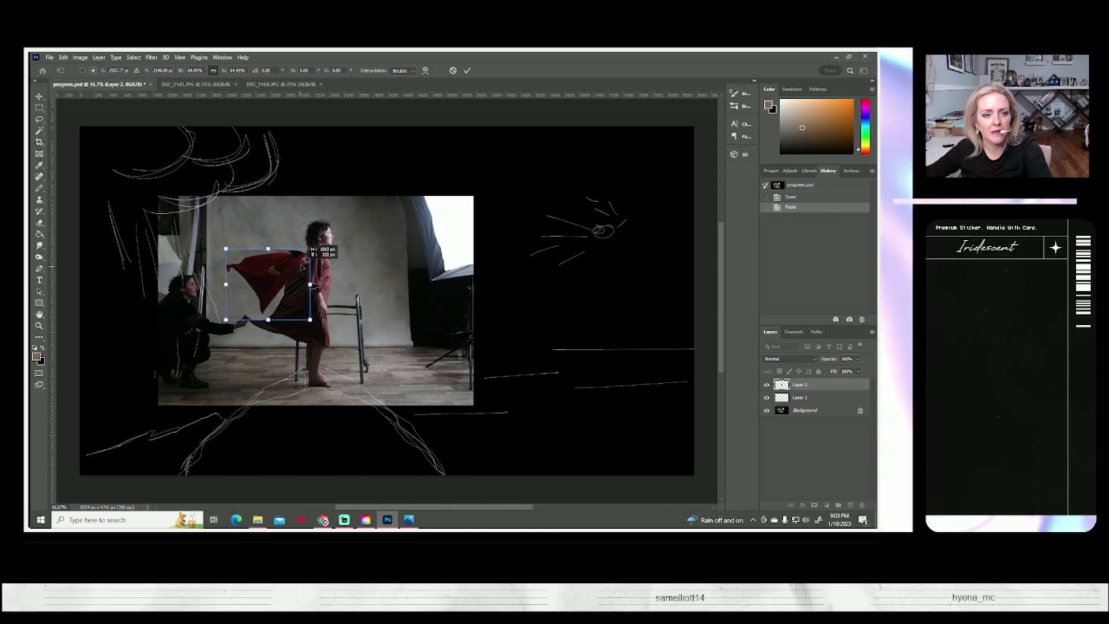
drag(313, 248, 317, 243)
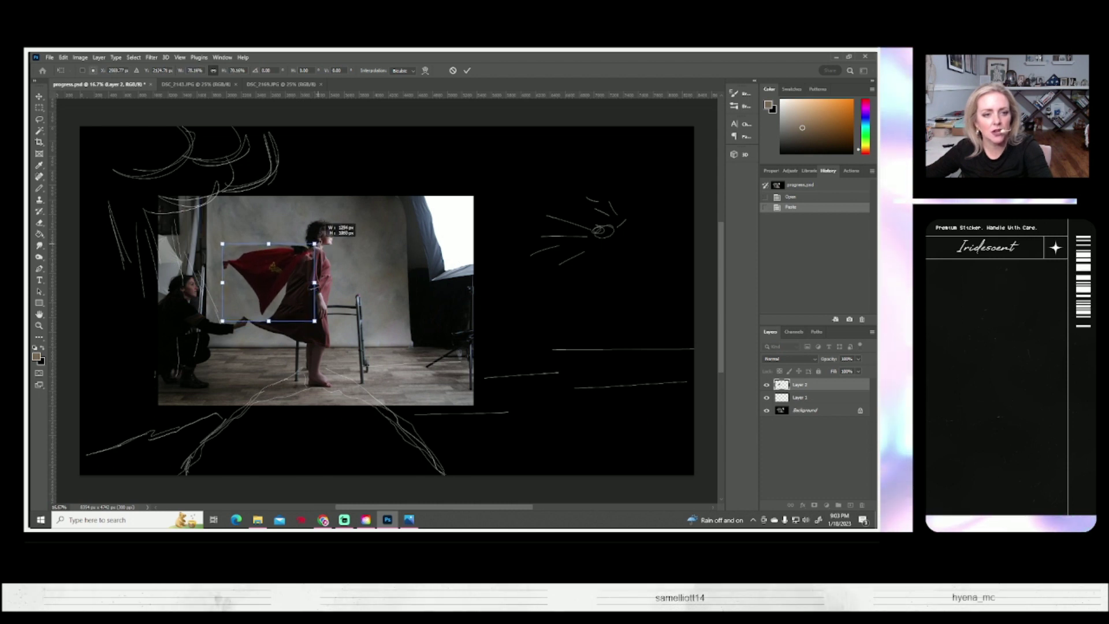
key(Return)
key(Return)
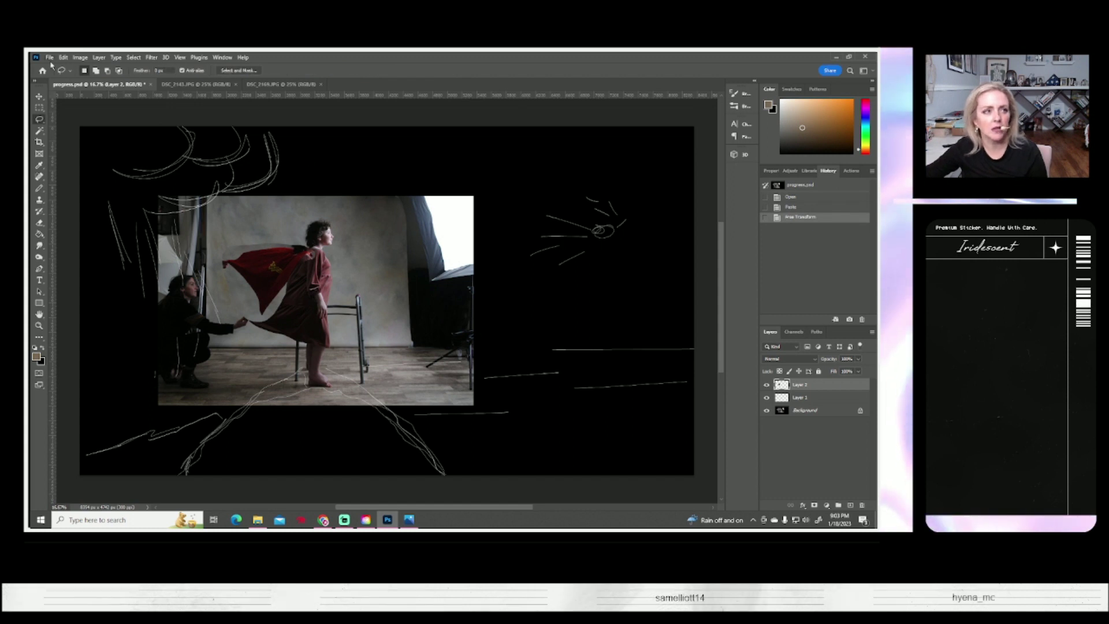
click(50, 57)
click(69, 156)
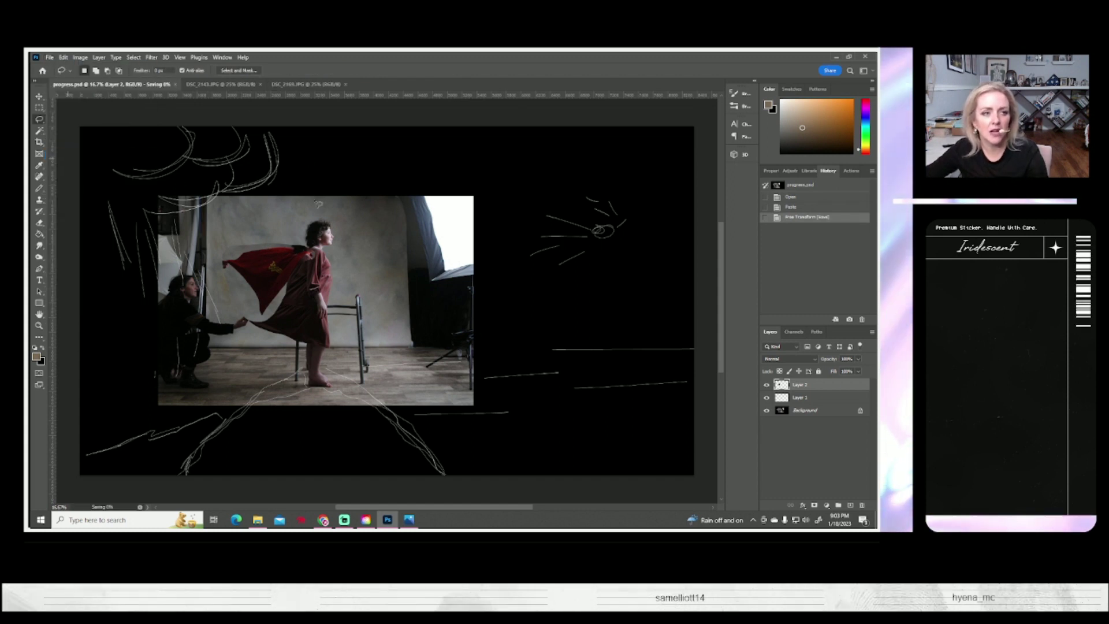
Close the DSC_2169 cape photo
click(303, 84)
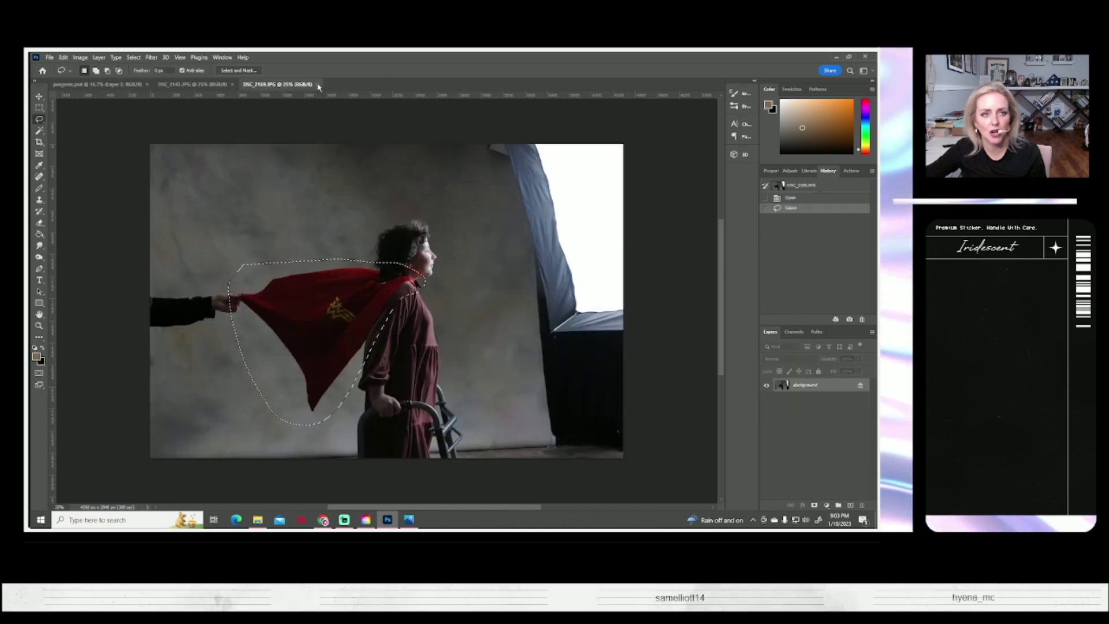
click(318, 84)
click(192, 83)
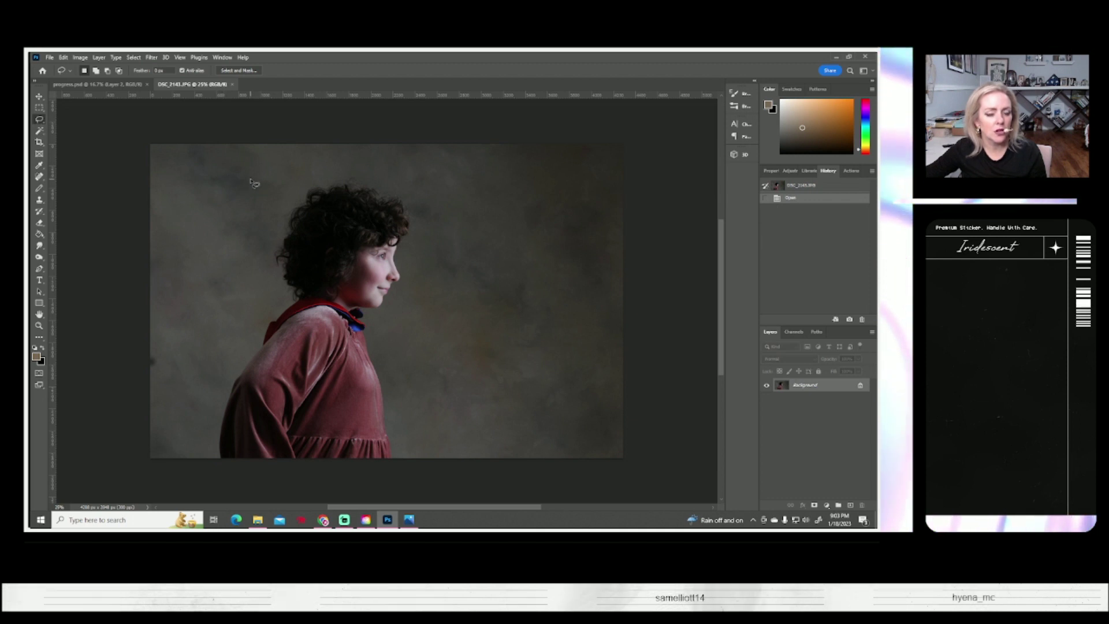
Lasso around the child's curly head in the DSC_2143 portrait
drag(254, 184, 282, 292)
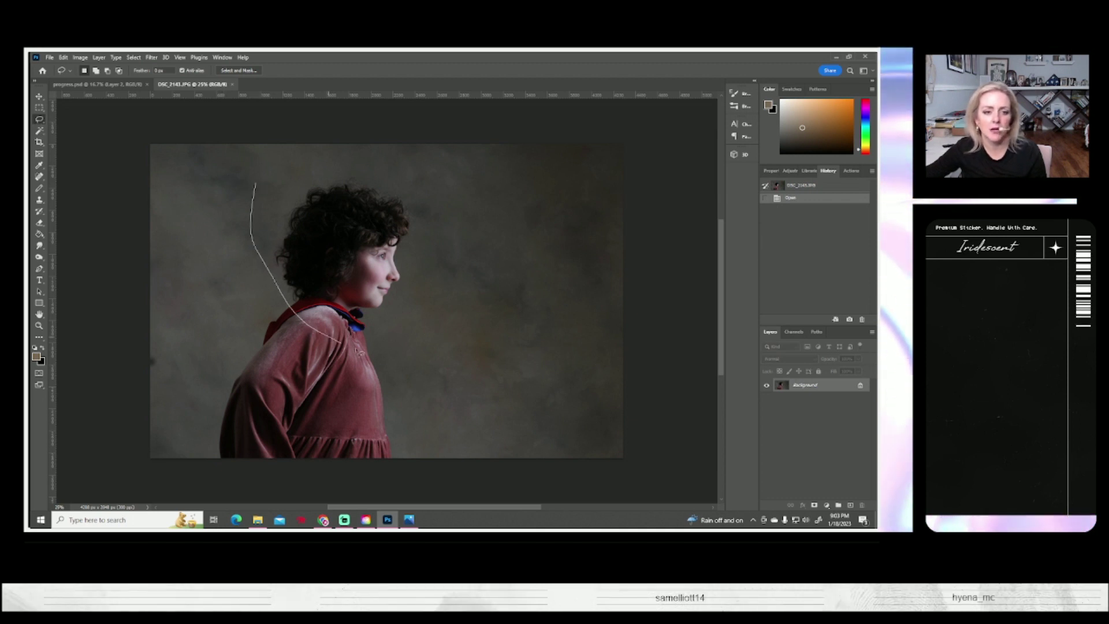
drag(375, 352, 478, 223)
drag(298, 157, 282, 156)
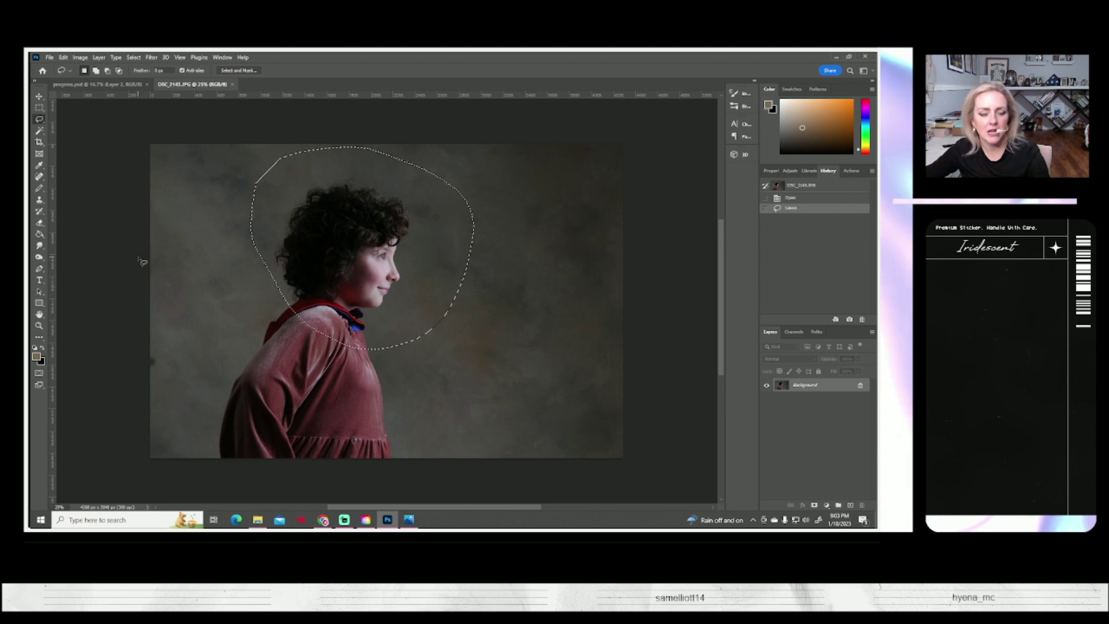
click(98, 85)
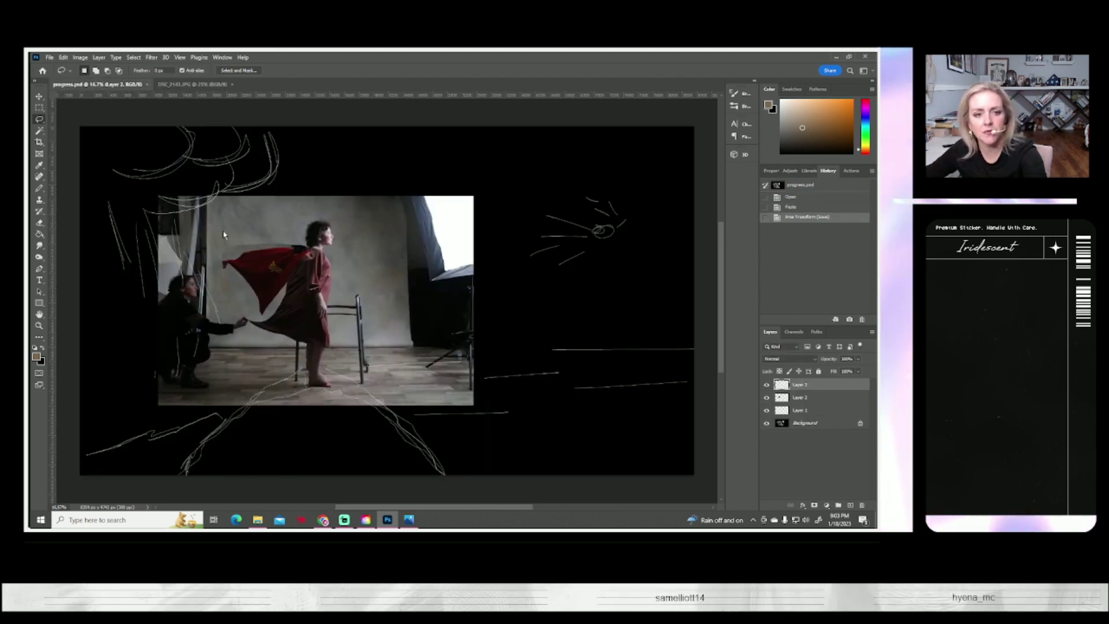
Paste the curly-haired head over the figure's head, scale it to fit, and save the composite
key(ctrl+v)
key(ctrl+t)
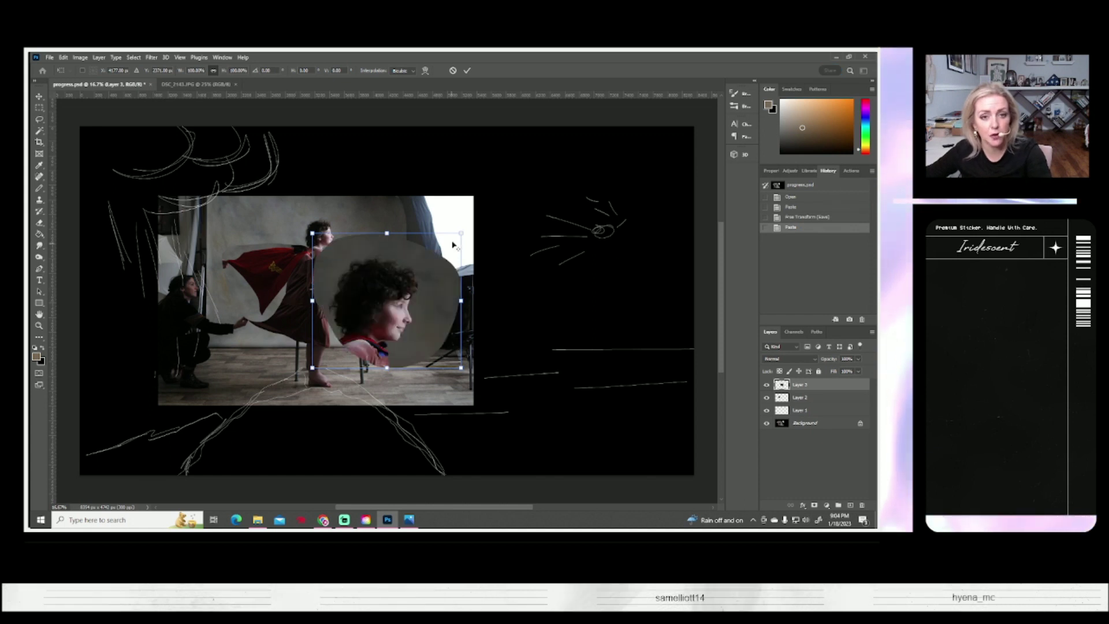
drag(460, 235, 423, 273)
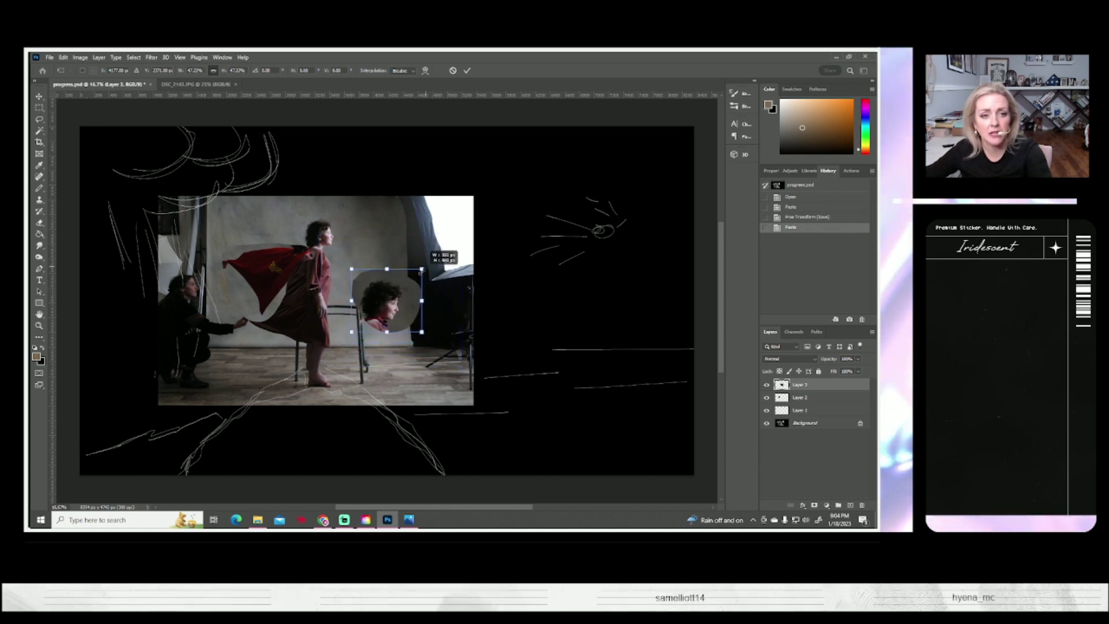
drag(386, 299, 352, 210)
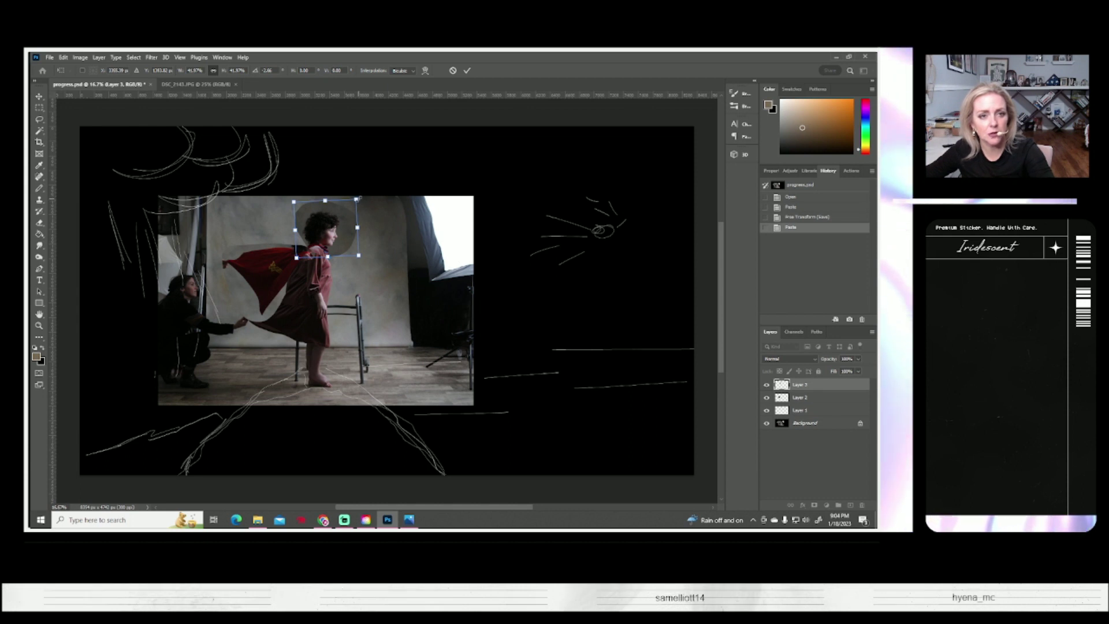
mouse_move(358, 200)
mouse_down()
mouse_move(351, 227)
mouse_move(345, 205)
mouse_up()
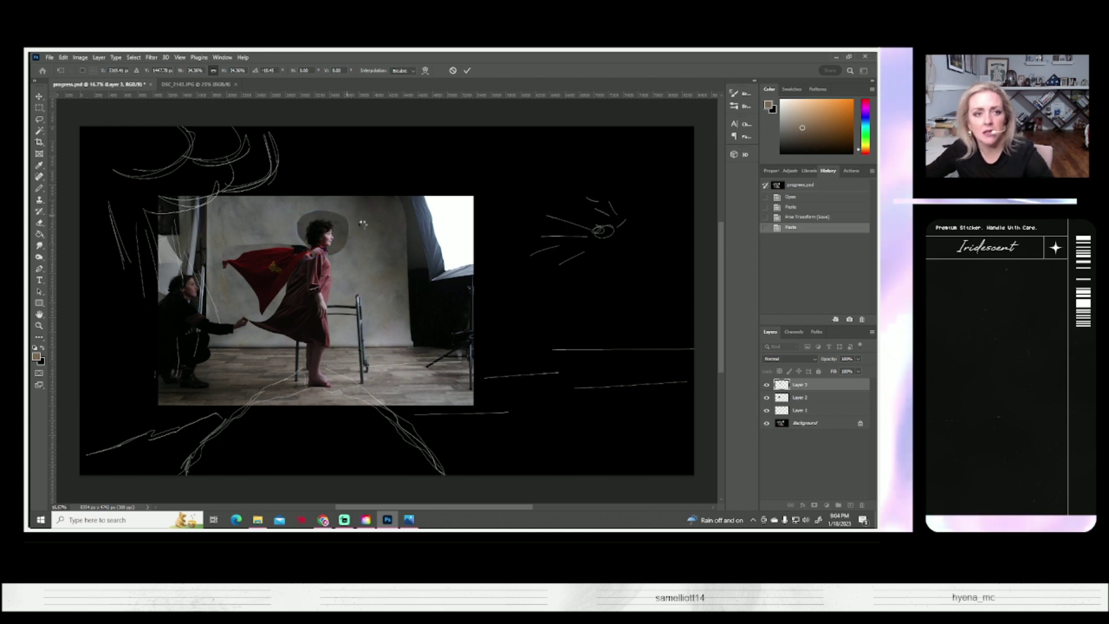
key(Return)
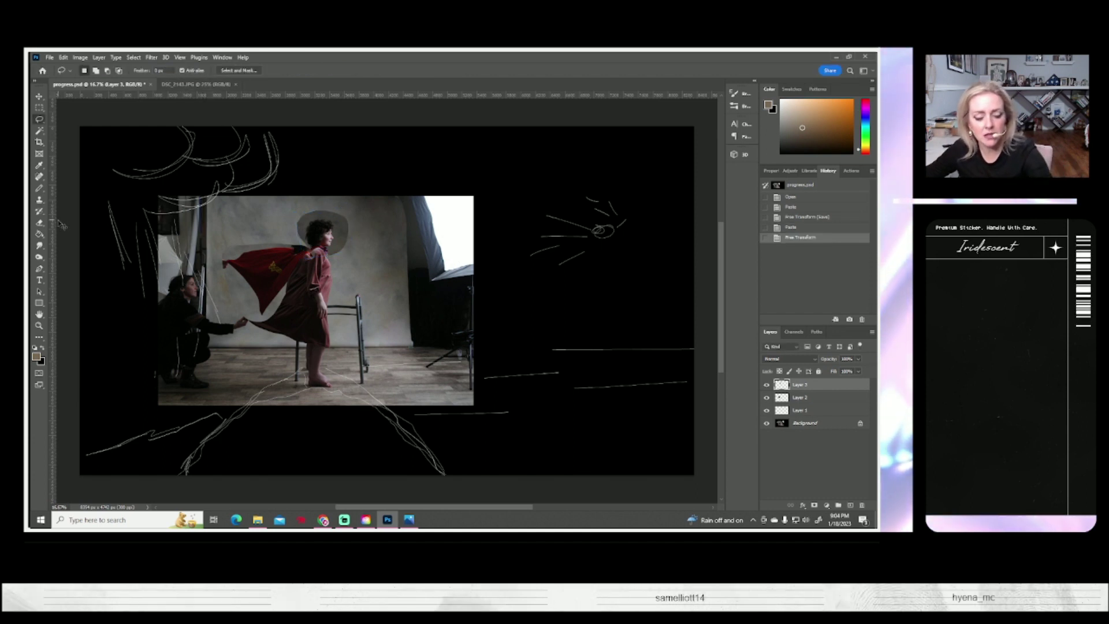
key(ctrl+s)
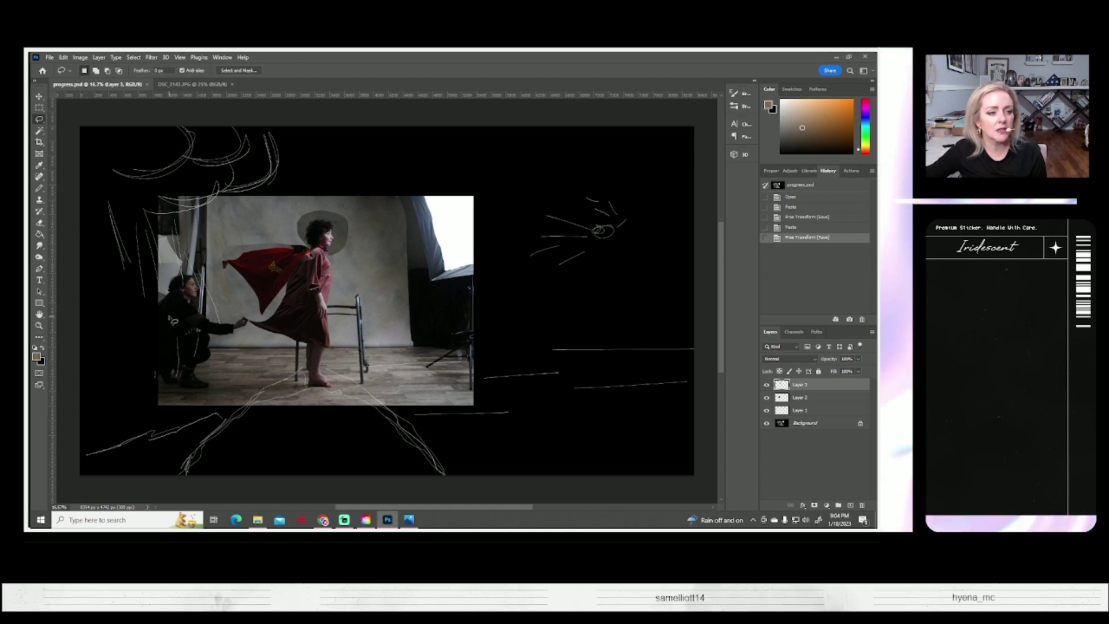
click(192, 84)
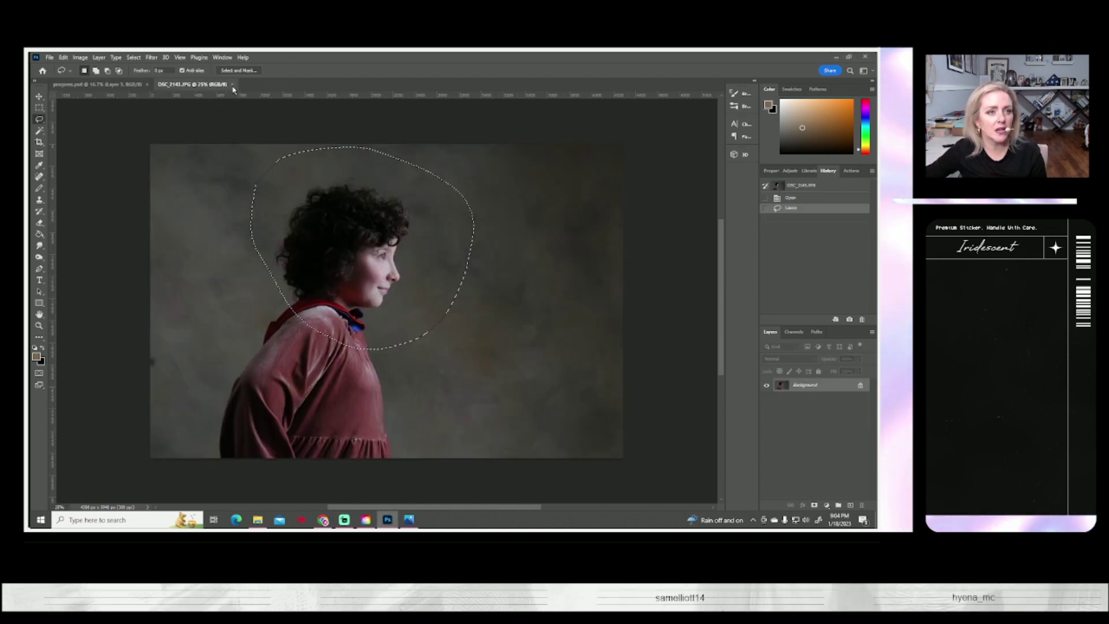
Close the DSC_2143 portrait photo with Ctrl+W
key(ctrl+w)
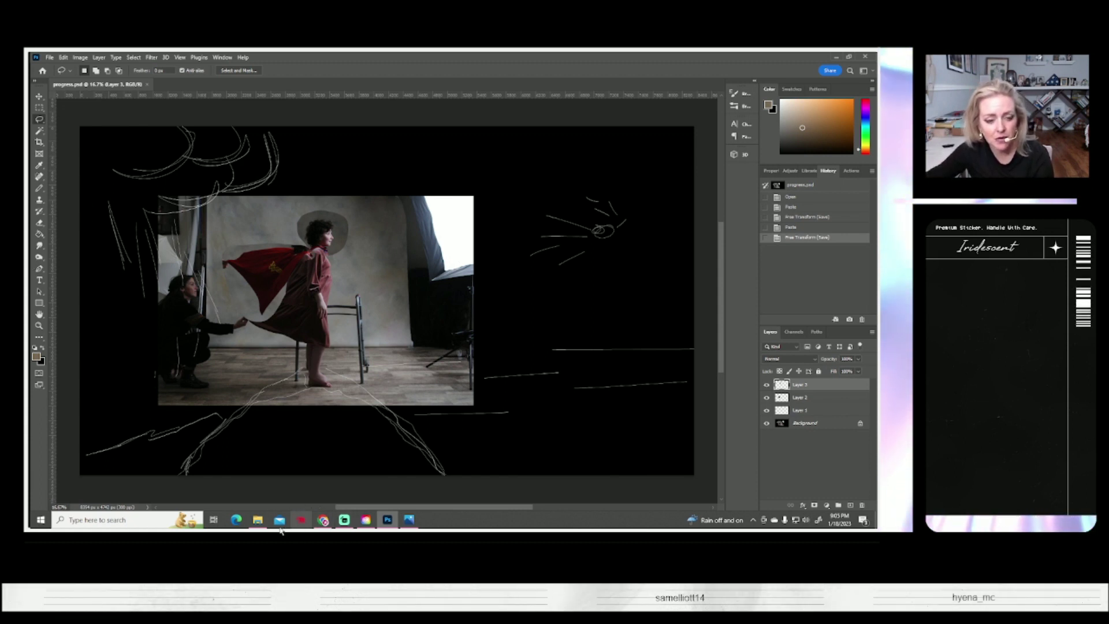
right_click(257, 521)
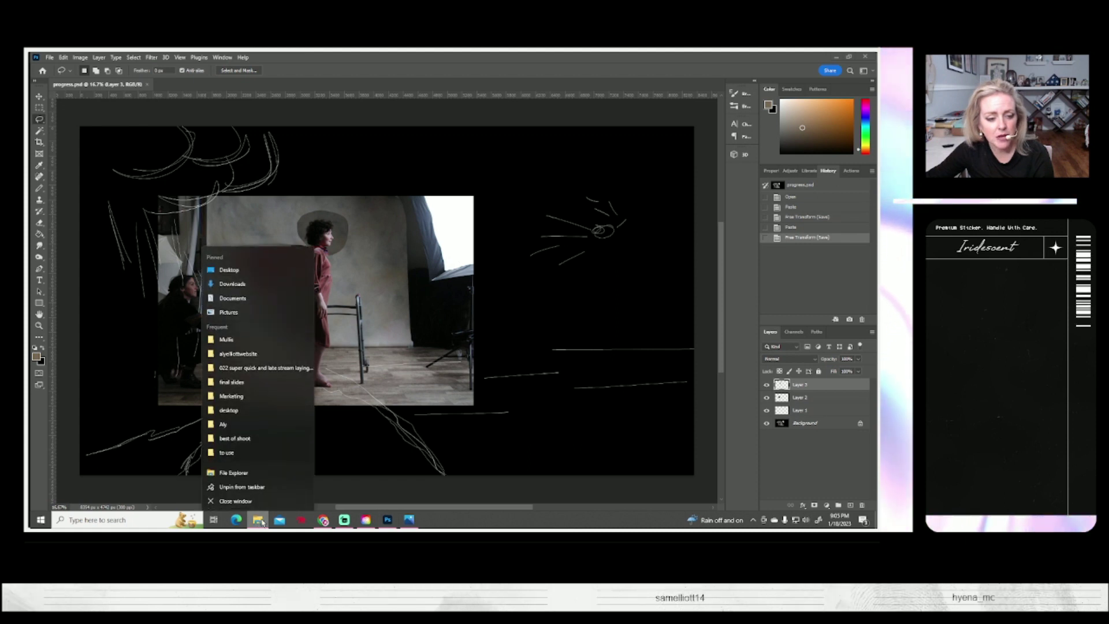
click(234, 475)
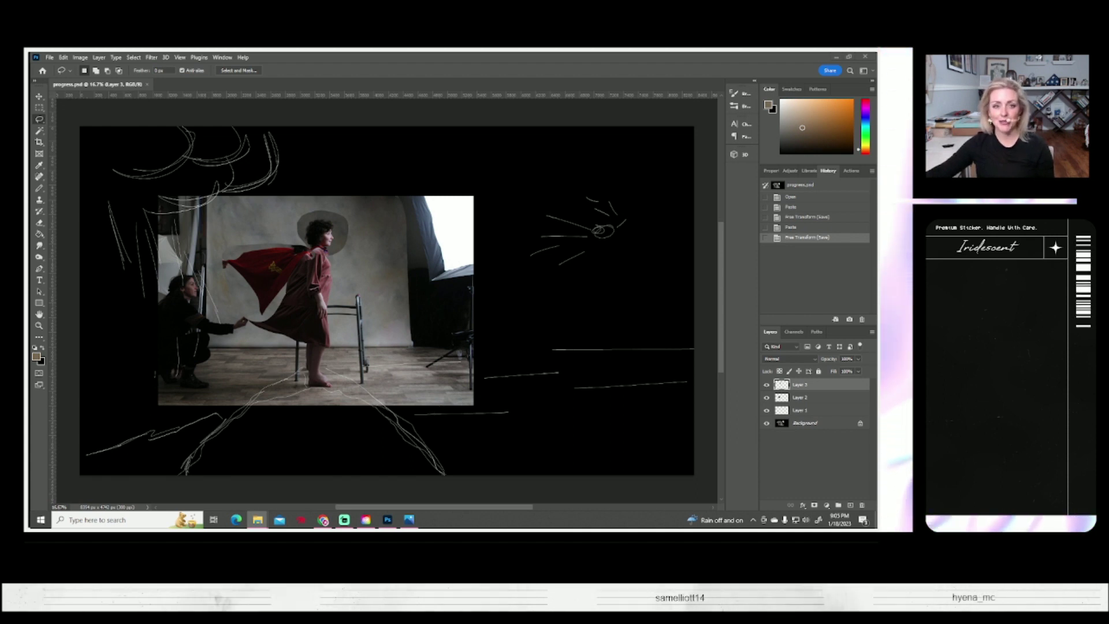
click(408, 520)
click(867, 60)
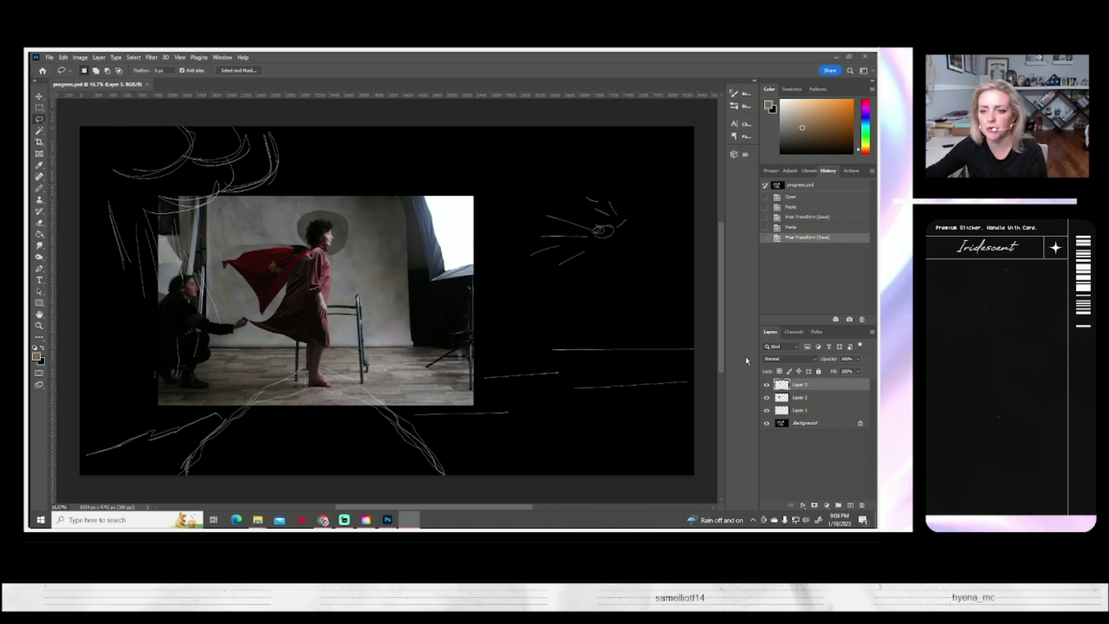
Open the sky photos and page forward past the lake sunset to the Unconventional Marketing flyer
click(407, 520)
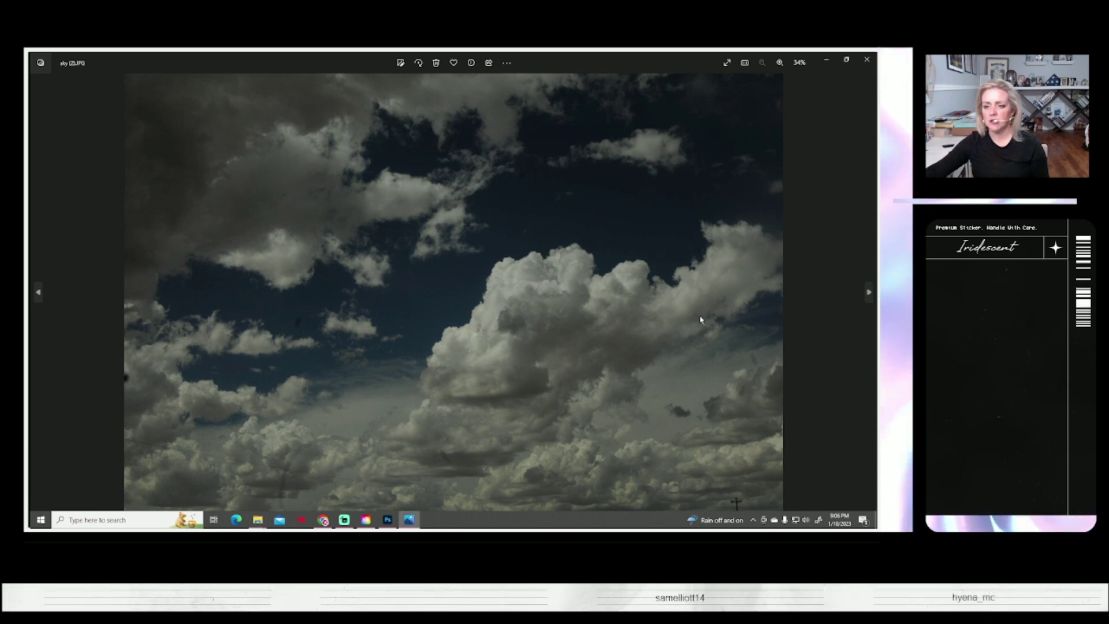
click(870, 293)
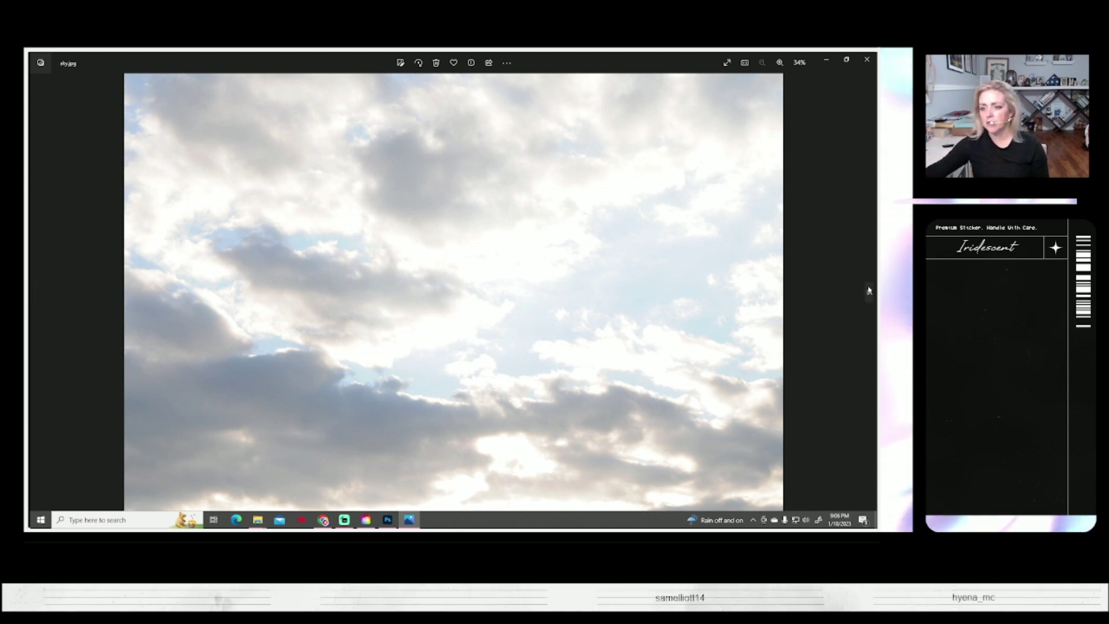
click(868, 292)
click(868, 292)
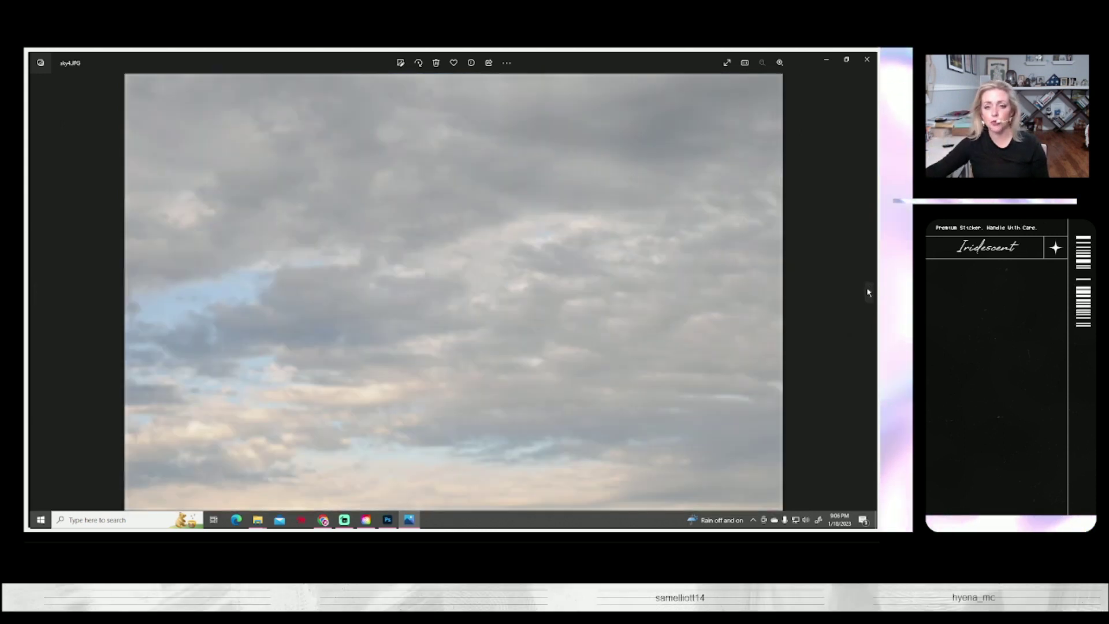
click(867, 293)
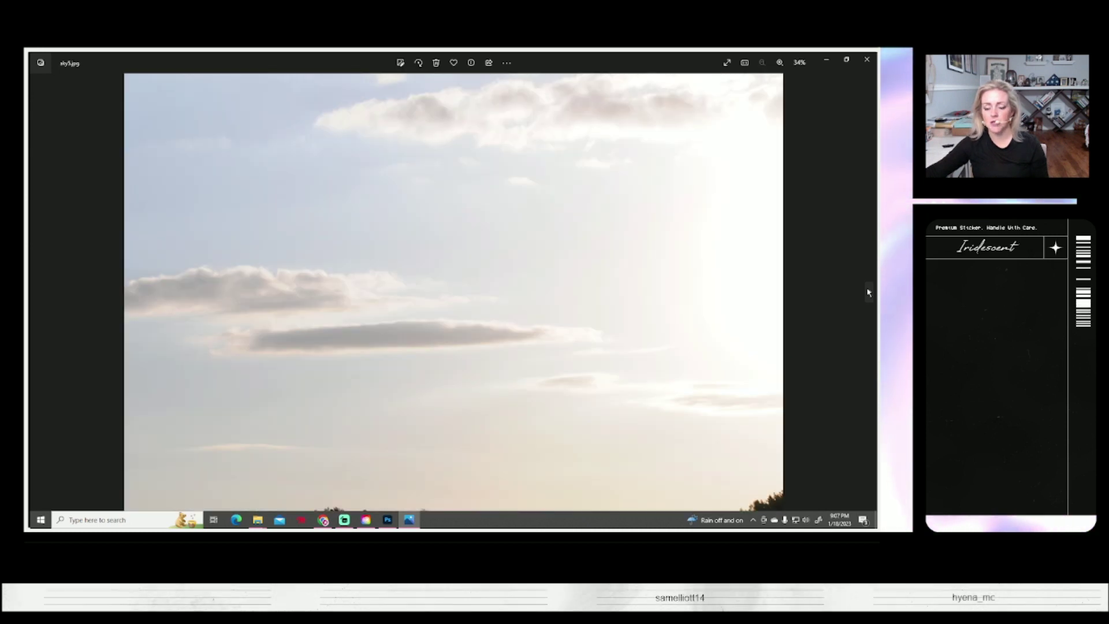
click(868, 292)
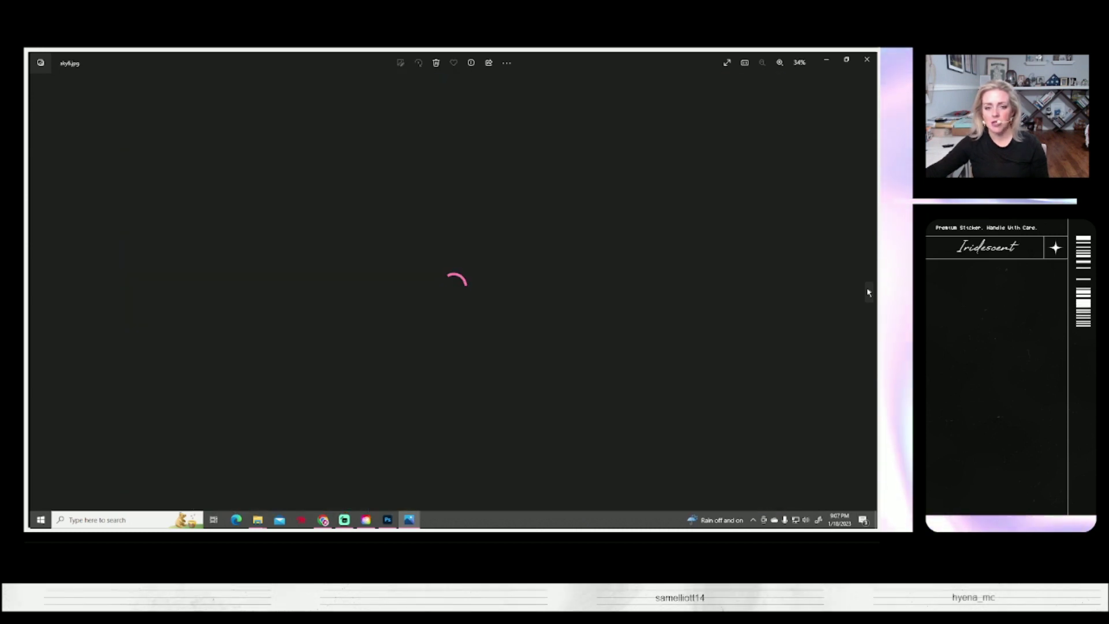
click(868, 292)
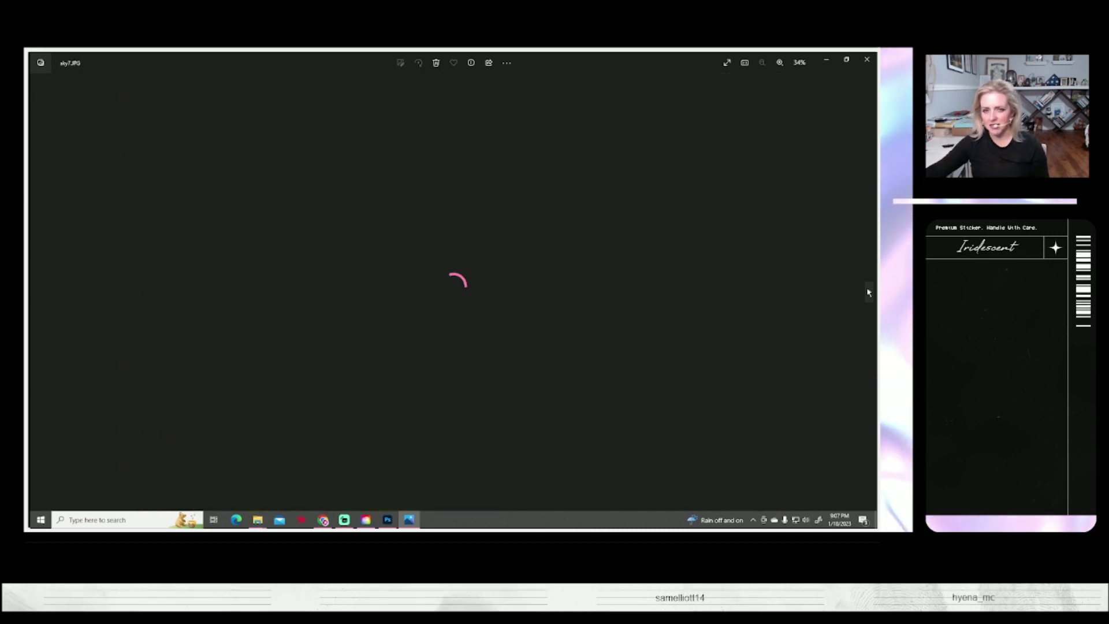
click(867, 292)
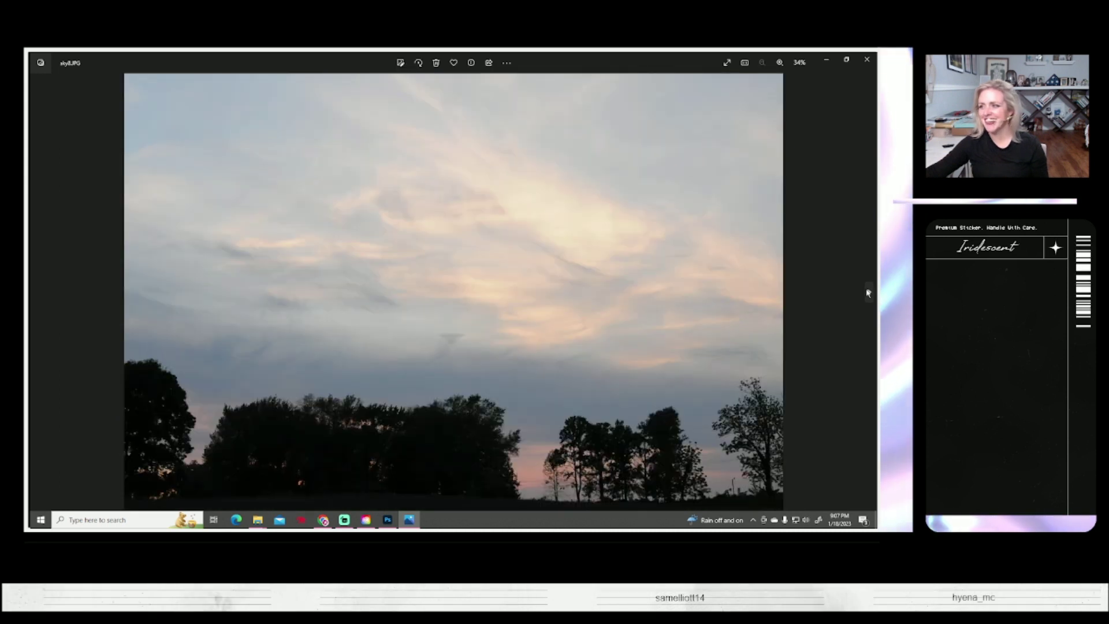
click(868, 292)
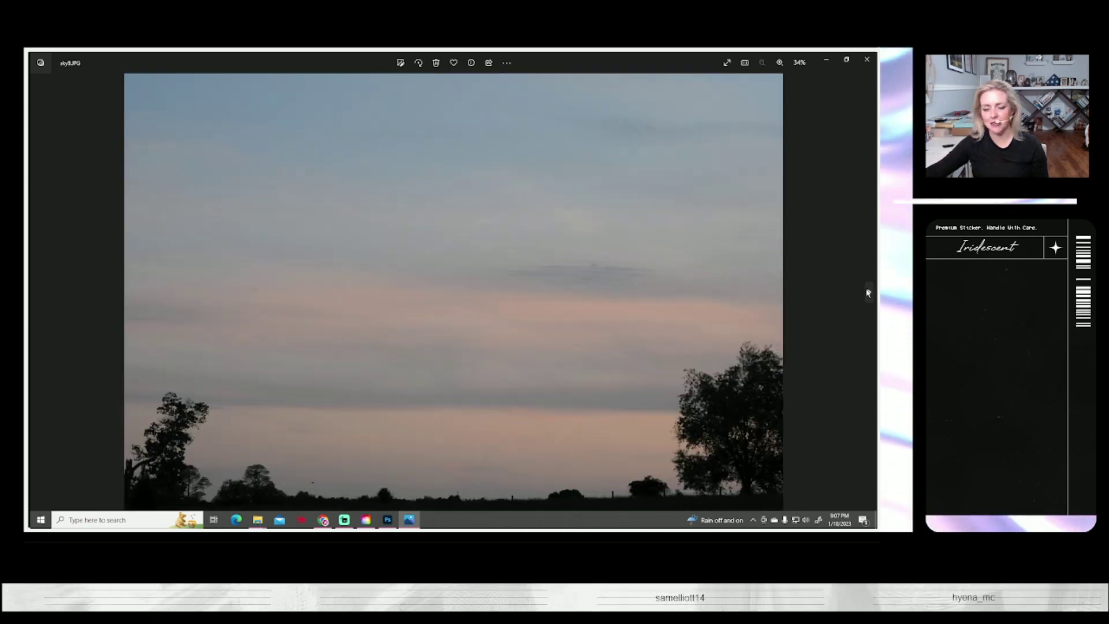
click(868, 292)
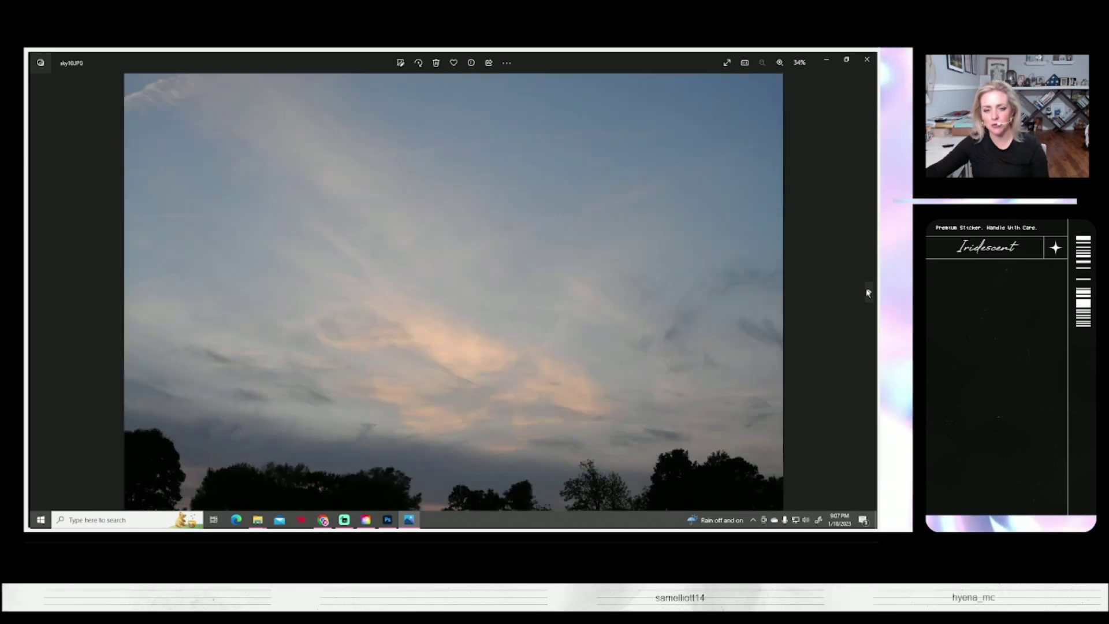
click(868, 292)
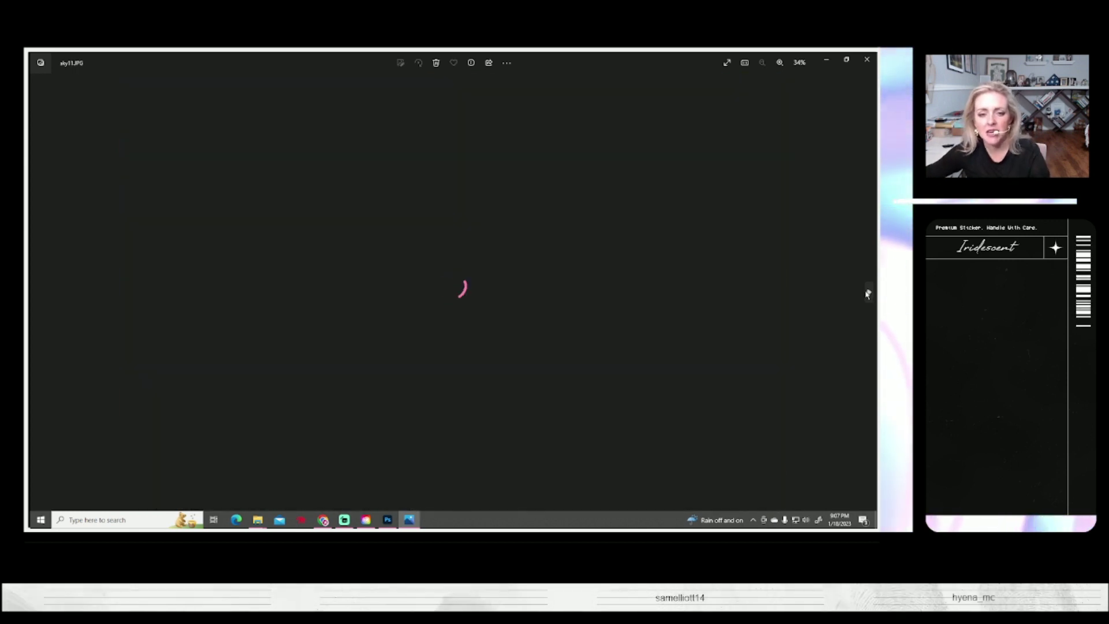
click(867, 293)
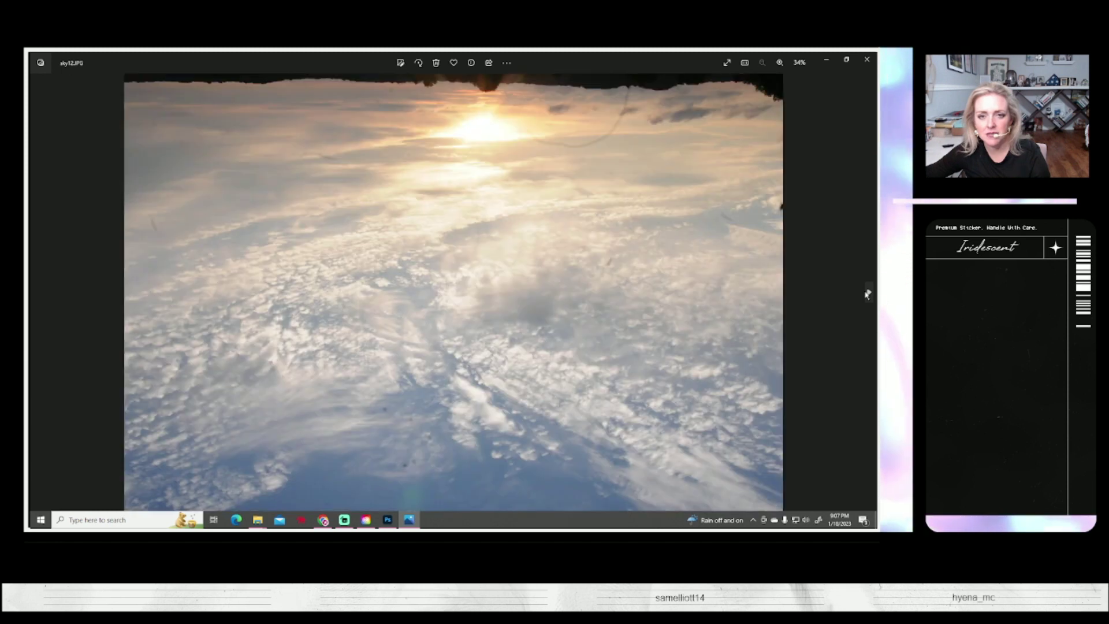
click(867, 292)
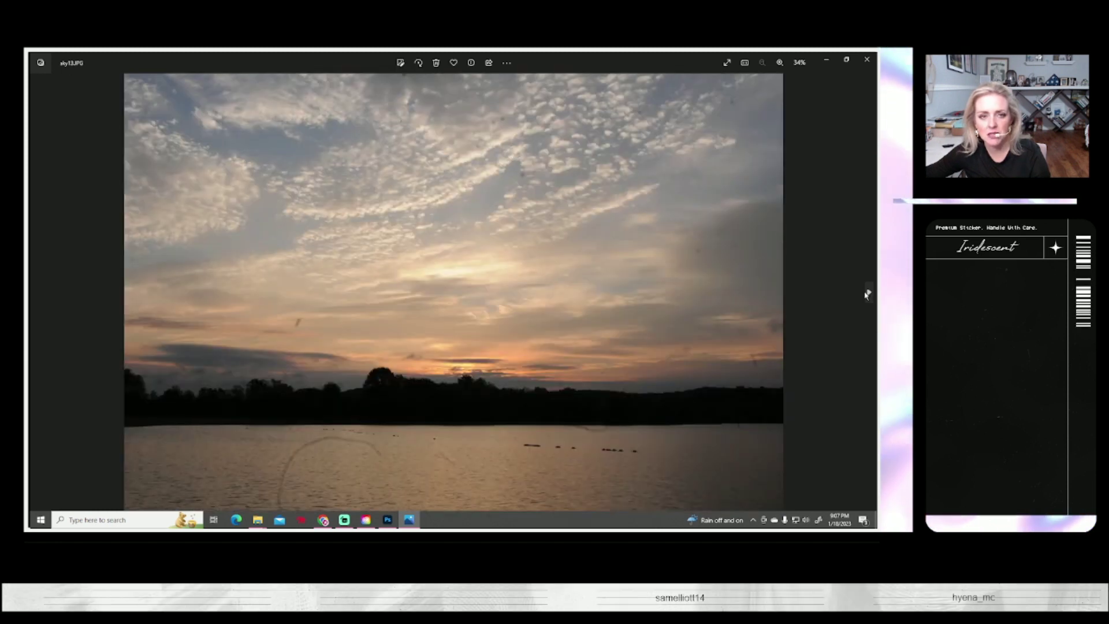
click(868, 292)
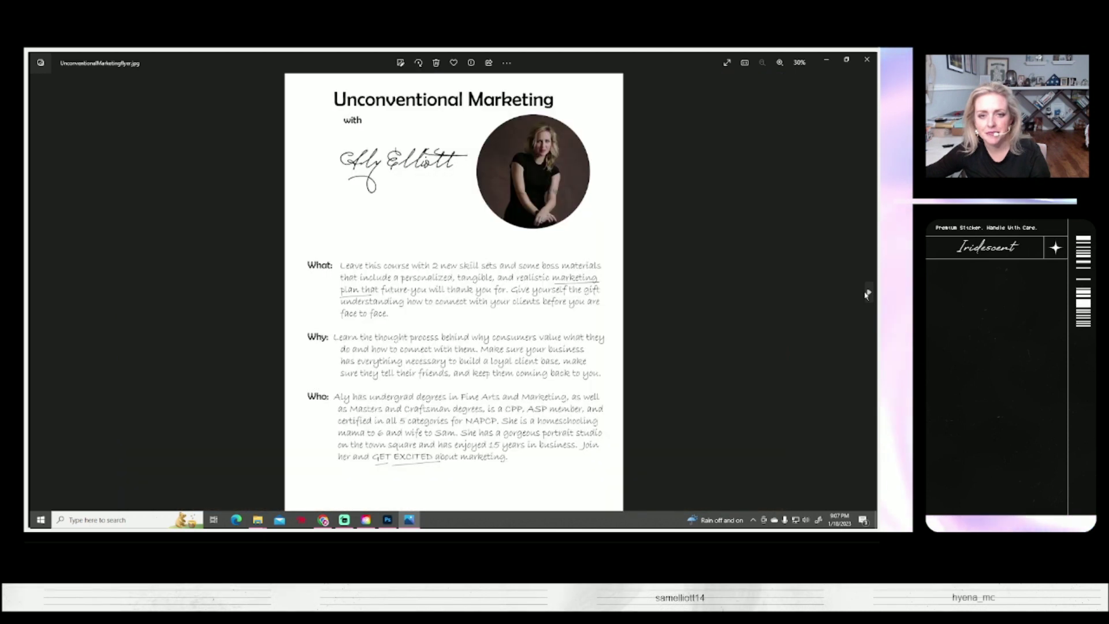
Close the flyer viewer and page through the first studio portraits of the child
click(868, 292)
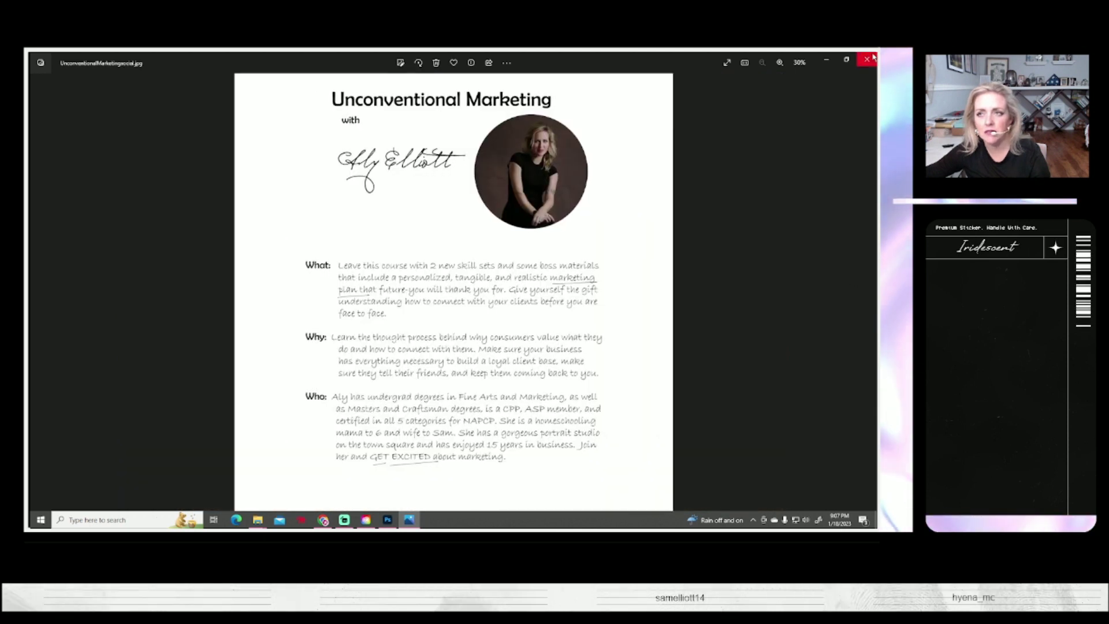
click(872, 59)
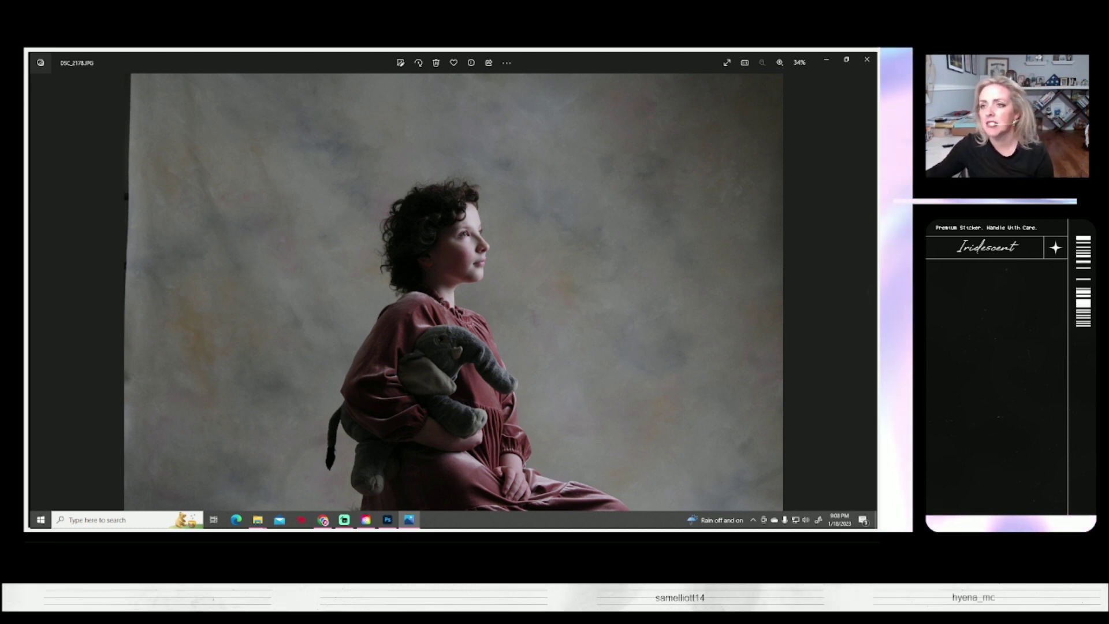
click(869, 288)
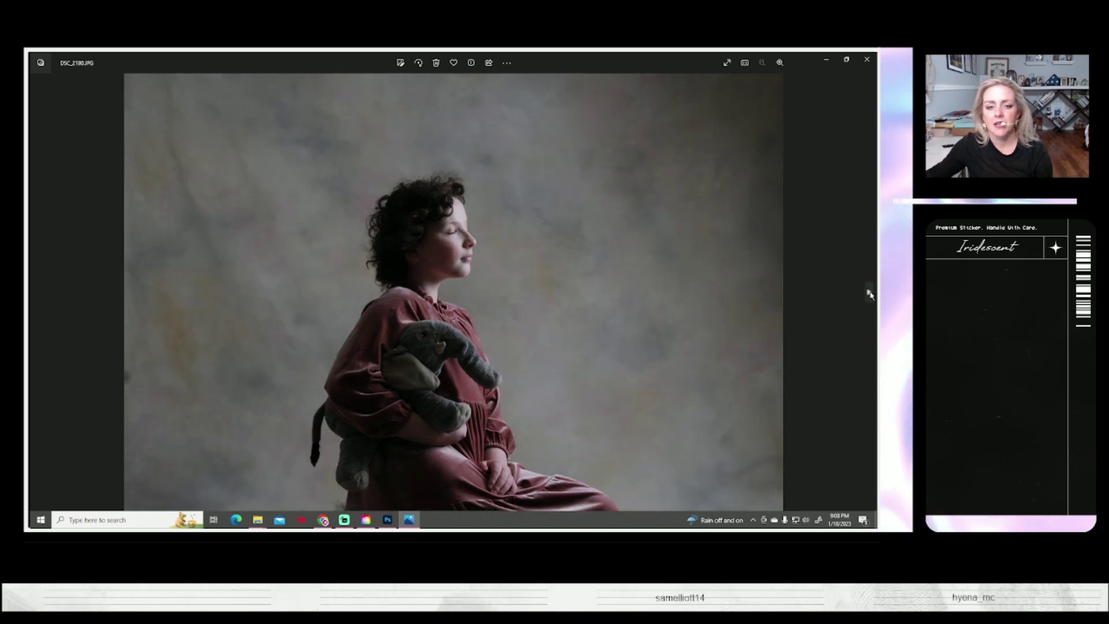
click(869, 288)
click(869, 292)
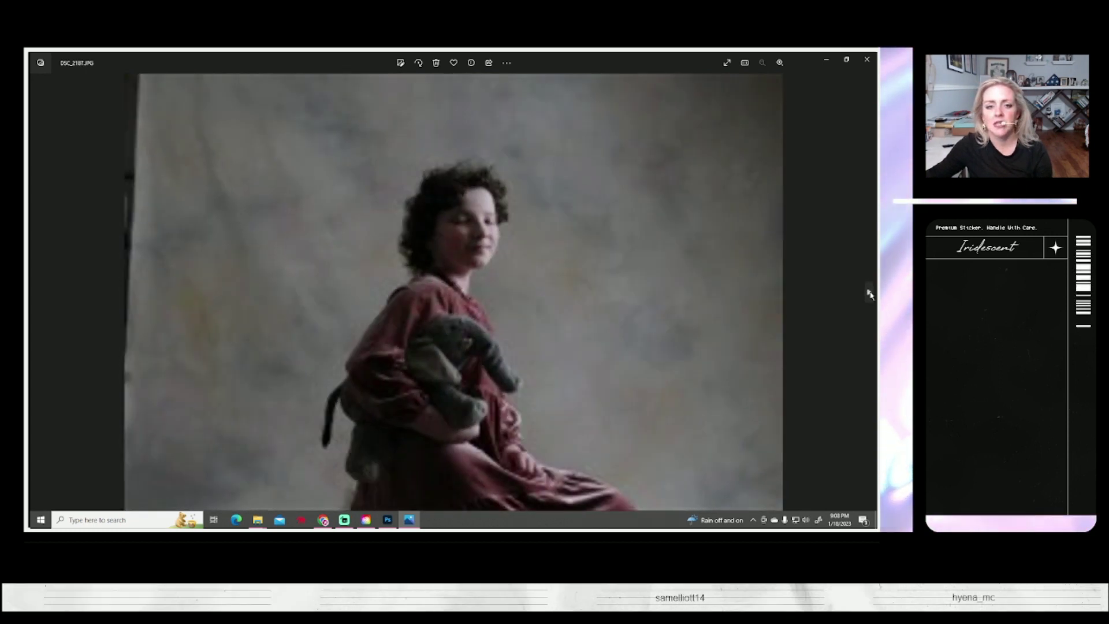
click(870, 293)
Continue through the studio shots to the dress-held-out frame, then close the viewer
click(869, 294)
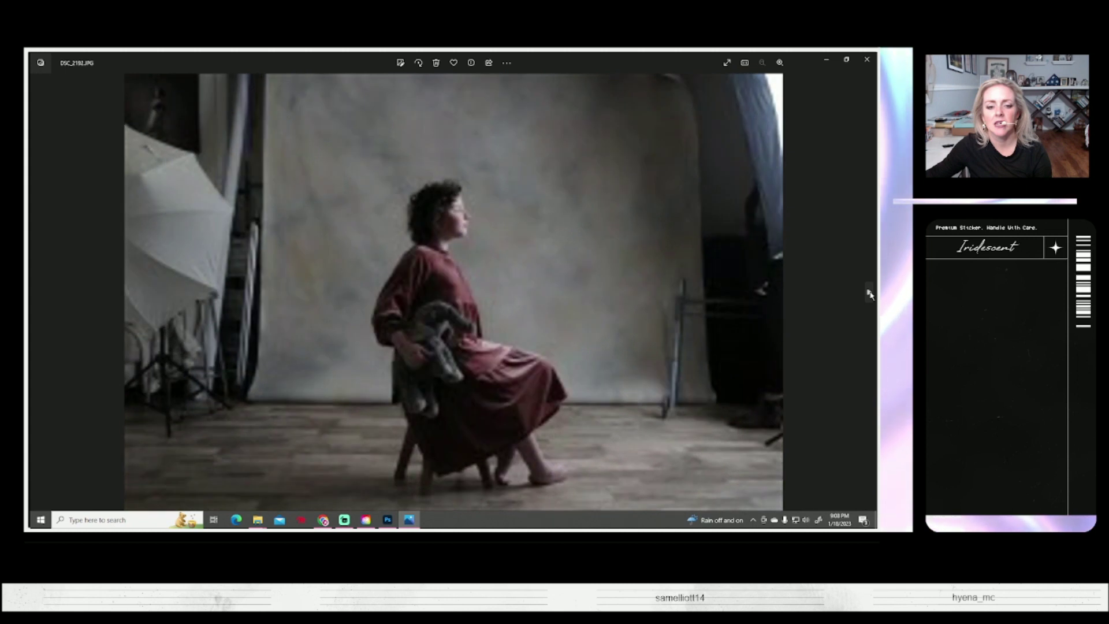
click(870, 294)
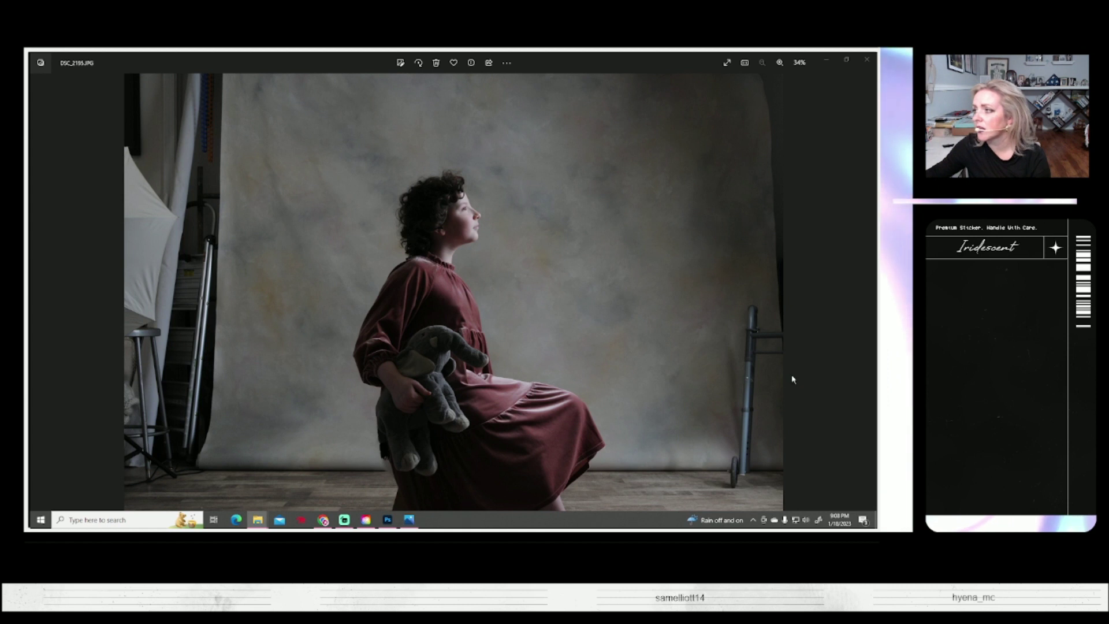
key(Right)
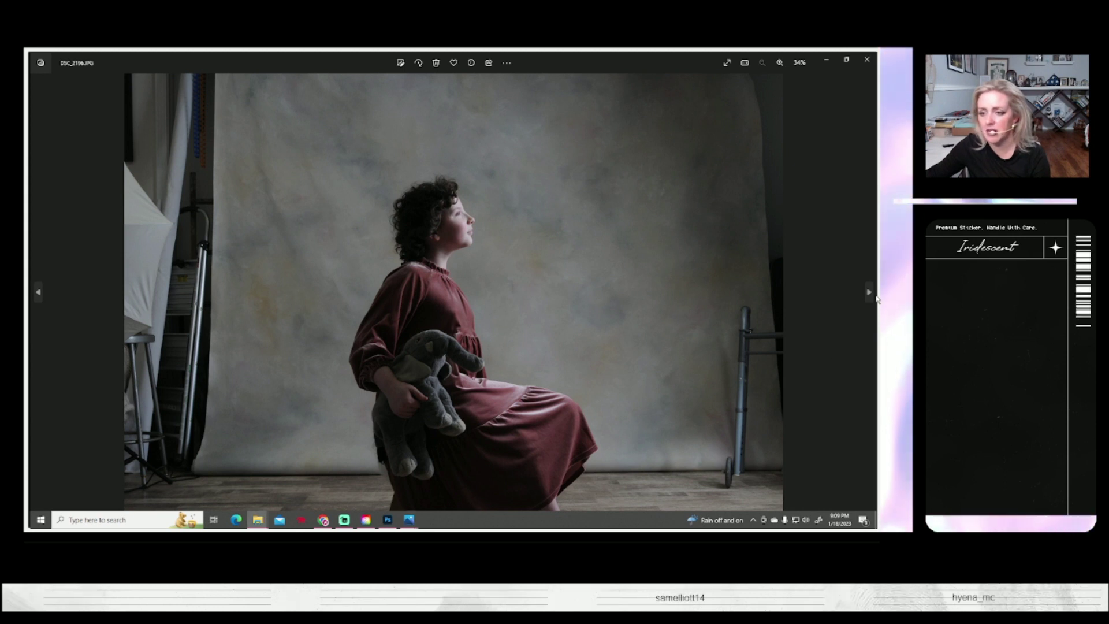
click(868, 292)
click(869, 293)
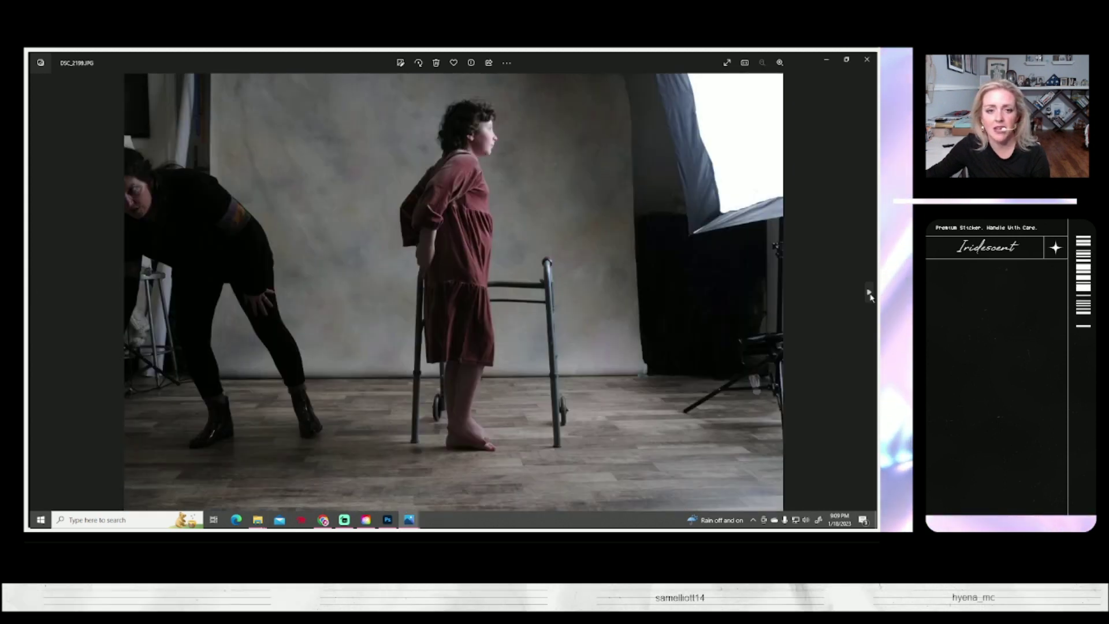
click(869, 292)
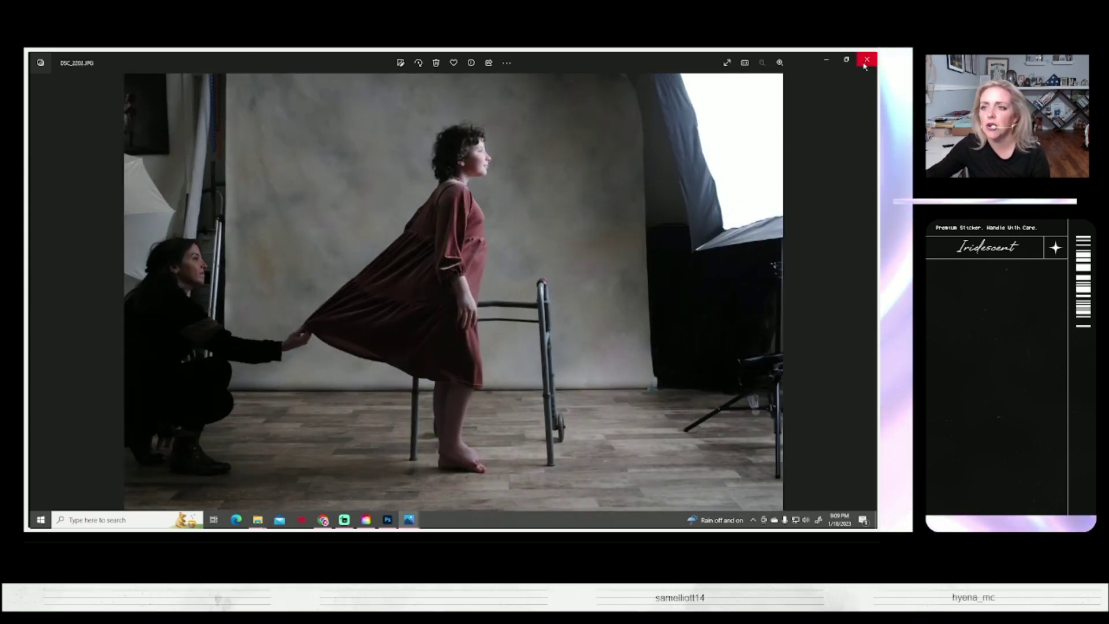
click(865, 63)
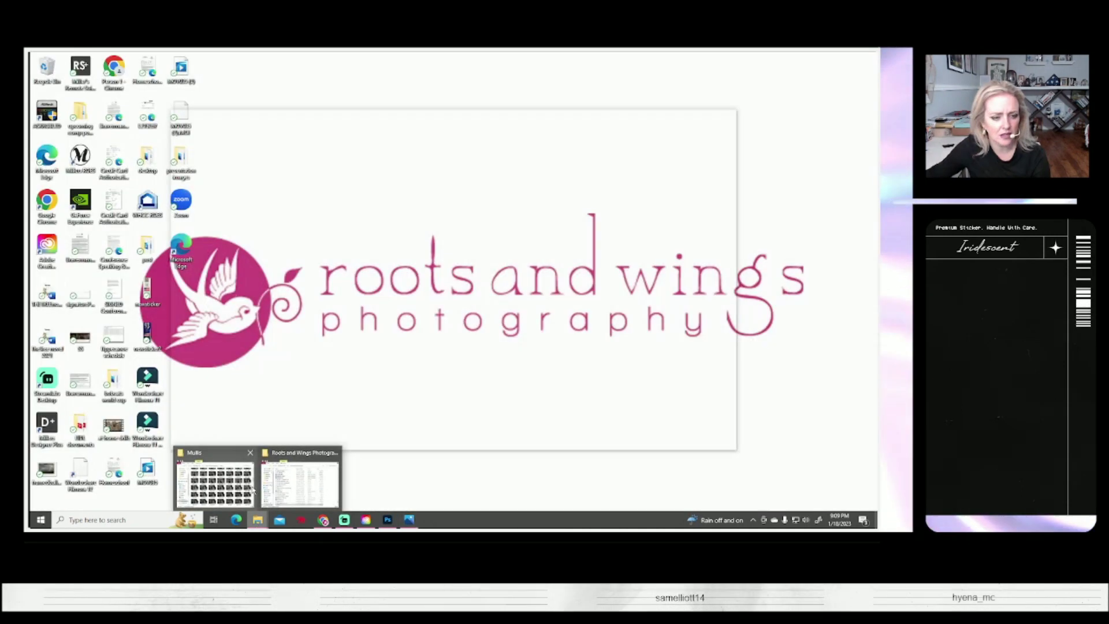
click(299, 481)
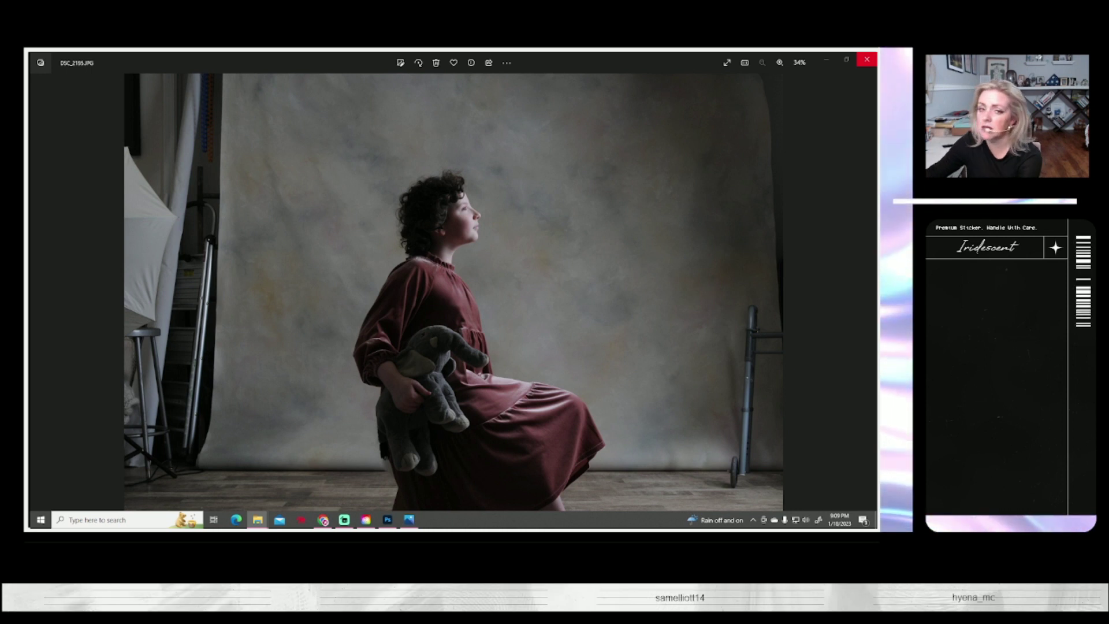
key(Right)
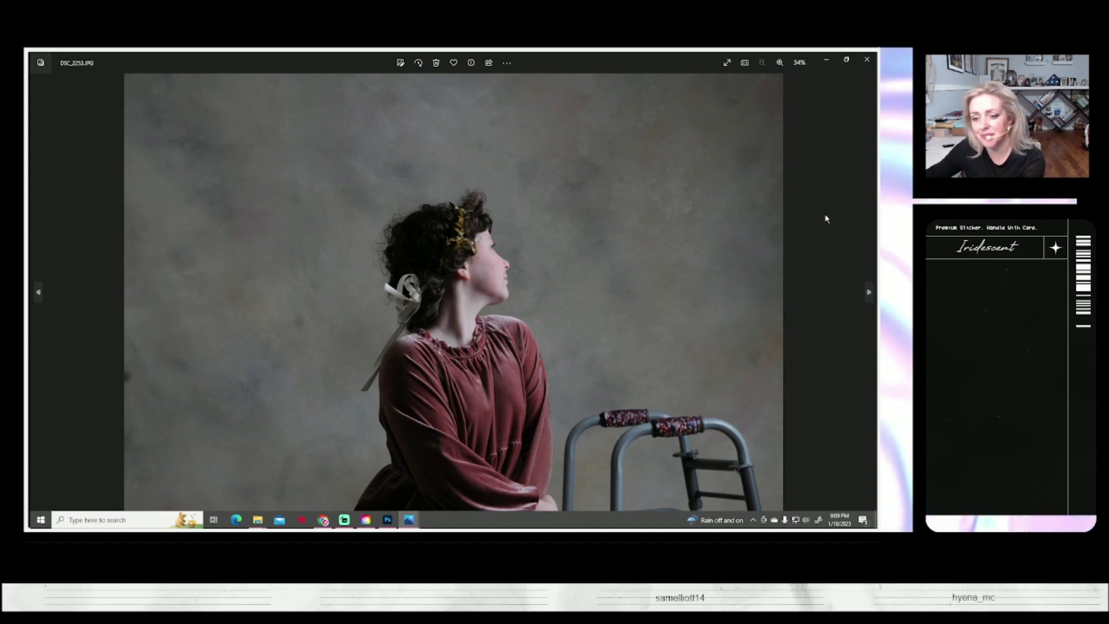
click(868, 292)
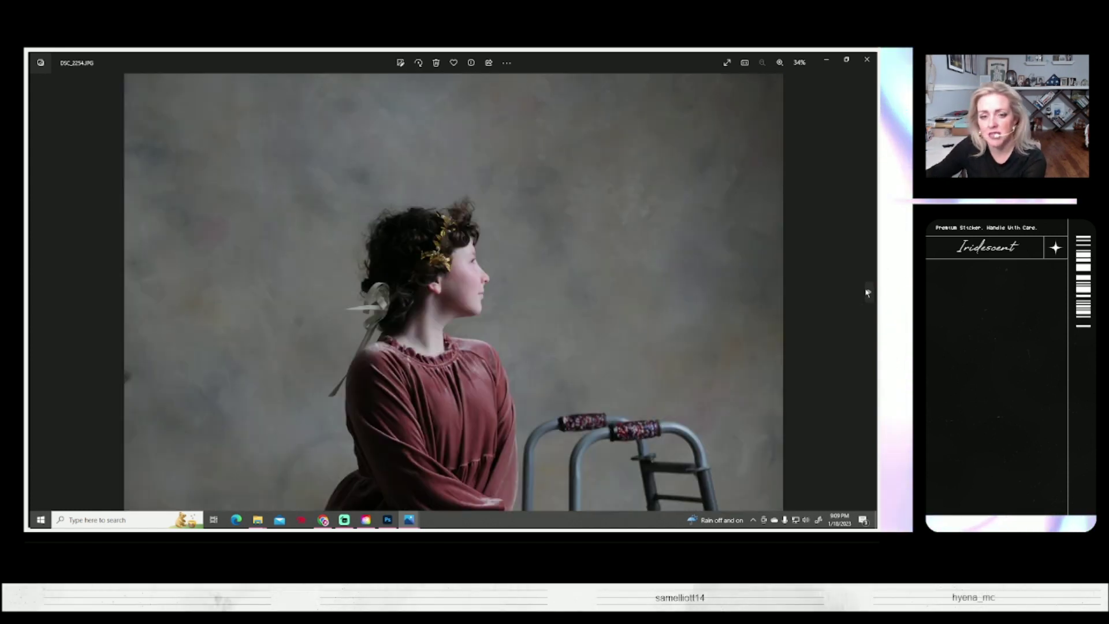
click(869, 292)
click(869, 292)
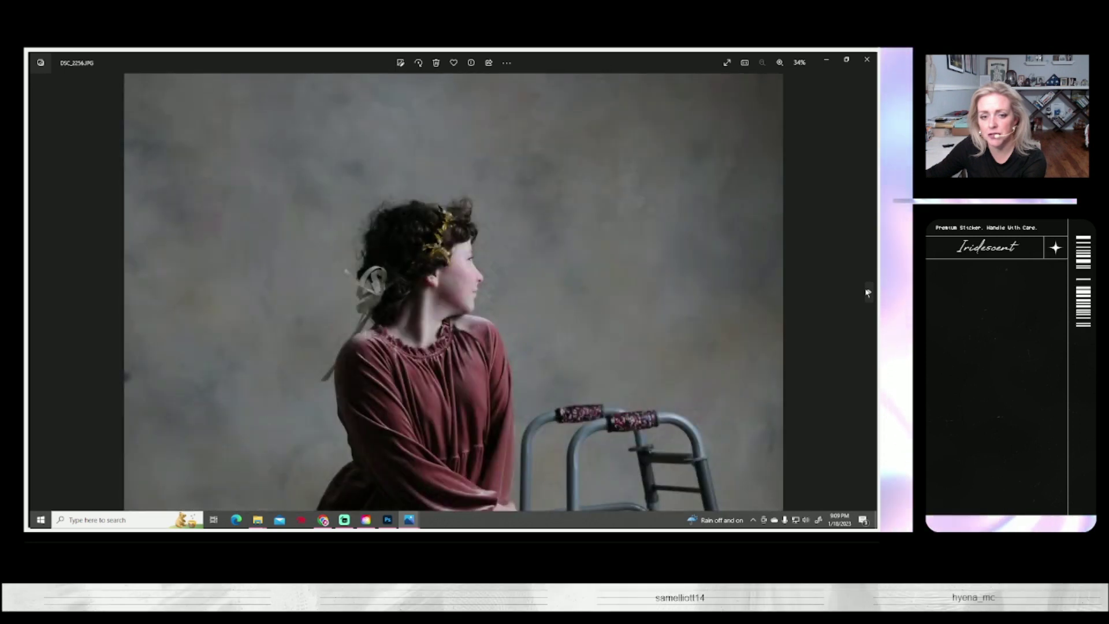
click(868, 291)
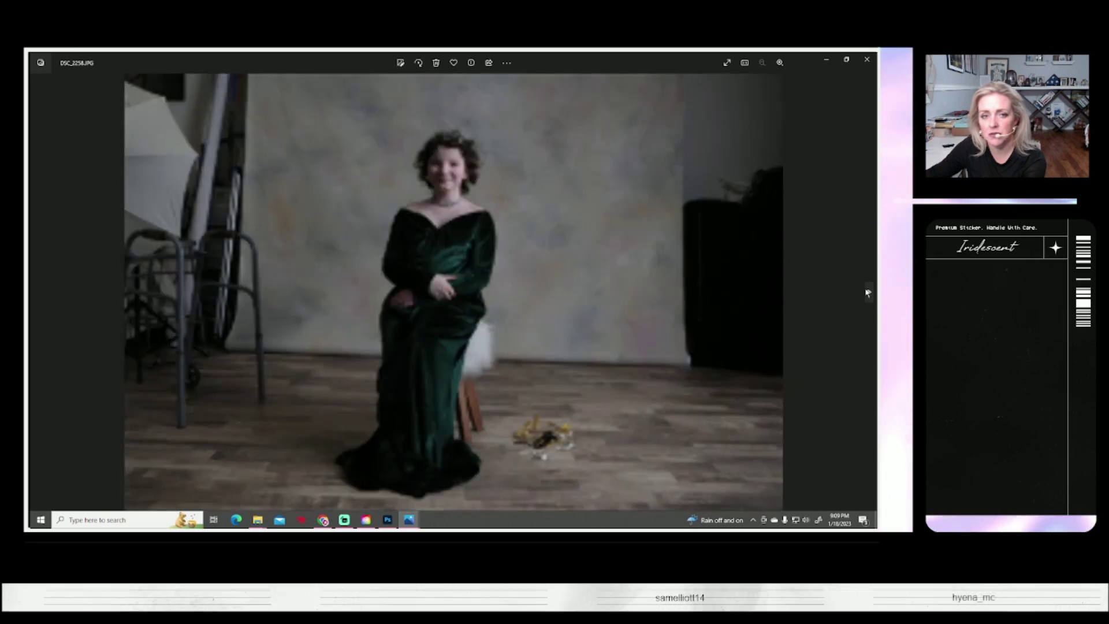
click(869, 292)
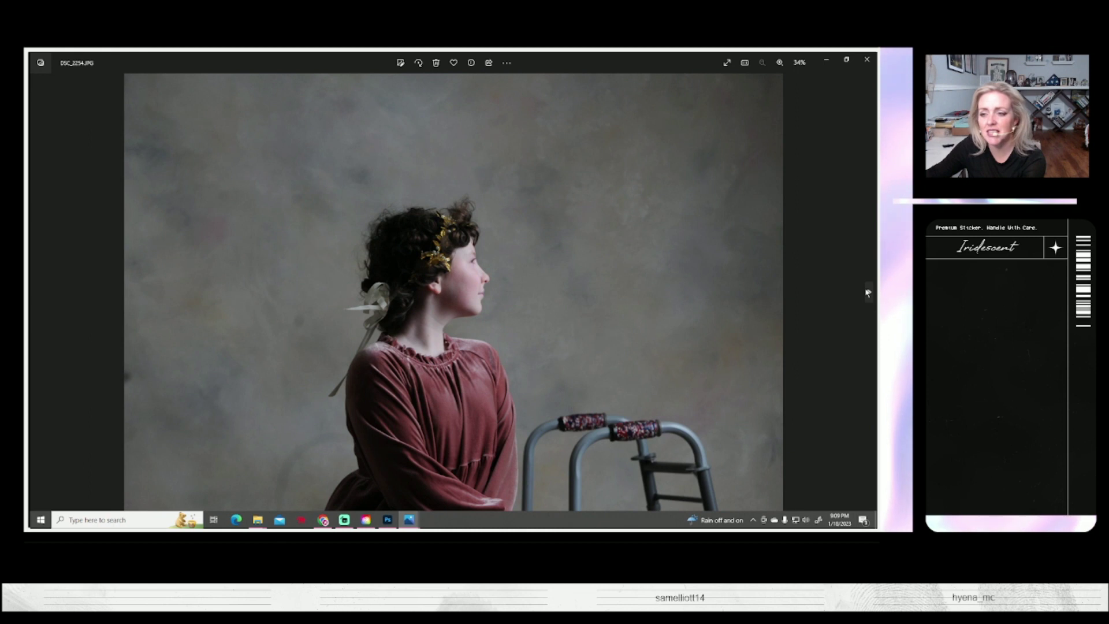
click(869, 292)
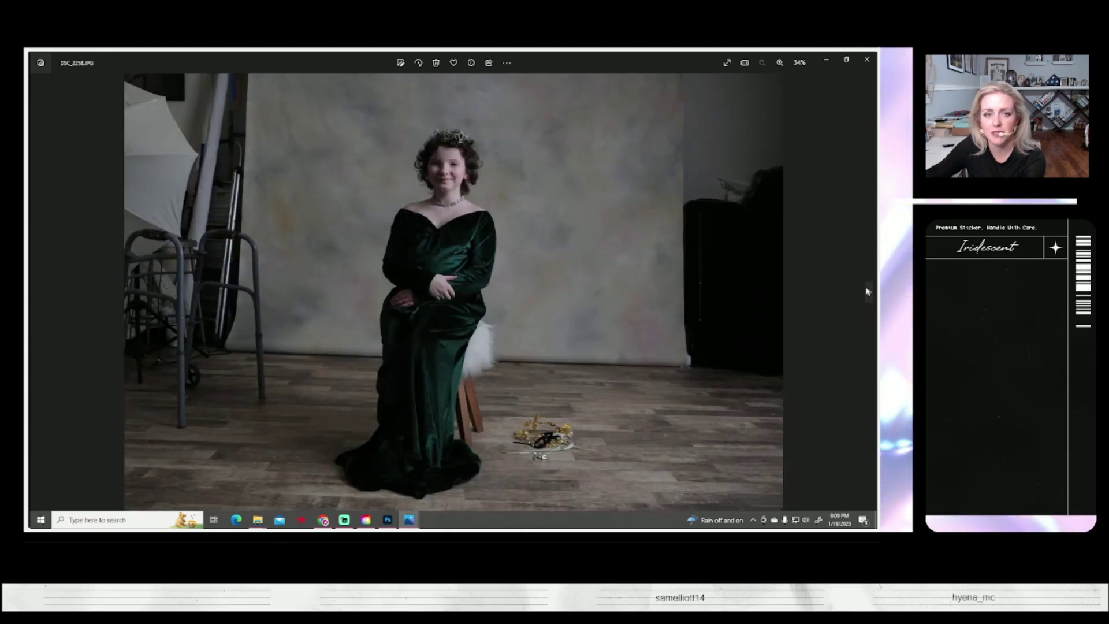
click(869, 292)
click(869, 292)
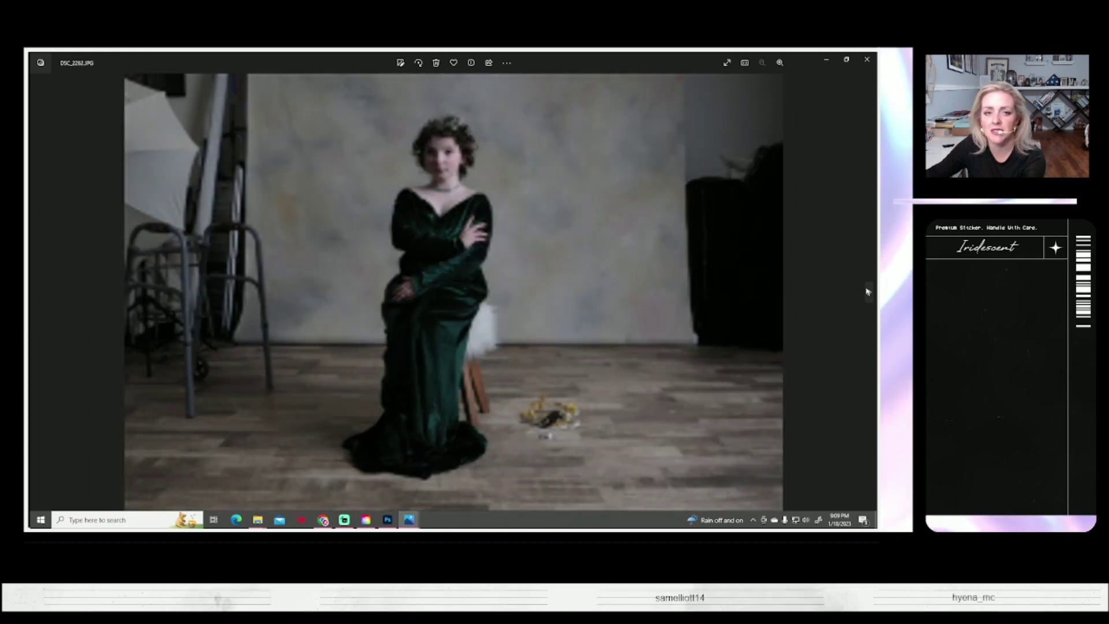
click(868, 293)
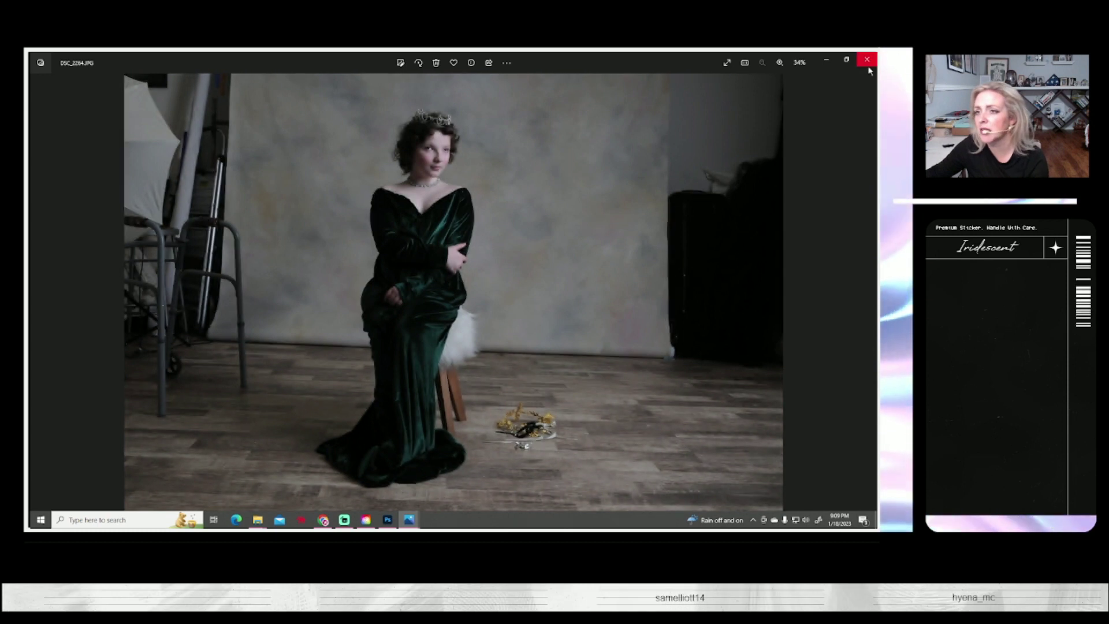
key(Right)
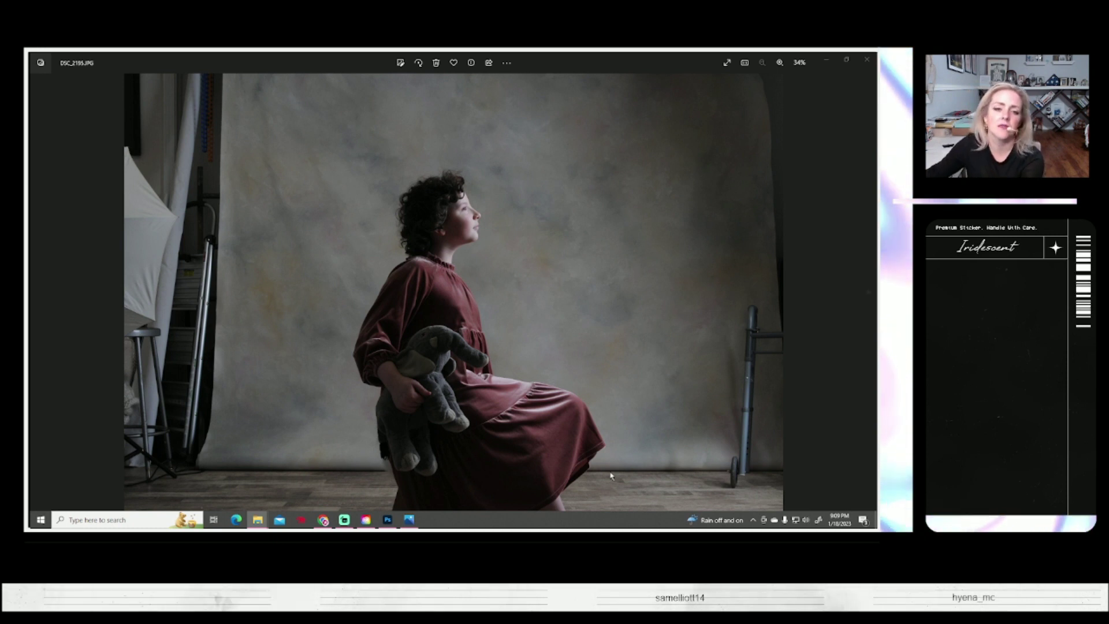
Page from DSC_2179 to the closer DSC_2195 profile shot holding the toy elephant
key(Left)
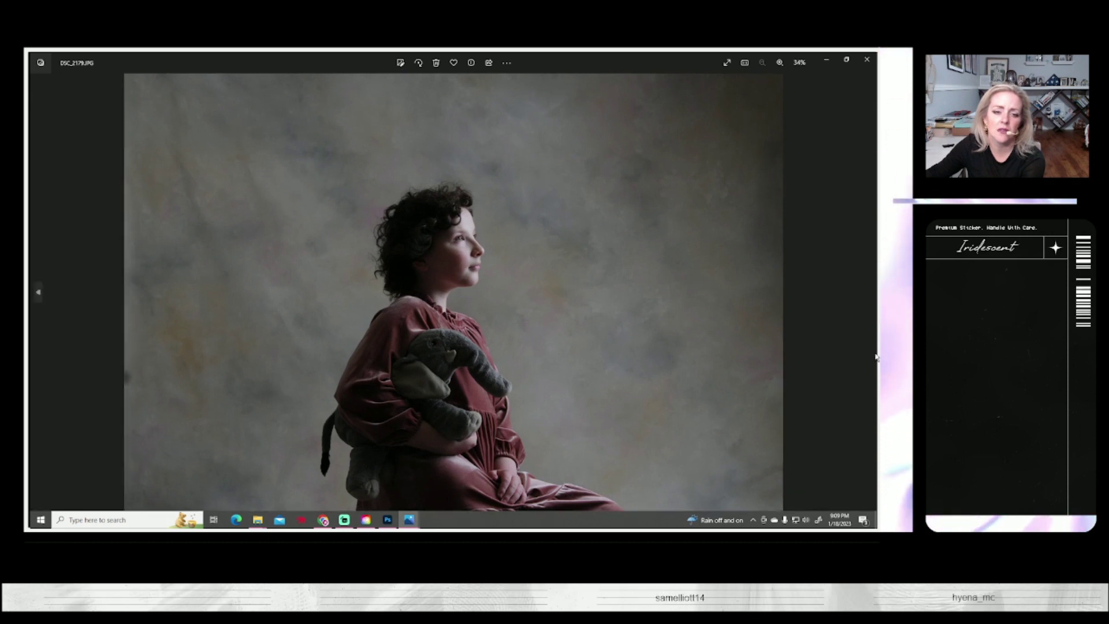
click(870, 293)
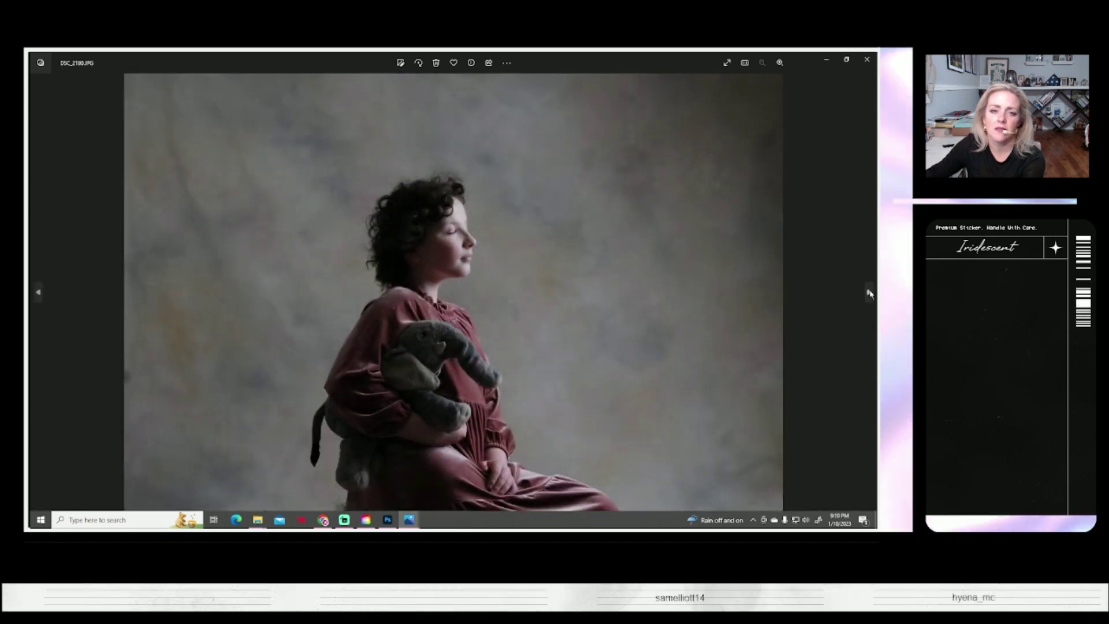
click(870, 293)
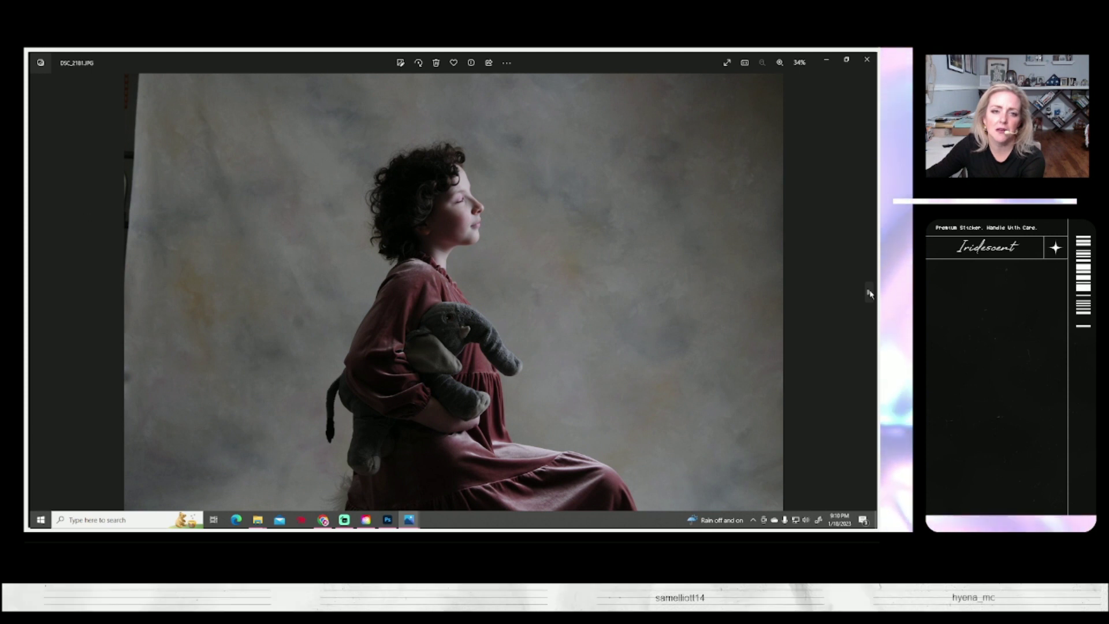
click(871, 293)
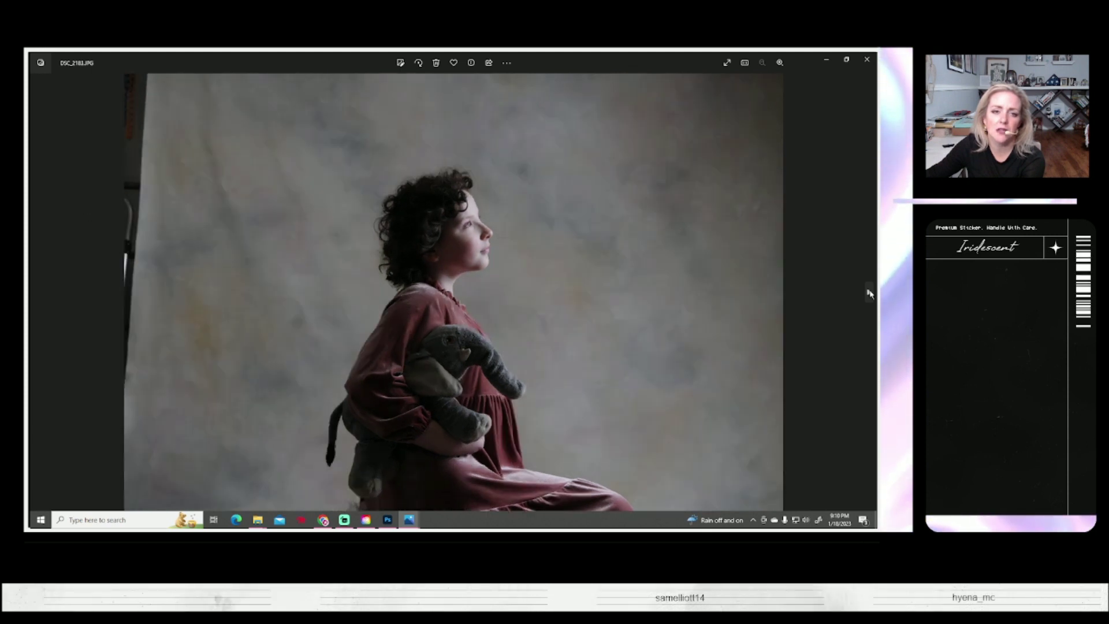
click(870, 294)
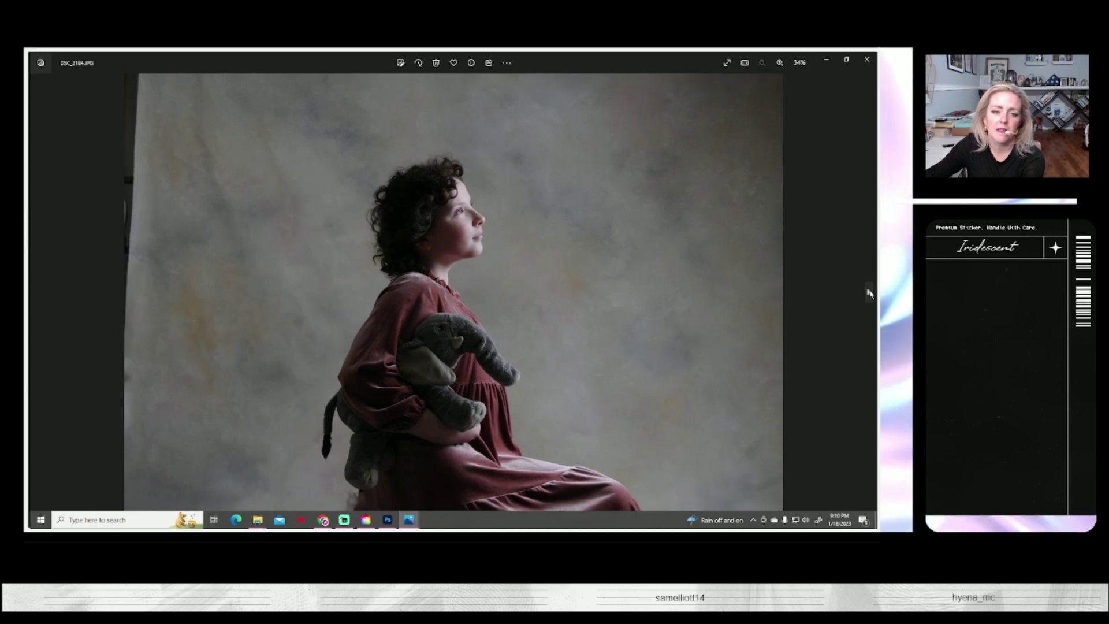
click(870, 293)
click(870, 293)
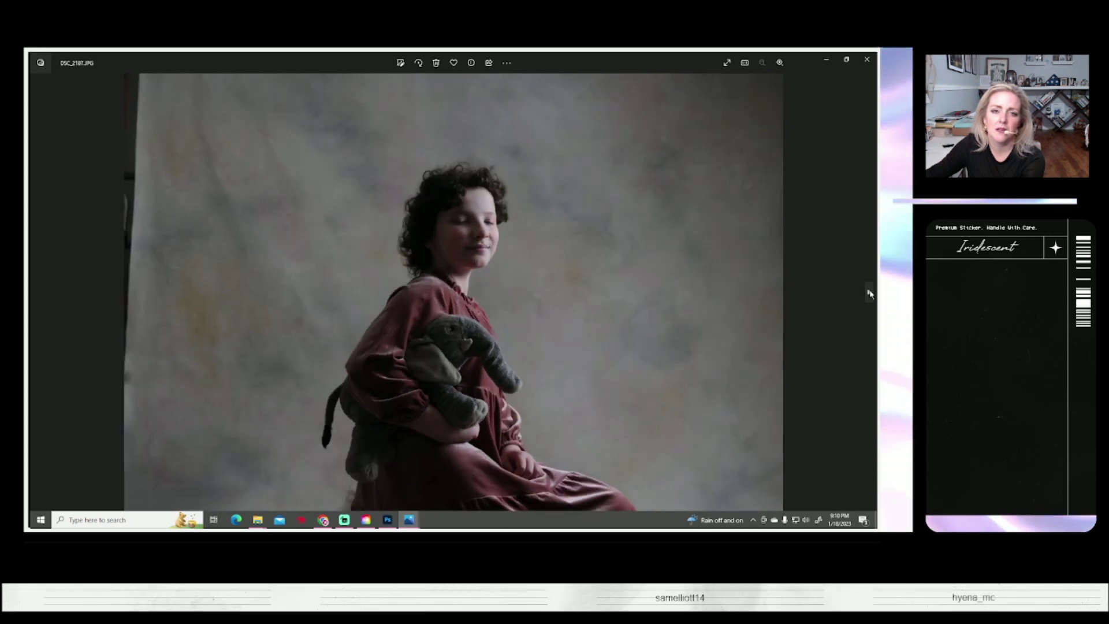
click(870, 293)
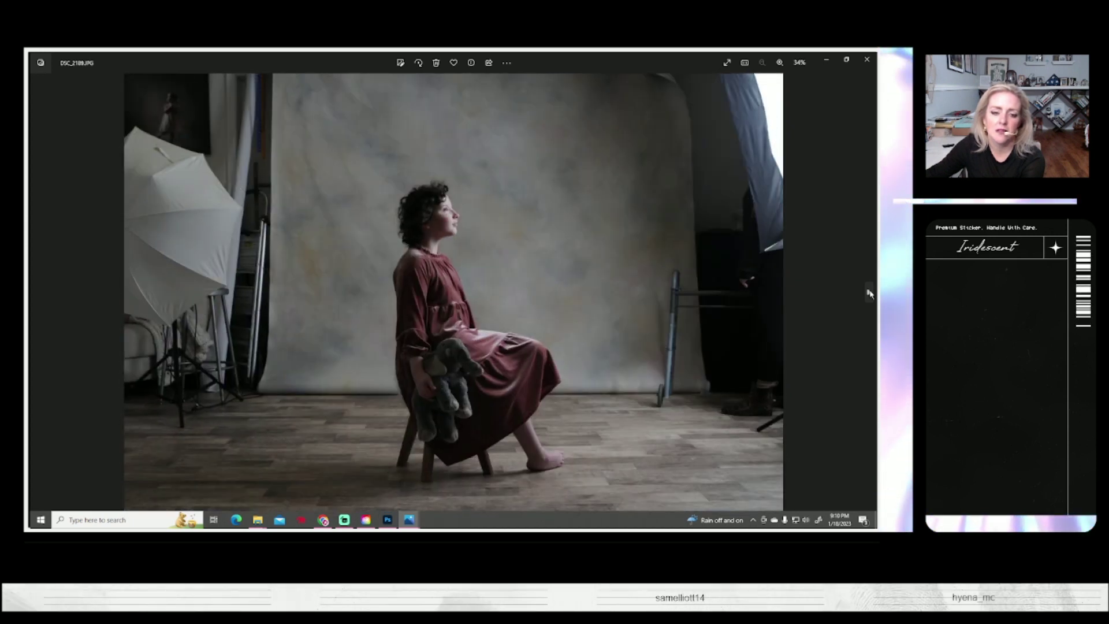
click(871, 293)
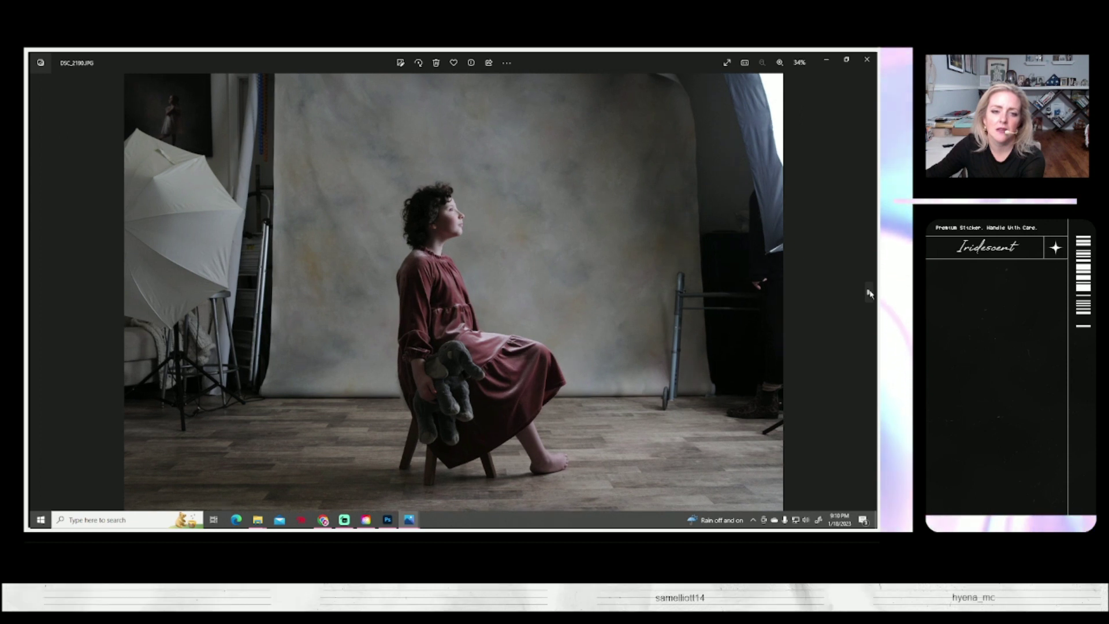
click(871, 293)
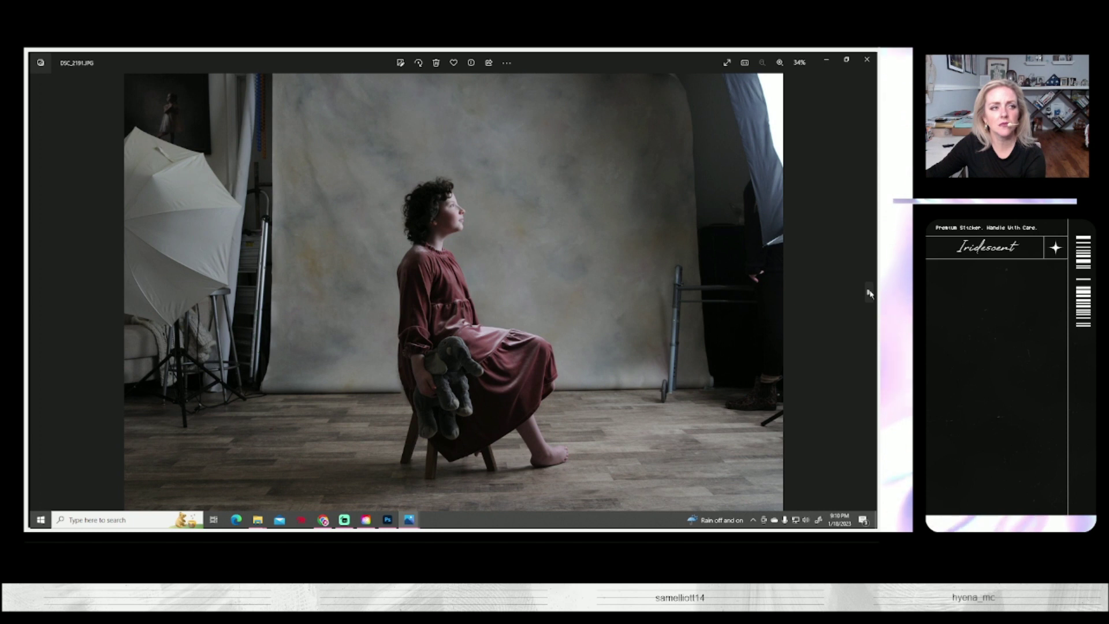
click(869, 293)
click(870, 293)
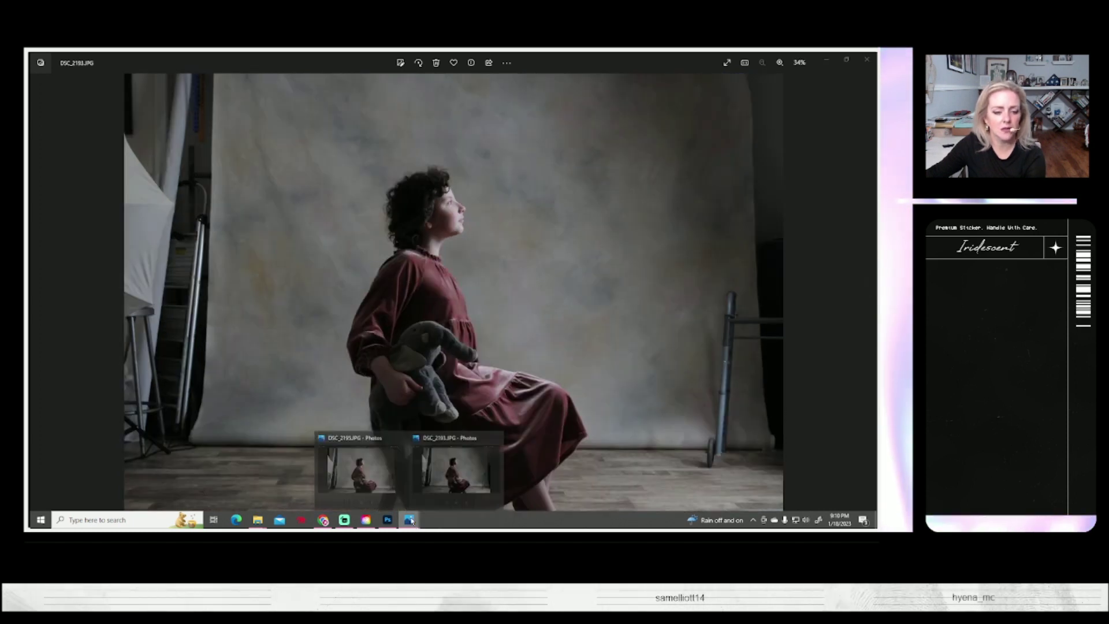
mouse_move(409, 519)
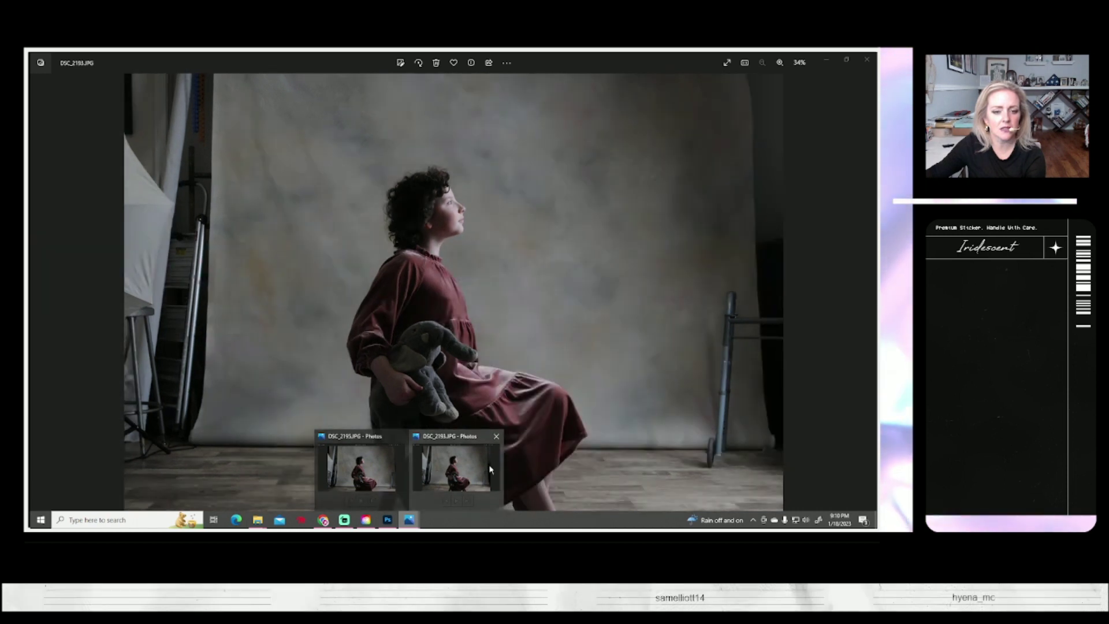
click(491, 470)
click(869, 292)
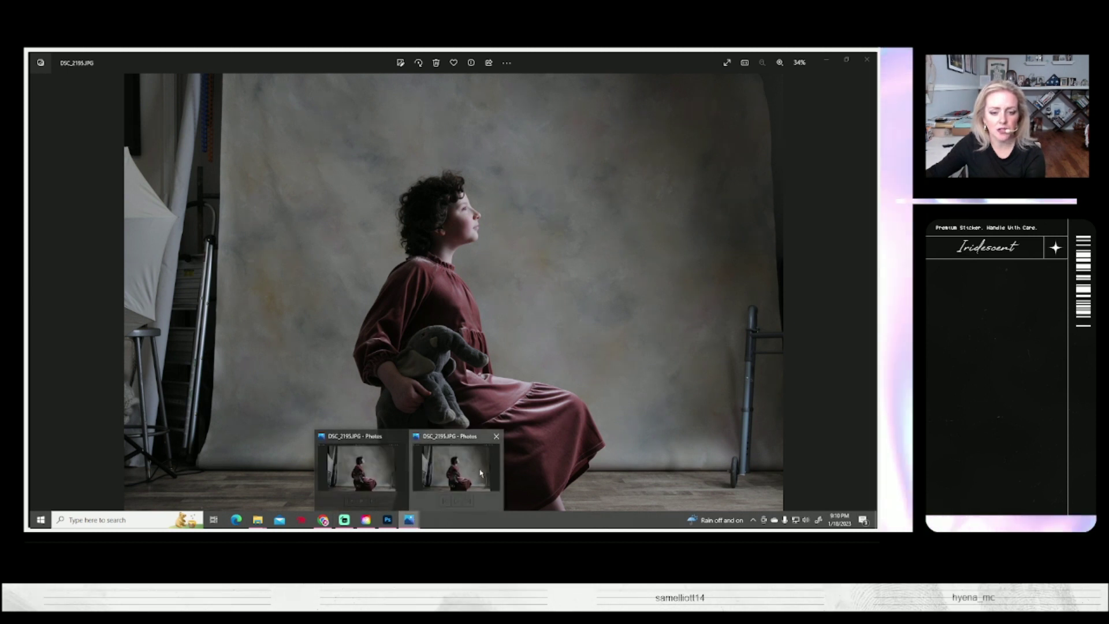
Page through DSC_2196–DSC_2217 to the full shot of the child standing by the walker
click(868, 293)
click(867, 292)
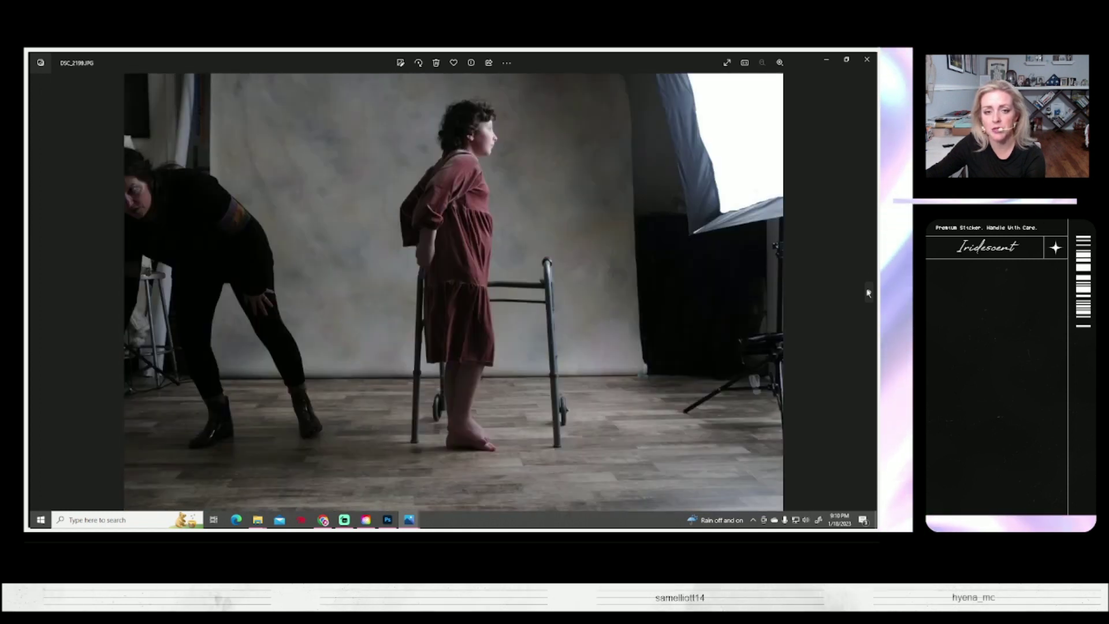
click(868, 293)
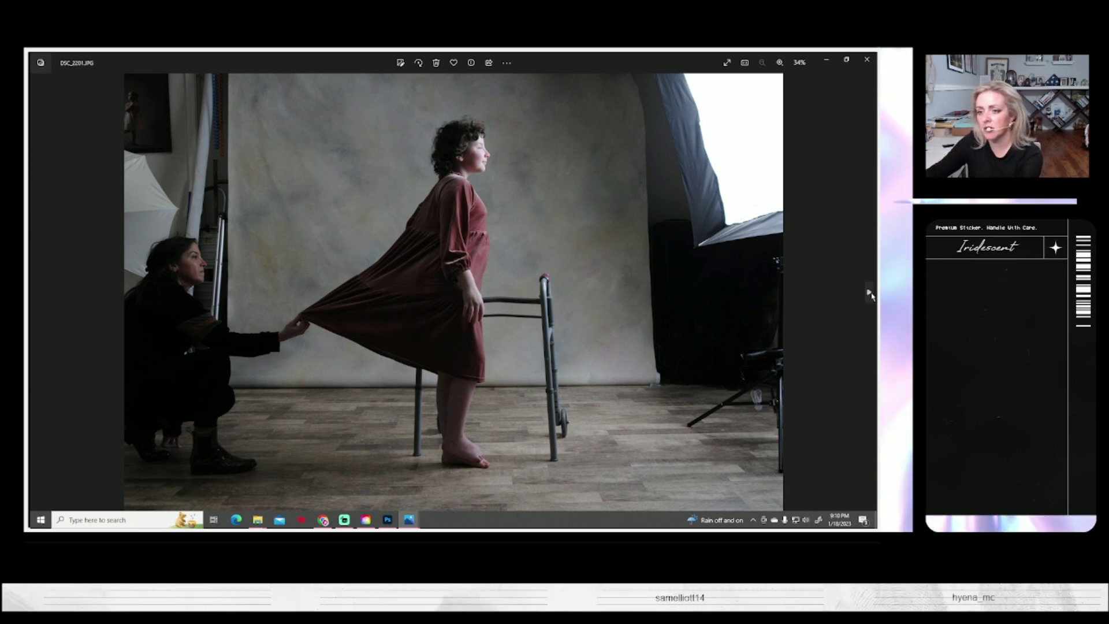
click(870, 293)
click(870, 291)
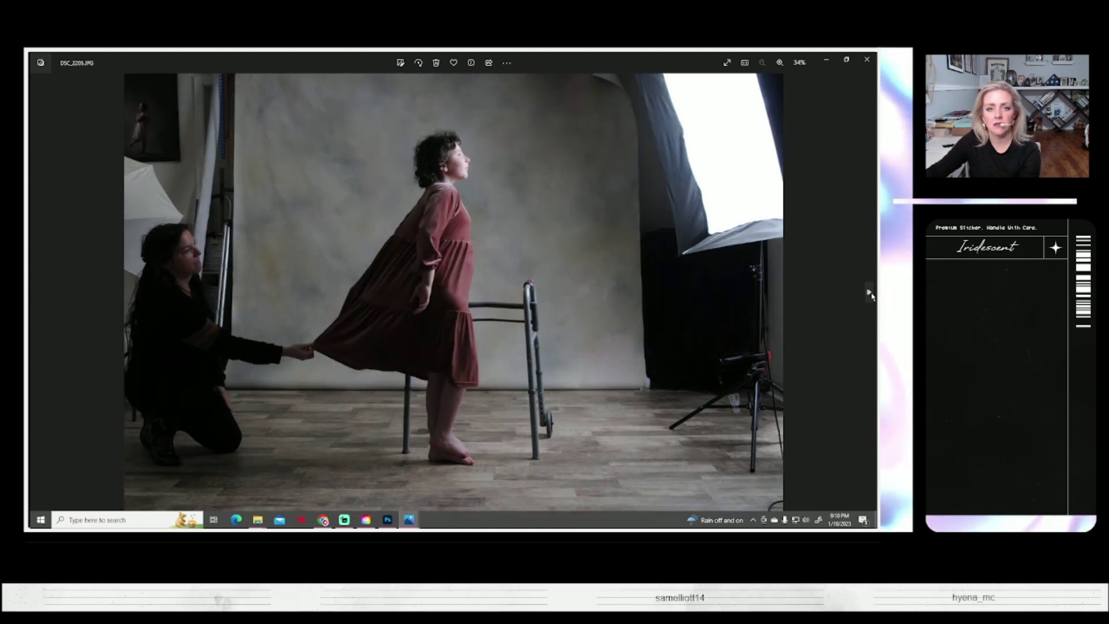
click(869, 291)
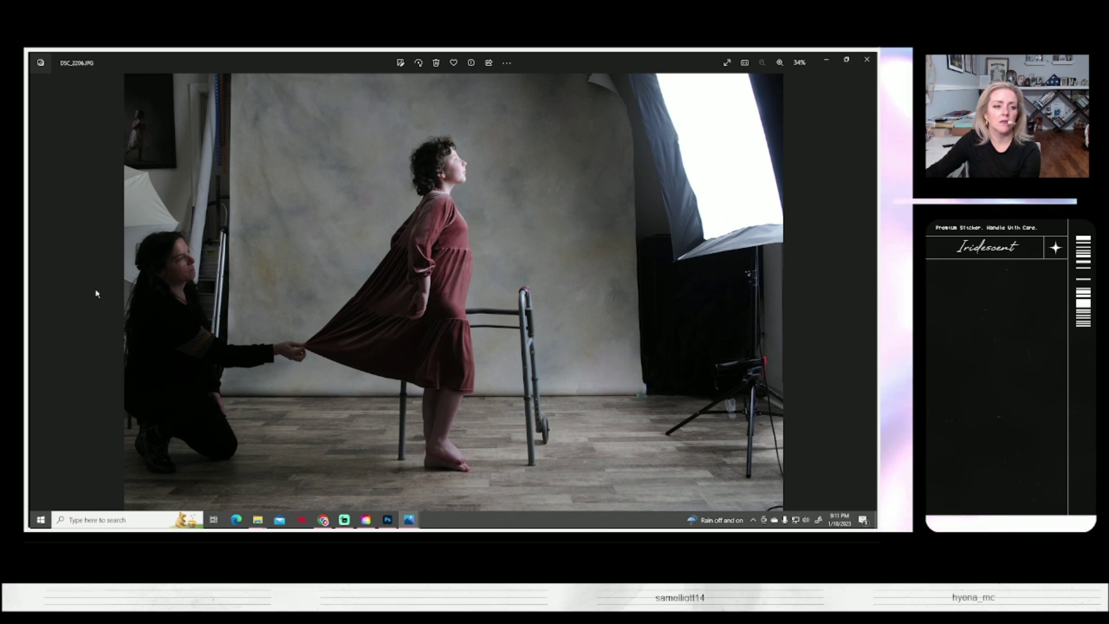
click(41, 293)
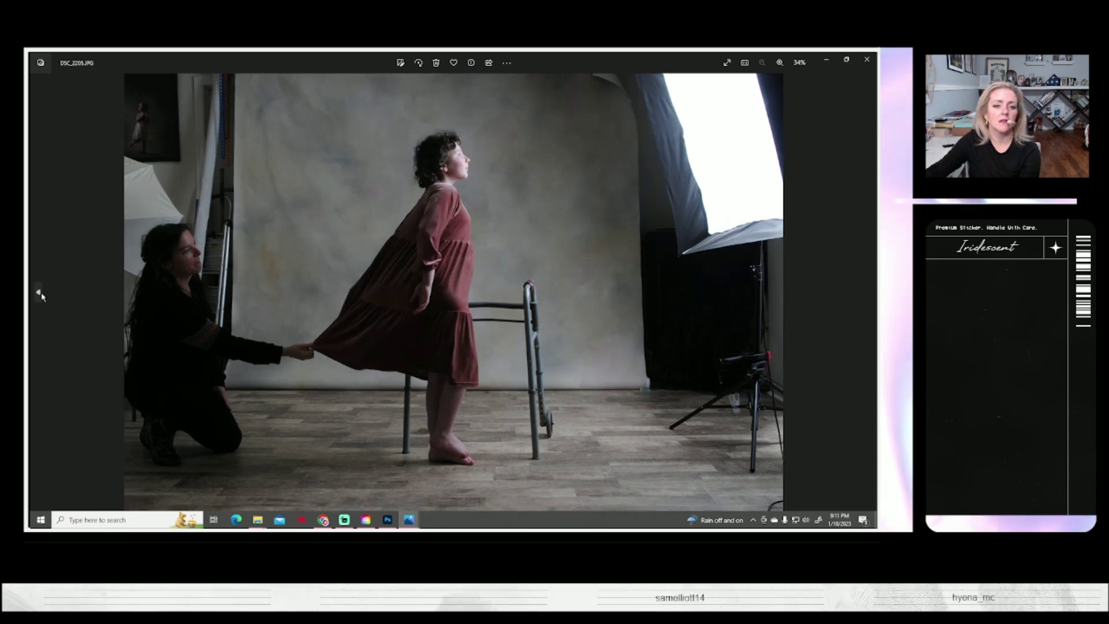
click(869, 293)
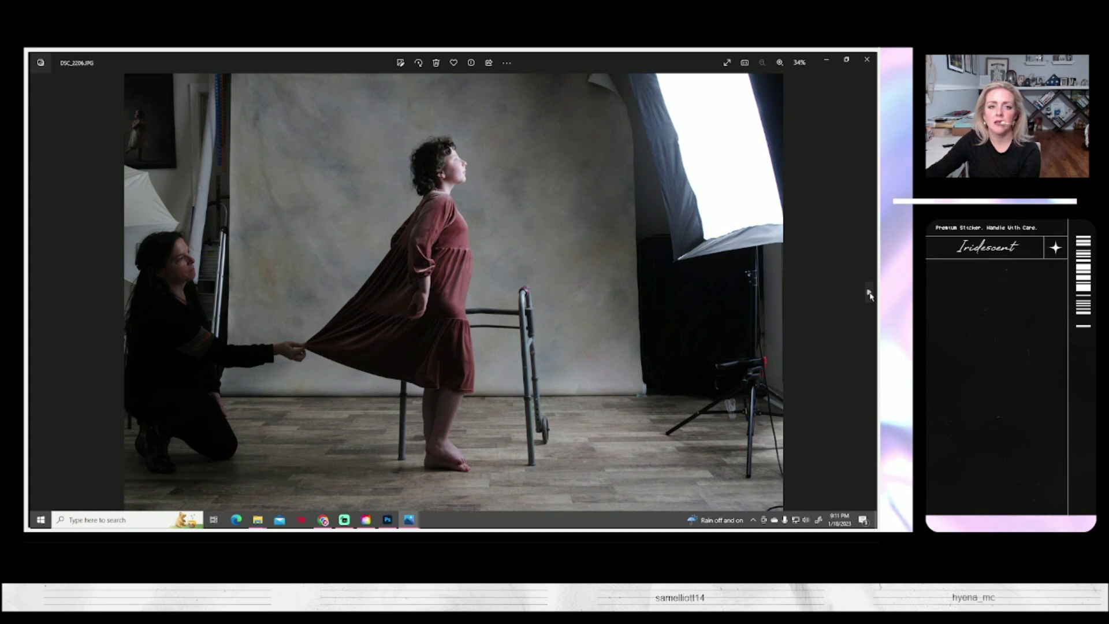
click(870, 294)
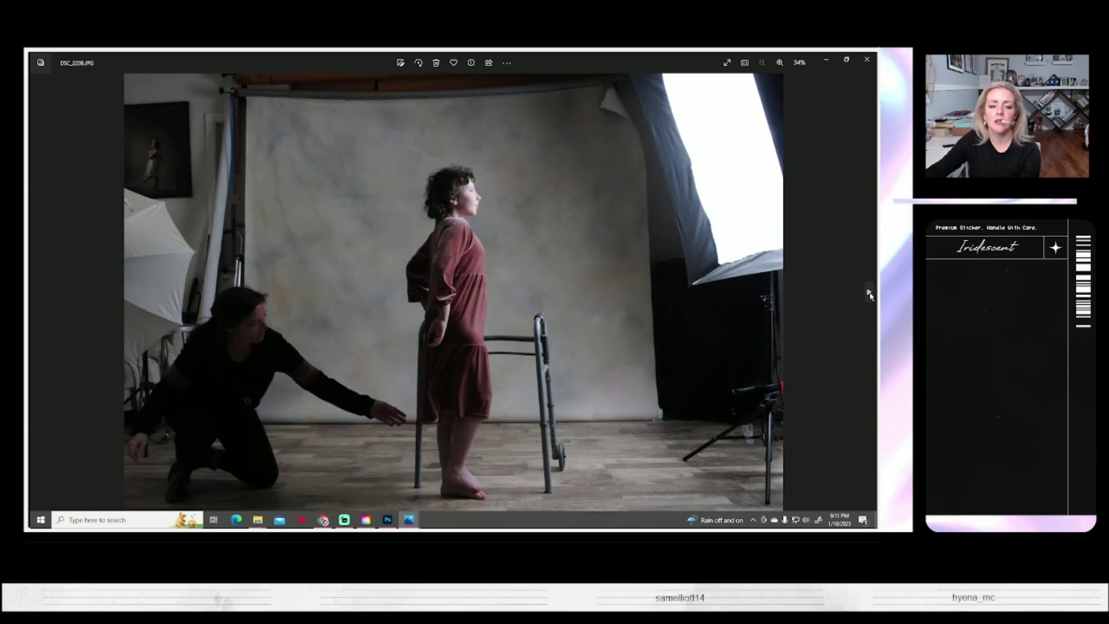
click(870, 294)
click(869, 293)
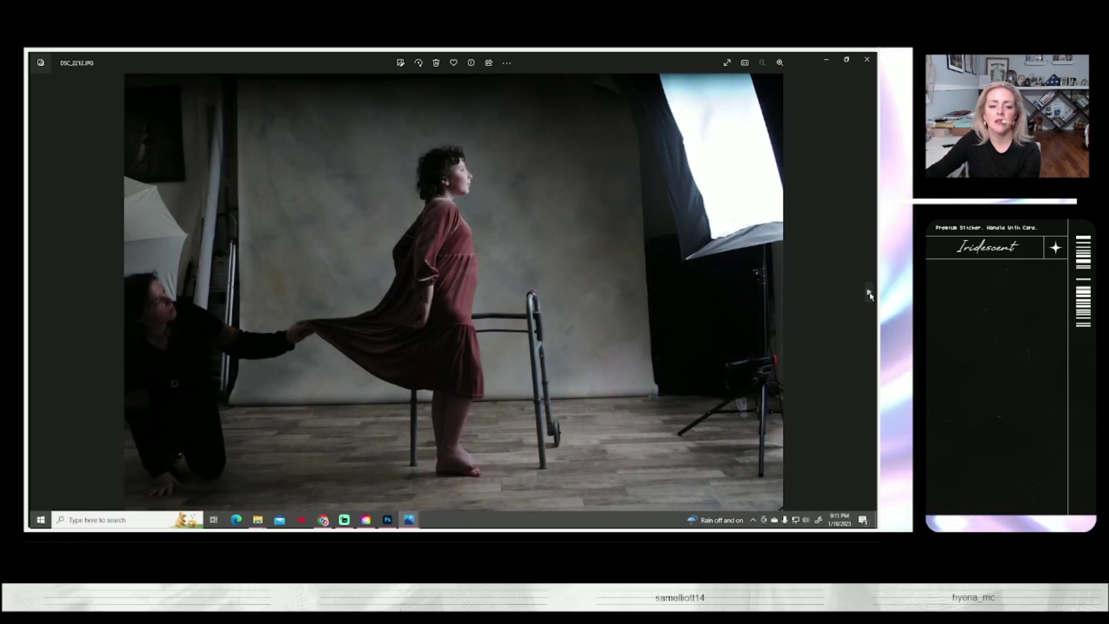
click(869, 294)
click(870, 294)
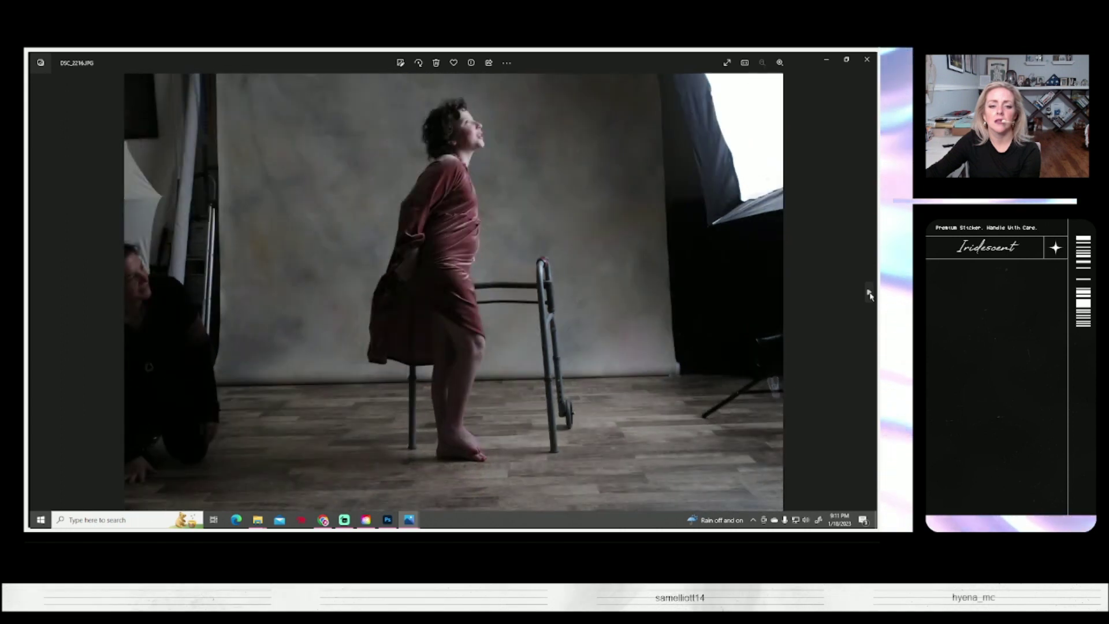
click(869, 294)
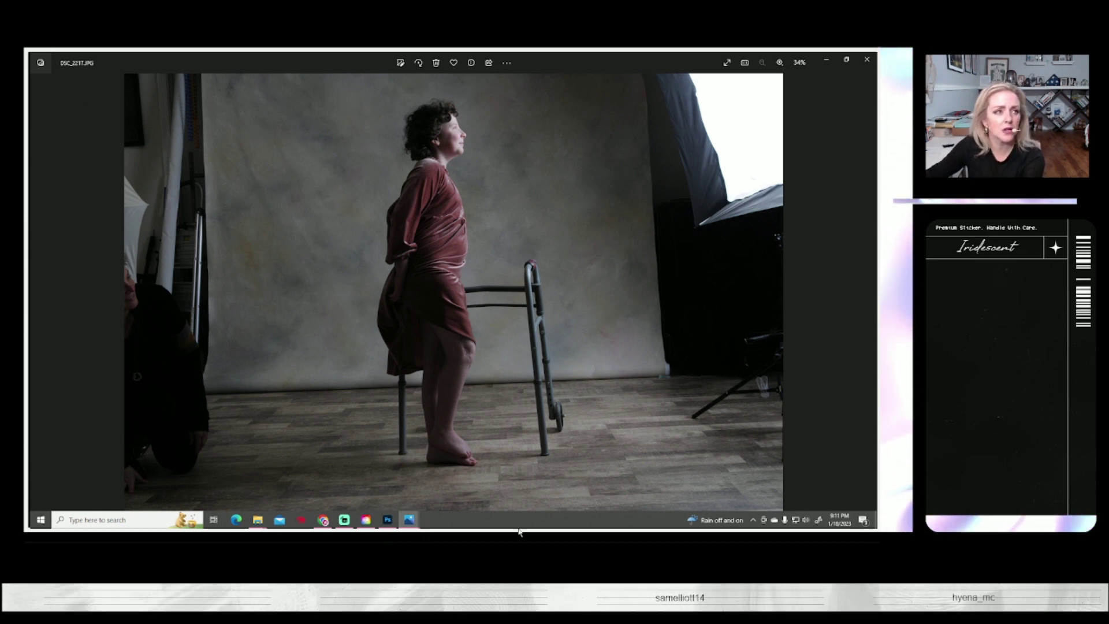
Return to Photoshop and open DSC_2217.JPG, the standing walker photo, in a new tab
click(386, 520)
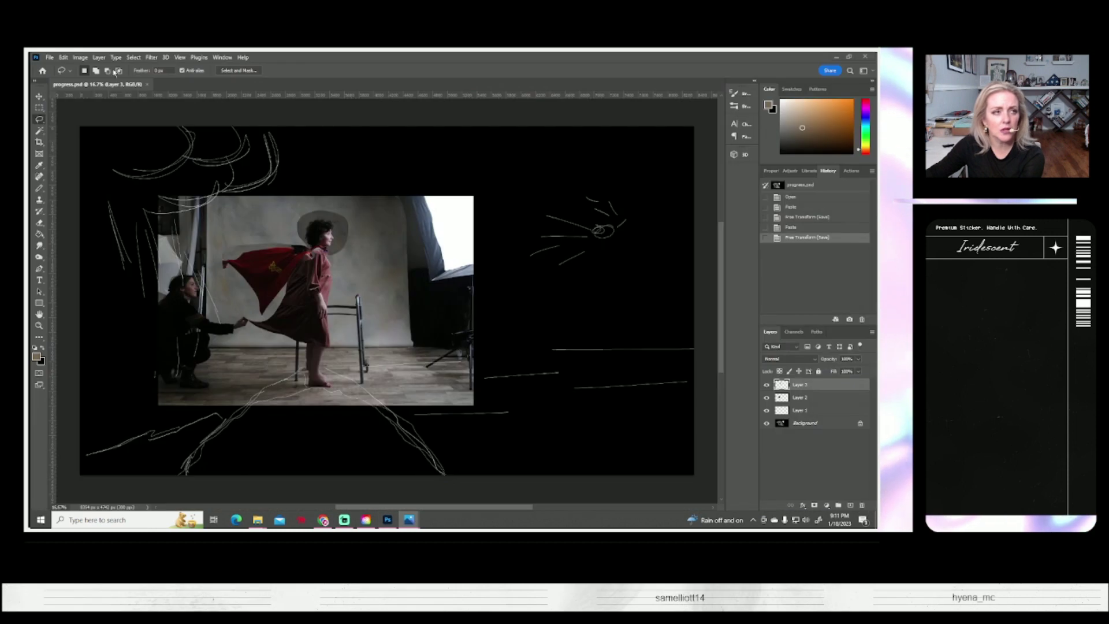
click(63, 57)
click(104, 105)
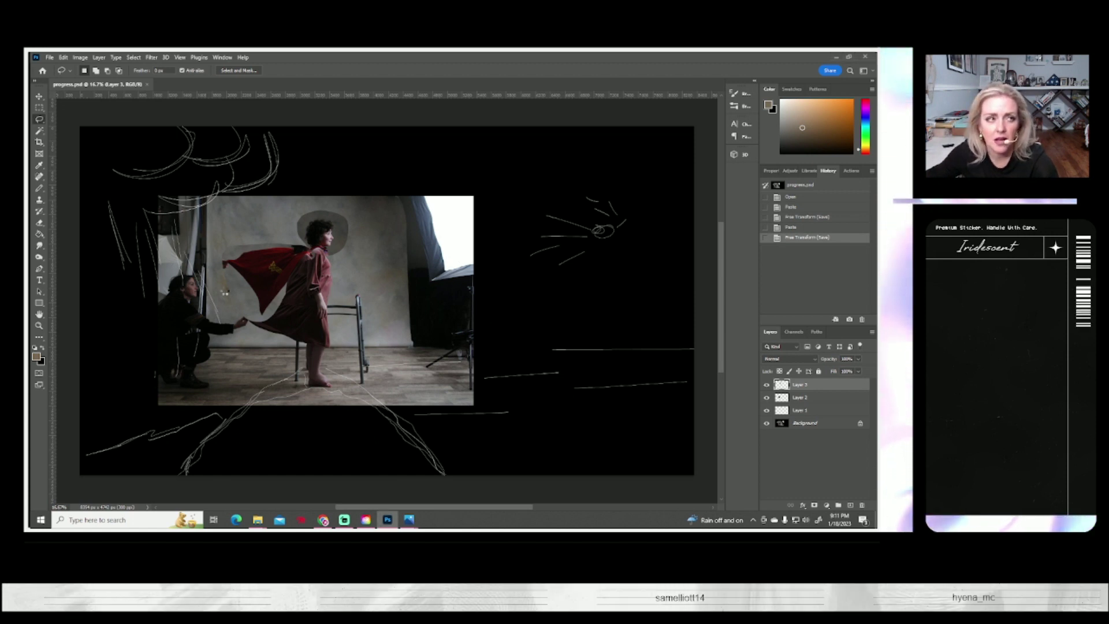
key(ctrl+o)
click(229, 242)
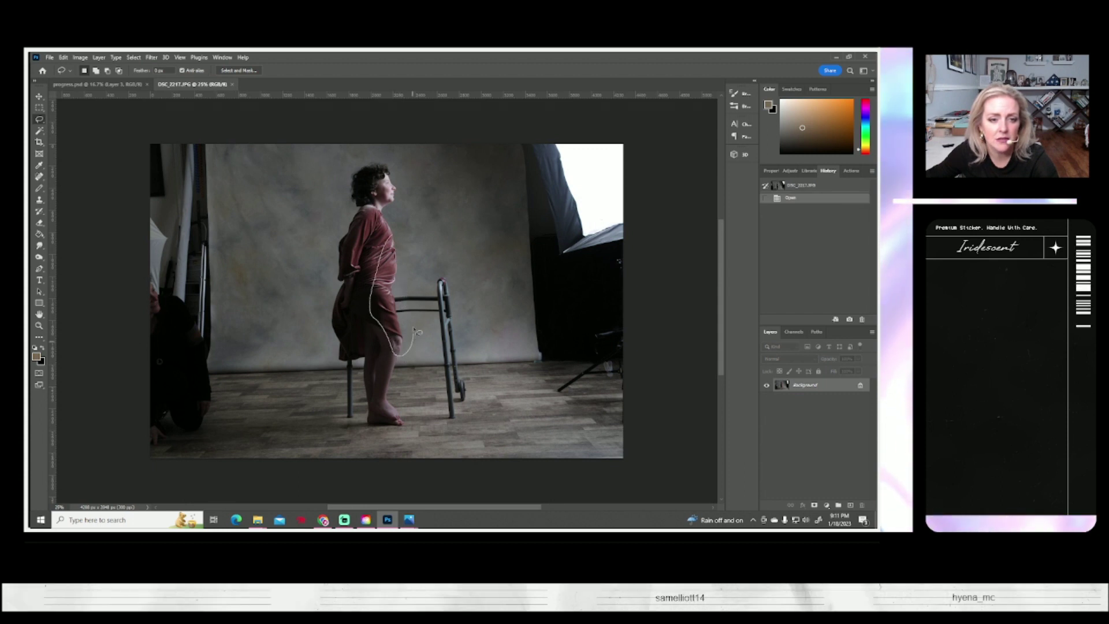
Lasso part of the girl's dress in DSC_2217 and paste it into progress.psd
mouse_move(417, 325)
mouse_down()
mouse_move(412, 239)
mouse_move(389, 222)
mouse_up()
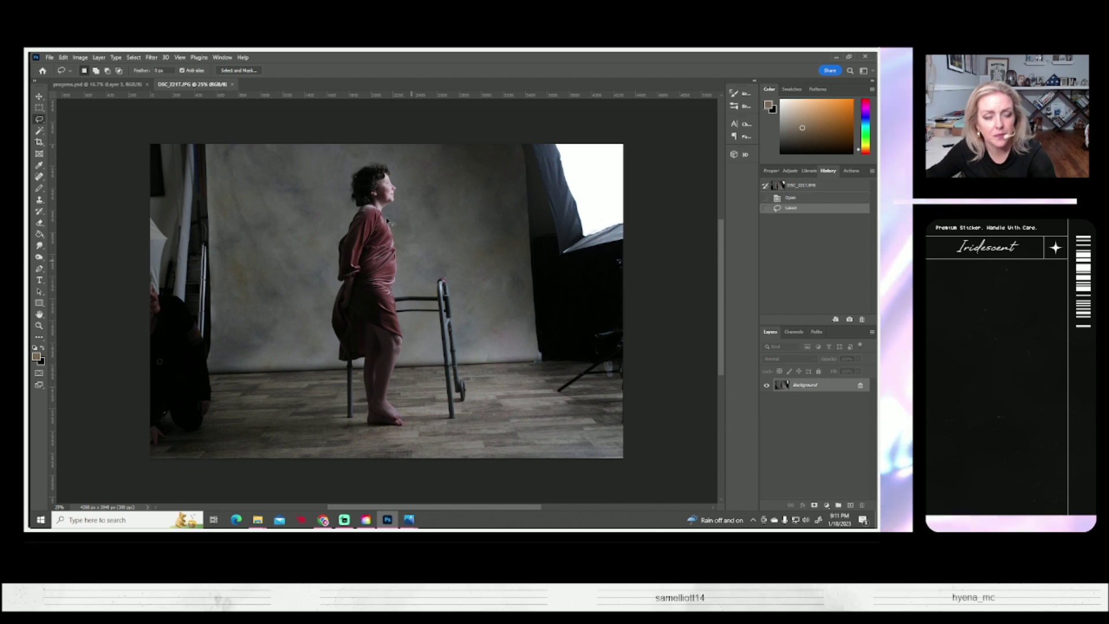
click(99, 85)
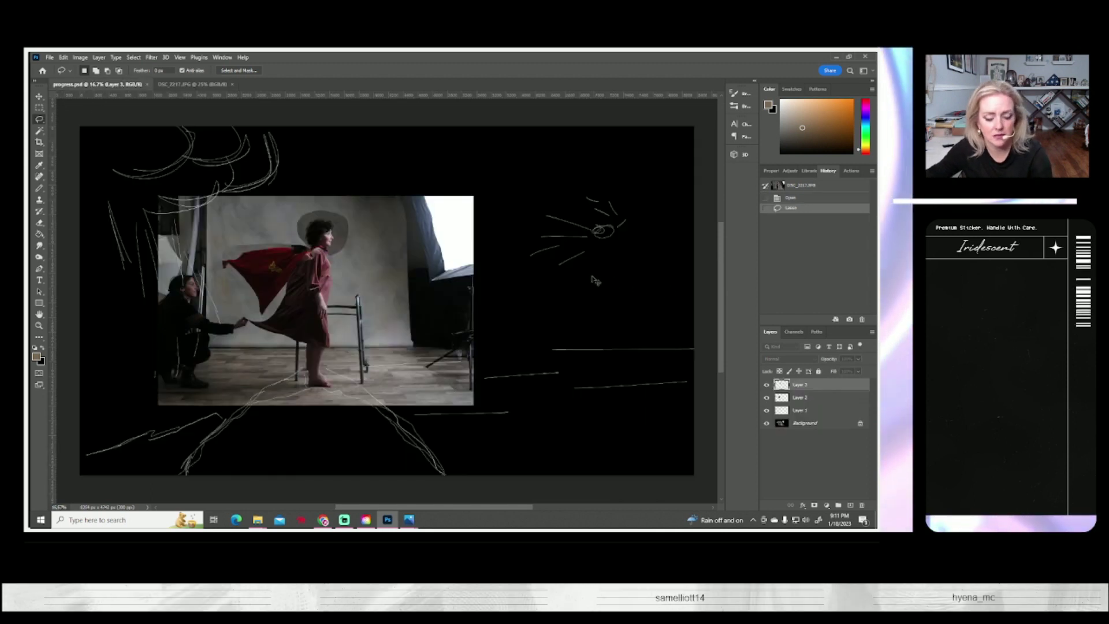
key(ctrl+v)
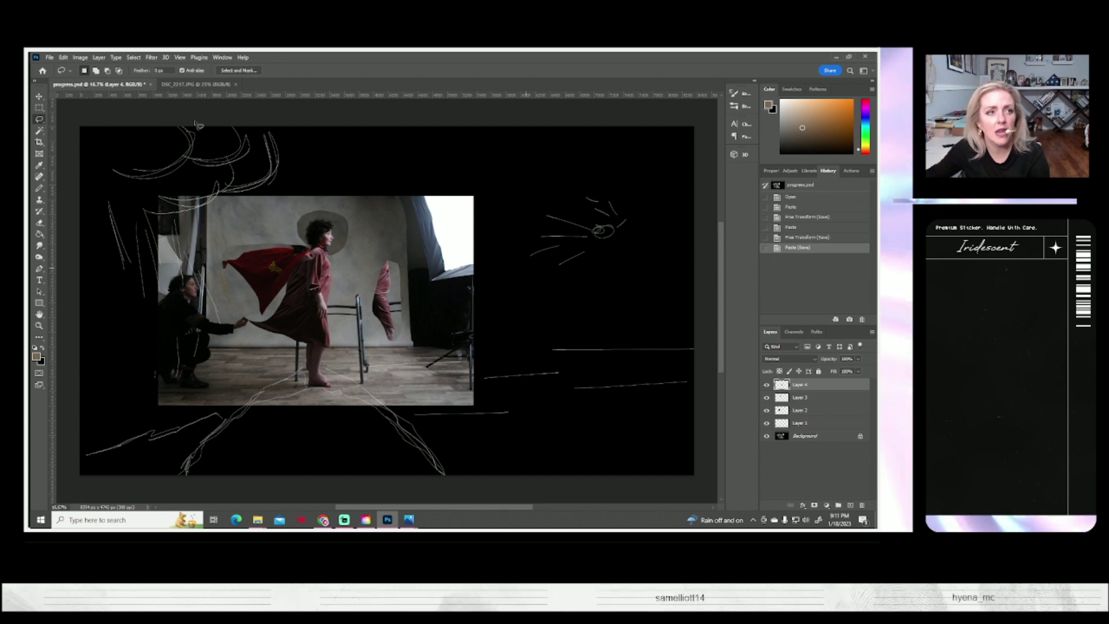
Save the composite and close the DSC_2217 photo
key(ctrl+s)
click(219, 84)
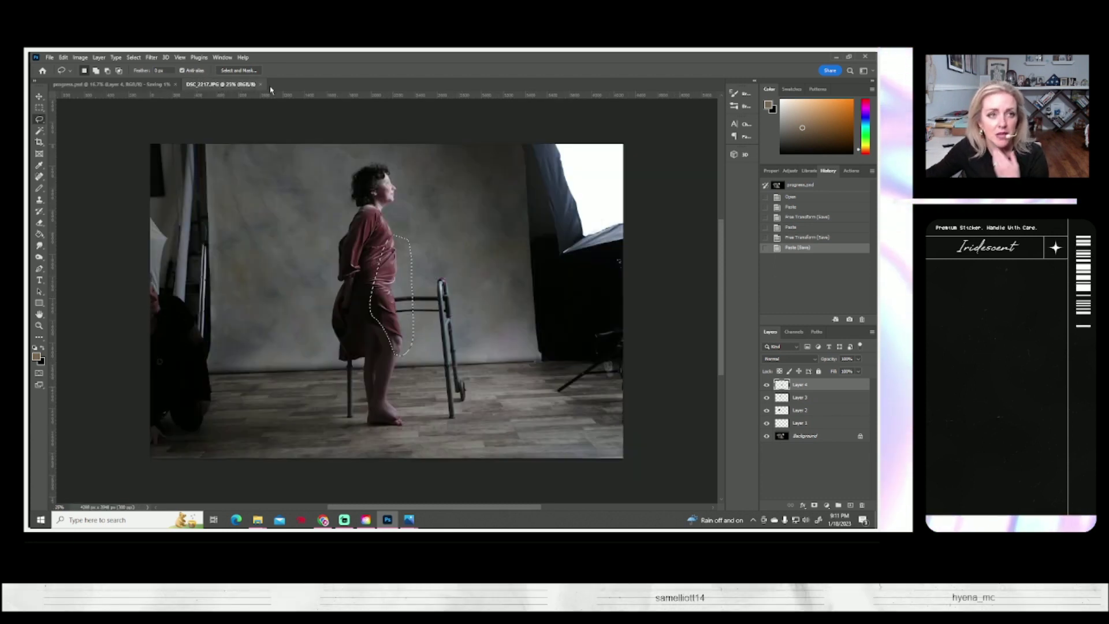
key(ctrl+w)
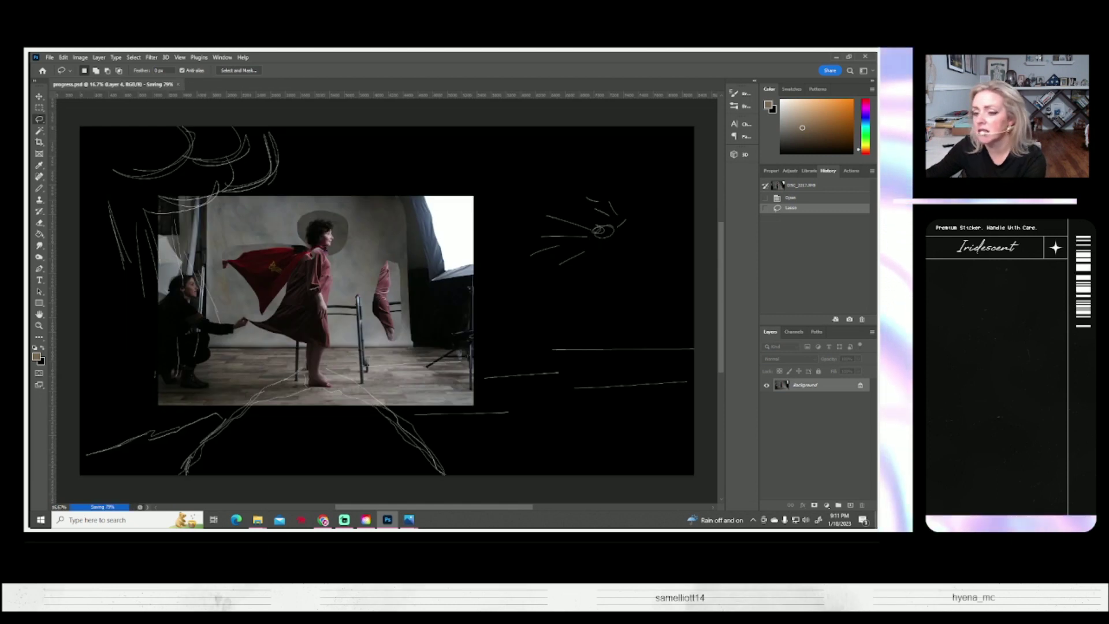
Bring Photos forward and page through the walker shots past DSC_2224 and DSC_2225
mouse_move(409, 521)
click(456, 469)
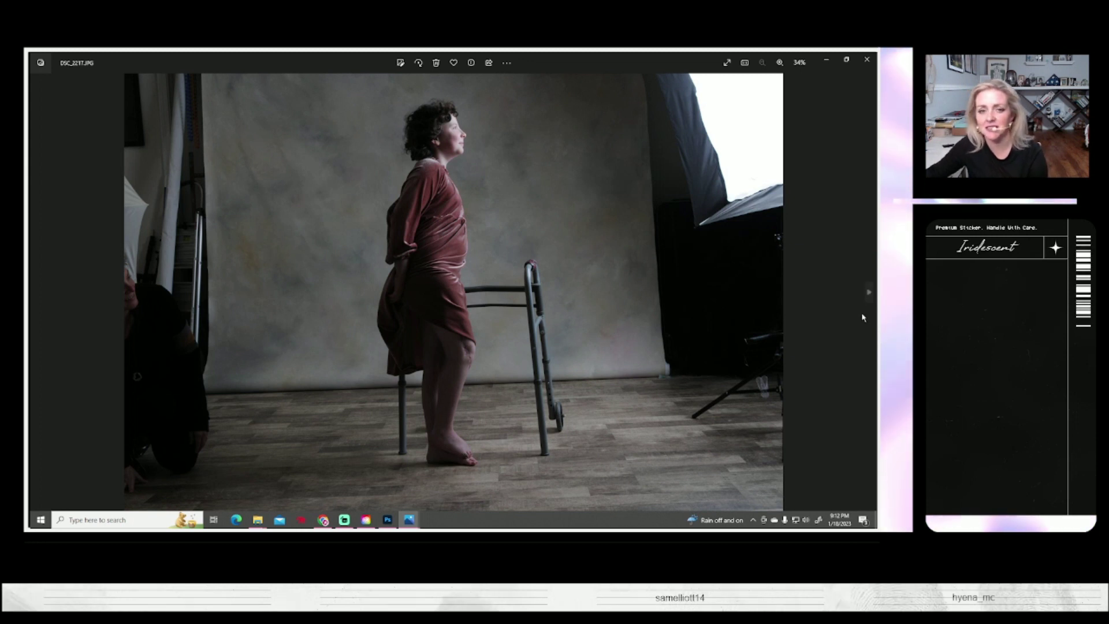
click(869, 295)
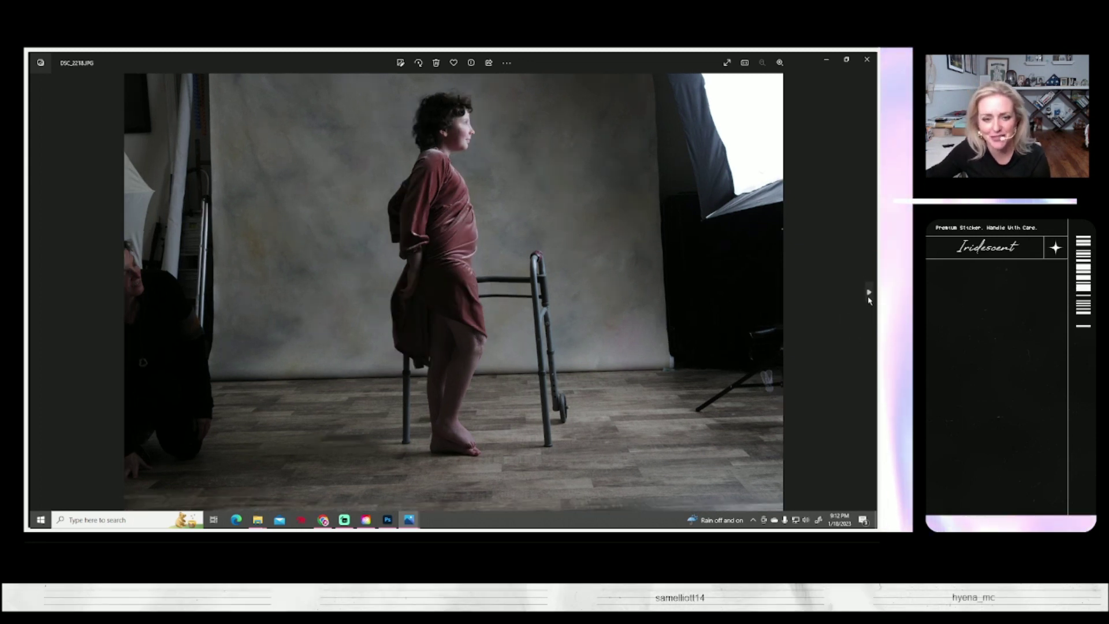
click(869, 295)
click(869, 295)
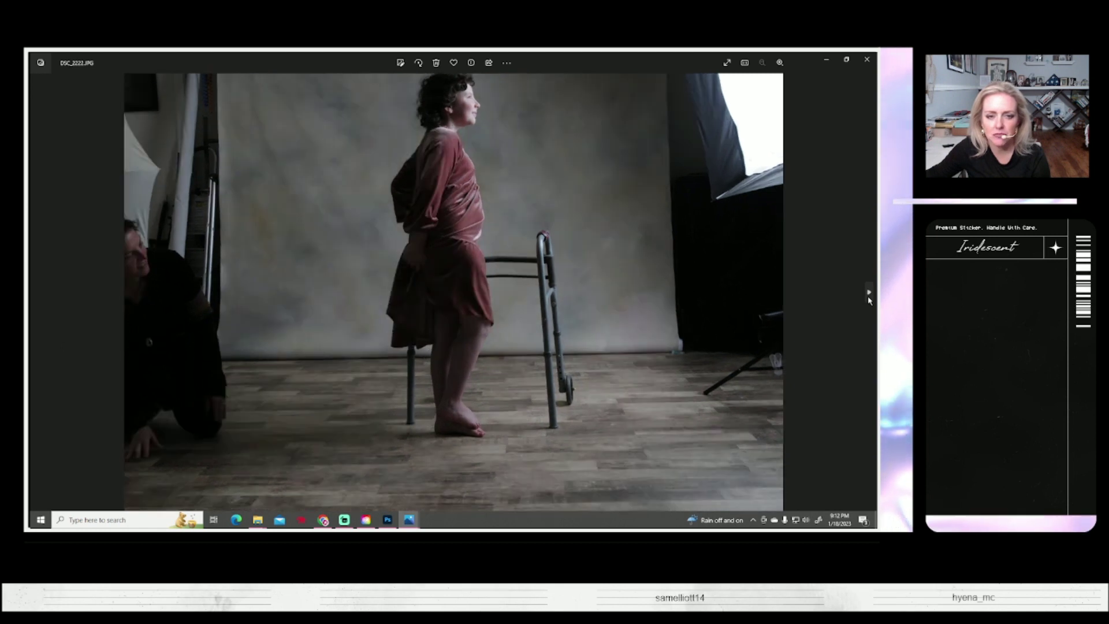
click(868, 295)
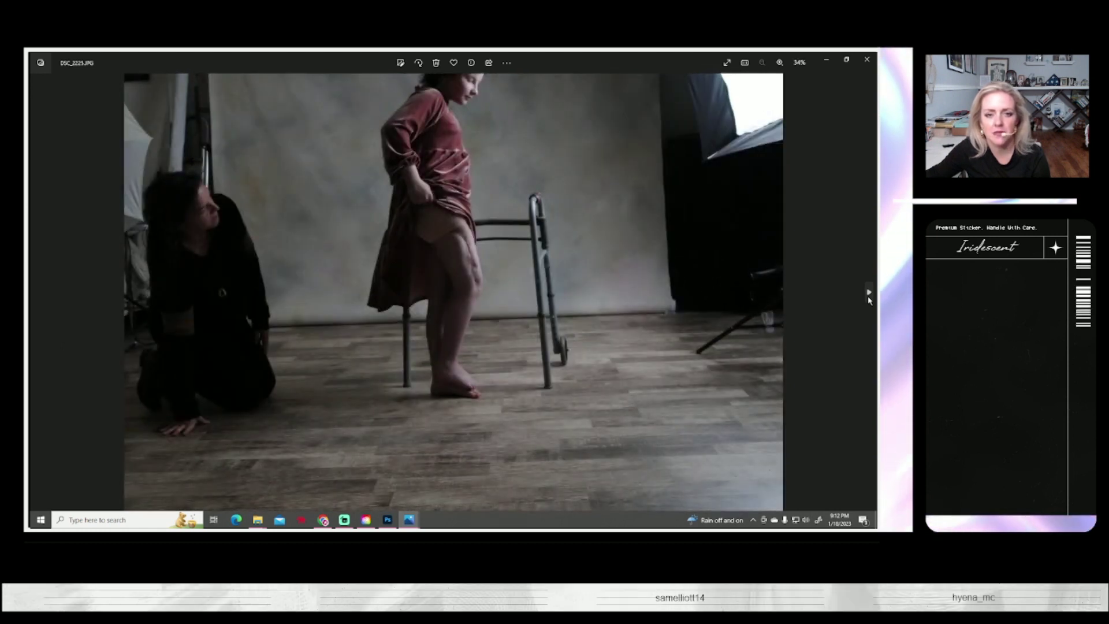
click(868, 295)
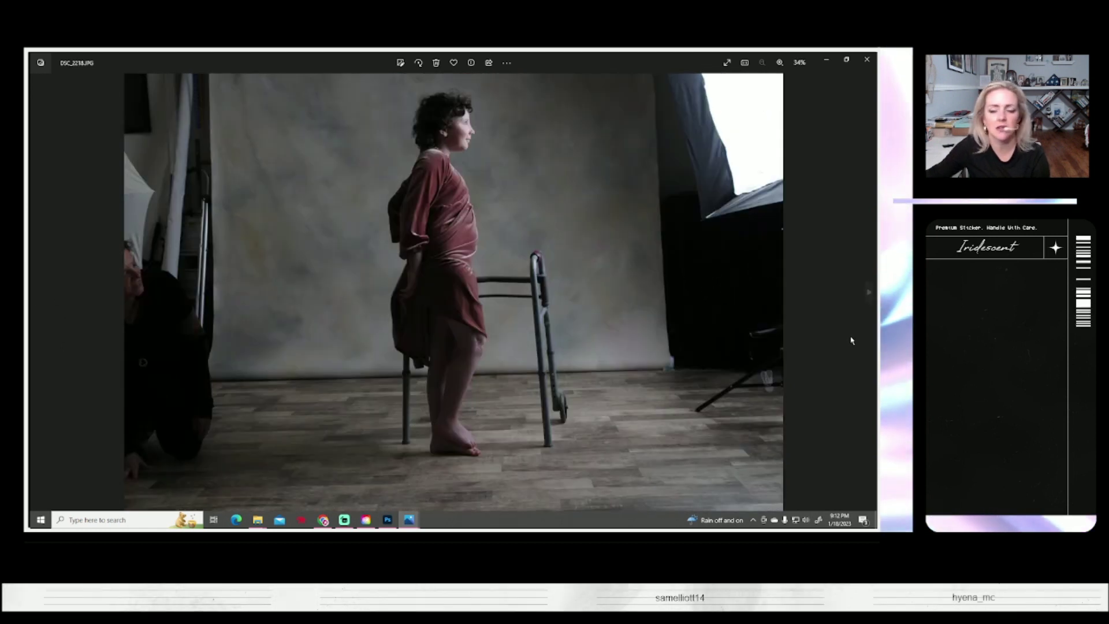
click(869, 295)
click(869, 294)
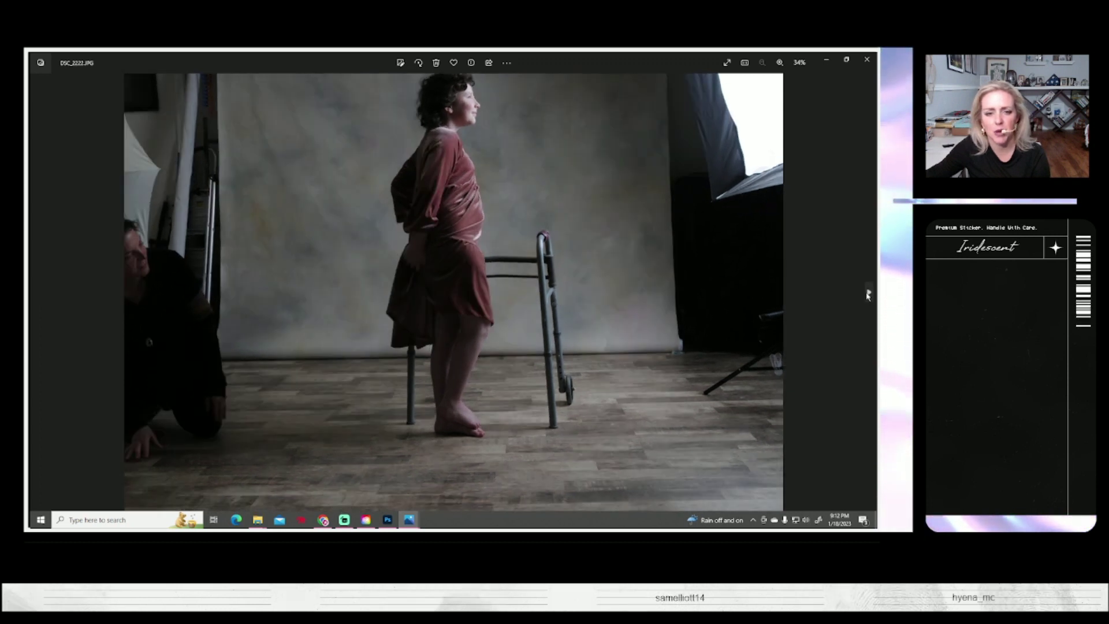
click(868, 295)
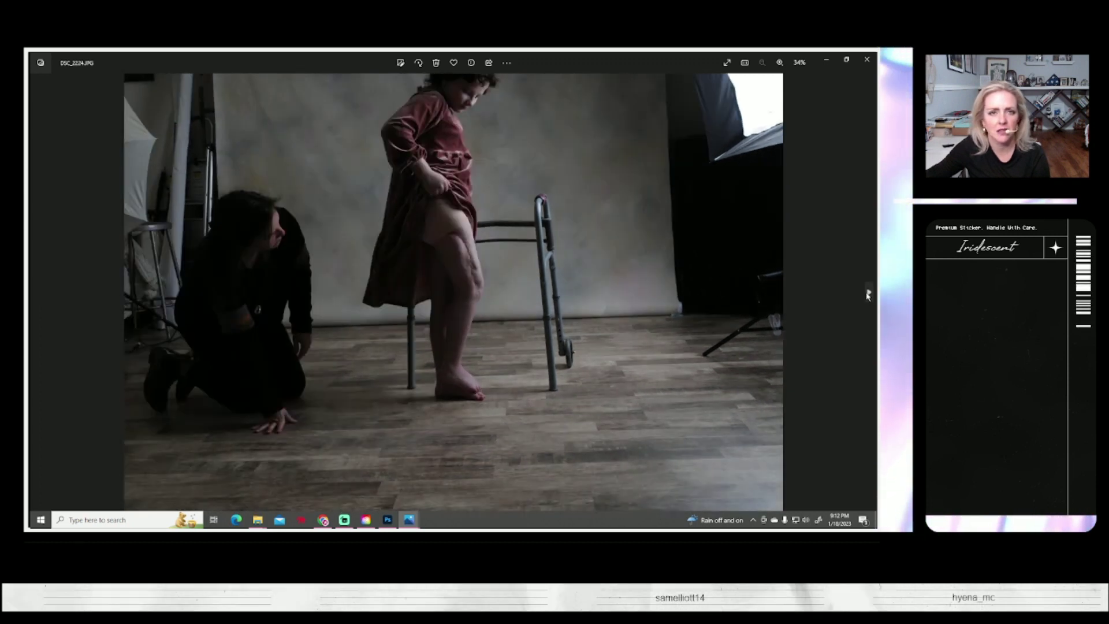
click(868, 295)
click(869, 295)
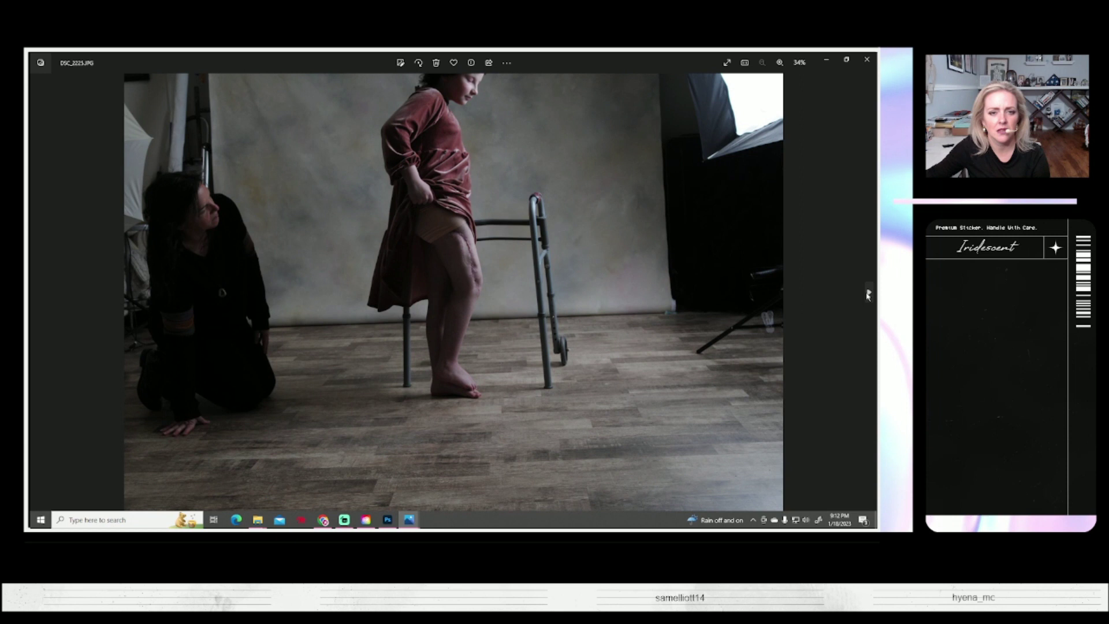
Step back once, advance through DSC_2226 and DSC_2227, then return to Photoshop
click(38, 293)
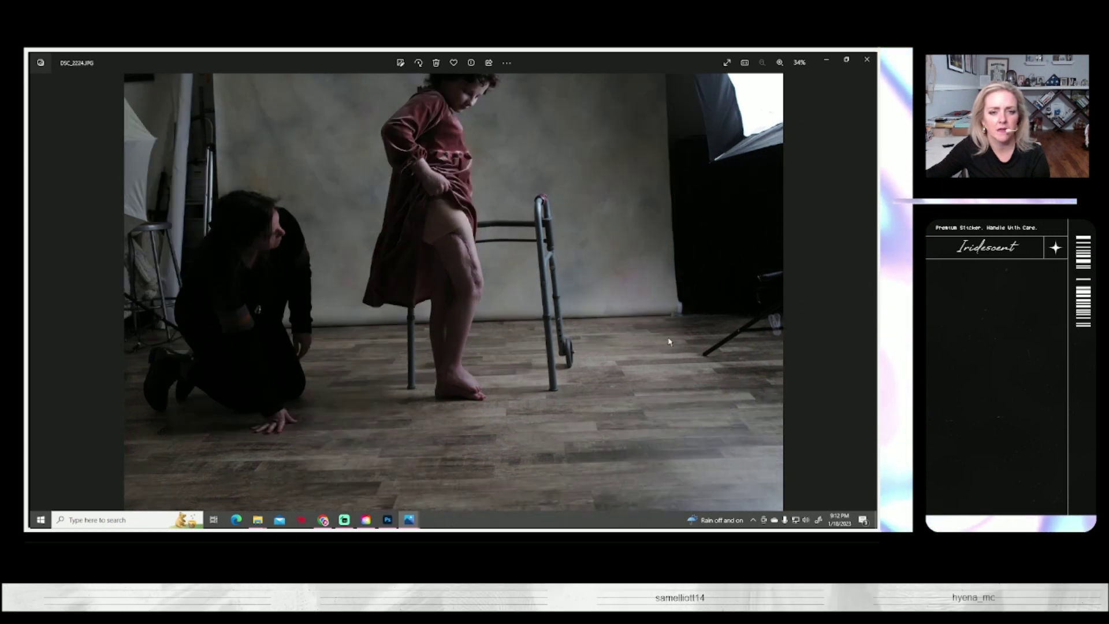
click(869, 292)
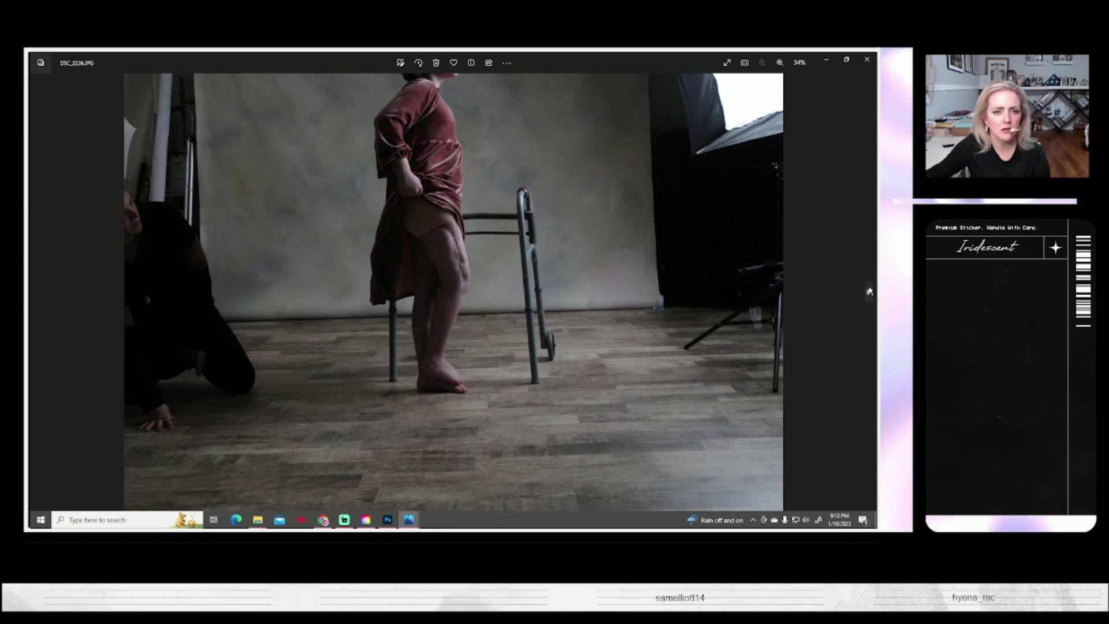
click(870, 291)
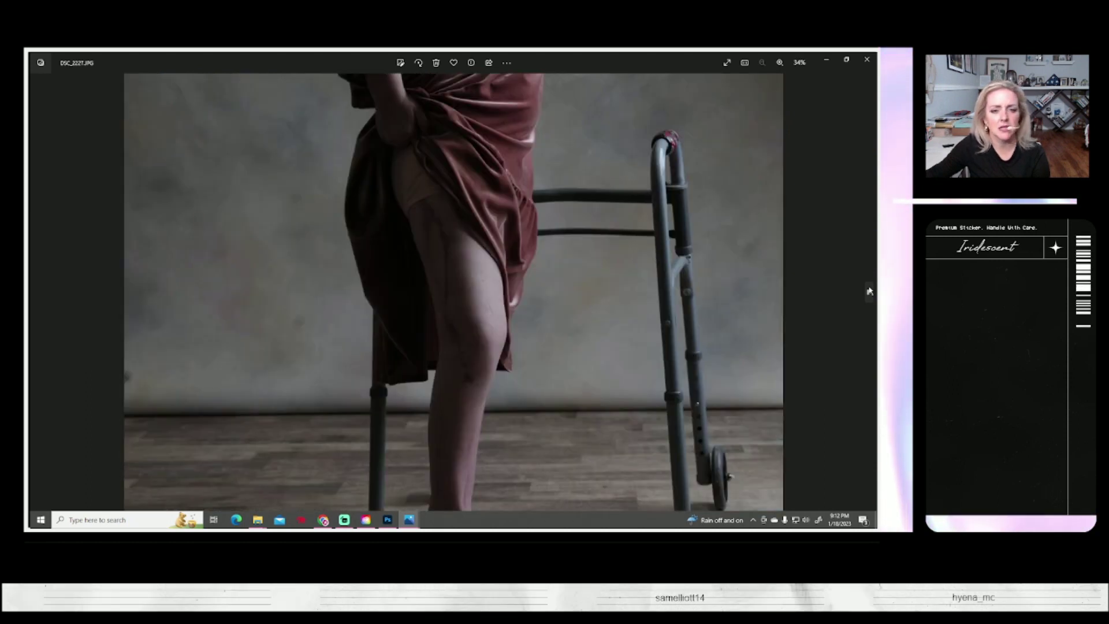
click(870, 291)
click(869, 291)
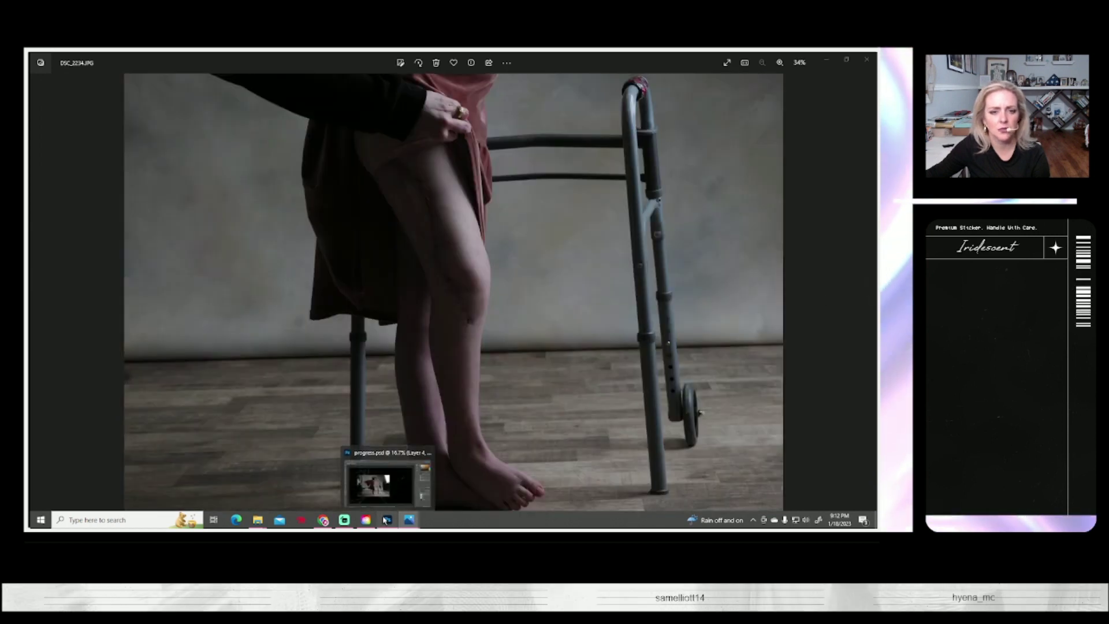
key(alt+Tab)
Open DSC_2226.JPG, then lasso and copy the child's legs
click(51, 57)
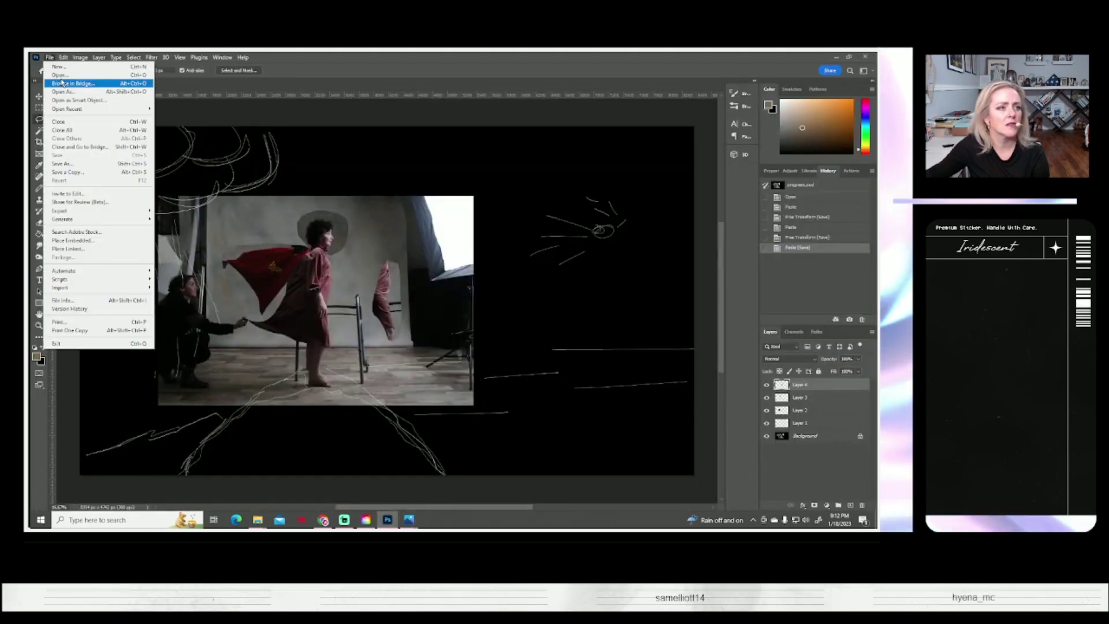
click(61, 76)
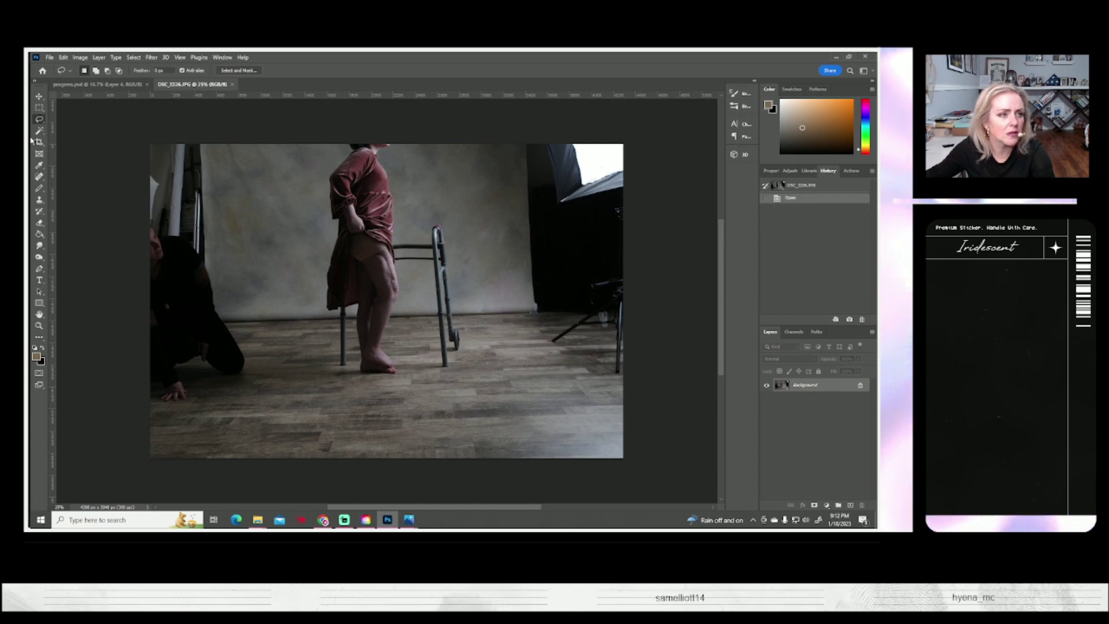
drag(407, 246, 401, 223)
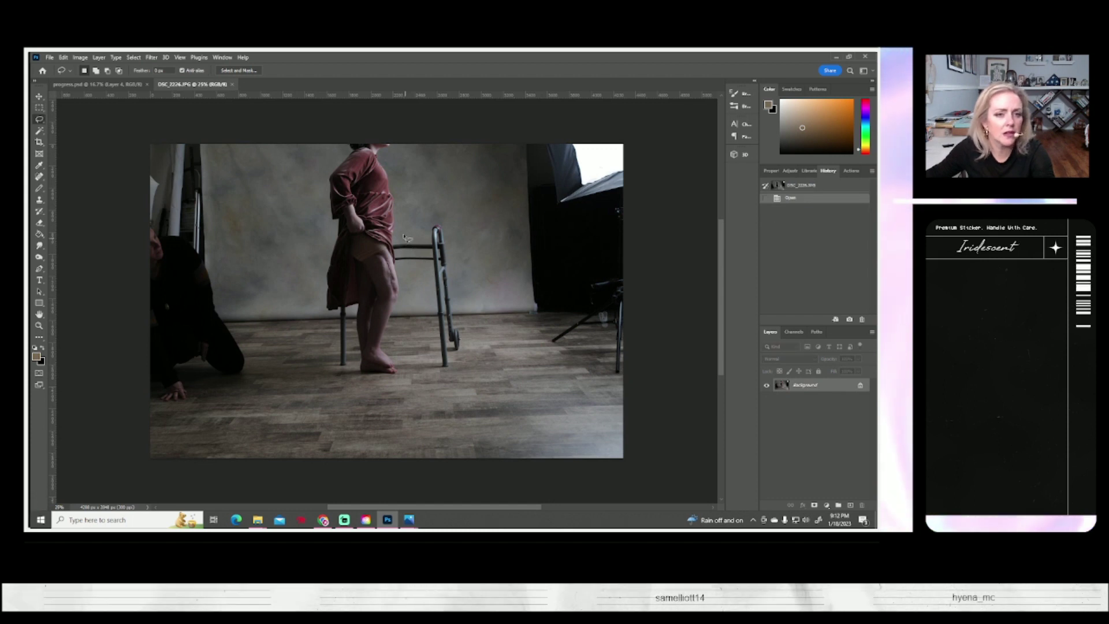
drag(364, 276, 350, 340)
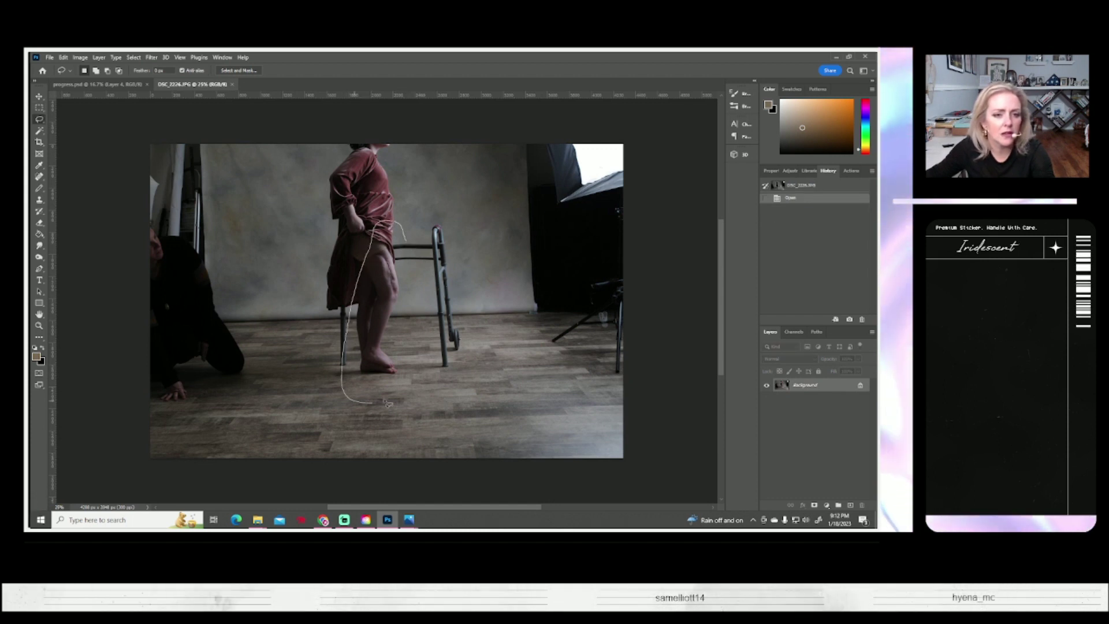
drag(397, 395, 373, 258)
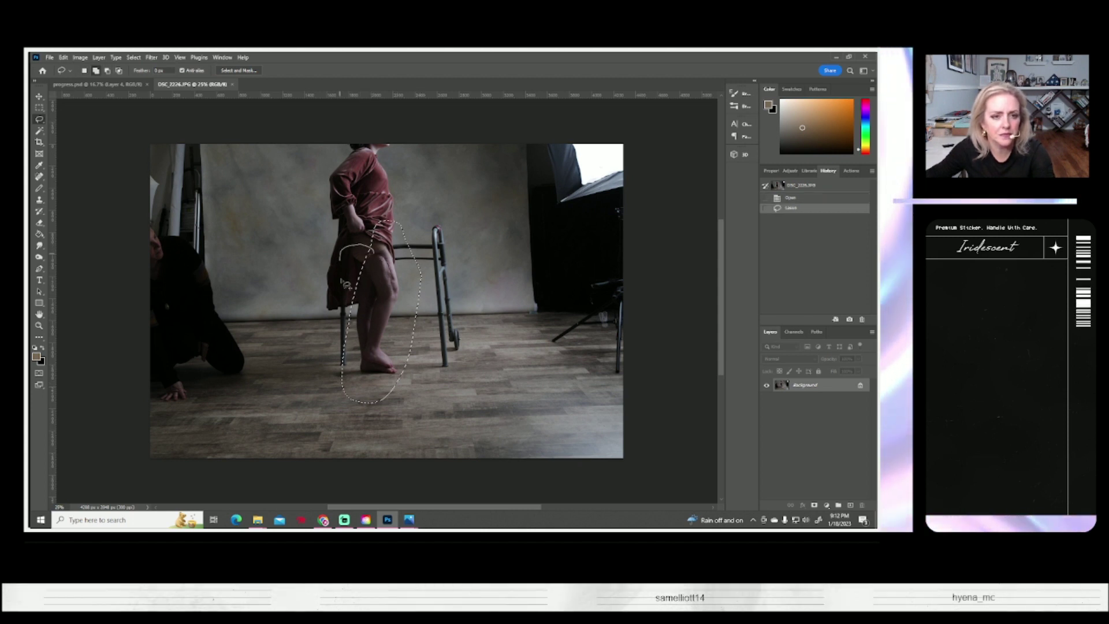
drag(347, 297, 355, 260)
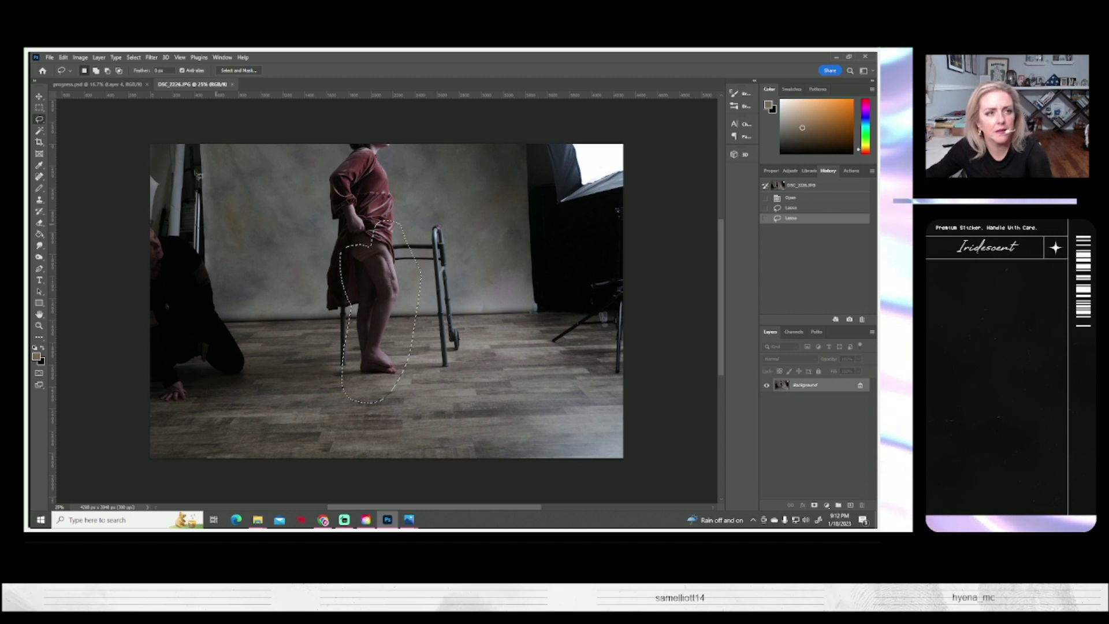
key(ctrl+c)
click(97, 85)
Paste the legs and use Free Transform to move them over the seated child
key(ctrl+v)
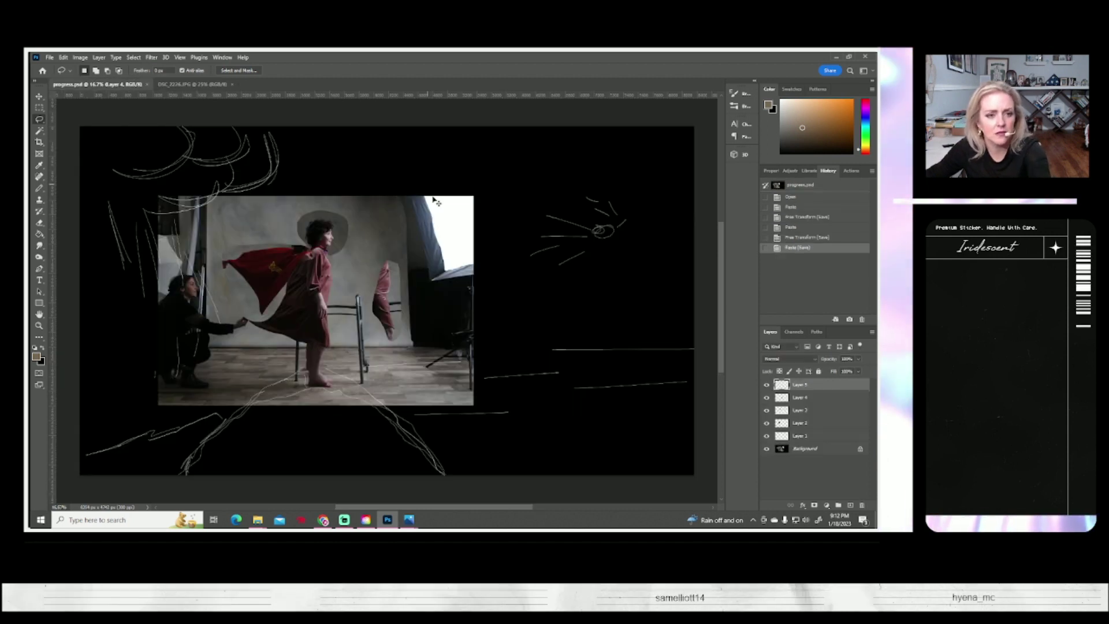
key(ctrl+v)
key(ctrl+t)
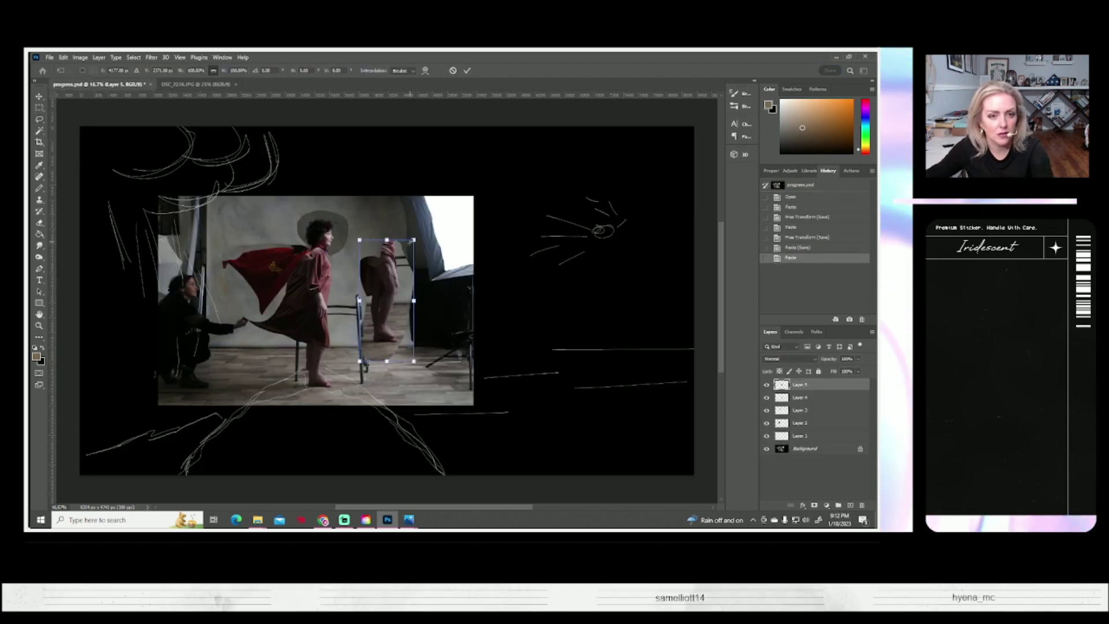
mouse_move(381, 303)
mouse_down()
mouse_move(329, 347)
mouse_move(360, 342)
mouse_up()
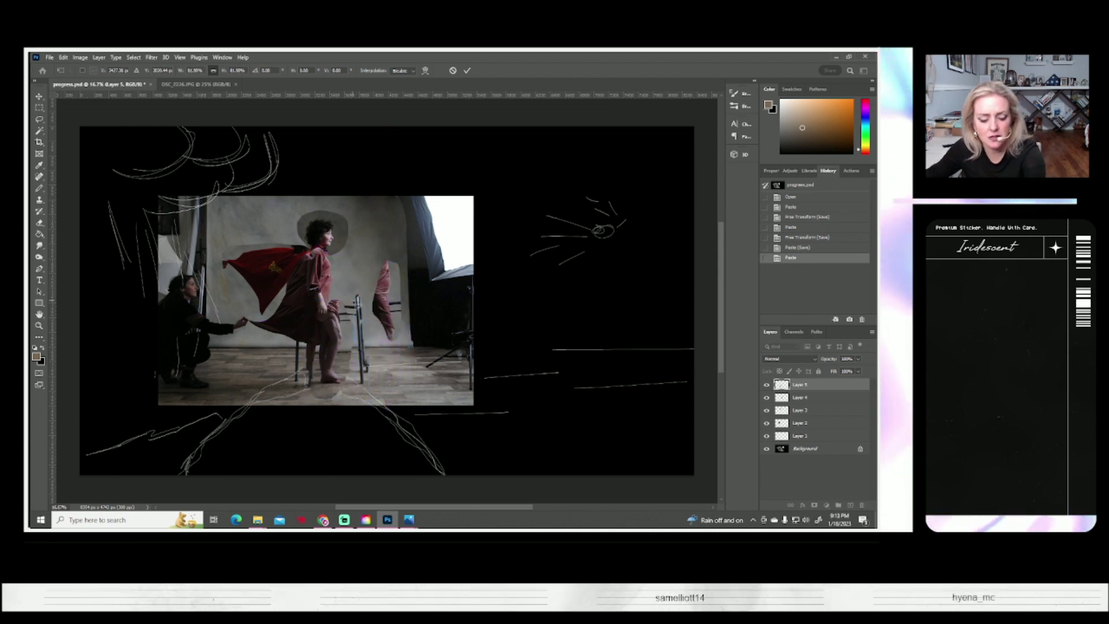
key(Return)
Save the composite and close DSC_2226.JPG
key(ctrl+s)
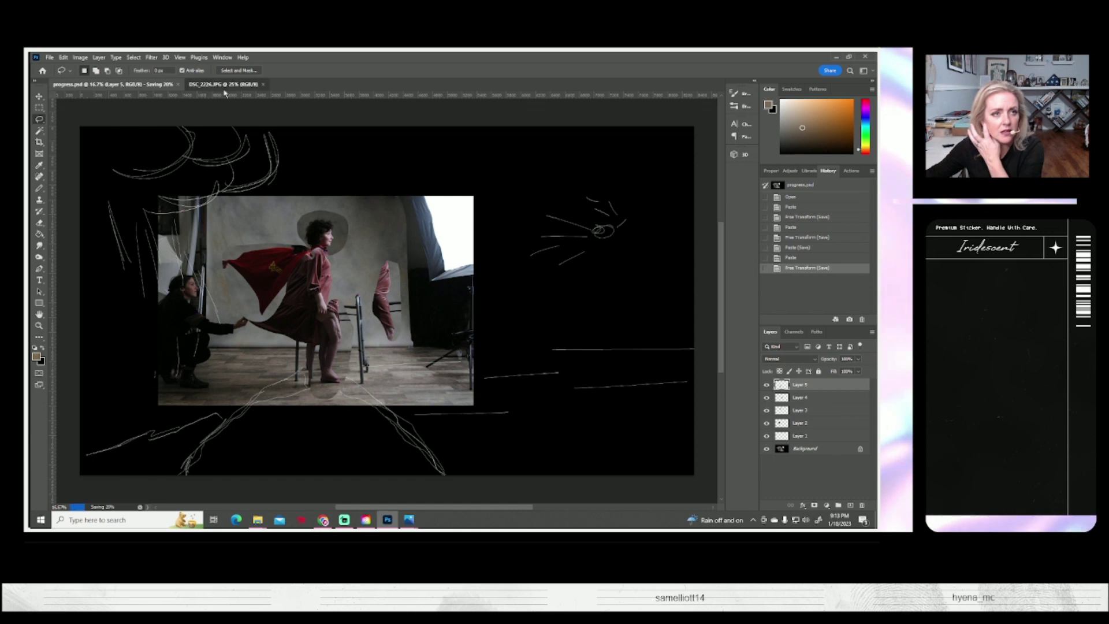
click(227, 85)
key(ctrl+w)
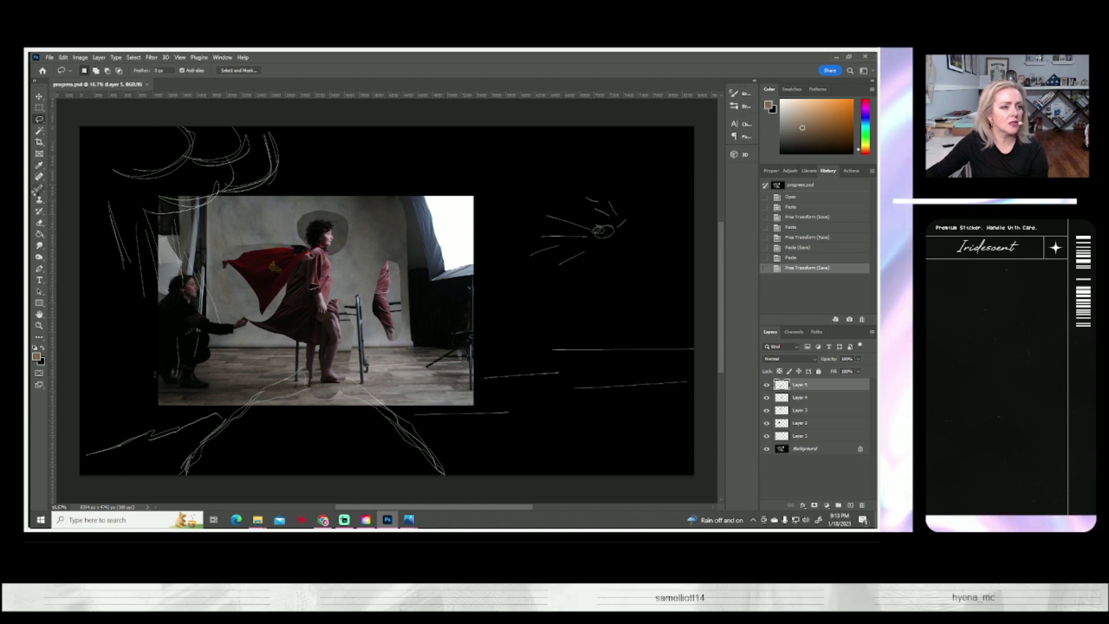
Switch to the Color Replacement Tool with white as the foreground colour
right_click(39, 192)
click(87, 200)
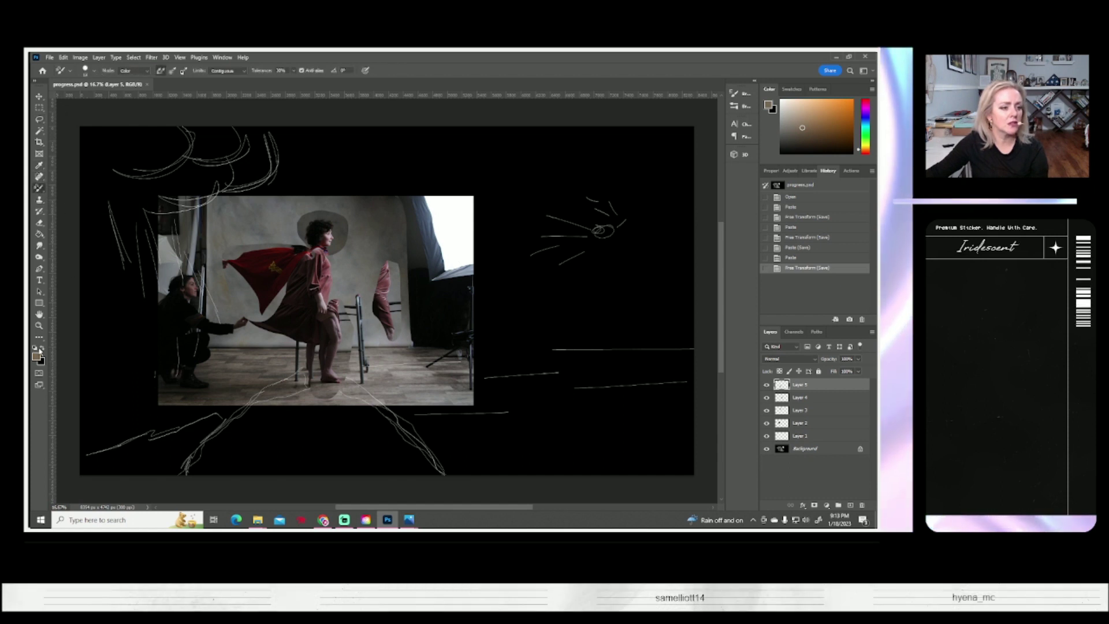
key(d)
key(x)
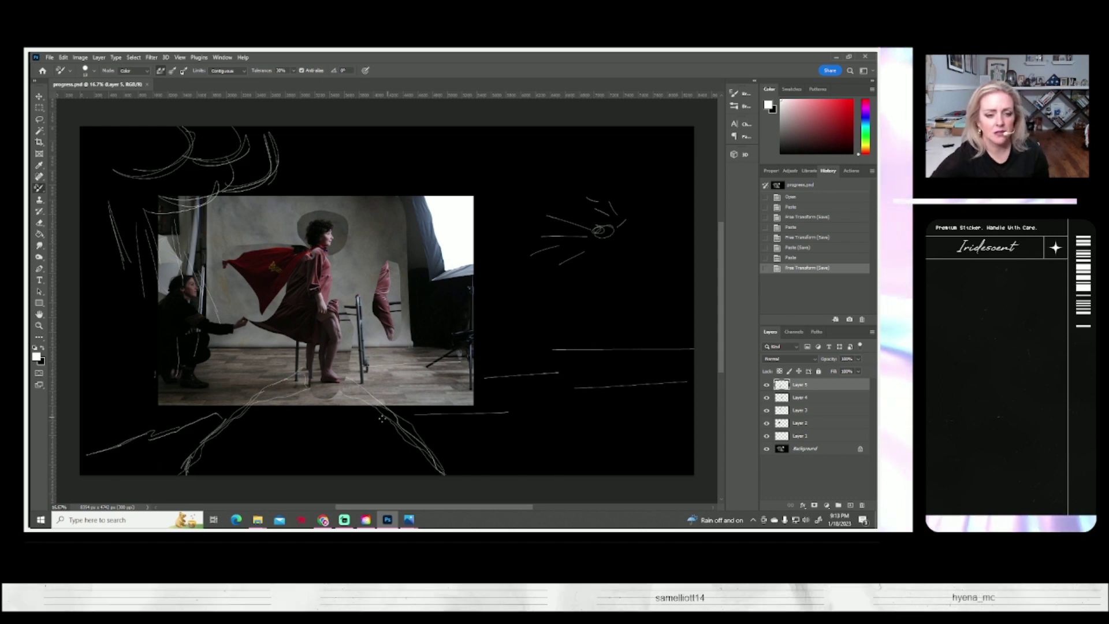
Recolour the bottom sketch lines on Layer 1 white
drag(451, 435, 417, 442)
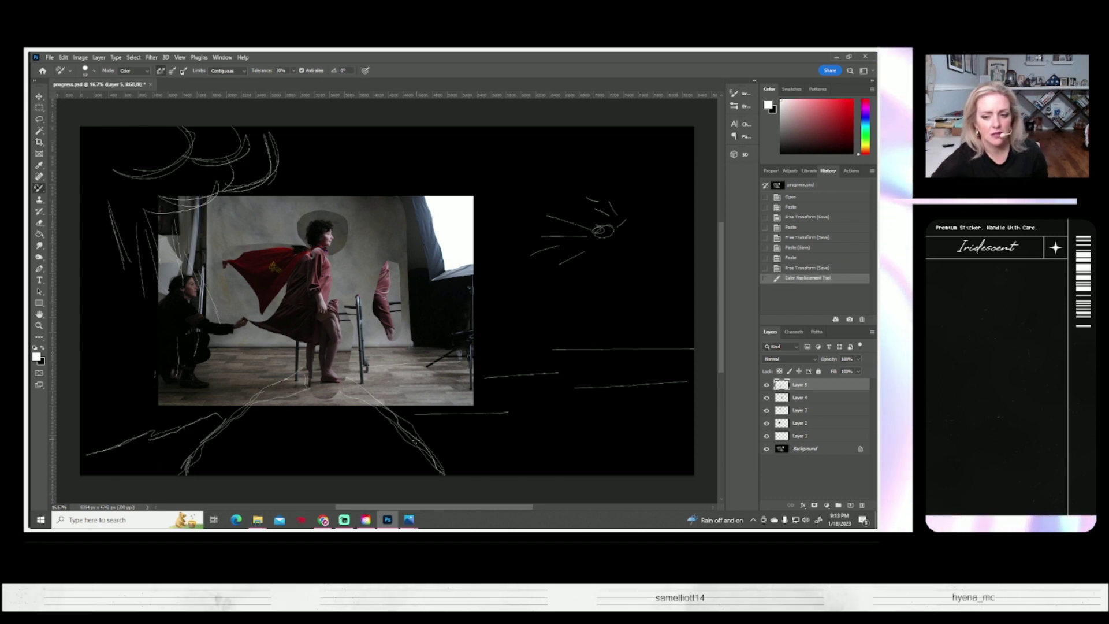
click(457, 441)
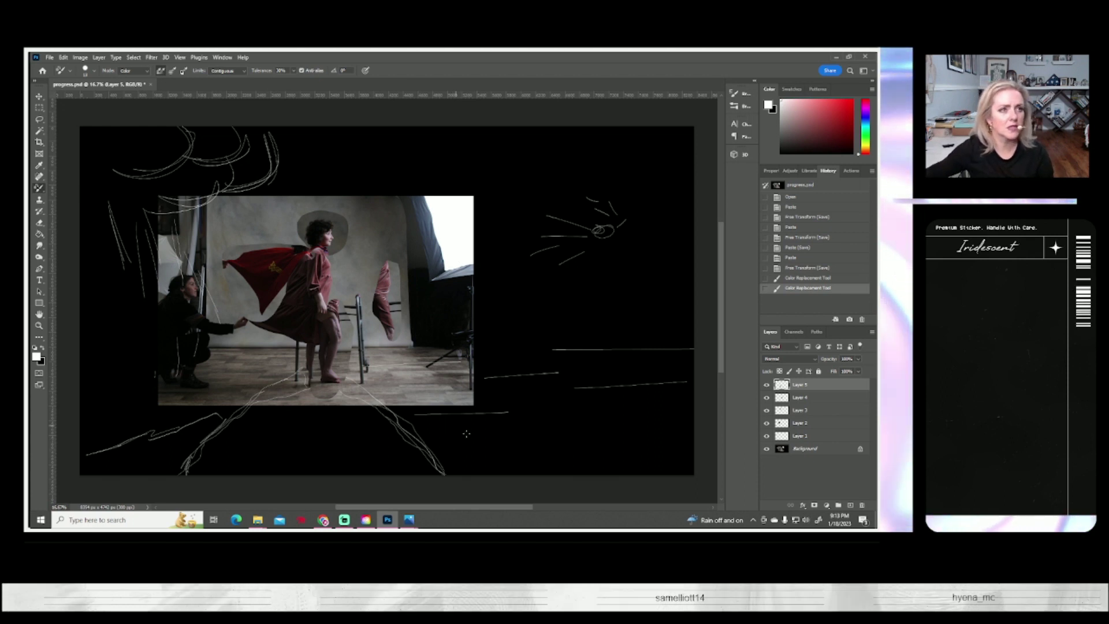
click(797, 436)
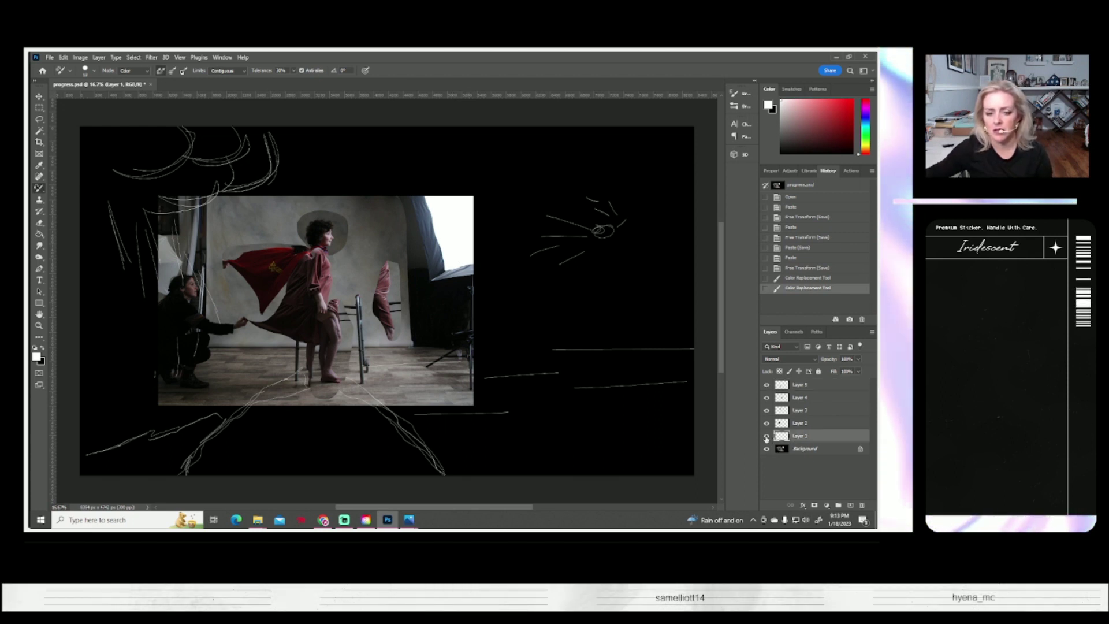
click(766, 437)
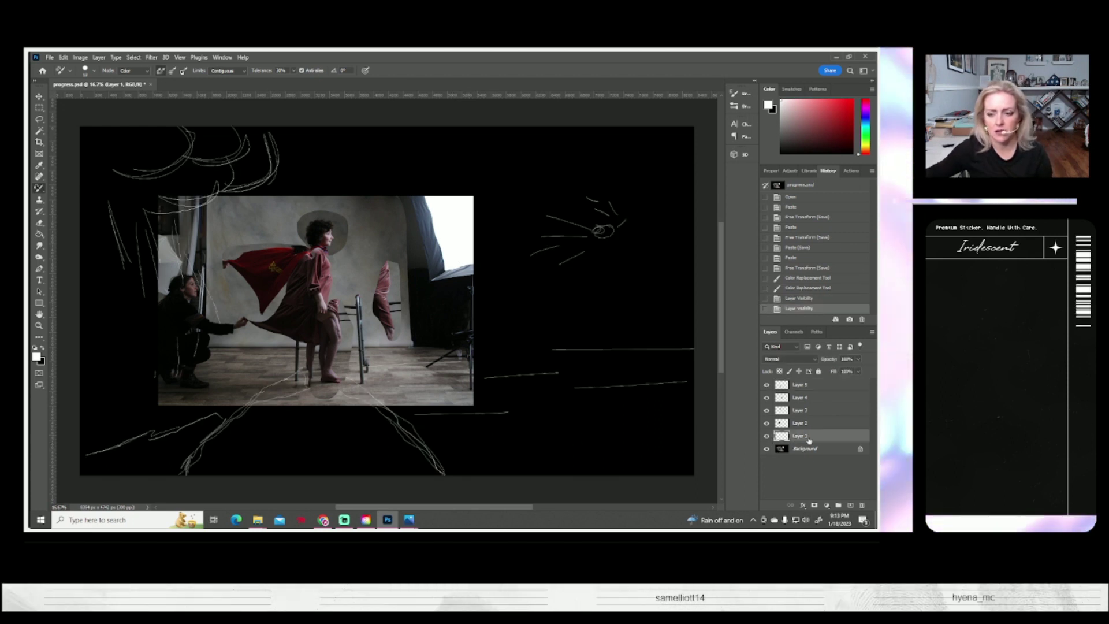
click(527, 441)
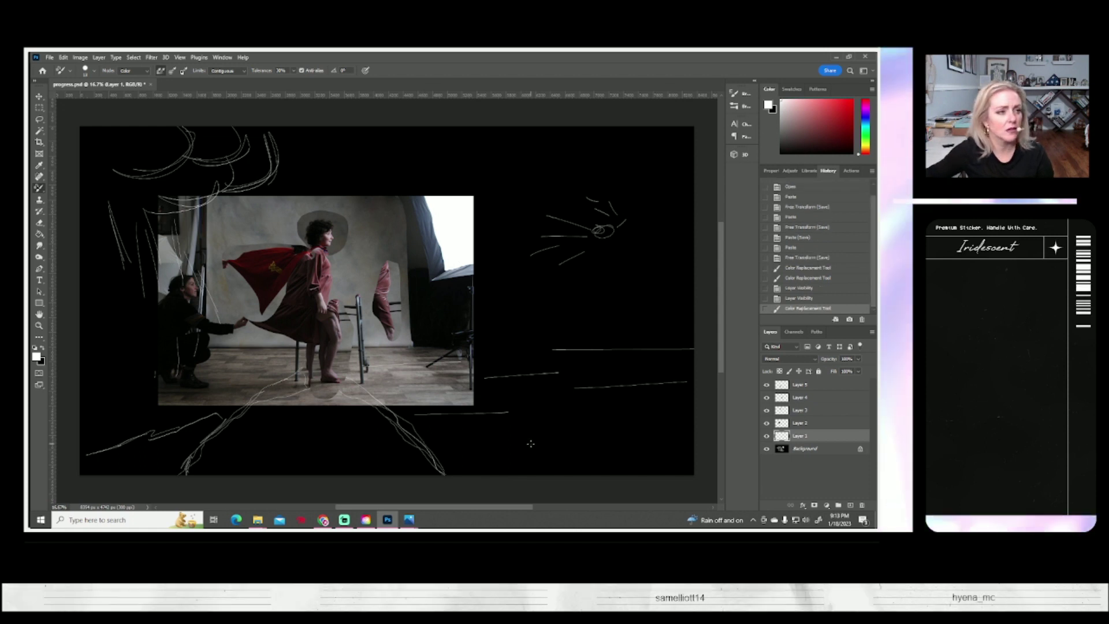
Switch to the regular Brush with a preset at 100% opacity
right_click(40, 194)
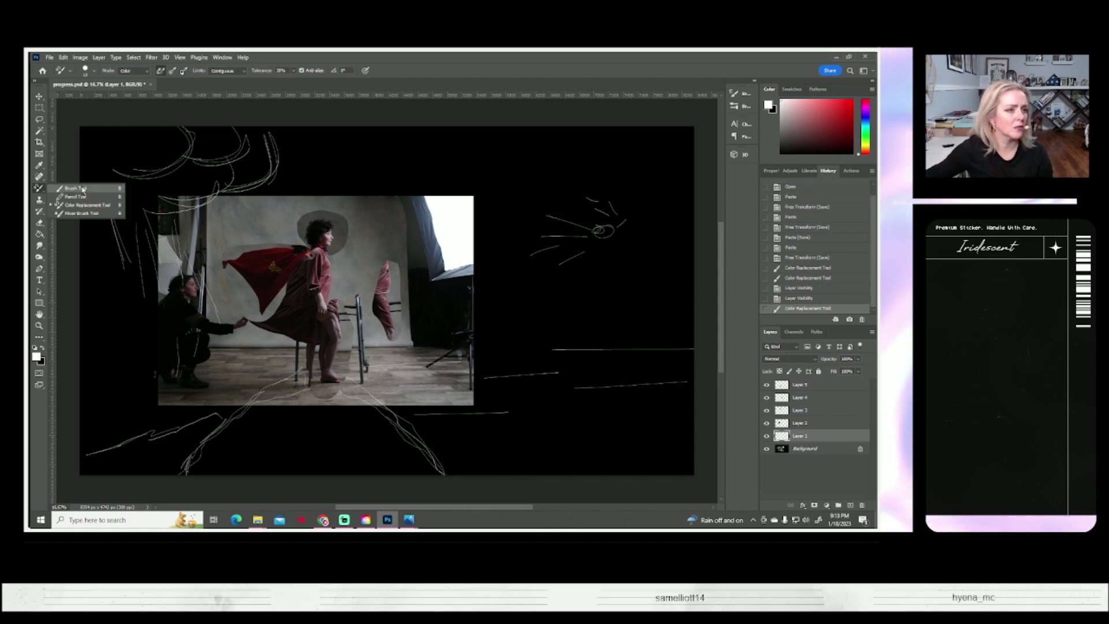
click(70, 190)
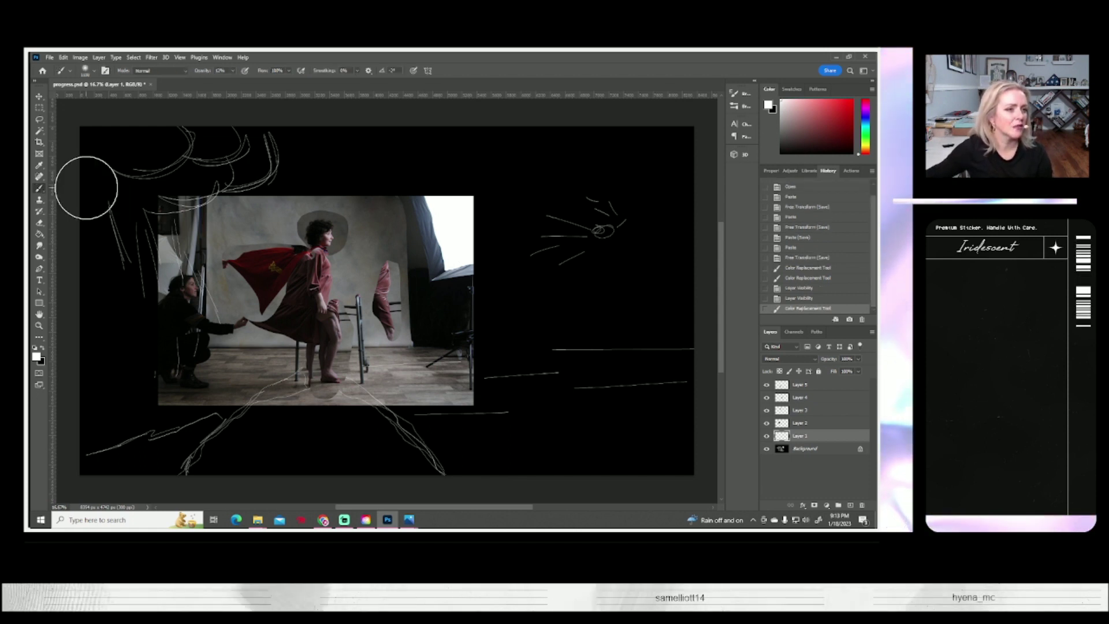
click(87, 71)
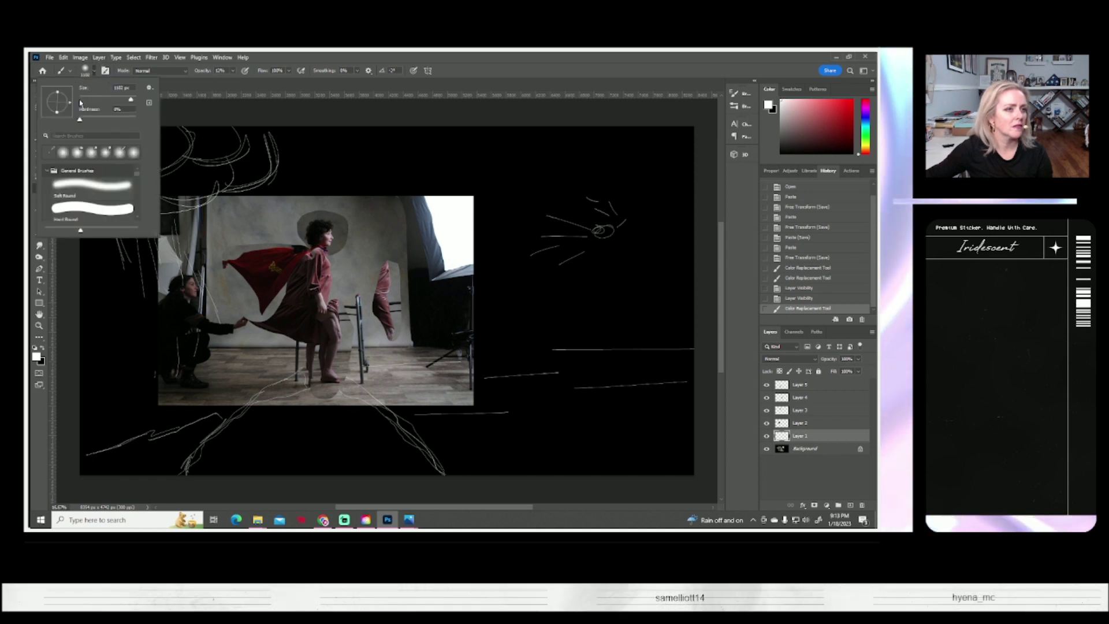
click(232, 69)
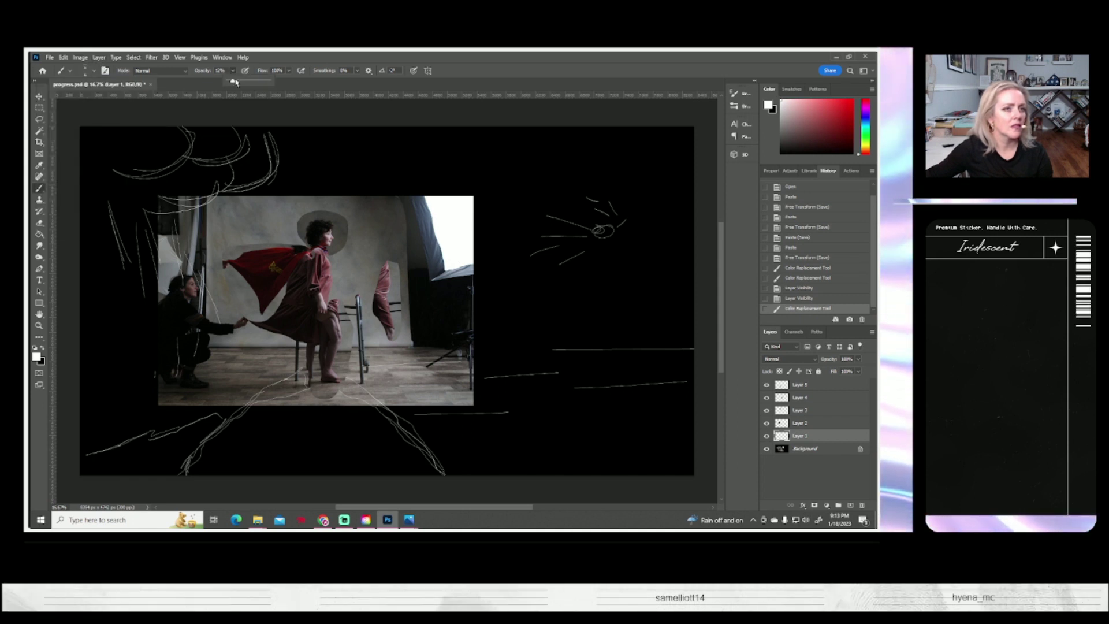
Paint white strokes along the bottom and around the upper-right scribble, redoing one
drag(433, 460, 568, 440)
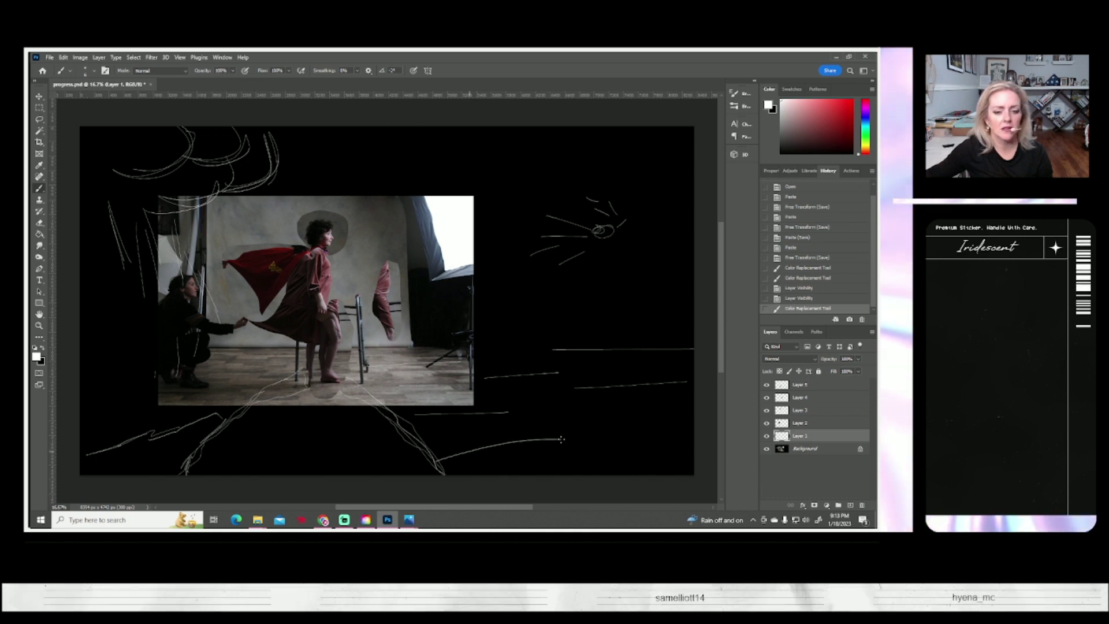
key(ctrl+z)
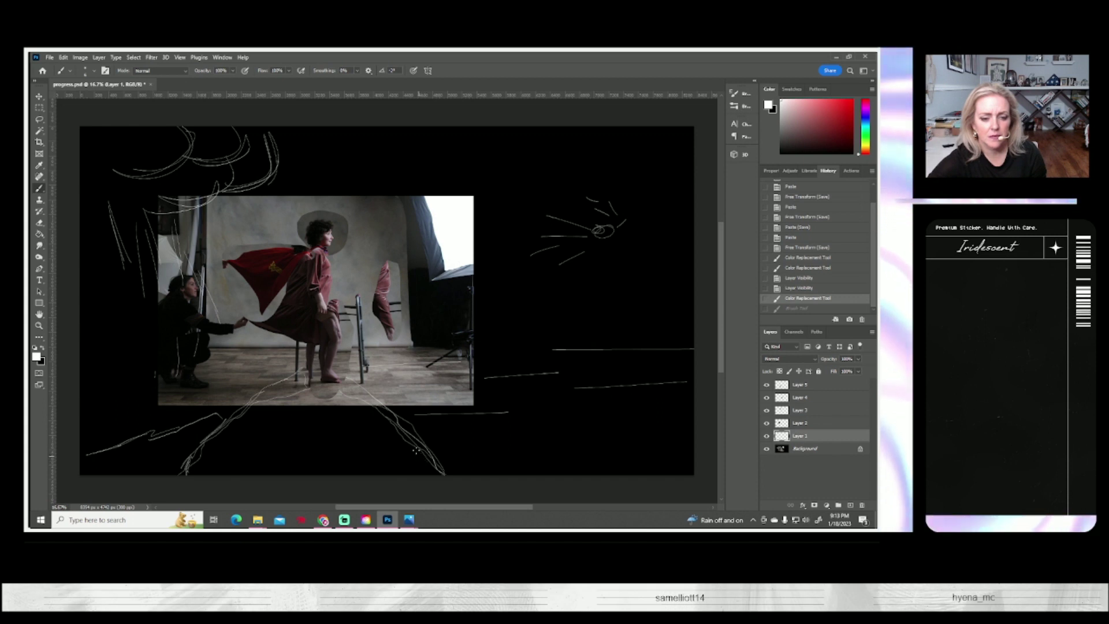
drag(476, 452, 444, 456)
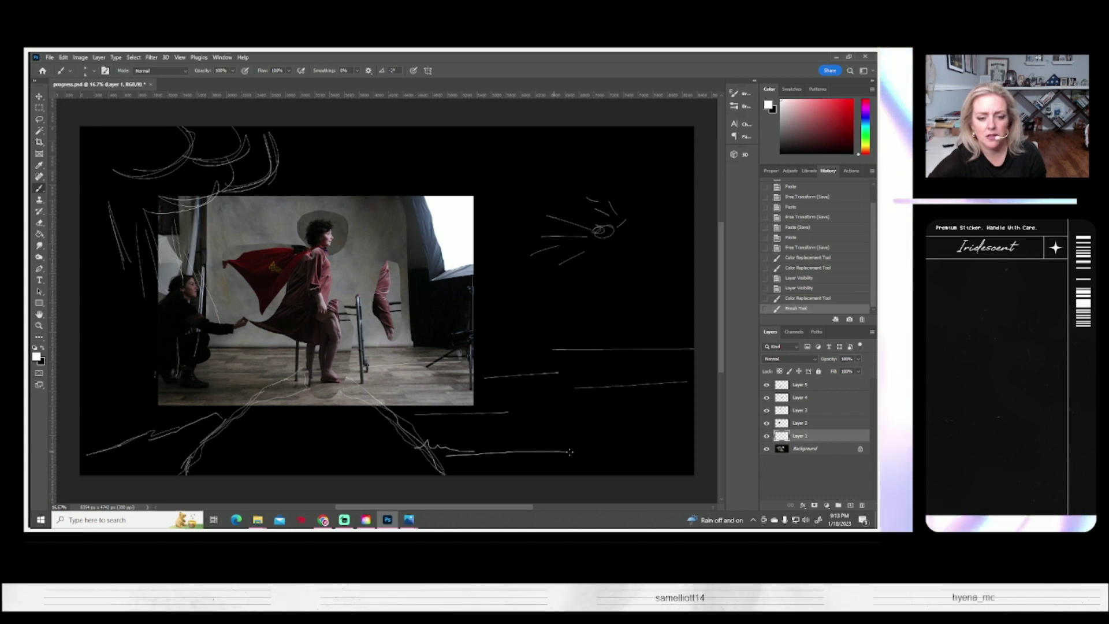
mouse_move(570, 452)
mouse_down()
mouse_move(486, 444)
mouse_move(498, 444)
mouse_up()
drag(587, 444, 694, 443)
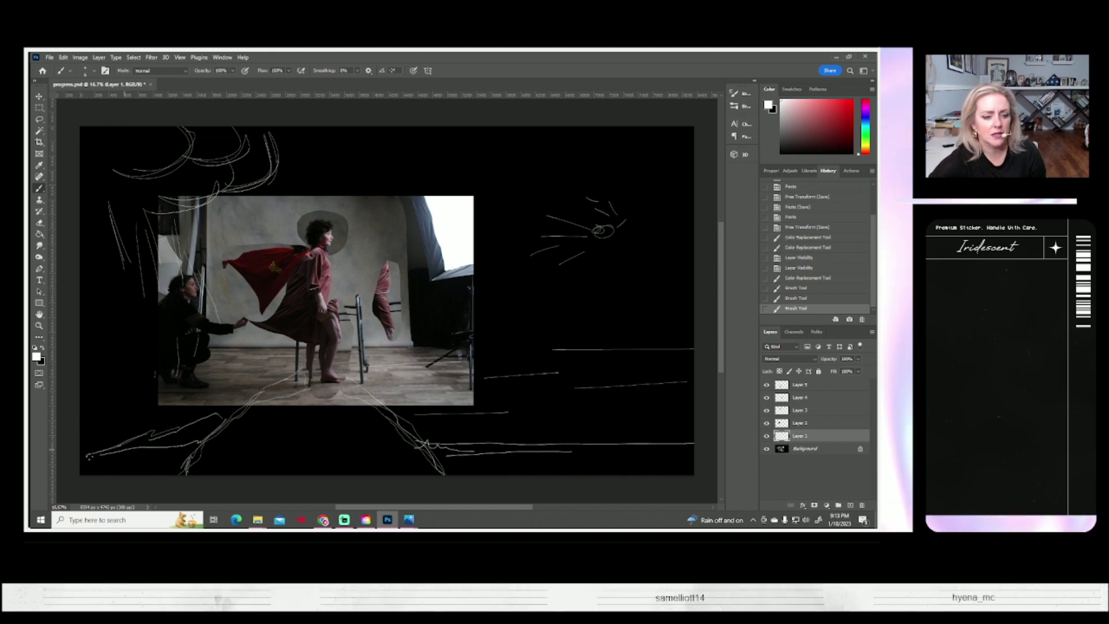
drag(80, 457, 185, 441)
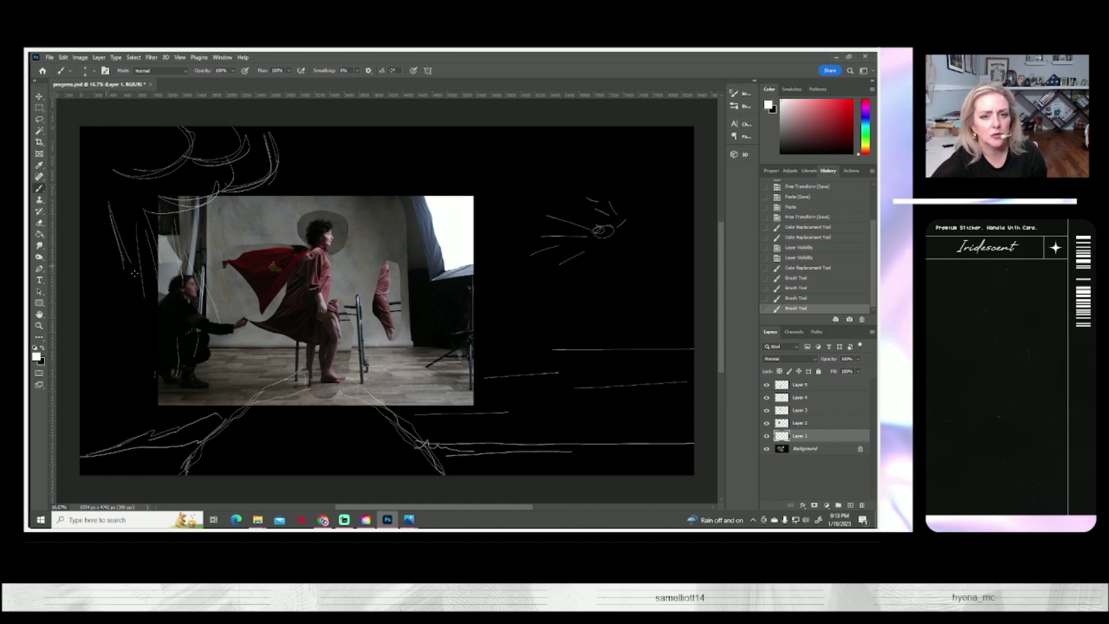
mouse_move(569, 246)
mouse_down()
mouse_move(605, 231)
mouse_move(603, 241)
mouse_up()
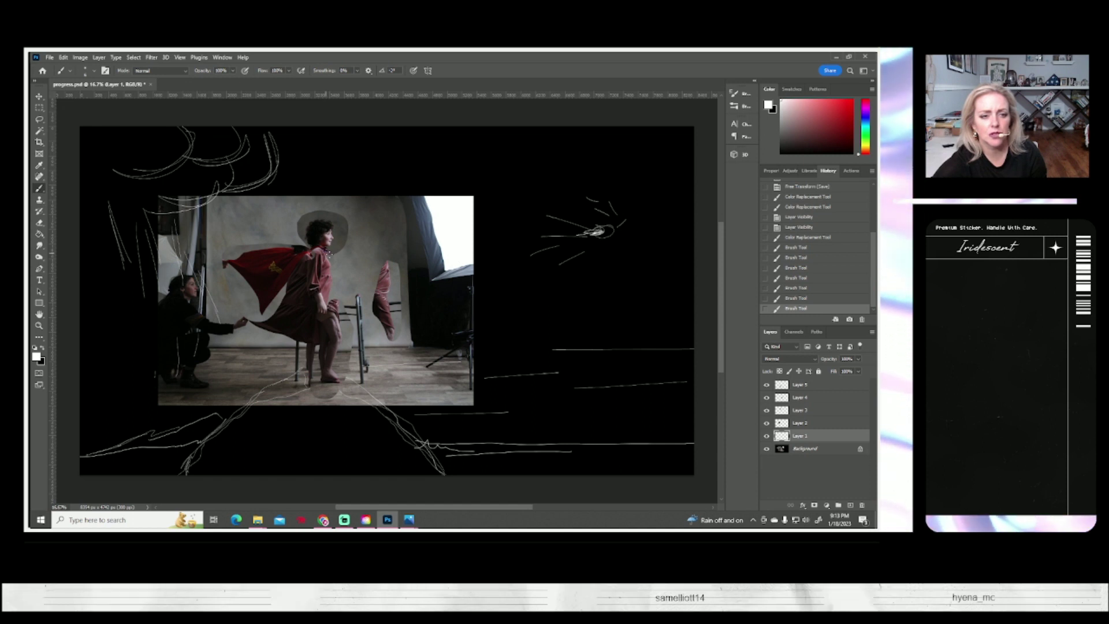
click(599, 231)
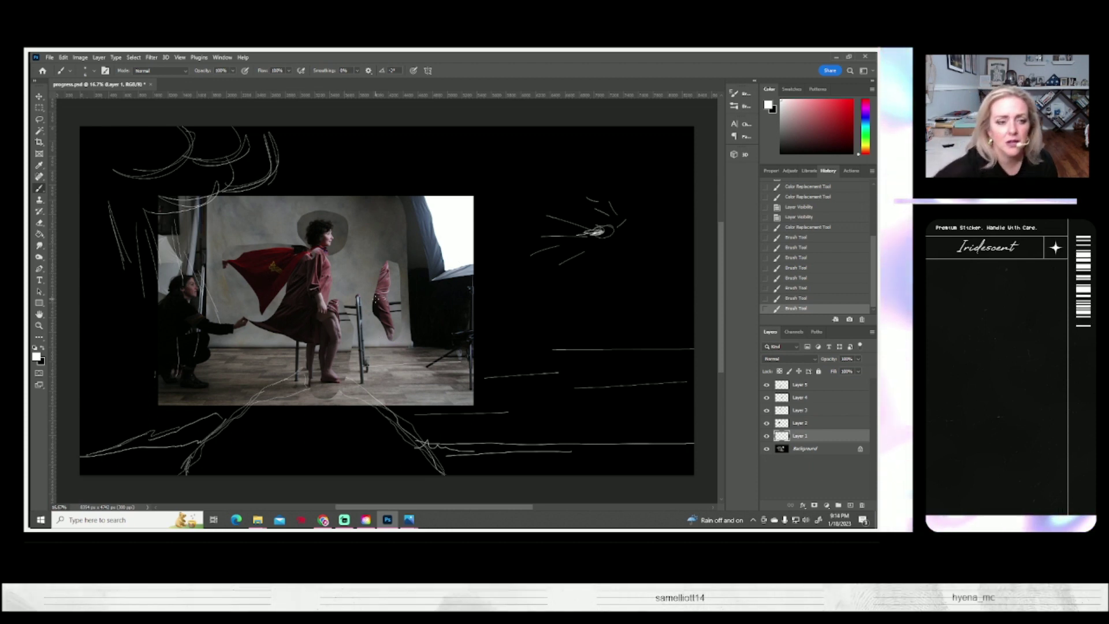
Save the composite, close the Photos viewer, and open DSC_2195.JPG
key(ctrl+s)
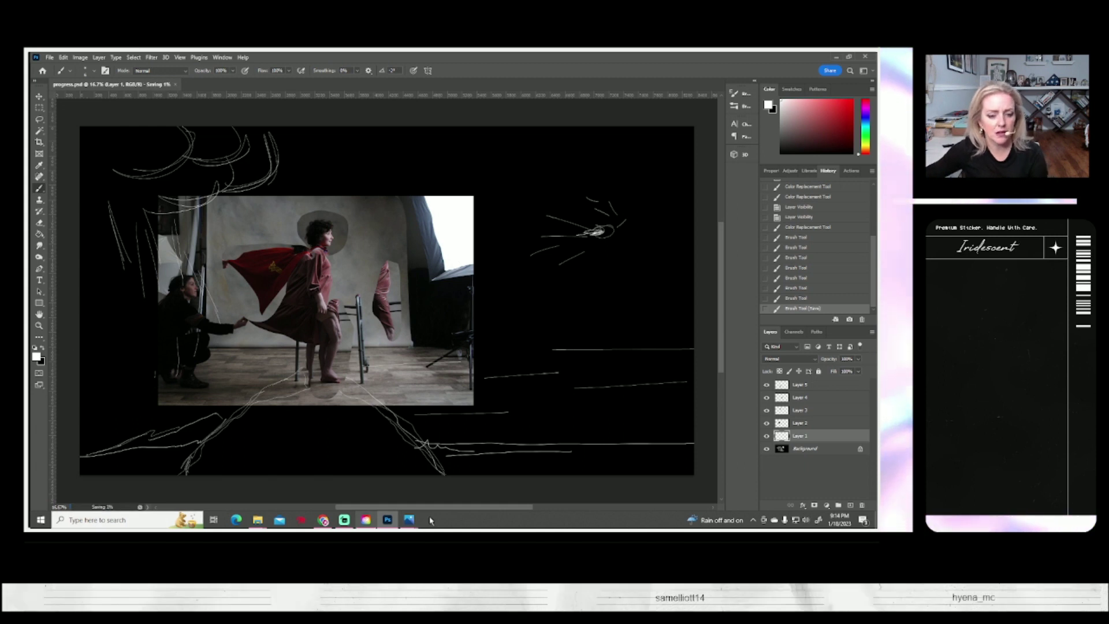
click(410, 520)
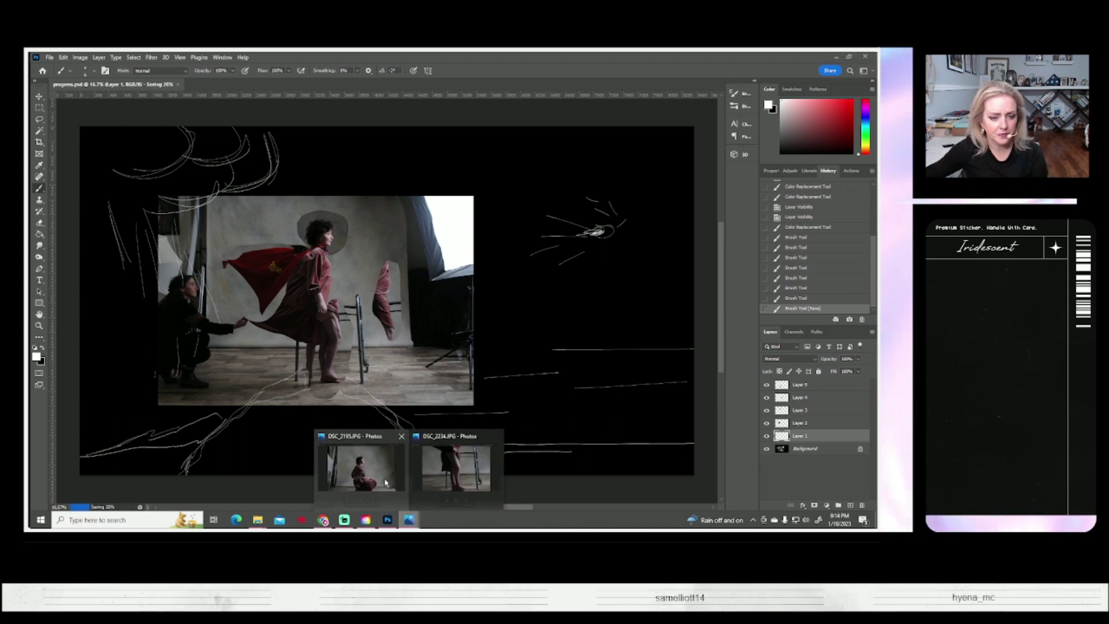
click(359, 468)
click(402, 438)
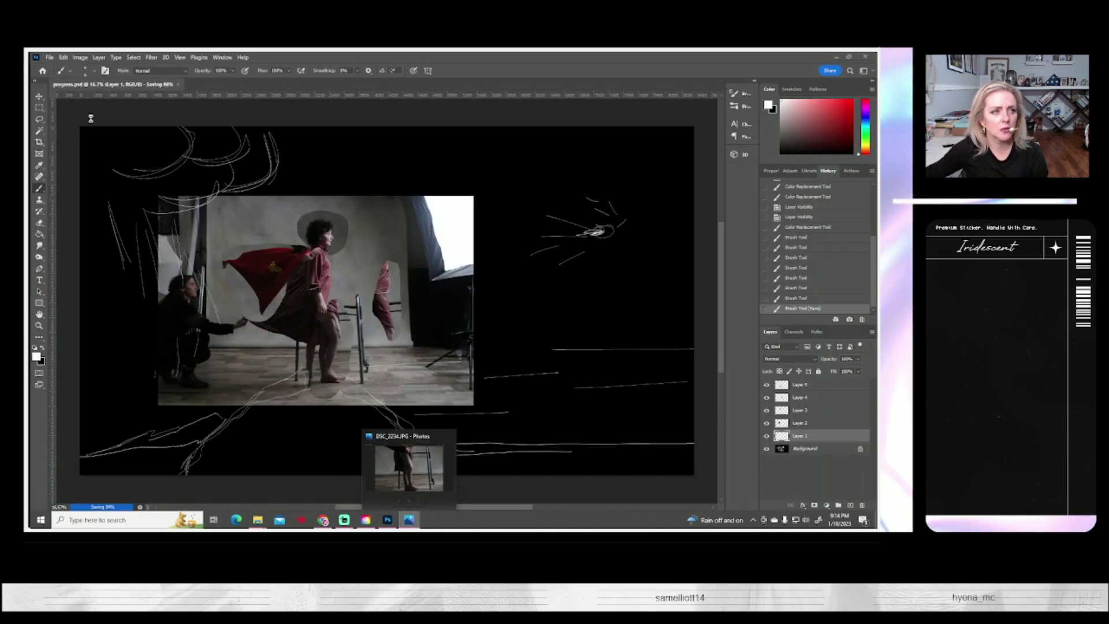
click(49, 58)
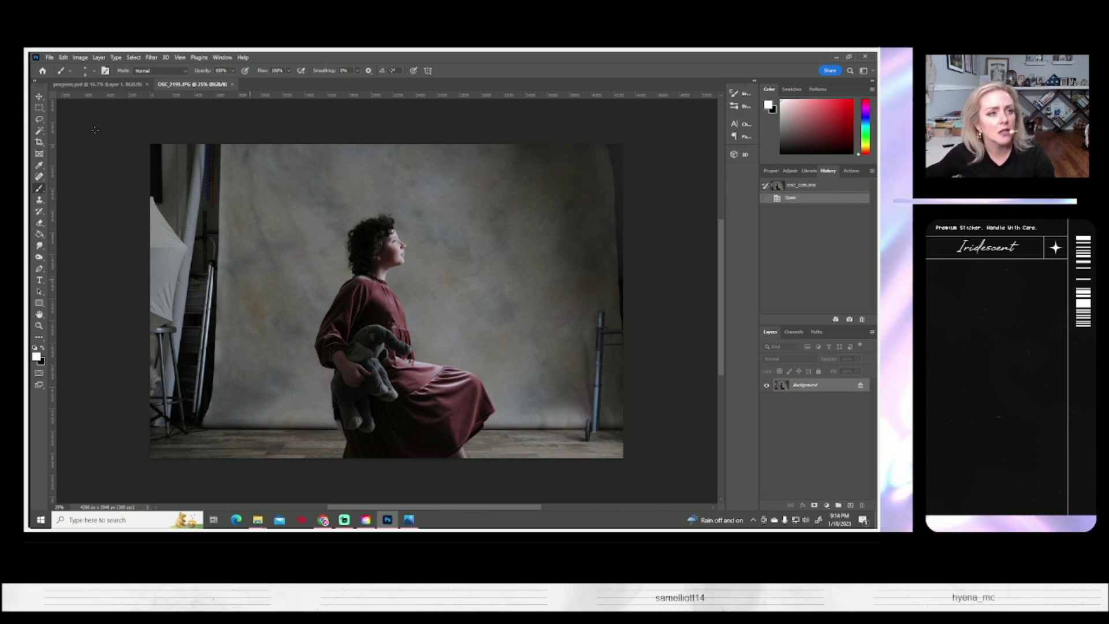
Lasso the girl's torso and stuffed elephant and paste them into progress.psd
key(l)
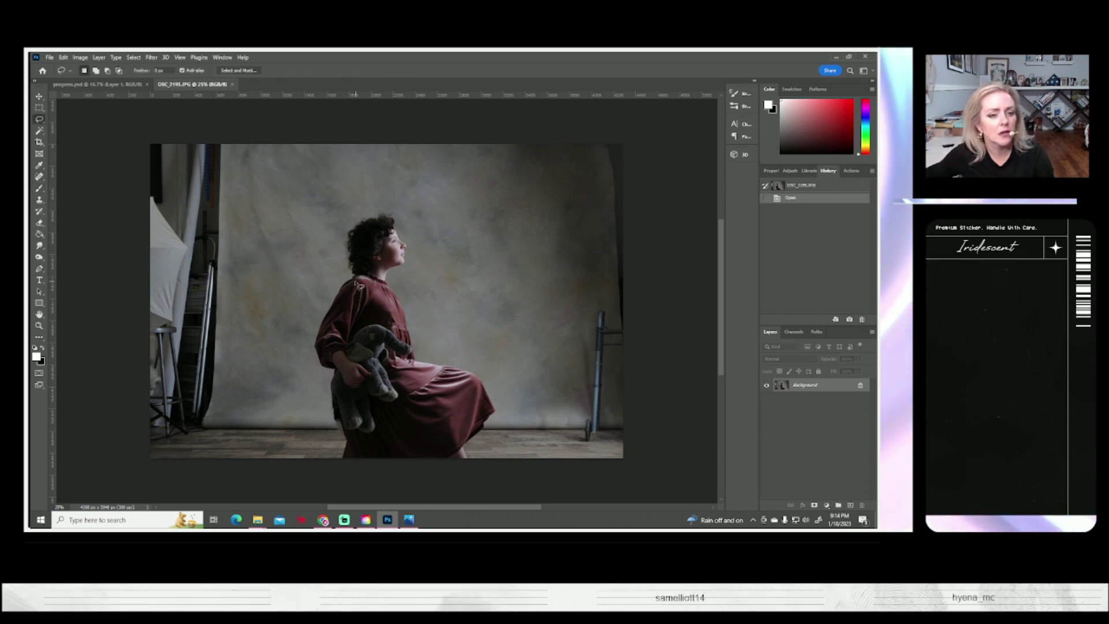
drag(353, 282, 313, 331)
drag(305, 424, 378, 440)
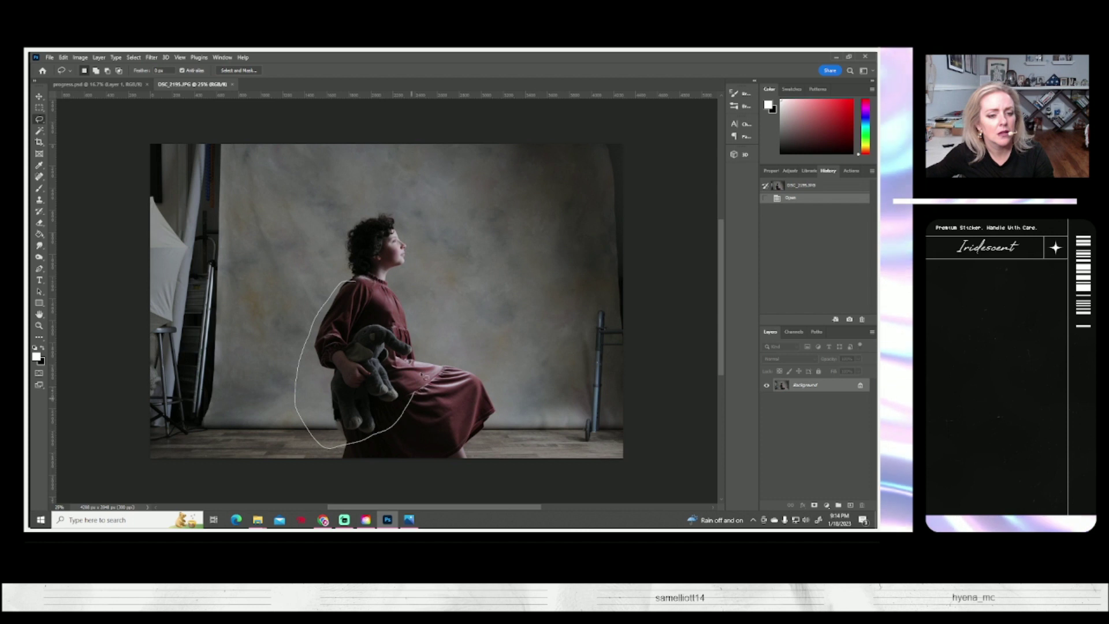
drag(422, 364, 421, 343)
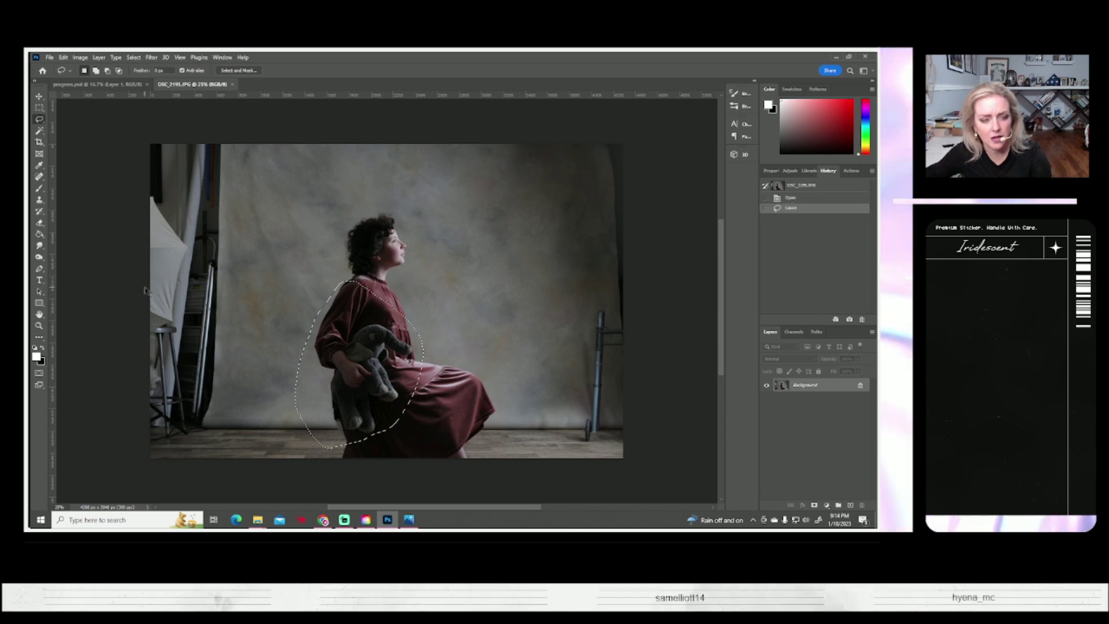
click(97, 84)
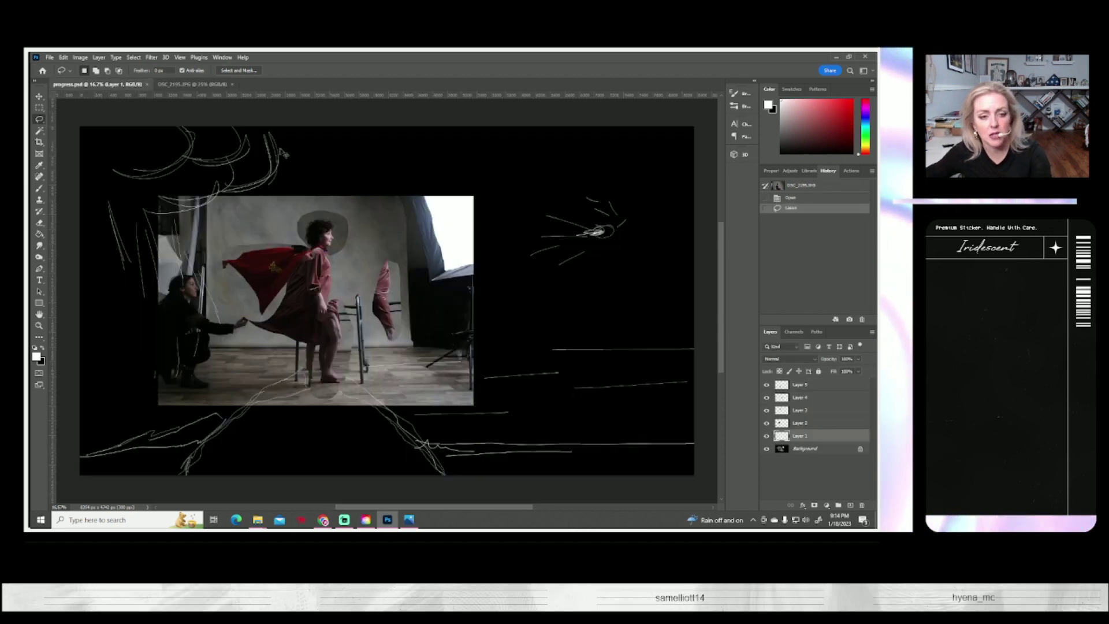
key(ctrl+v)
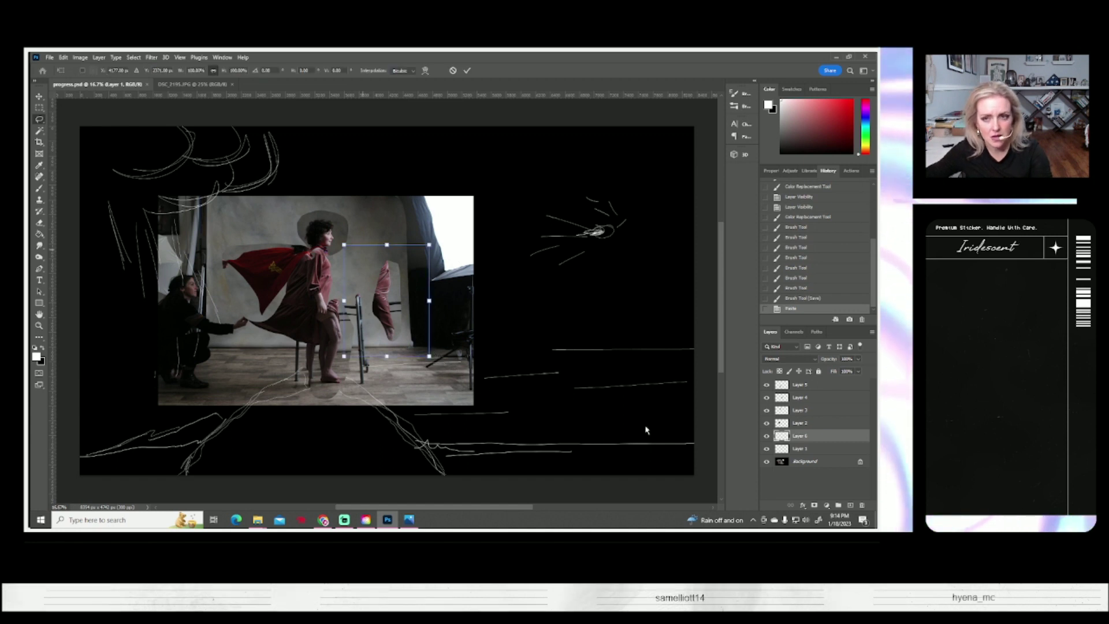
Flip the pasted figure vertically, shrink it onto the child's chest, and save
key(ctrl+t)
key(ctrl+shift+v)
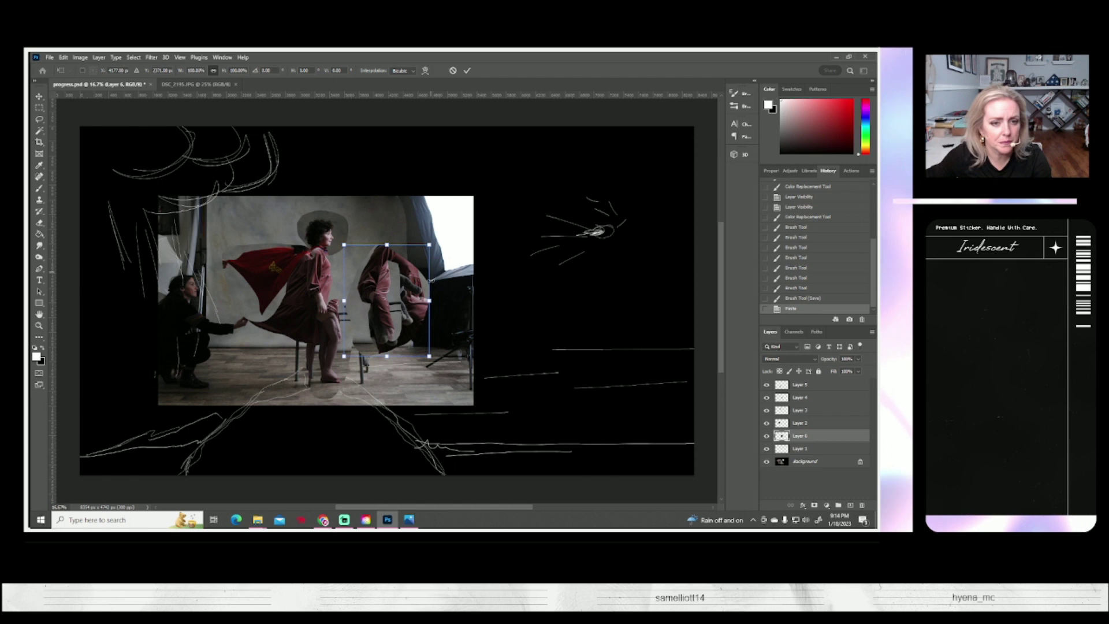
mouse_move(407, 333)
mouse_down()
mouse_move(311, 354)
mouse_move(352, 298)
mouse_up()
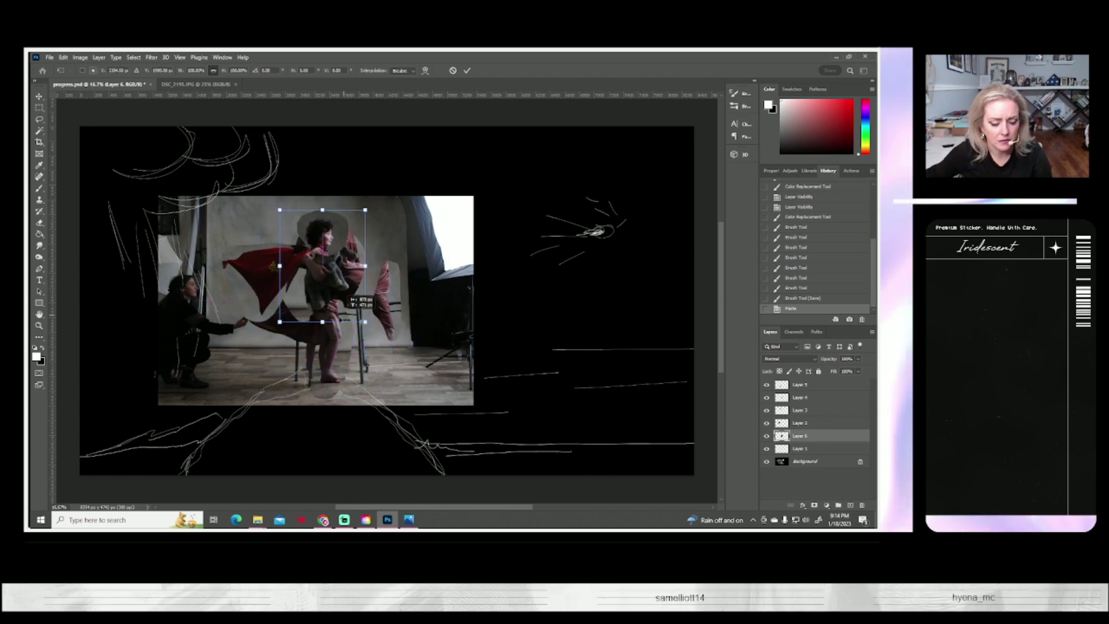
mouse_move(364, 323)
mouse_down()
mouse_move(354, 228)
mouse_move(331, 324)
mouse_up()
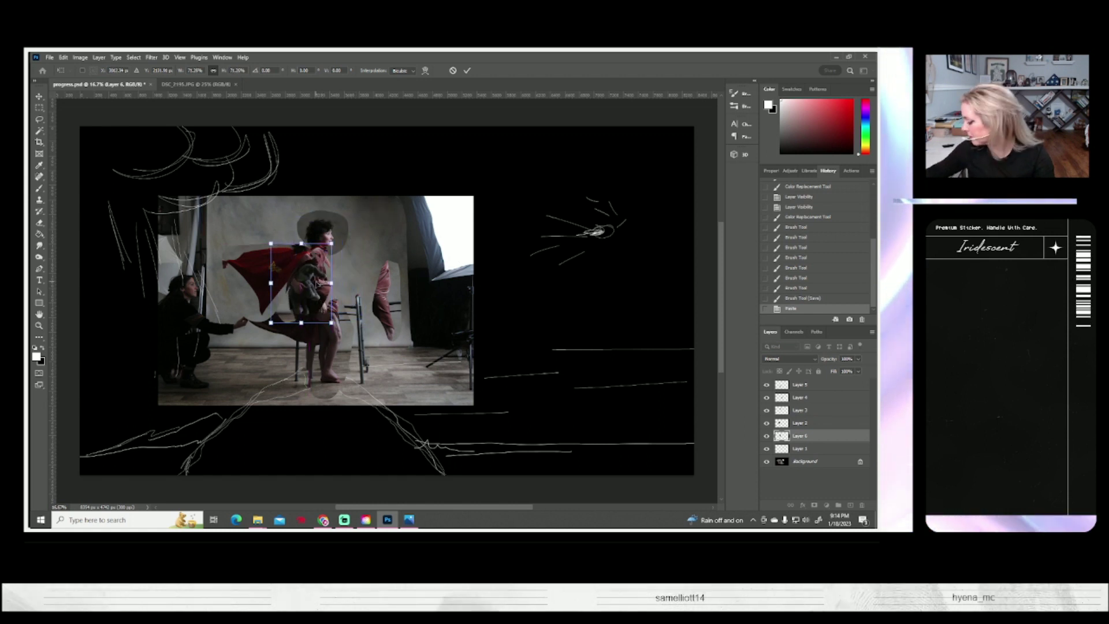
key(Return)
key(ctrl+s)
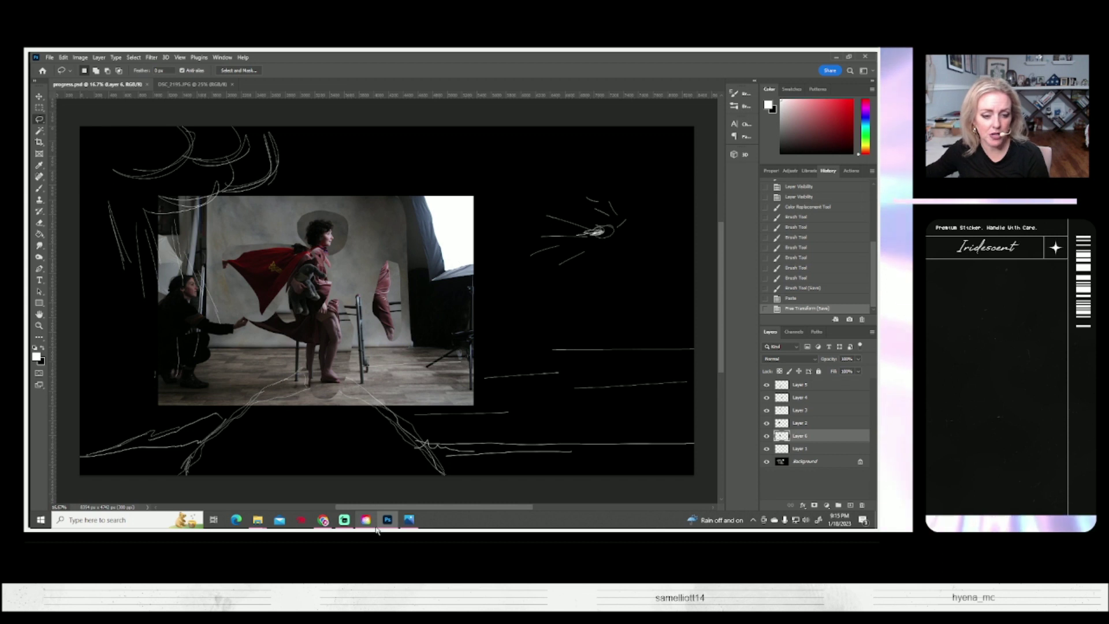
Briefly open and close the Mail app from the taskbar
click(259, 521)
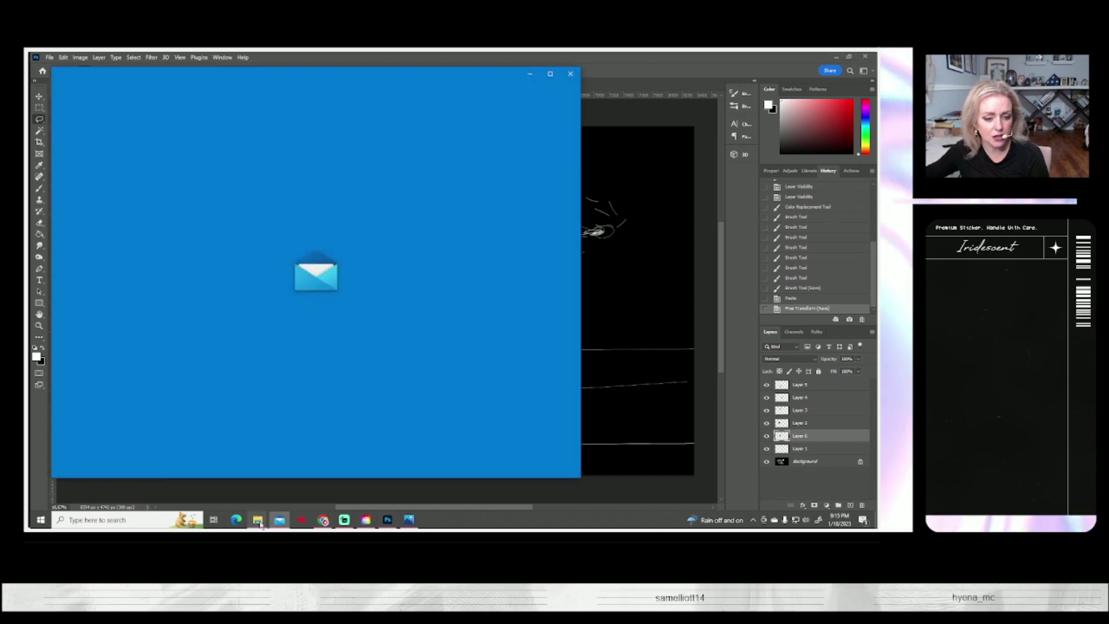
click(570, 74)
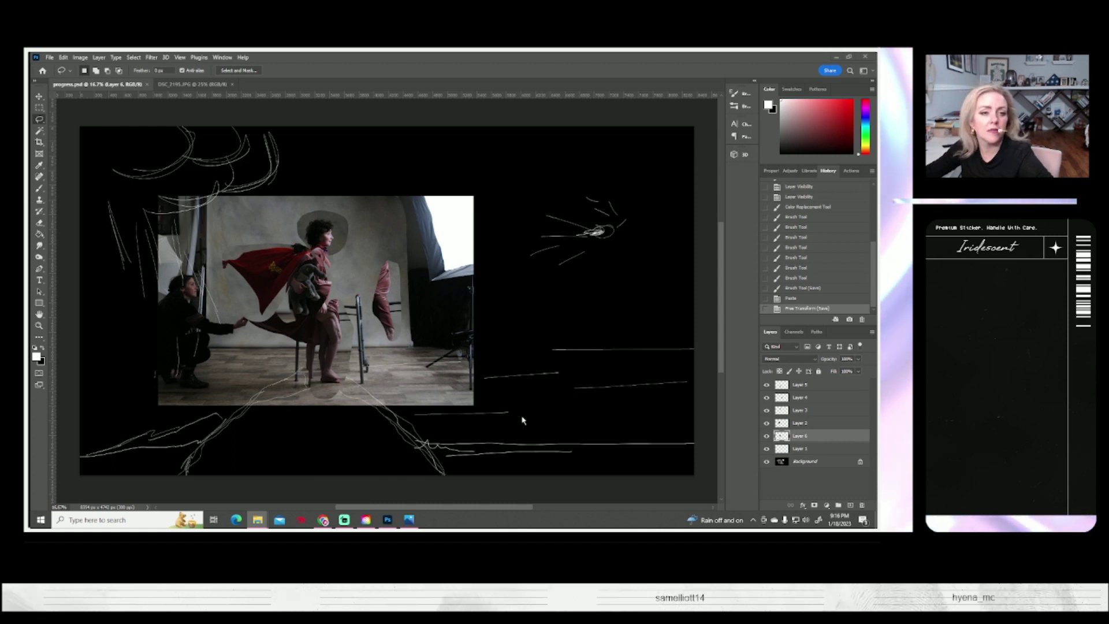
Switch to Photos and page past the green dress and crown close-up shots
key(alt+Tab)
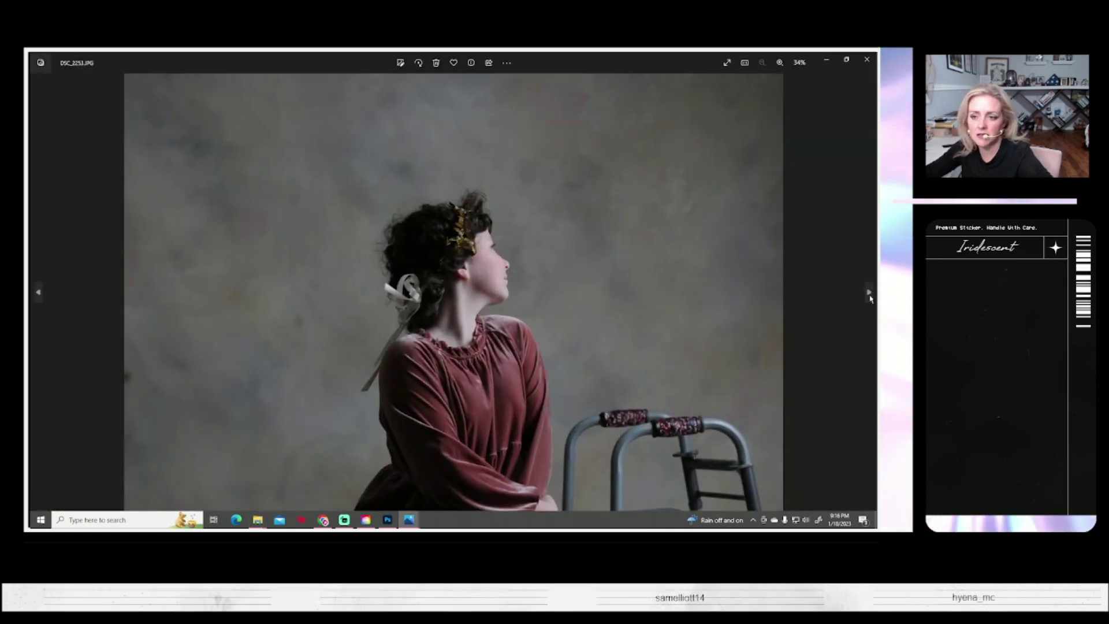
click(871, 295)
click(870, 294)
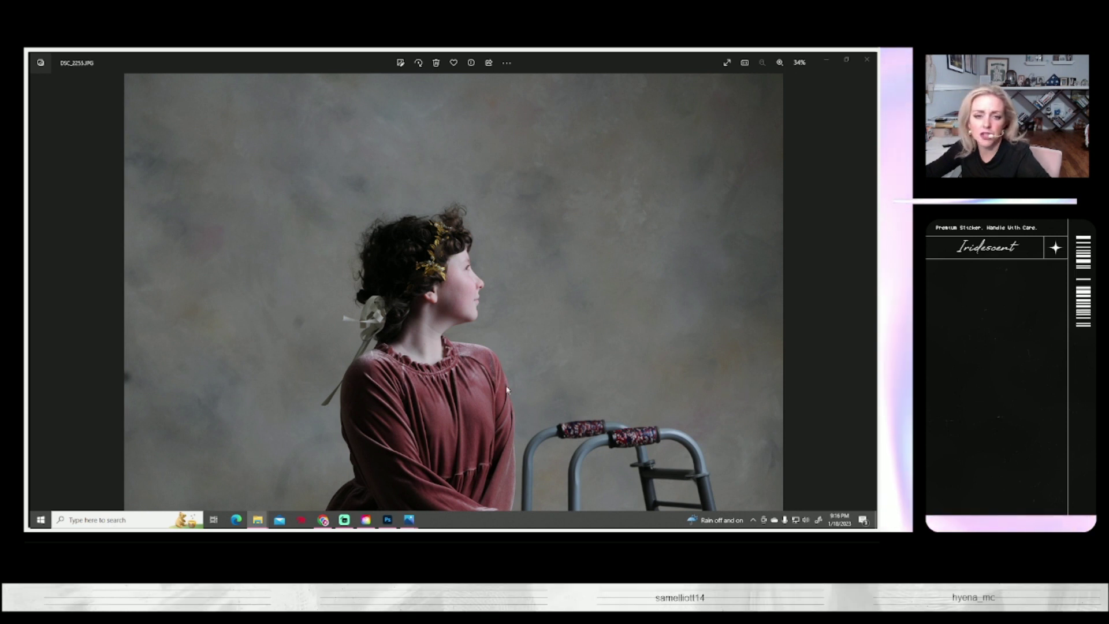
key(Right)
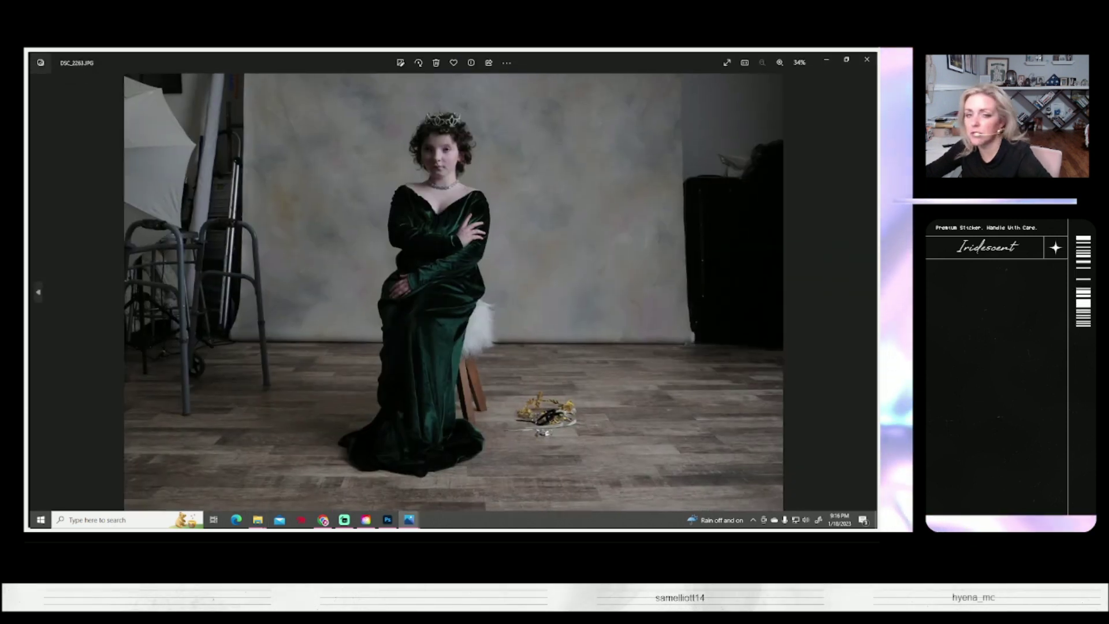
click(870, 292)
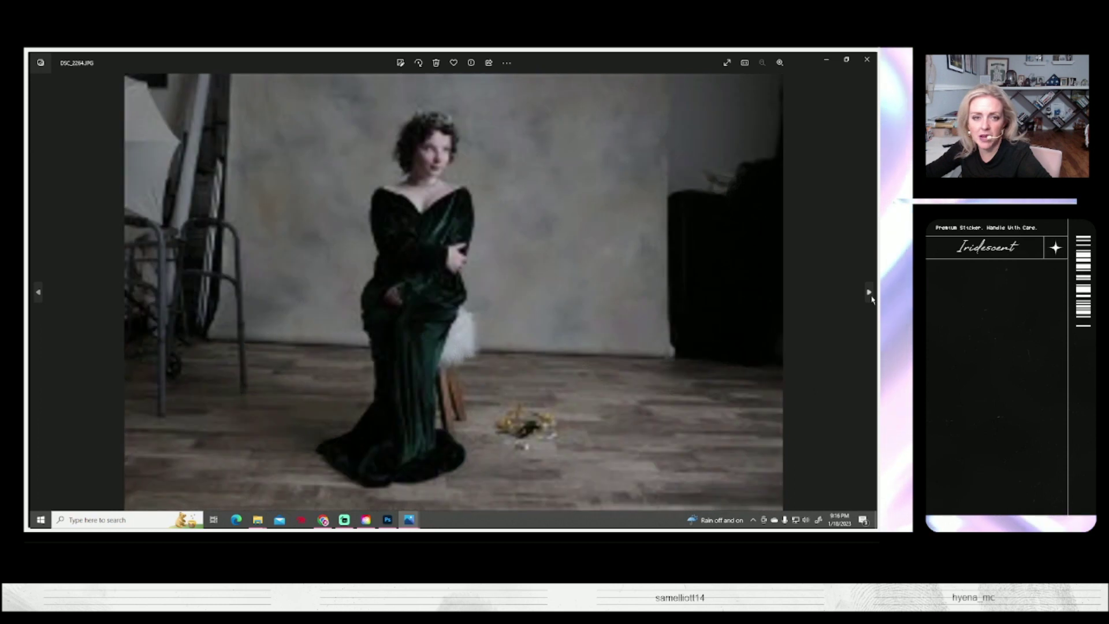
click(869, 292)
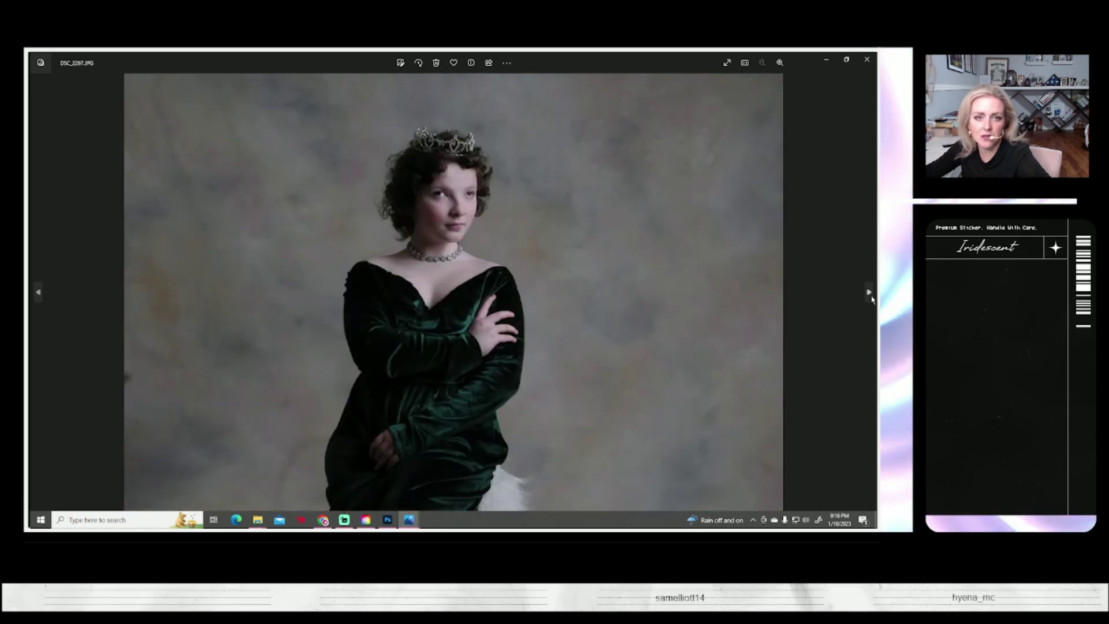
click(869, 292)
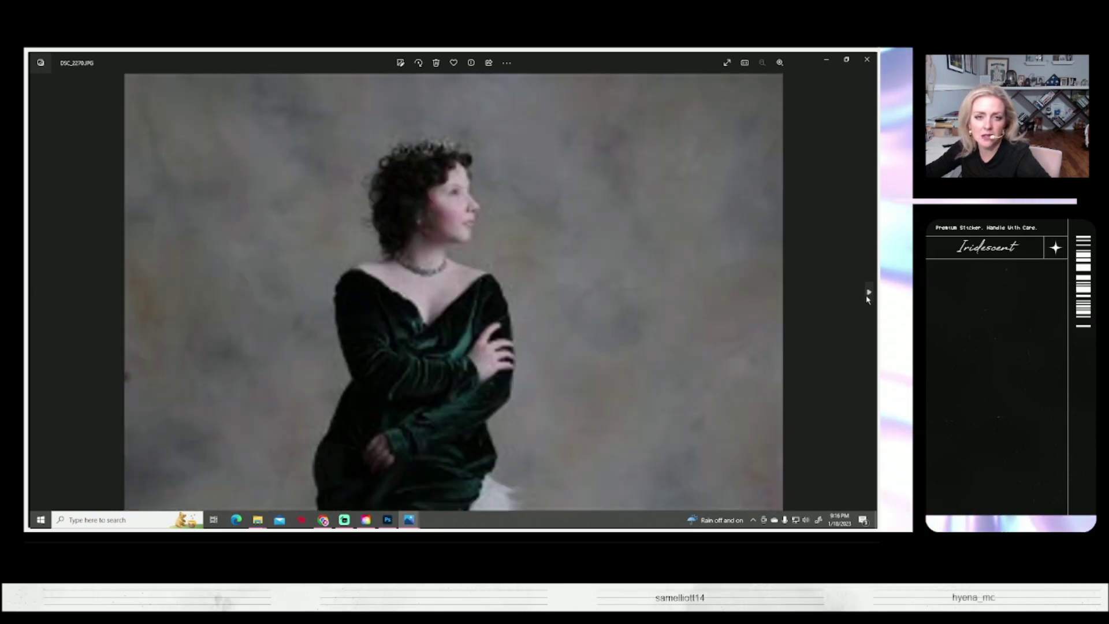
click(869, 292)
click(869, 293)
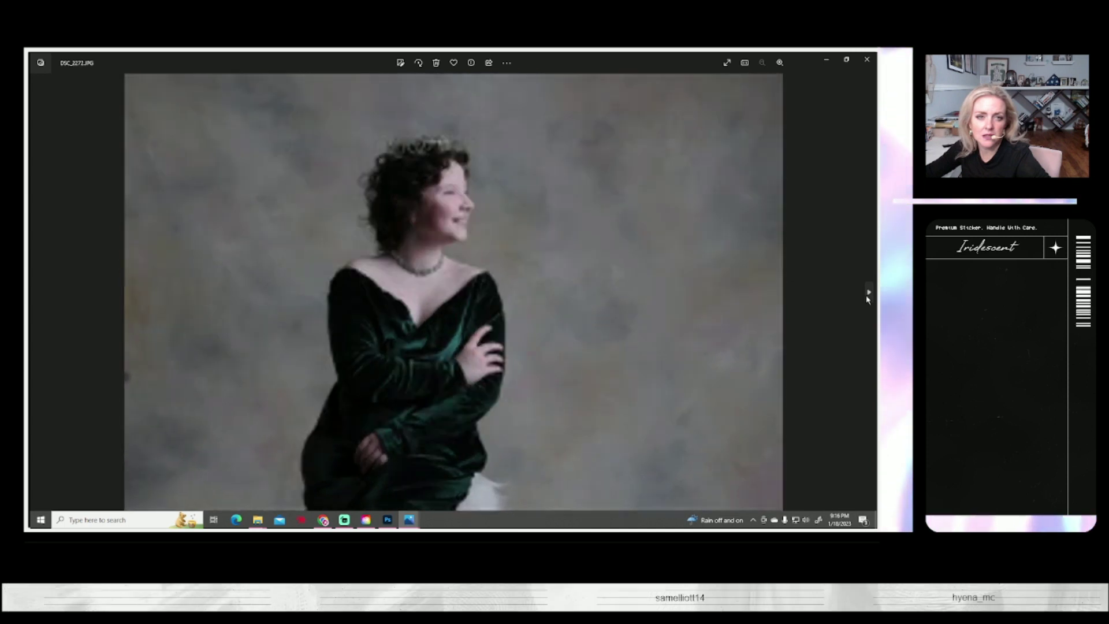
click(869, 292)
click(870, 293)
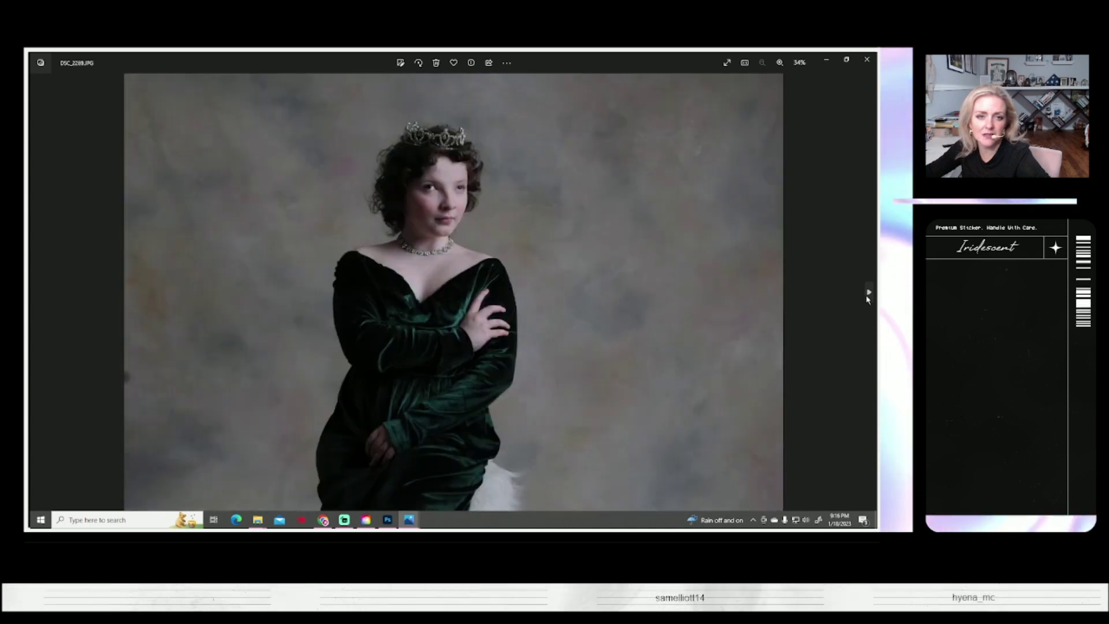
Advance through the profile and wider studio shots to the silver dress photos
click(870, 293)
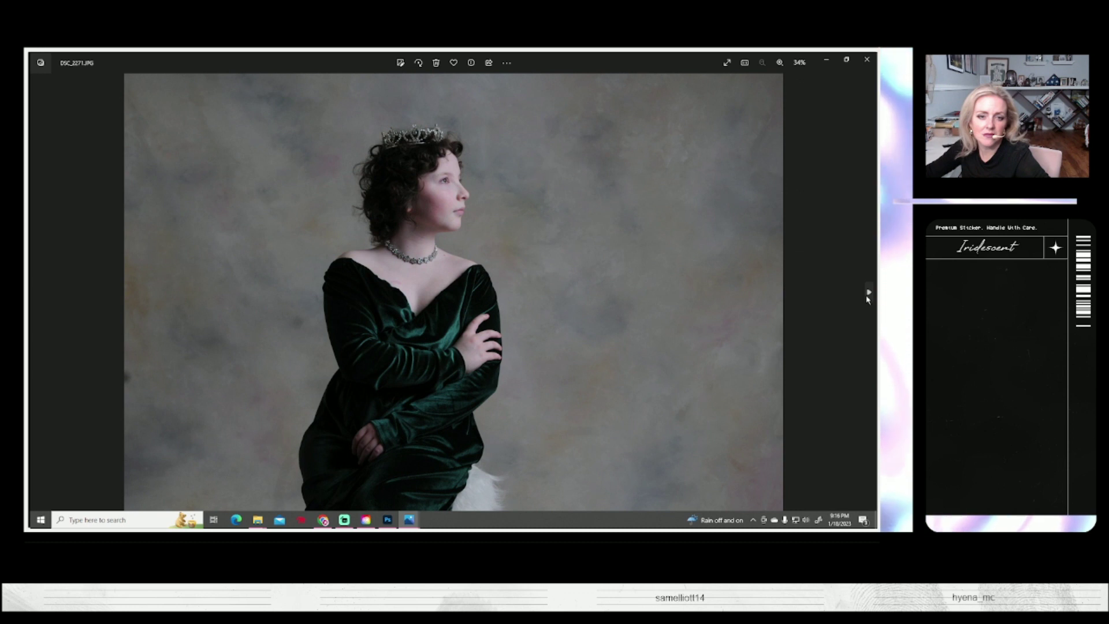
click(870, 292)
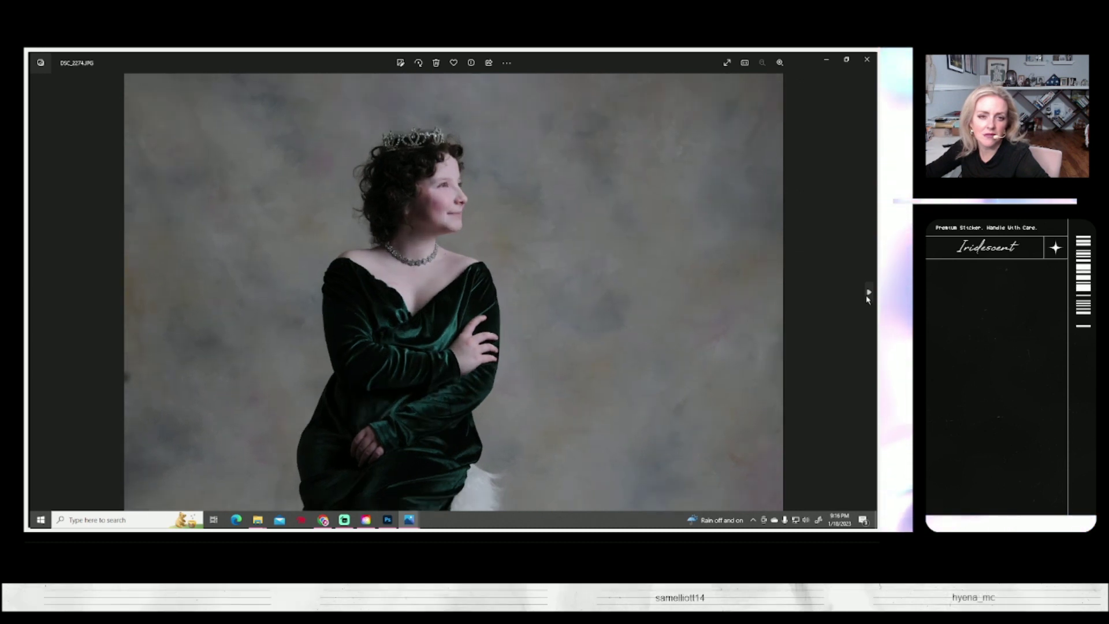
click(870, 292)
click(870, 291)
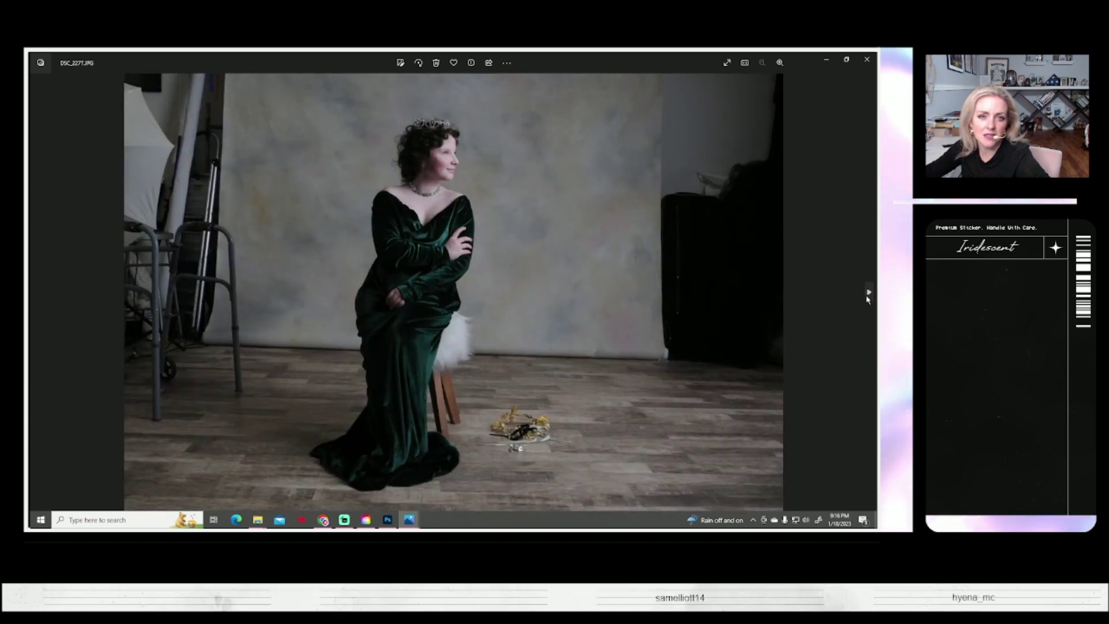
click(870, 292)
click(869, 292)
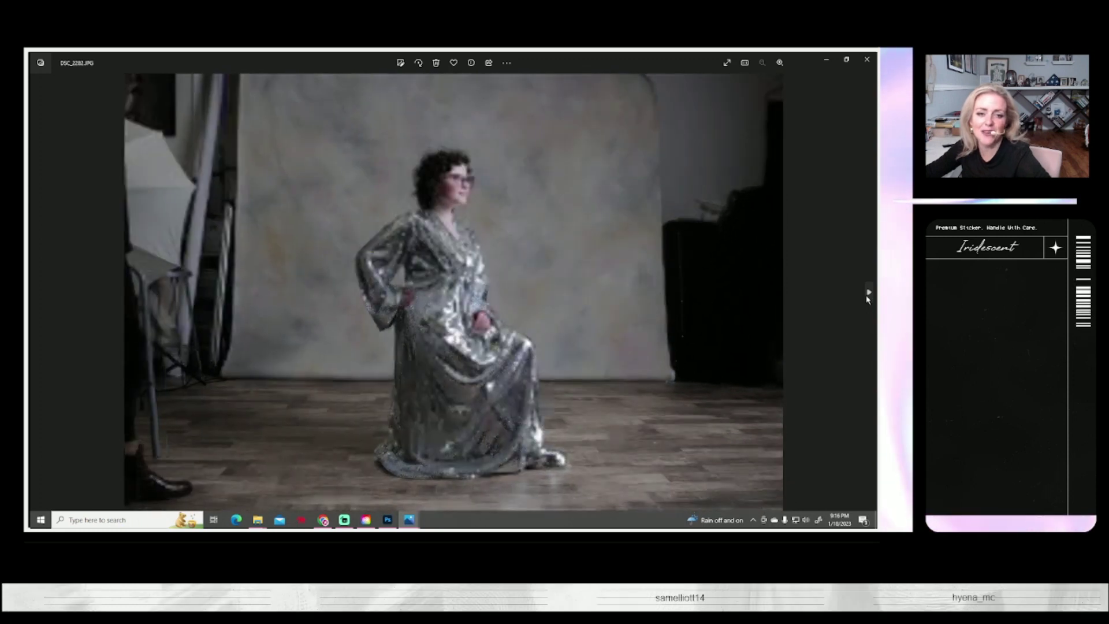
click(869, 293)
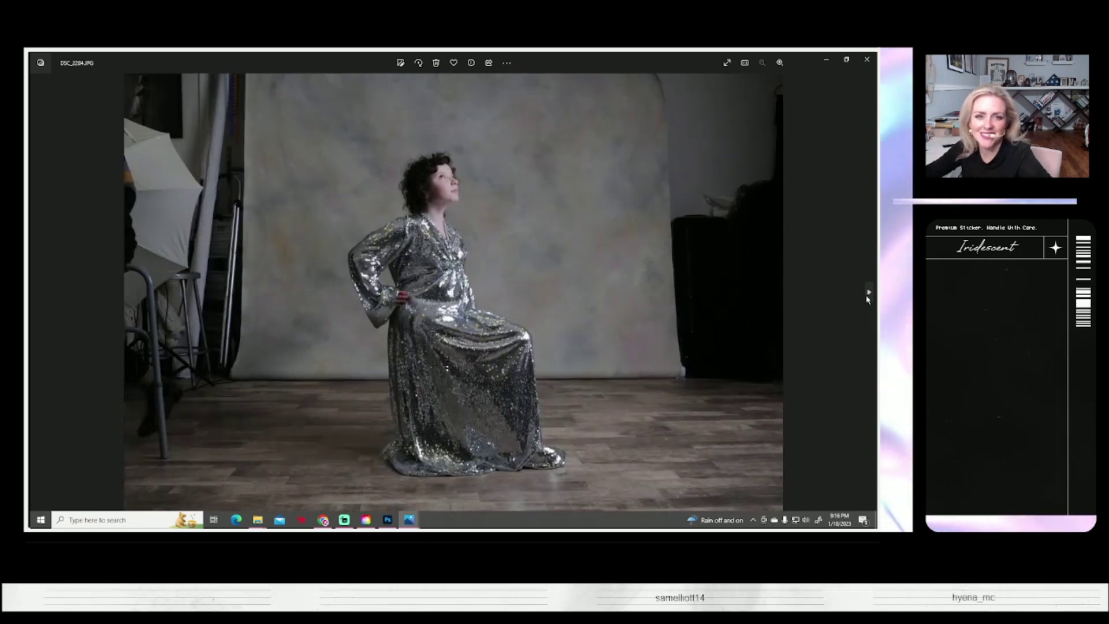
click(869, 292)
click(869, 292)
click(870, 292)
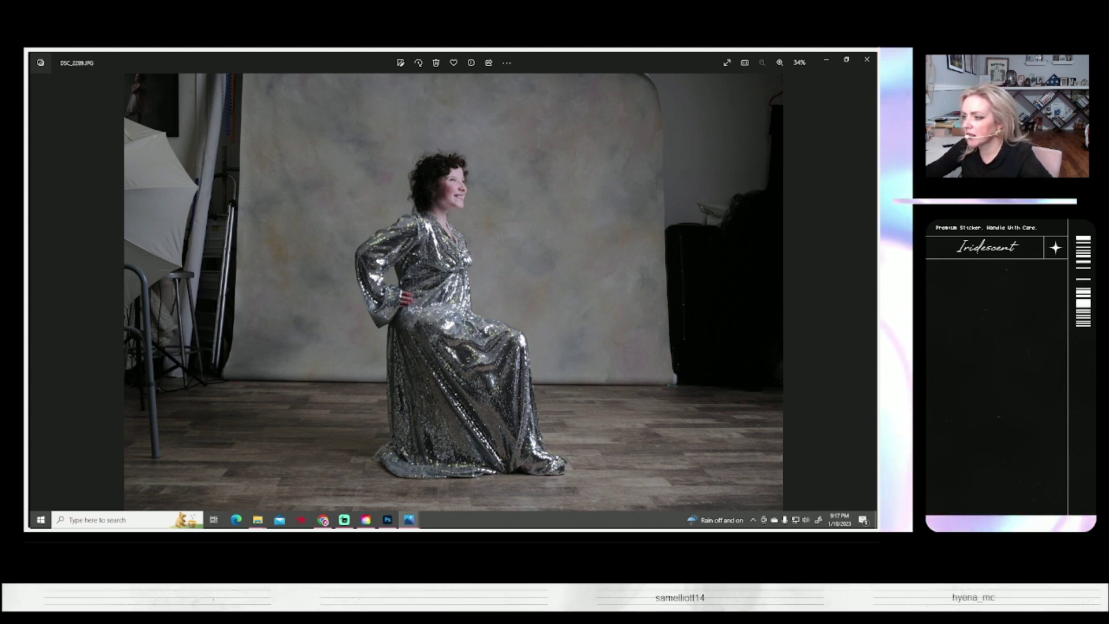
Flip between the grey tulle, silver sequin and walker photos
click(863, 374)
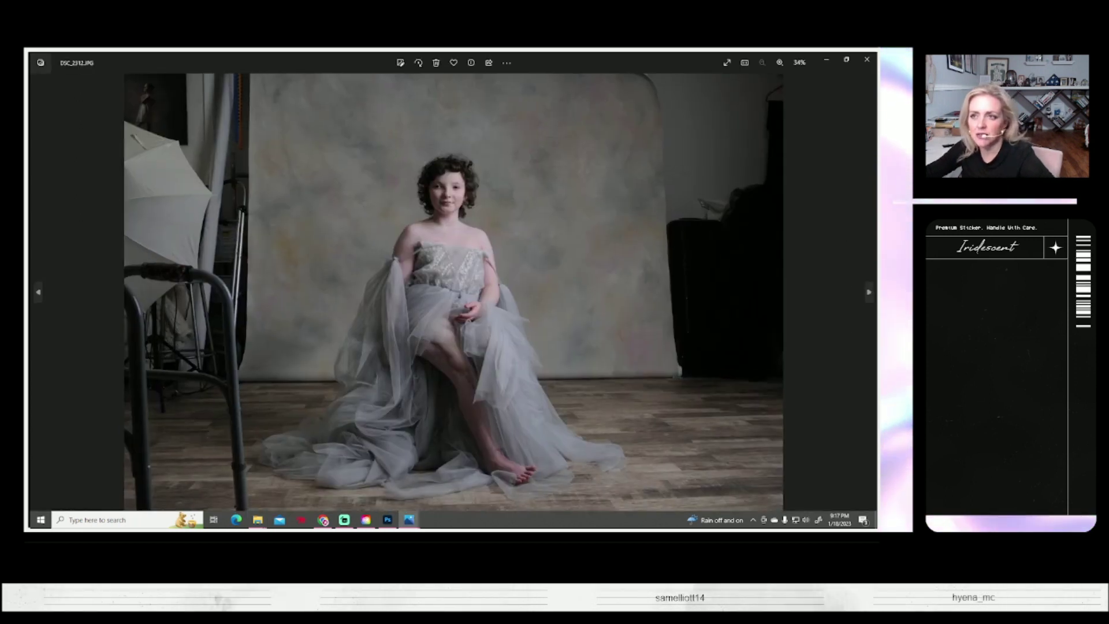
key(Right)
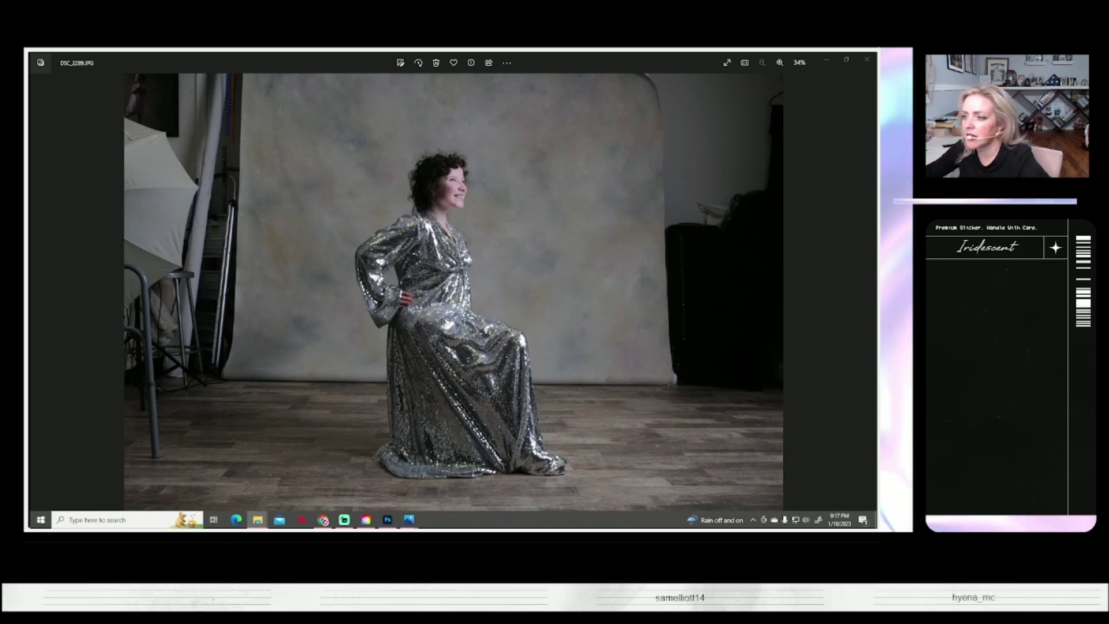
key(Right)
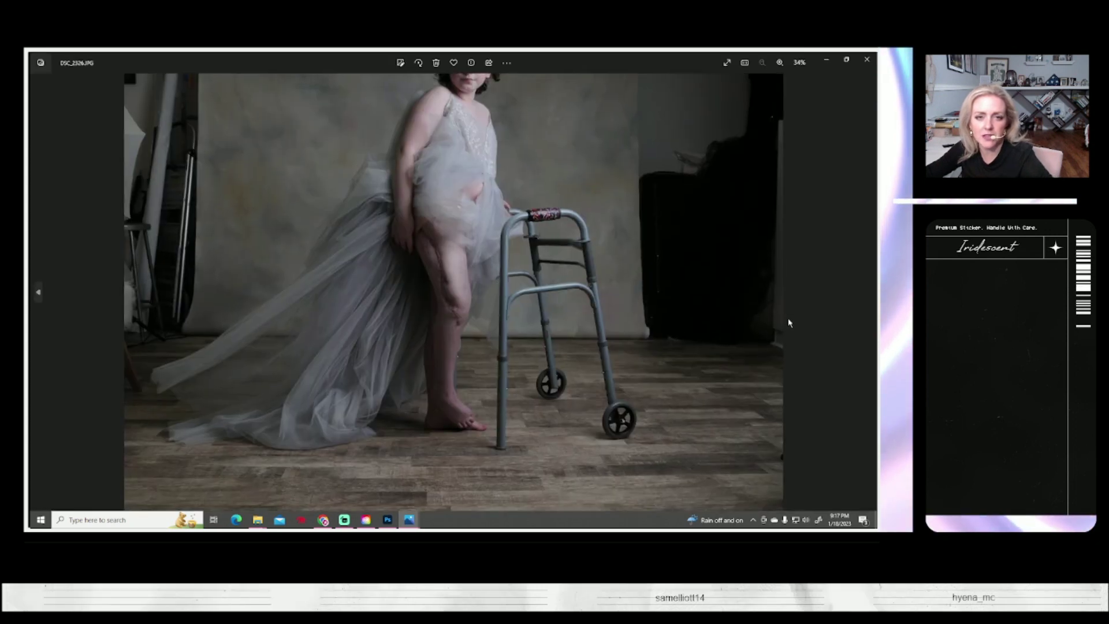
click(868, 291)
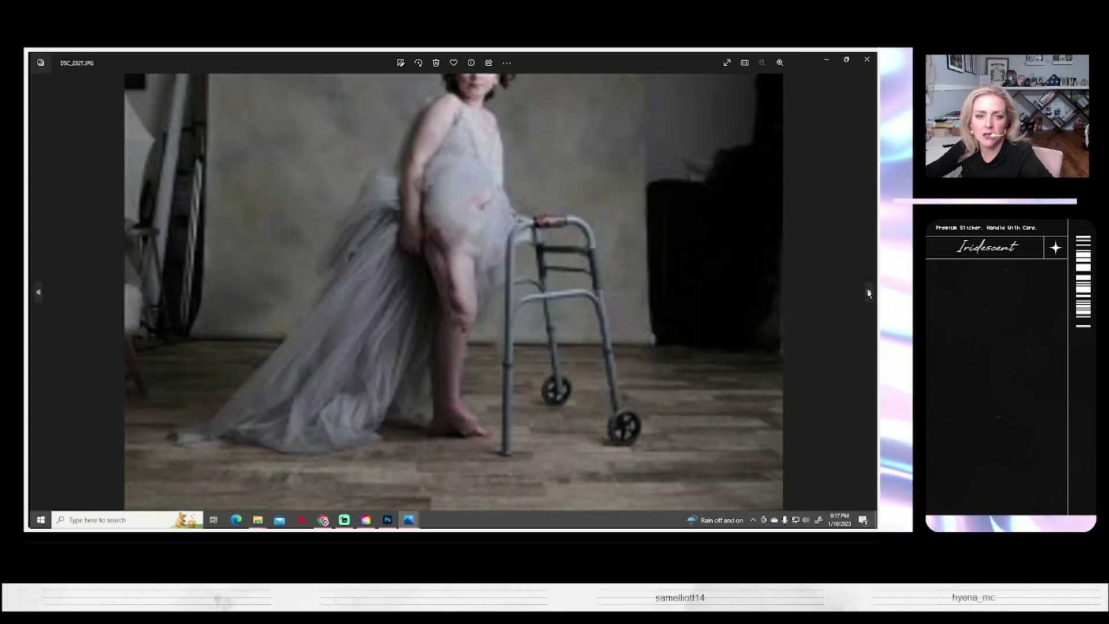
click(868, 293)
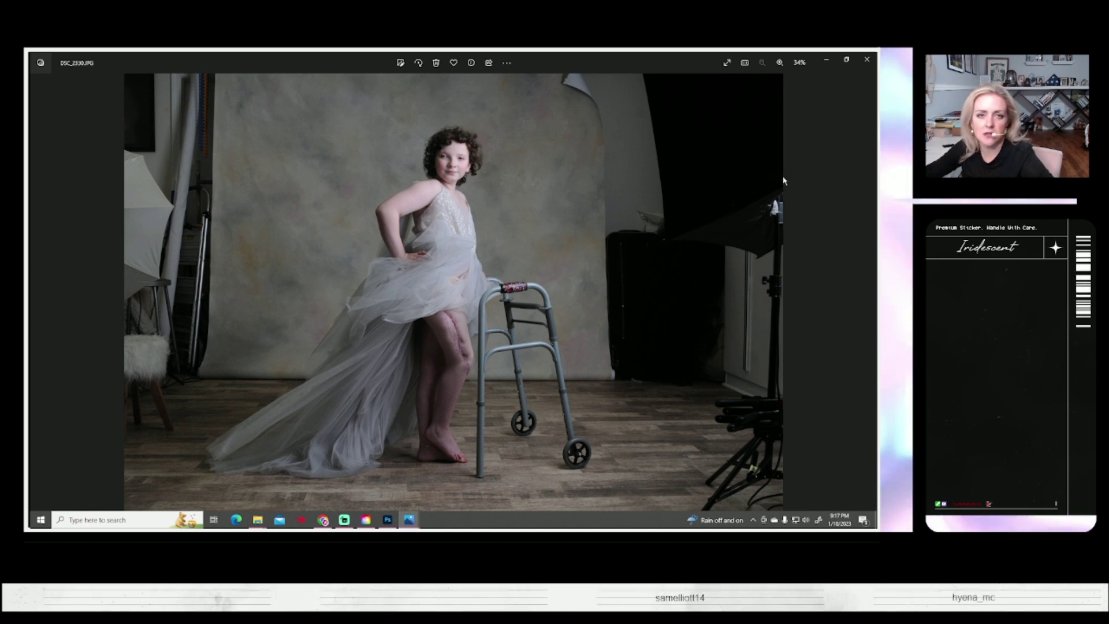
key(Left)
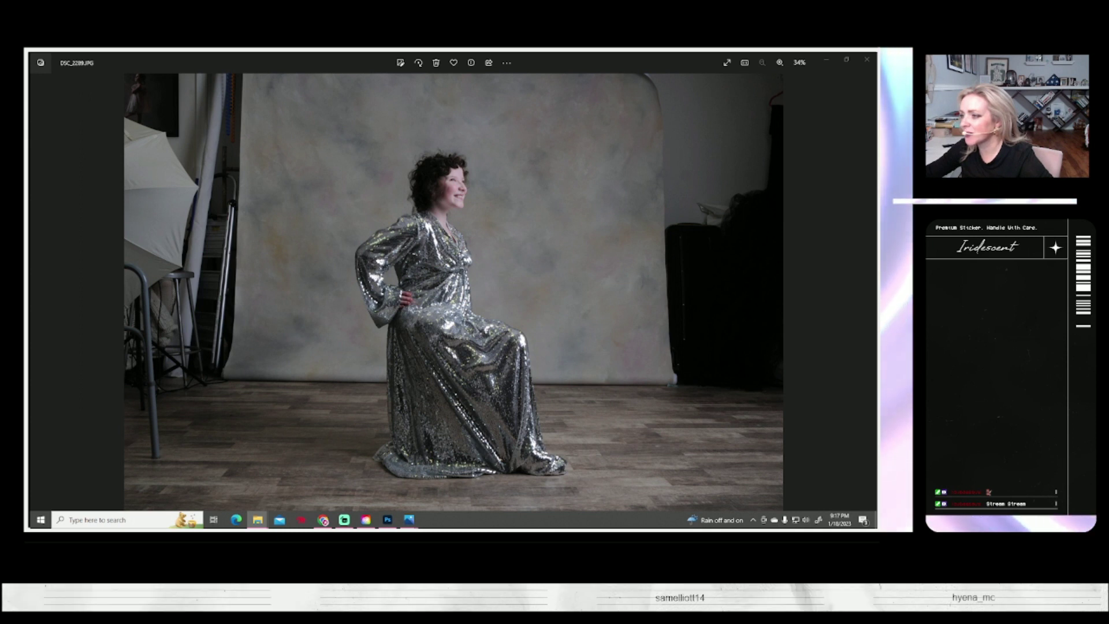
key(Right)
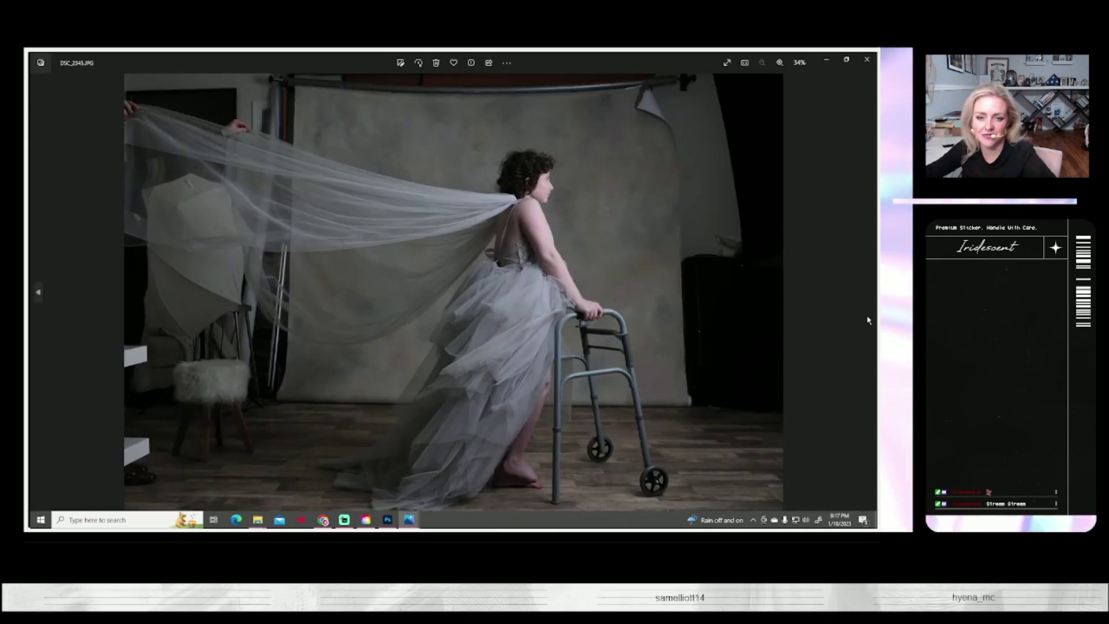
Page through the veil and walker photos, then close an extra photo window
click(867, 293)
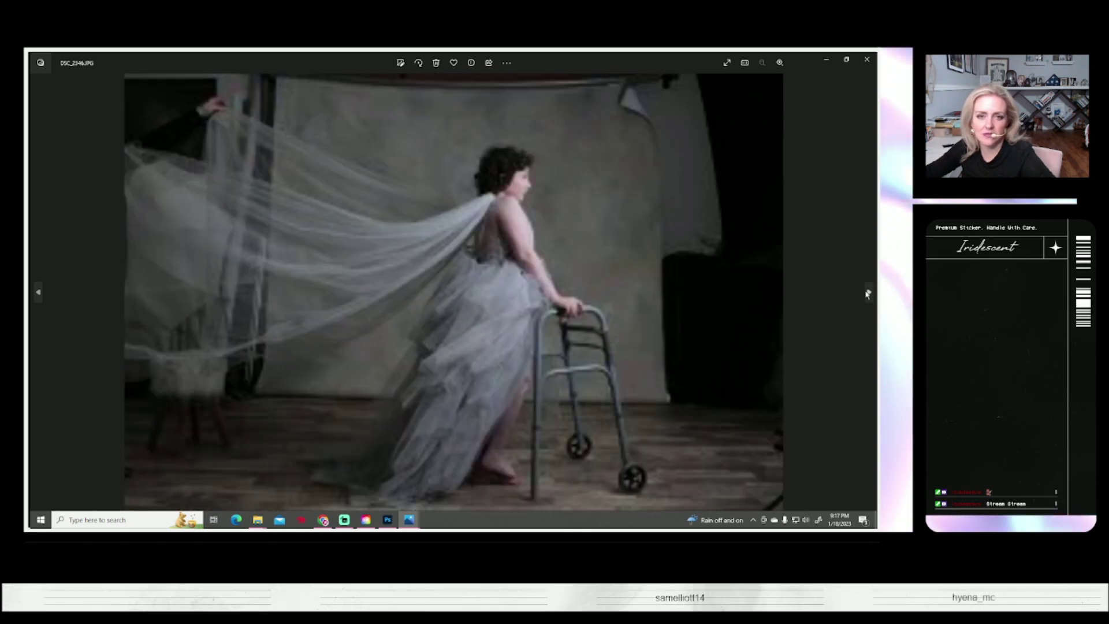
click(868, 293)
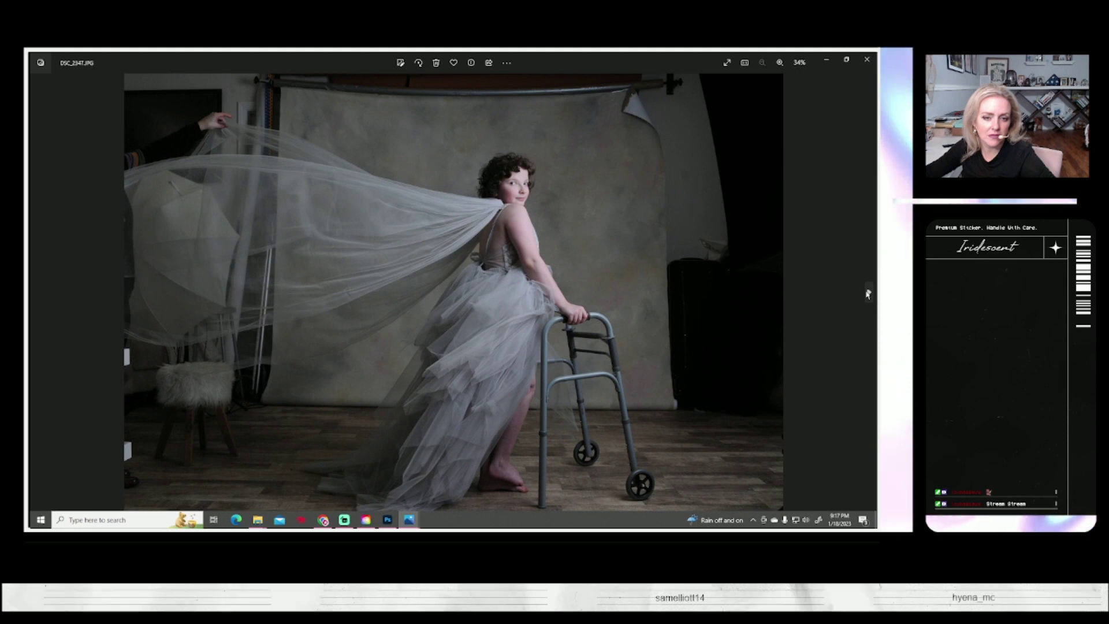
click(867, 294)
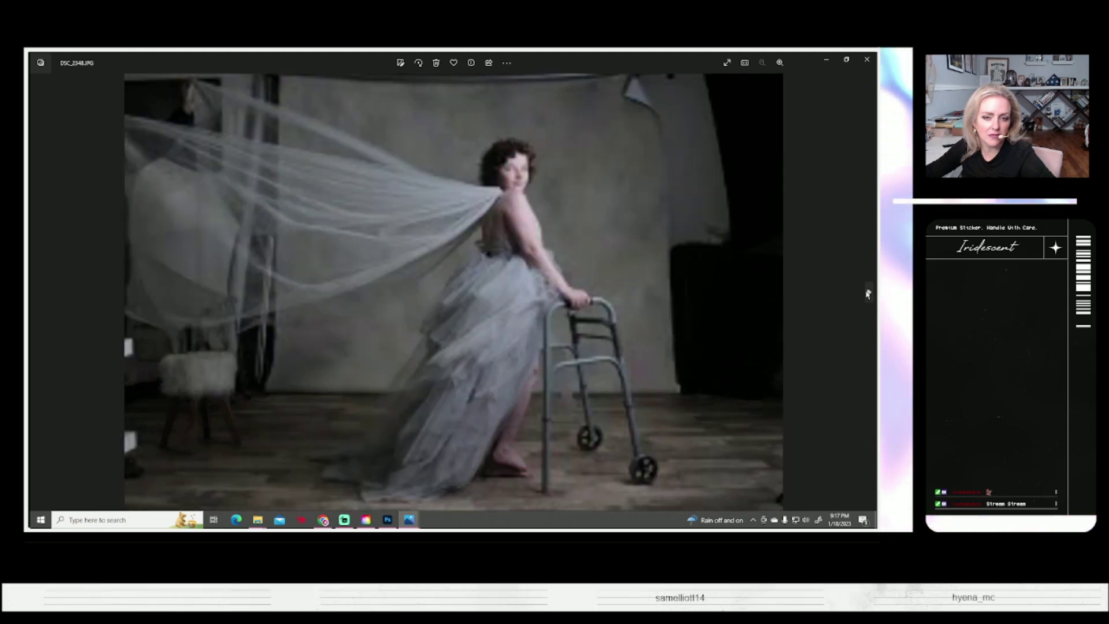
click(39, 293)
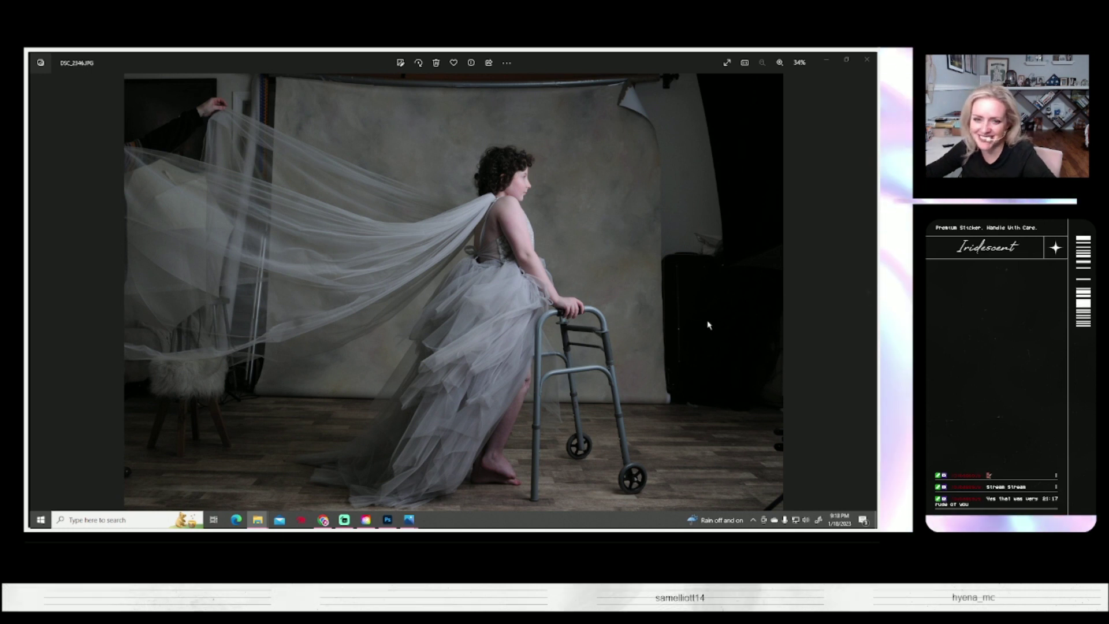
key(Left)
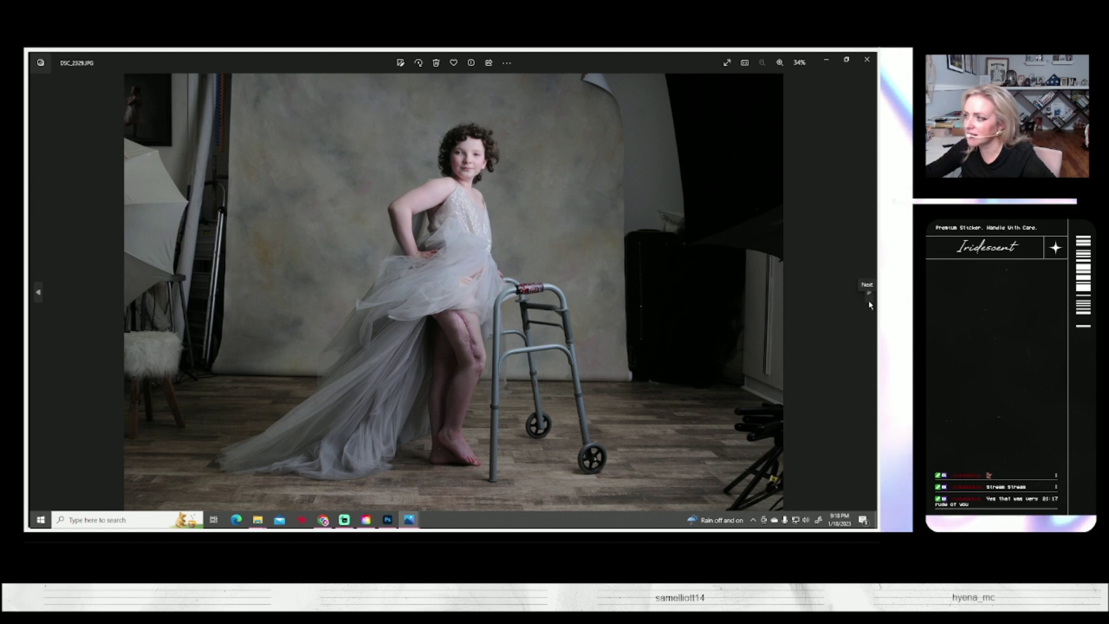
click(870, 293)
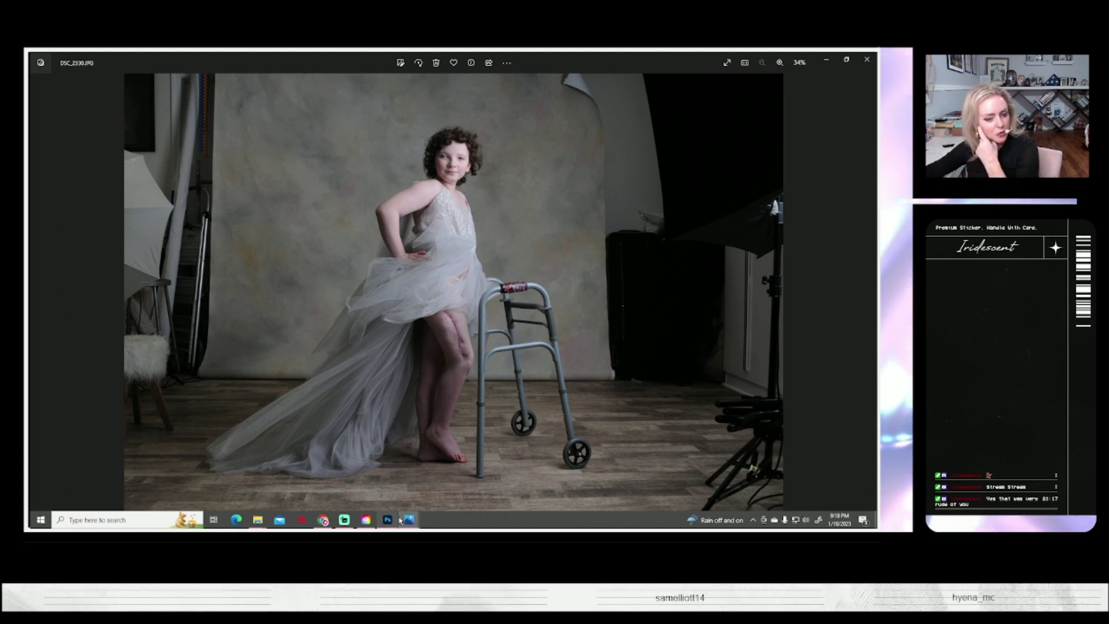
mouse_move(410, 520)
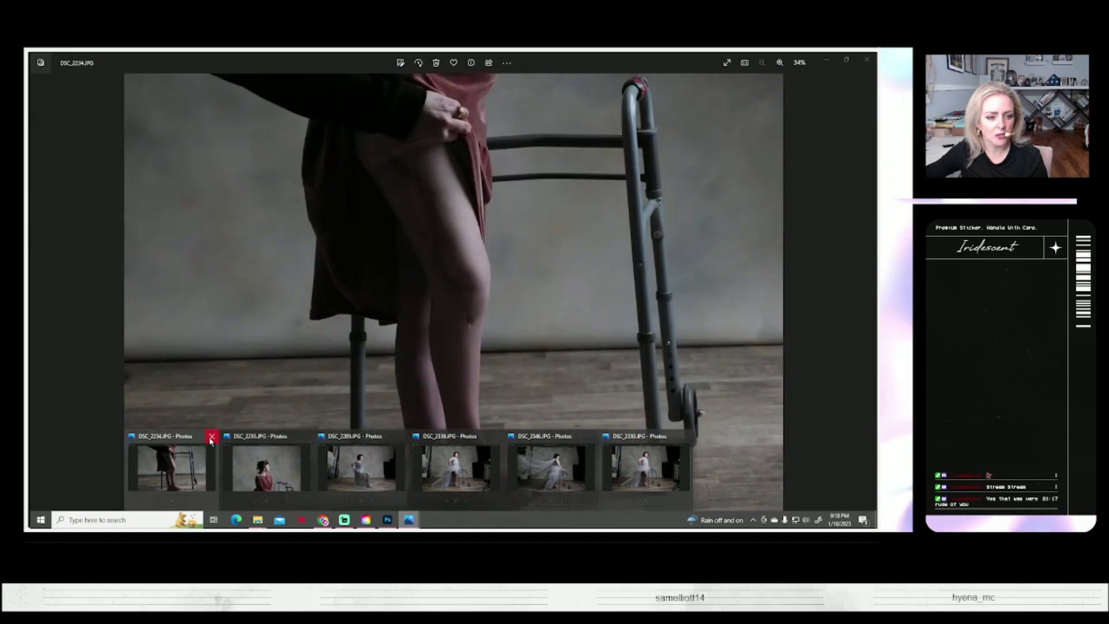
click(212, 437)
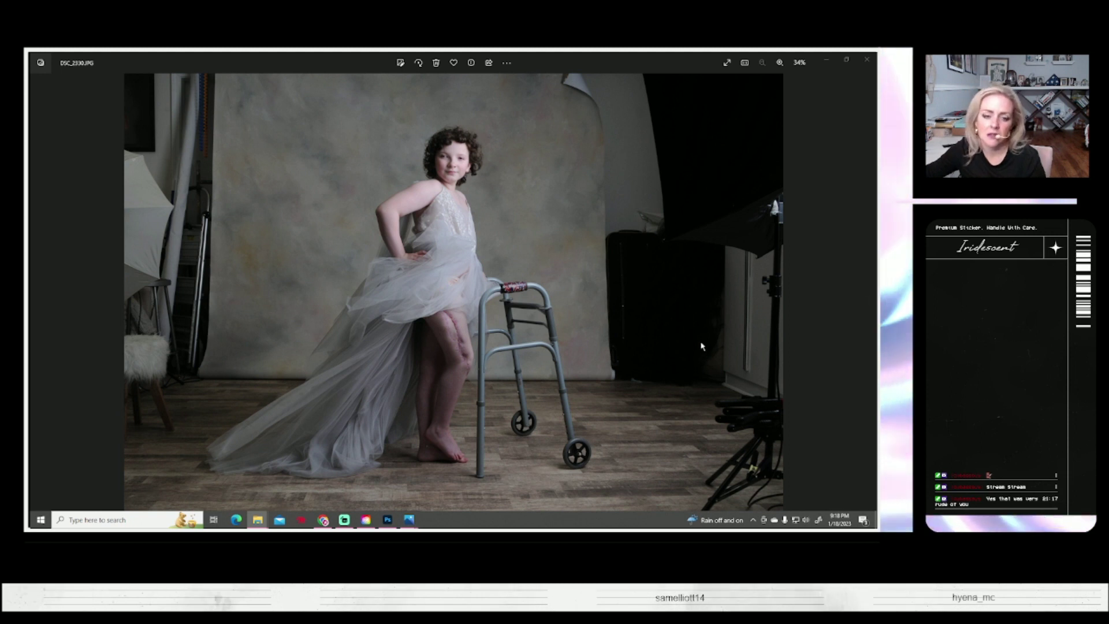
Browse the green velvet dress poses to the profile shot DSC_2272, closing another photo window
key(Left)
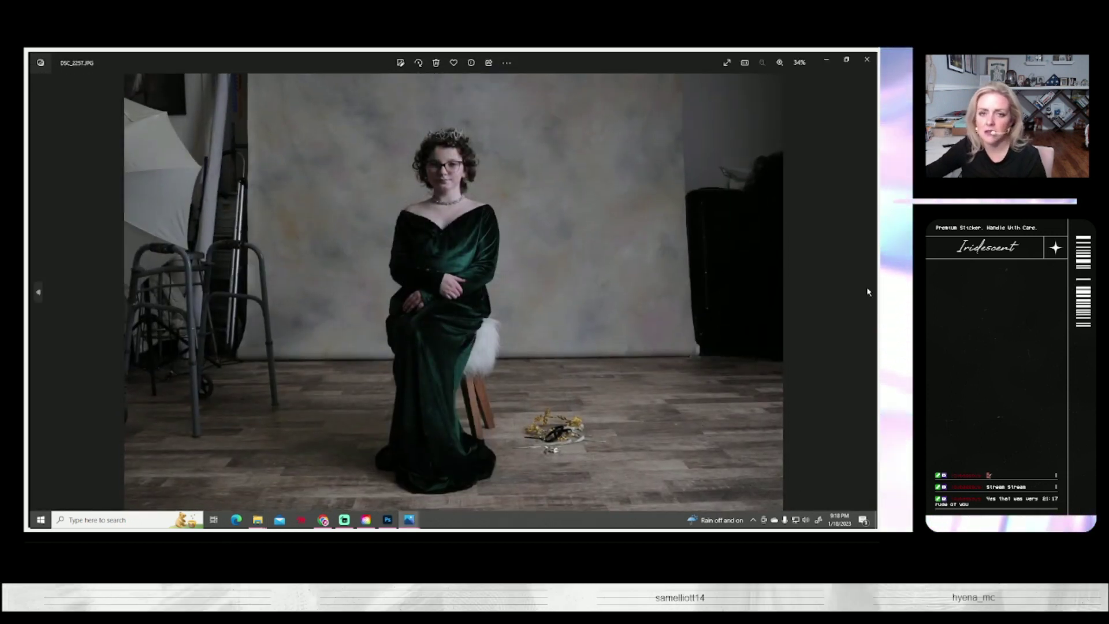
click(870, 293)
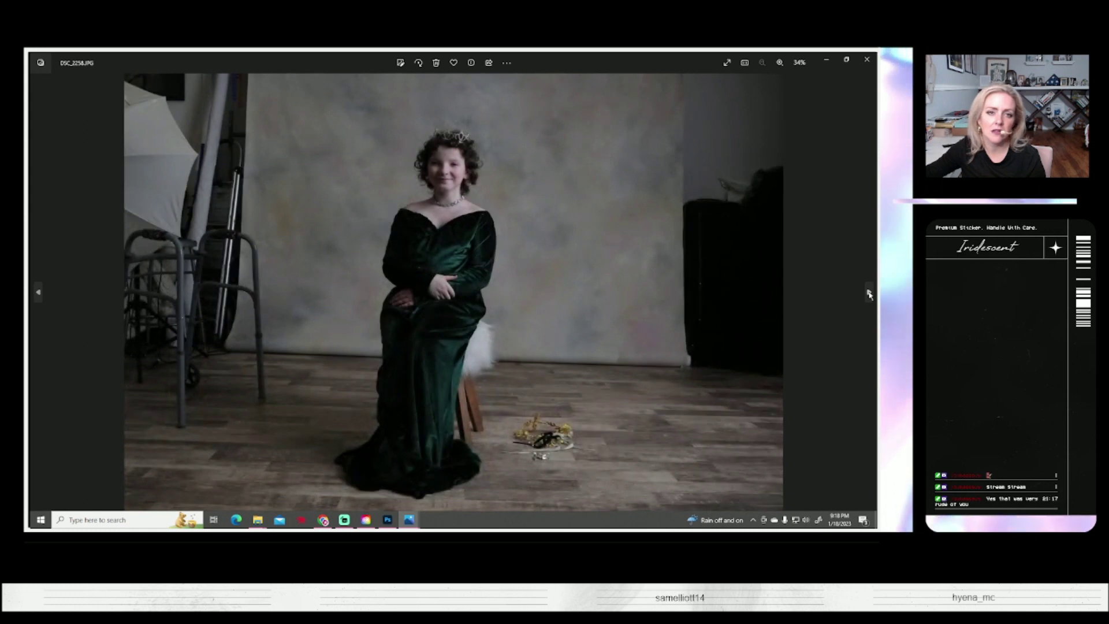
click(871, 292)
click(870, 293)
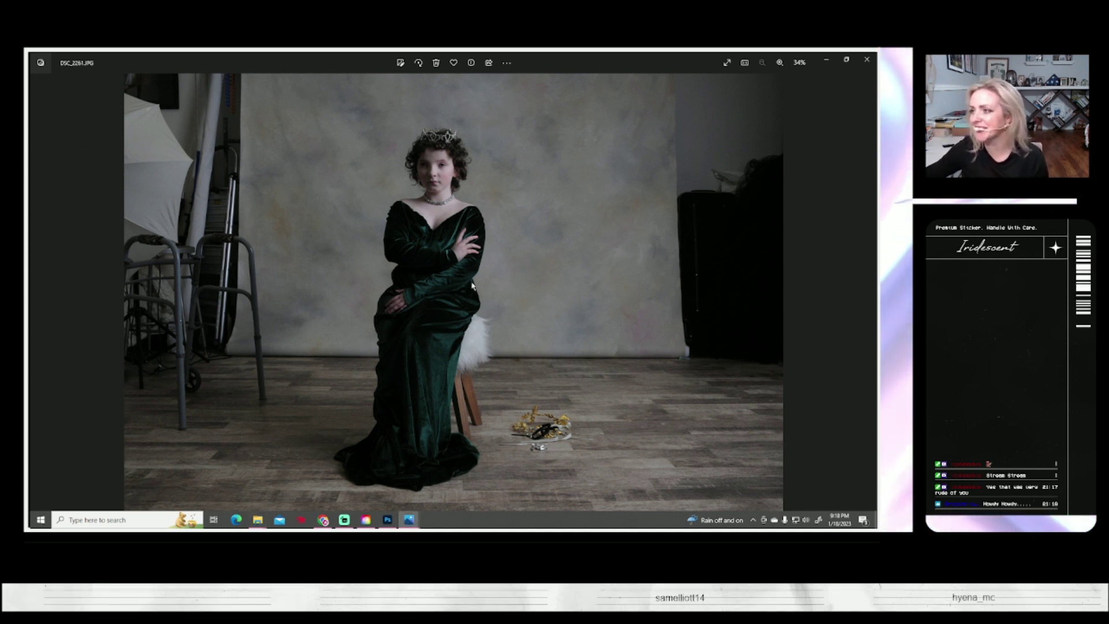
click(869, 292)
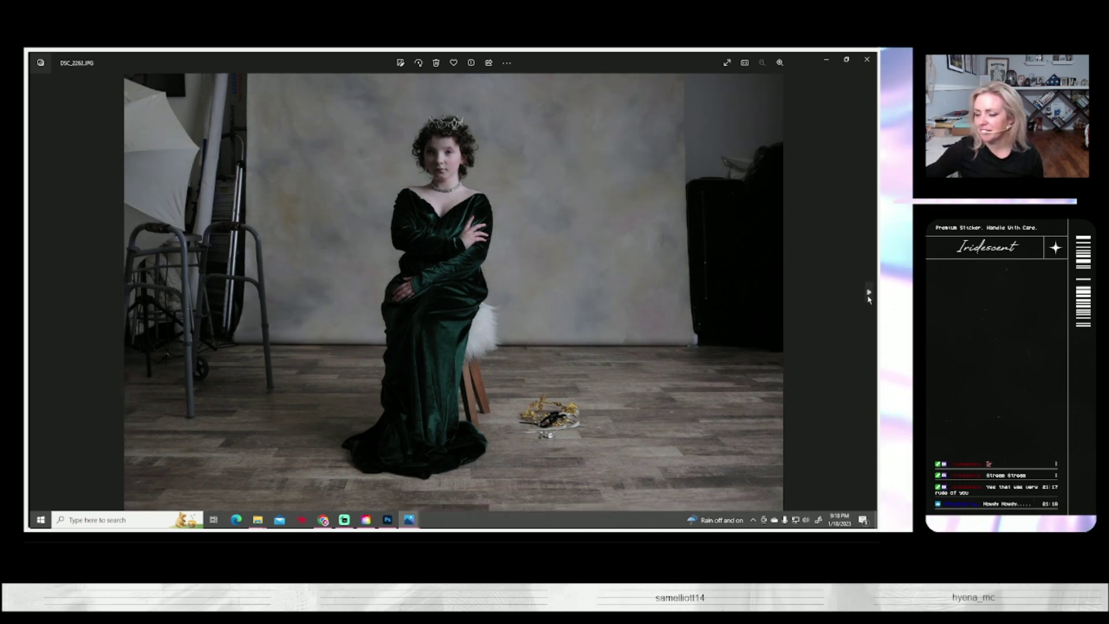
click(870, 292)
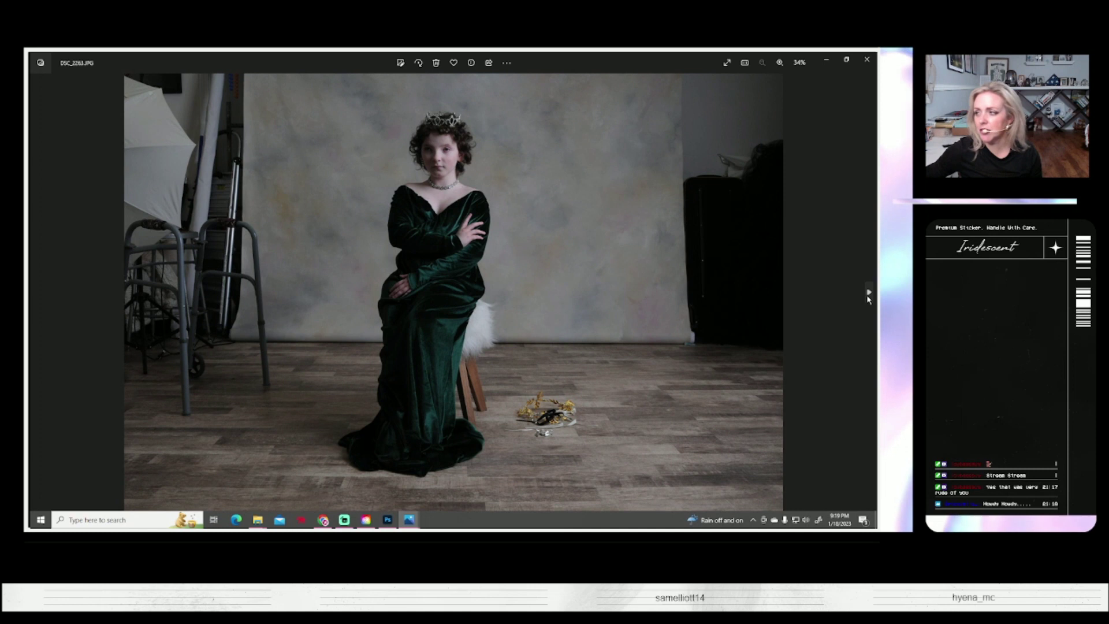
click(869, 292)
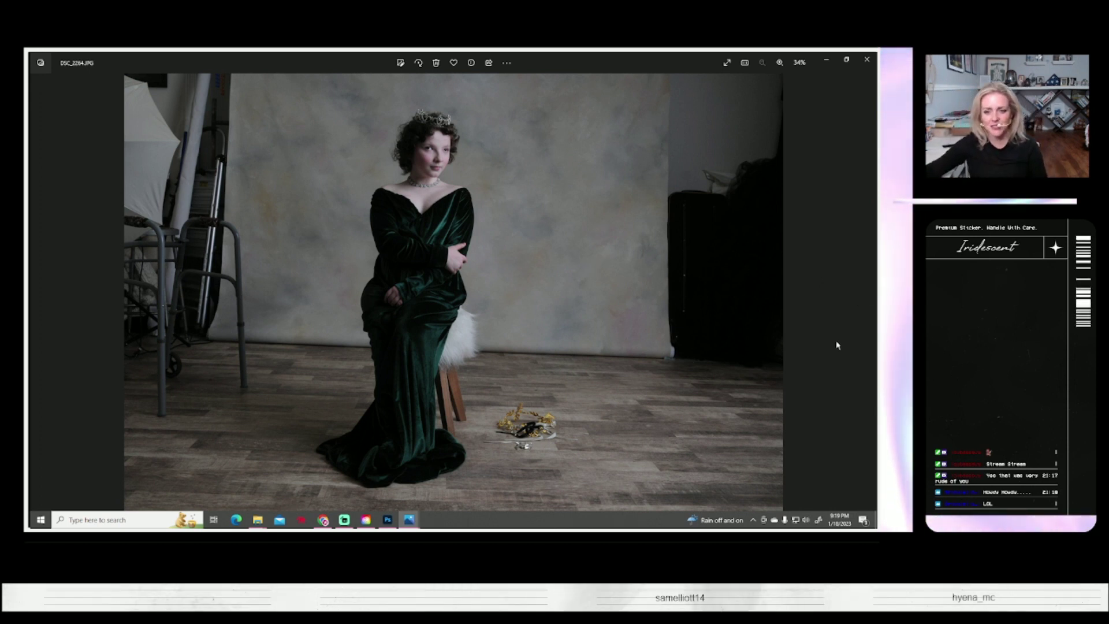
key(Right)
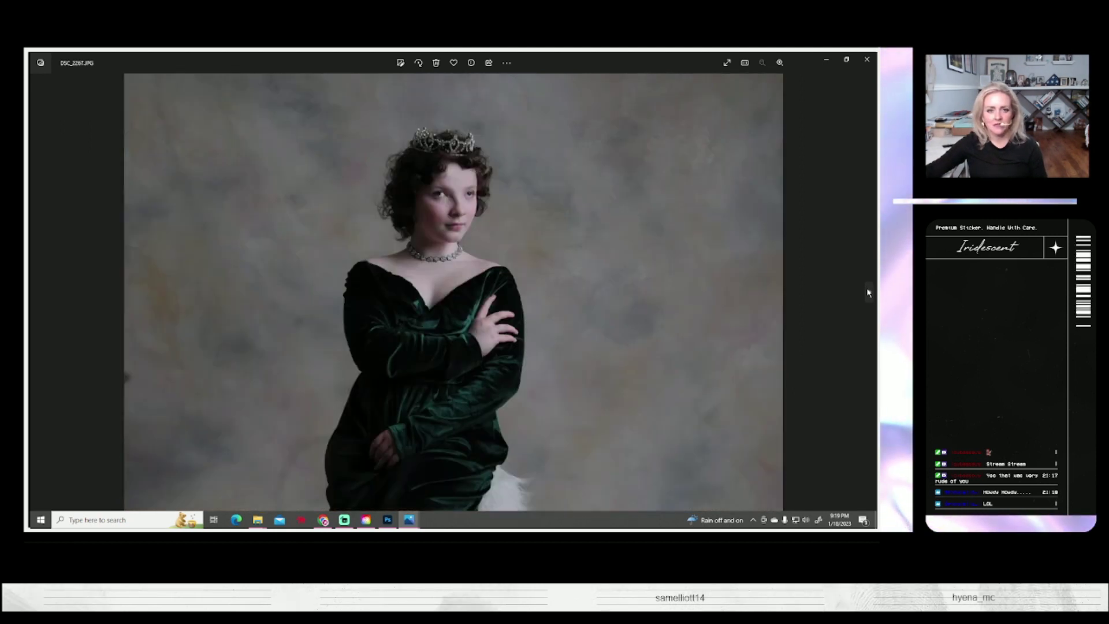
key(Right)
key(Right)
key(Right)
key(Right)
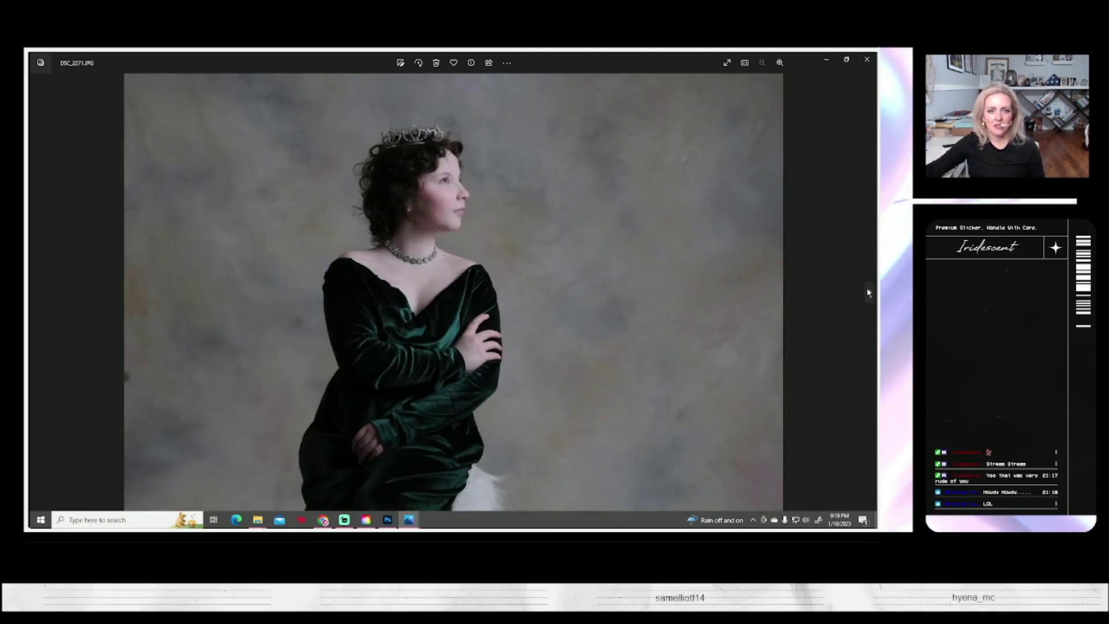
key(Right)
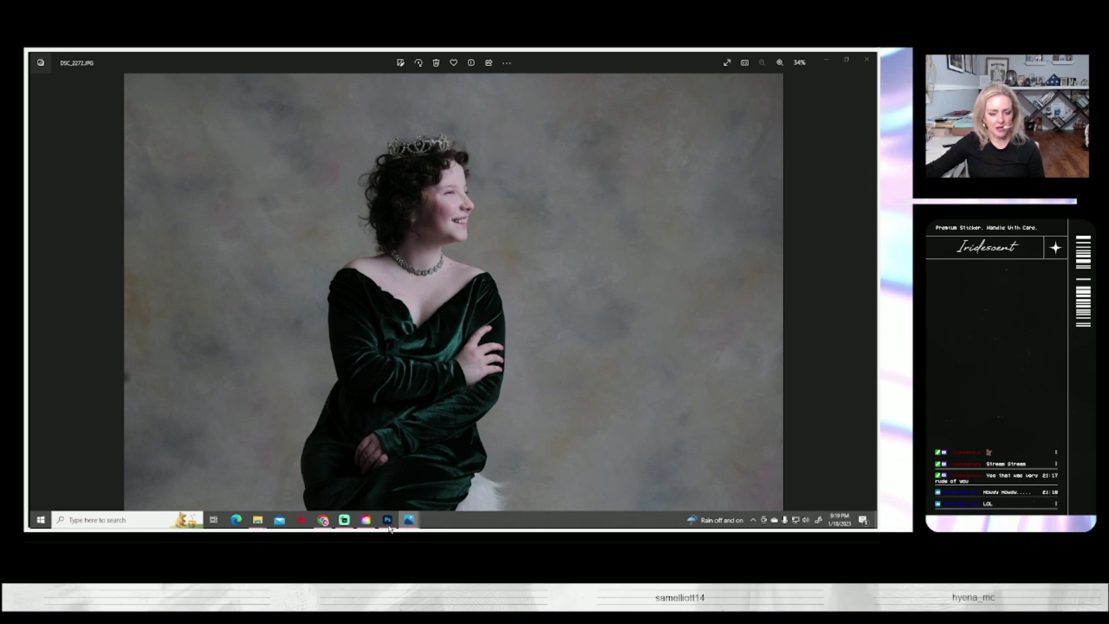
mouse_move(409, 520)
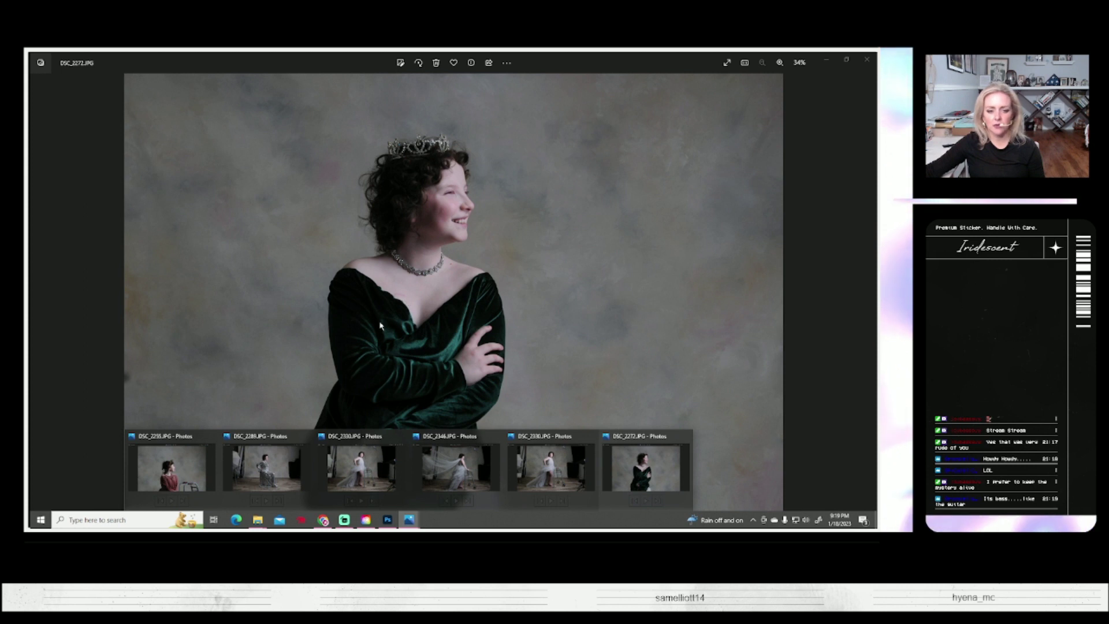
mouse_move(551, 467)
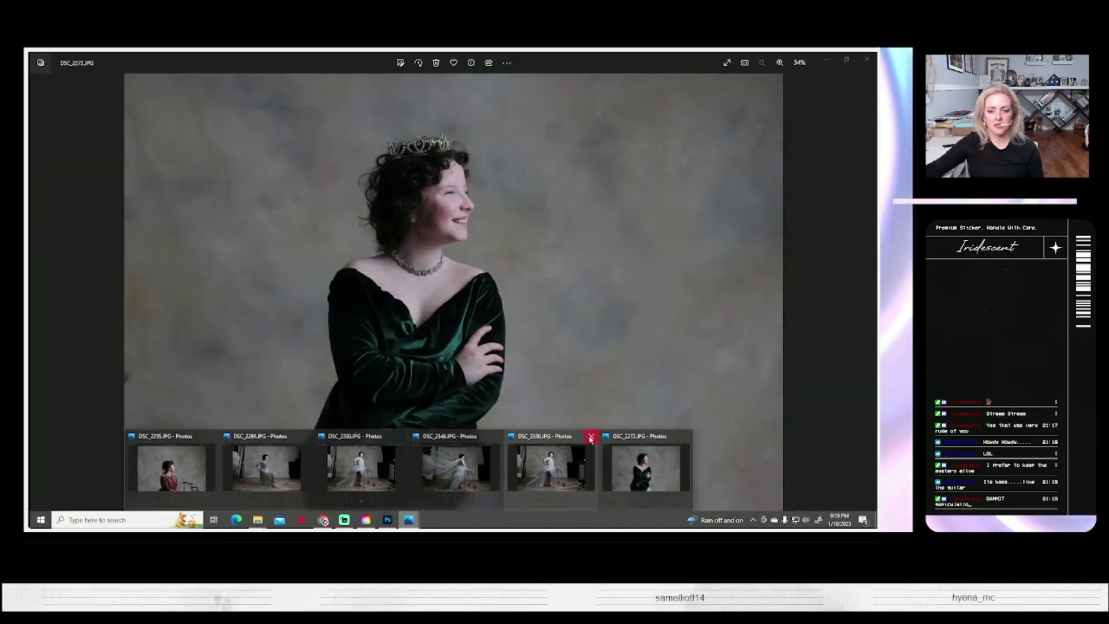
click(589, 437)
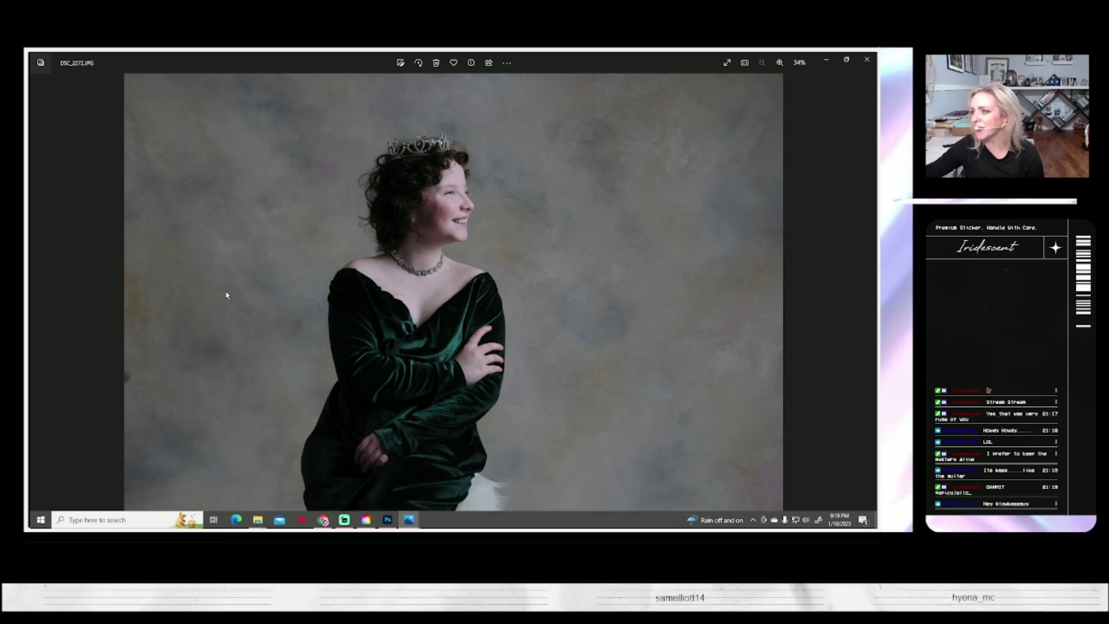
Return to Photoshop and open DSC_2255.JPG as a new document
click(388, 520)
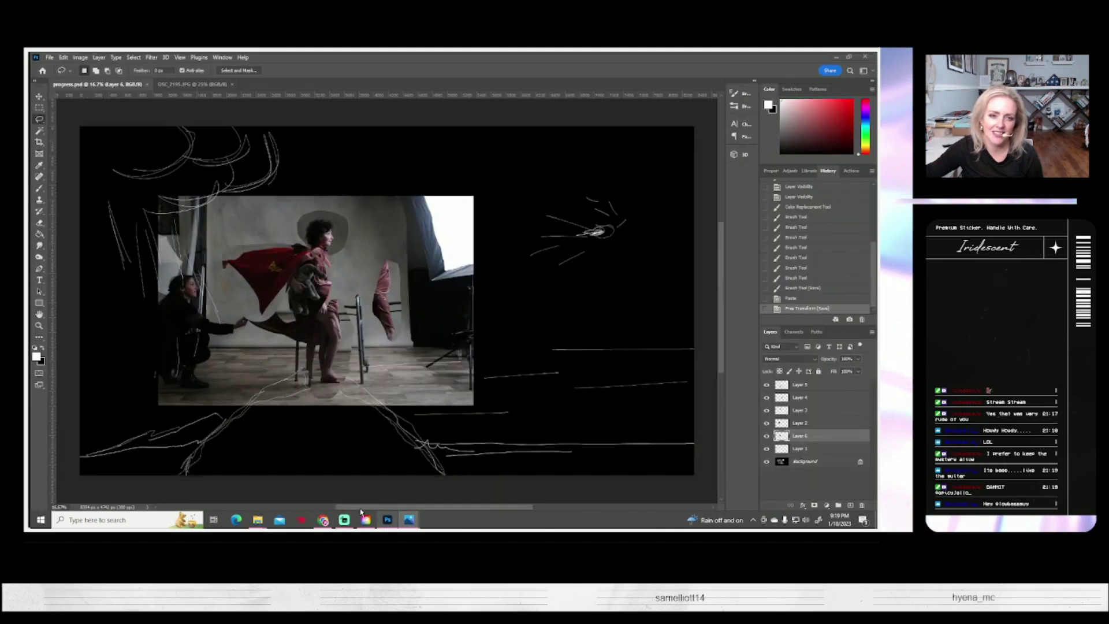
click(51, 58)
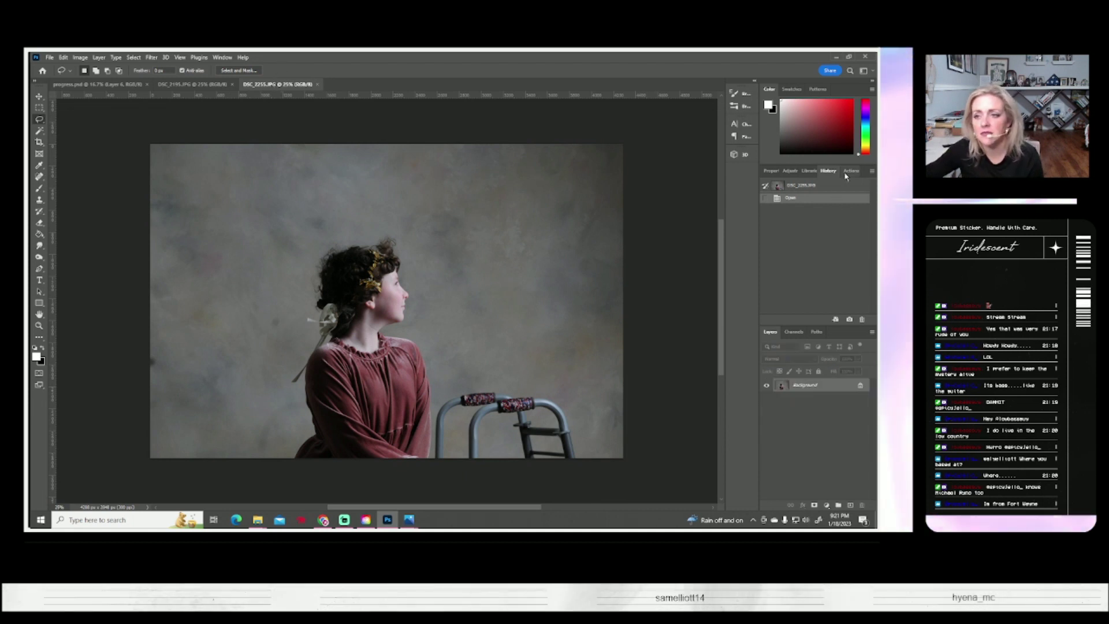
Show the saved Actions list and look through the clone stamp tool choices
click(851, 171)
scroll(806, 261, down, 5)
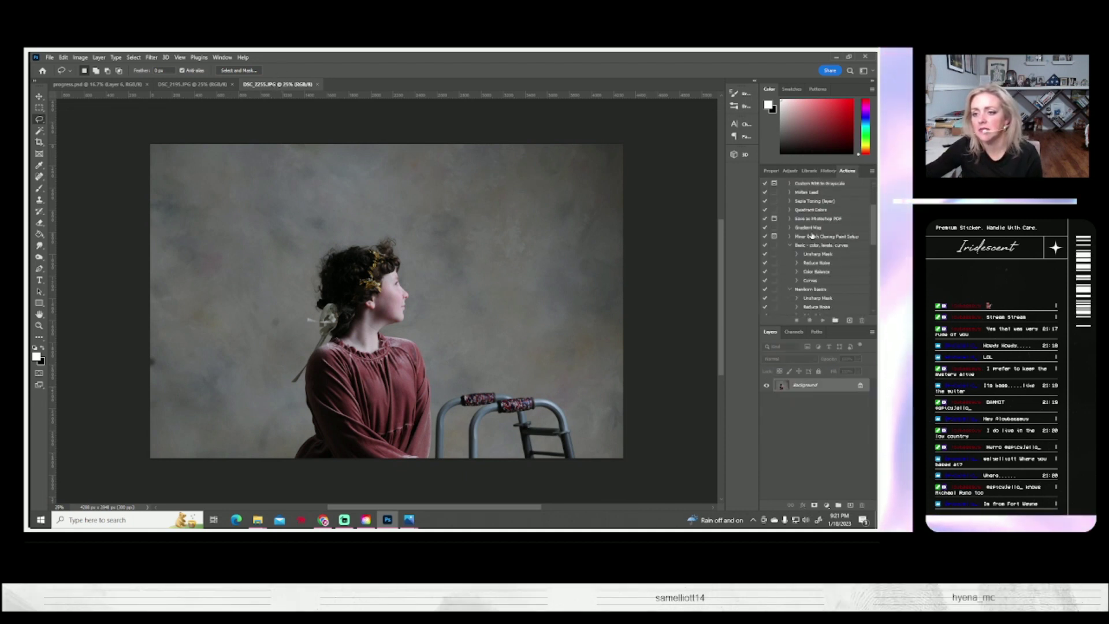
scroll(813, 245, down, 3)
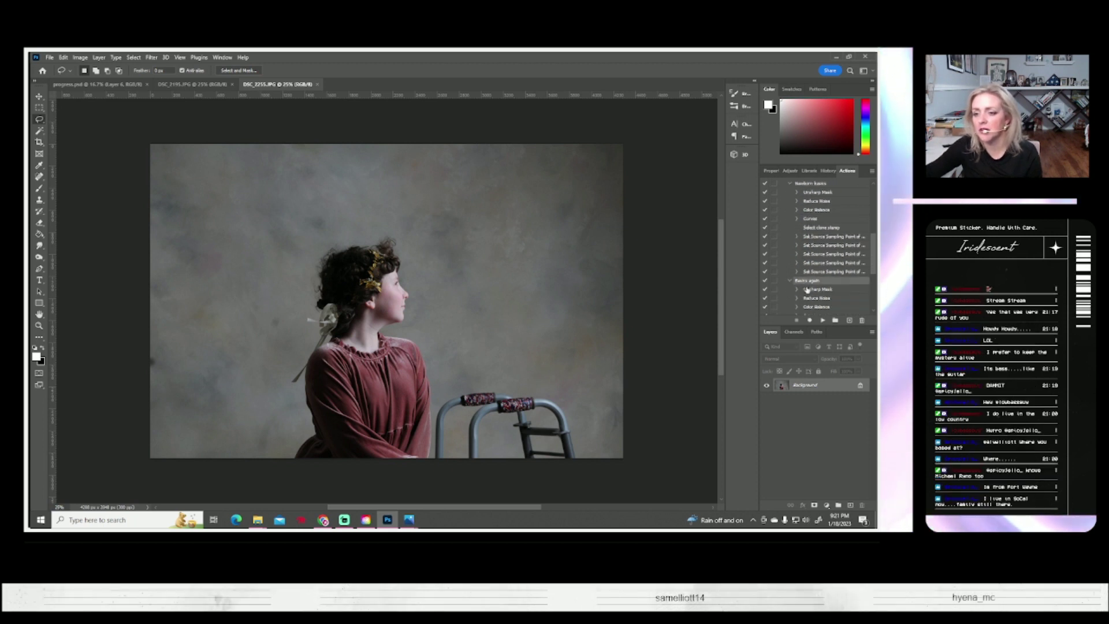
scroll(802, 292, down, 4)
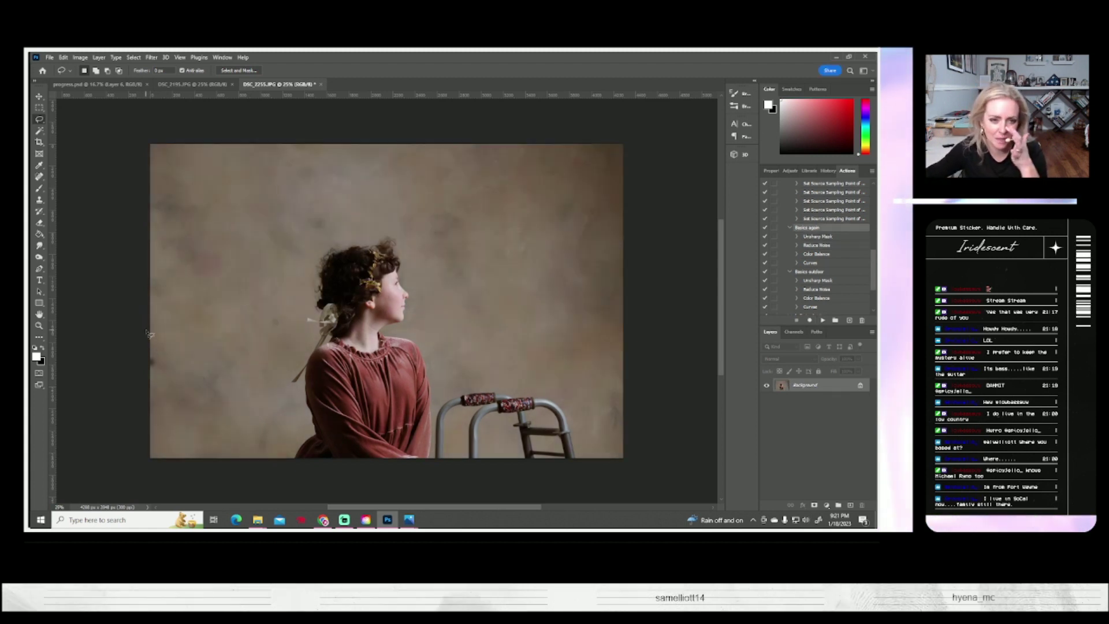
click(40, 206)
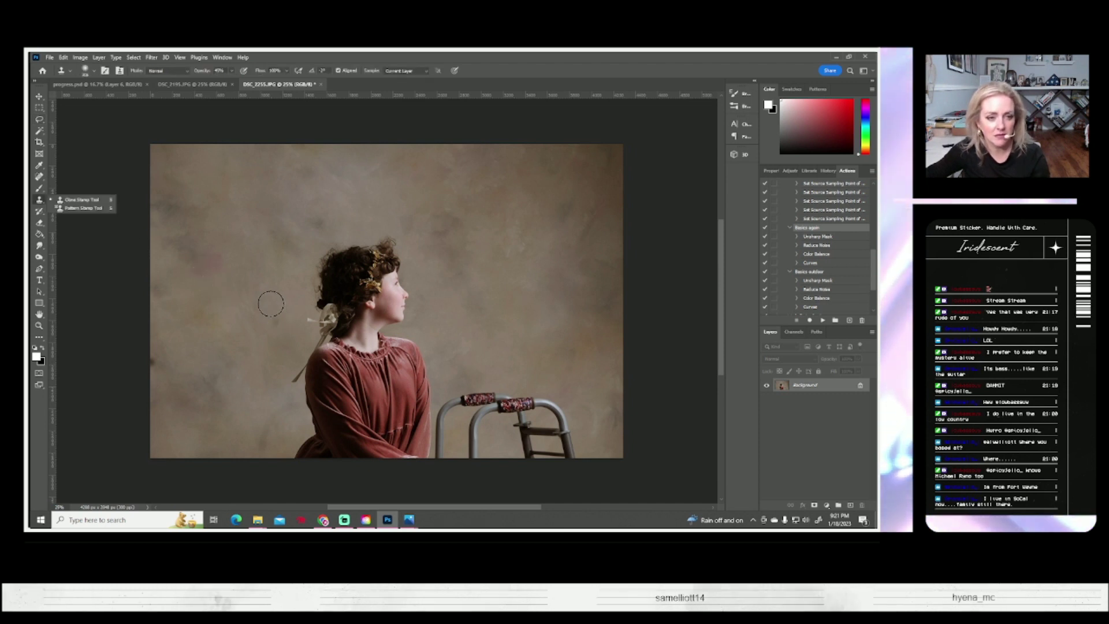
click(82, 199)
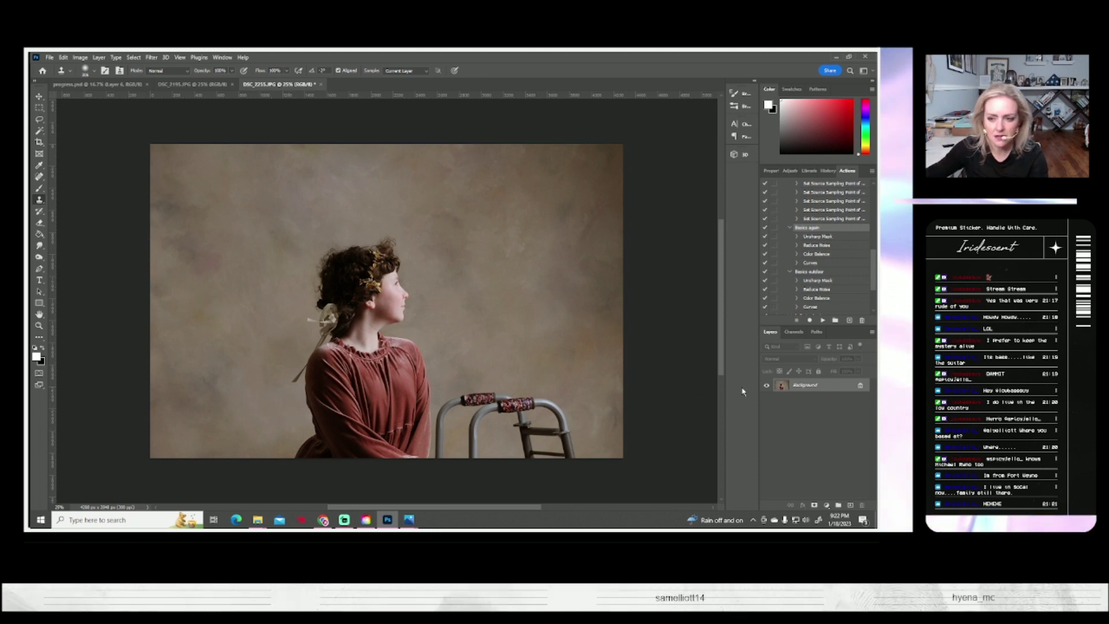
Raise the portrait's brightness with Brightness/Contrast
click(80, 58)
click(188, 81)
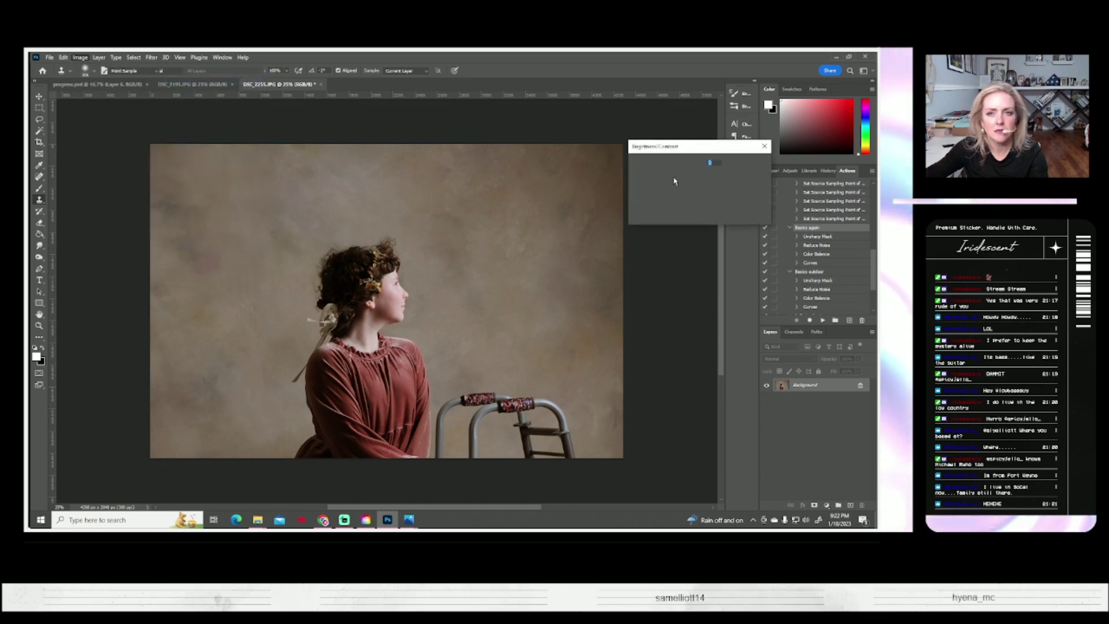
drag(680, 173, 685, 195)
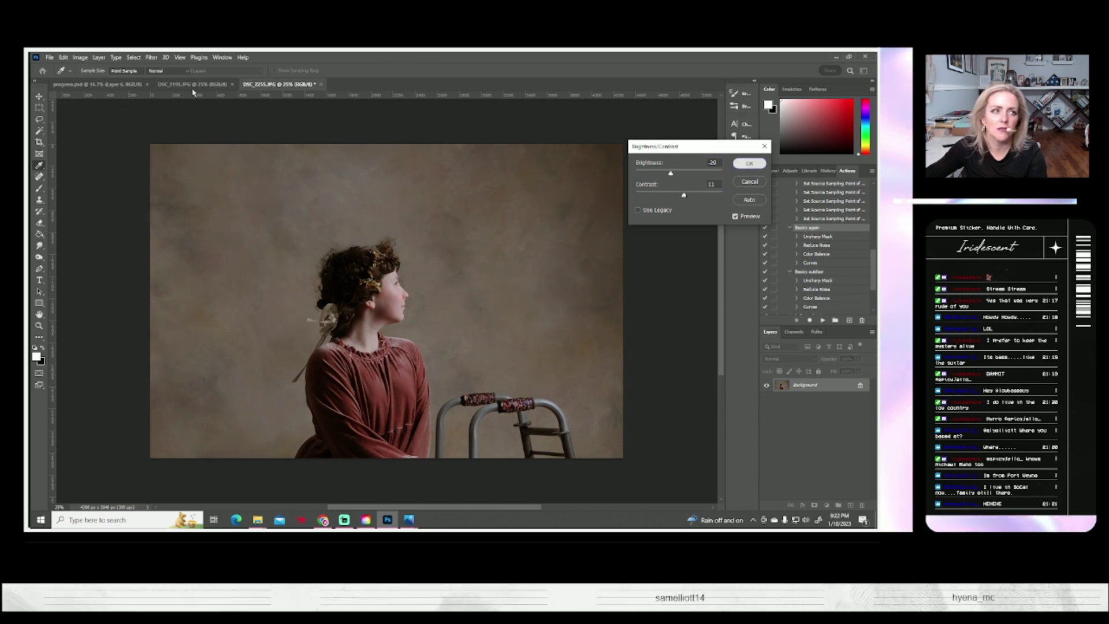
click(750, 164)
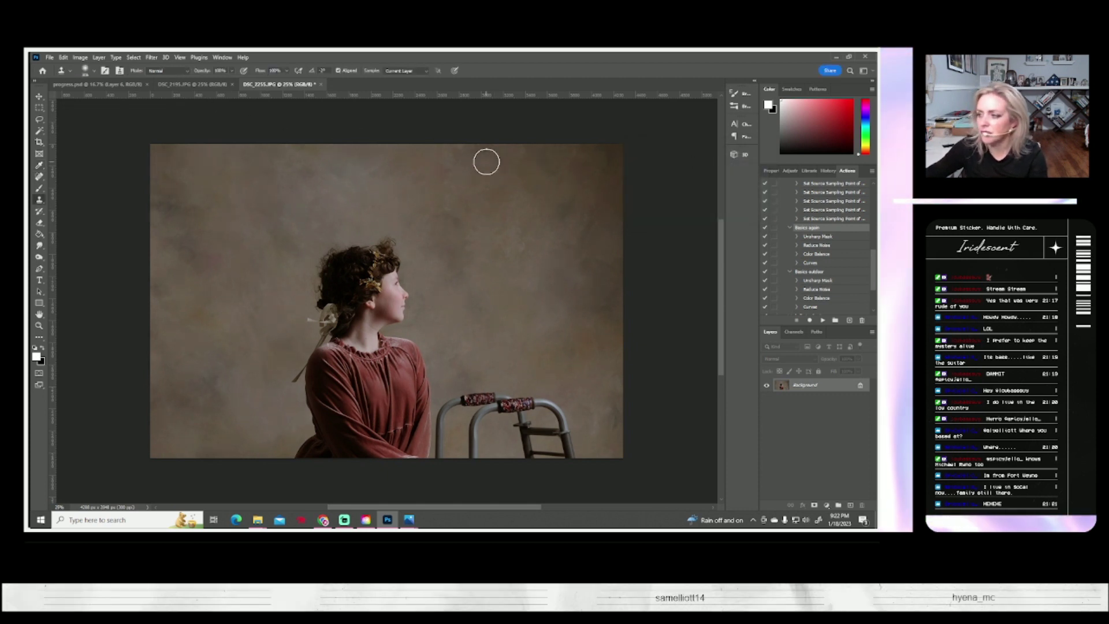
Shift the midtones slightly toward red with Color Balance
click(79, 58)
mouse_move(96, 80)
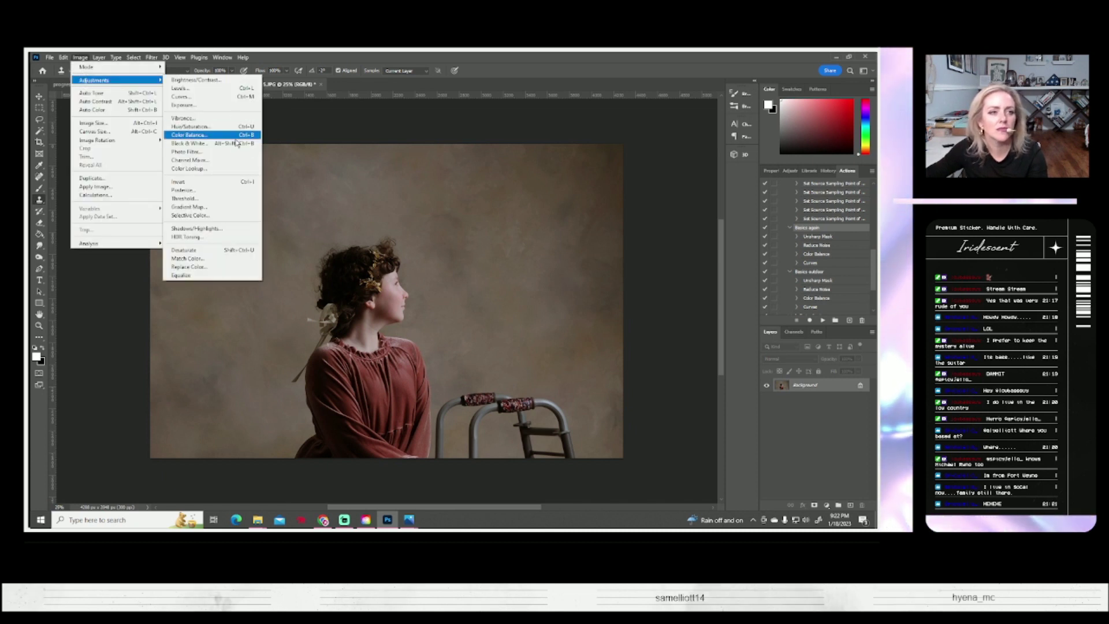
click(226, 137)
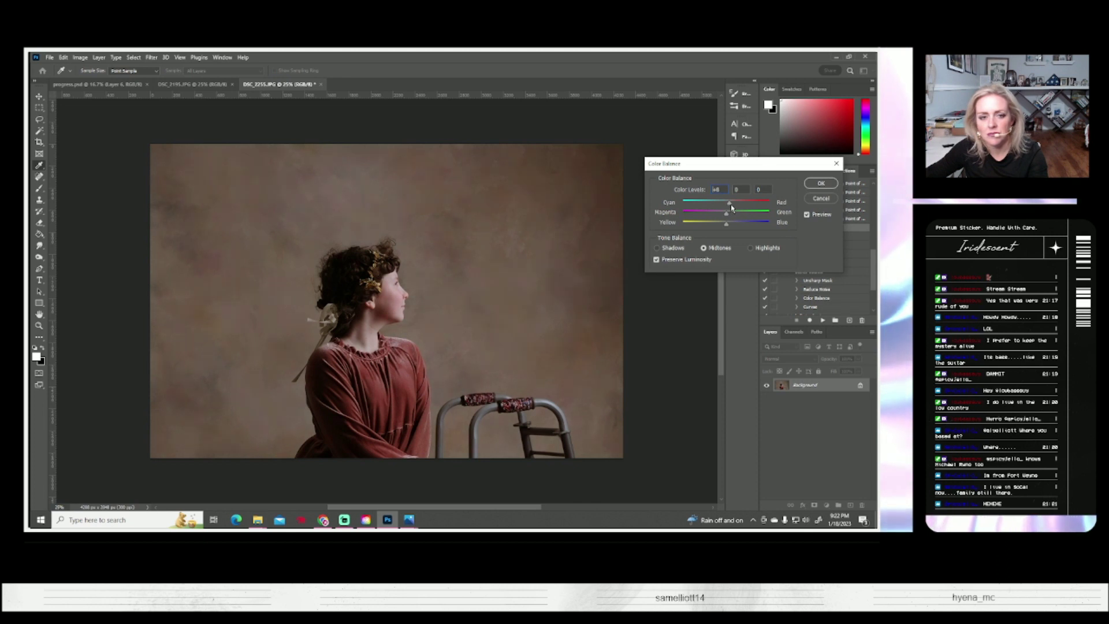
drag(730, 203, 719, 223)
click(823, 184)
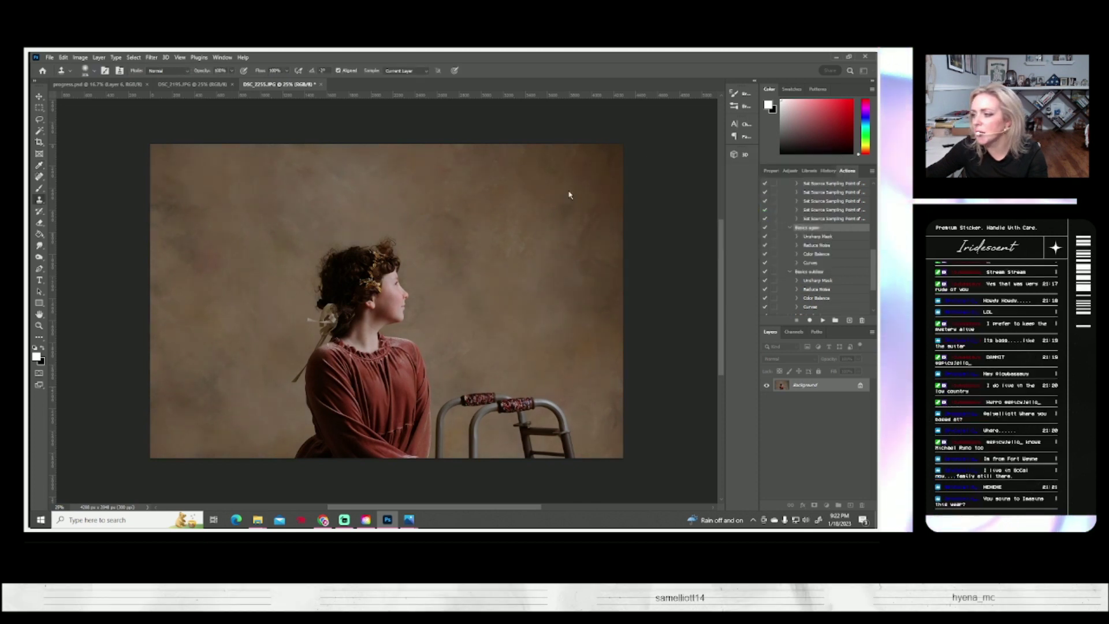
key(j)
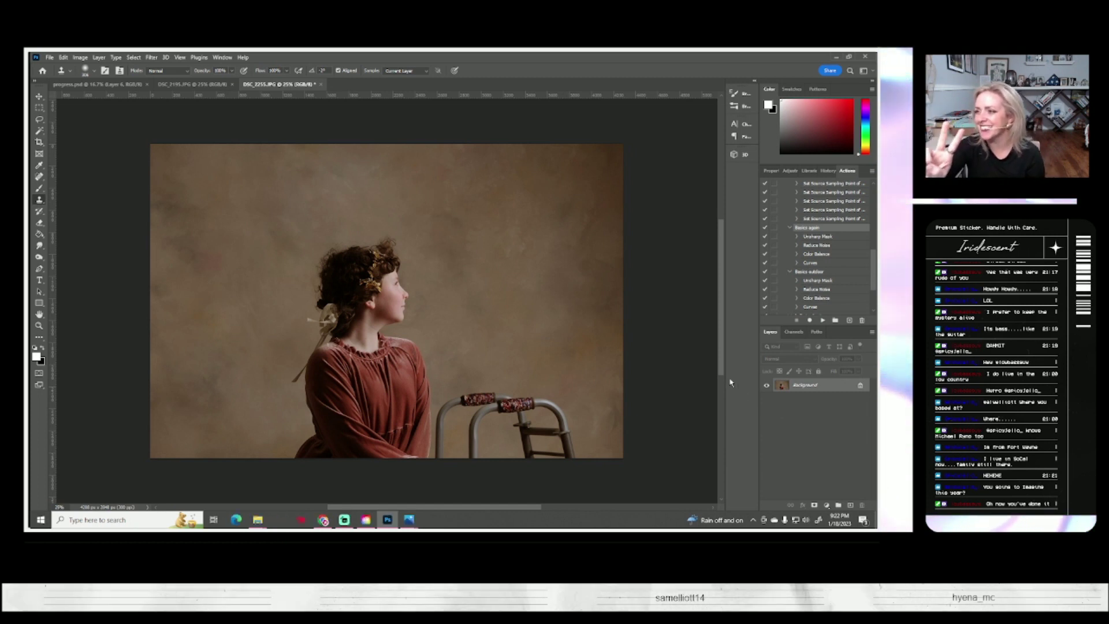
Duplicate the Background layer and zoom in on the girl's face
right_click(799, 390)
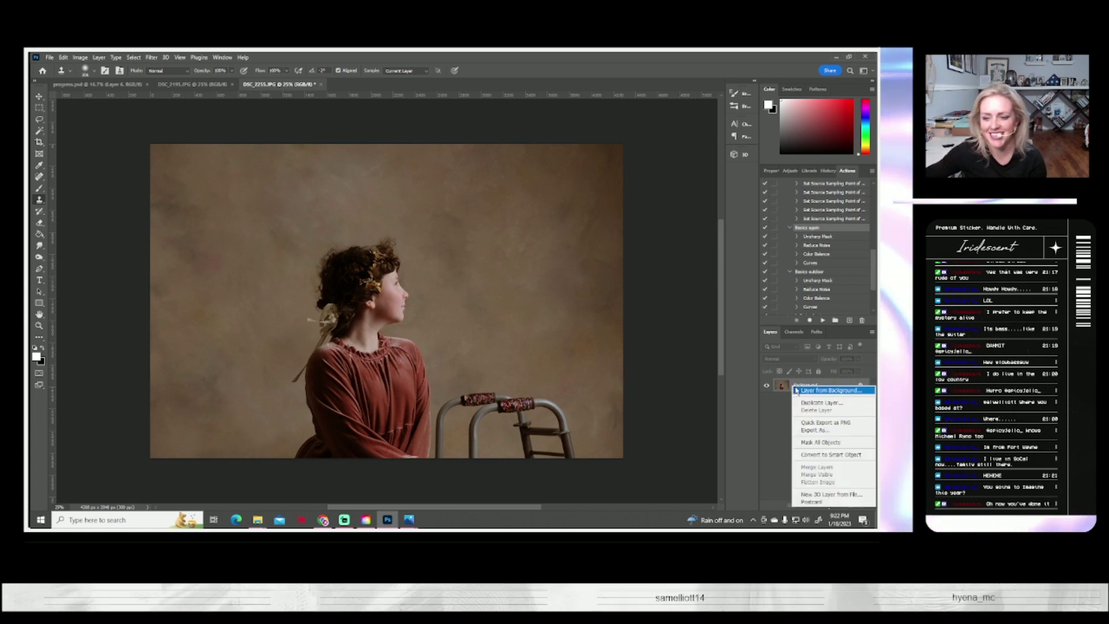
click(819, 402)
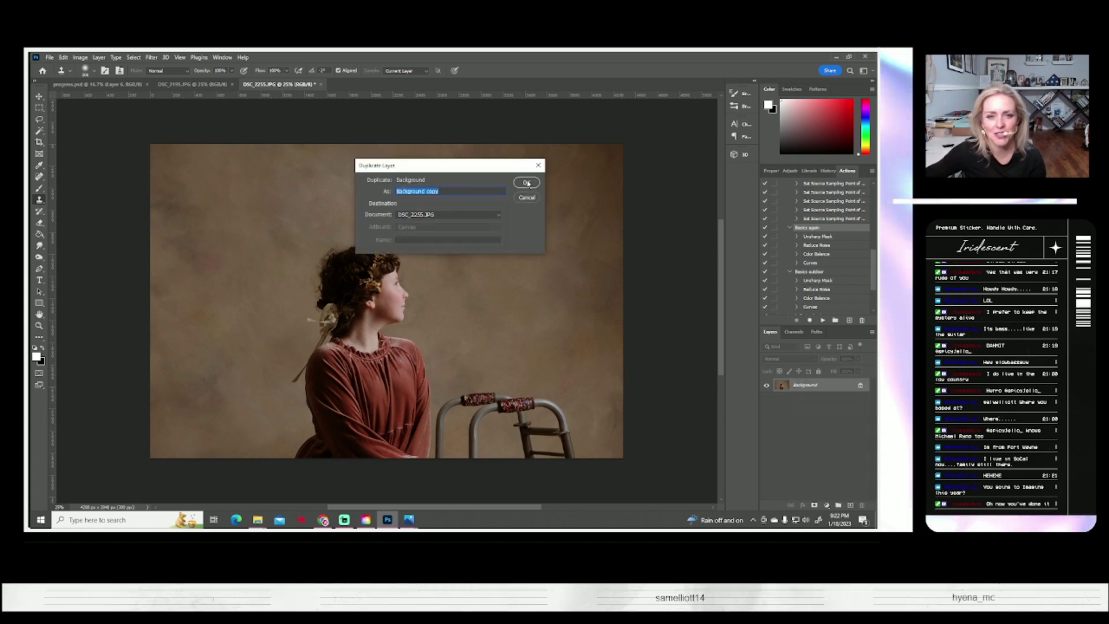
click(526, 183)
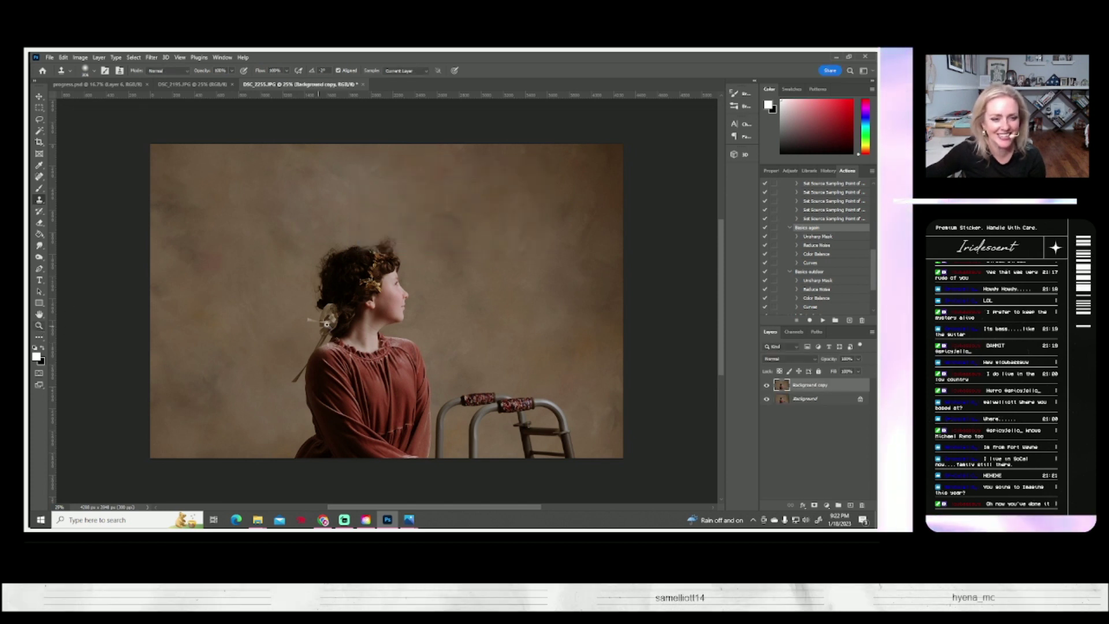
key(z)
scroll(391, 286, up, 3)
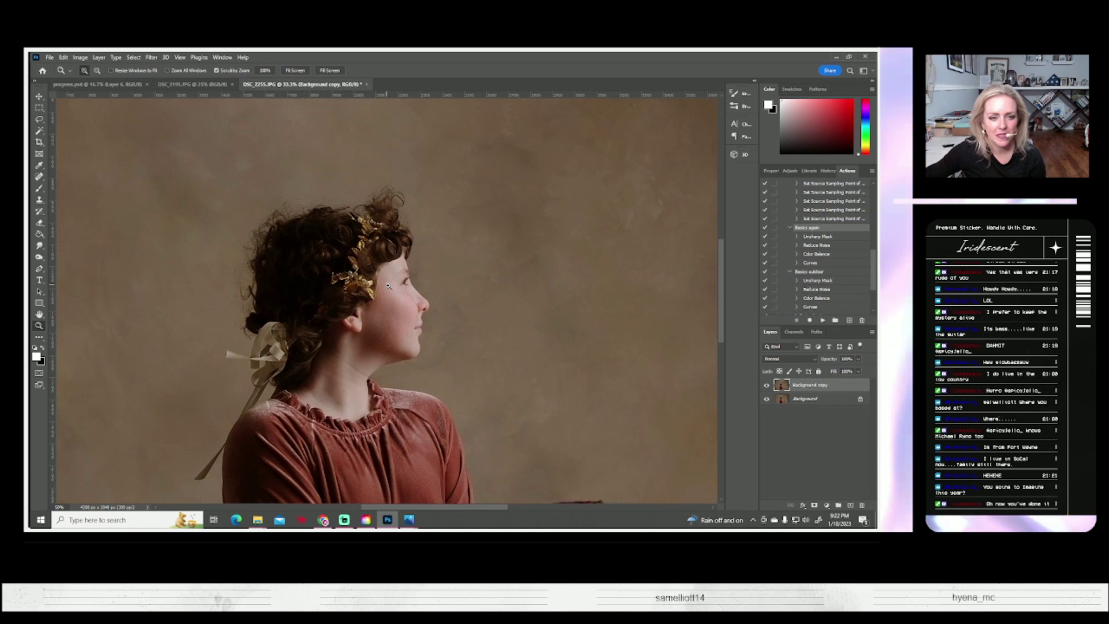
scroll(388, 286, up, 2)
scroll(381, 294, up, 2)
scroll(348, 325, up, 2)
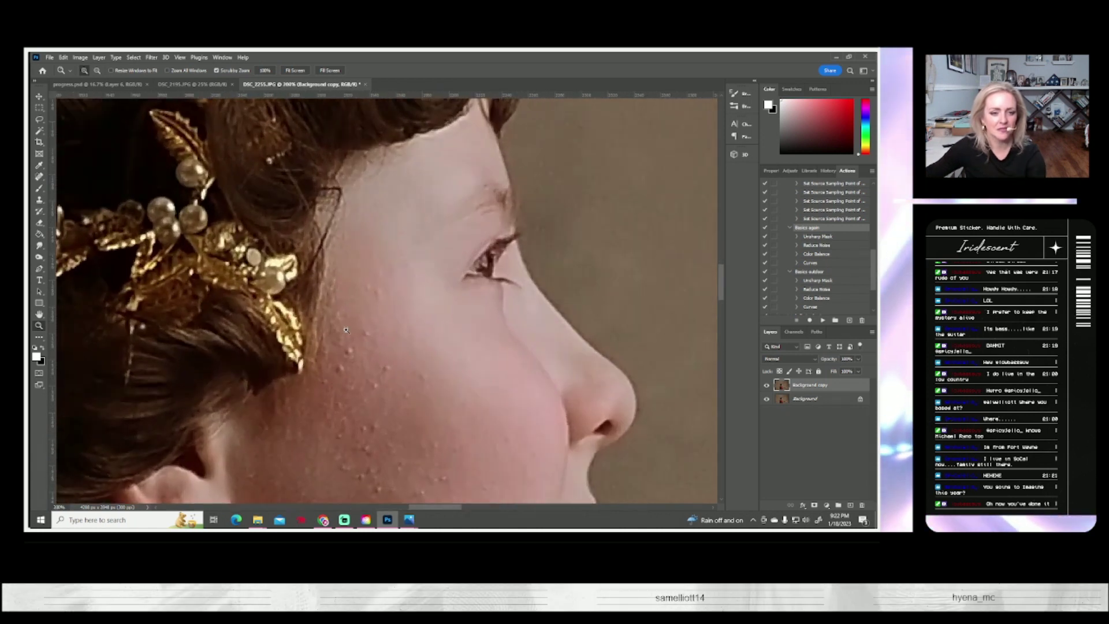
scroll(409, 395, down, 2)
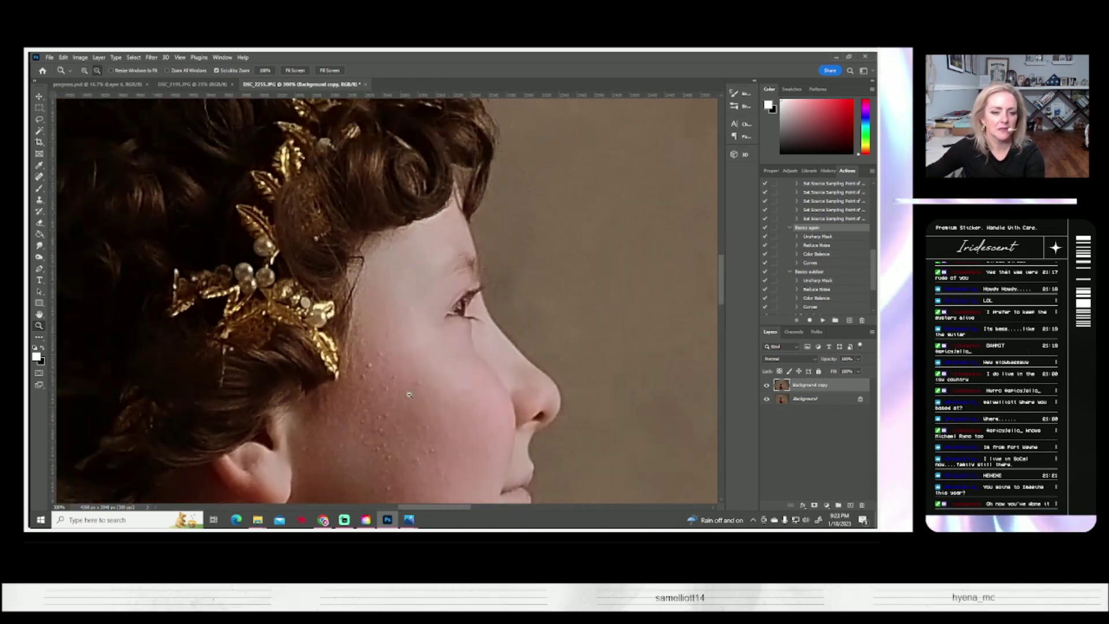
scroll(409, 396, down, 4)
scroll(413, 404, up, 3)
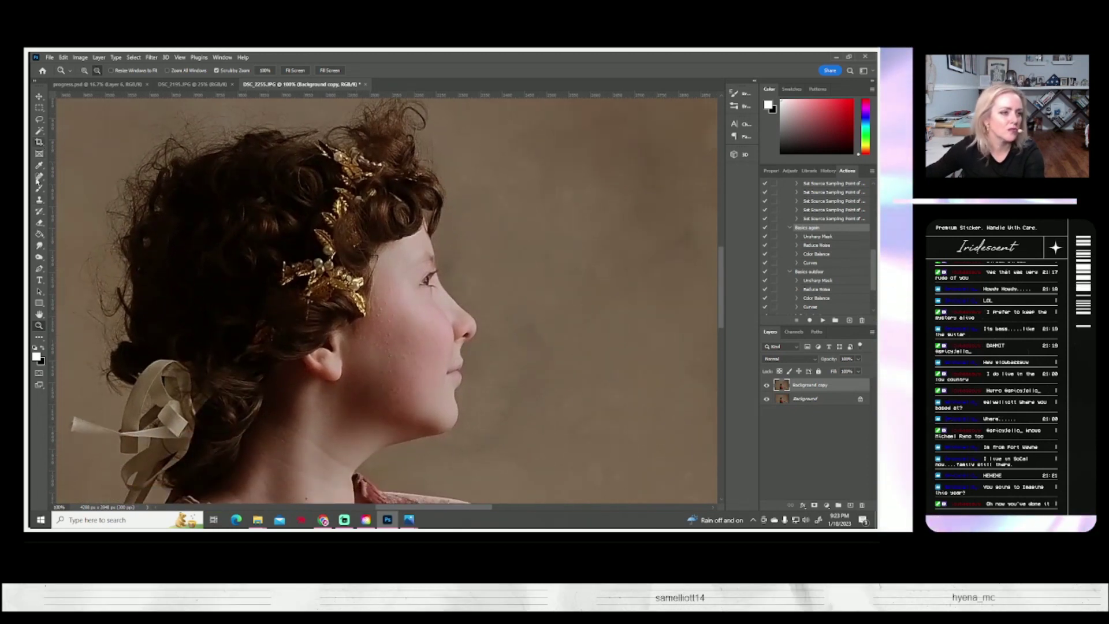
Select the Spot Healing Brush and adjust its brush size
click(39, 180)
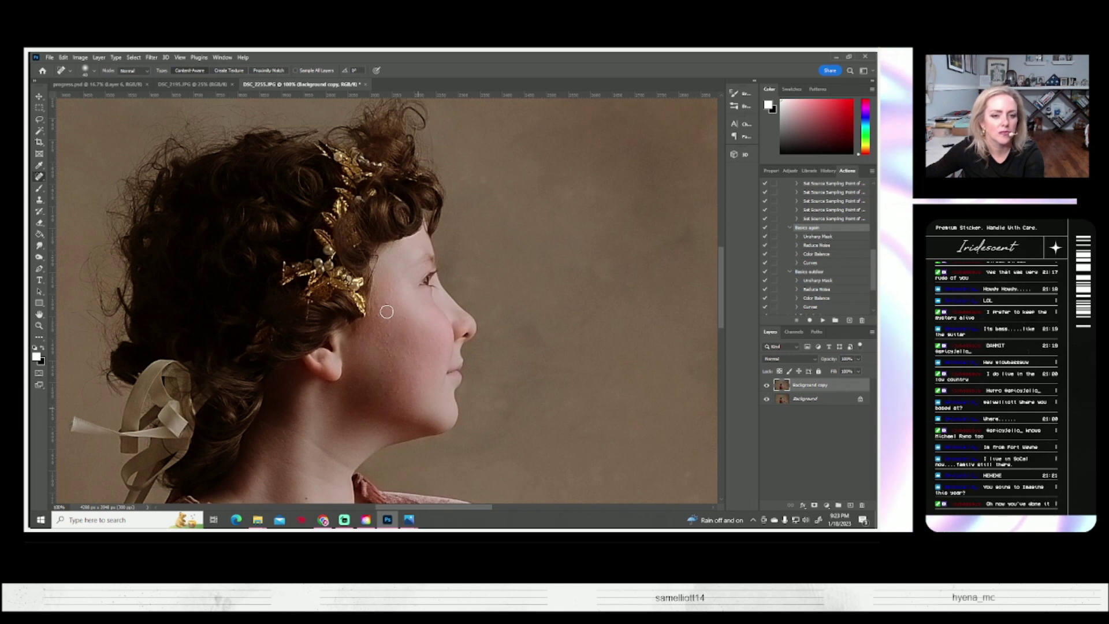
click(89, 73)
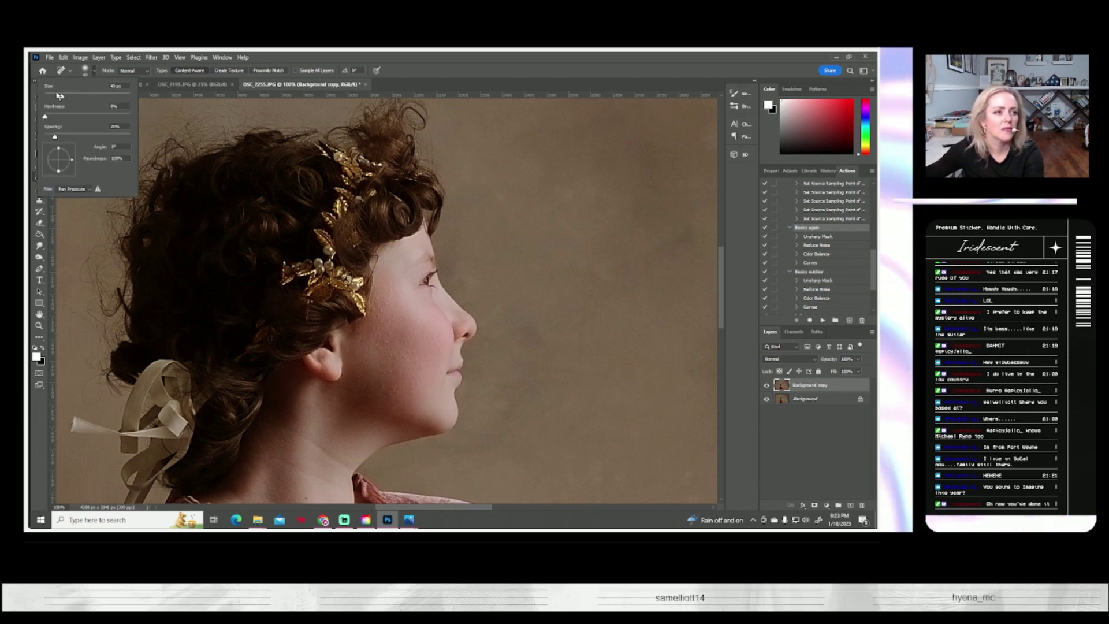
click(116, 86)
click(390, 324)
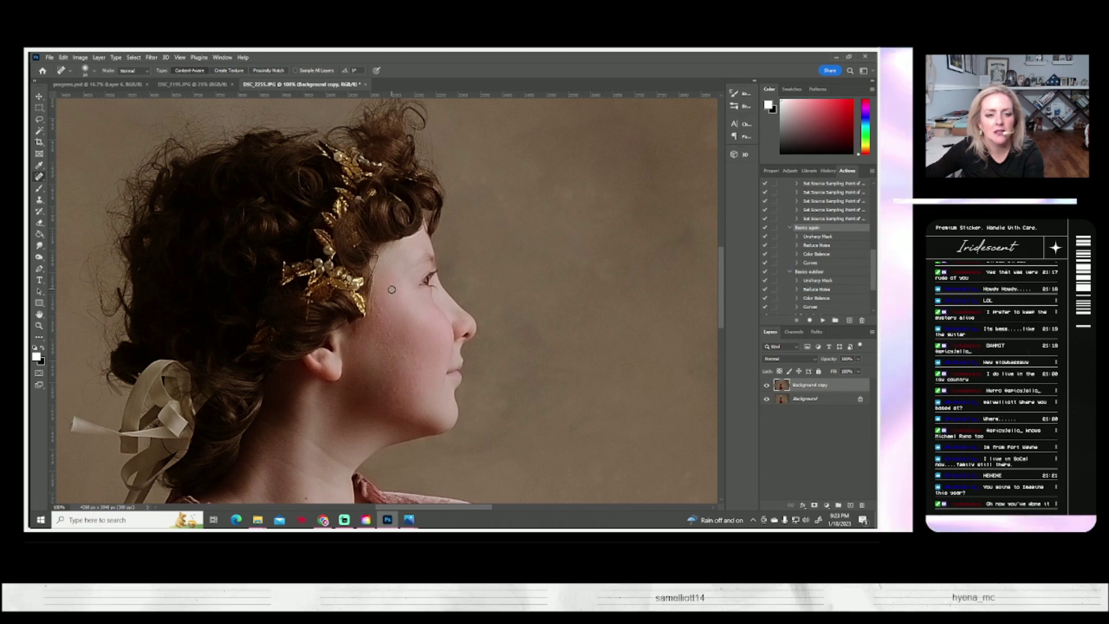
Heal the first cluster of dark spots on the girl's cheek
click(391, 290)
click(412, 354)
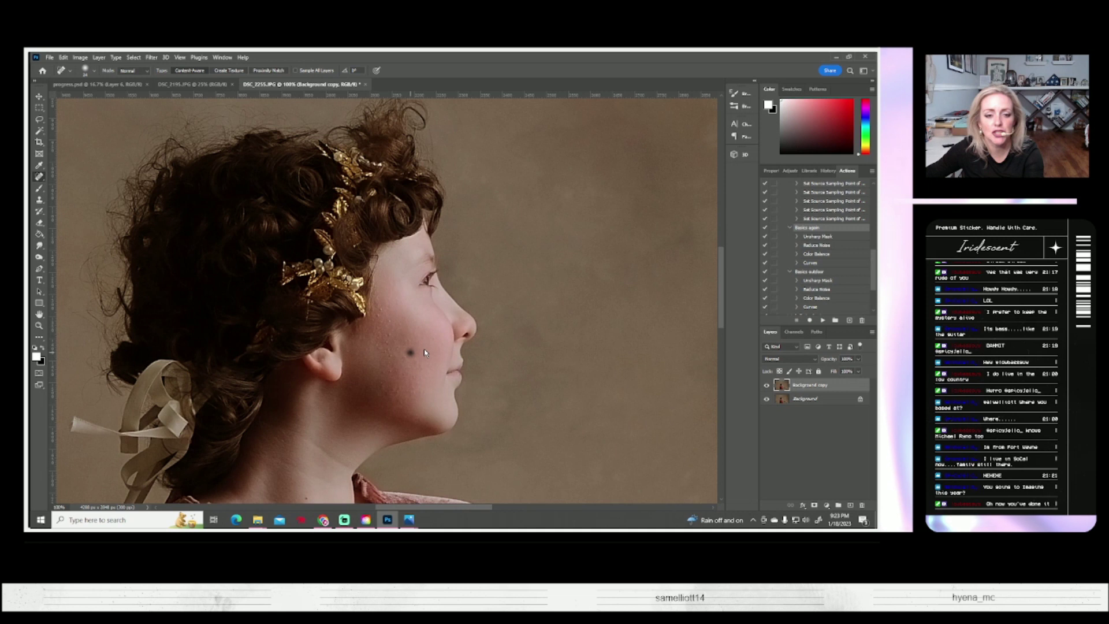
click(407, 340)
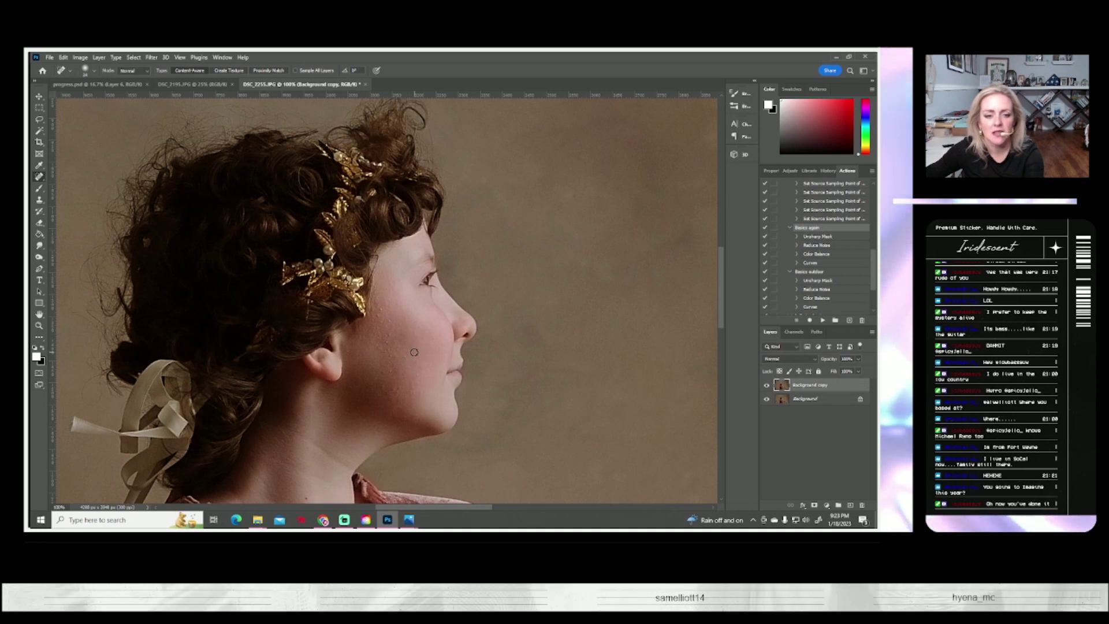
click(409, 352)
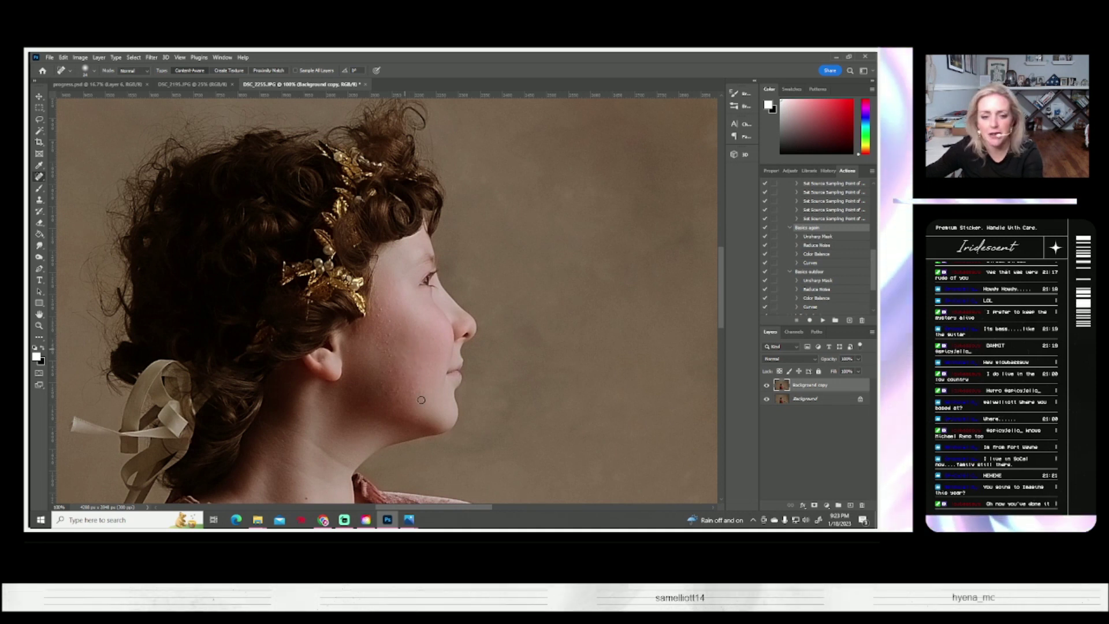
click(406, 355)
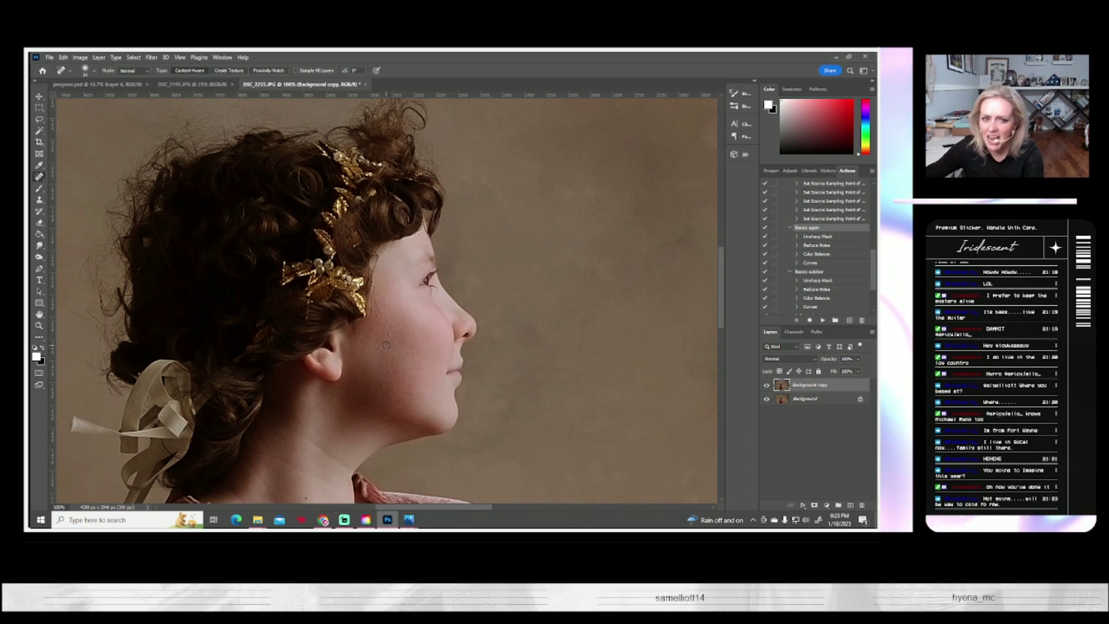
Heal the remaining cheek spots and the blemish on the neck
drag(385, 335, 386, 345)
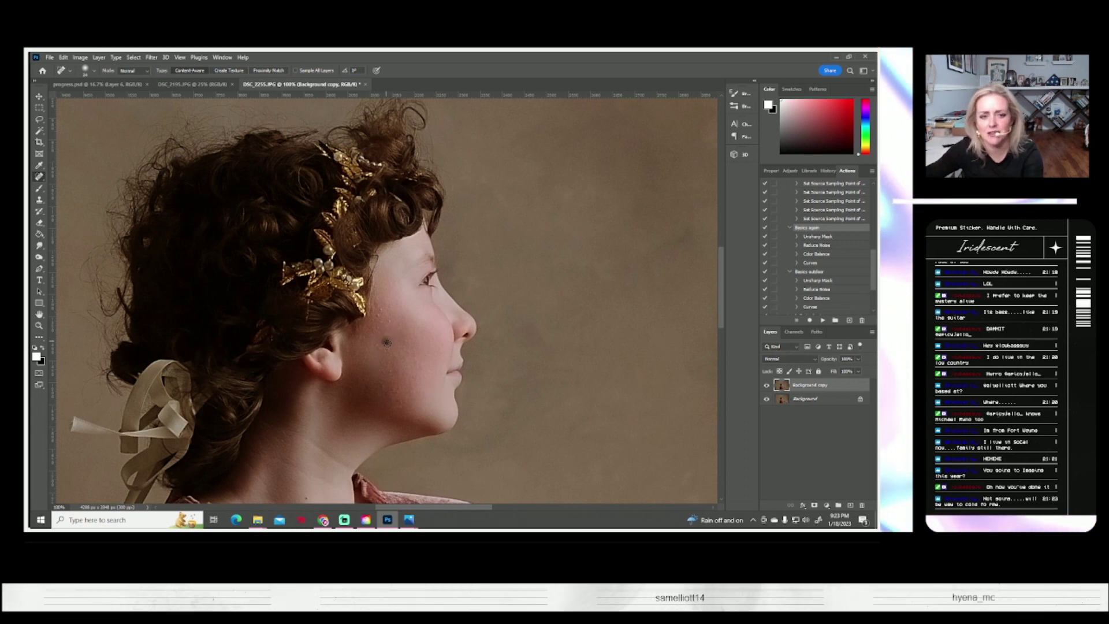
click(388, 342)
drag(388, 350, 378, 350)
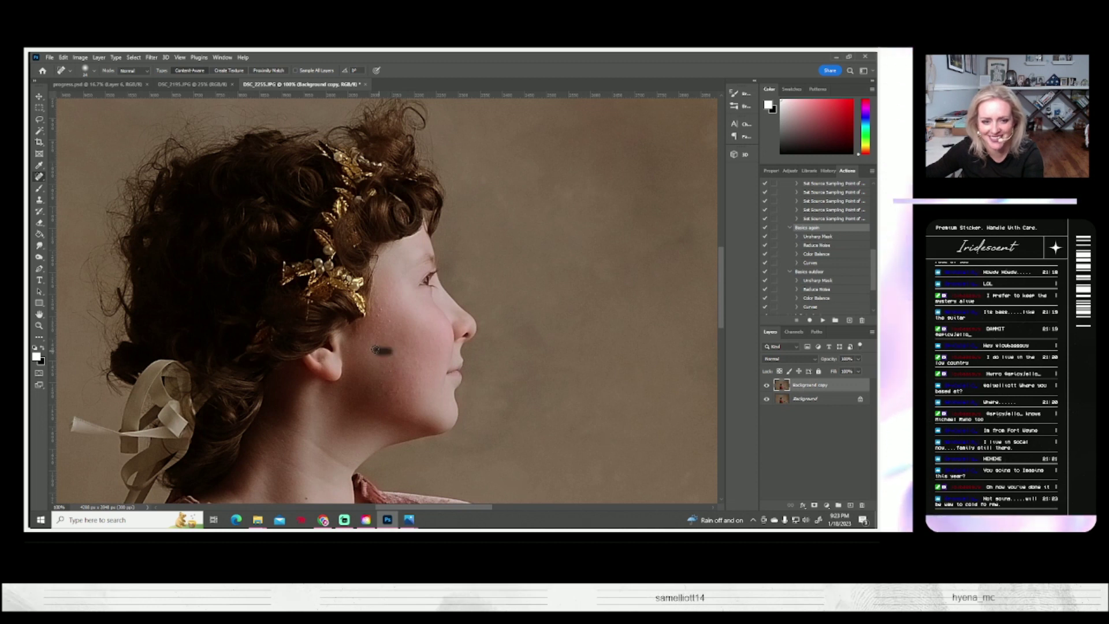
click(390, 320)
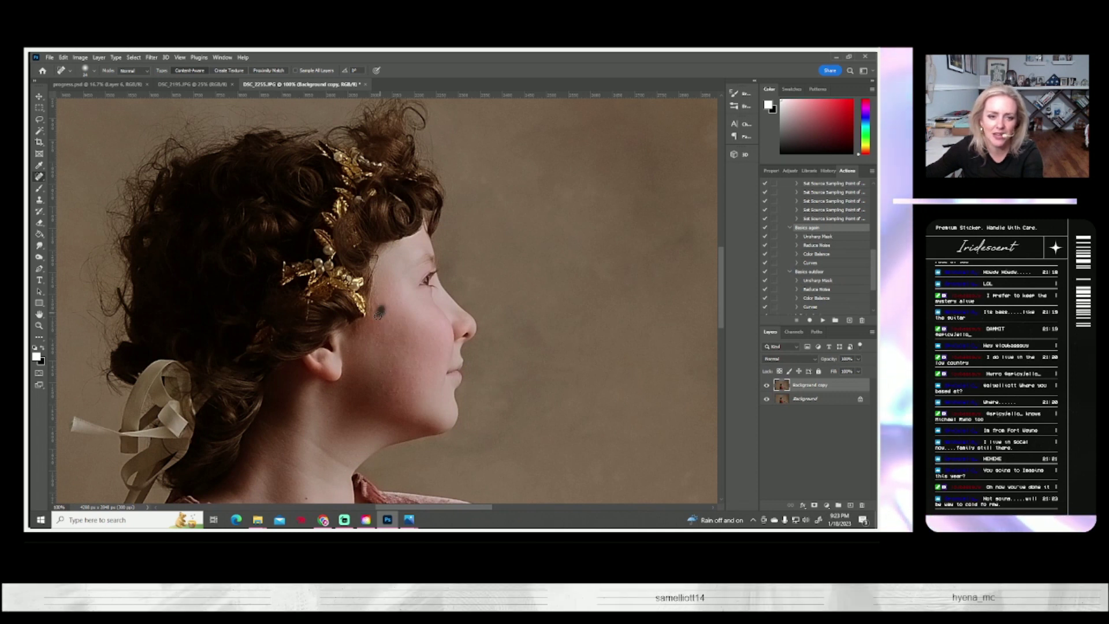
click(391, 372)
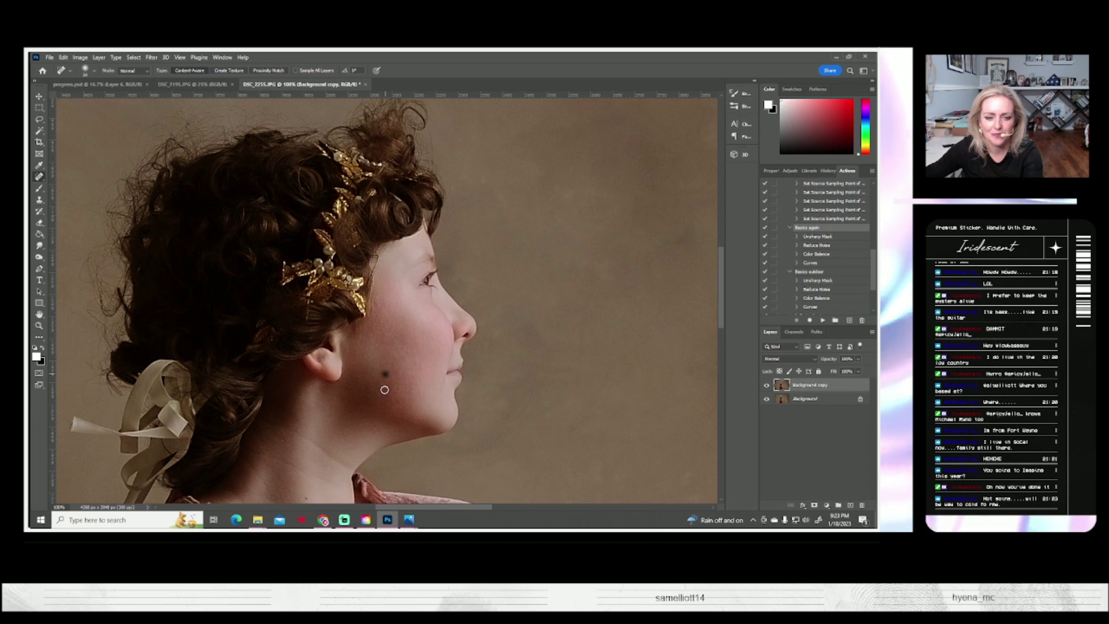
click(384, 387)
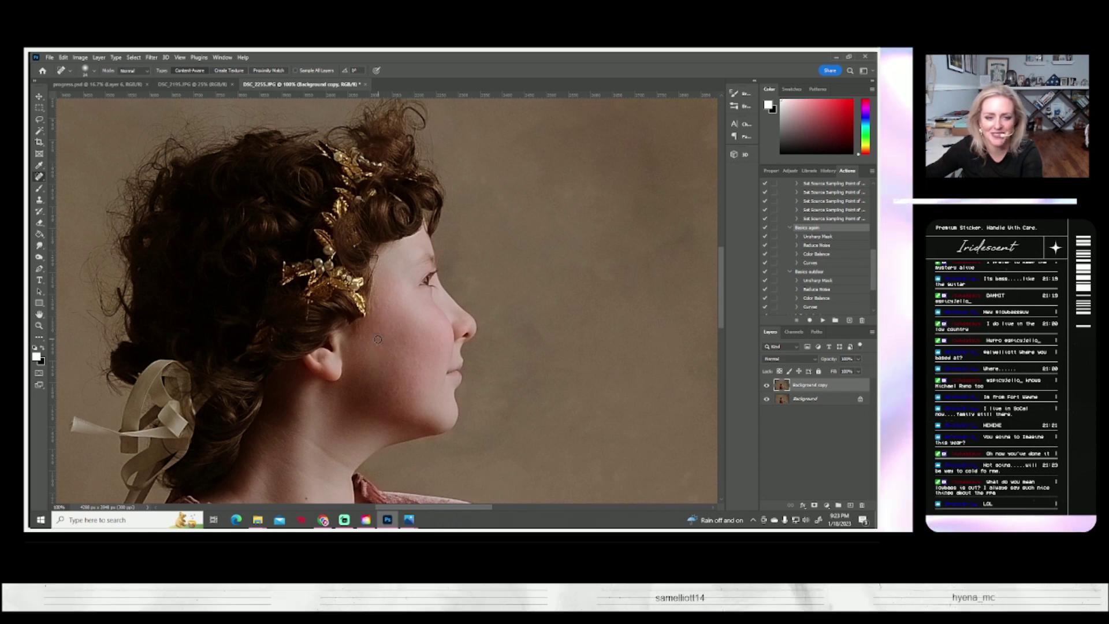
click(378, 340)
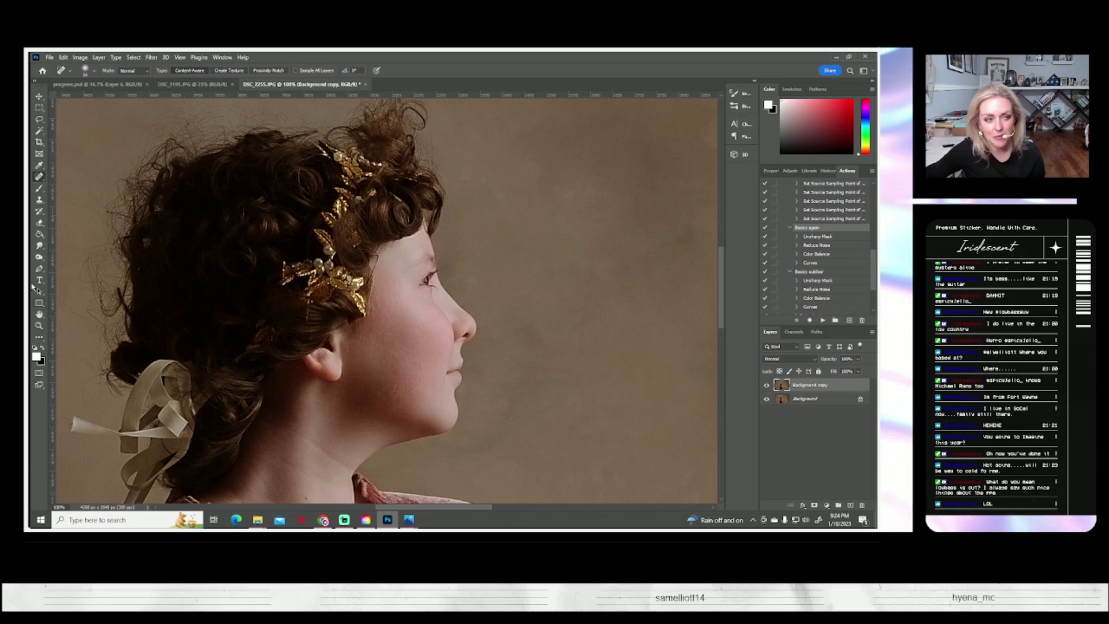
Switch to the Dodge/Burn tool on midtones and set its brush size
click(40, 258)
click(69, 264)
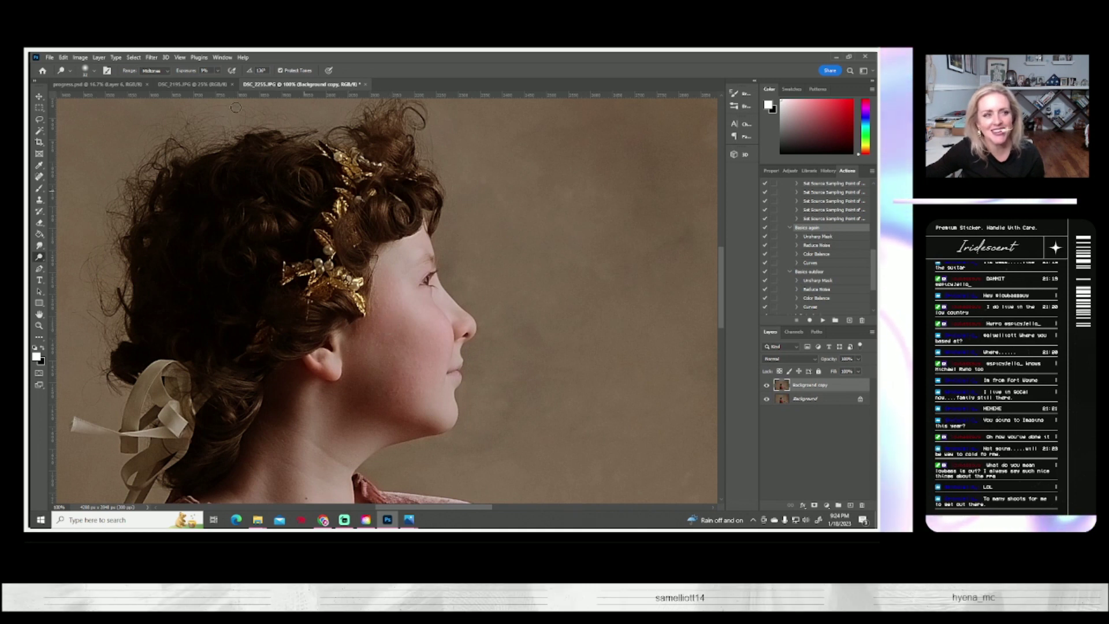
click(95, 71)
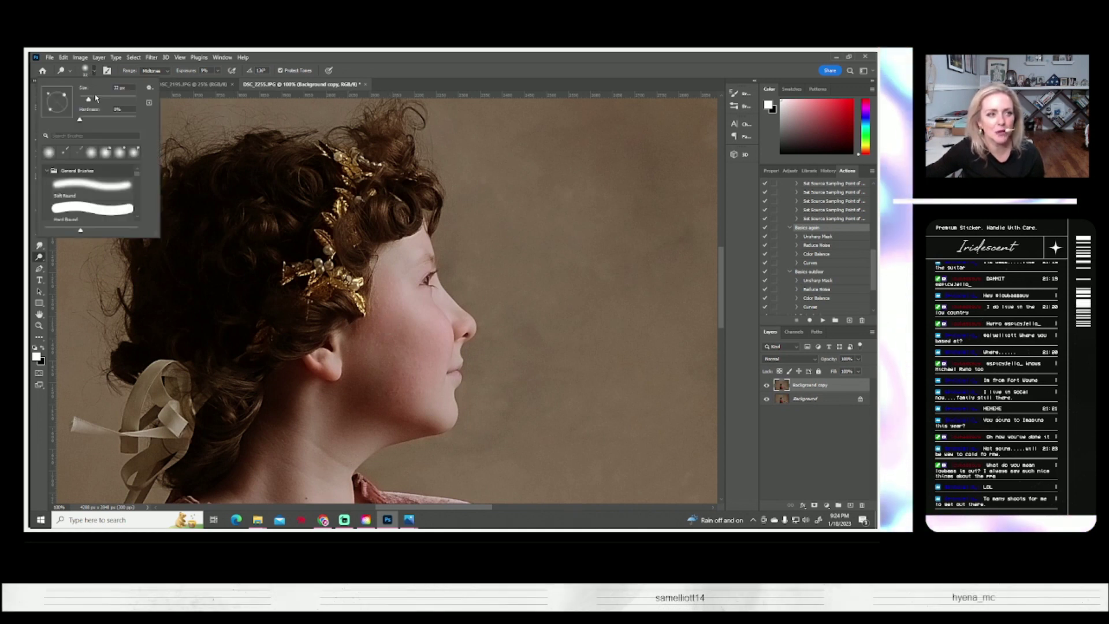
click(438, 341)
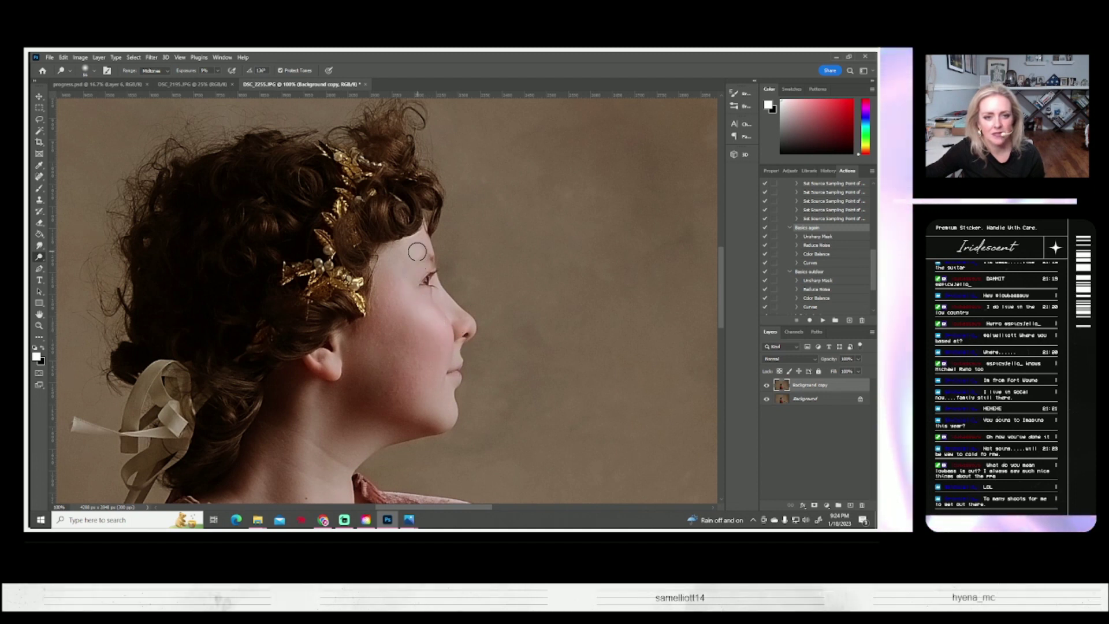
click(95, 71)
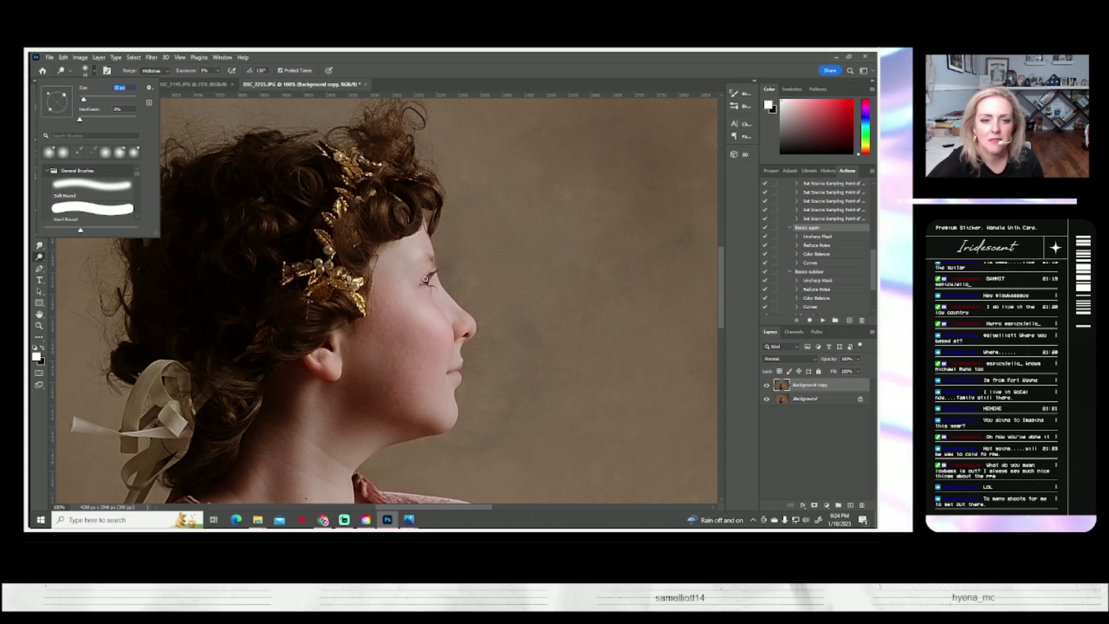
key(Return)
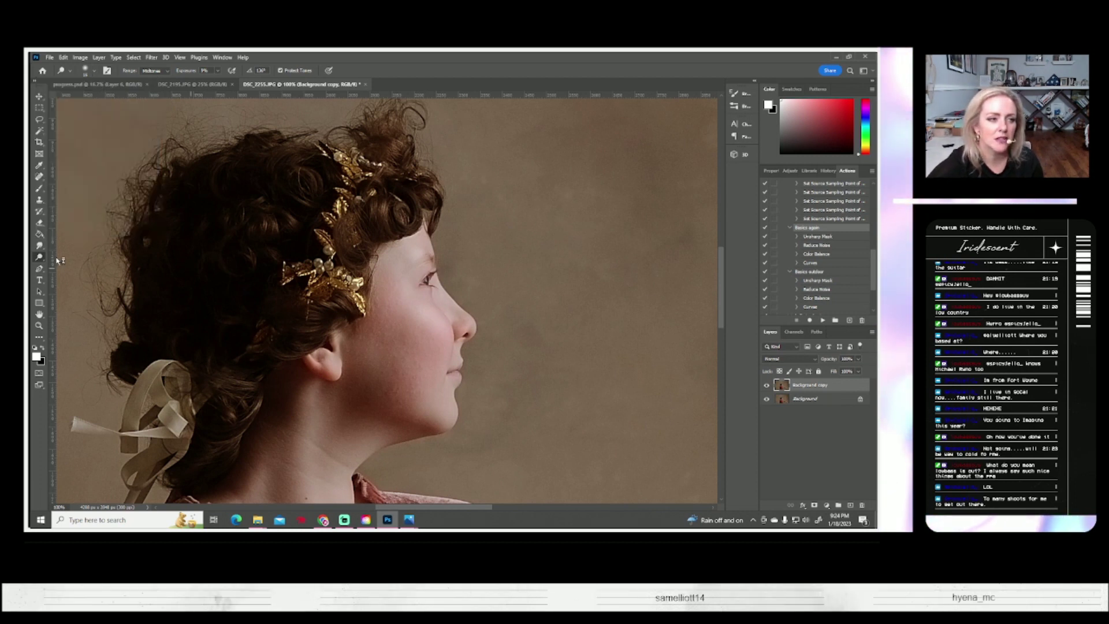
Pick a different toning tool and apply a new brush size
right_click(39, 257)
click(74, 257)
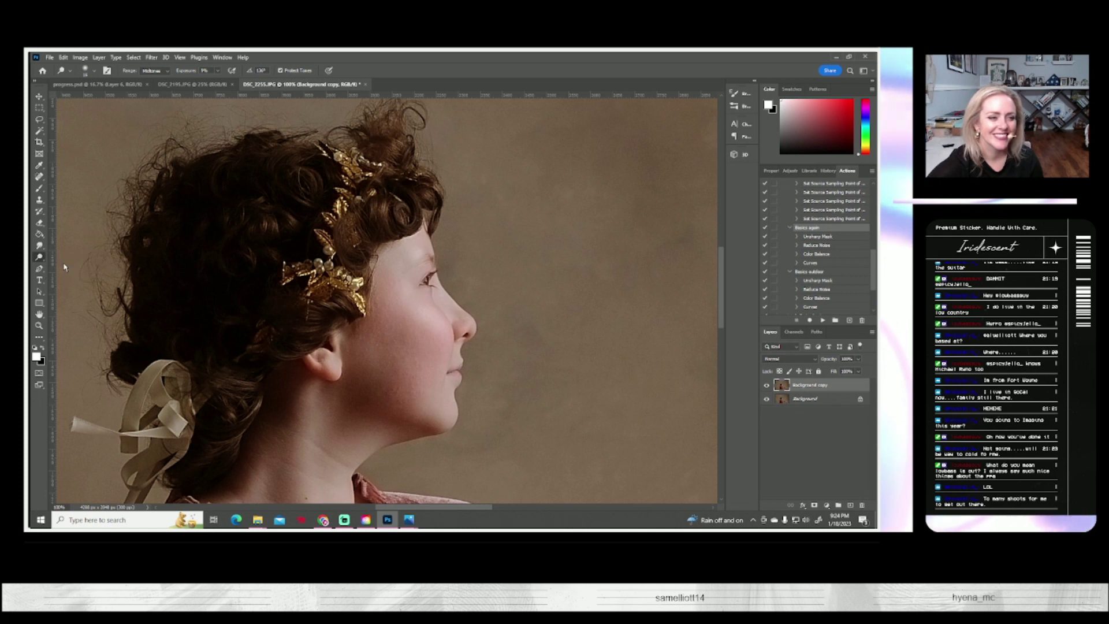
middle_click(90, 74)
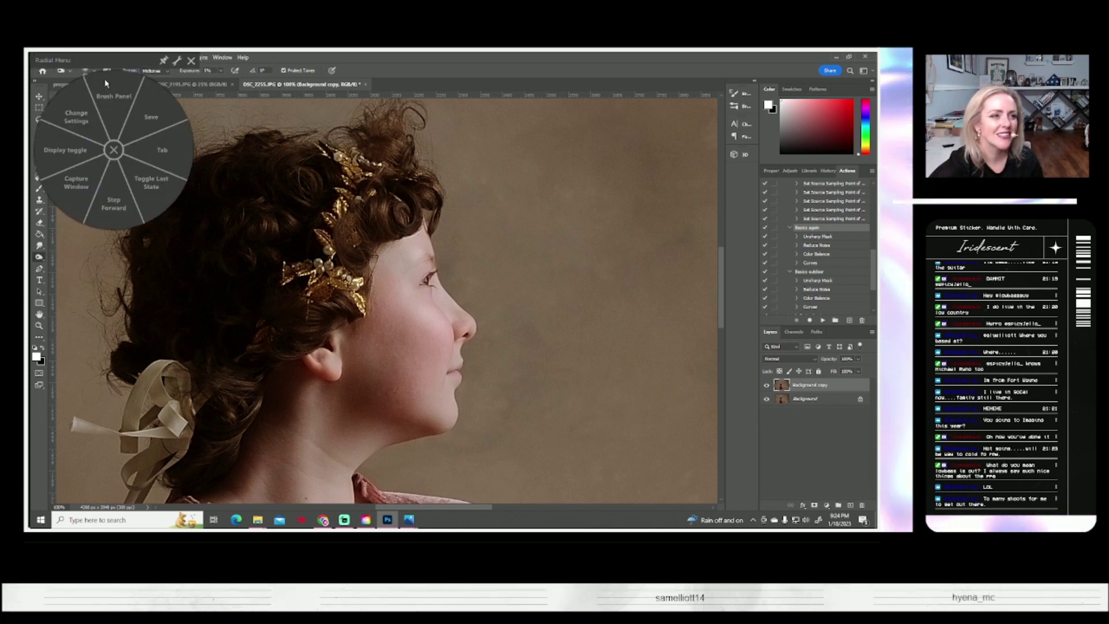
click(192, 61)
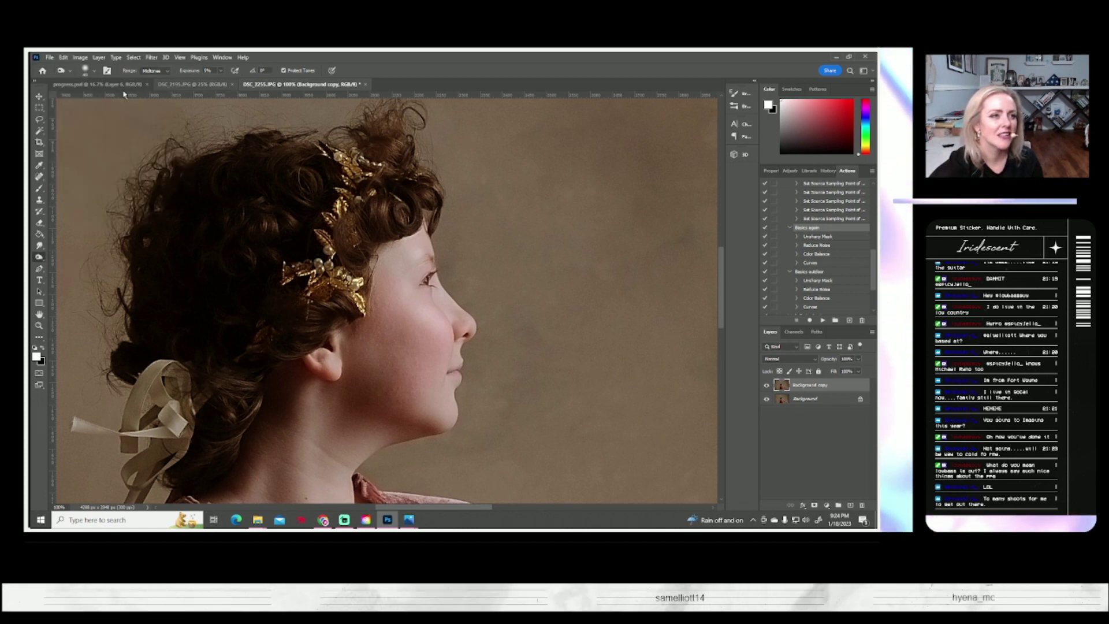
click(93, 74)
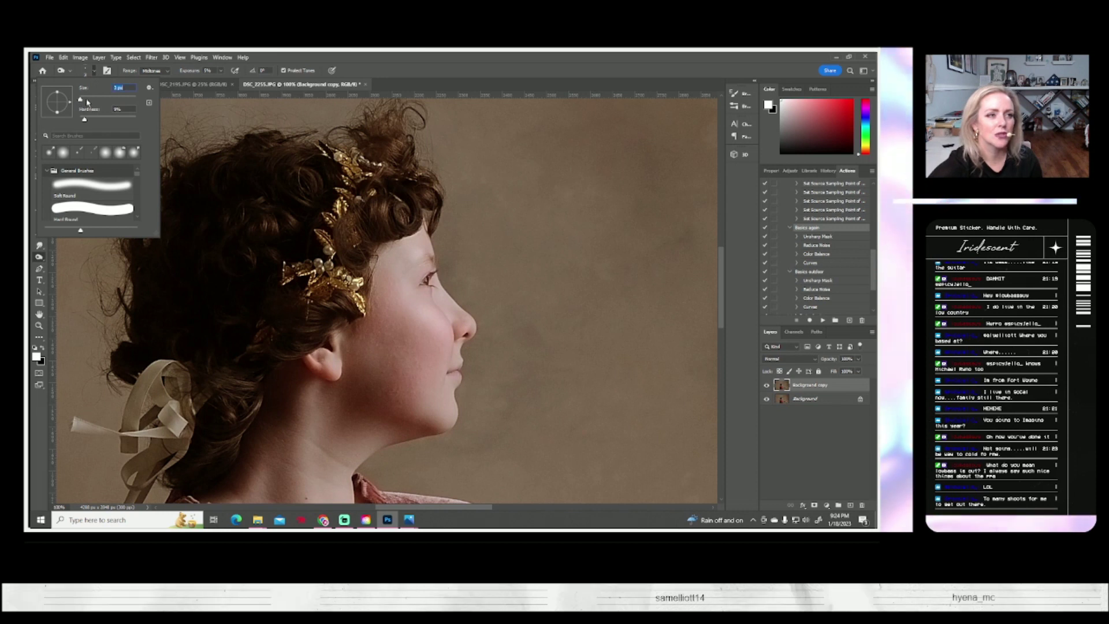
key(Return)
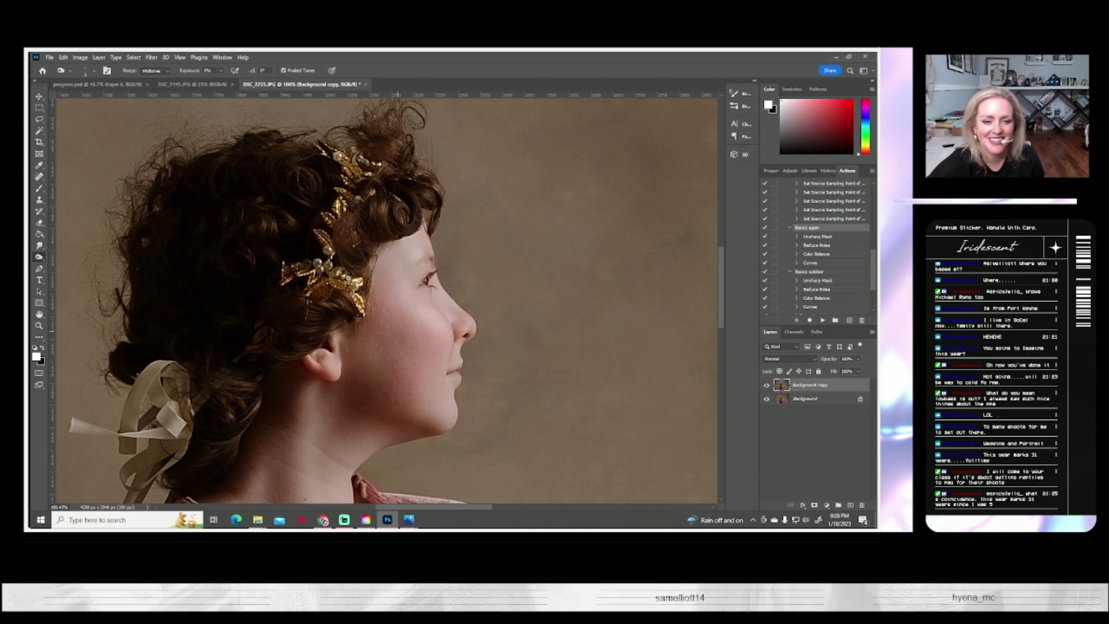
Move the view to the neck and dress and readjust the toning brush size
click(95, 71)
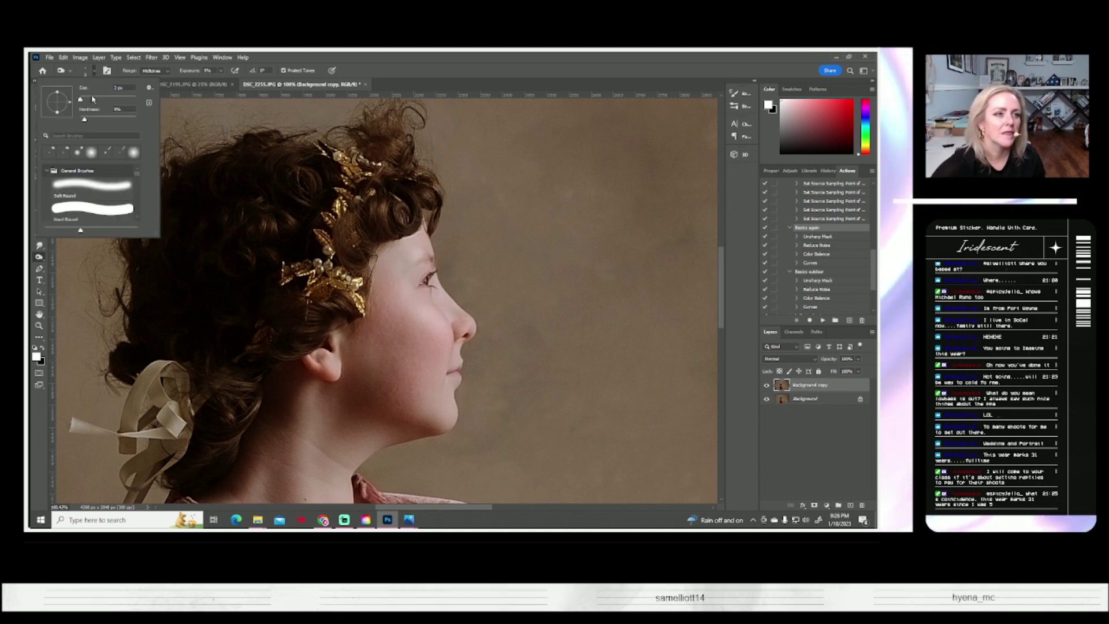
click(364, 317)
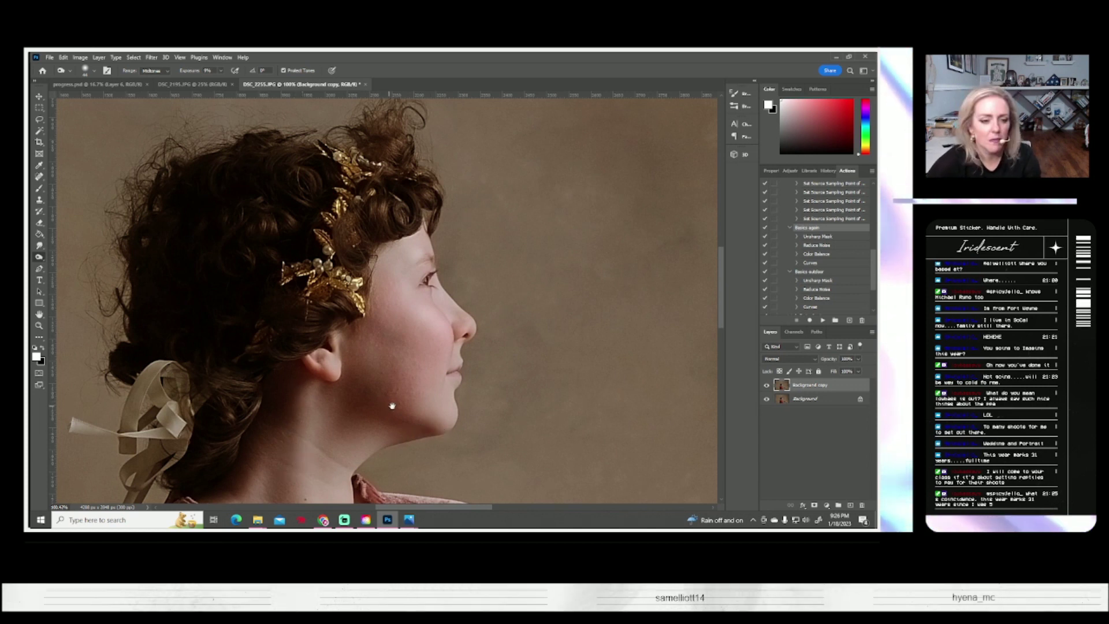
drag(392, 404, 390, 313)
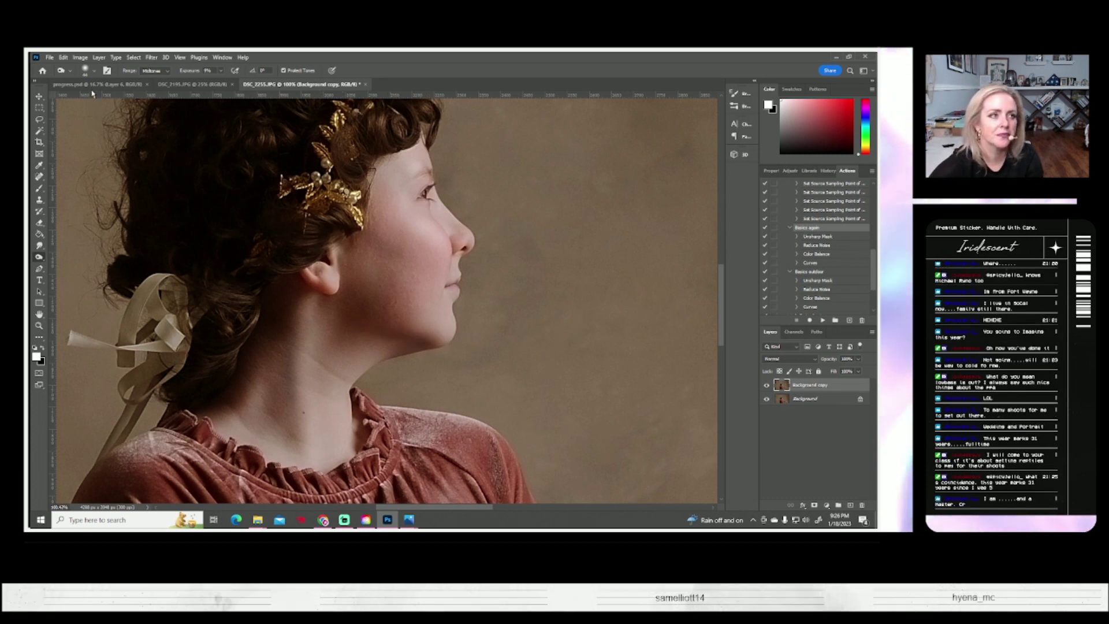
click(93, 71)
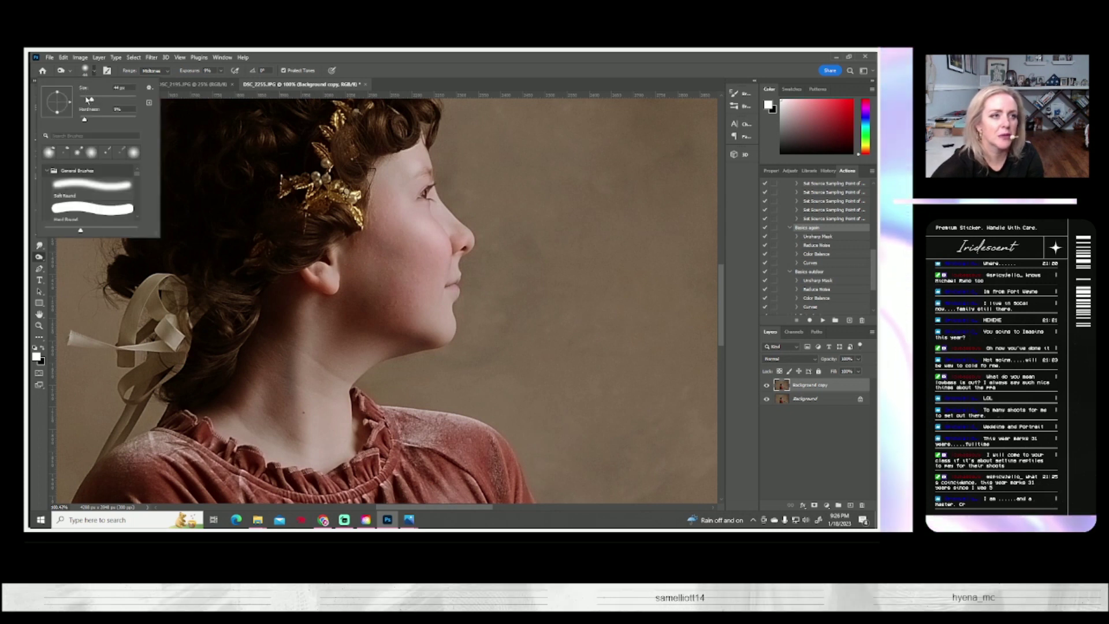
click(89, 99)
click(425, 207)
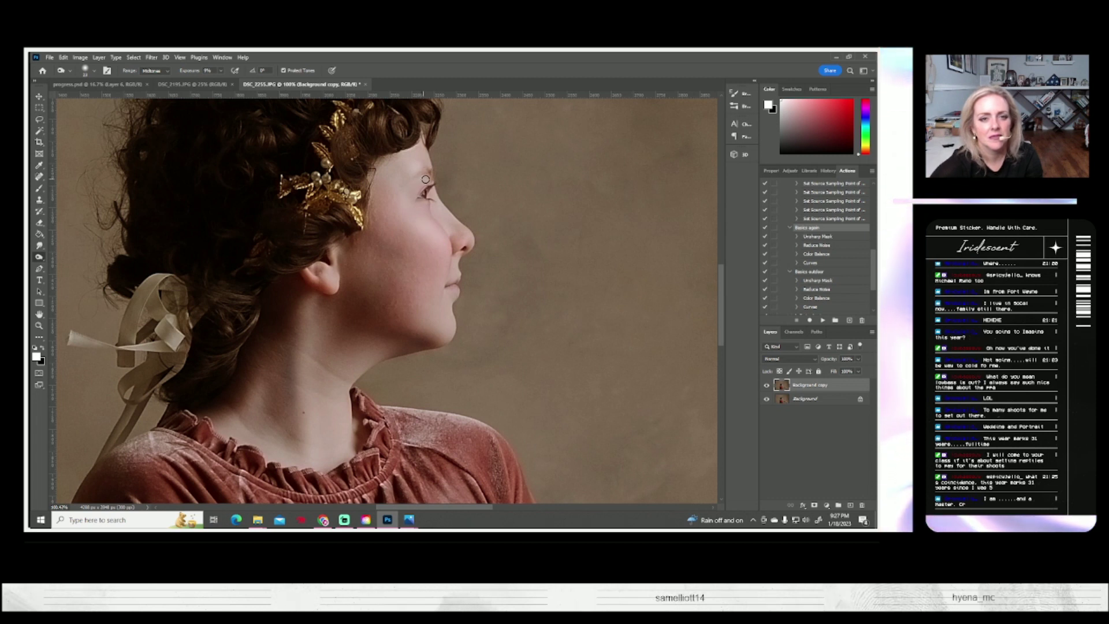
click(95, 71)
double_click(122, 87)
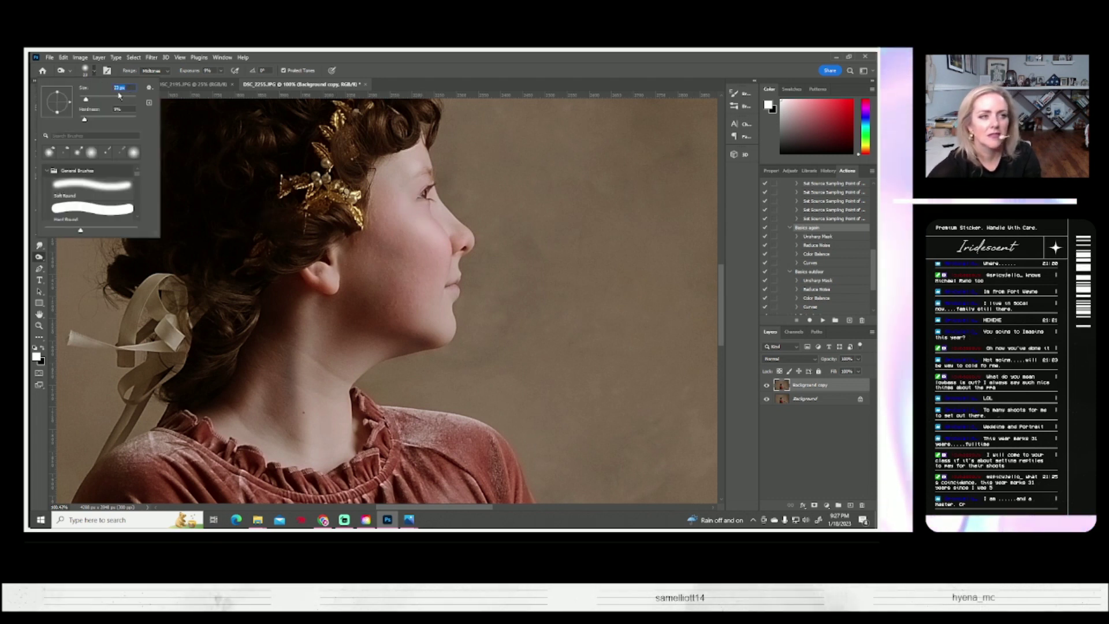
key(Return)
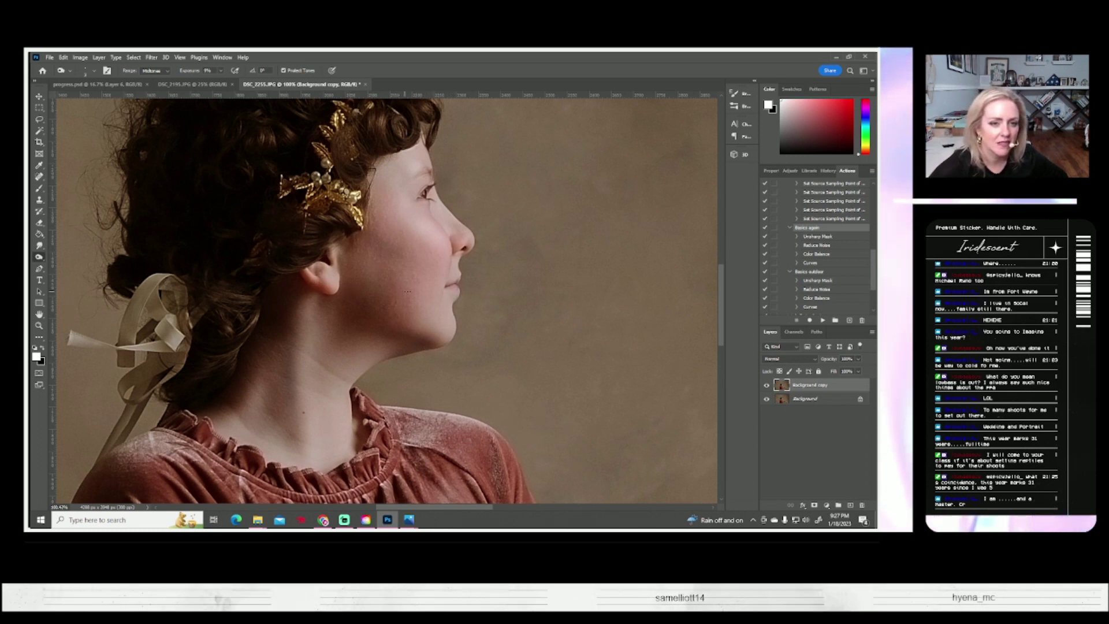
Fit the portrait on screen and flatten the image into one layer
click(39, 326)
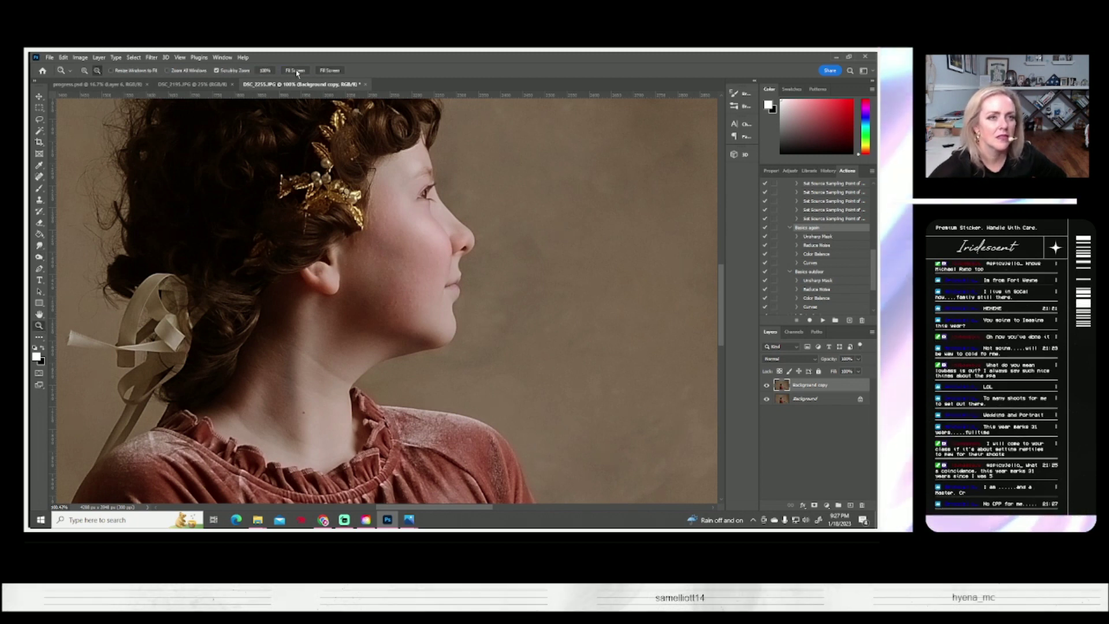
click(296, 71)
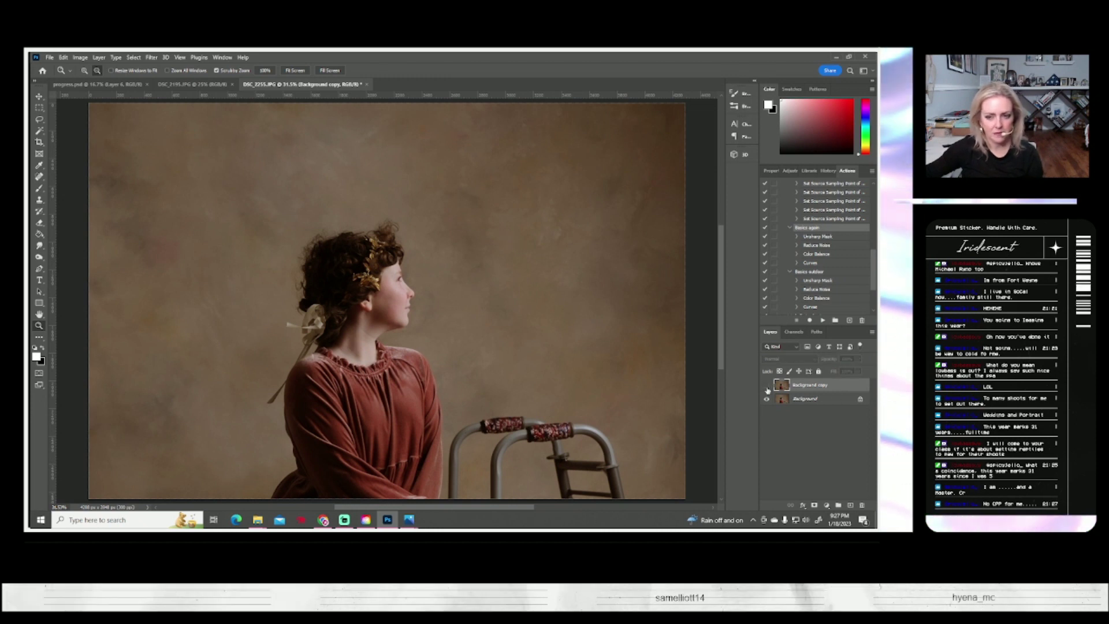
click(101, 58)
click(130, 404)
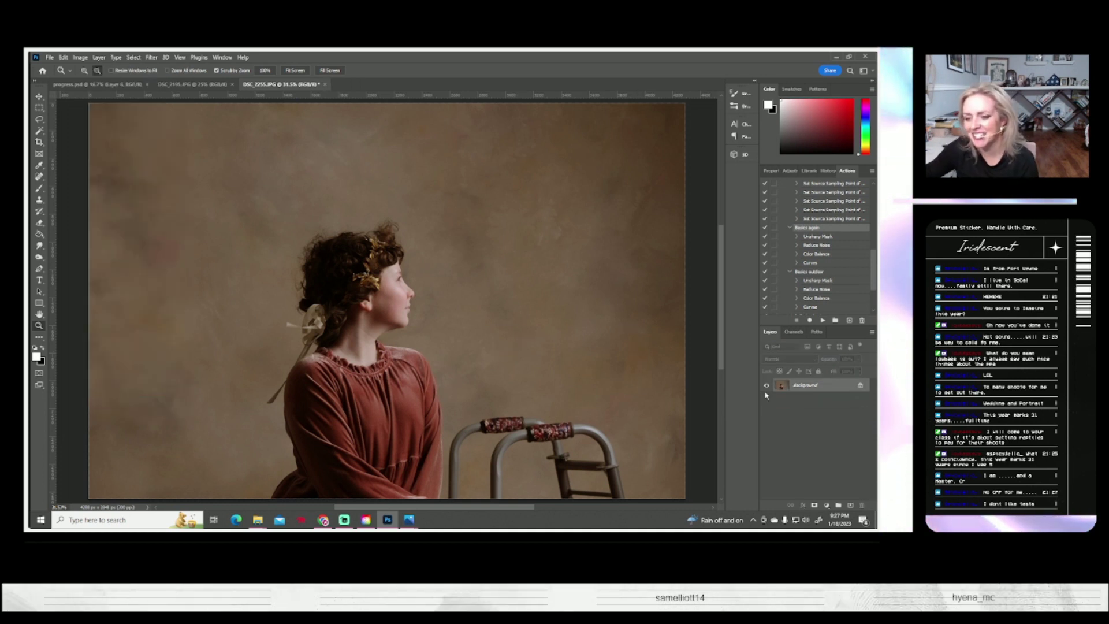
Duplicate the Background layer as Background copy
right_click(806, 386)
click(802, 407)
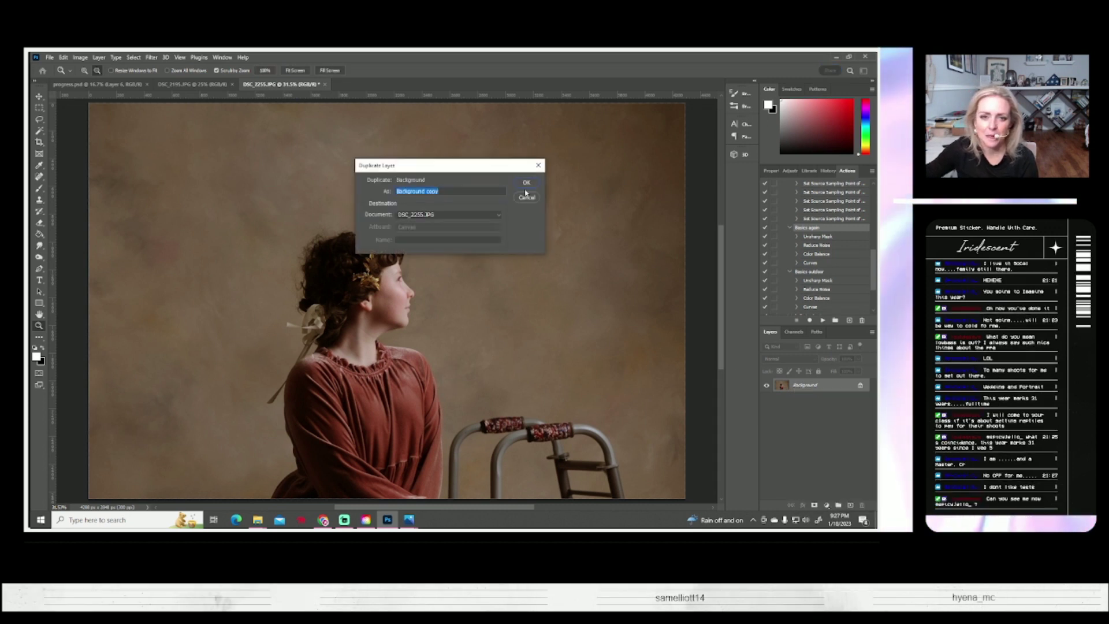
click(525, 183)
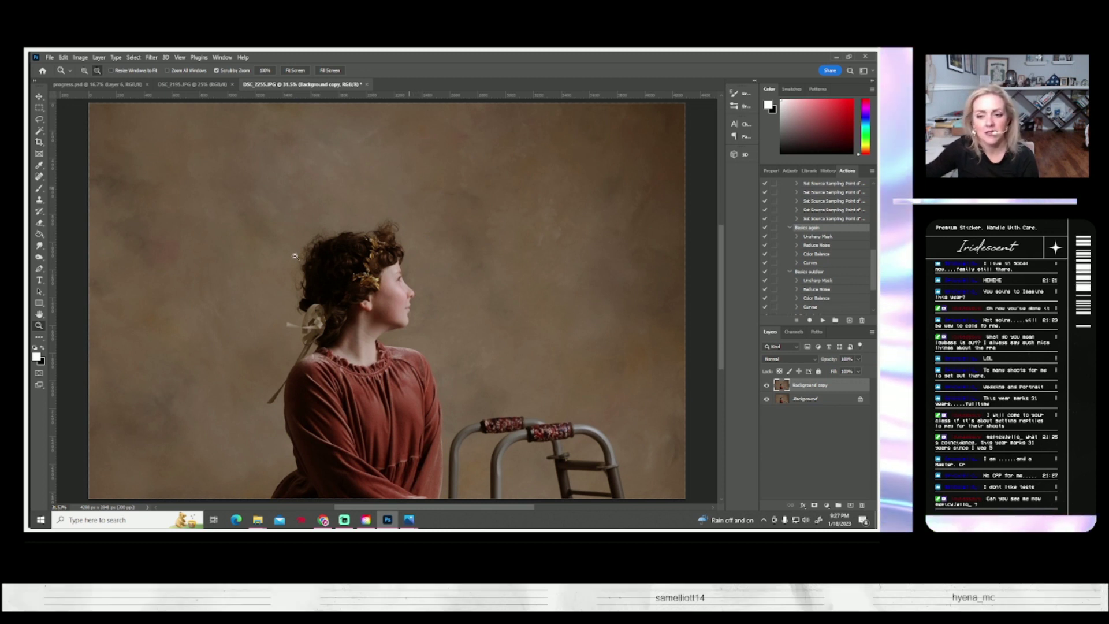
Darken the Background copy slightly with Brightness/Contrast
click(78, 57)
mouse_move(94, 80)
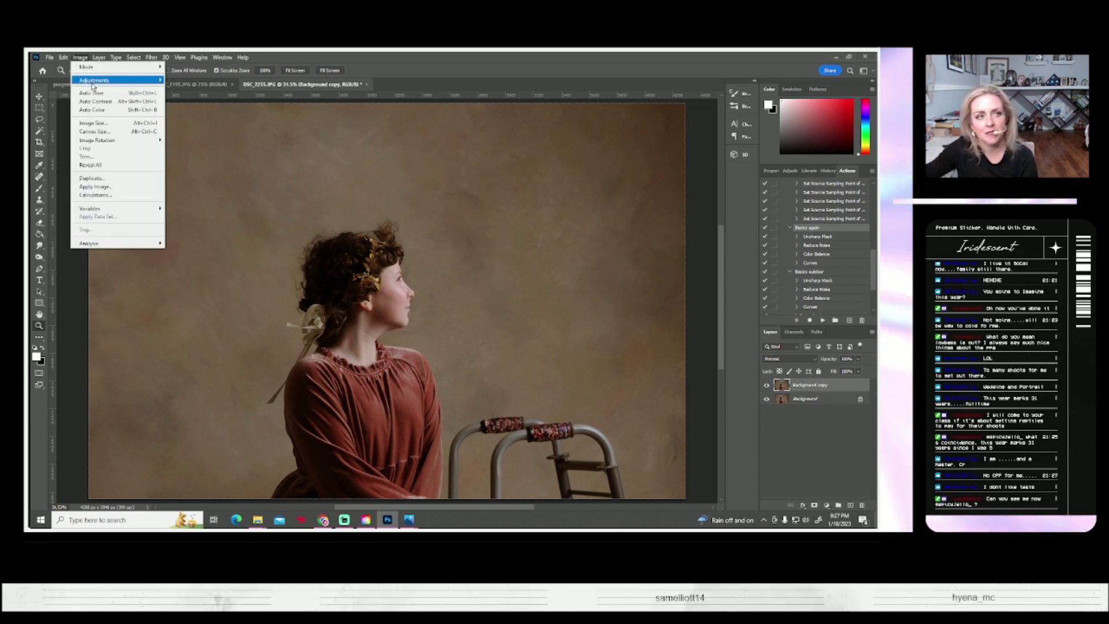
click(196, 80)
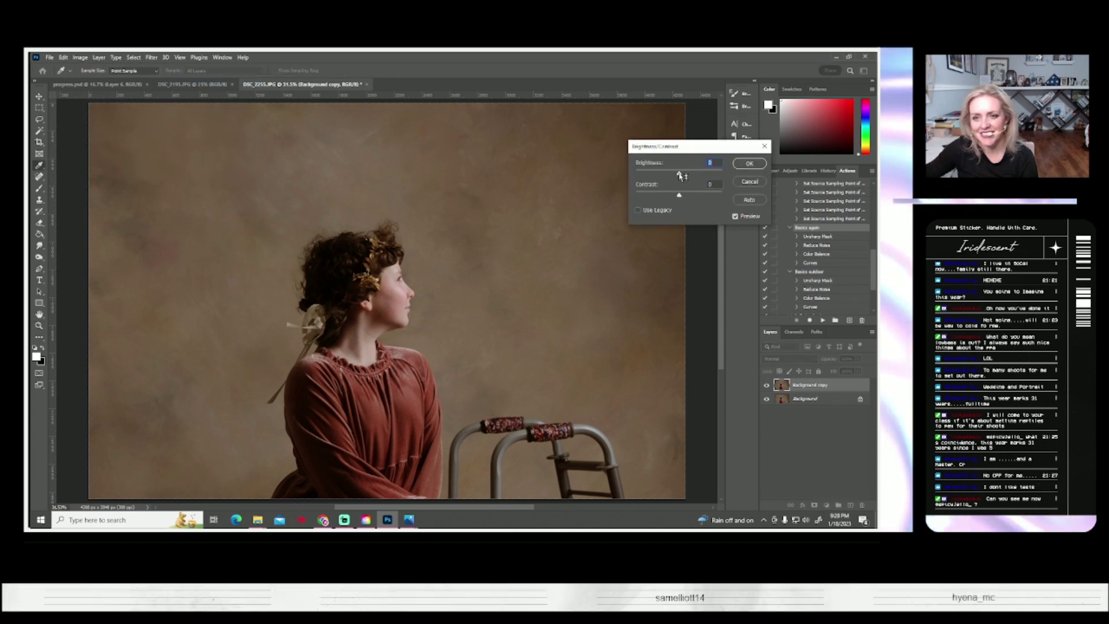
drag(679, 173, 663, 174)
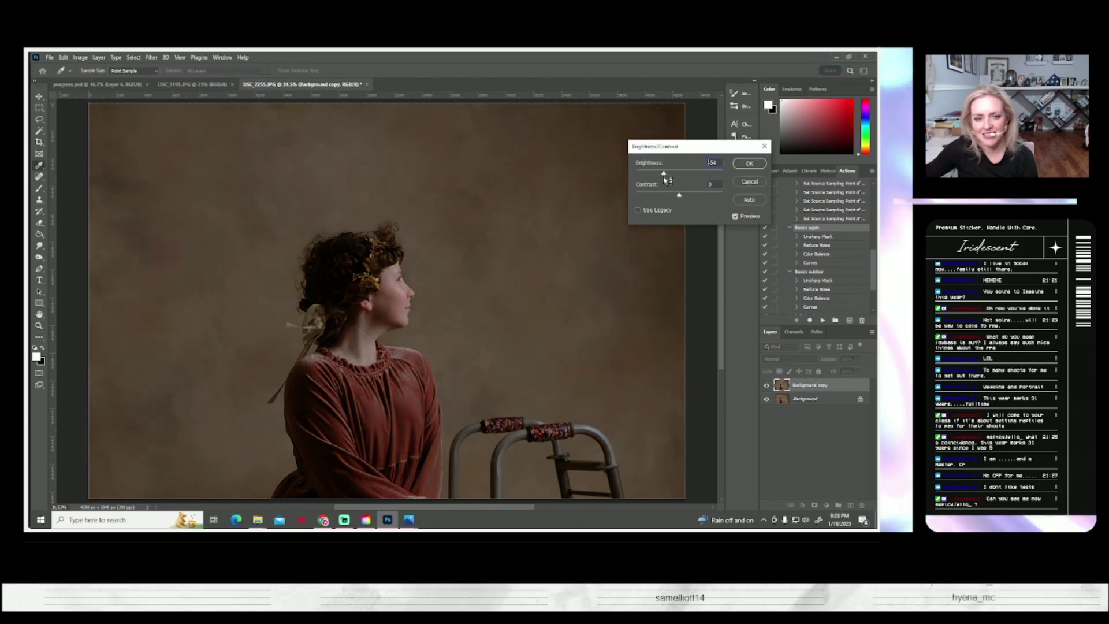
click(749, 164)
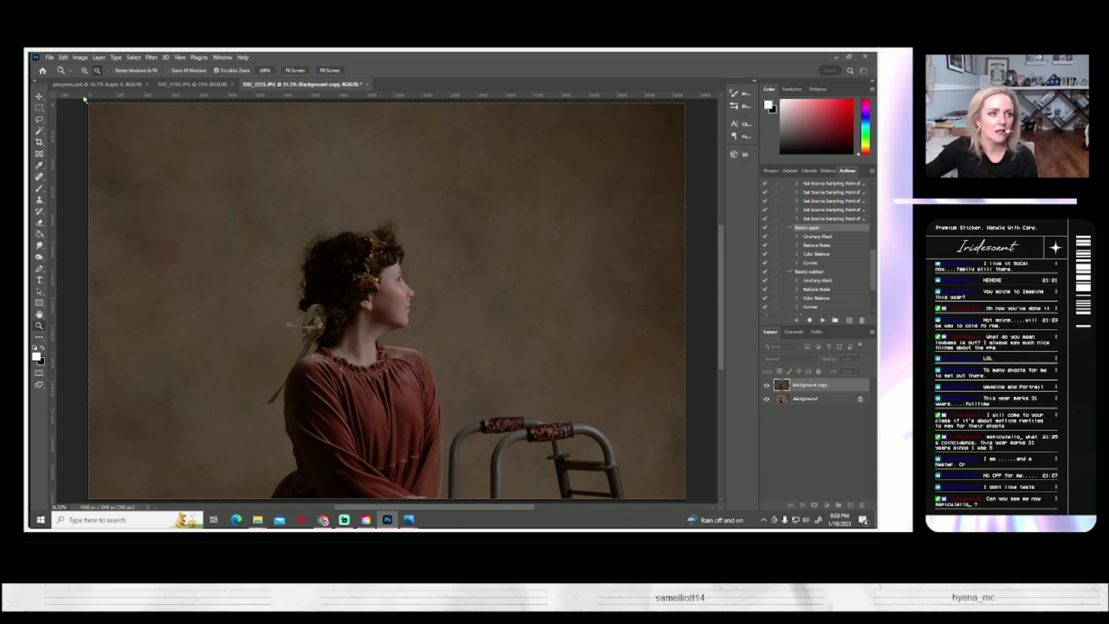
Warm the midtones with Color Balance: Cyan-Red +16, Yellow-Blue -13
key(z)
click(84, 58)
click(83, 57)
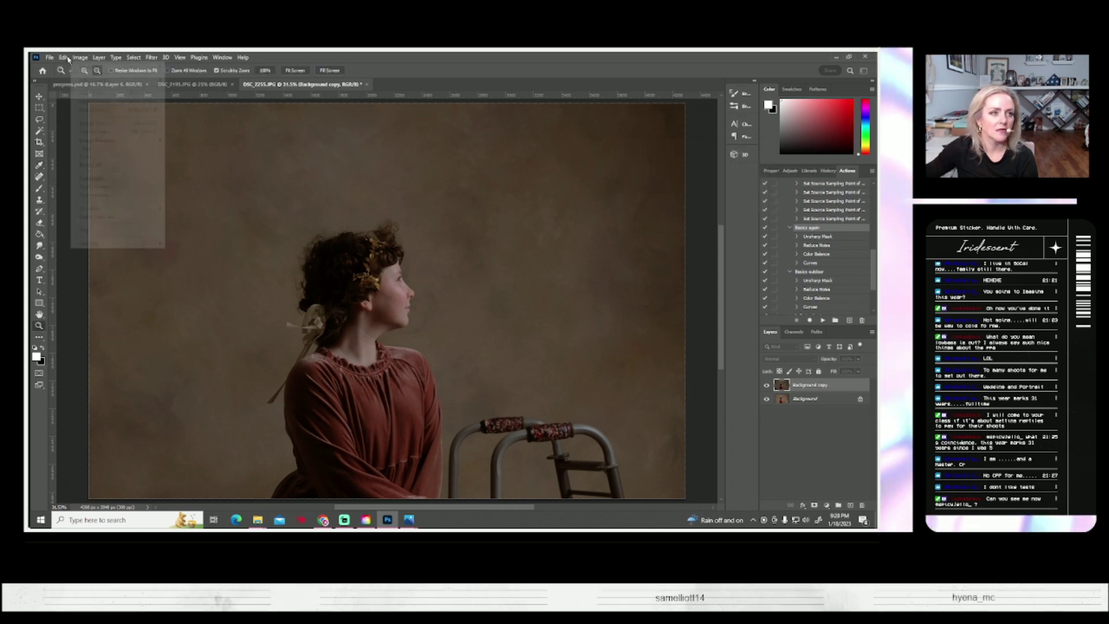
click(102, 57)
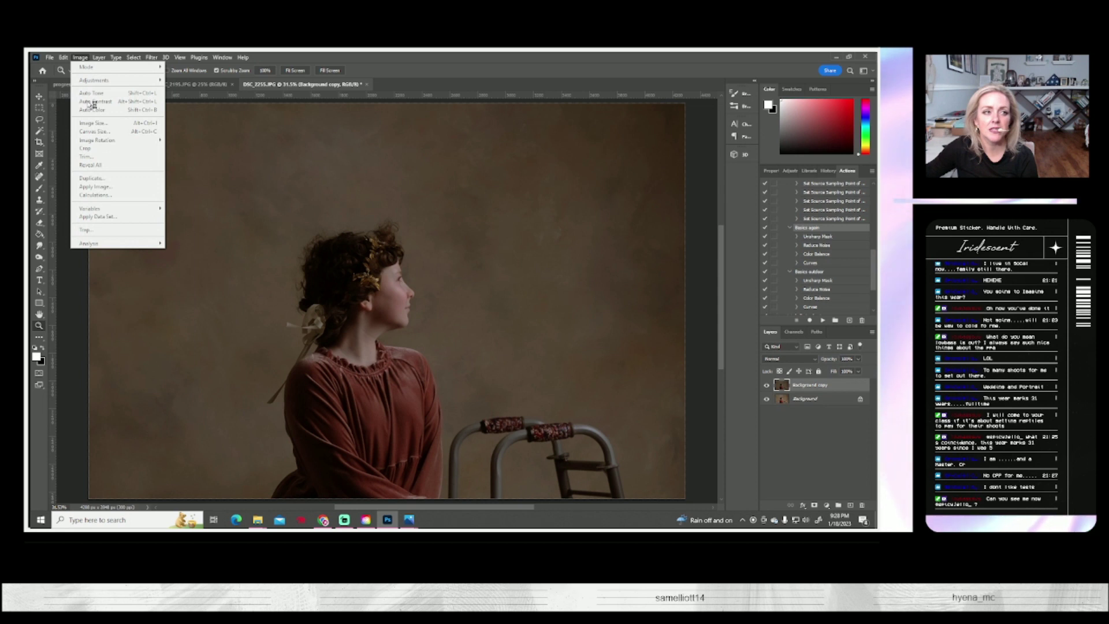
click(83, 58)
click(84, 57)
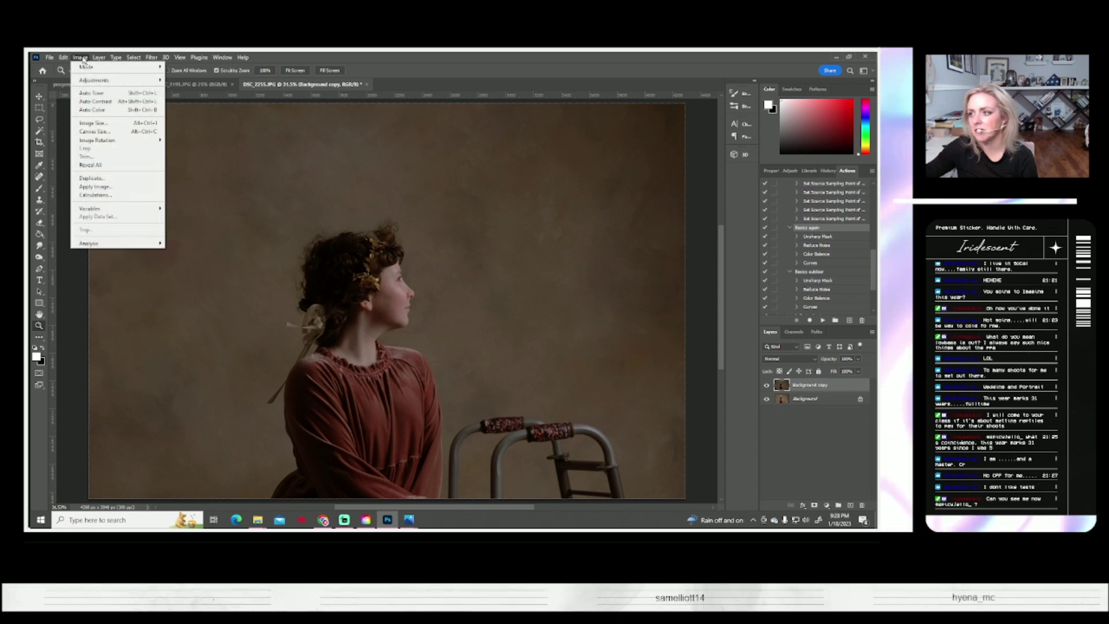
mouse_move(96, 80)
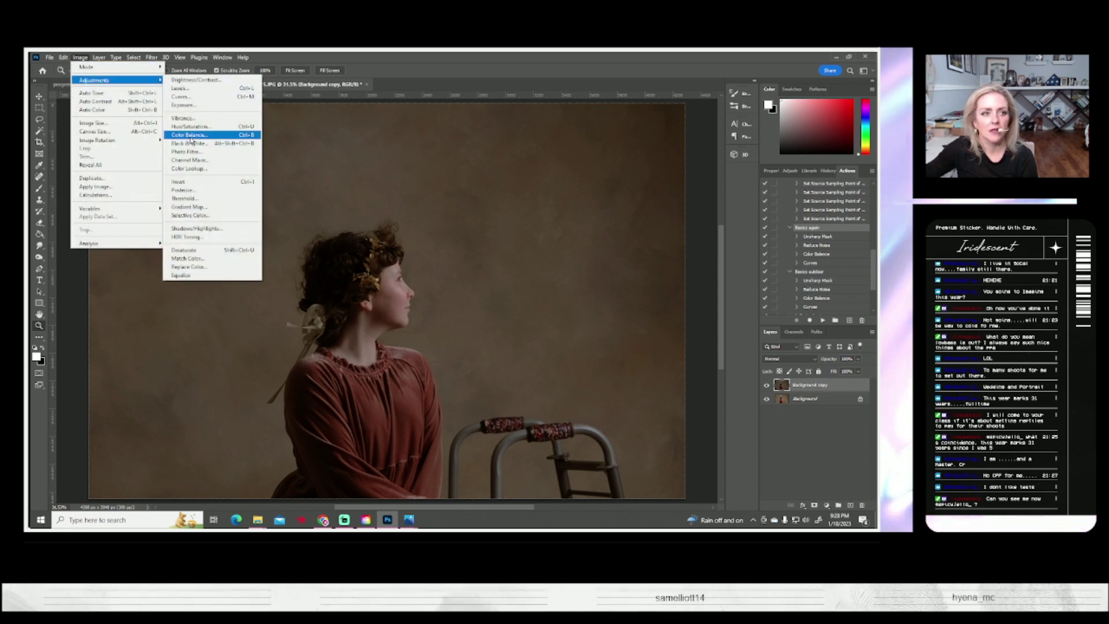
click(213, 139)
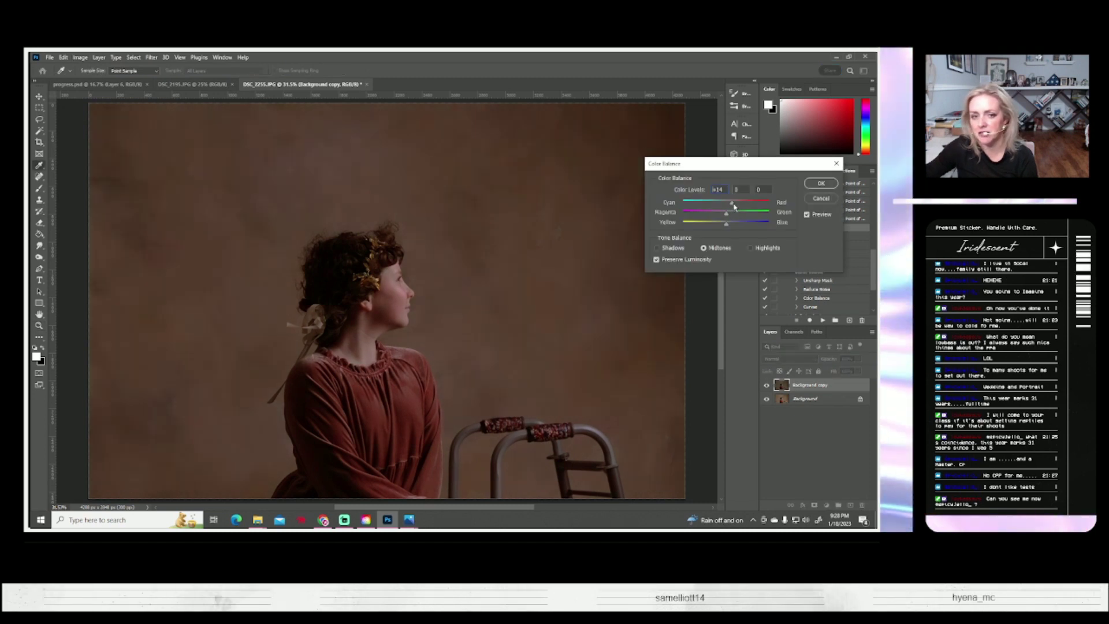
drag(734, 205, 734, 205)
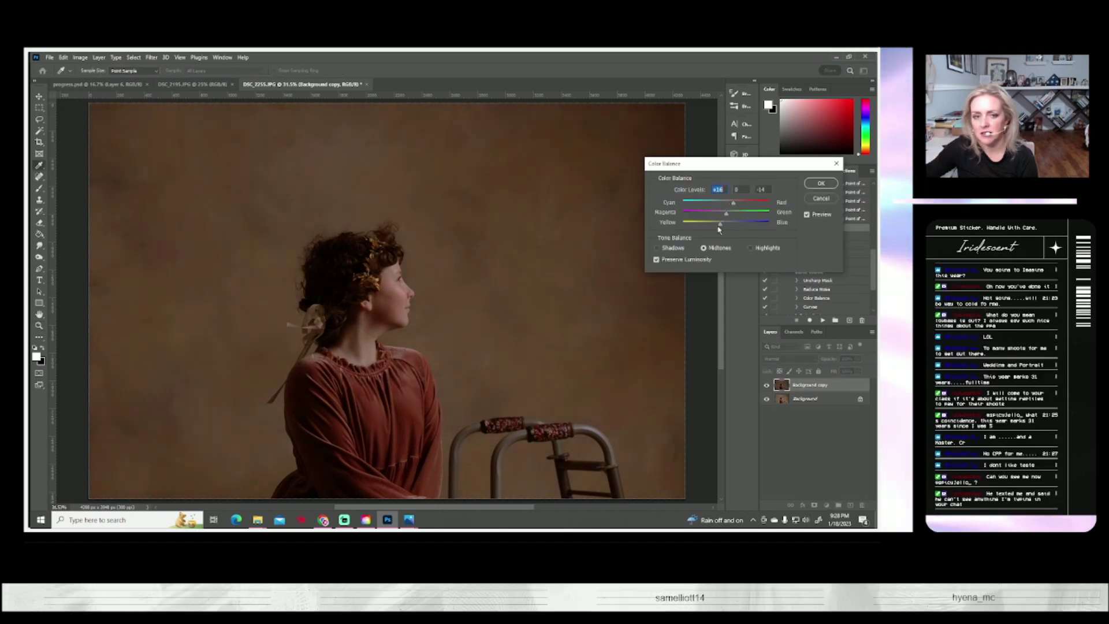
click(822, 185)
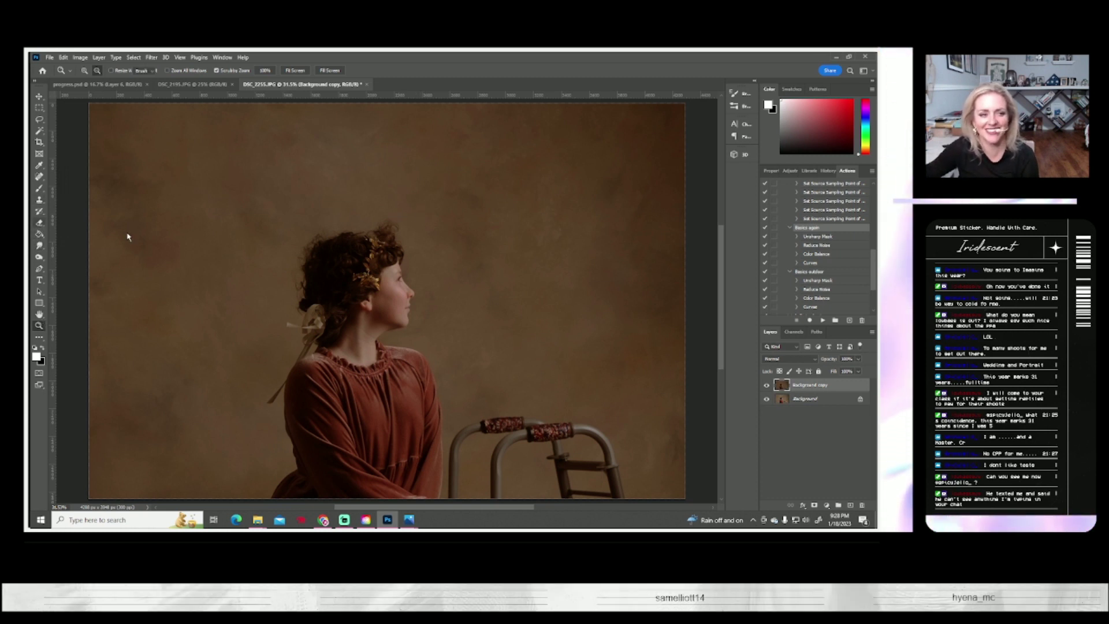
Set up a large Eraser at 50% opacity, then toggle the top layer to compare
right_click(39, 223)
click(77, 223)
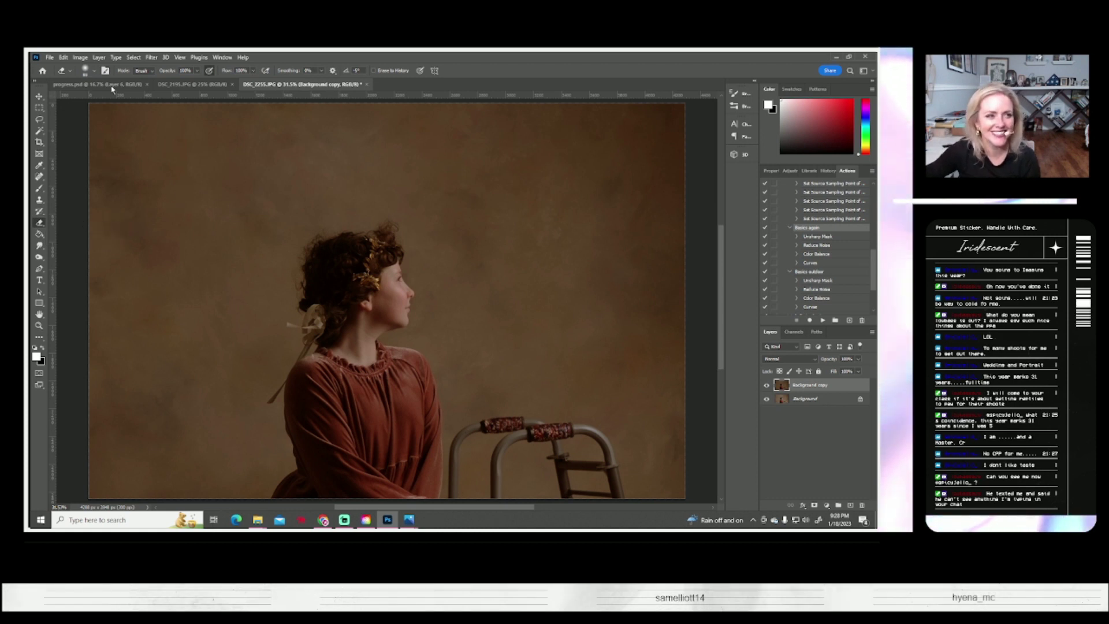
click(95, 72)
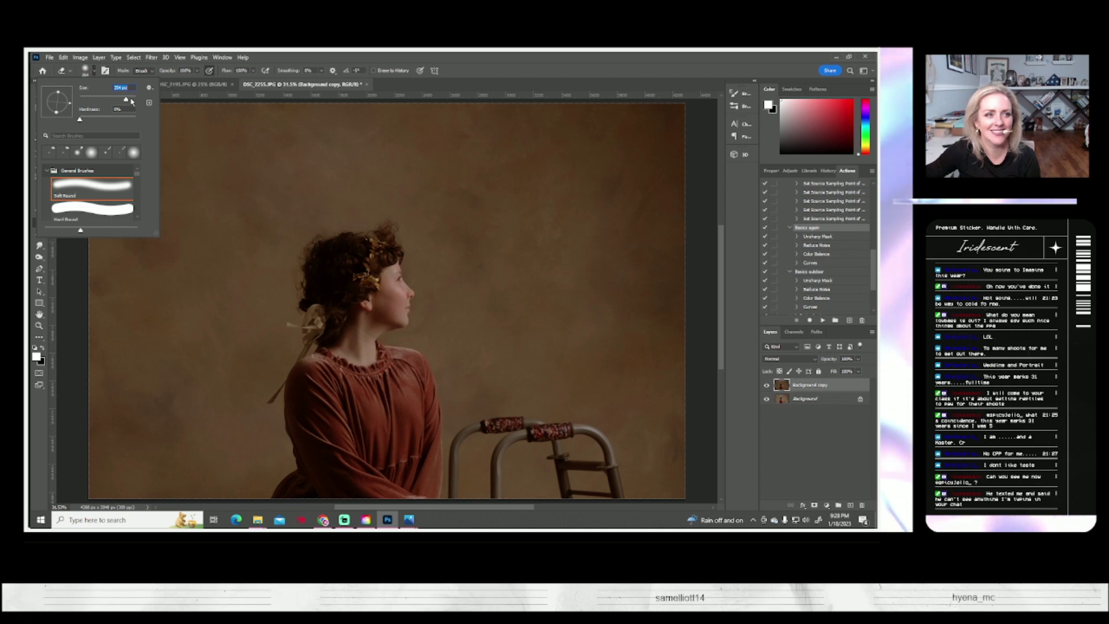
drag(132, 100, 176, 82)
click(196, 71)
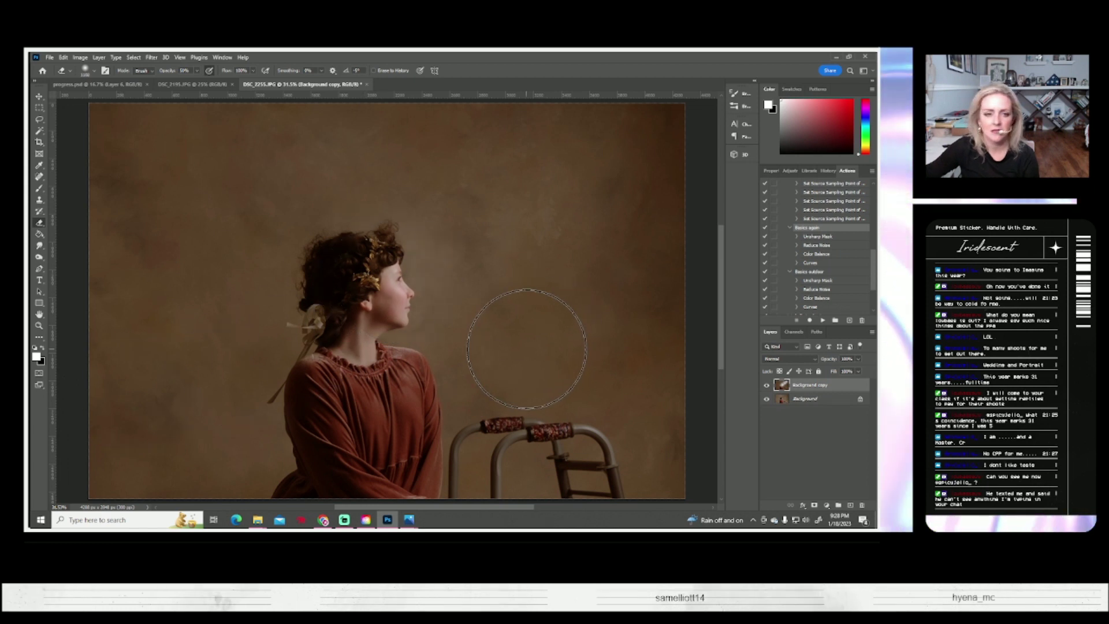
click(768, 385)
click(767, 386)
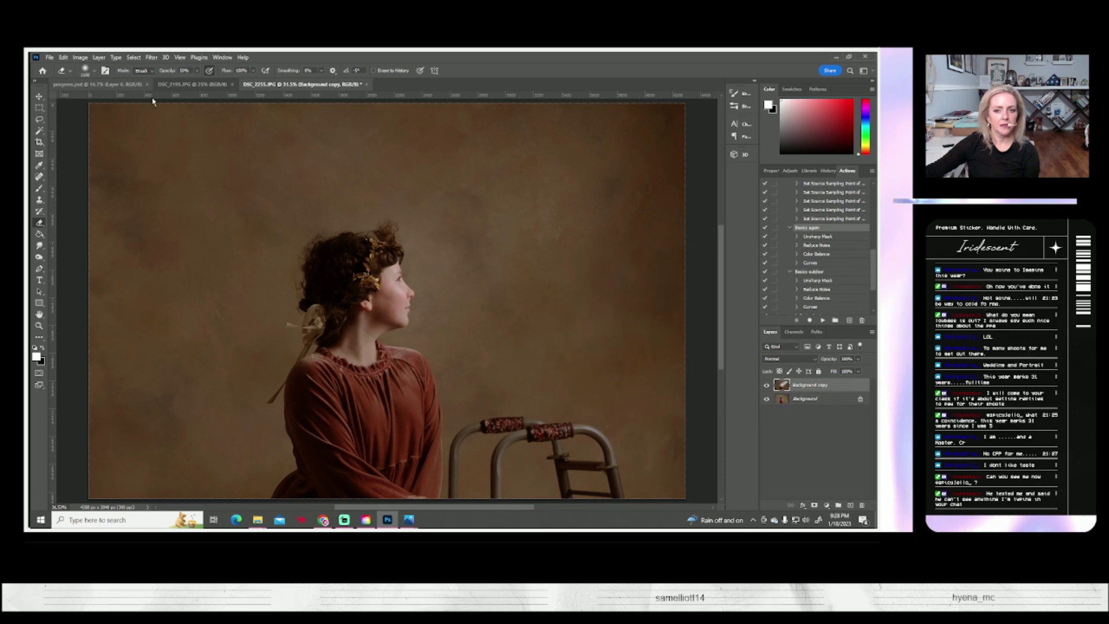
Flatten the layers, save as JPEG, and start duplicating Background
click(99, 57)
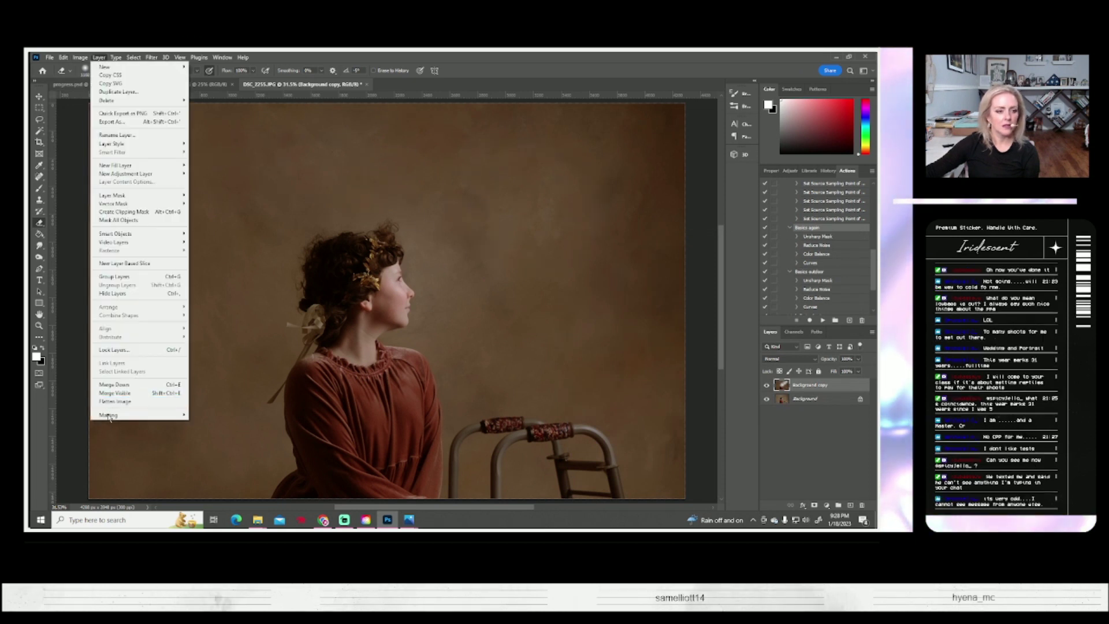
click(130, 401)
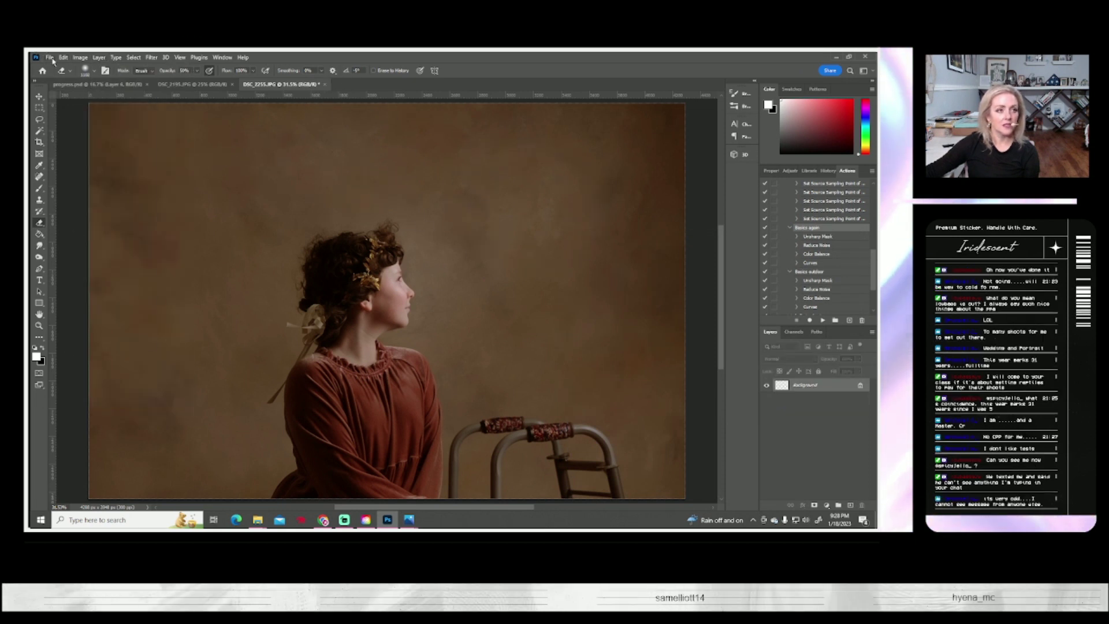
click(49, 57)
click(69, 165)
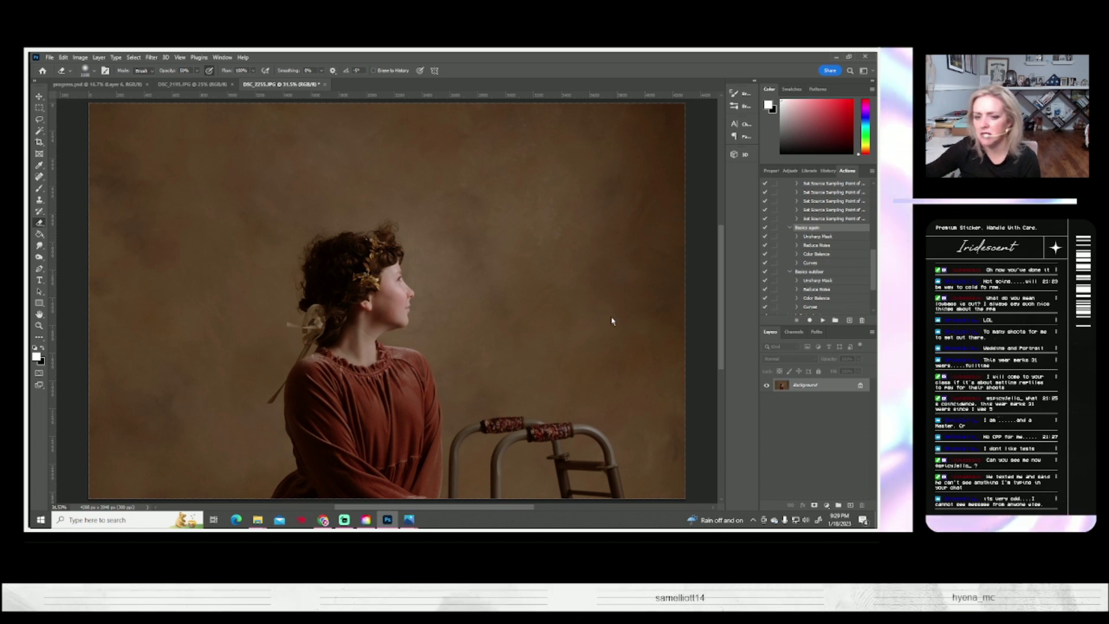
key(ctrl+s)
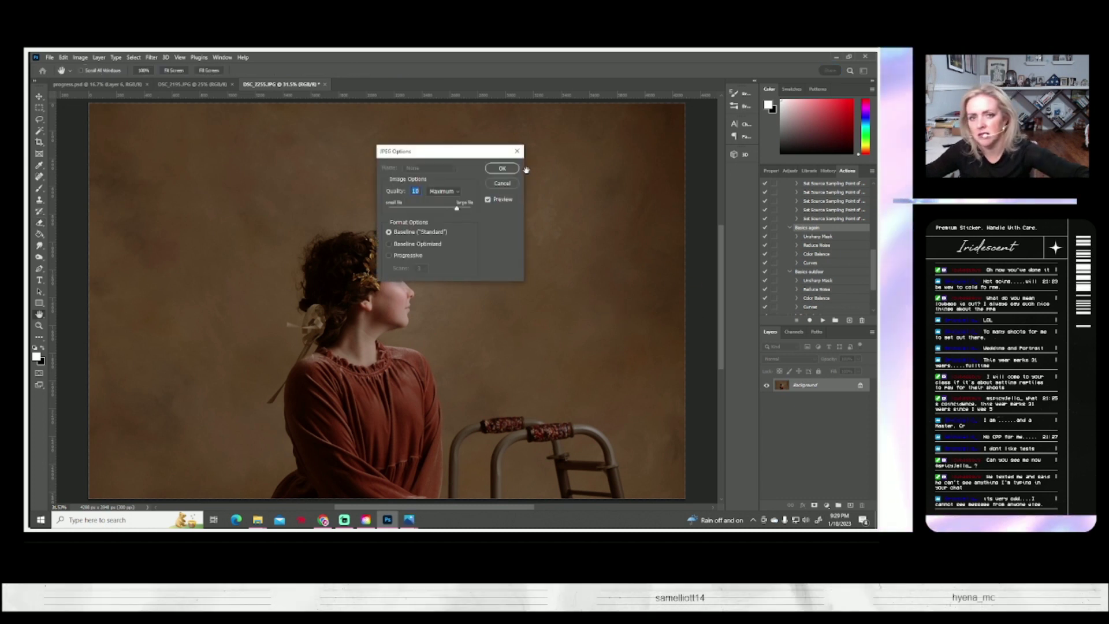
click(504, 170)
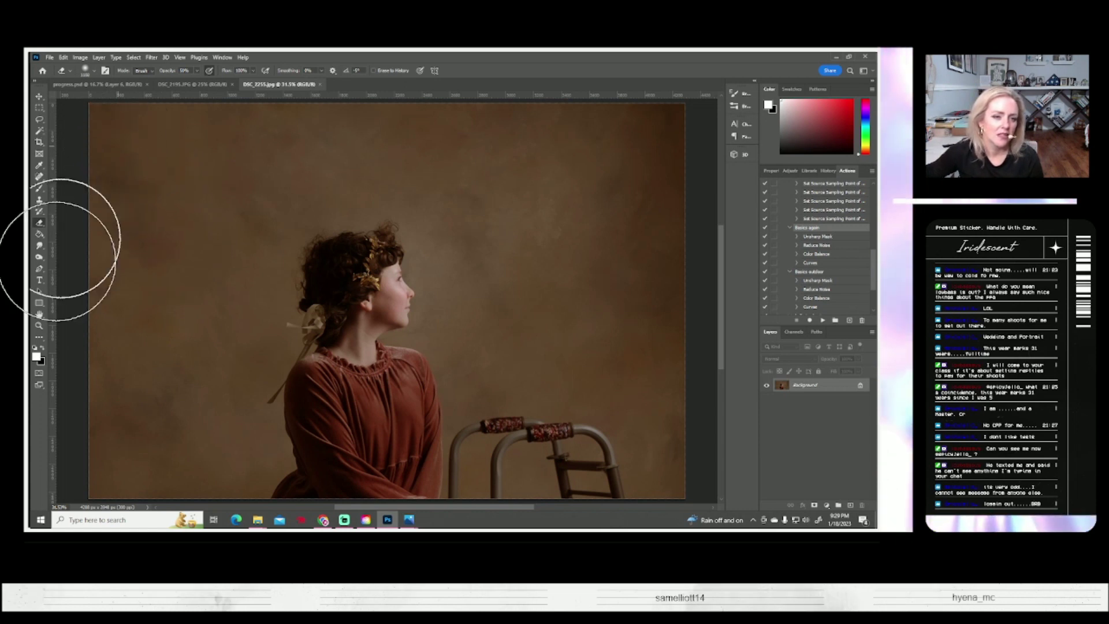
right_click(806, 384)
click(673, 373)
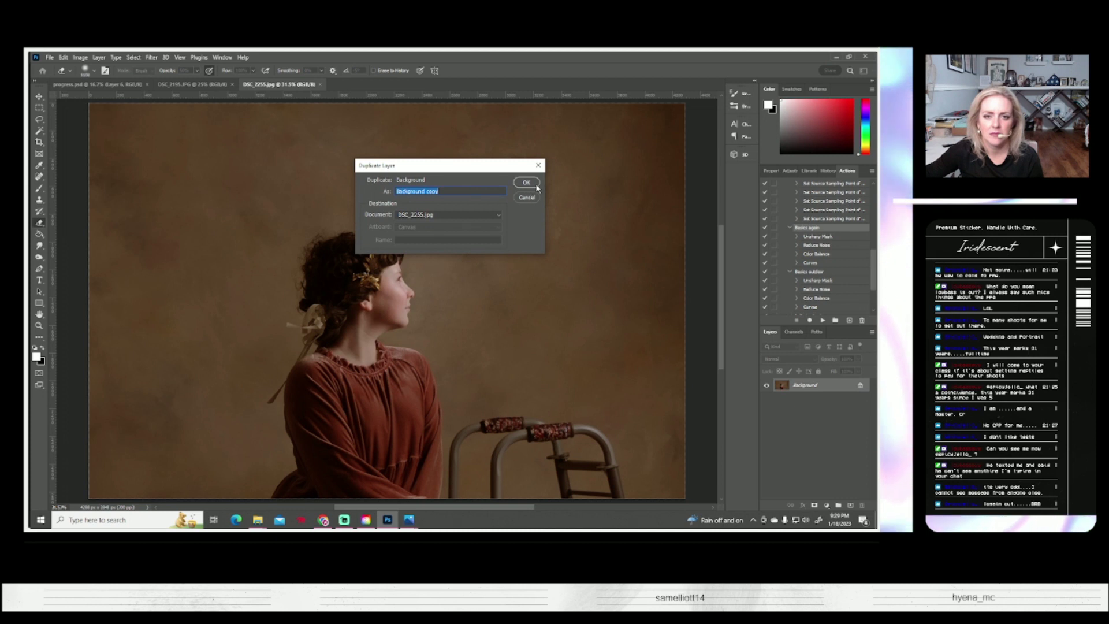
Create the Background copy layer and zoom in on the girl's face
click(527, 184)
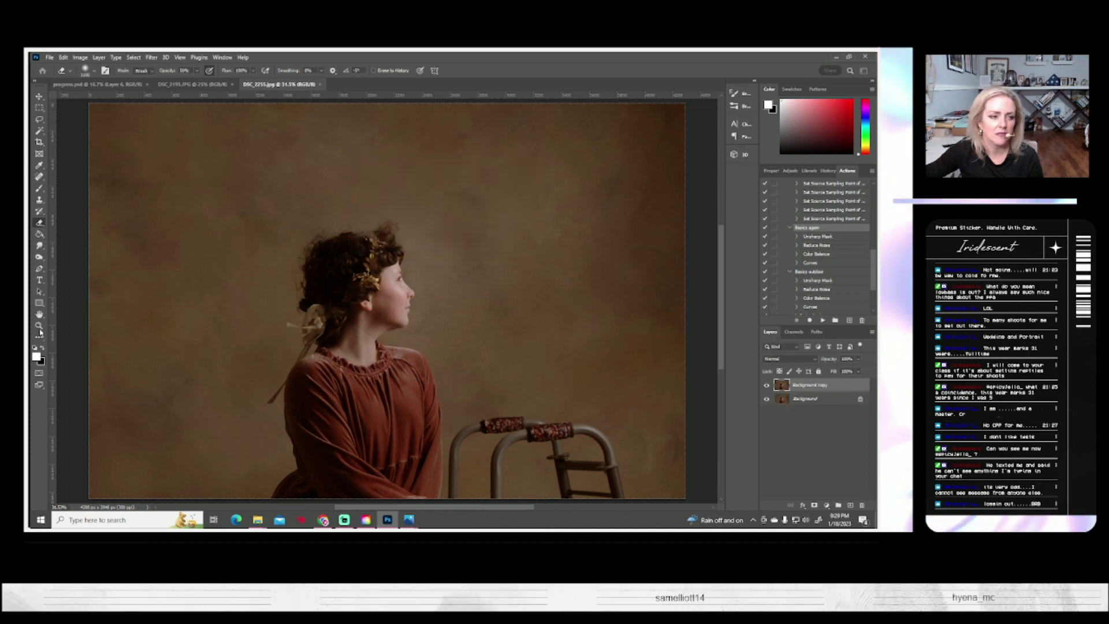
key(z)
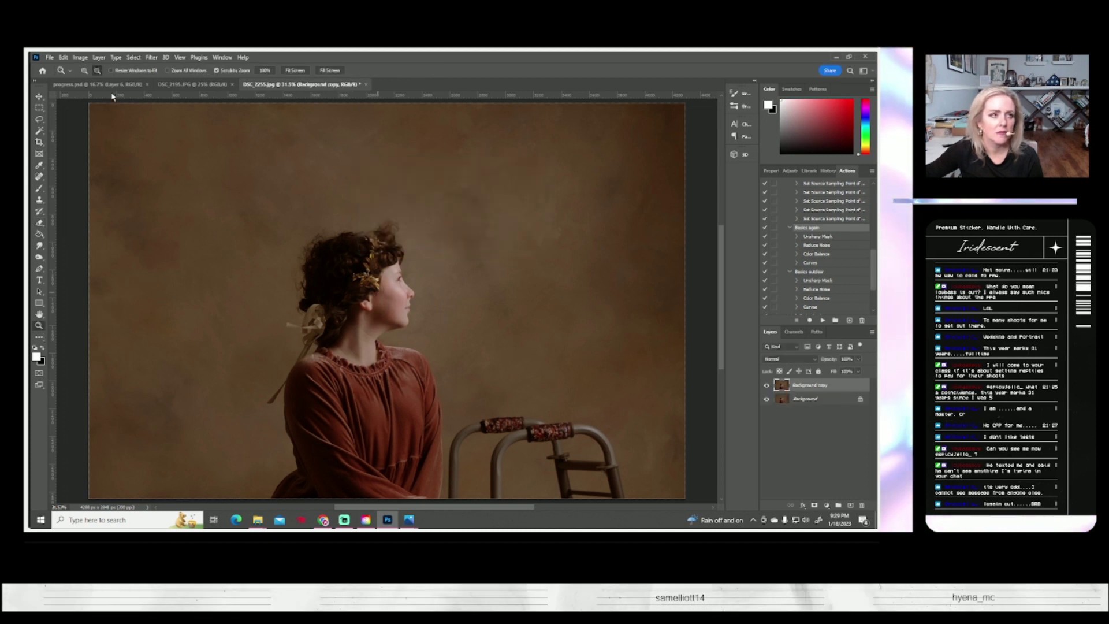
drag(392, 296, 289, 270)
click(289, 270)
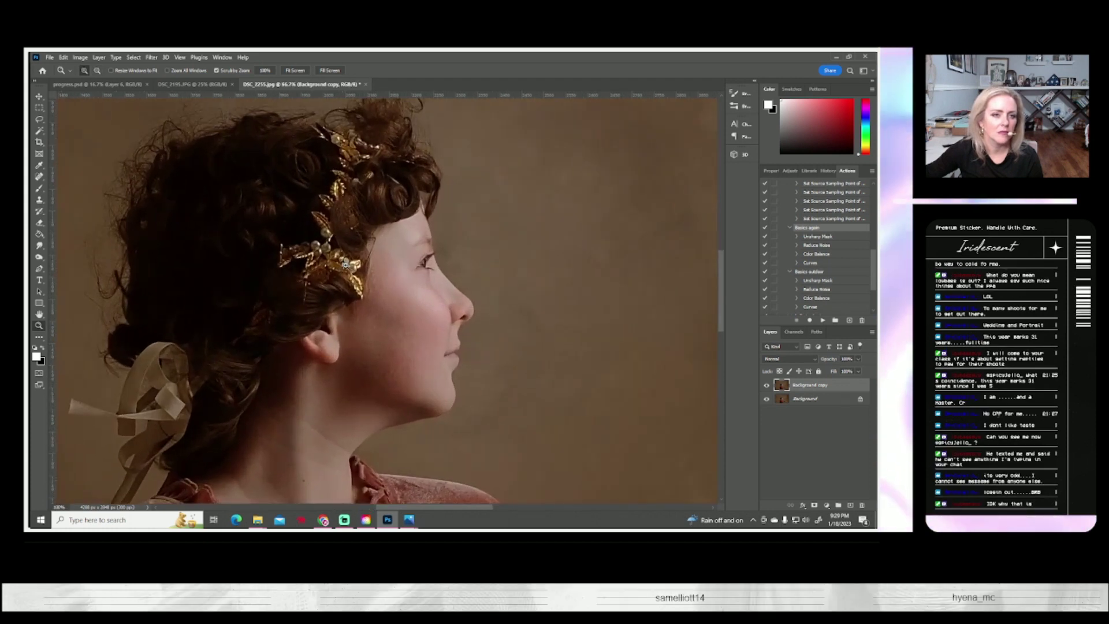
Select the Burn Tool with a 71 px brush over the girl's head
click(39, 258)
click(71, 265)
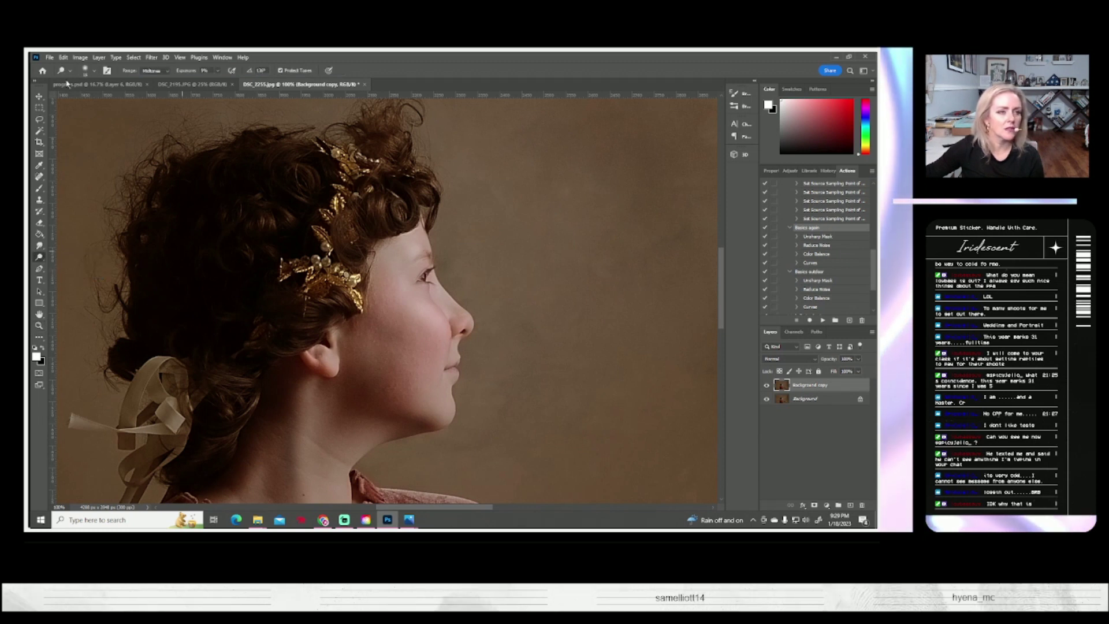
click(94, 71)
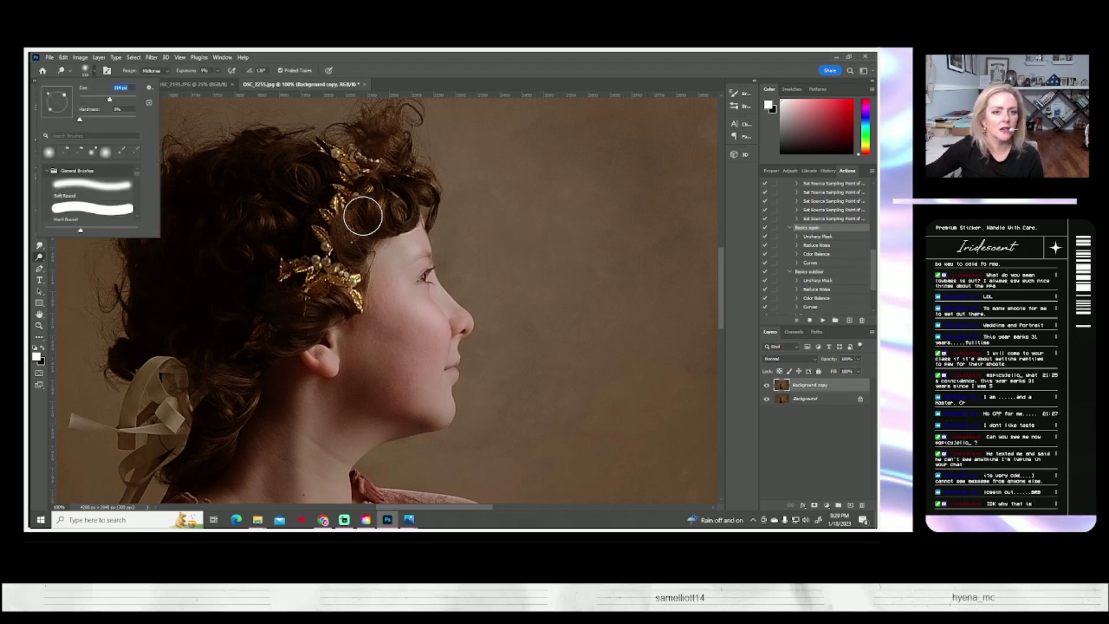
text(71)
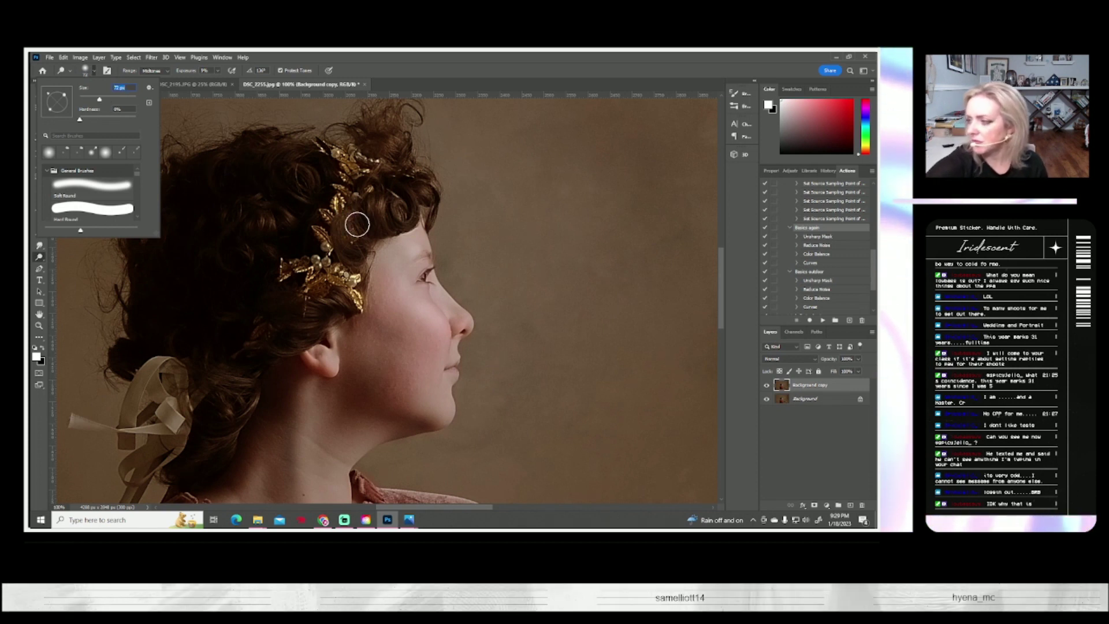
click(373, 226)
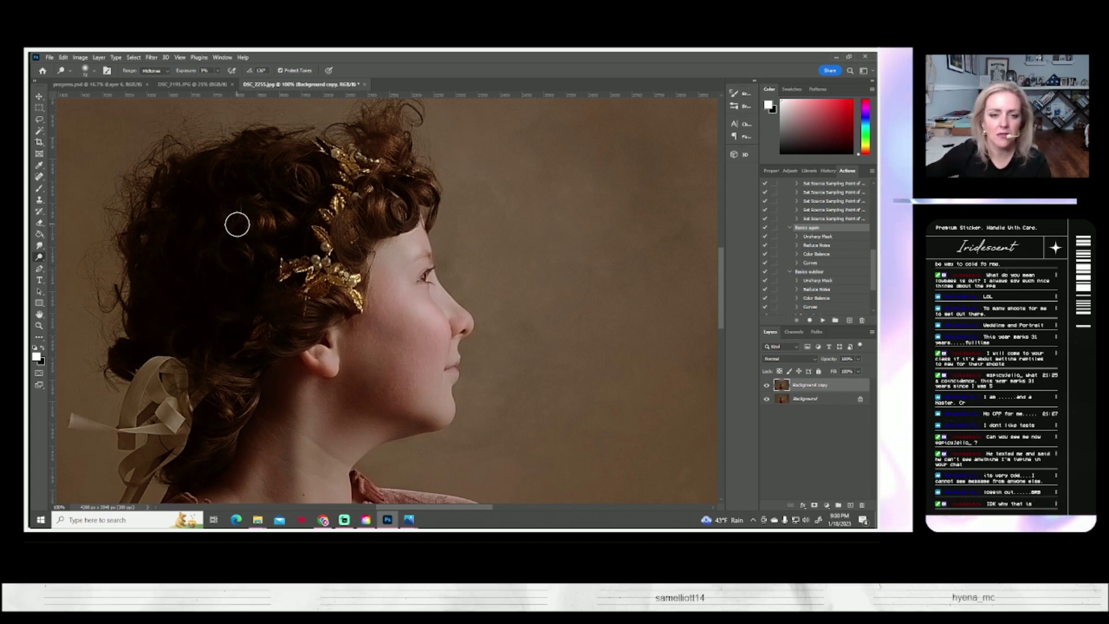
mouse_move(310, 339)
mouse_down()
mouse_move(360, 367)
mouse_move(395, 358)
mouse_up()
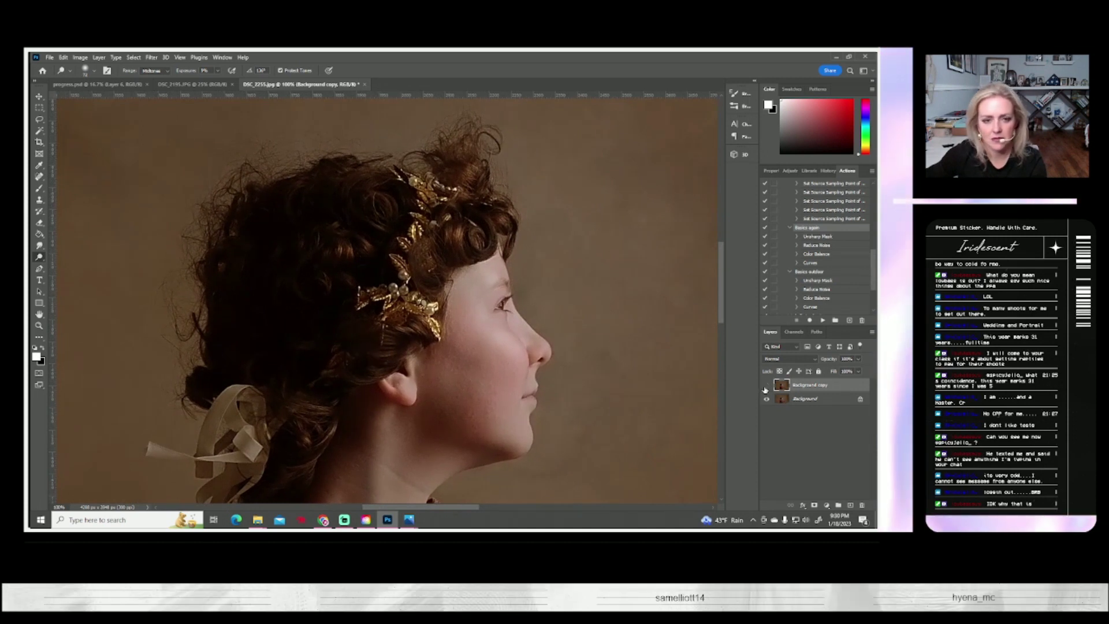
Compare the Background copy, then duplicate it as Background copy 2
click(765, 385)
click(766, 386)
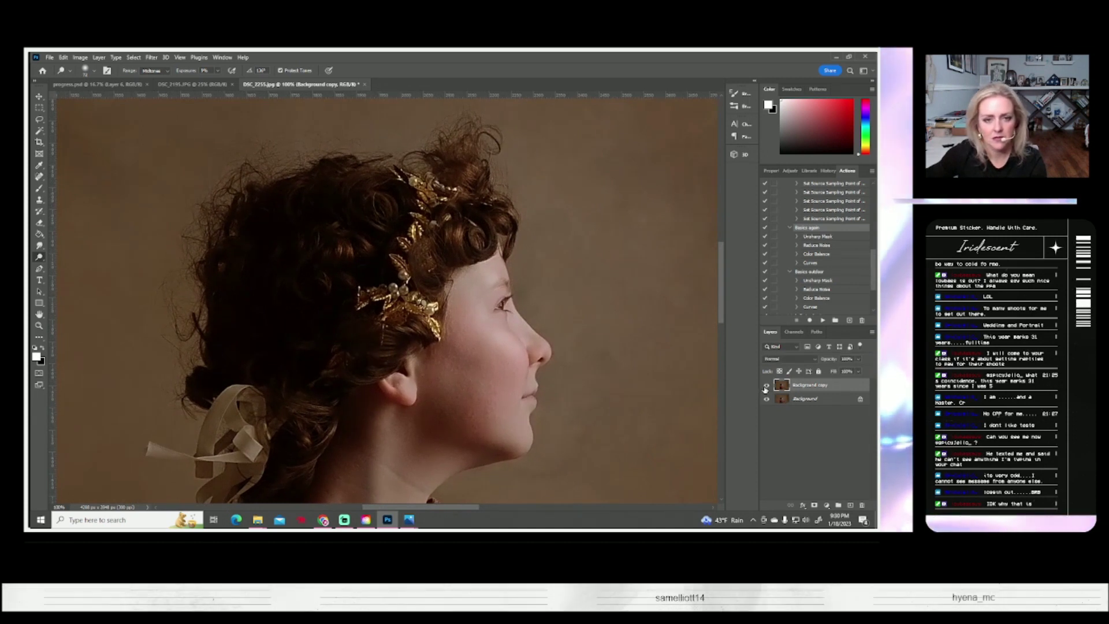
right_click(805, 388)
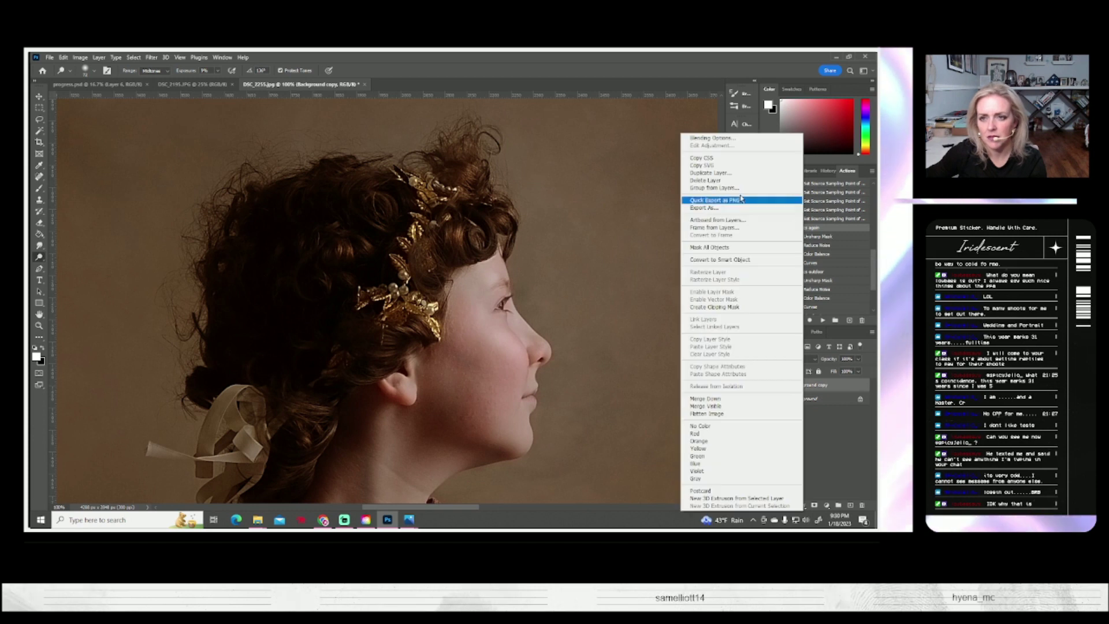
click(711, 182)
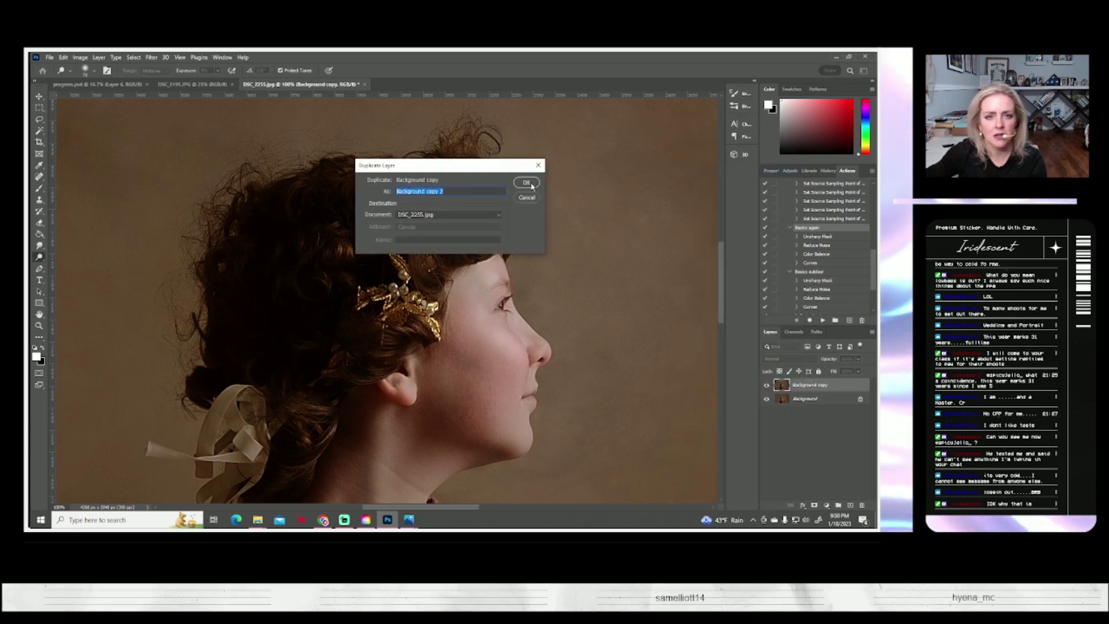
click(525, 184)
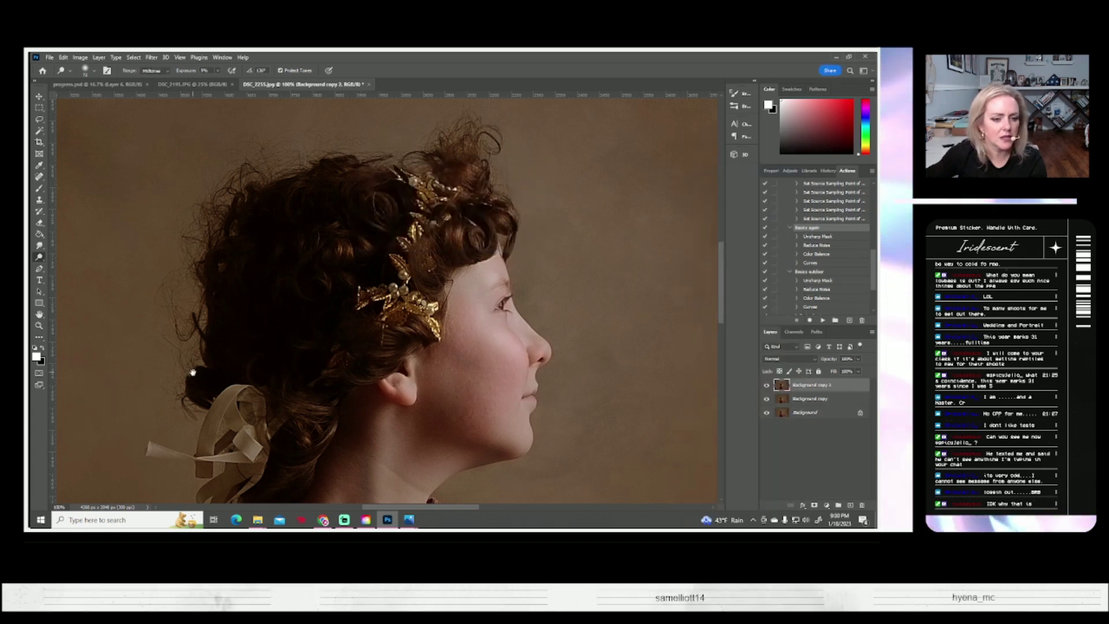
drag(126, 371, 198, 369)
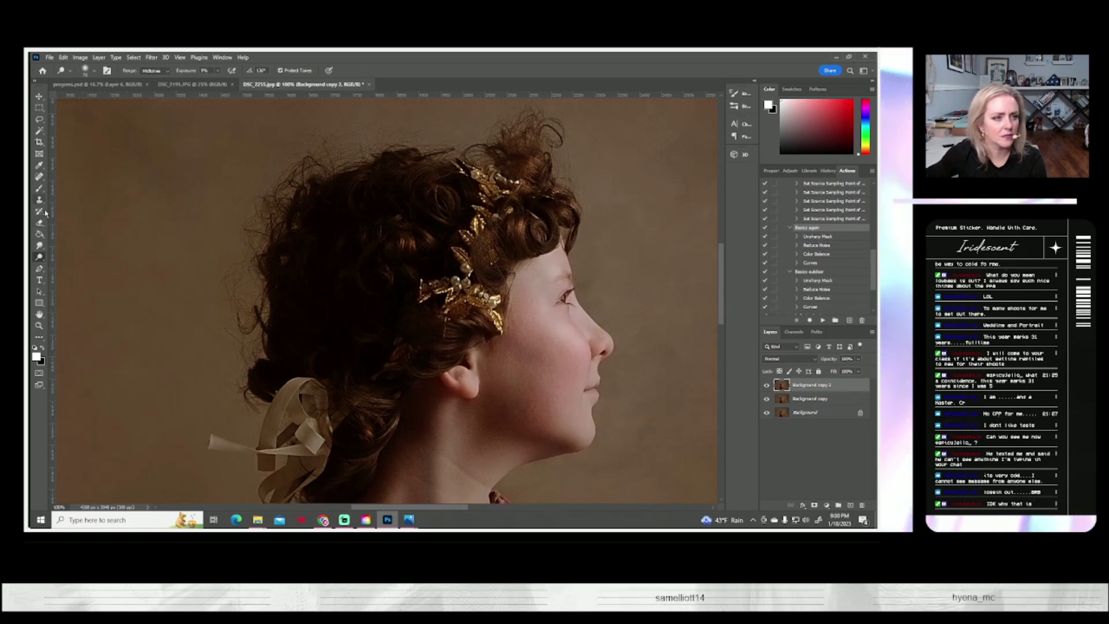
Set a small Clone Stamp brush and clone backdrop over the stray hairs
right_click(39, 200)
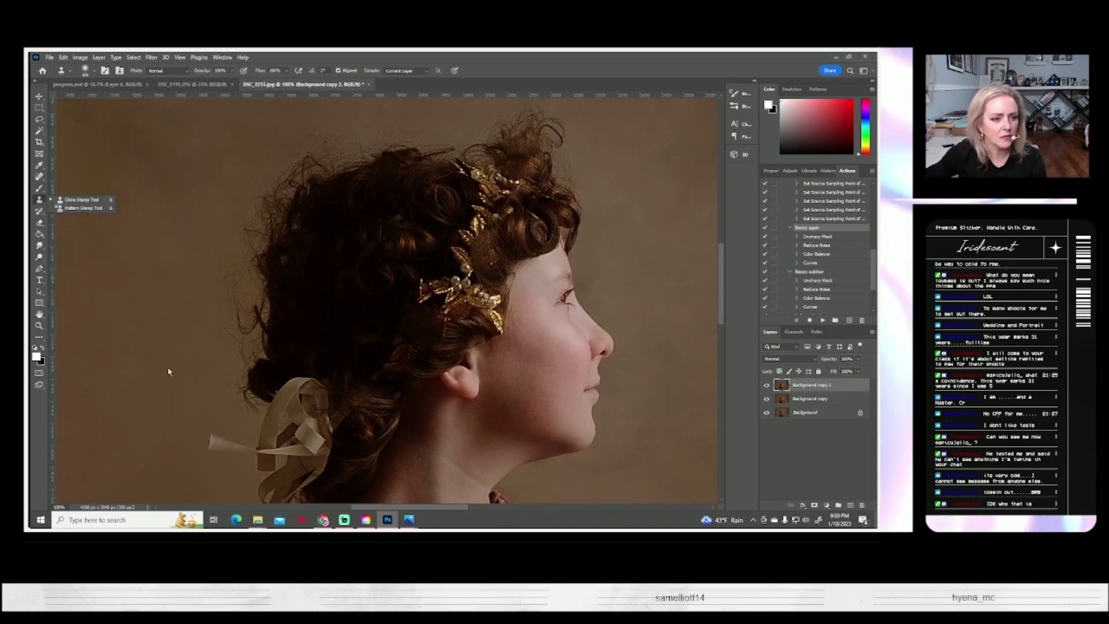
click(96, 73)
click(91, 100)
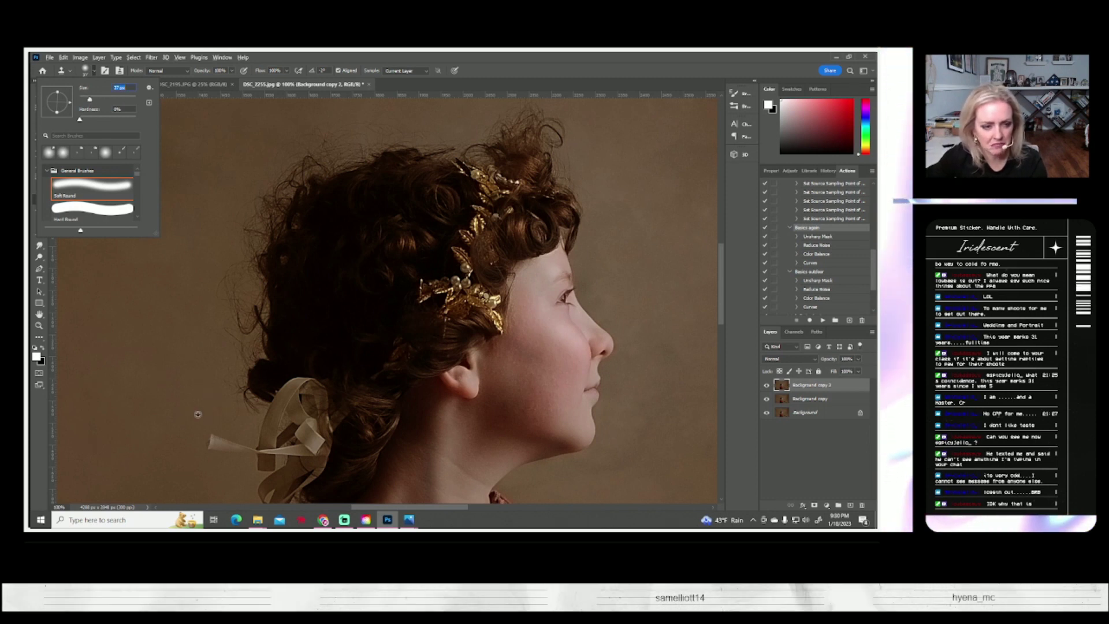
key(Return)
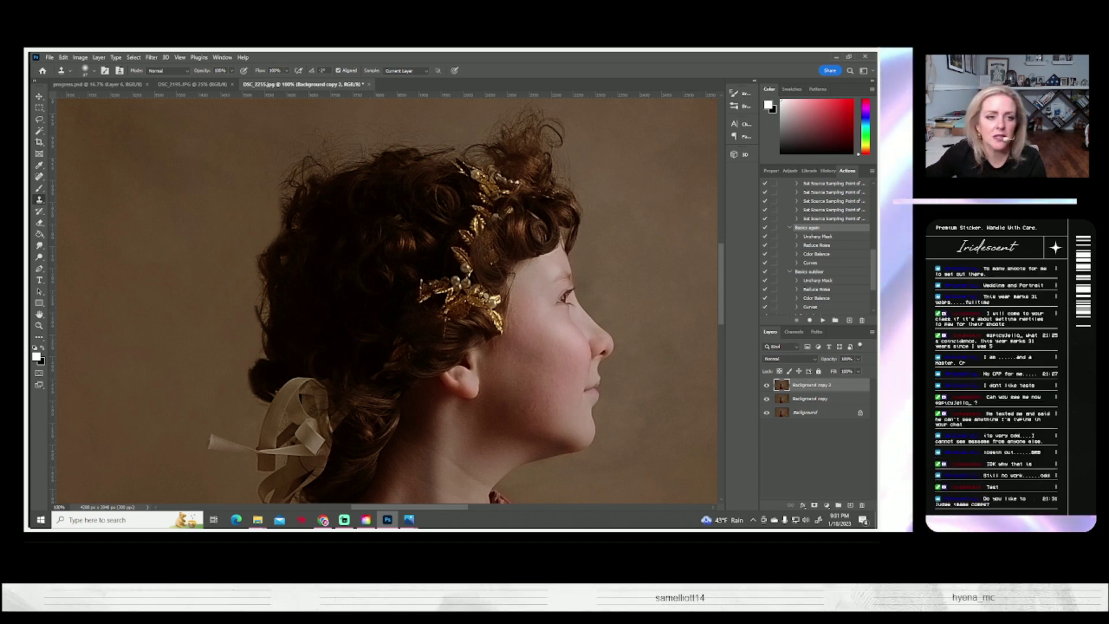
scroll(290, 289, up, 1)
scroll(291, 288, up, 1)
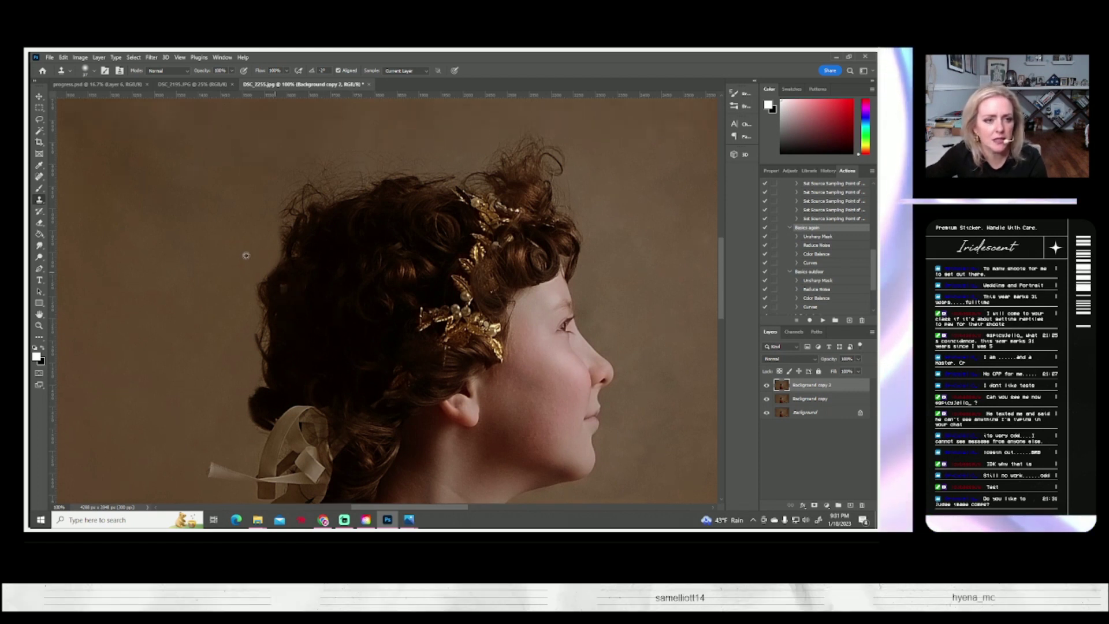
click(278, 244)
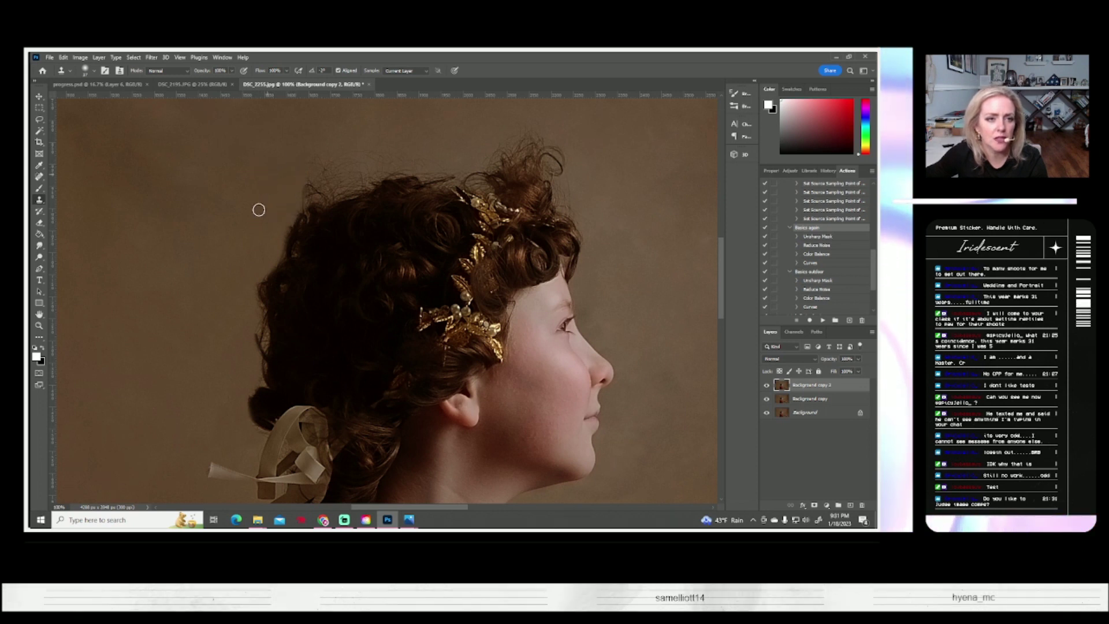
scroll(258, 213, up, 2)
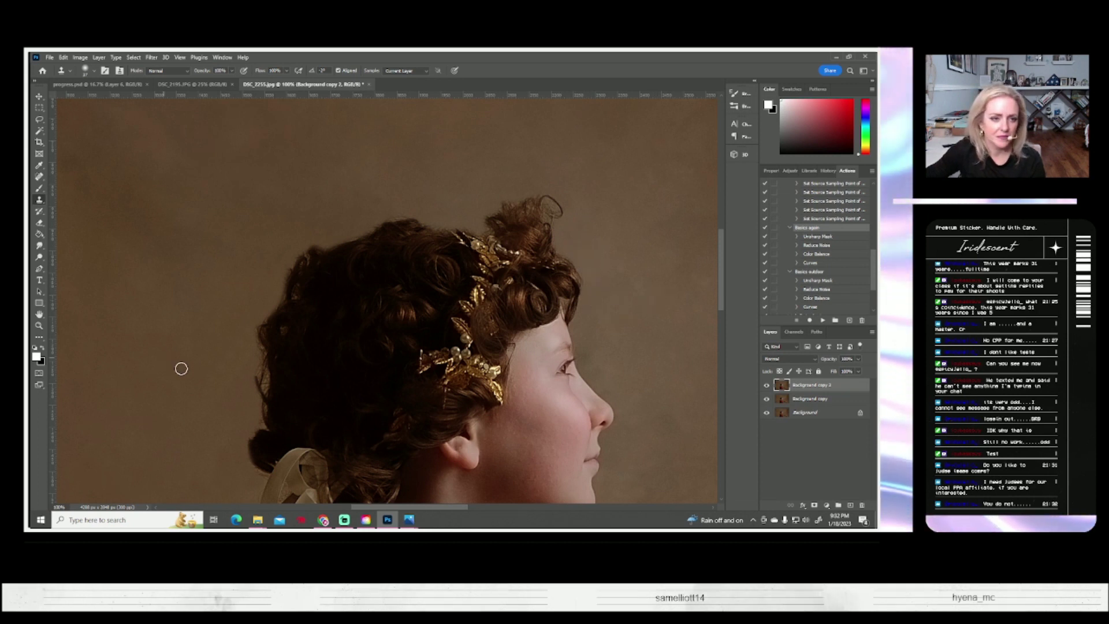
scroll(189, 381, down, 2)
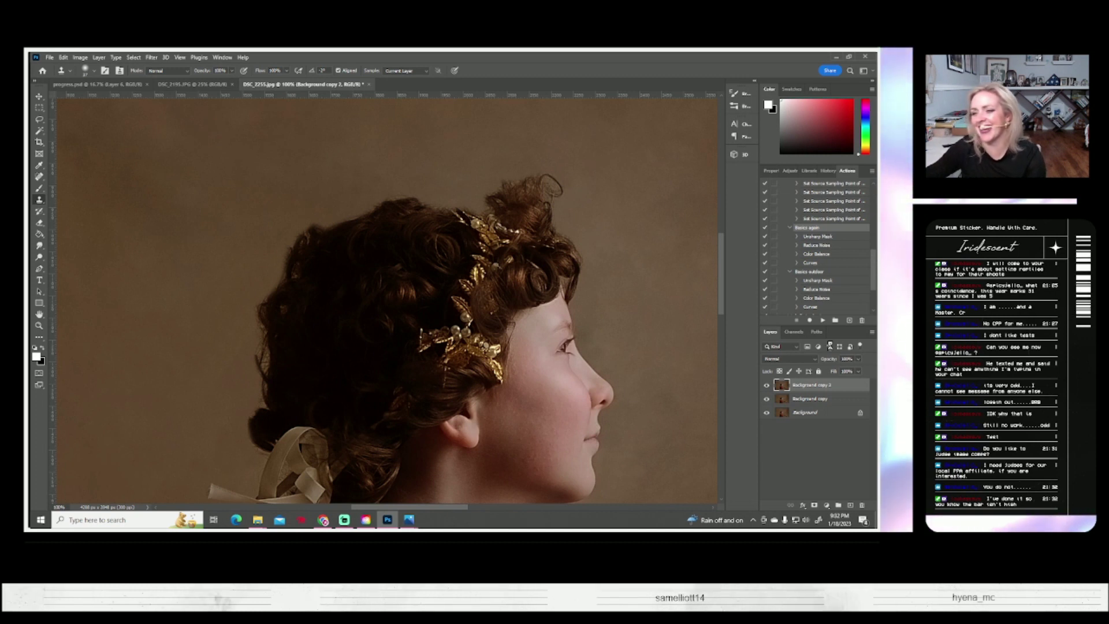
Save the portrait as a maximum-compatibility PSD, then resize the clone brush
key(ctrl+s)
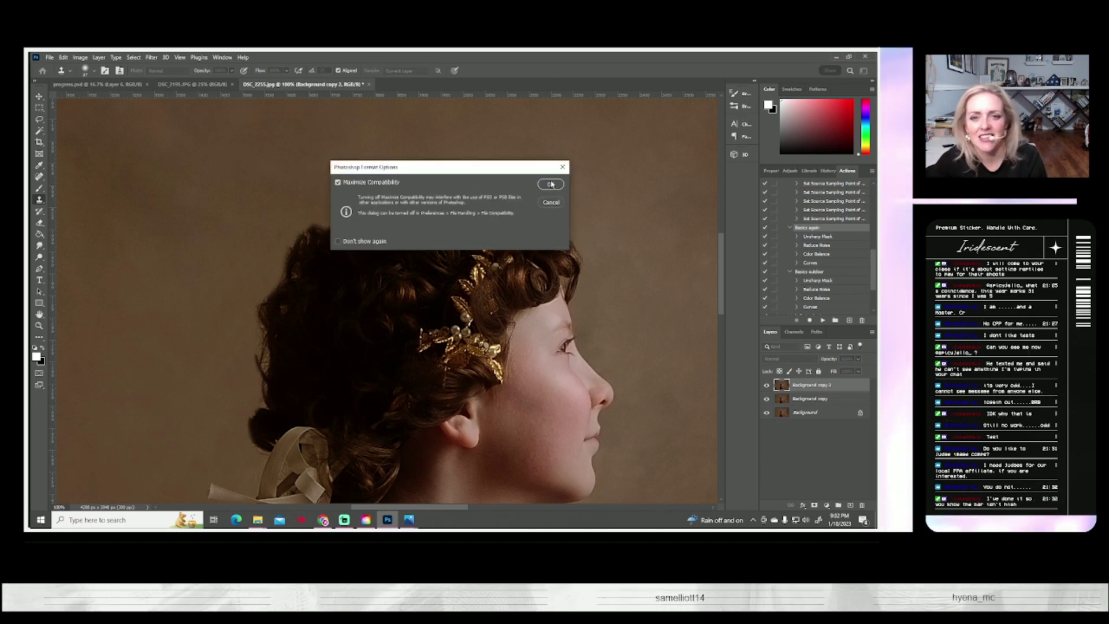
click(551, 185)
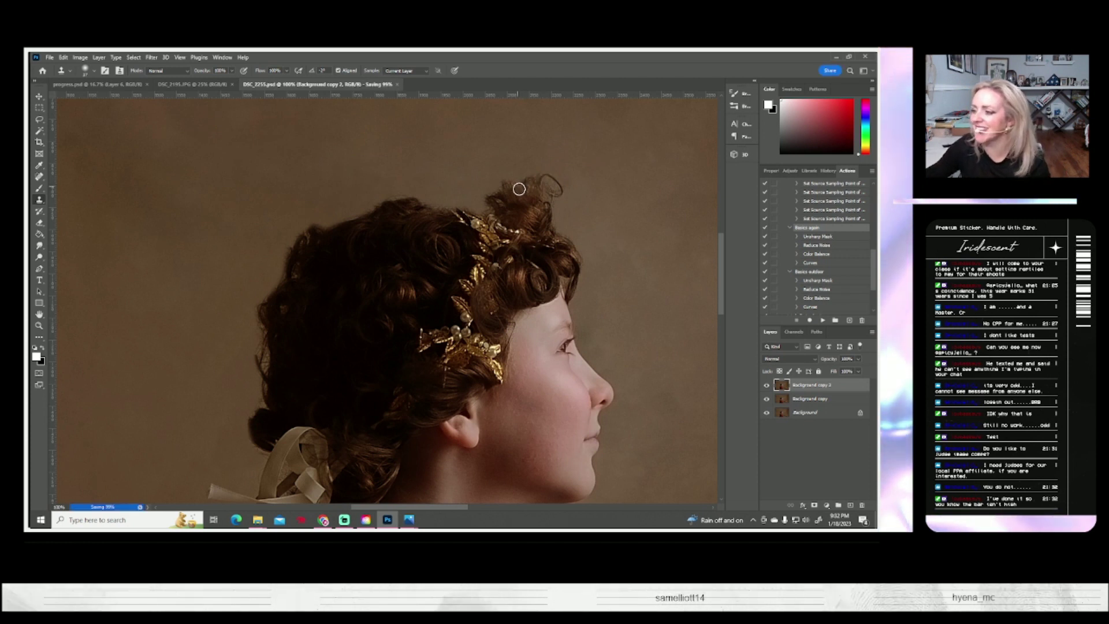
scroll(213, 389, down, 1)
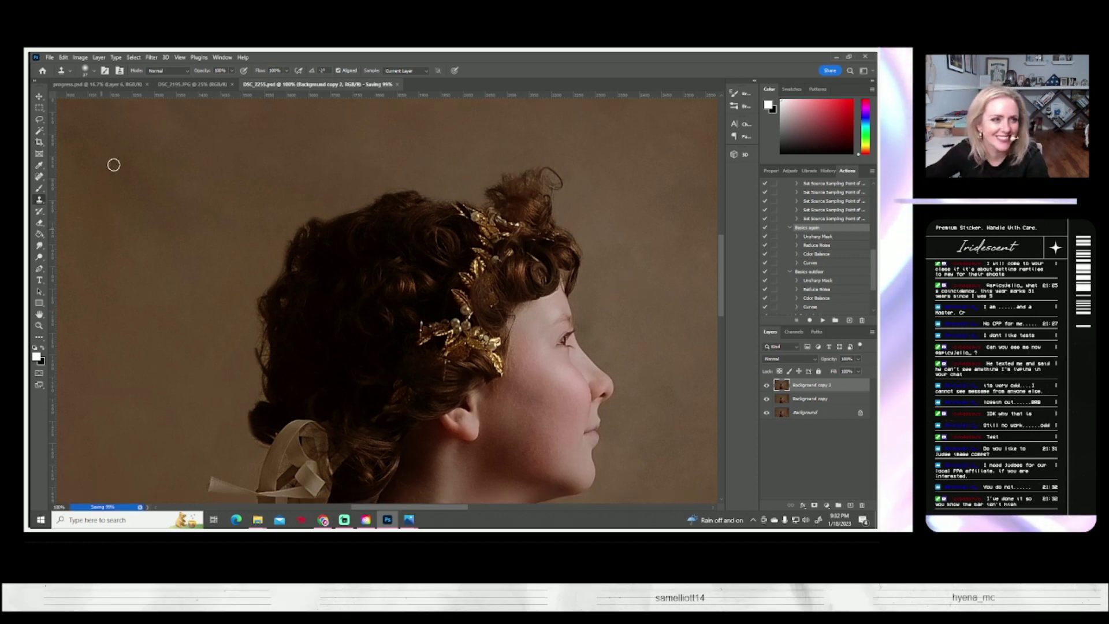
click(92, 71)
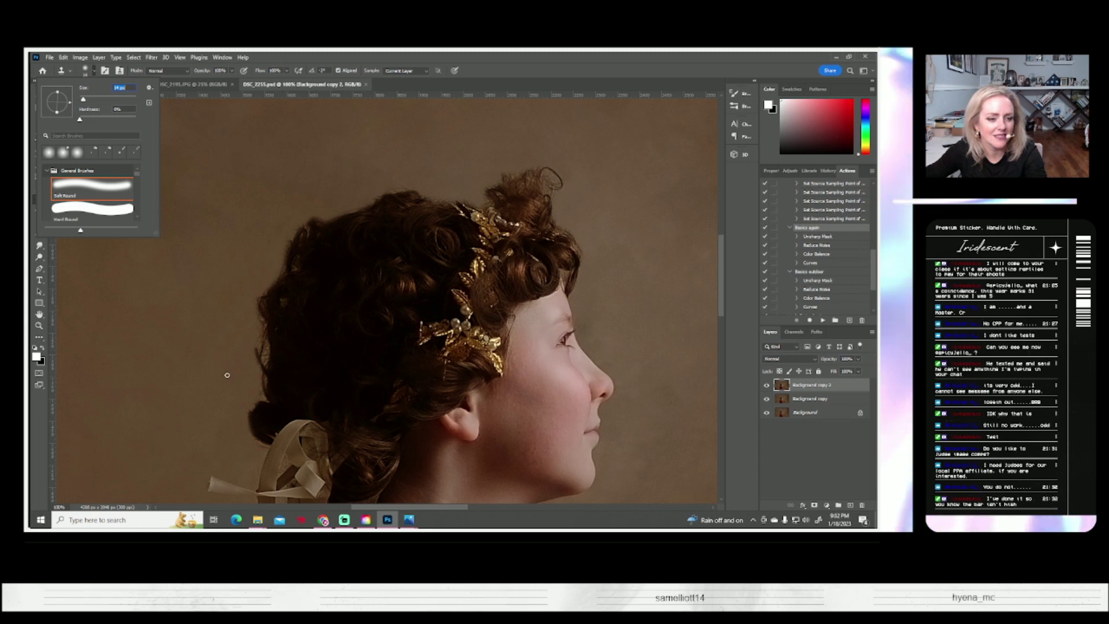
click(251, 454)
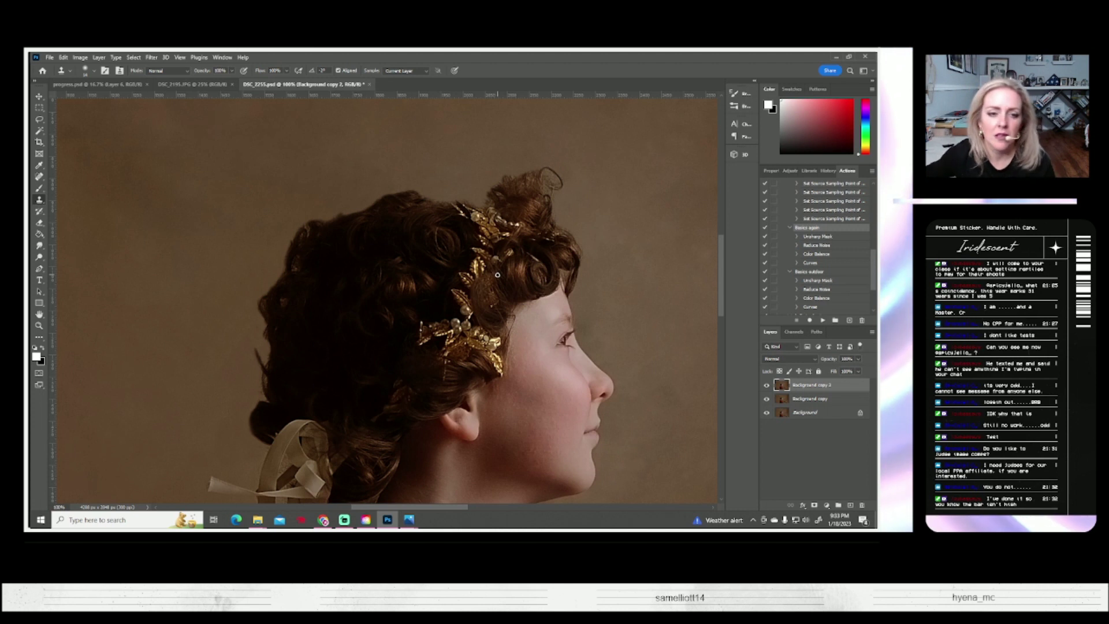
scroll(99, 330, down, 1)
scroll(99, 331, down, 1)
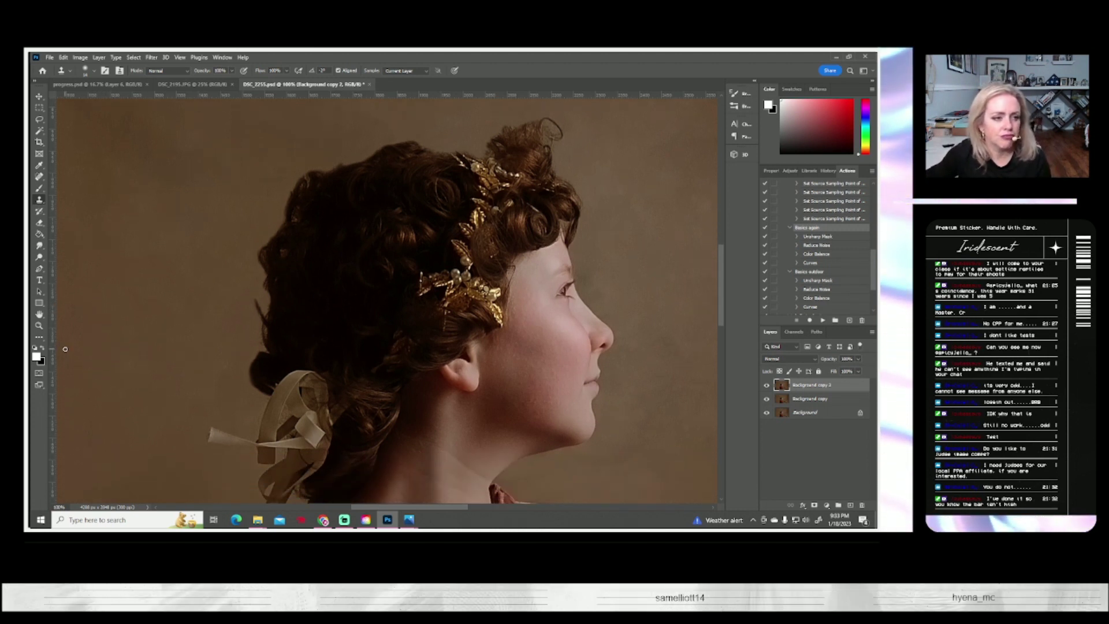
Fit the portrait on screen and toggle the top layer to compare before and after
click(765, 386)
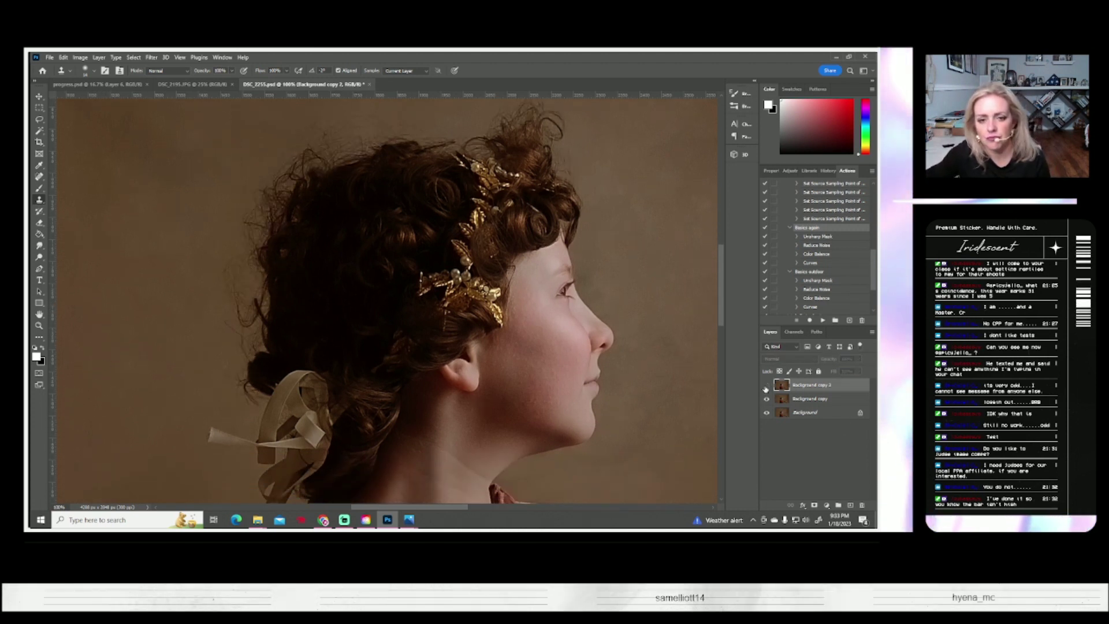
key(z)
click(296, 70)
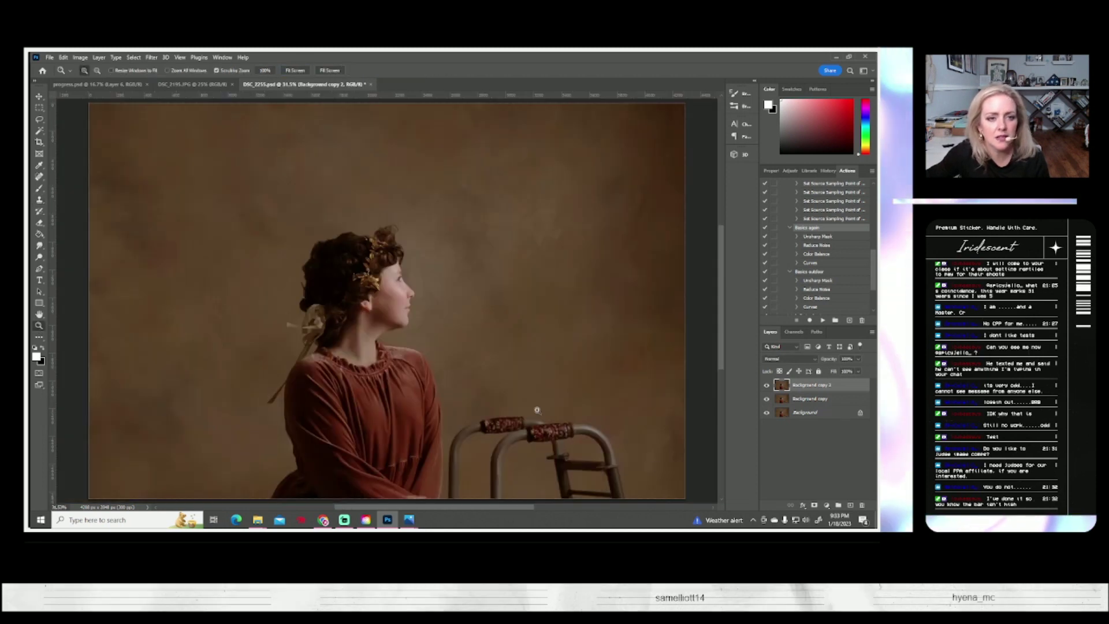
click(766, 386)
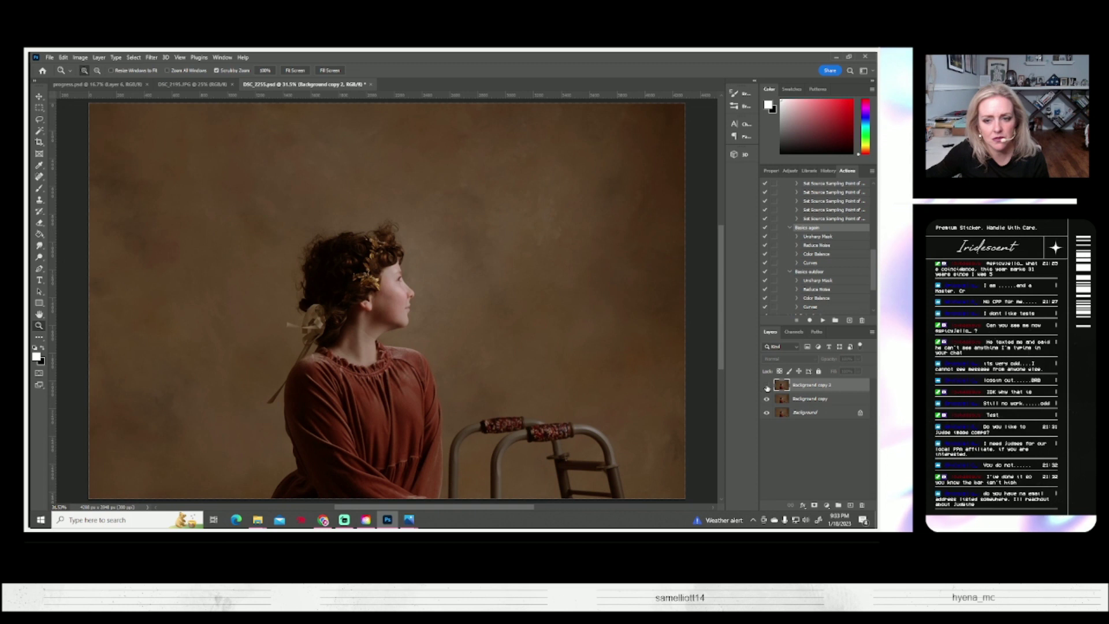
click(768, 388)
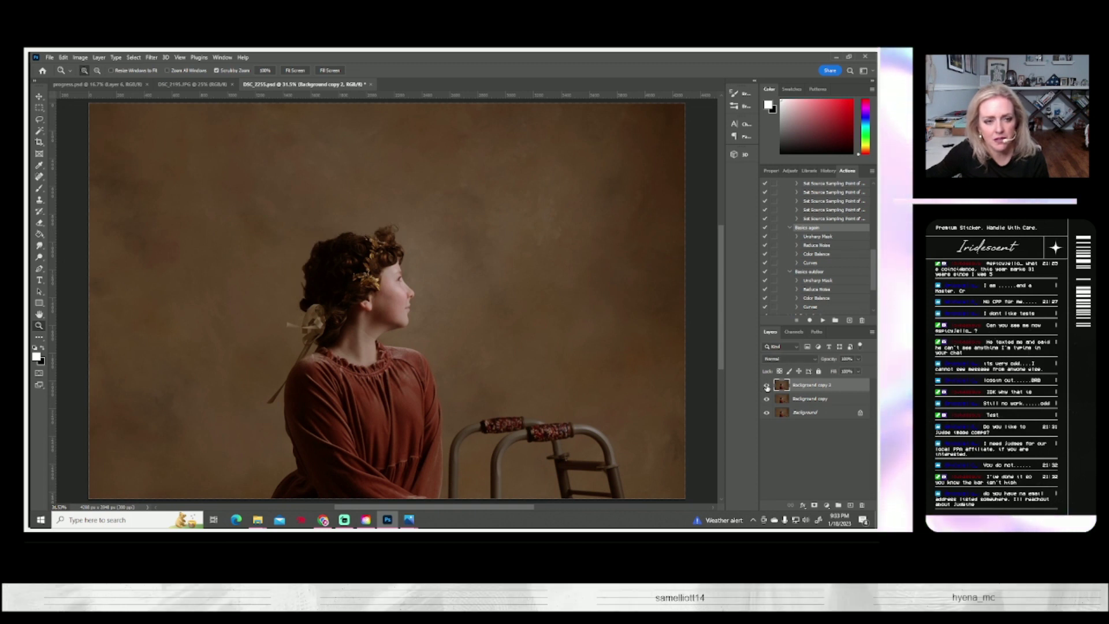
click(766, 386)
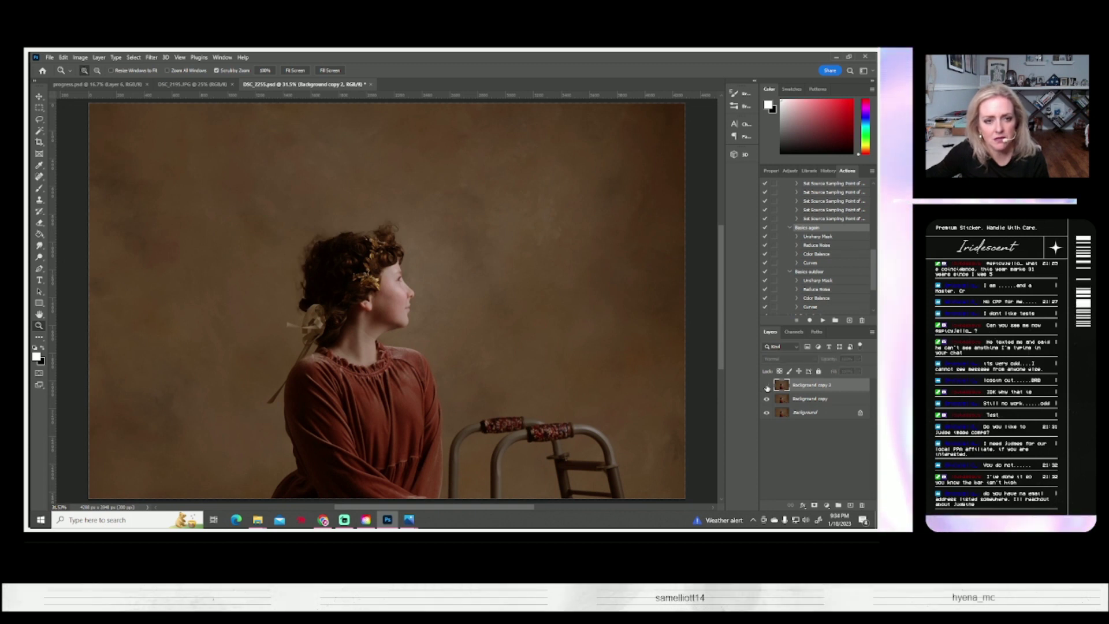
click(766, 387)
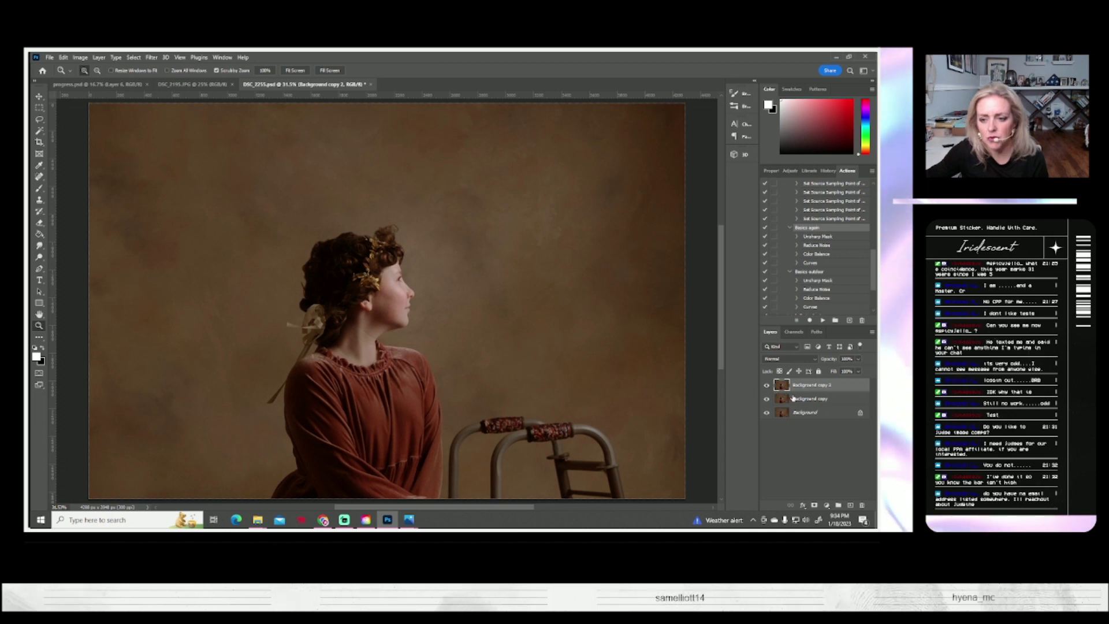
Duplicate the top layer as Background copy 3
right_click(796, 388)
click(694, 182)
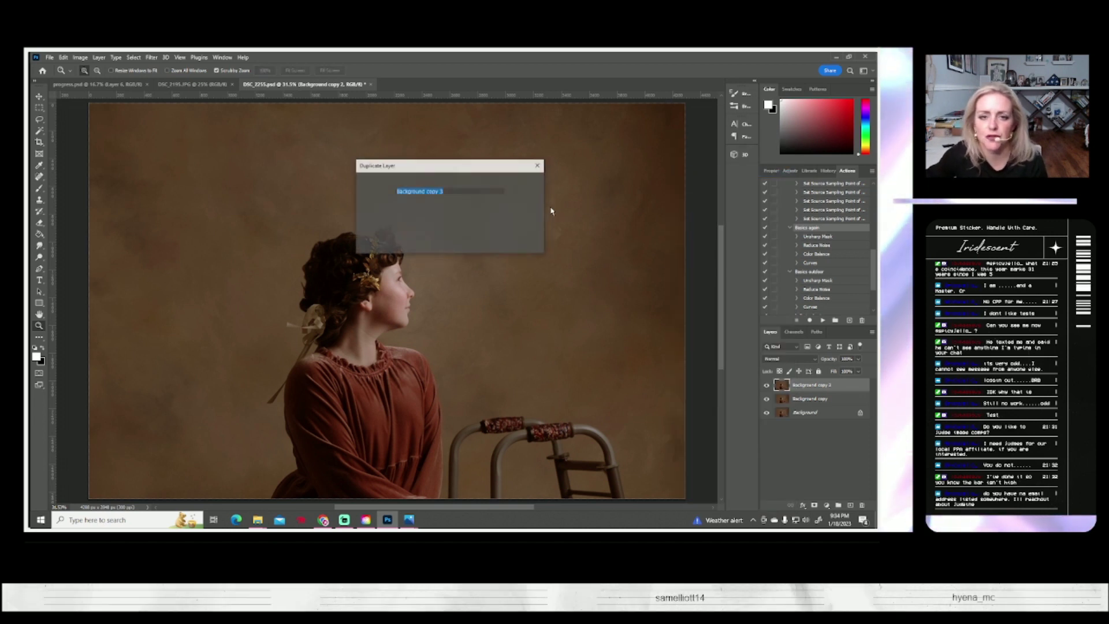
key(Return)
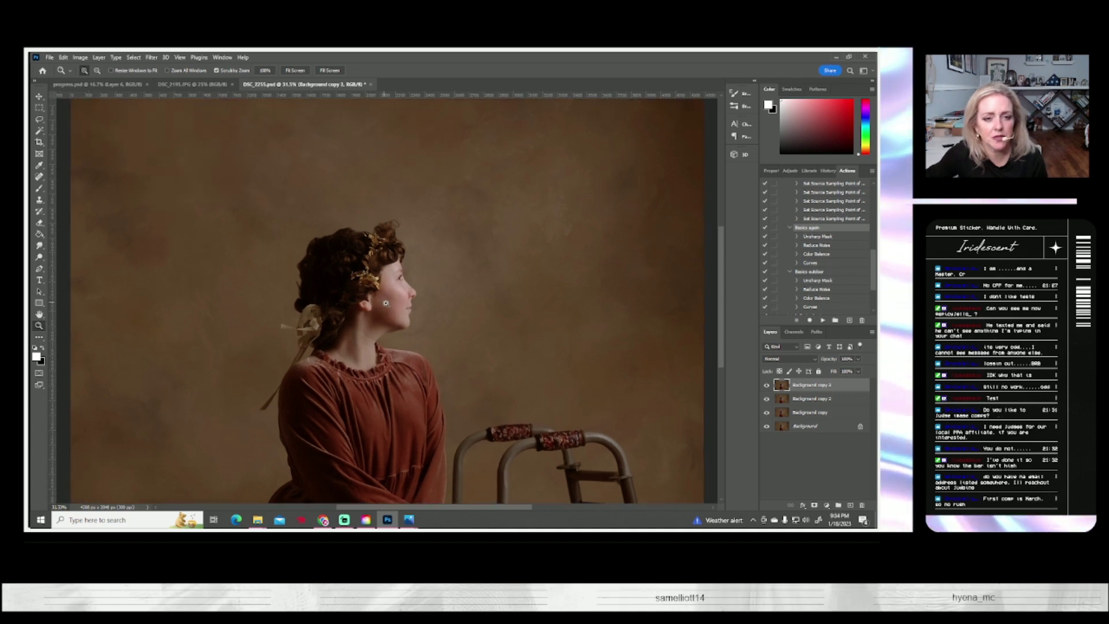
scroll(385, 302, up, 3)
scroll(386, 303, up, 2)
scroll(391, 299, up, 2)
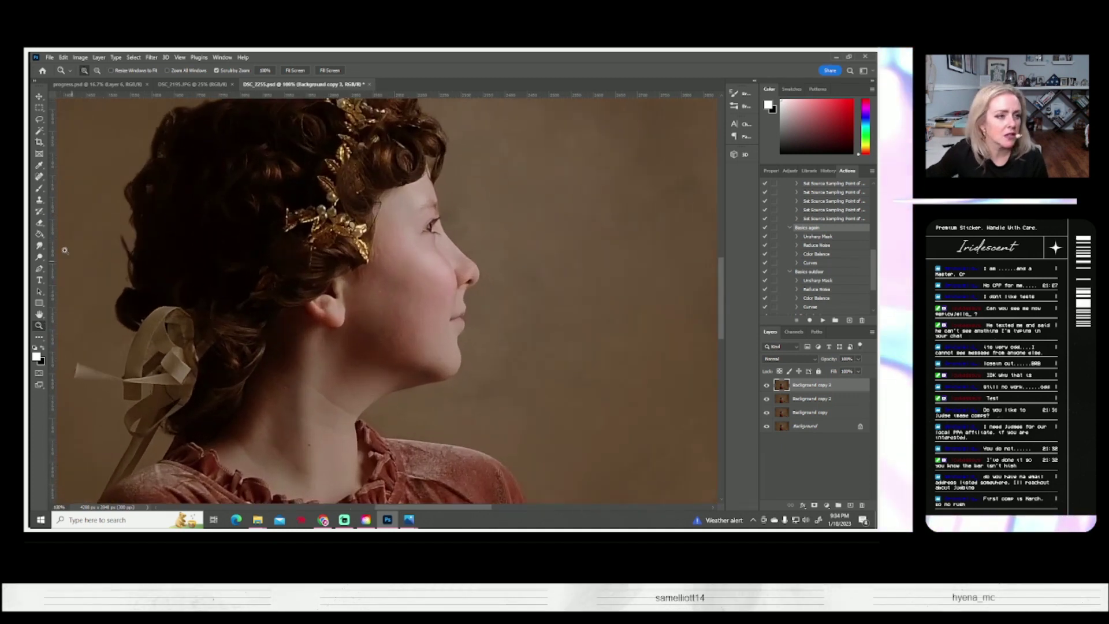
Smudge the skin along the girl's neck at 24% strength, resizing the brush as needed
click(39, 246)
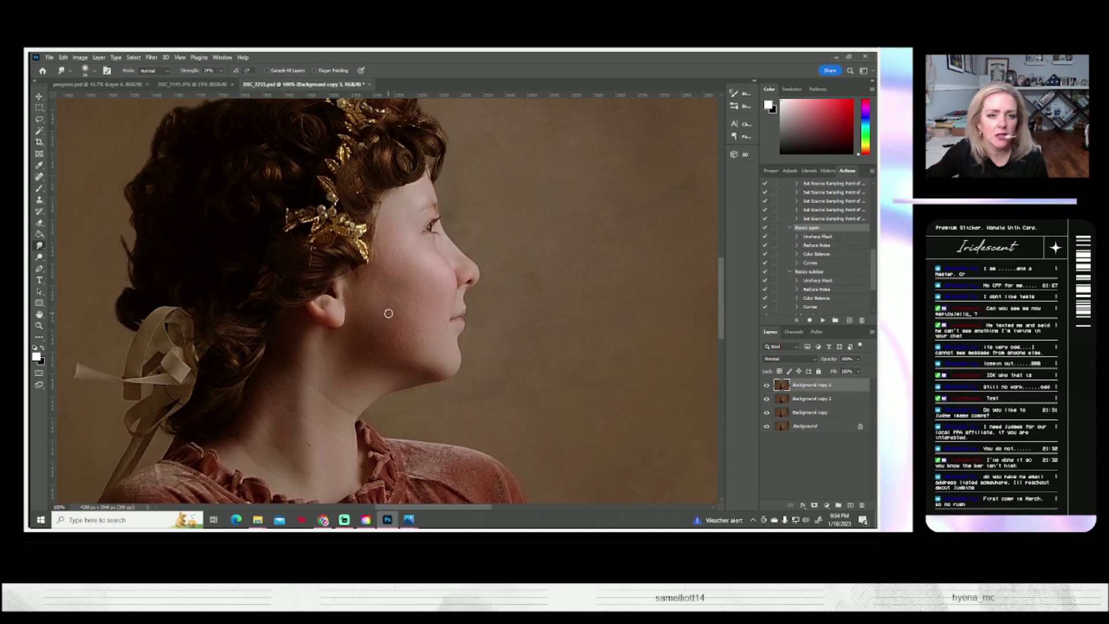
scroll(388, 313, up, 2)
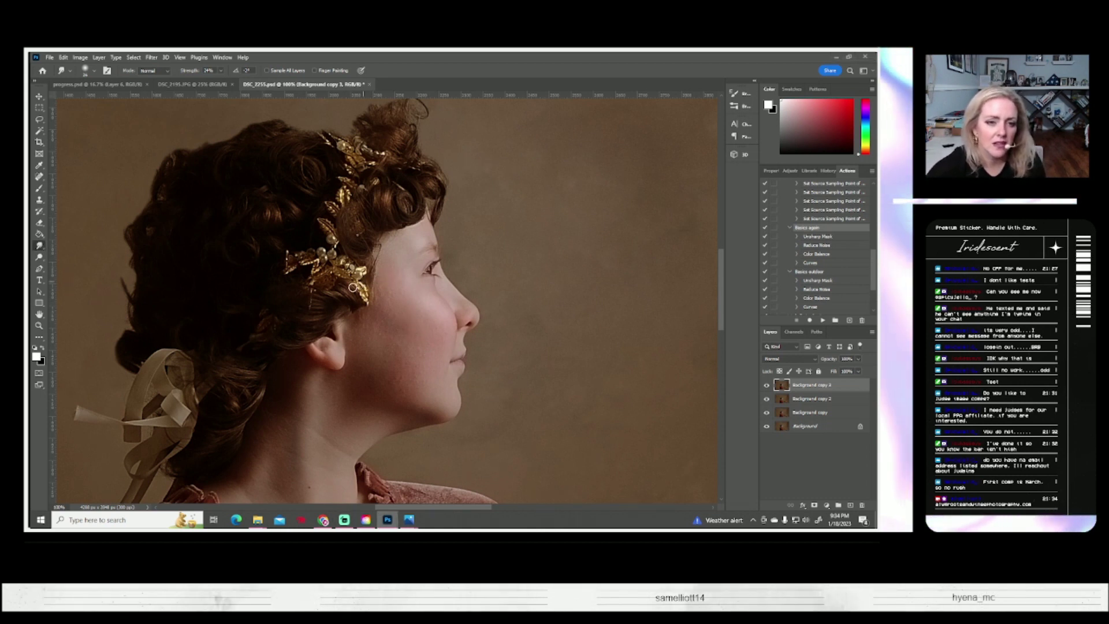
click(87, 71)
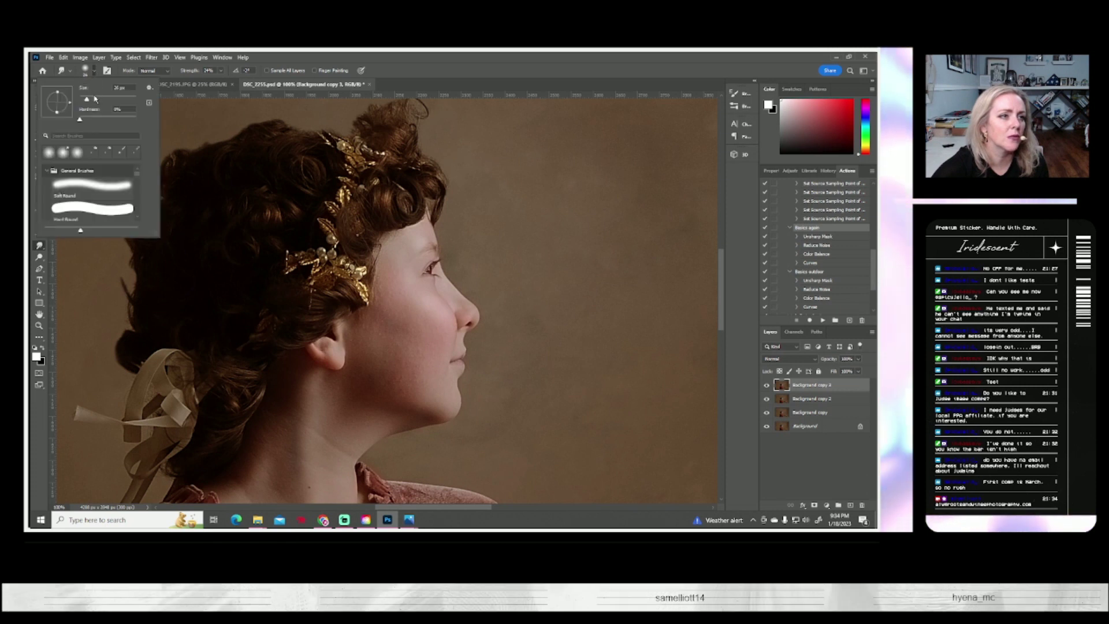
click(385, 294)
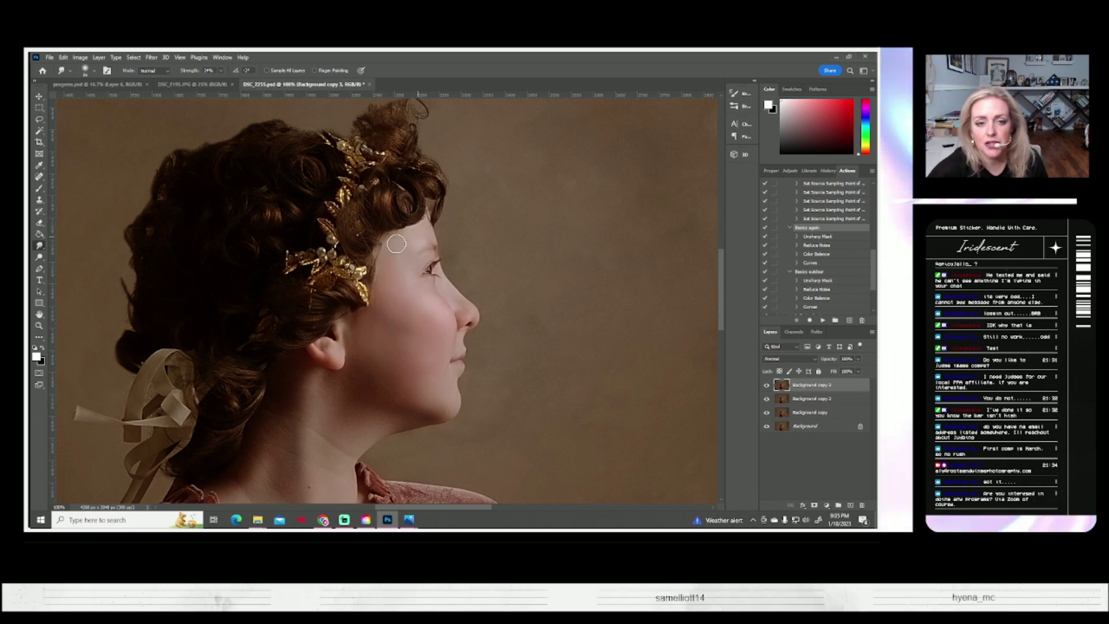
click(95, 74)
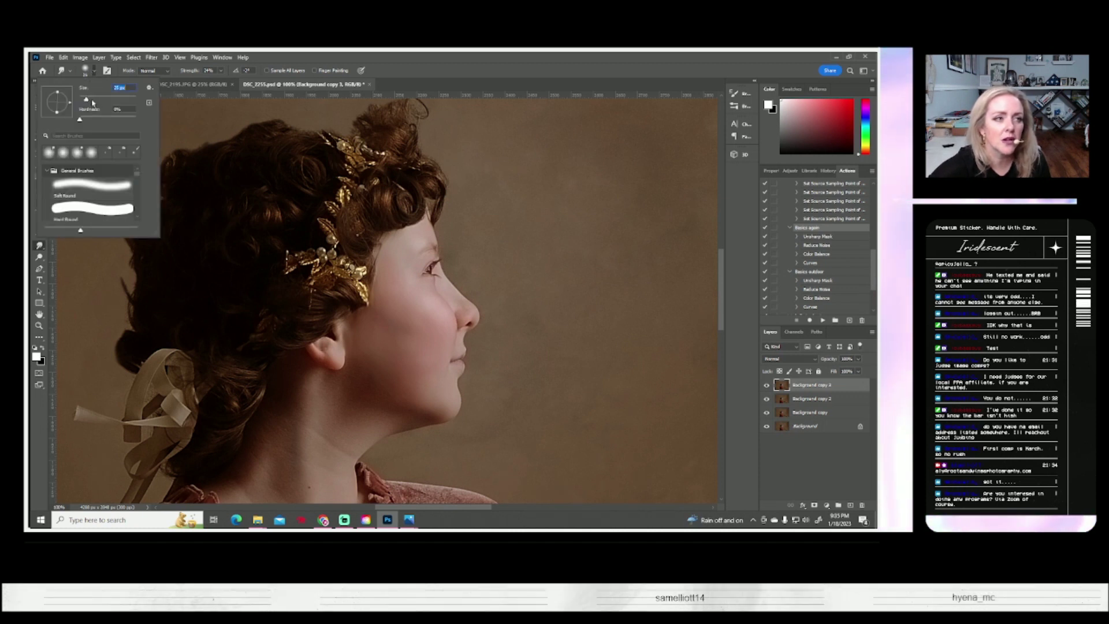
click(446, 290)
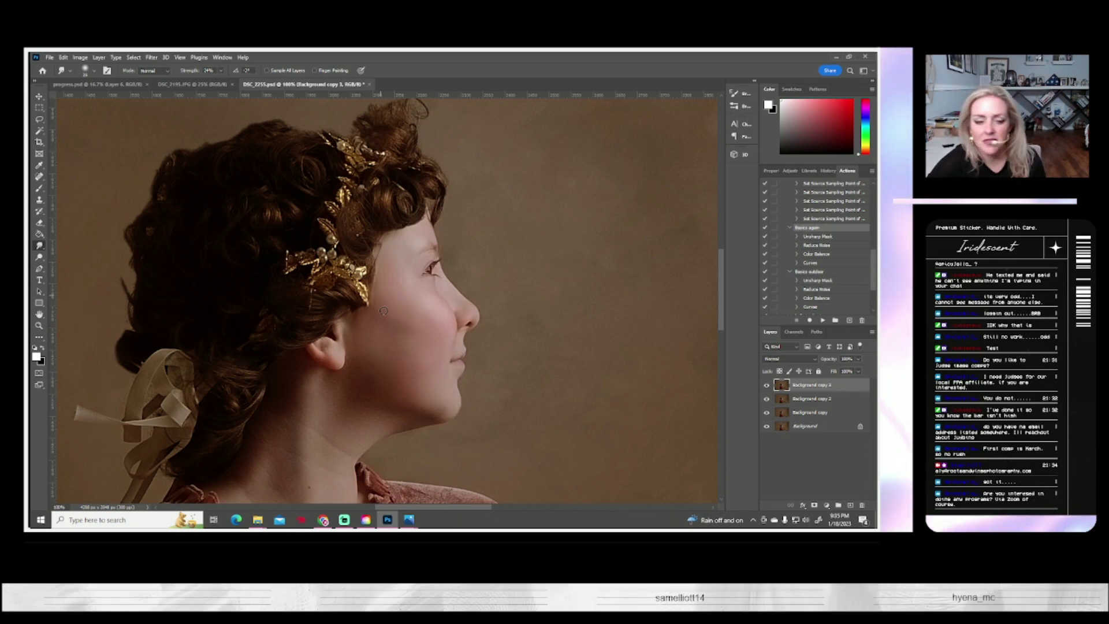
click(94, 71)
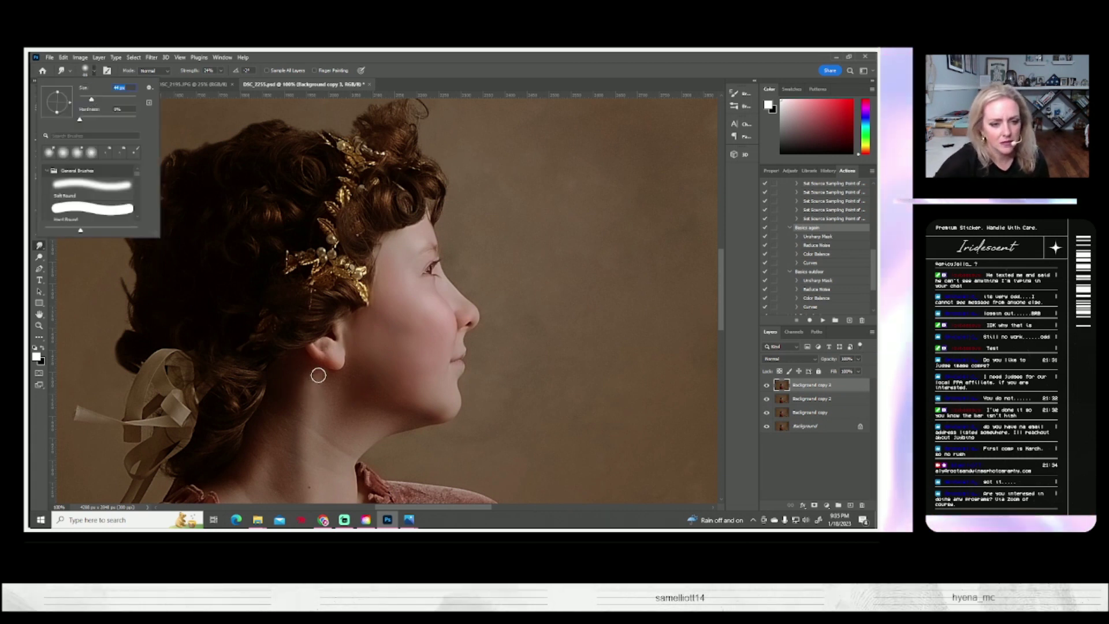
click(323, 396)
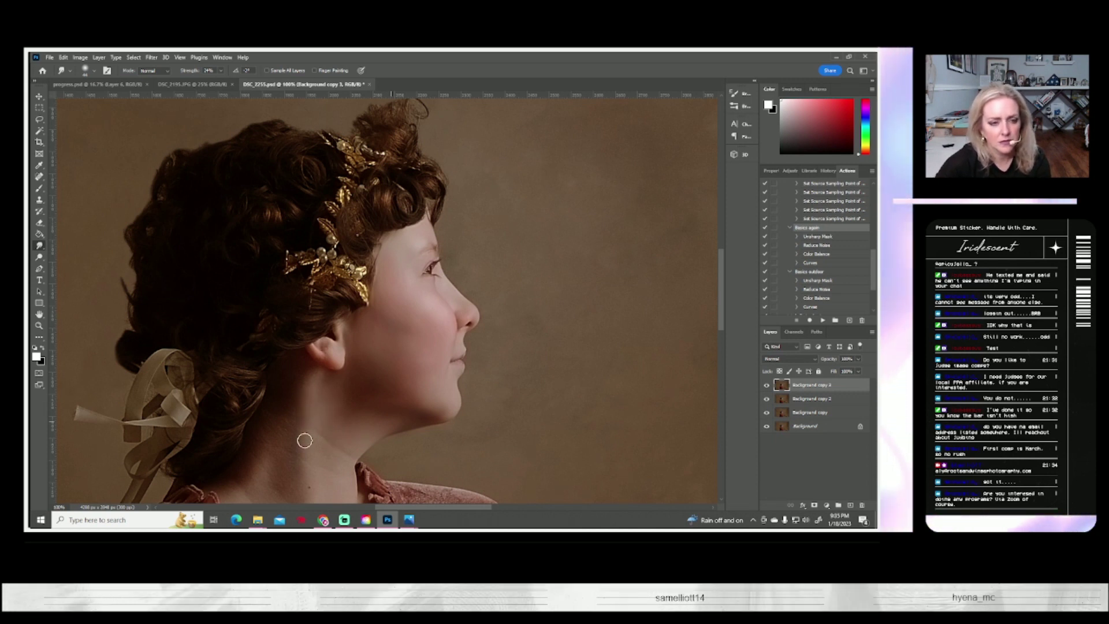
scroll(304, 440, down, 2)
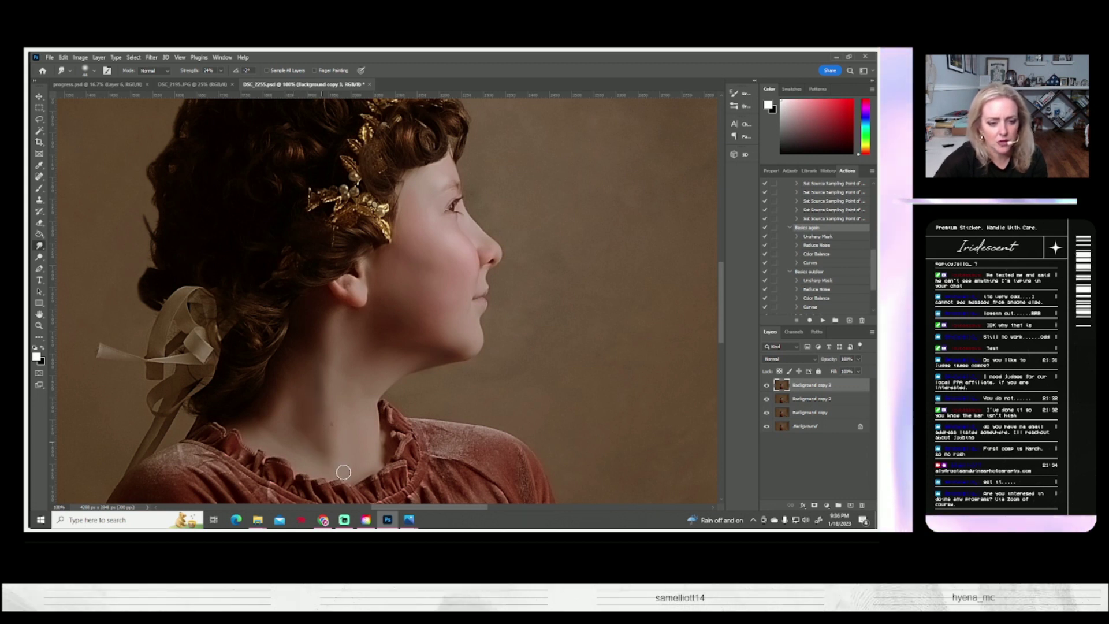
Select the Dodge tool so Exposure and Protect Tones appear in the options bar
click(38, 257)
click(74, 260)
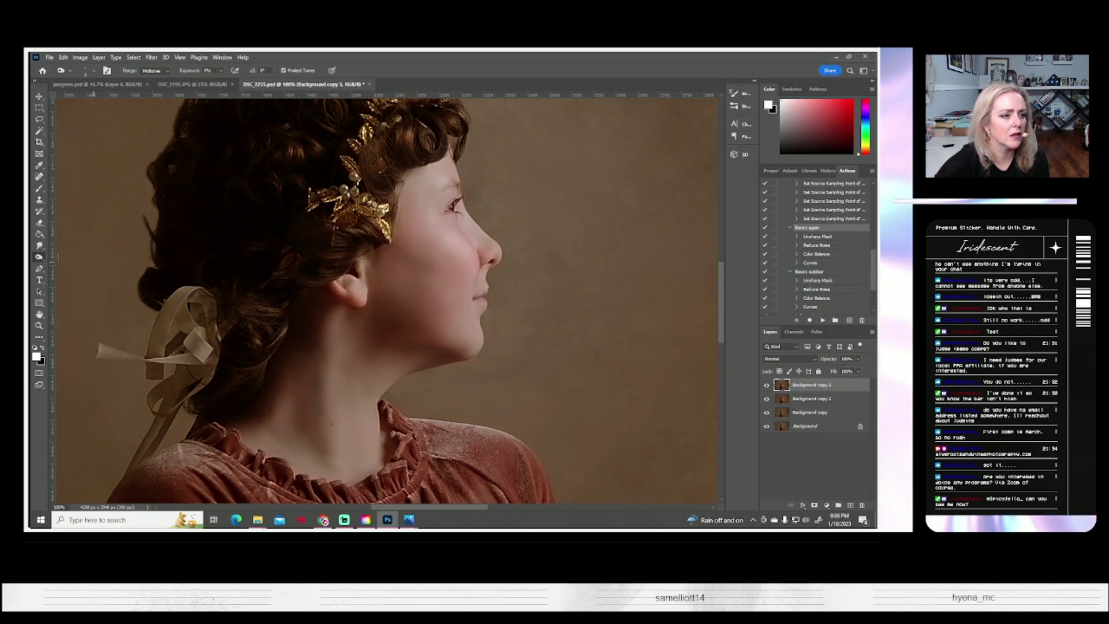
Try another tool in the Dodge group, pan to the girl's head, then pick Smudge
right_click(39, 257)
click(71, 262)
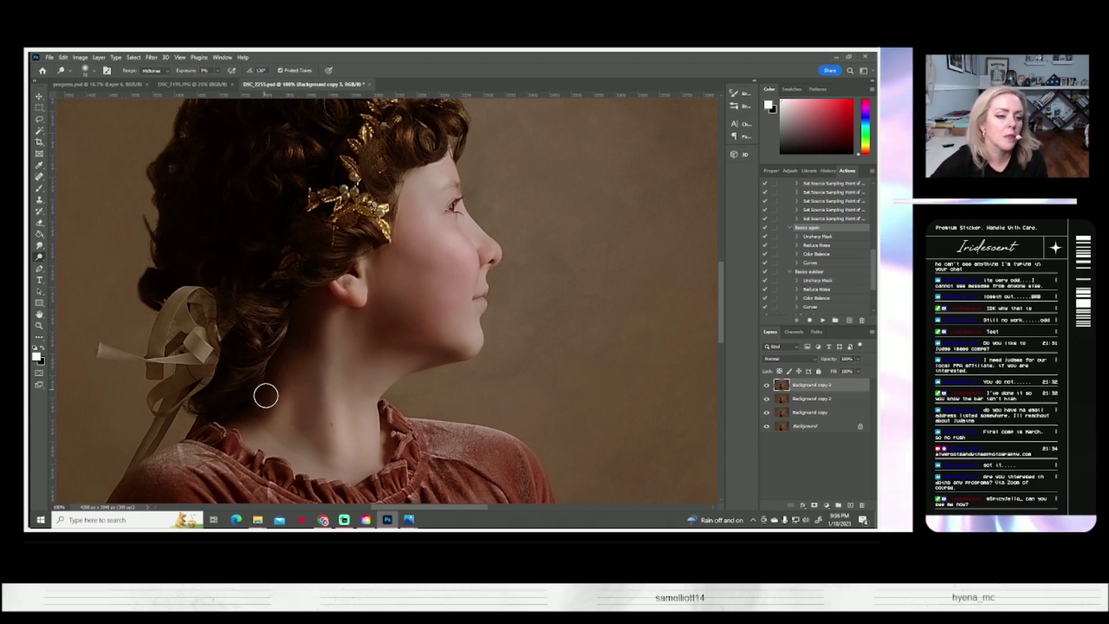
drag(307, 416, 333, 476)
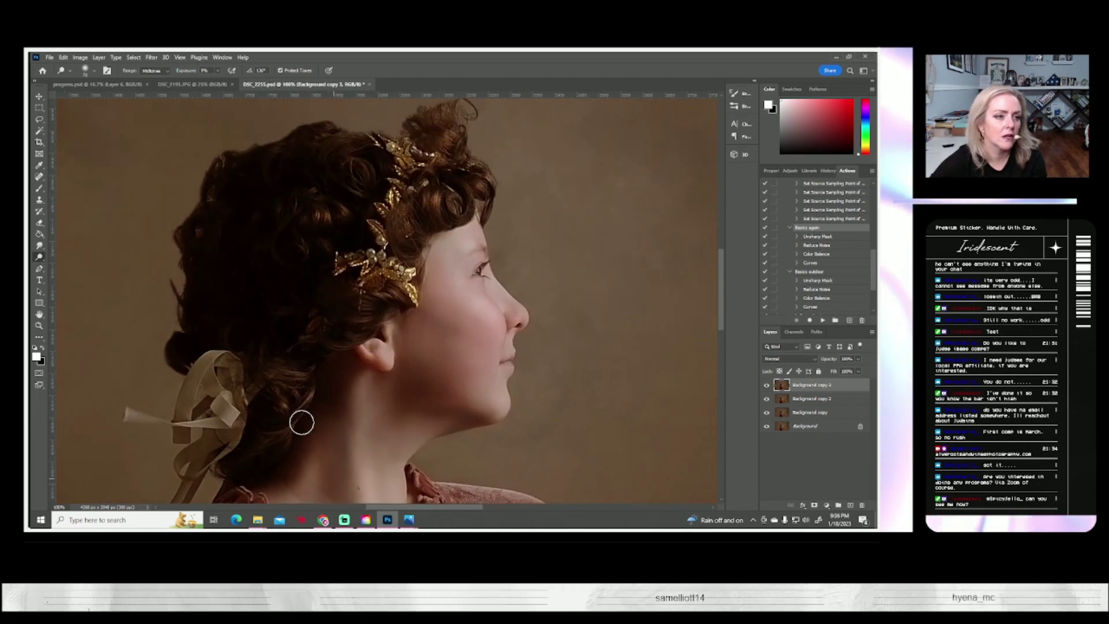
click(39, 251)
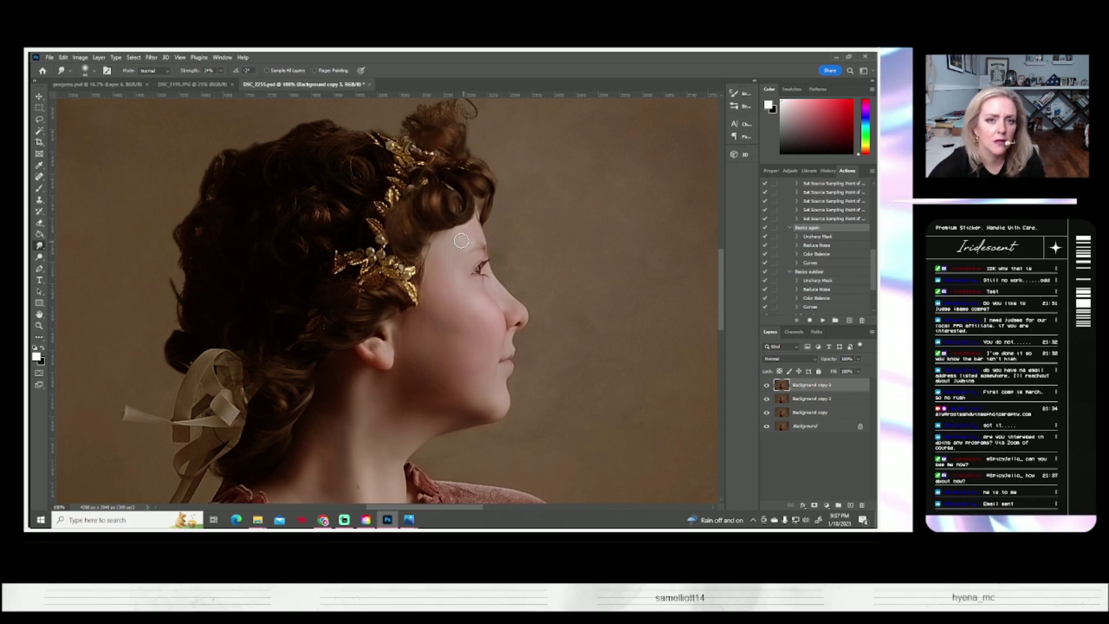
Smudge the curls, hair ribbon and neck edges, panning between each area
drag(459, 229, 392, 308)
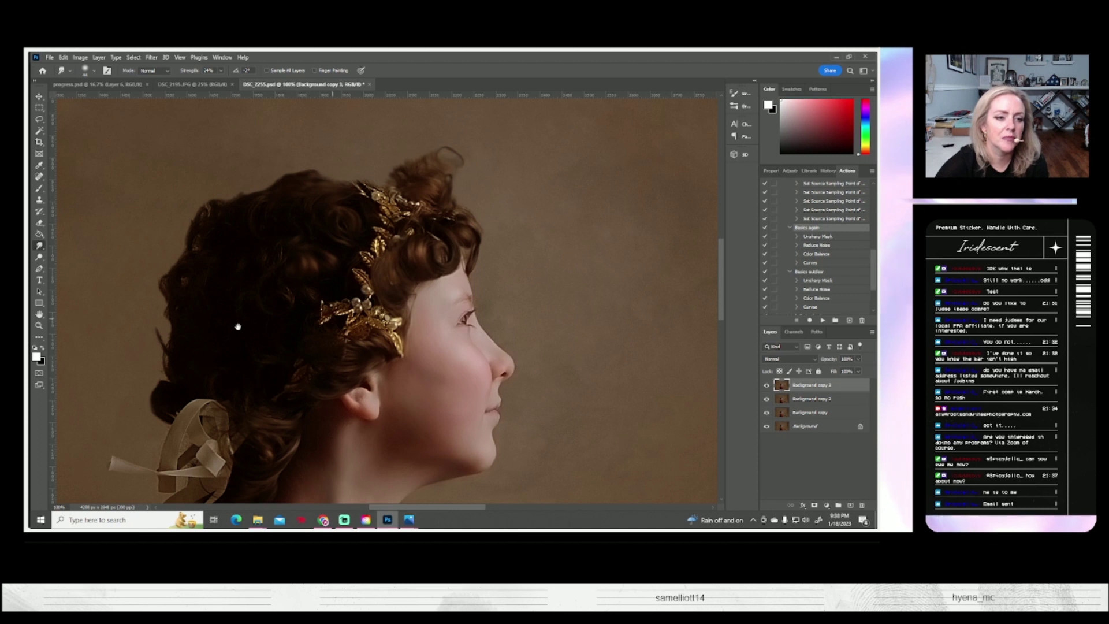
drag(239, 327, 337, 311)
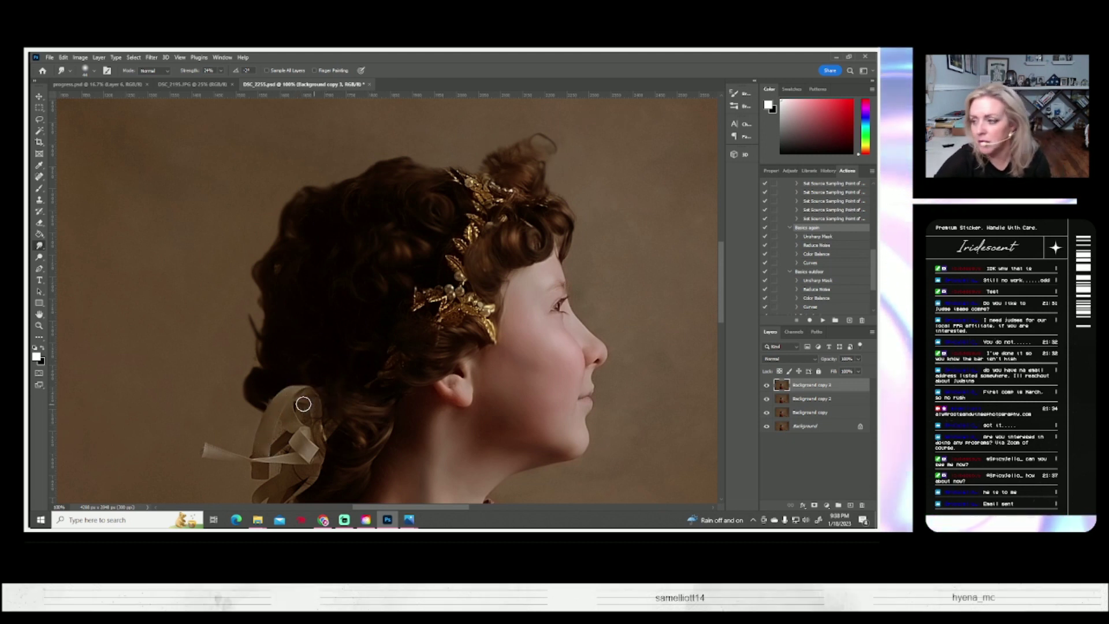
drag(298, 425, 312, 363)
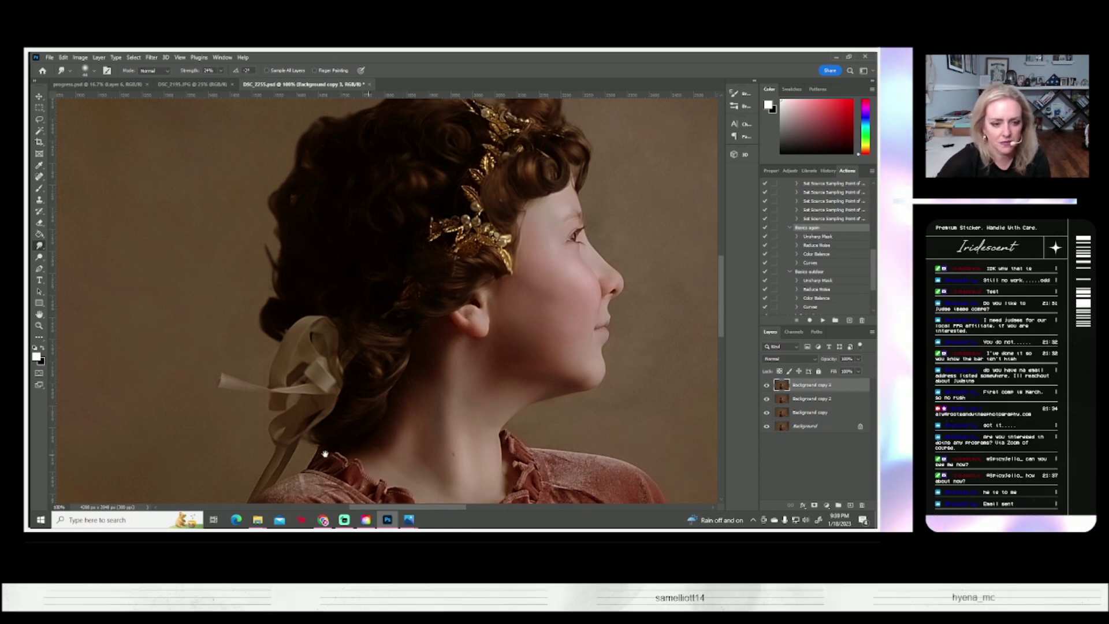
drag(296, 451, 347, 400)
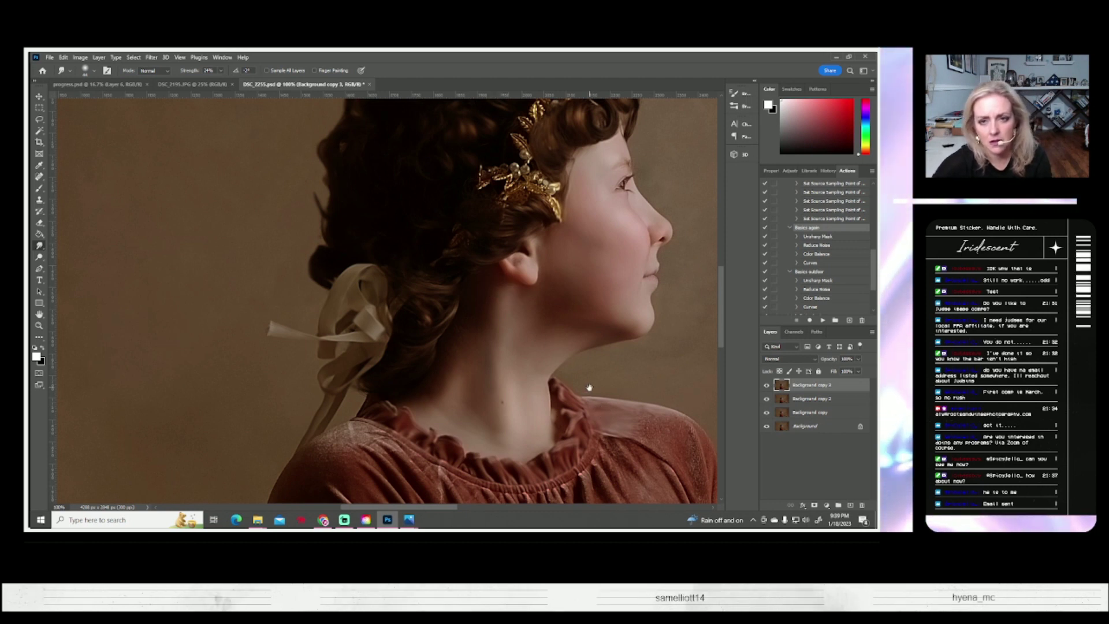
drag(598, 364, 447, 364)
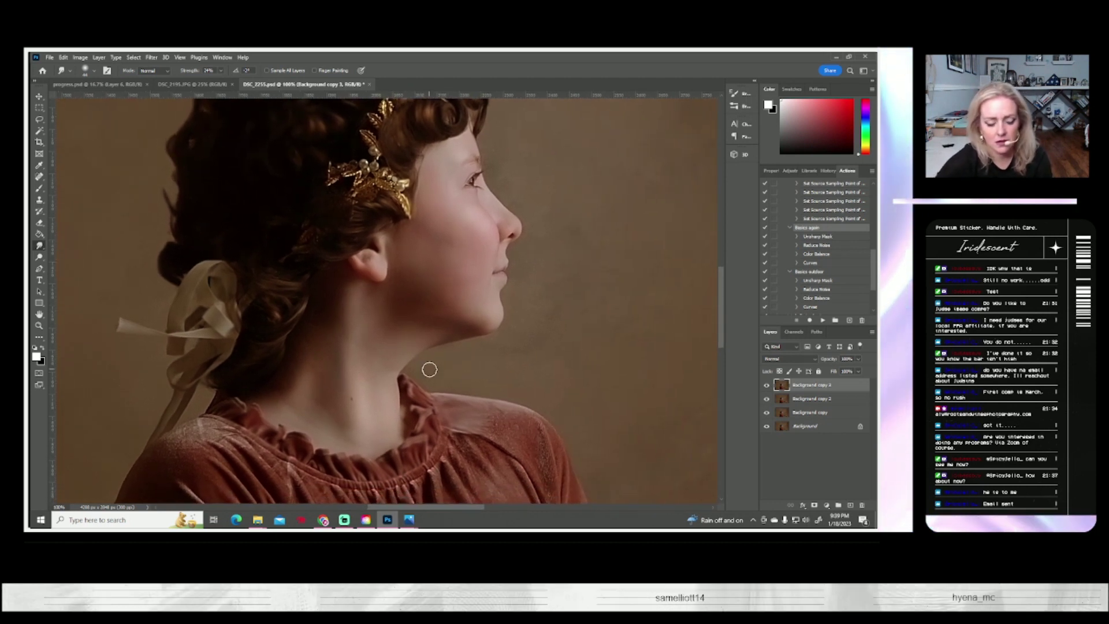
Save the DSC_2255 PSD with Ctrl+S, then pan down to the dress neckline
key(ctrl+s)
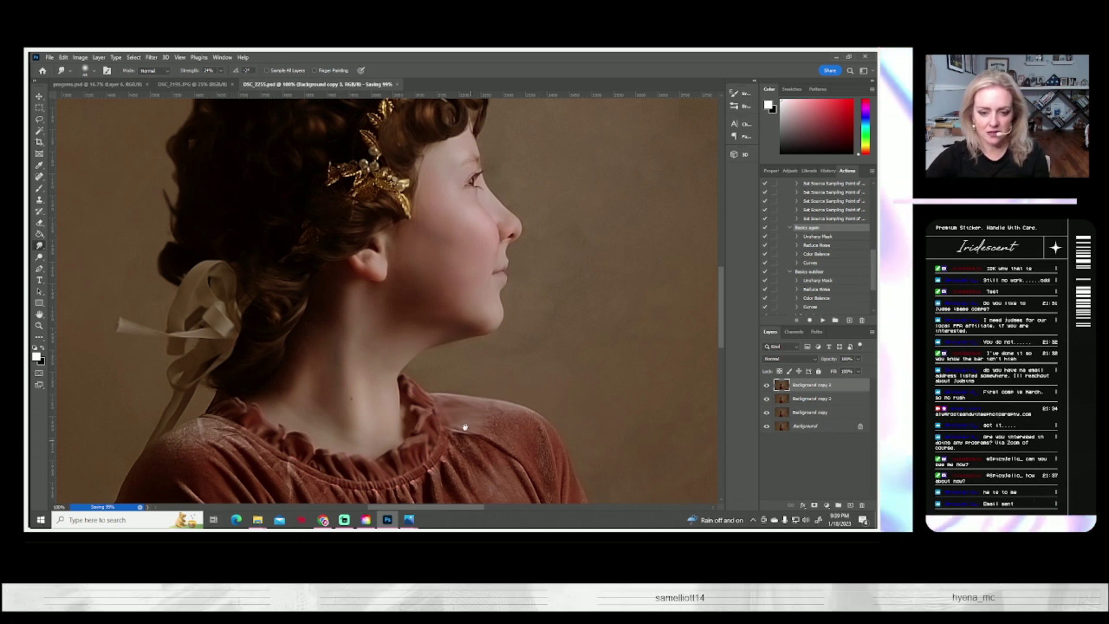
drag(458, 418, 459, 338)
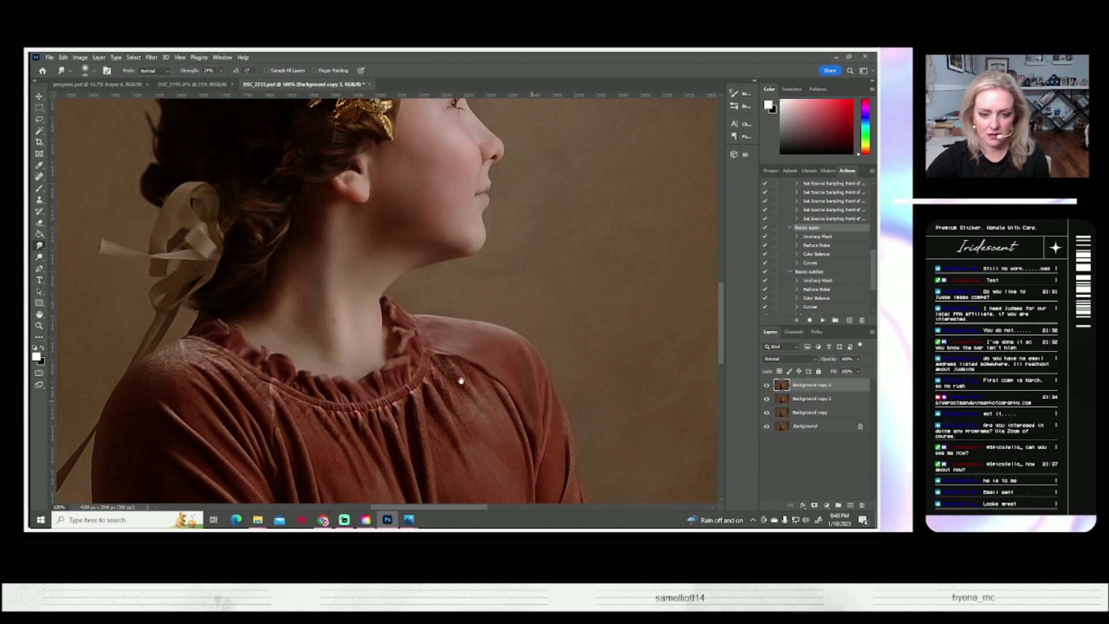
scroll(452, 371, down, 3)
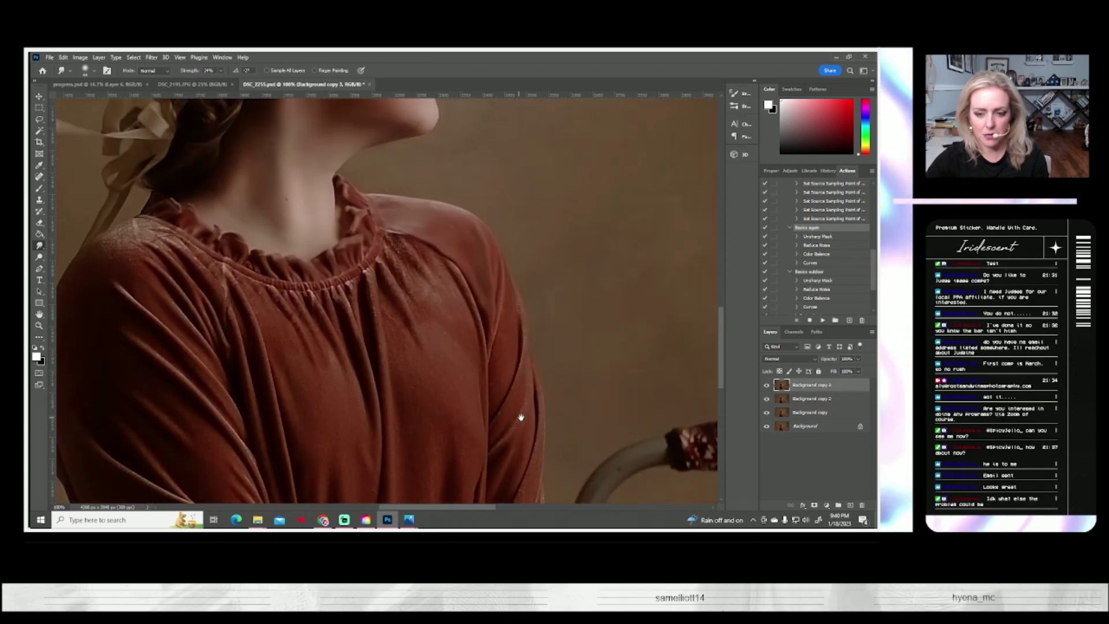
scroll(520, 418, down, 1)
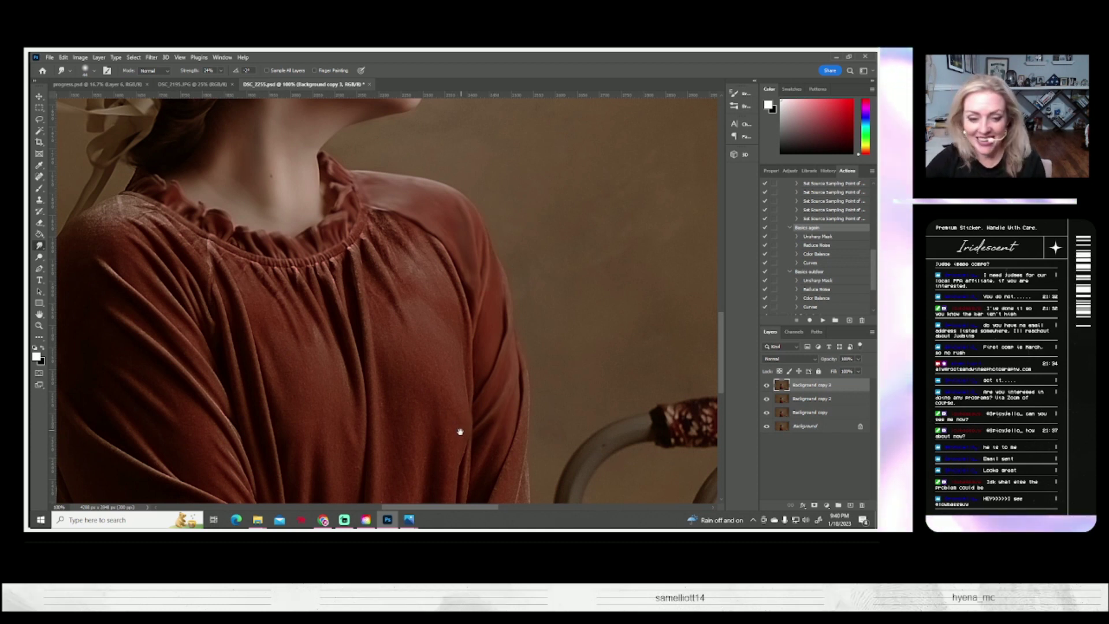
Smudge the dress sleeve edges into the backdrop while panning around the neckline
drag(459, 433, 444, 364)
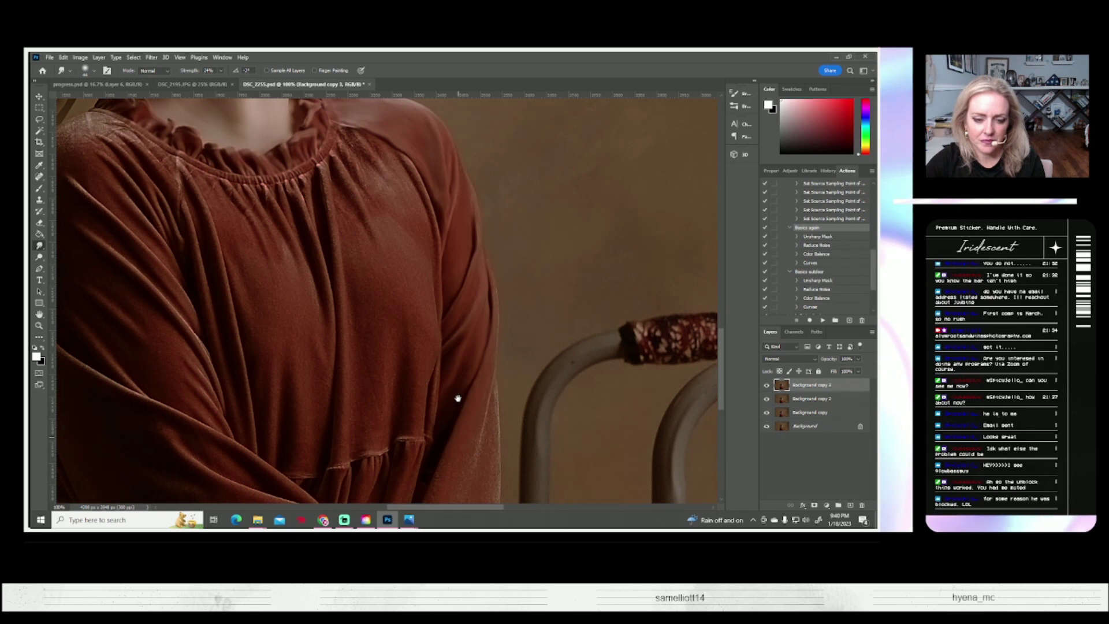
scroll(469, 434, down, 5)
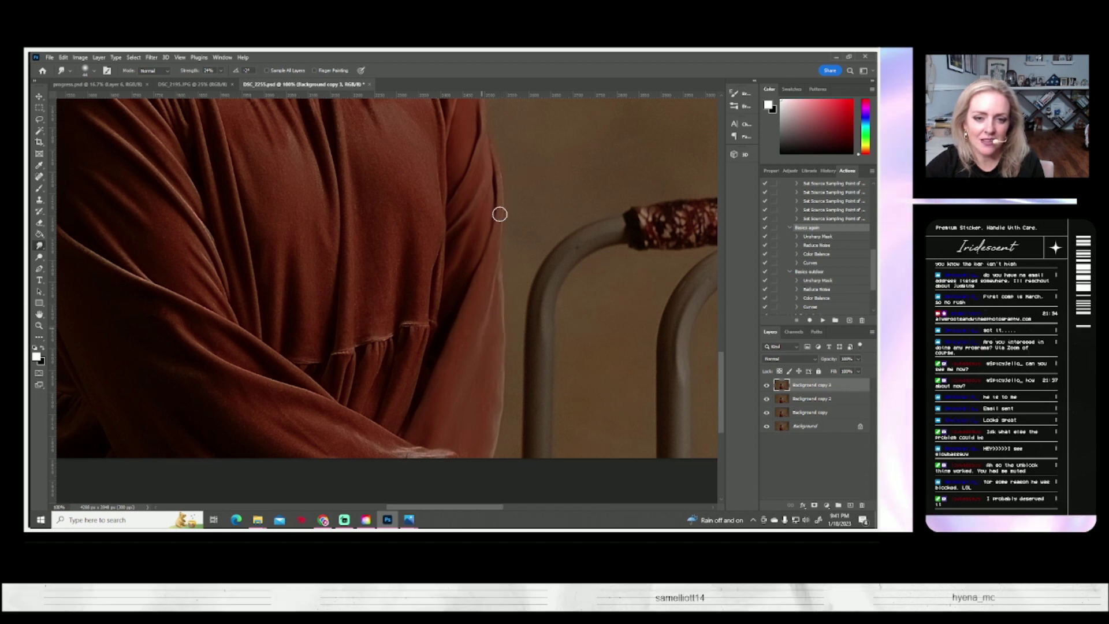
mouse_move(433, 304)
mouse_down()
mouse_move(516, 490)
mouse_move(595, 564)
mouse_up()
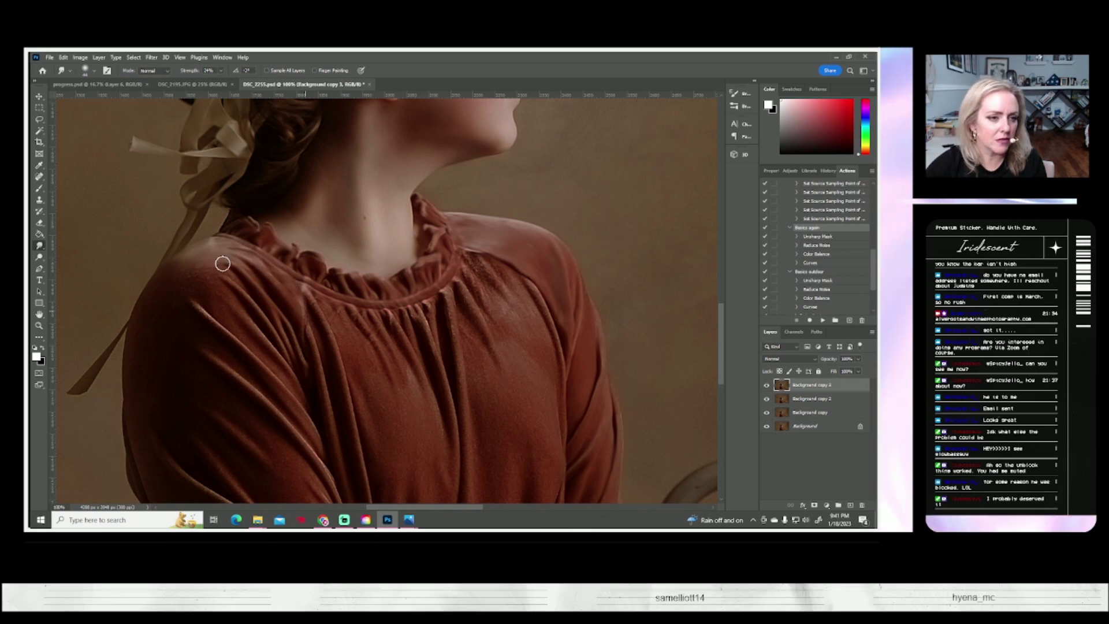
drag(219, 269, 211, 264)
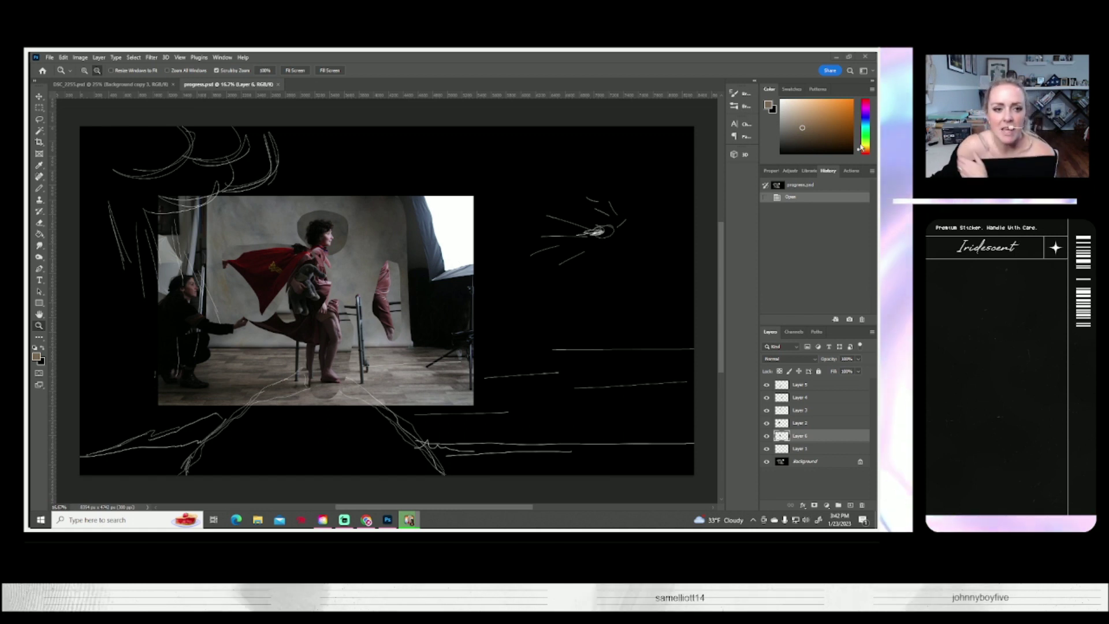
Bring the DSC_2355.psd portrait document to the front
click(93, 84)
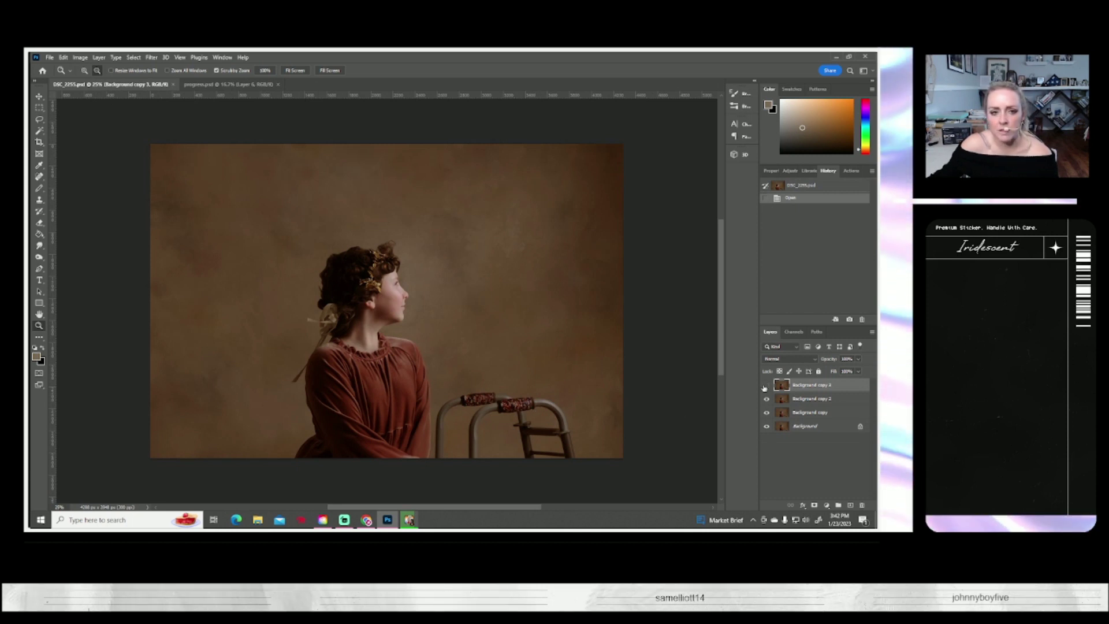
Duplicate the portrait's top layer to create Background copy 4
click(767, 385)
right_click(781, 388)
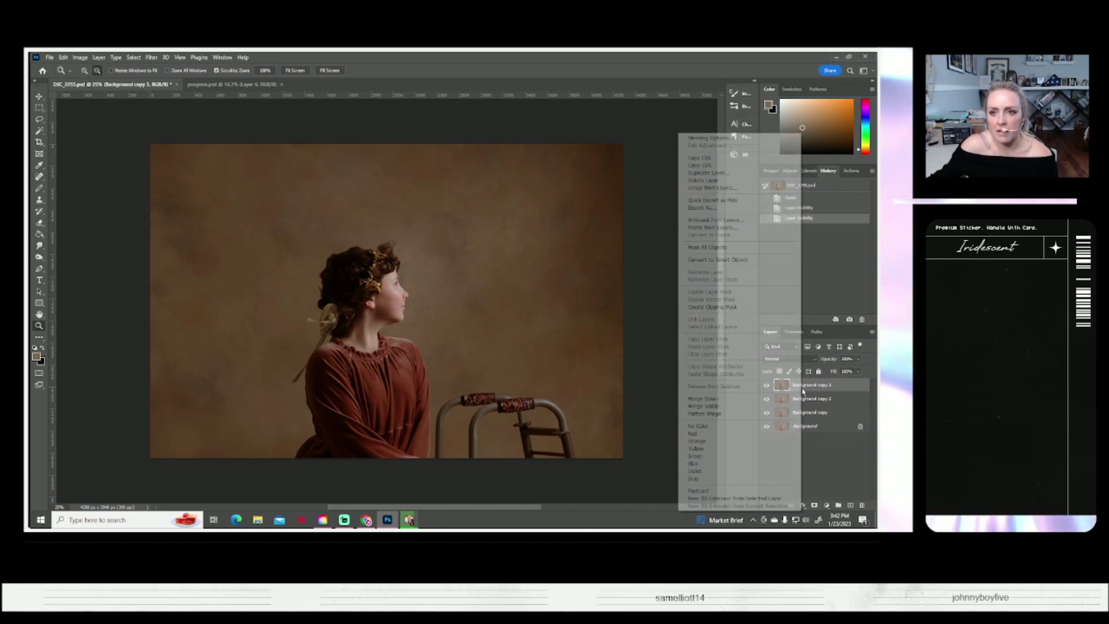
click(728, 175)
click(526, 183)
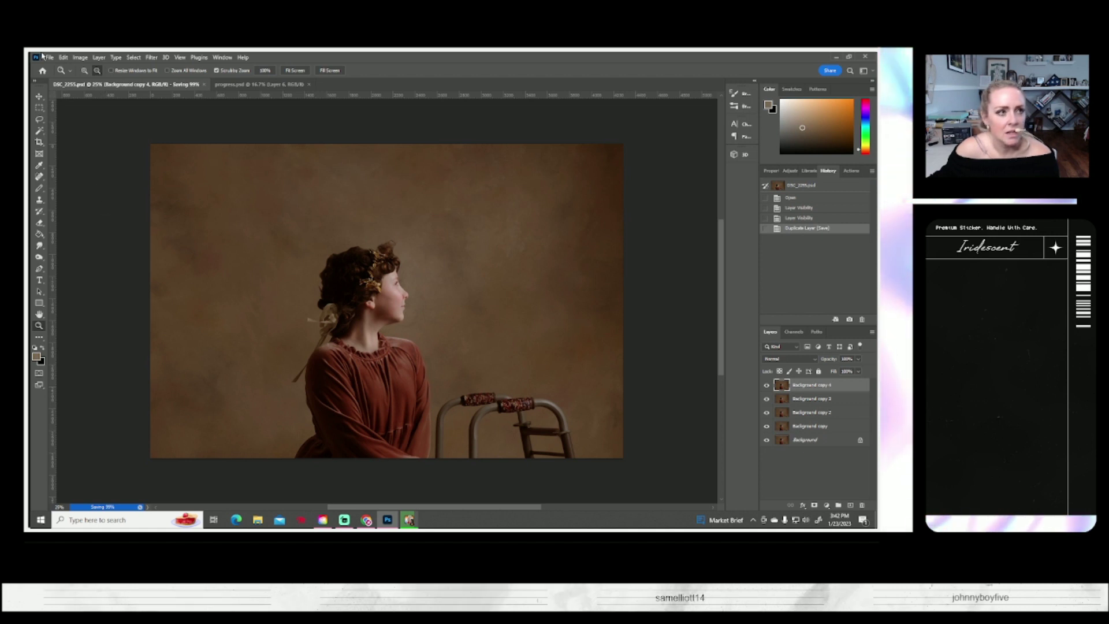
Flip the image horizontally from the Edit menu, then undo the flip
click(63, 57)
mouse_move(78, 259)
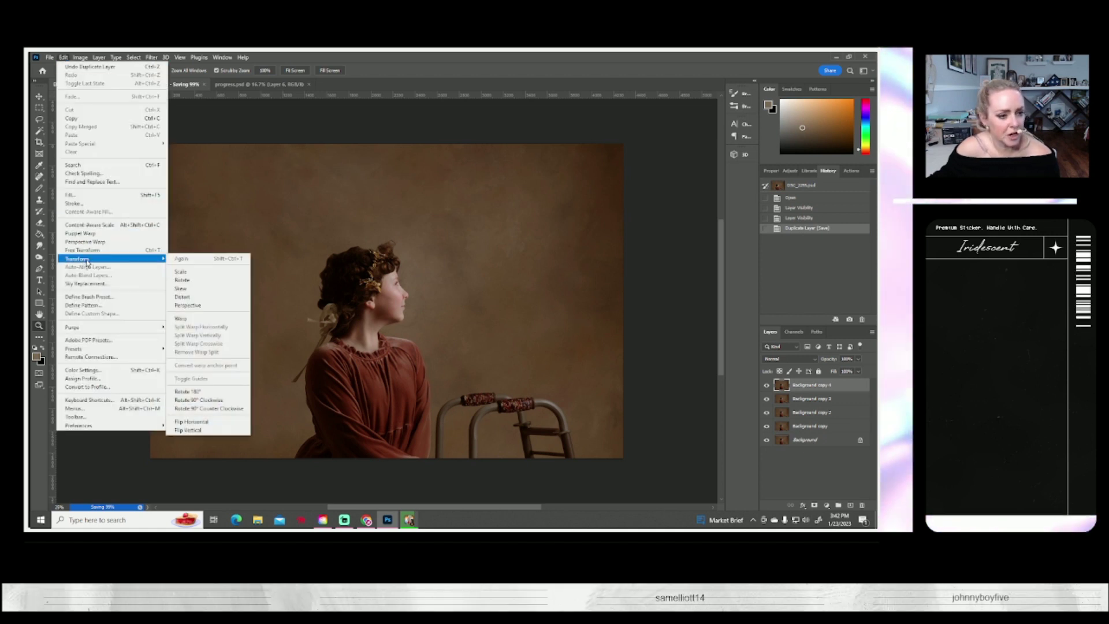
click(201, 423)
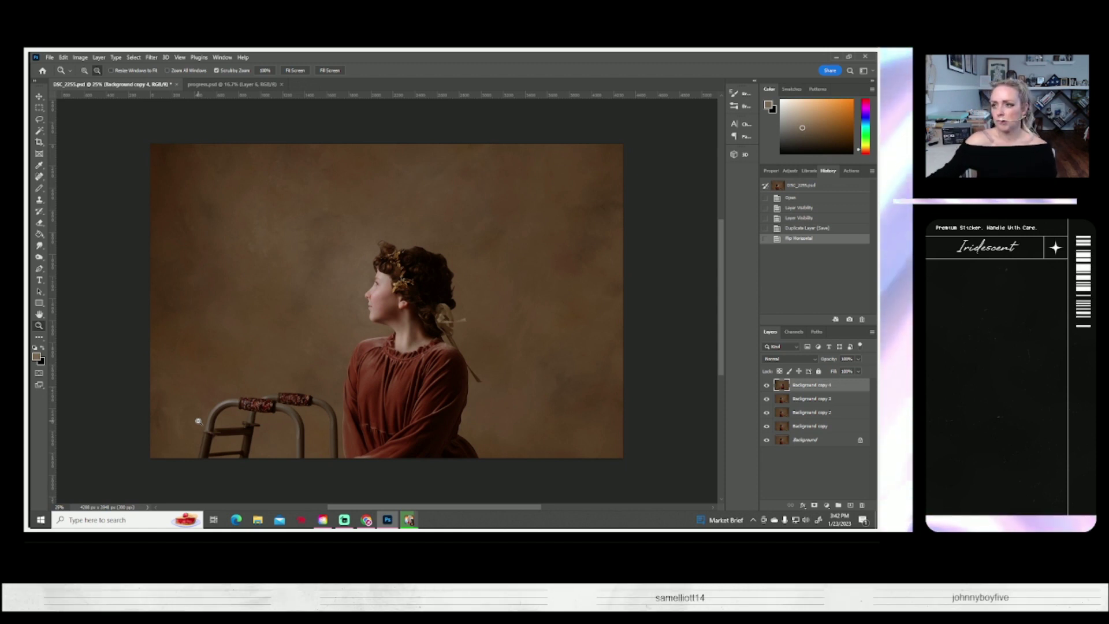
key(ctrl+z)
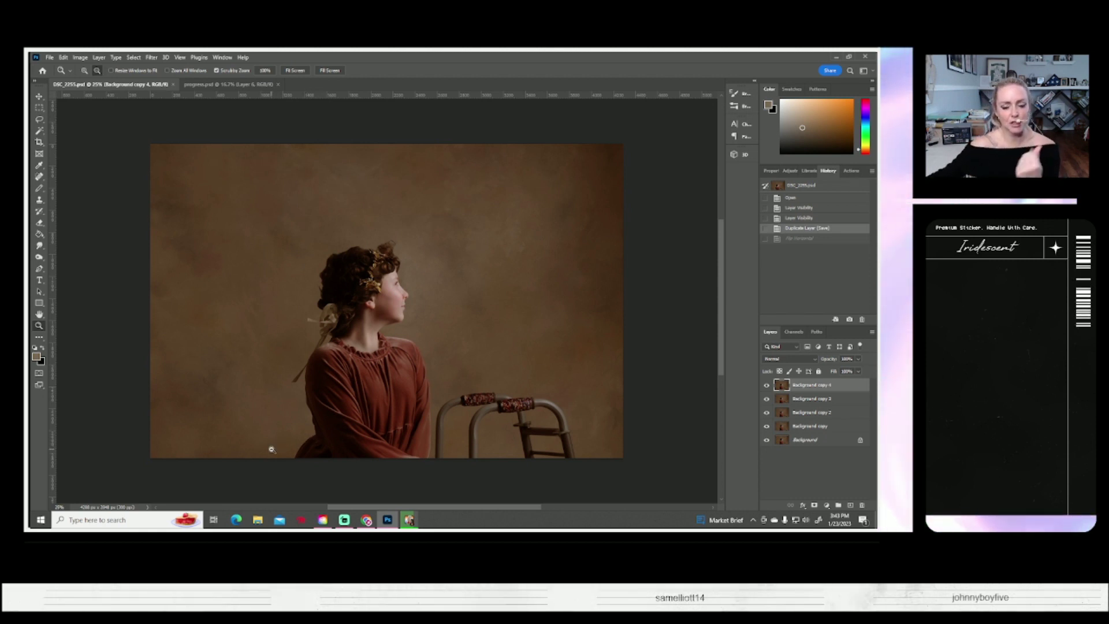
Check the top layer, then darken the image with Brightness/Contrast
click(766, 386)
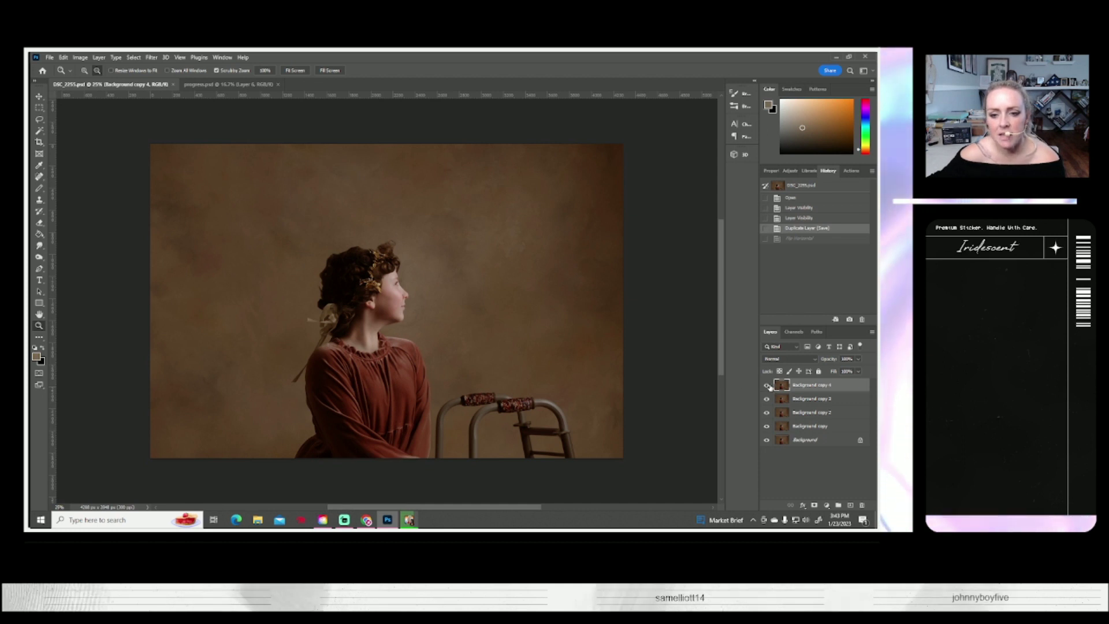
click(766, 386)
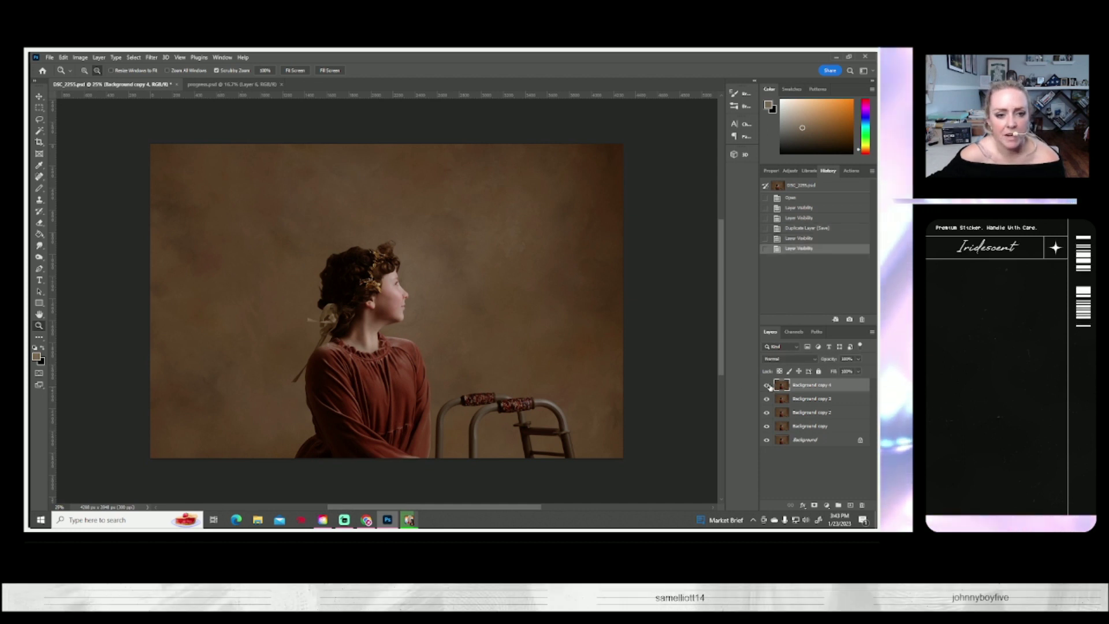
click(80, 57)
click(199, 94)
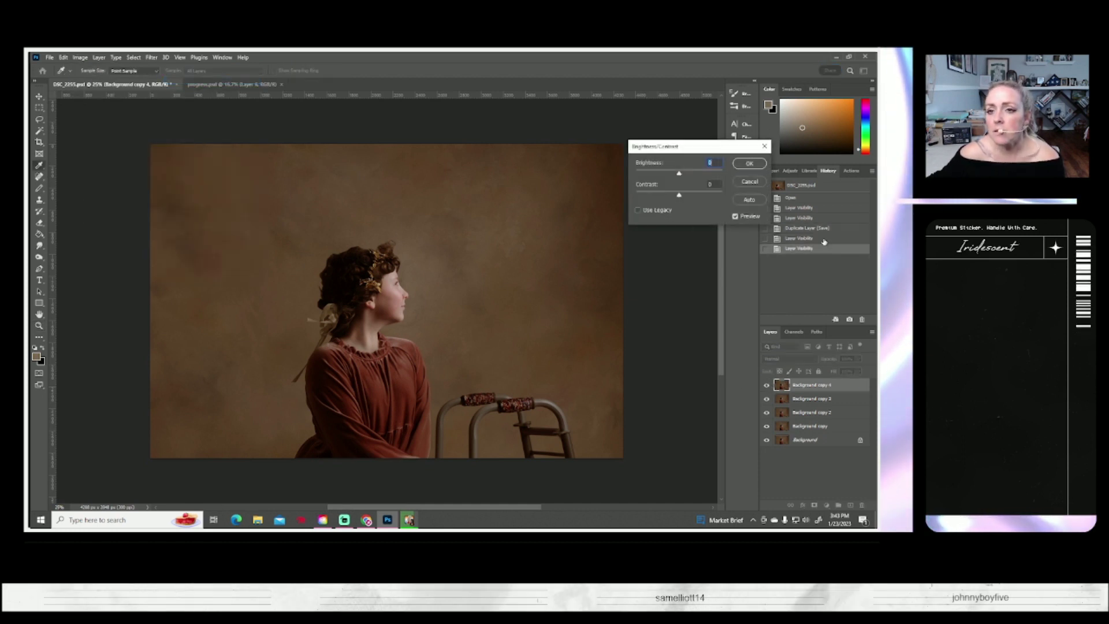
drag(679, 175, 661, 178)
key(Return)
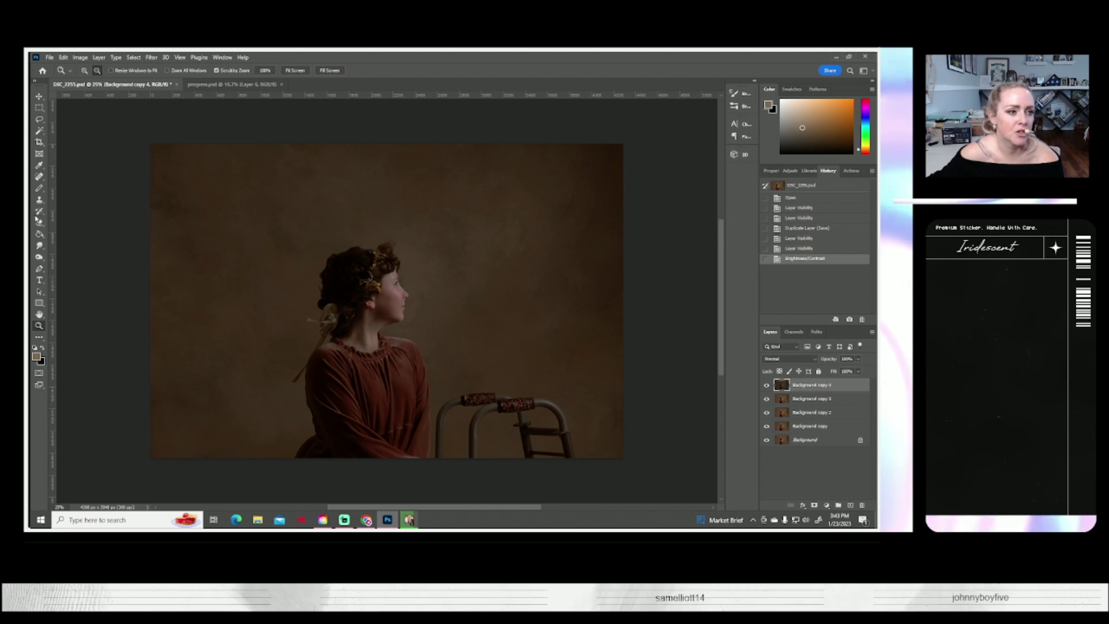
Enlarge the soft round brush and erase a stroke to lighten the background
key(b)
click(104, 72)
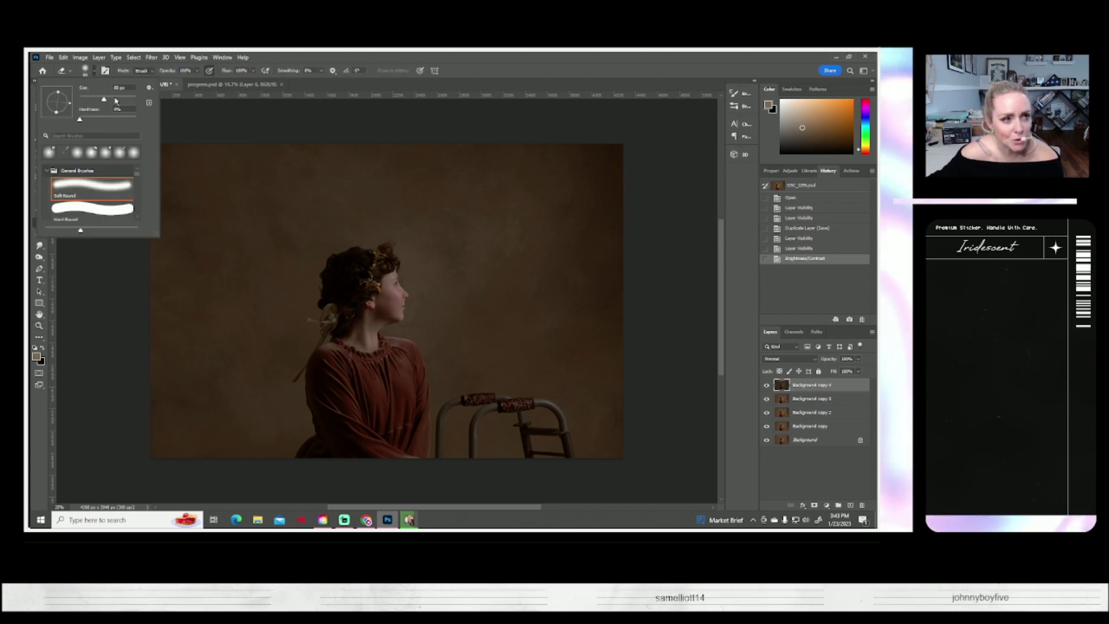
drag(104, 97, 131, 98)
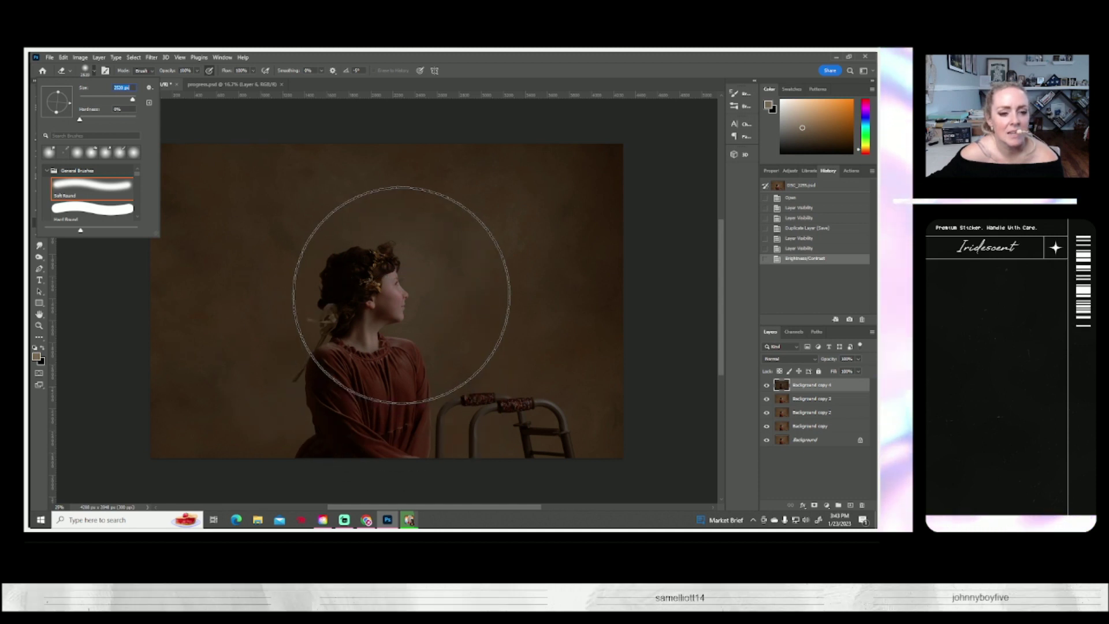
click(401, 295)
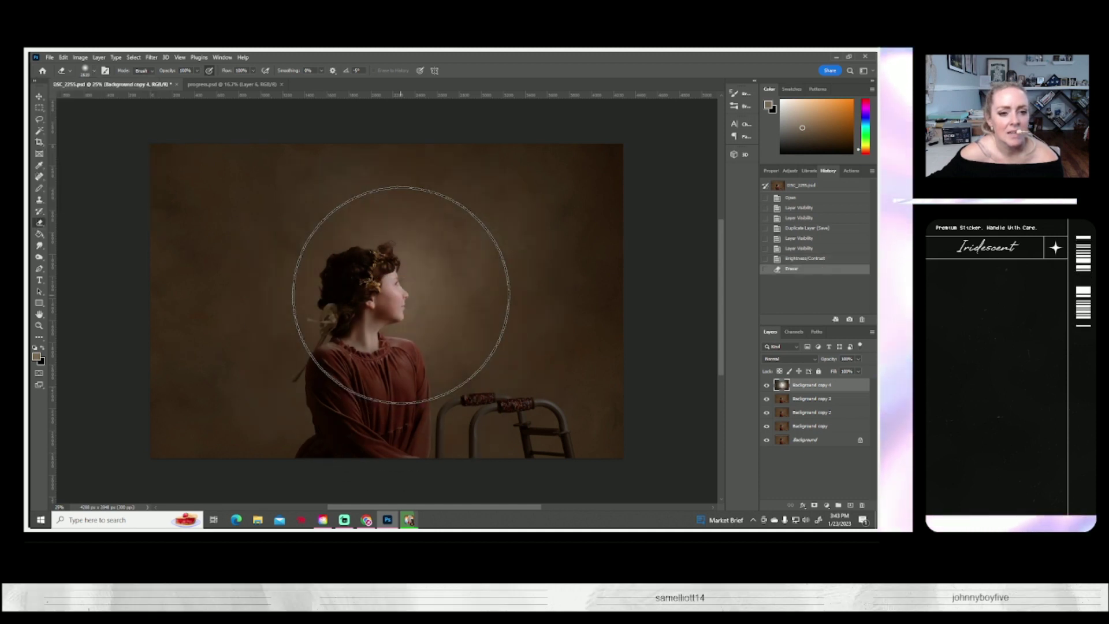
Erase more around the head, switch to a smaller brush, and flatten the image
click(98, 71)
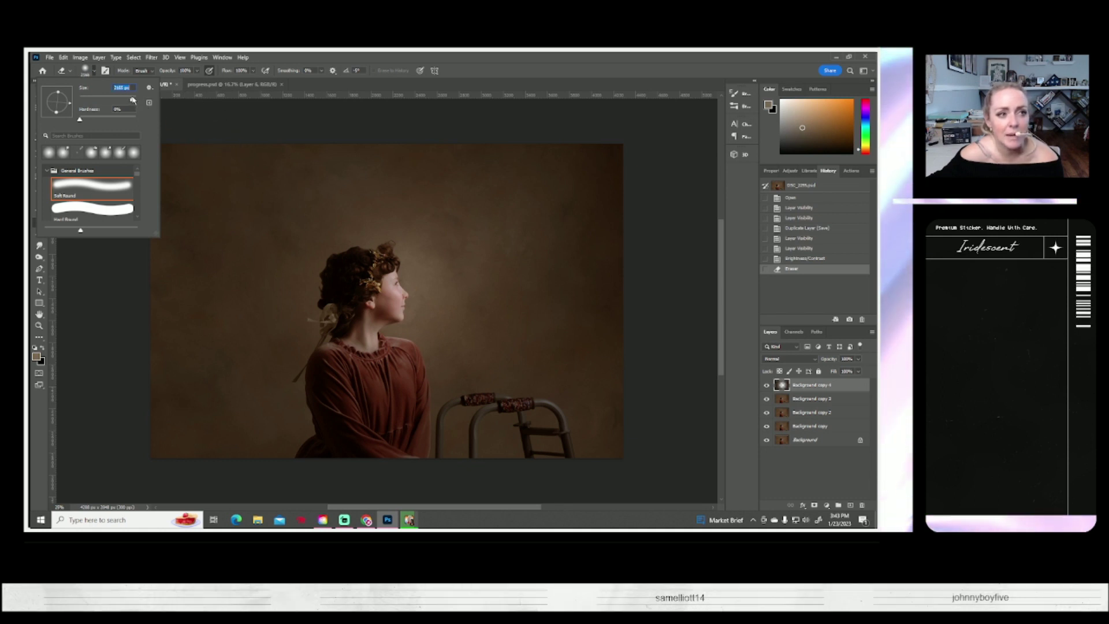
click(171, 82)
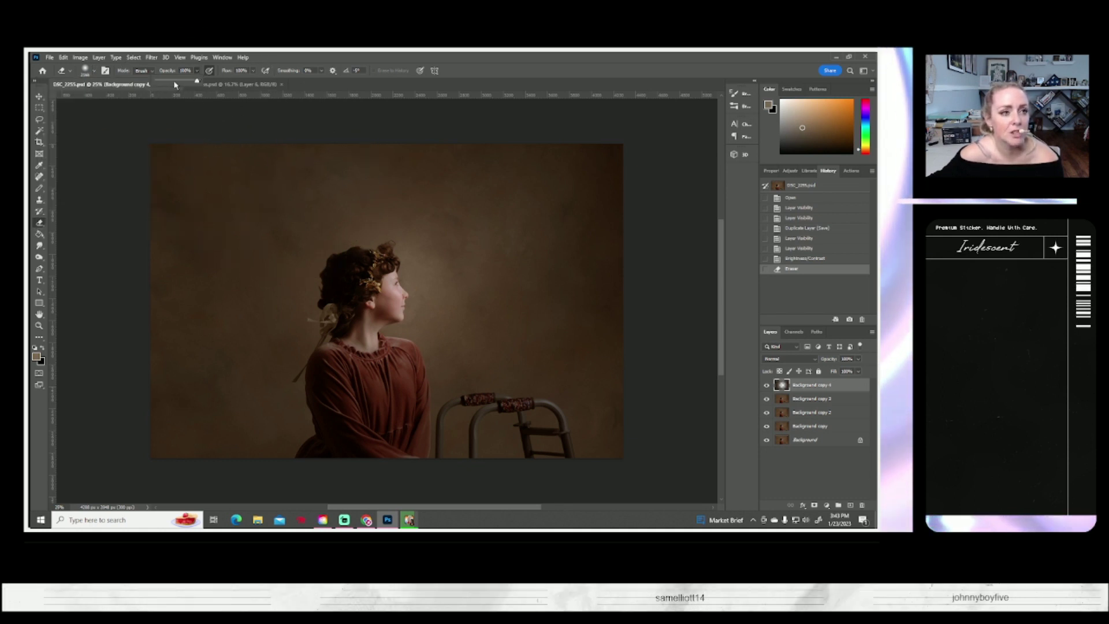
drag(471, 318, 625, 193)
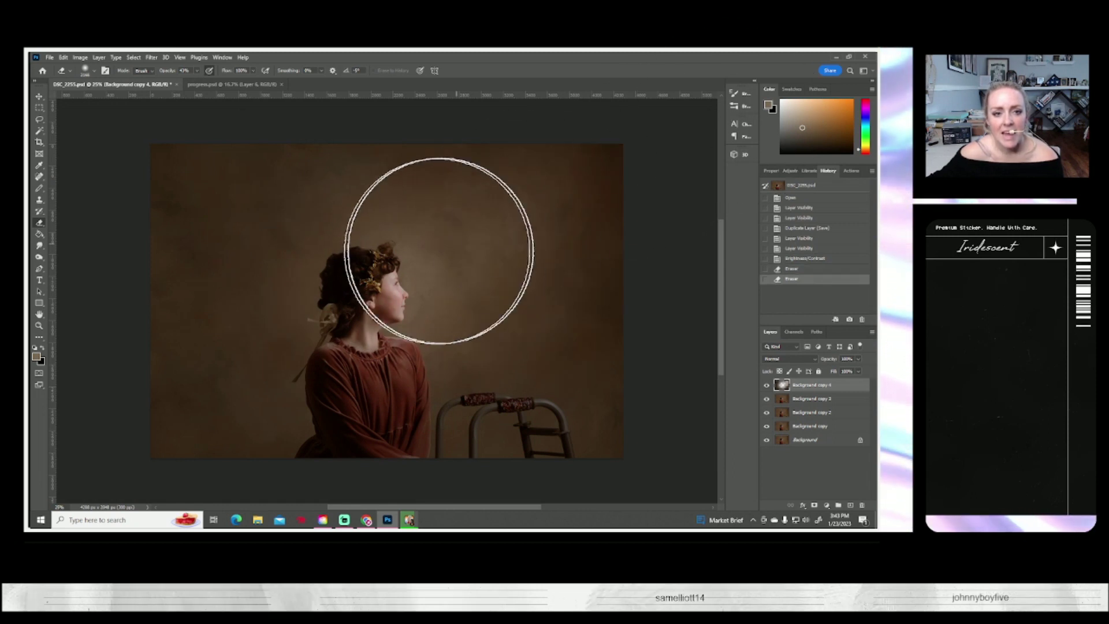
click(93, 71)
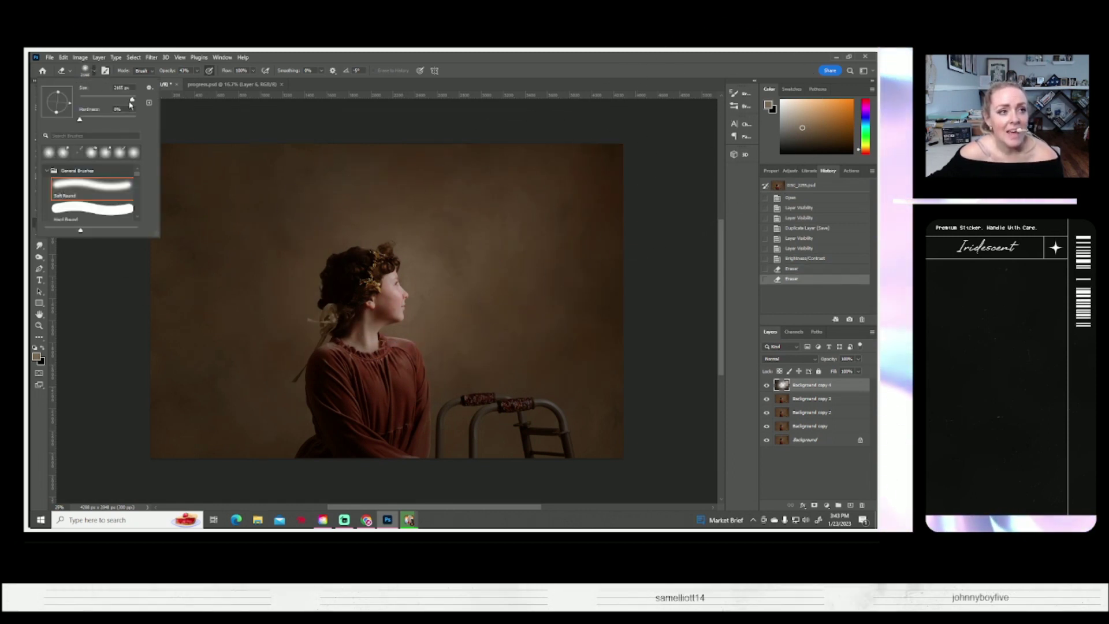
double_click(121, 87)
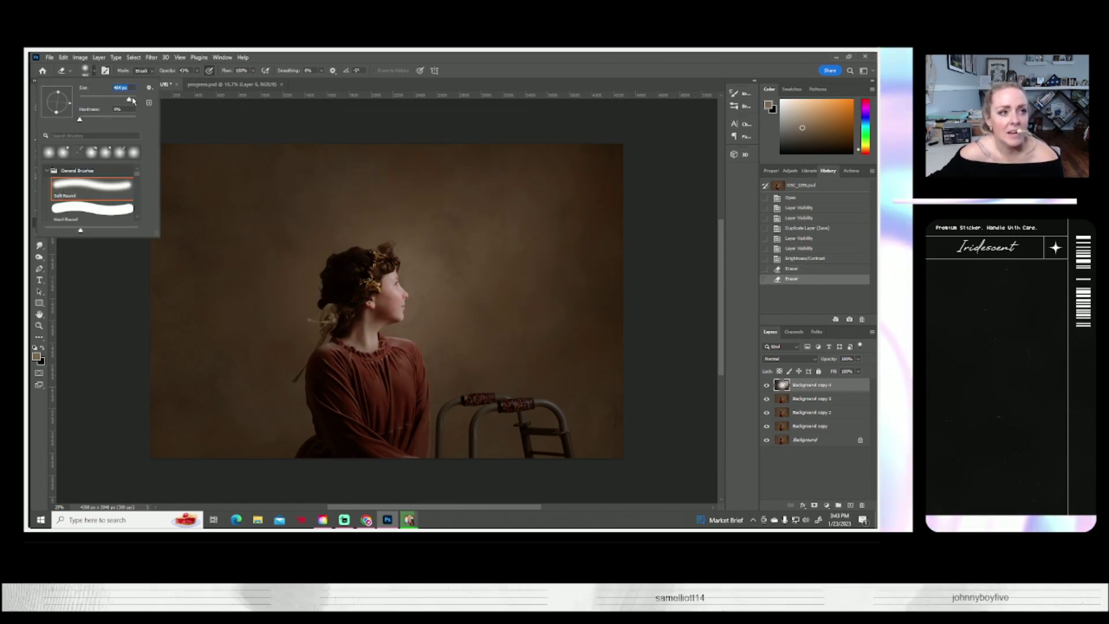
click(373, 287)
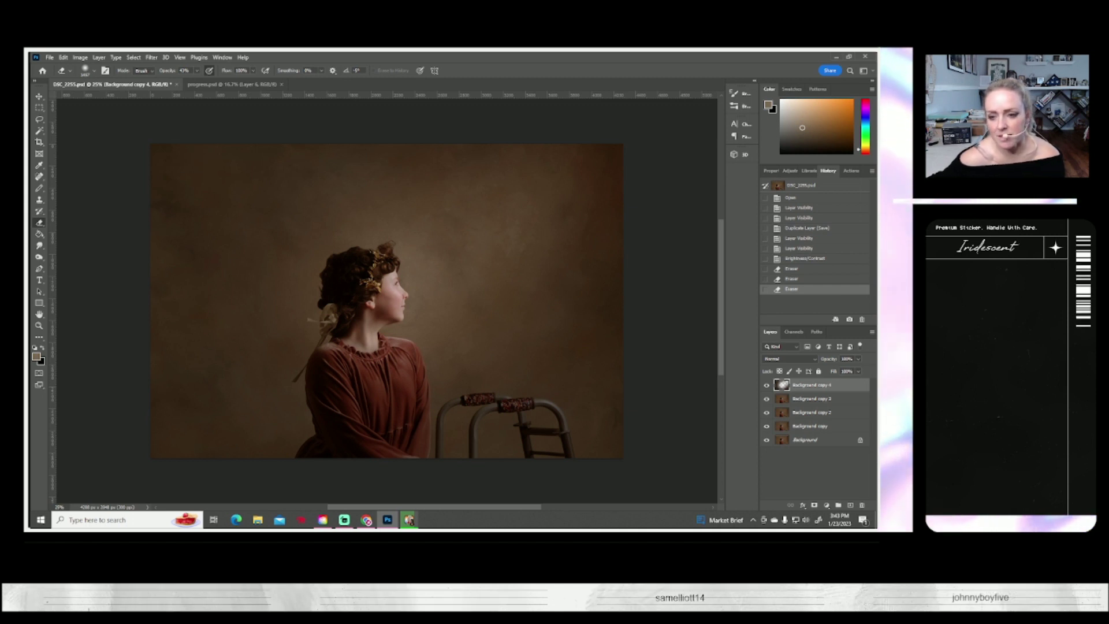
click(100, 57)
click(142, 402)
Duplicate the flattened background layer
right_click(784, 386)
click(820, 400)
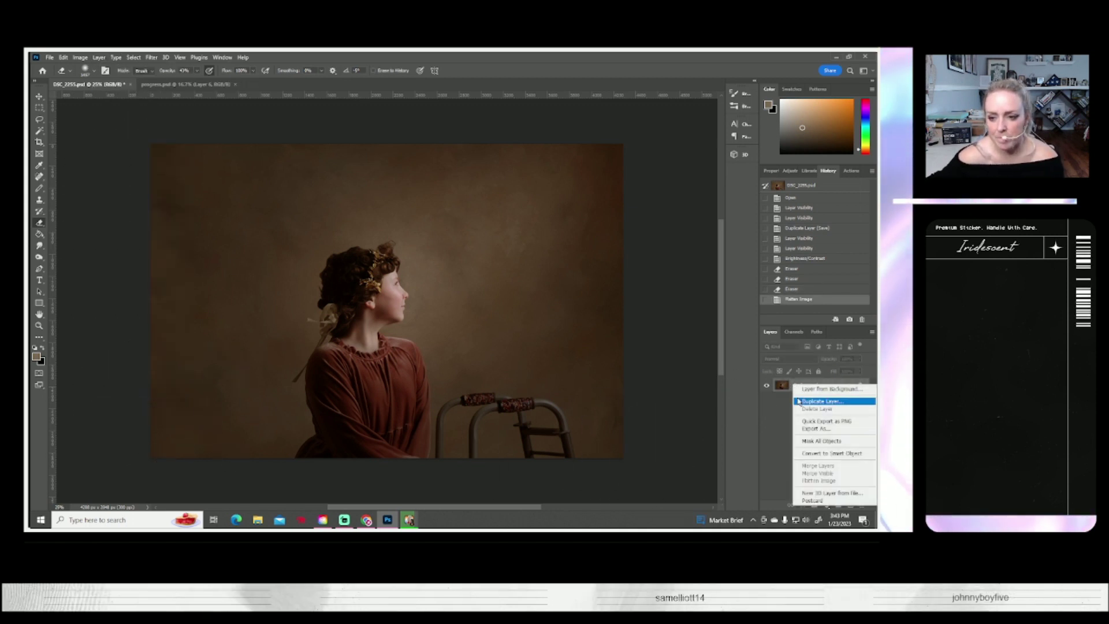
click(524, 185)
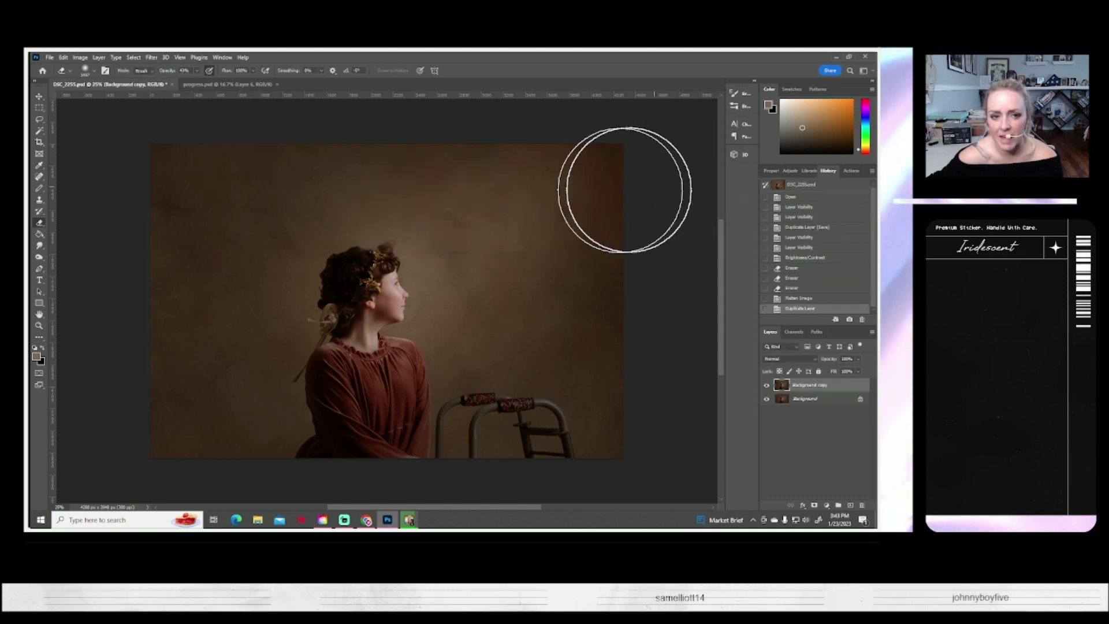
Brighten the duplicate's highlights with Levels by lowering the white input level
click(79, 57)
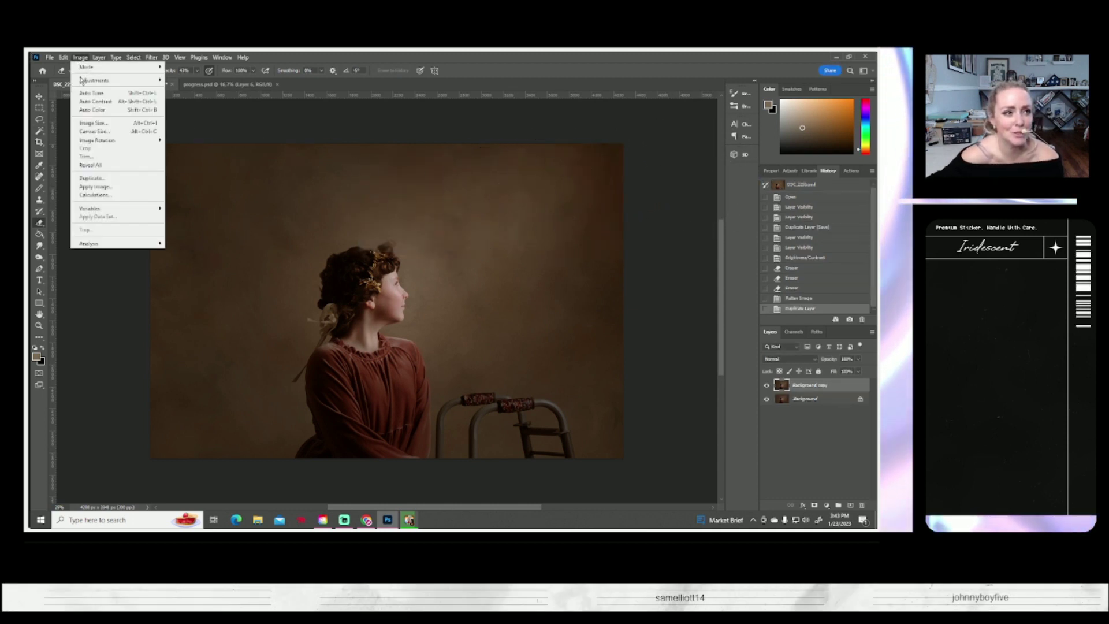
click(216, 89)
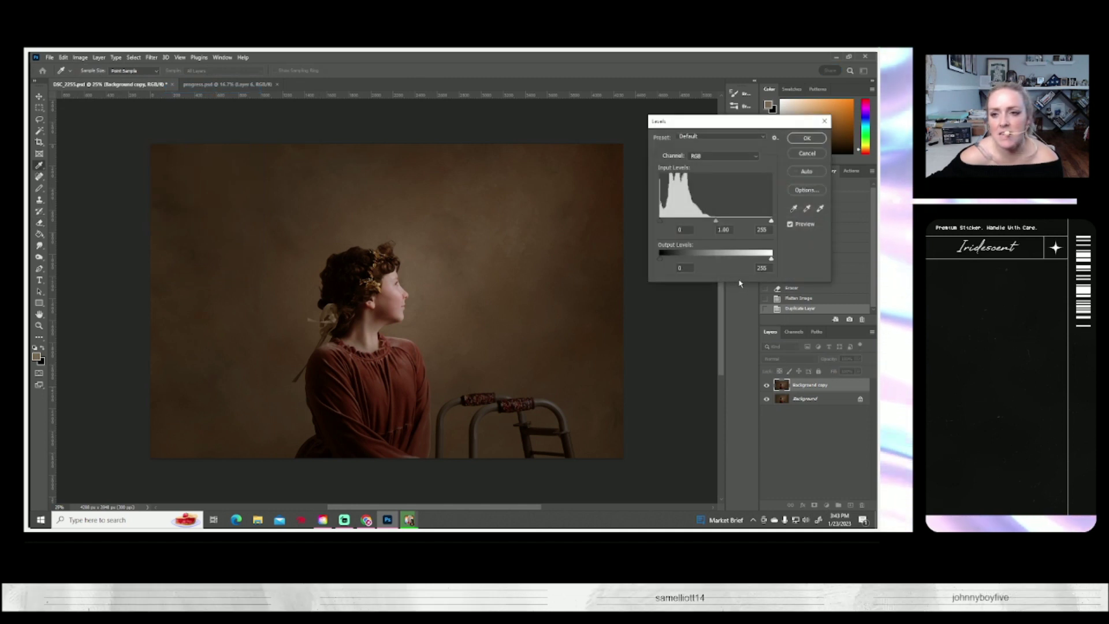
drag(771, 221, 717, 224)
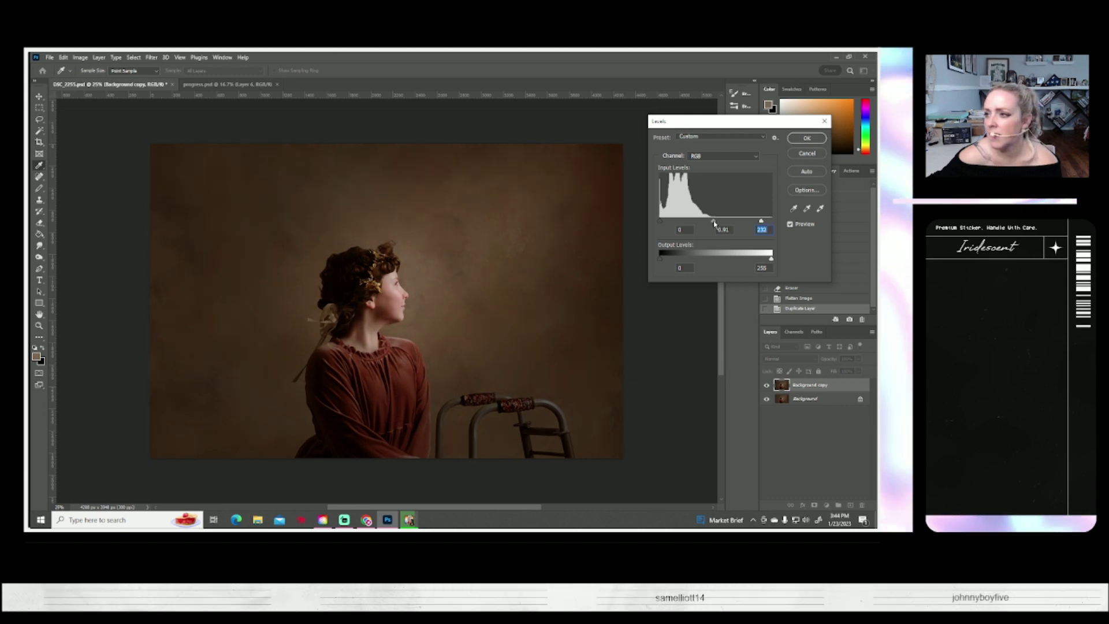
key(Return)
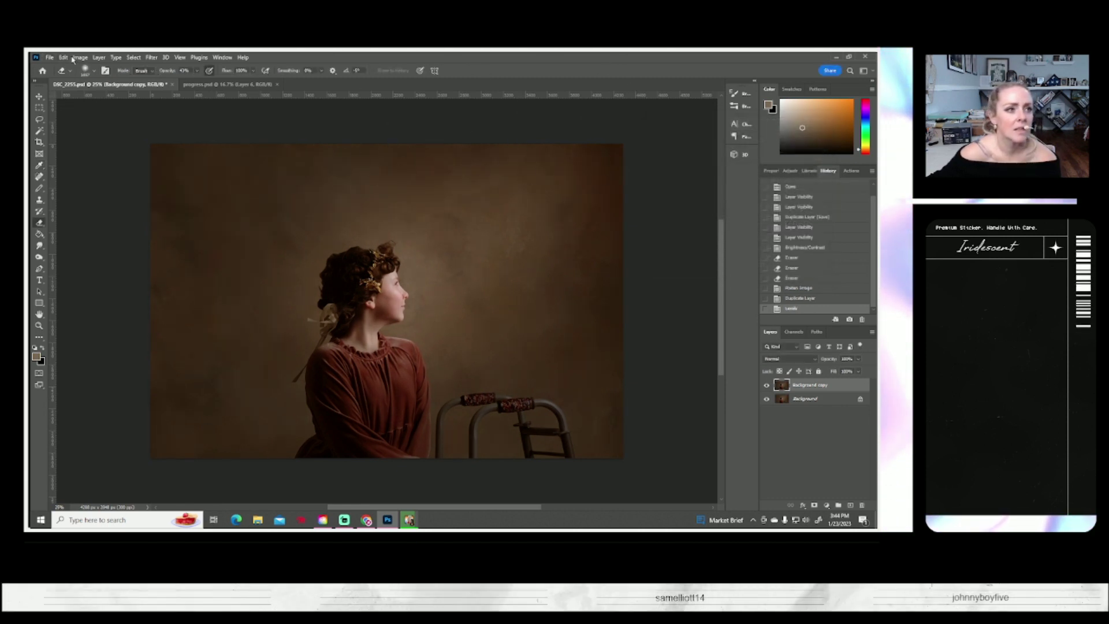
click(99, 57)
Flatten the adjusted copy, save it as a JPEG, and glance at progress.psd
click(139, 401)
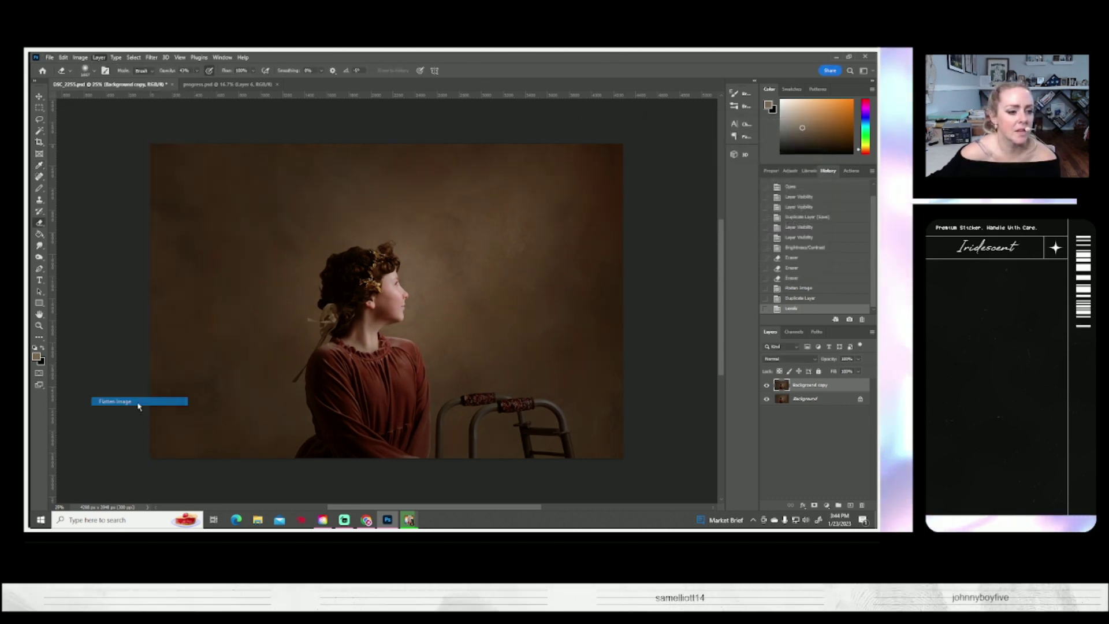
click(50, 57)
click(87, 164)
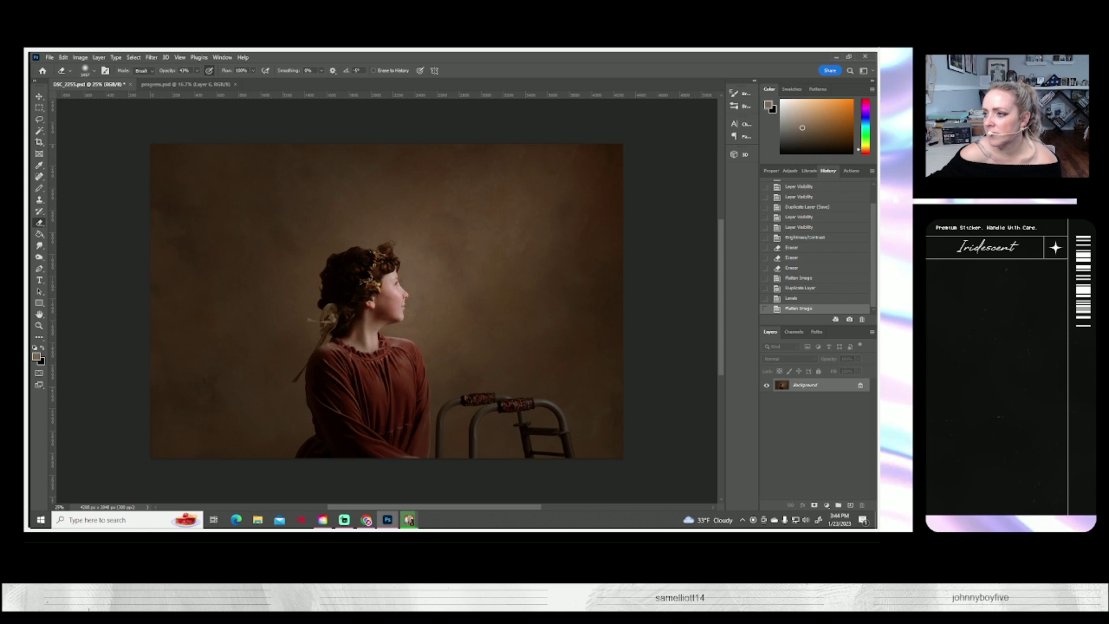
key(ctrl+s)
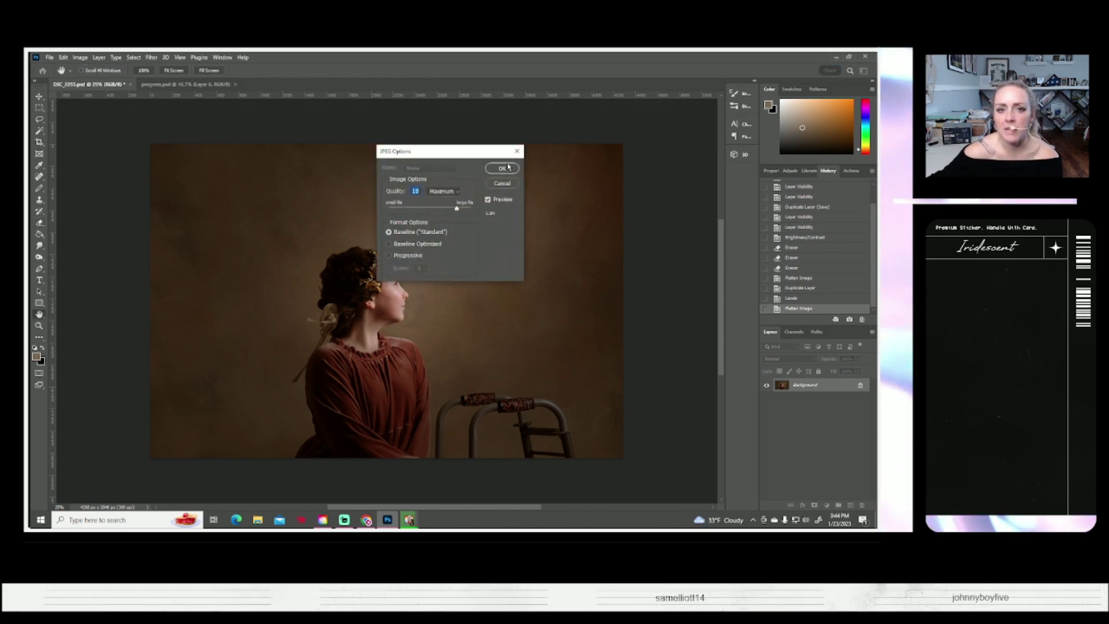
click(498, 170)
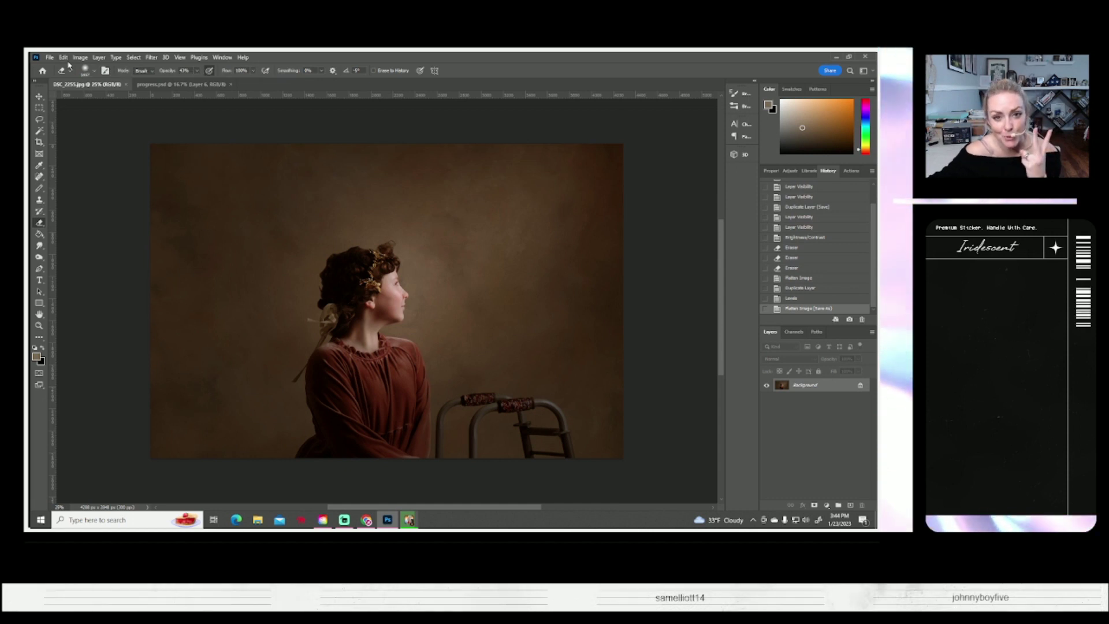
click(200, 85)
click(70, 84)
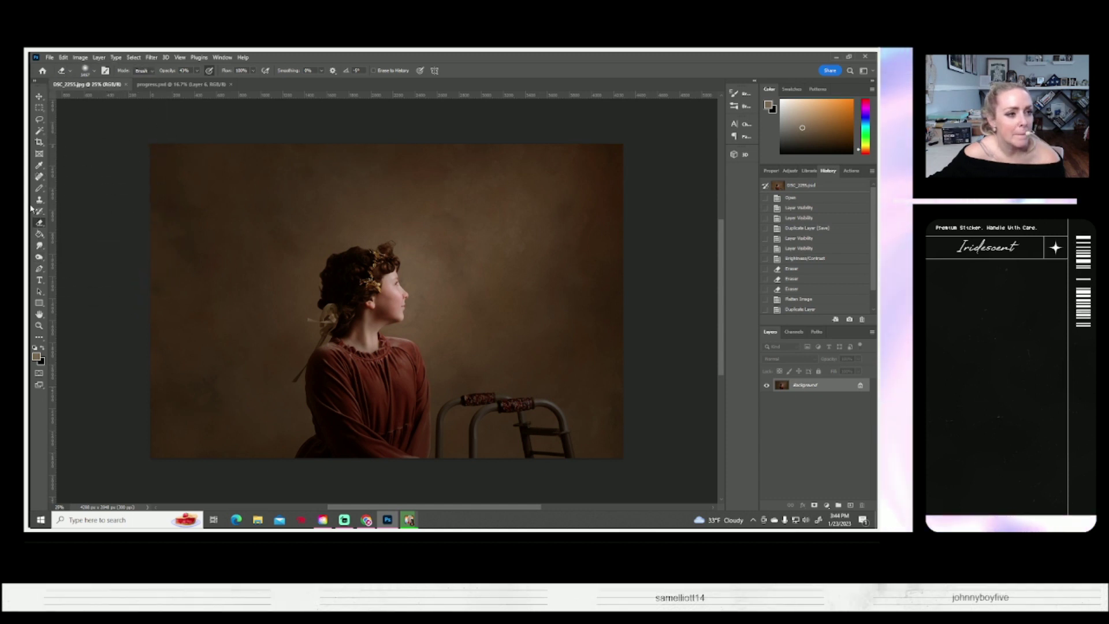
Draw a small white pencil scribble in the lower left, undoing a first test line
click(39, 178)
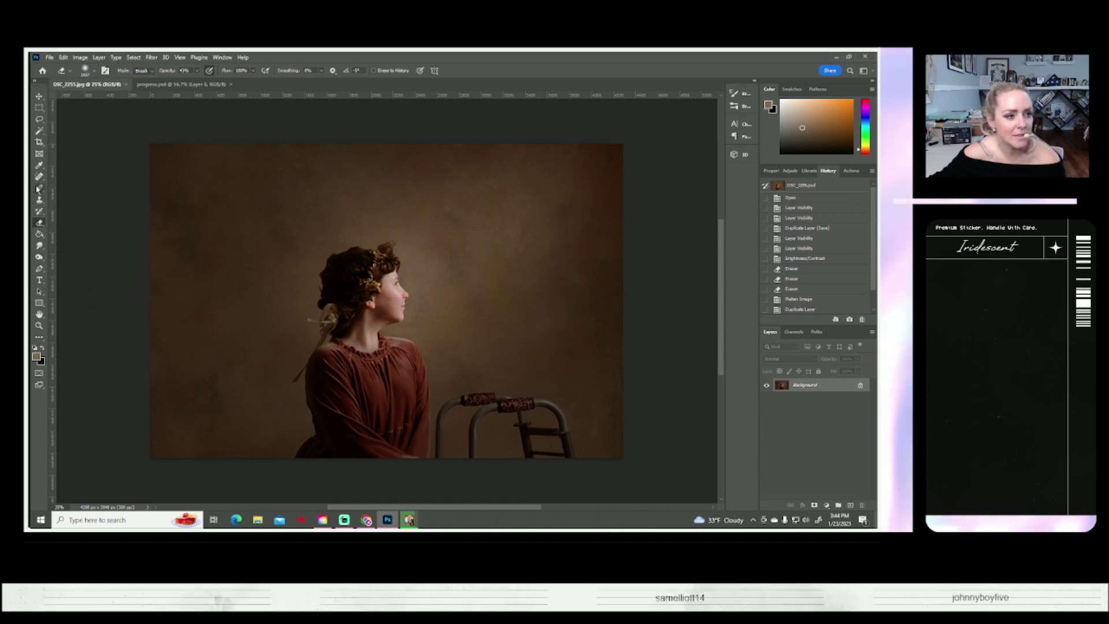
click(38, 347)
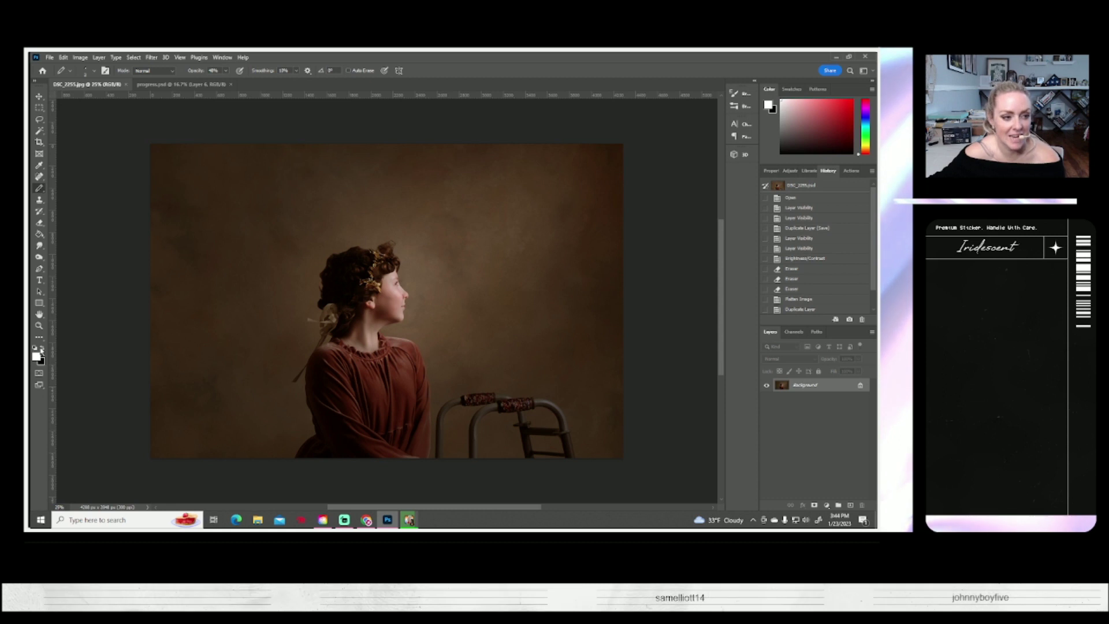
drag(283, 250, 347, 186)
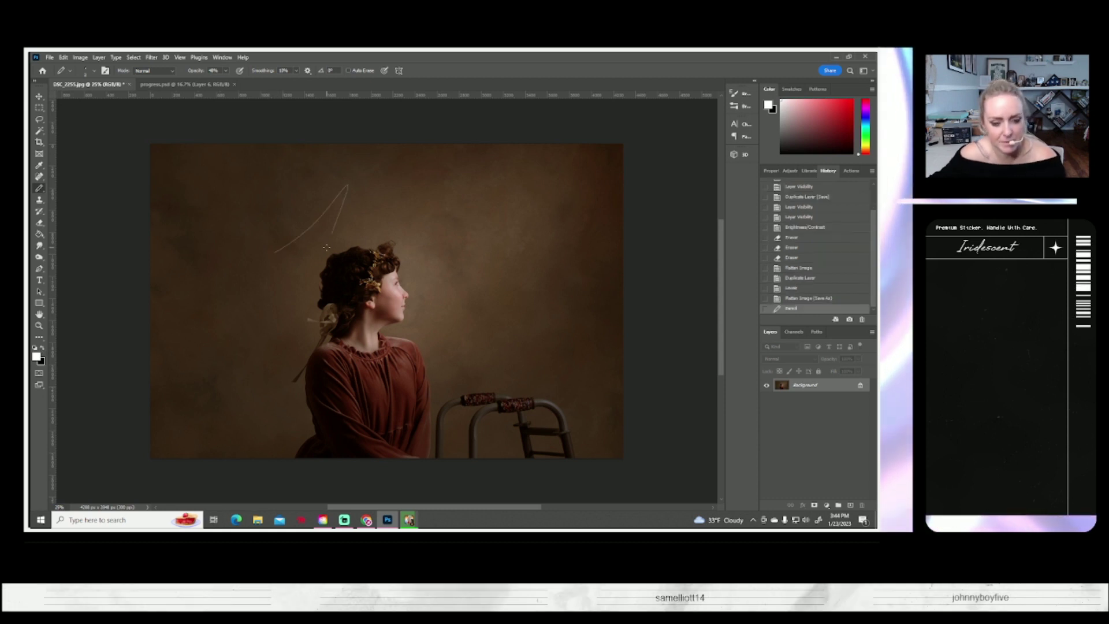
key(ctrl+z)
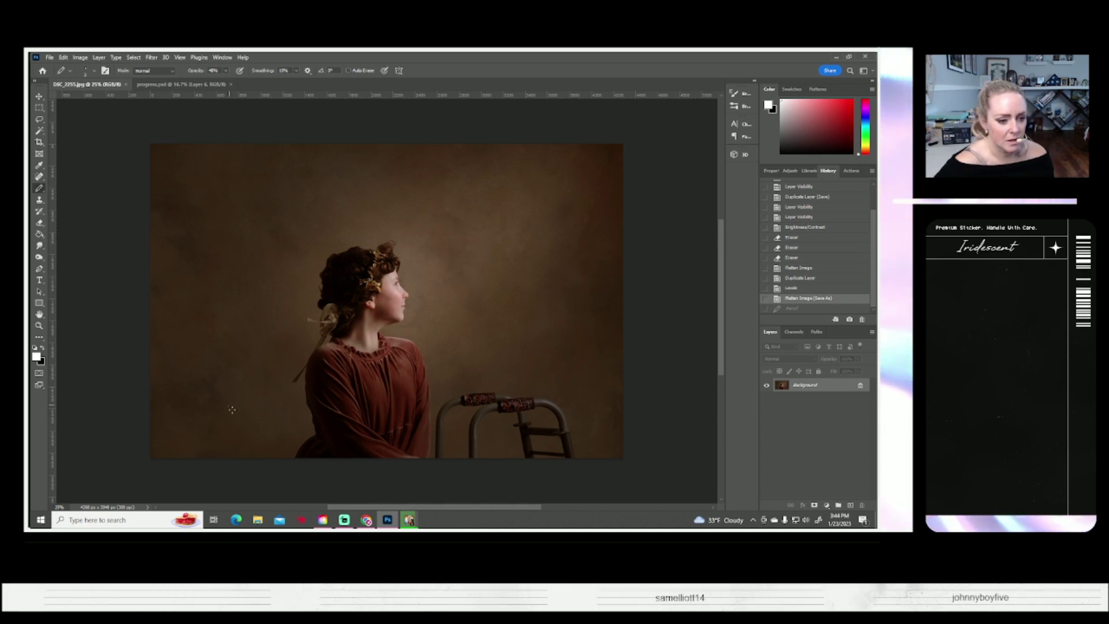
drag(239, 404, 273, 416)
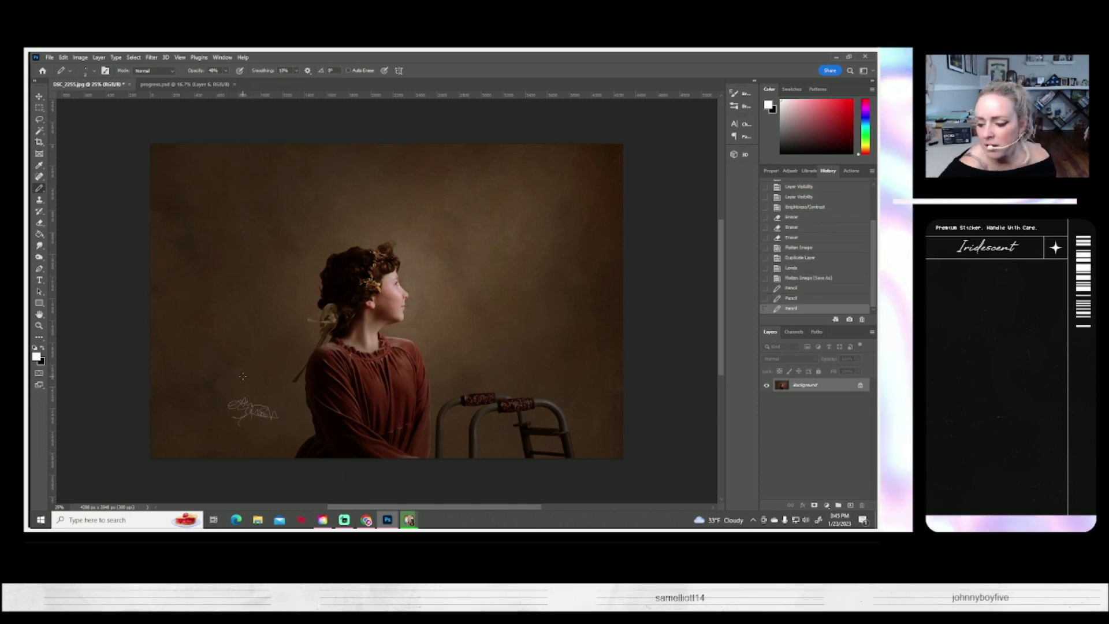
Re-save the scribbled portrait as a JPEG
click(49, 58)
click(61, 164)
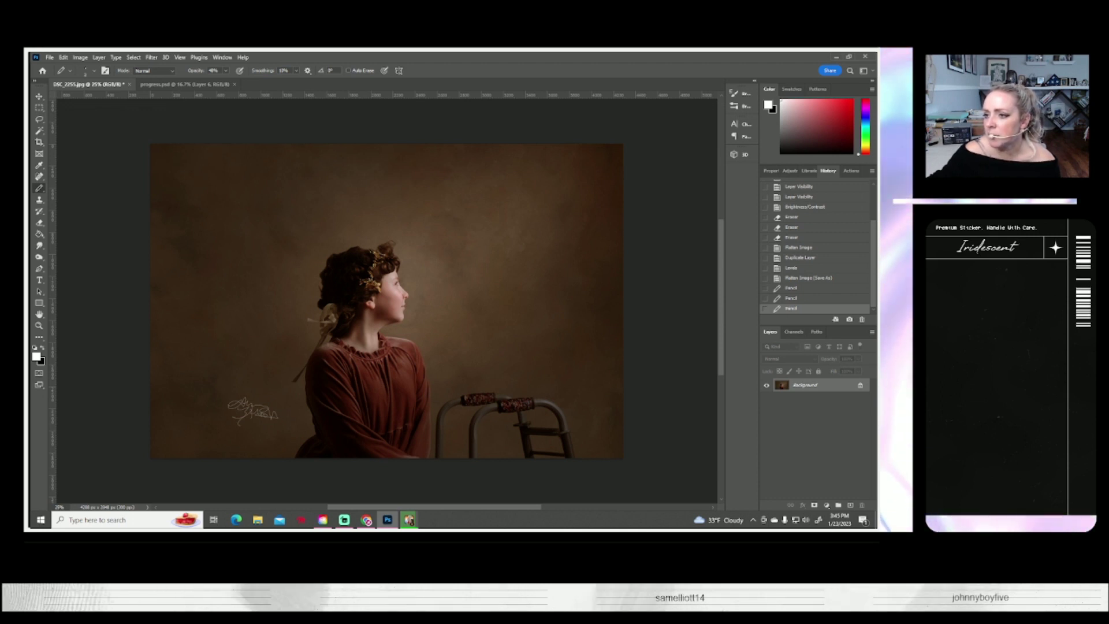
key(ctrl+s)
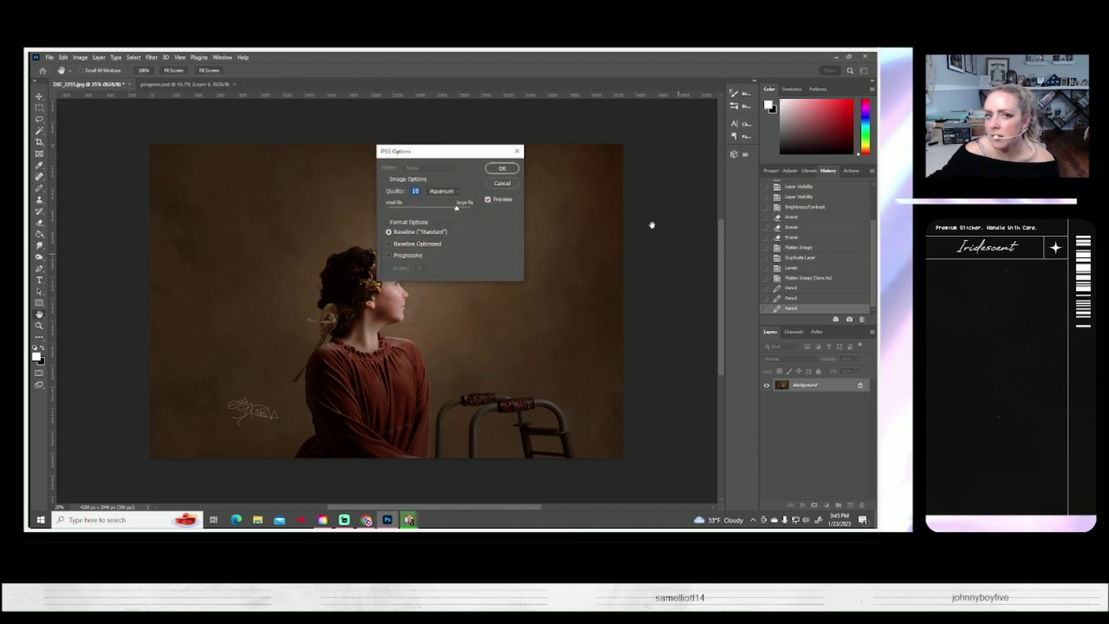
click(512, 167)
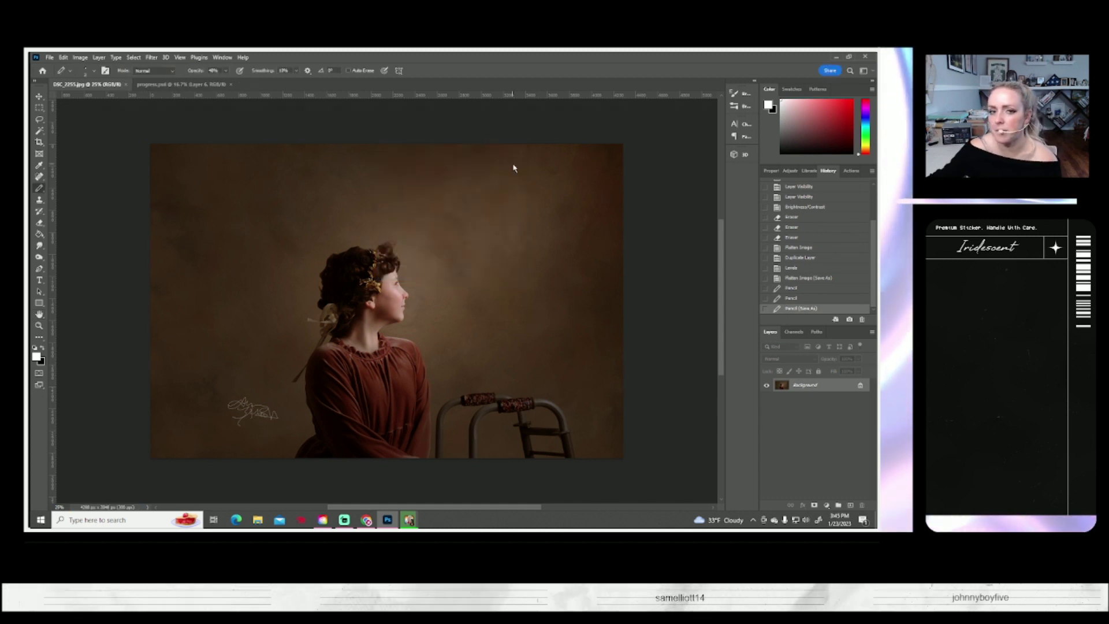
click(127, 84)
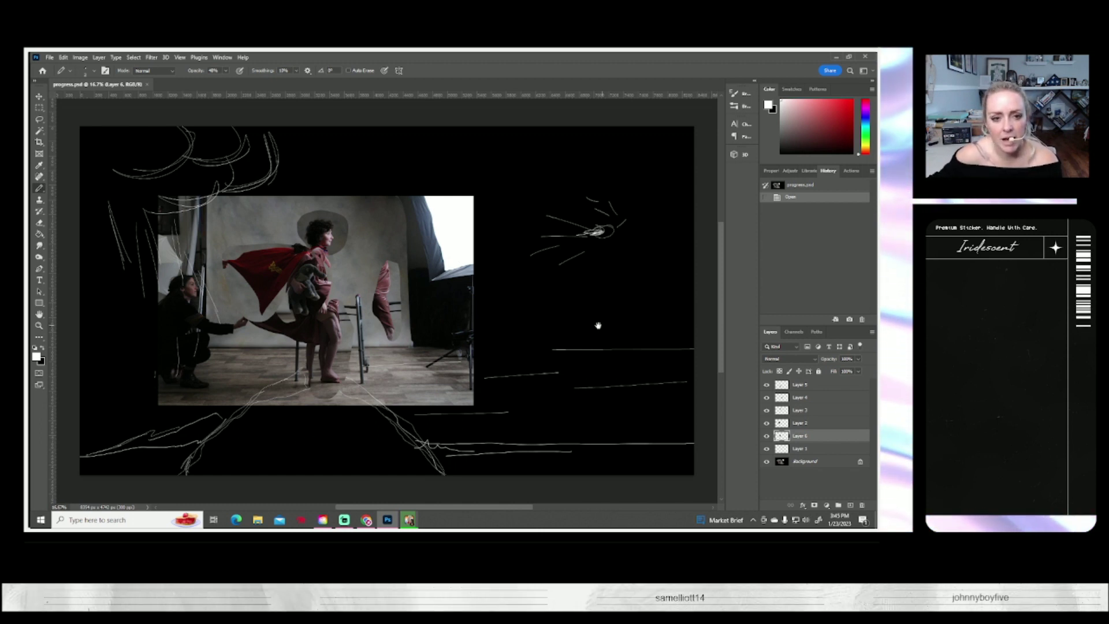
drag(602, 331, 564, 322)
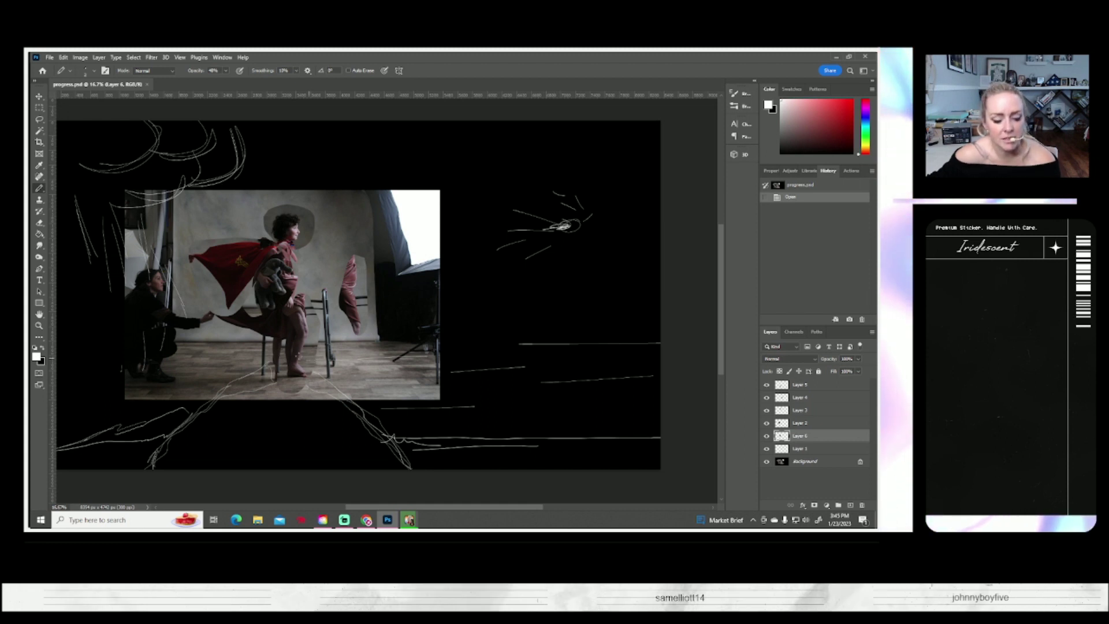
drag(297, 355, 320, 352)
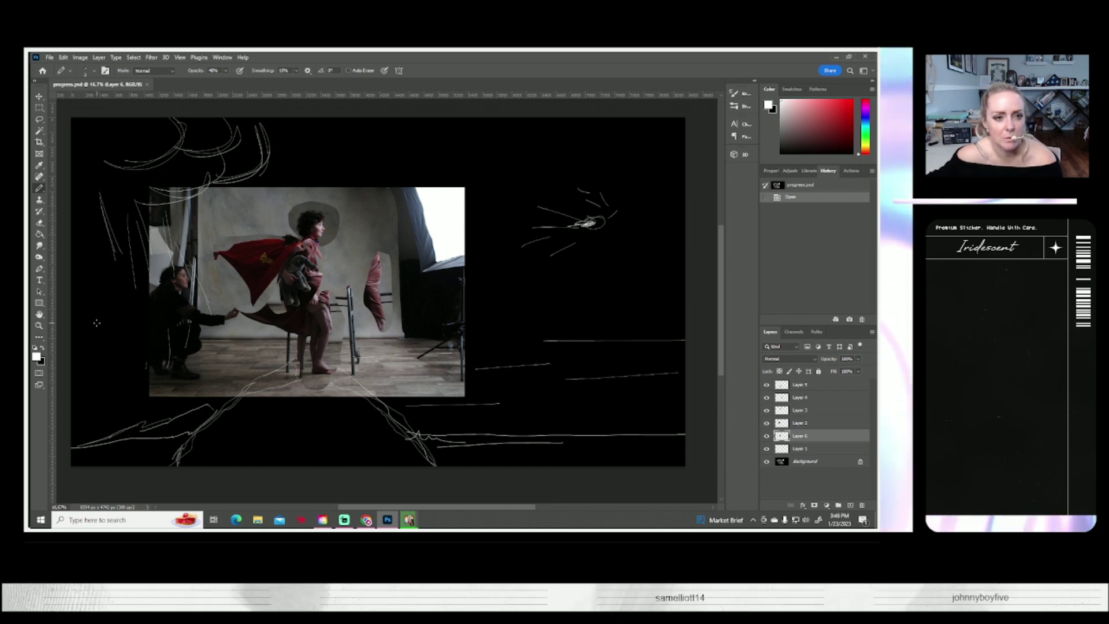
click(767, 436)
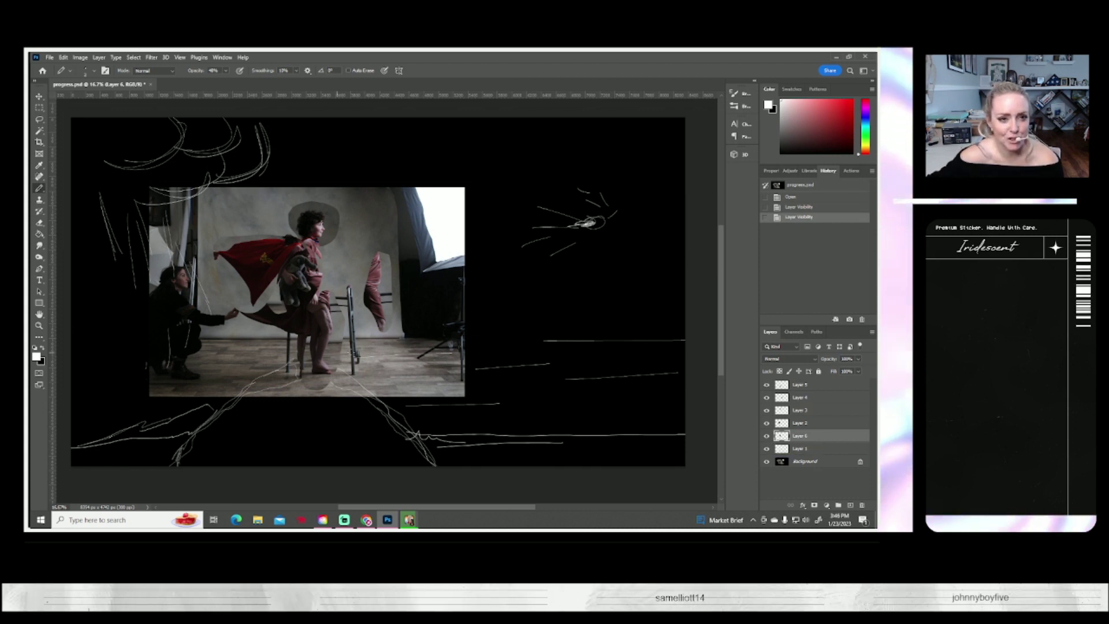
scroll(390, 295, up, 1)
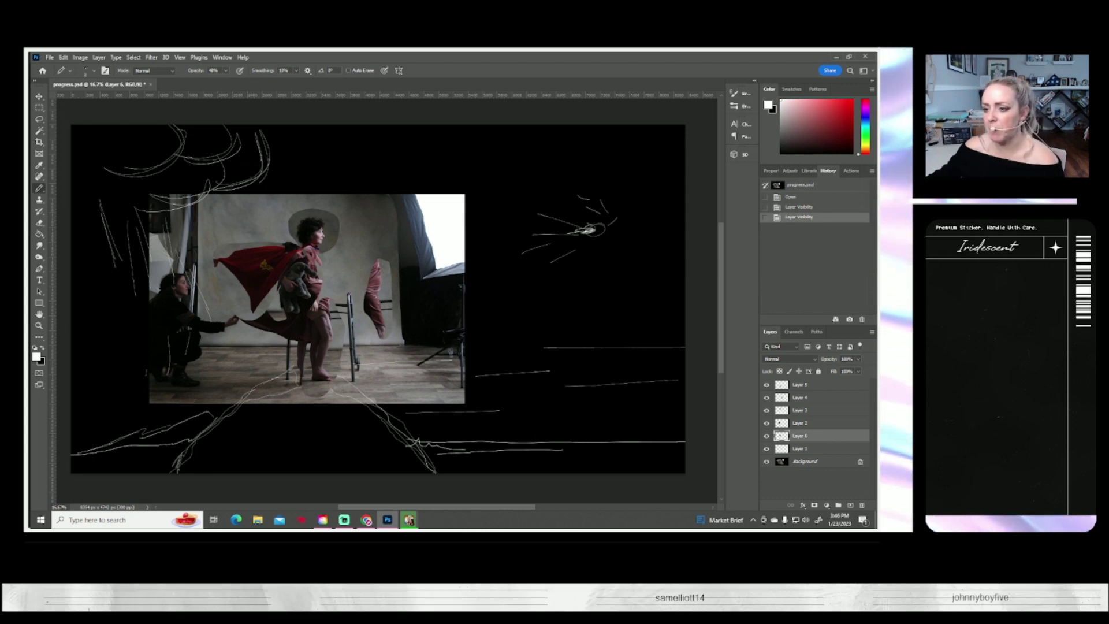
click(387, 520)
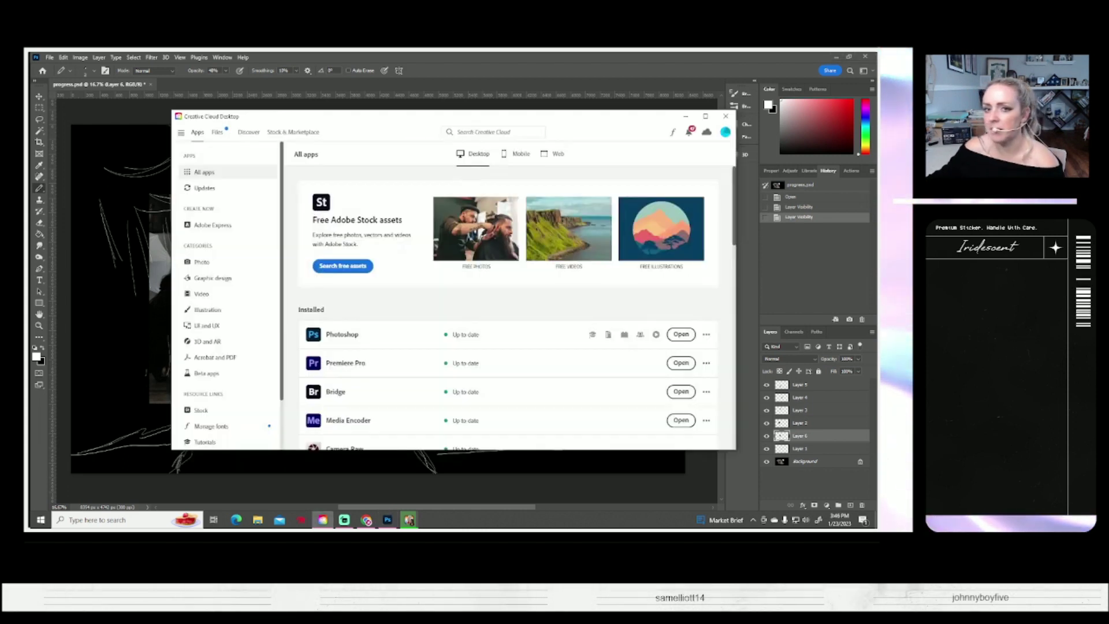
click(687, 116)
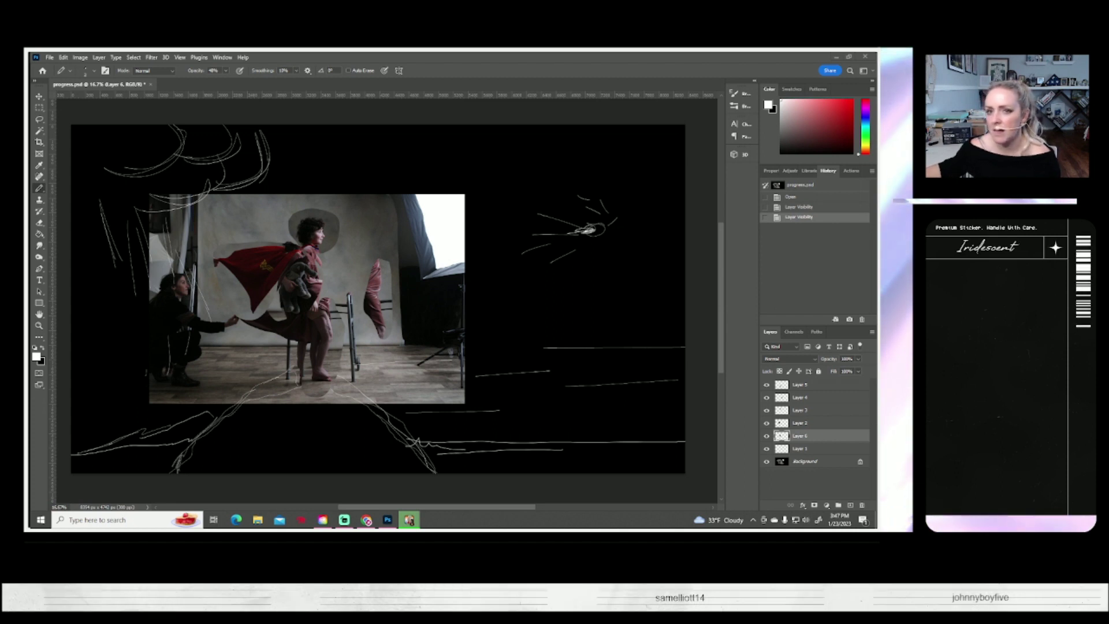
Save the caped-child composite with File > Save, then pick the Zoom tool
click(48, 58)
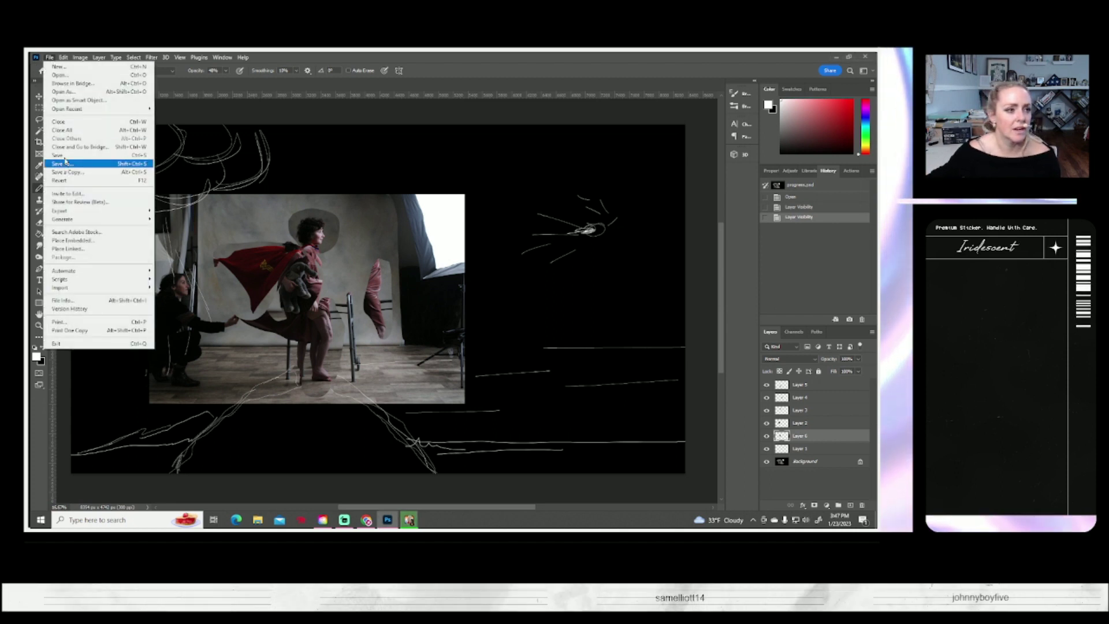
click(95, 159)
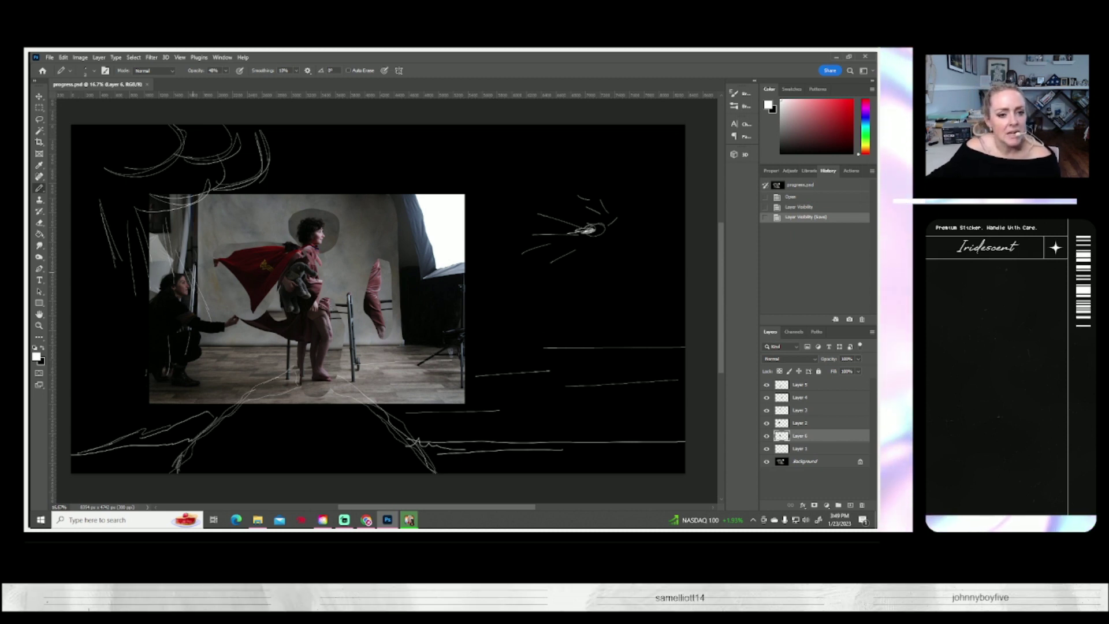
click(39, 327)
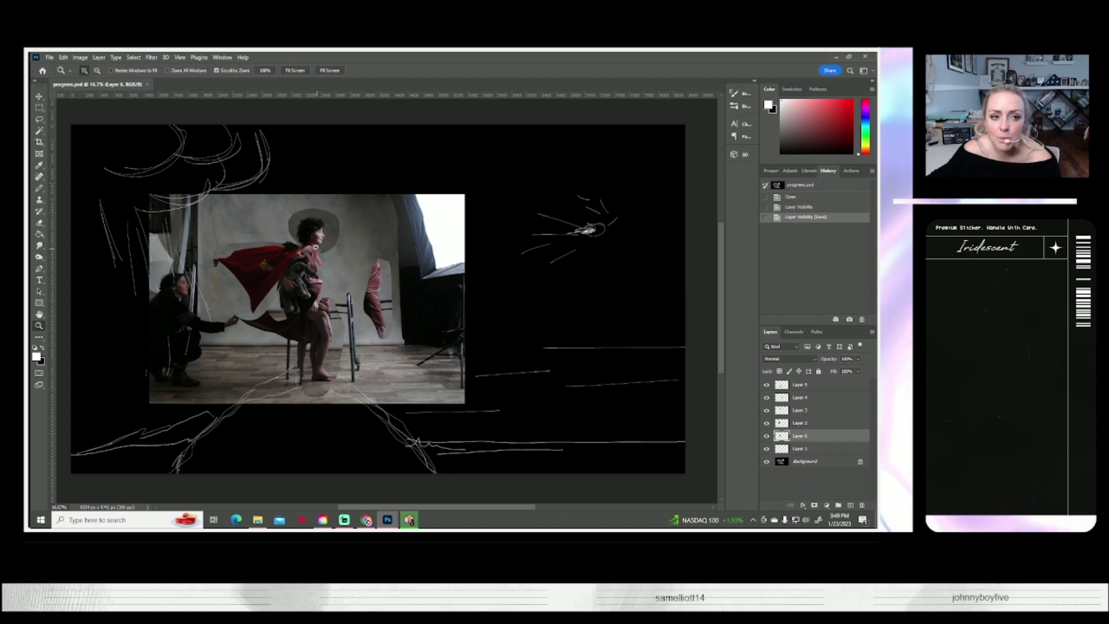
Zoom in on the girl and make Layer 3 the active layer
click(314, 244)
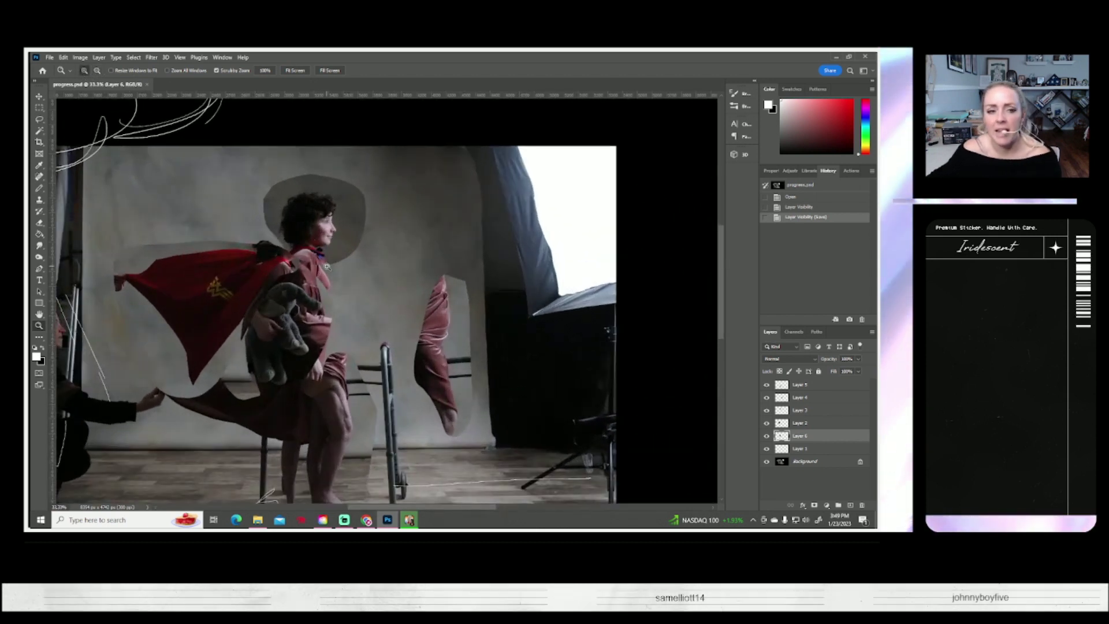
click(325, 265)
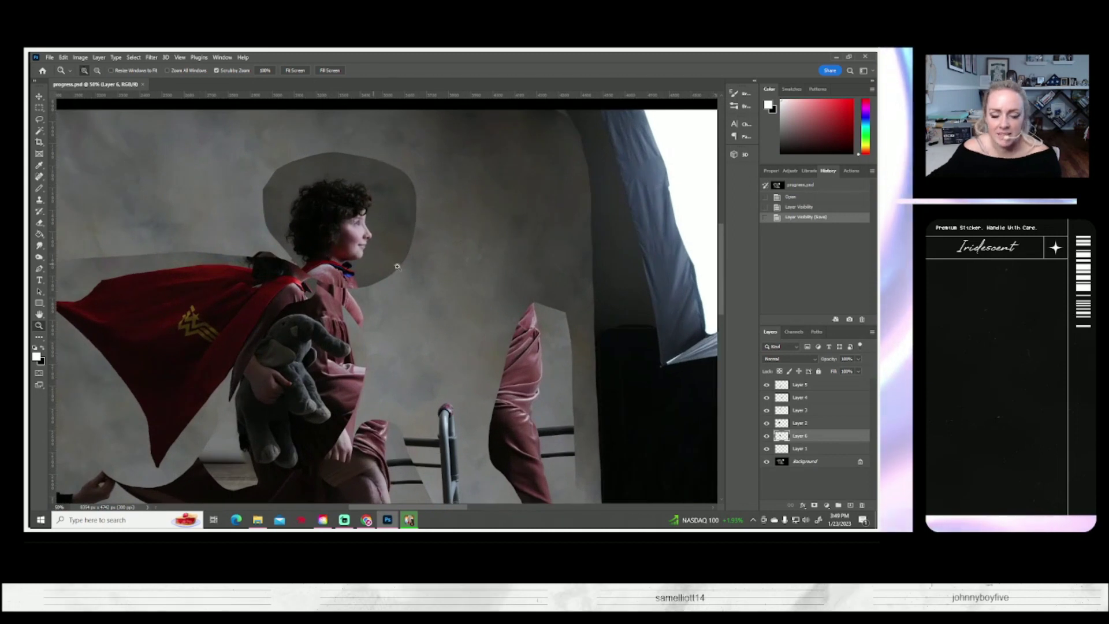
click(766, 410)
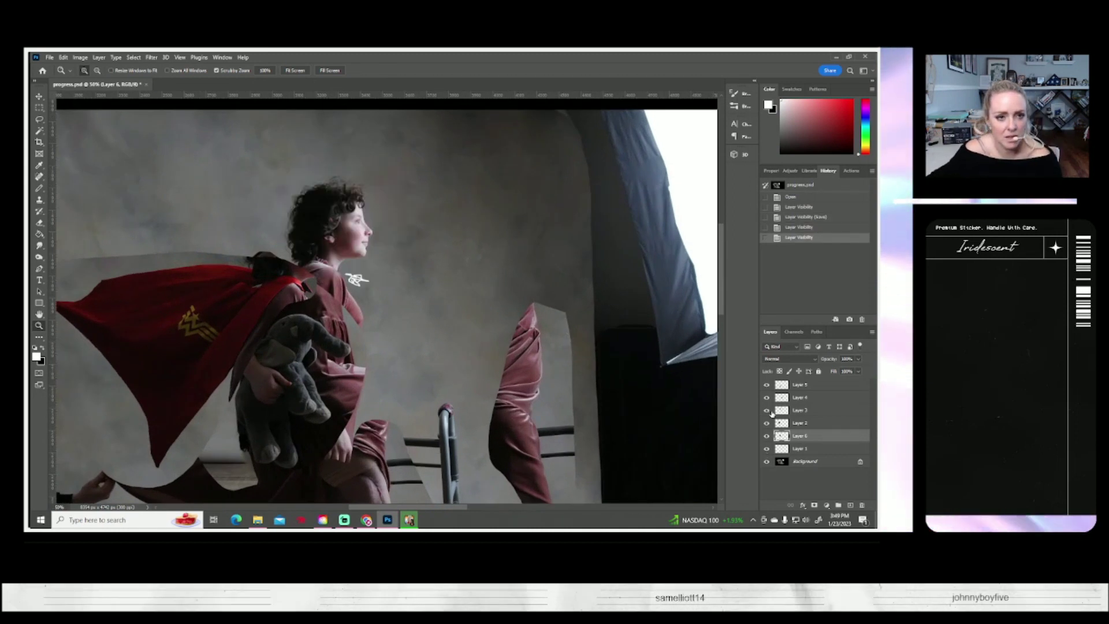
click(802, 413)
click(766, 422)
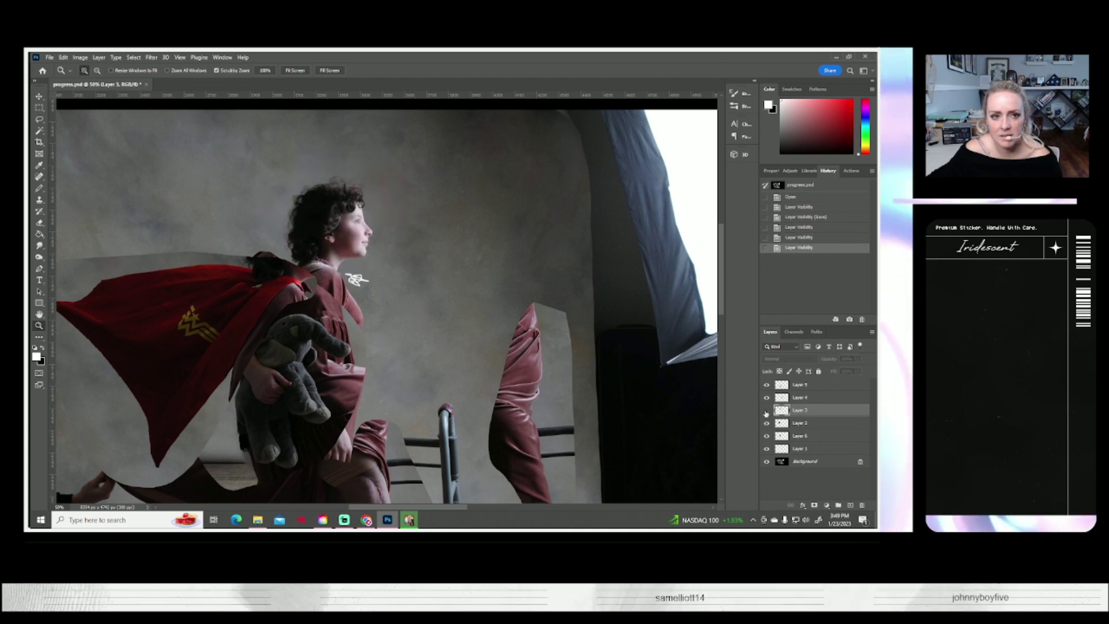
scroll(351, 236, up, 1)
scroll(350, 236, up, 1)
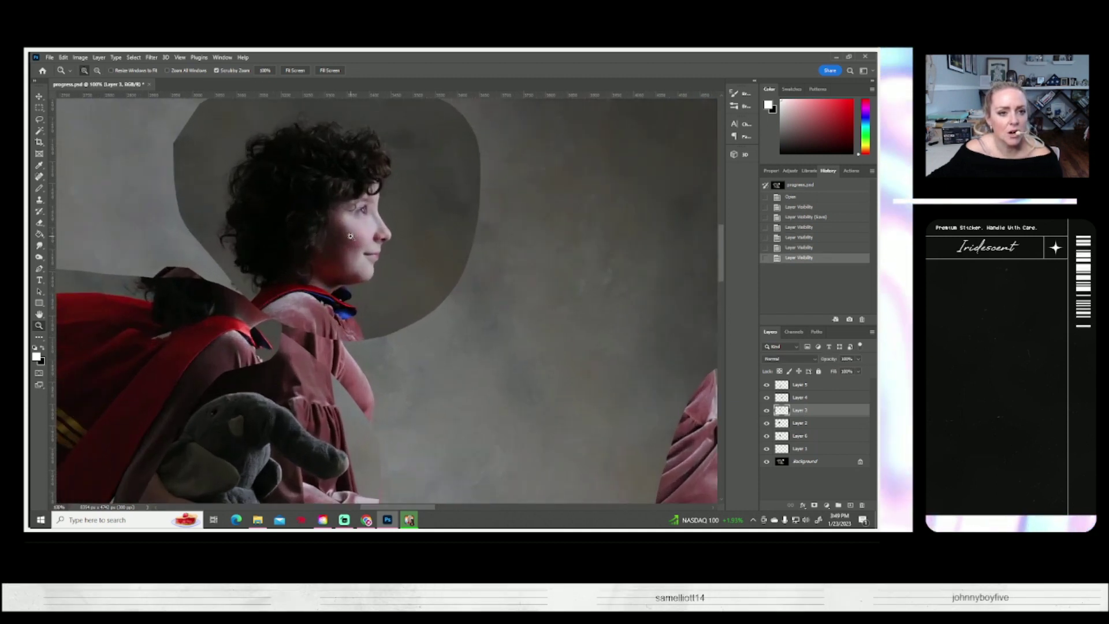
scroll(259, 250, up, 1)
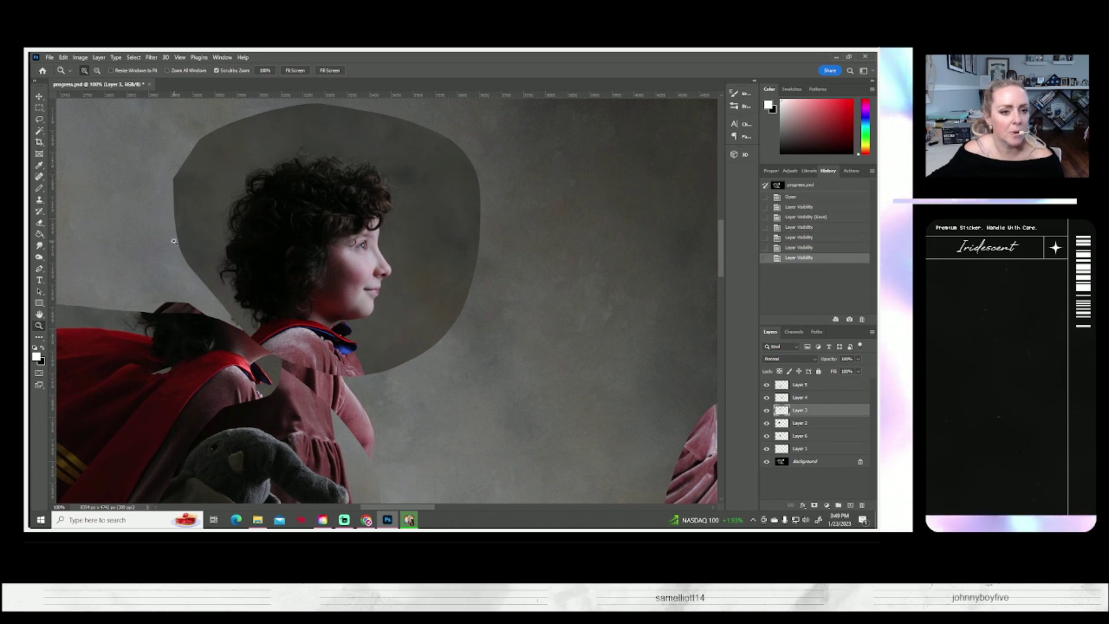
Select the girl with Select Subject, then invert the selection
key(w)
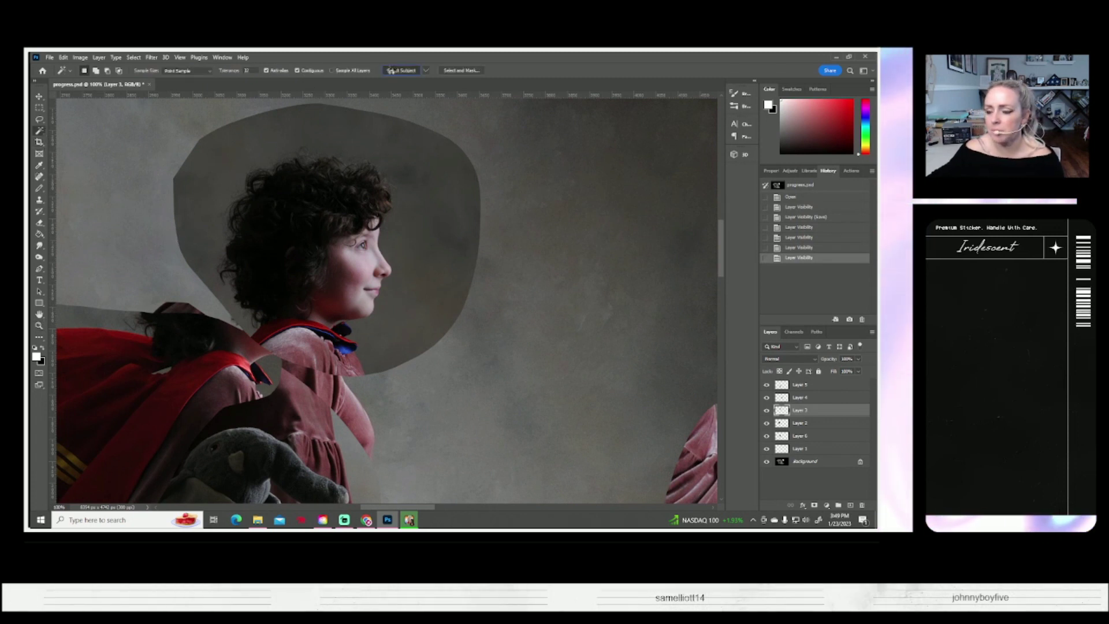
click(400, 70)
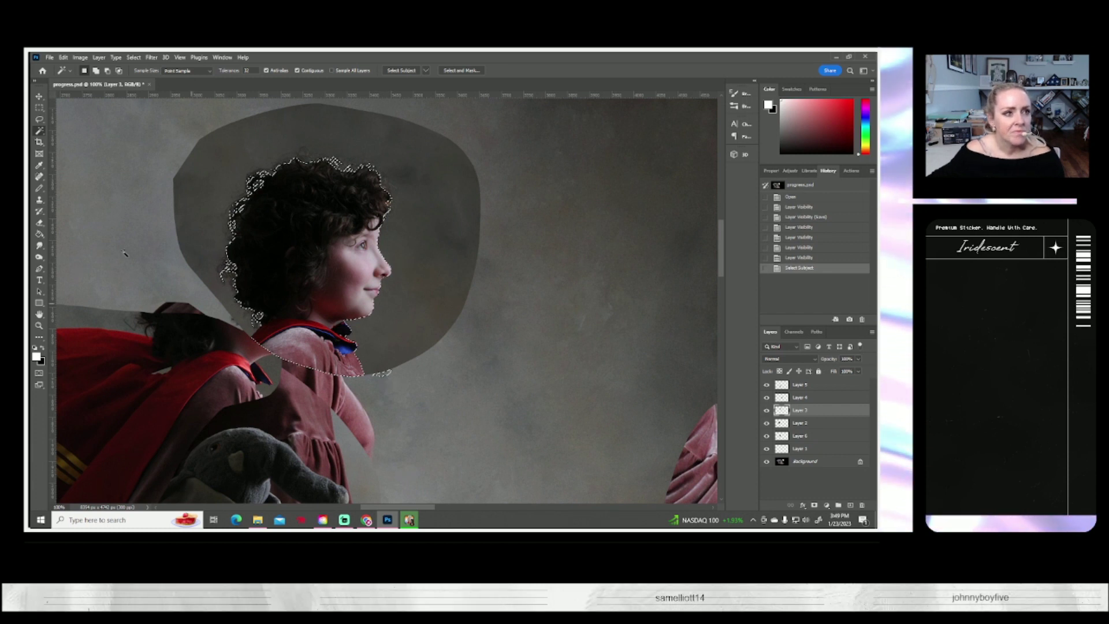
click(133, 58)
click(140, 91)
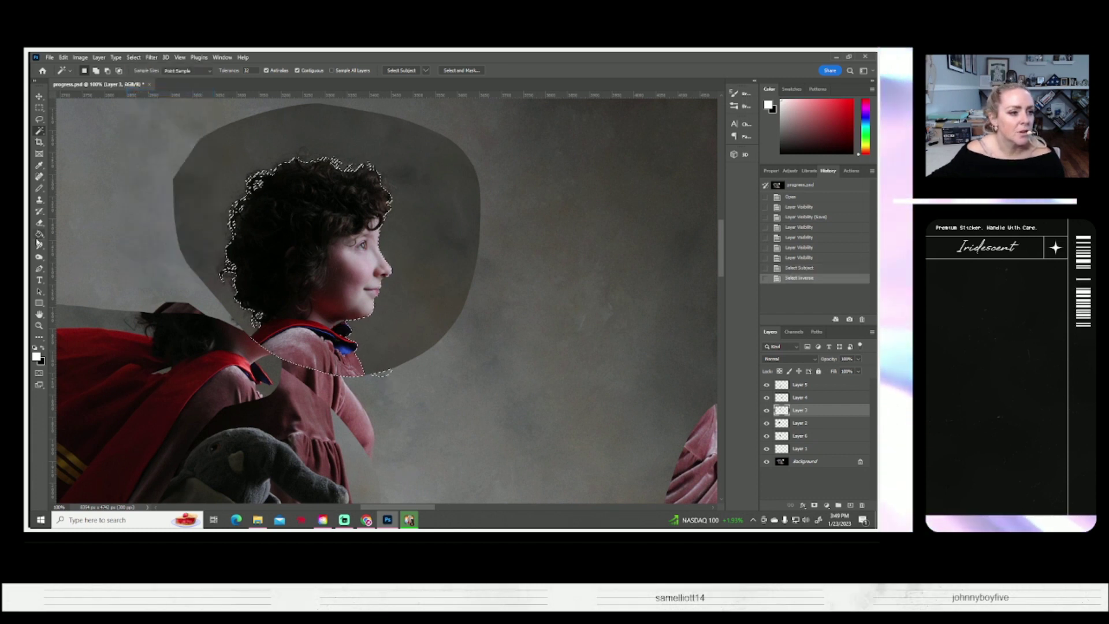
Erase the grey patch beside the neck and face with a soft Eraser
key(e)
click(96, 73)
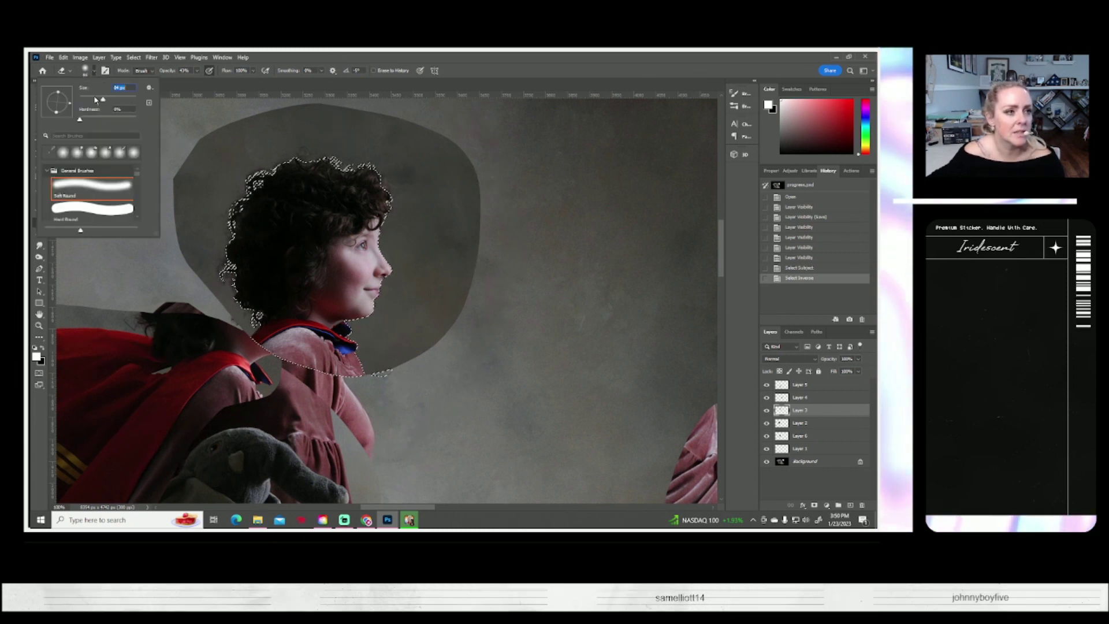
click(196, 97)
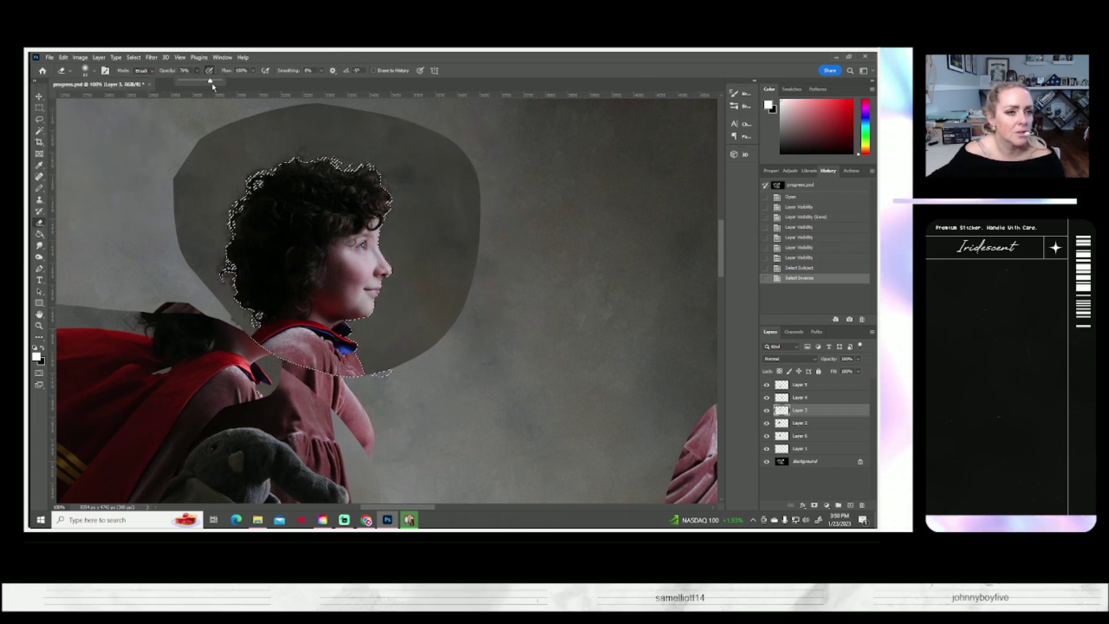
click(401, 360)
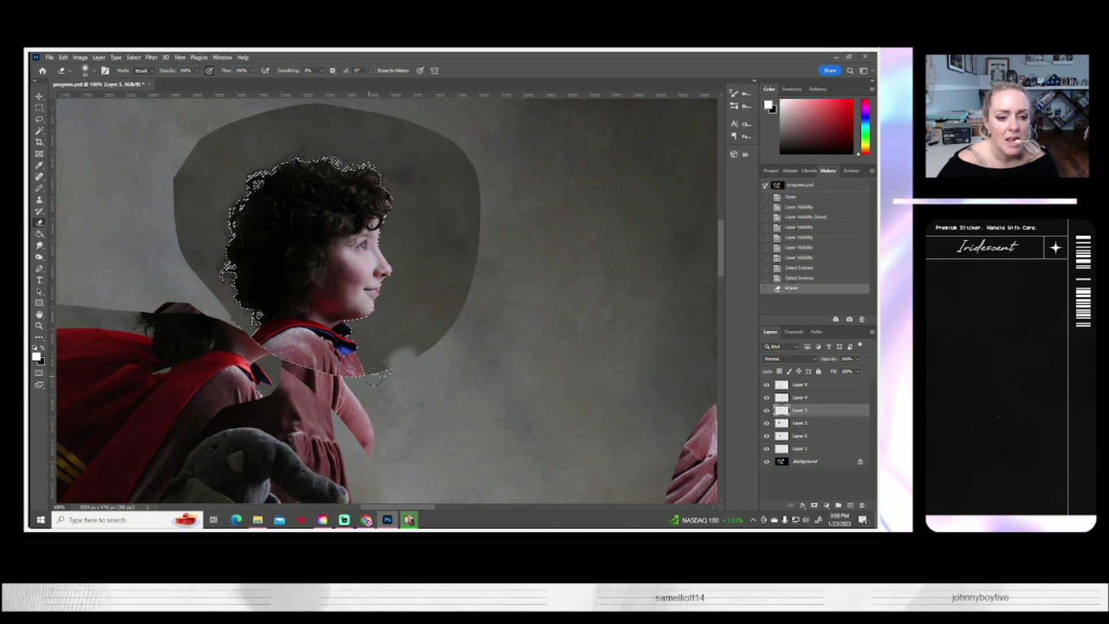
mouse_move(387, 370)
mouse_down()
mouse_move(394, 346)
mouse_move(357, 331)
mouse_up()
click(766, 411)
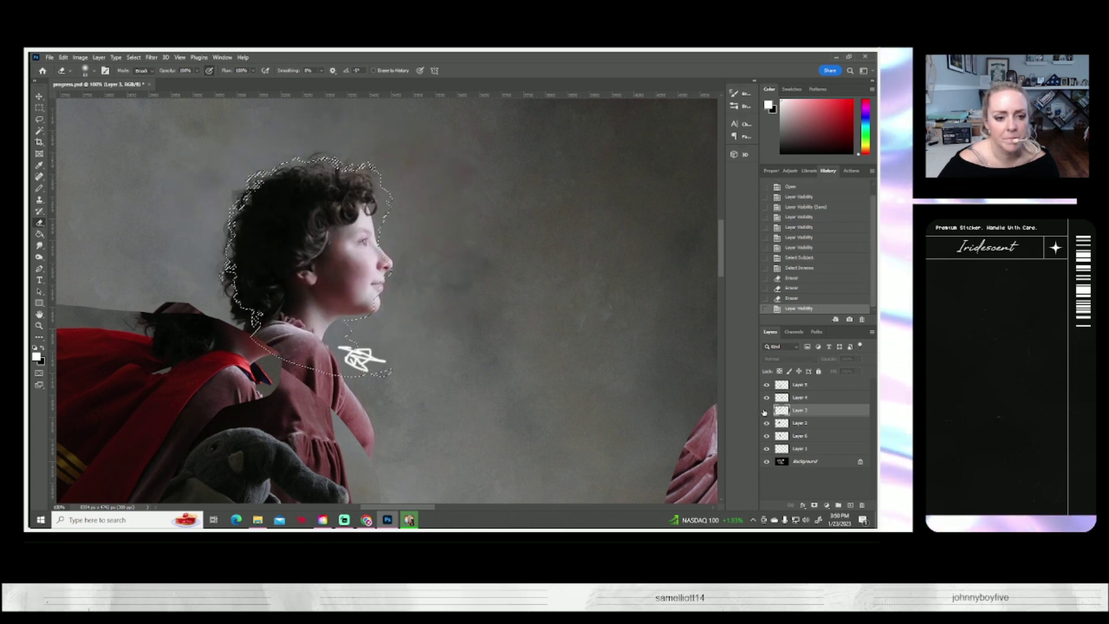
click(765, 410)
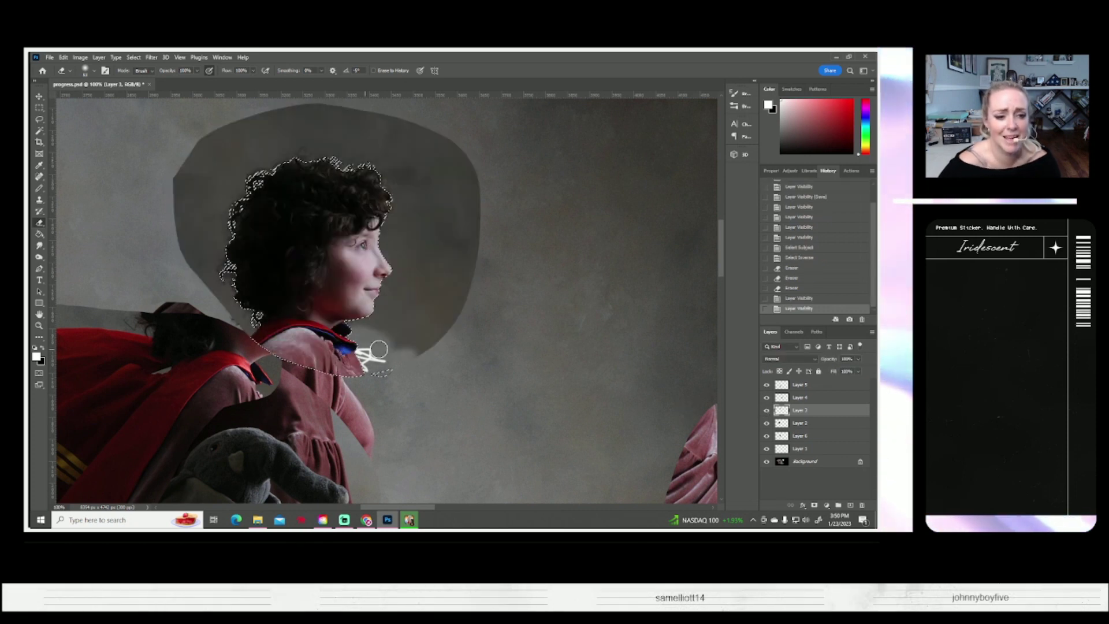
drag(364, 327, 352, 326)
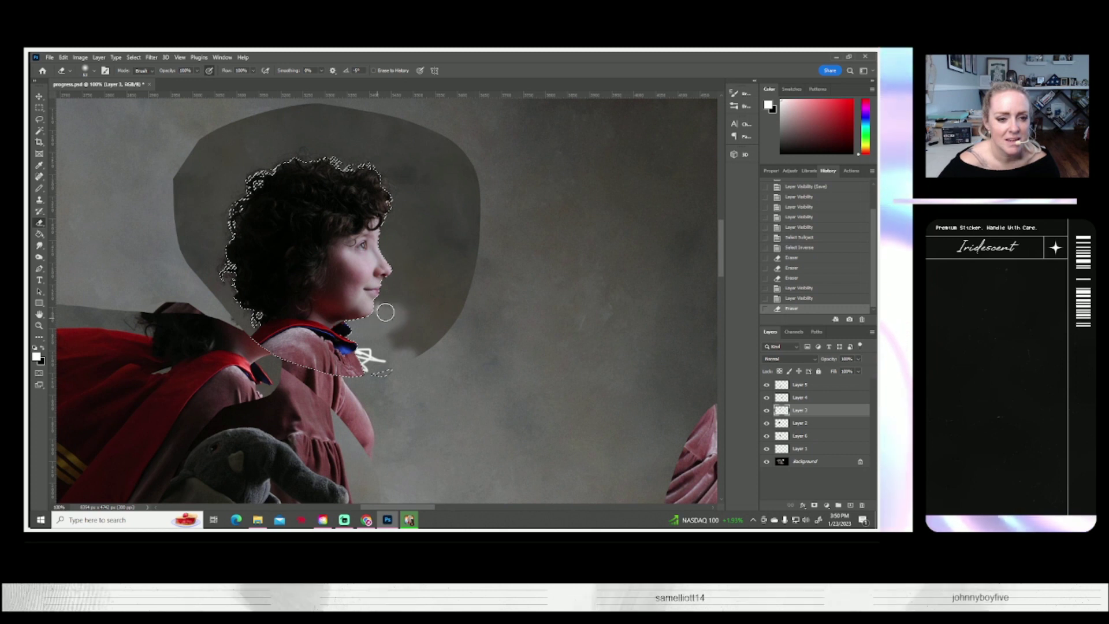
drag(420, 302, 395, 300)
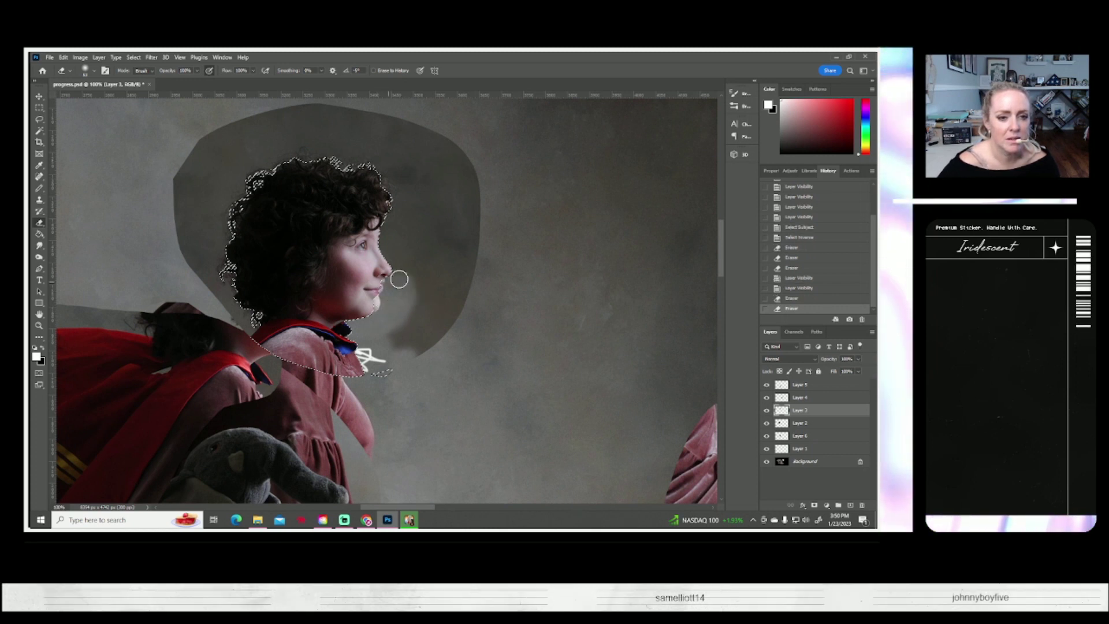
mouse_move(401, 260)
mouse_down()
mouse_move(397, 236)
mouse_move(468, 247)
mouse_move(430, 282)
mouse_move(433, 299)
mouse_move(402, 353)
mouse_move(401, 342)
mouse_up()
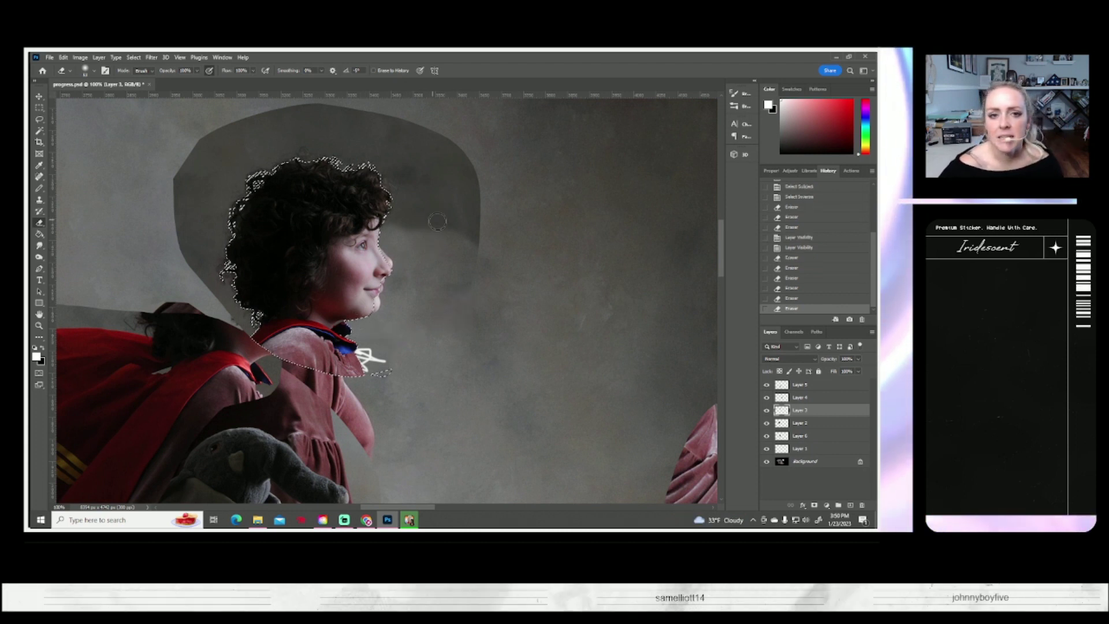
Erase the dark grey patches right and left of the hair, saving along the way
mouse_move(429, 225)
mouse_down()
mouse_move(468, 224)
mouse_move(449, 199)
mouse_up()
key(ctrl+s)
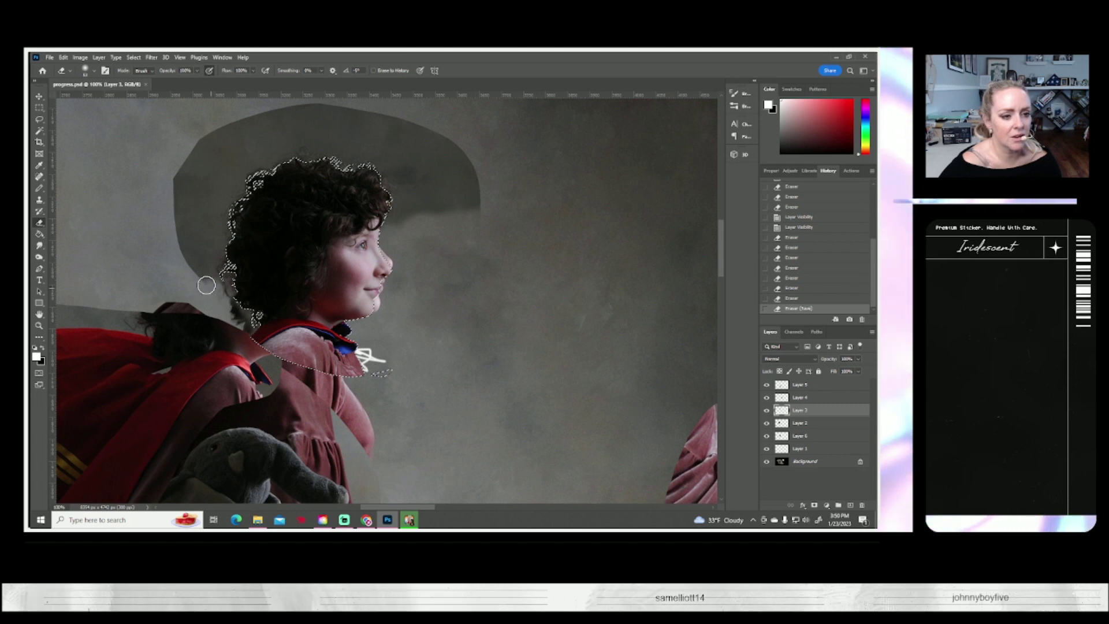
mouse_move(205, 261)
mouse_down()
mouse_move(189, 233)
mouse_move(192, 206)
mouse_up()
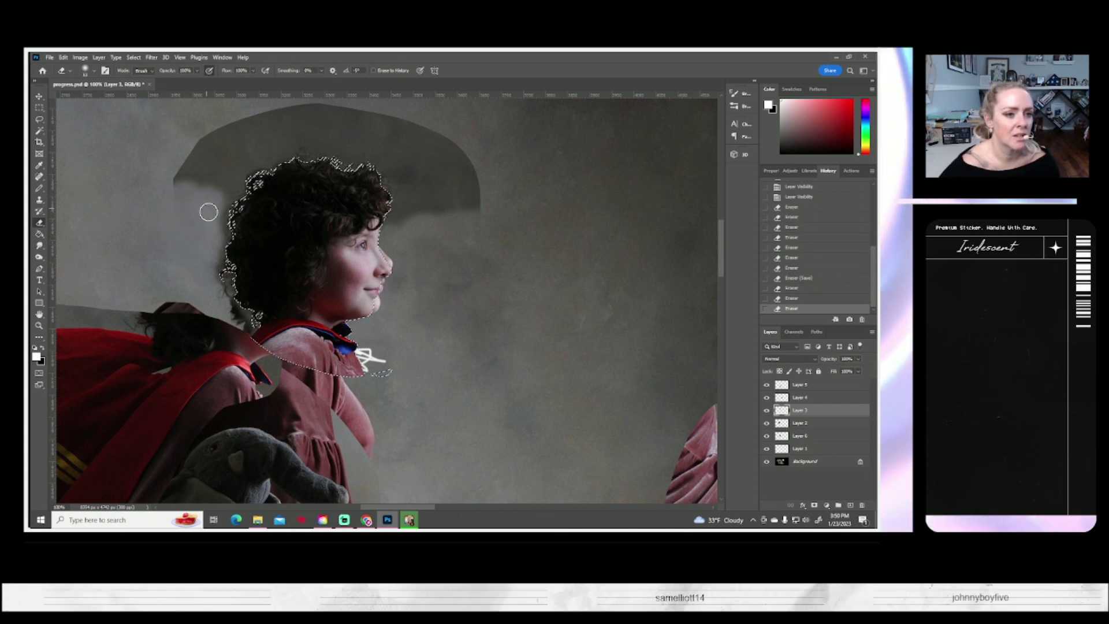
mouse_move(211, 229)
mouse_down()
mouse_move(169, 160)
mouse_move(195, 144)
mouse_move(232, 173)
mouse_up()
click(204, 140)
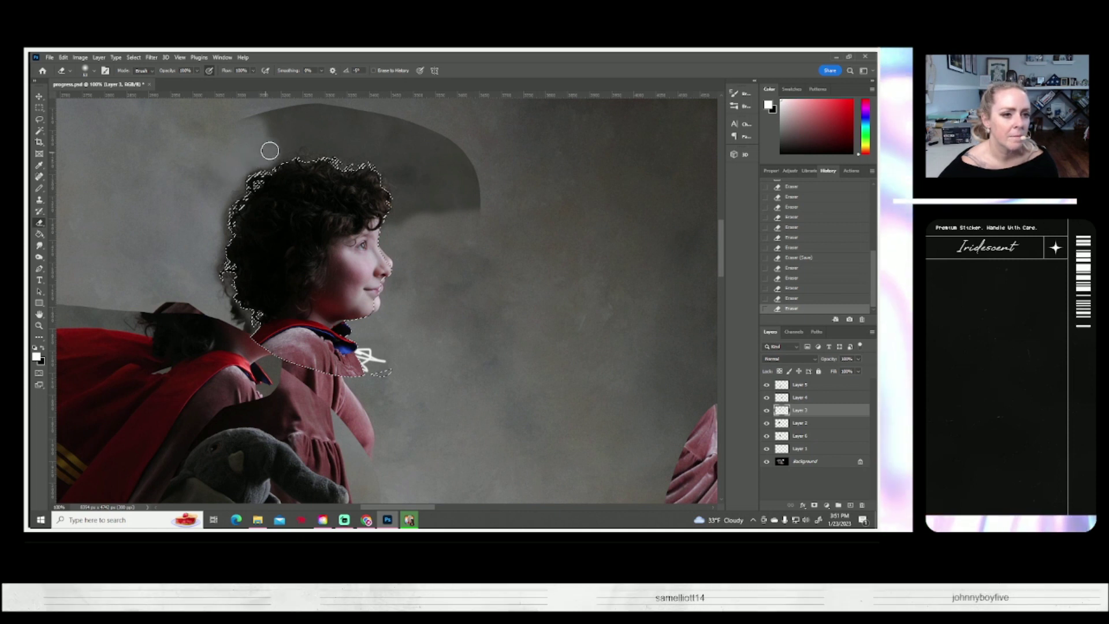
Erase the dark shape above the head and the remaining patch right of the hair
mouse_move(290, 138)
mouse_down()
mouse_move(286, 122)
mouse_move(334, 112)
mouse_up()
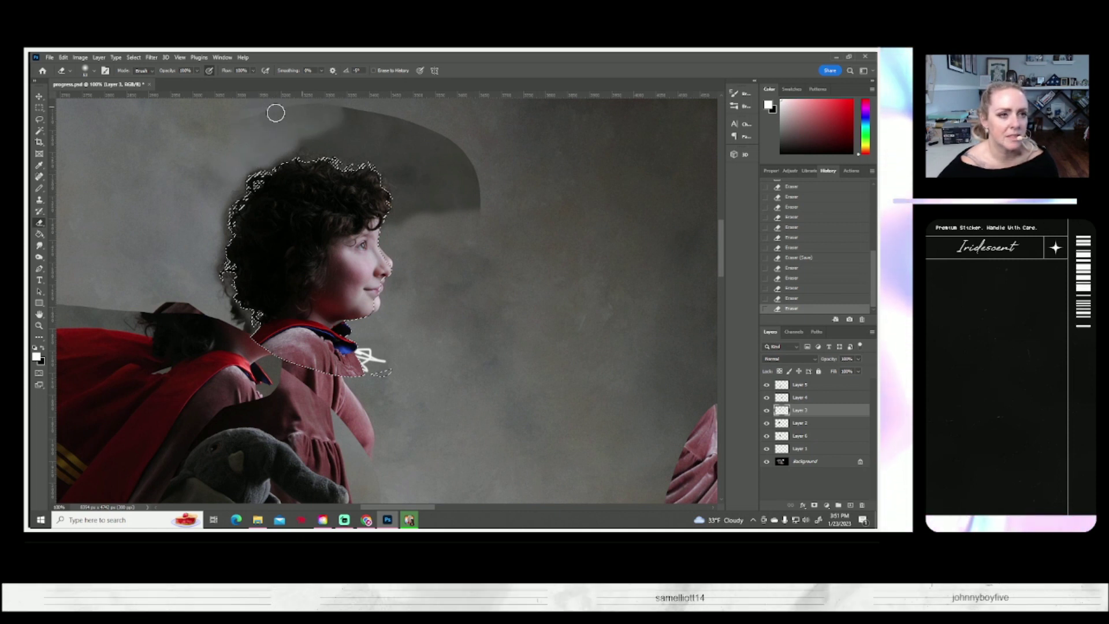
scroll(286, 113, down, 1)
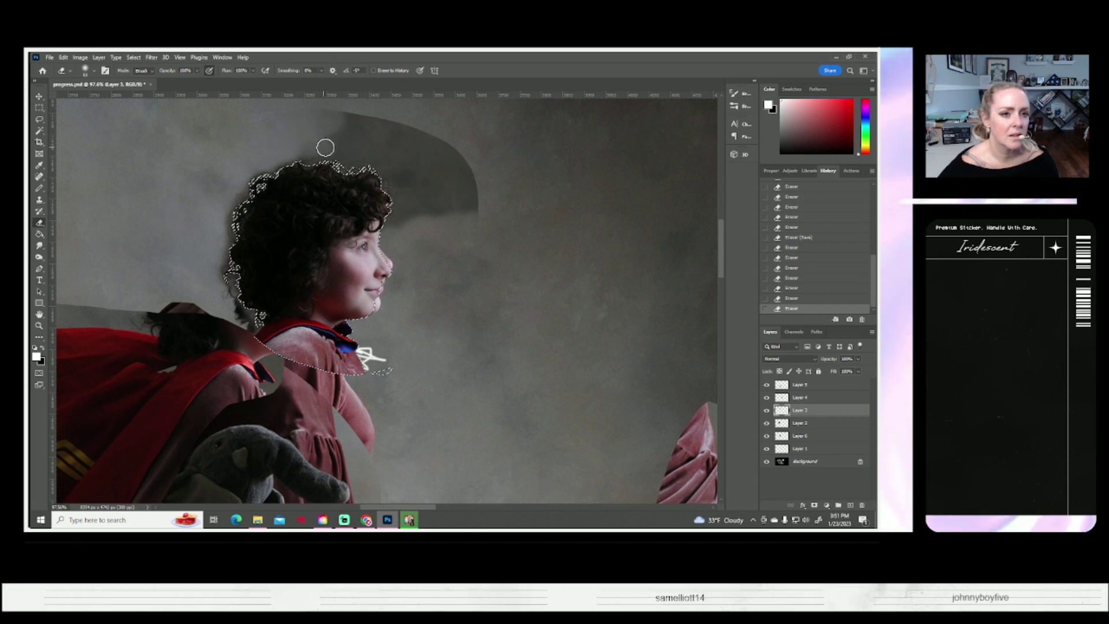
drag(347, 150, 433, 139)
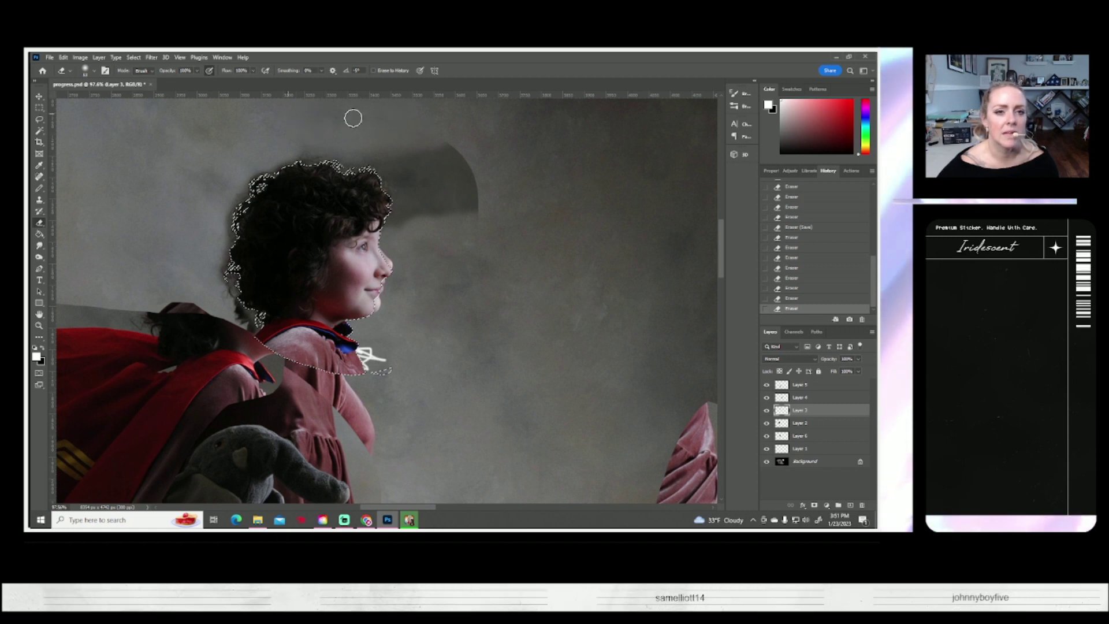
scroll(282, 97, up, 1)
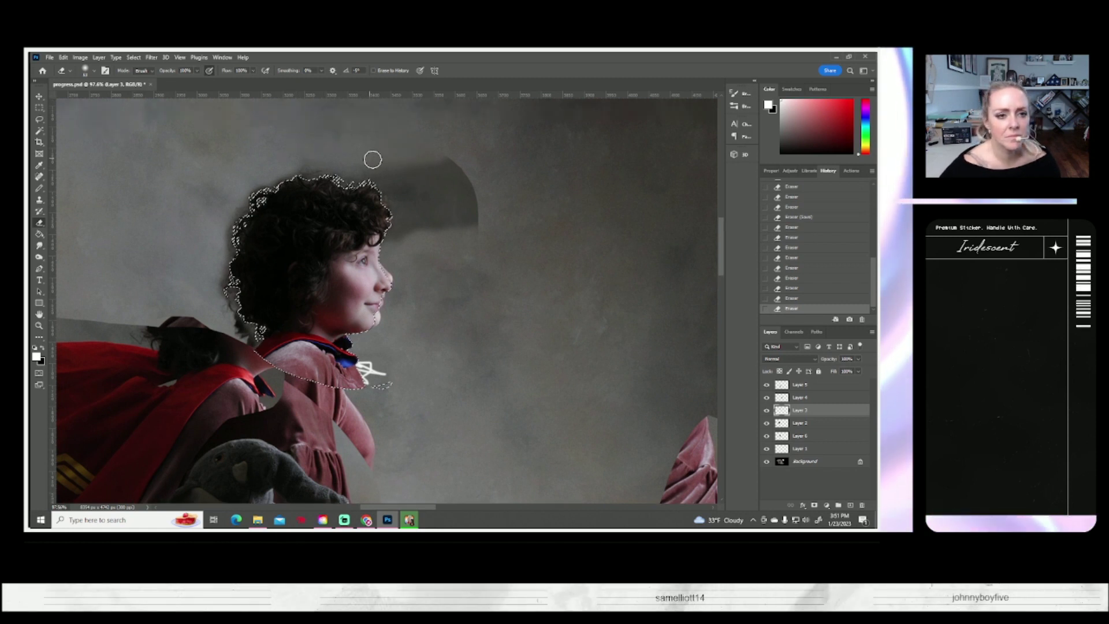
key(ctrl+s)
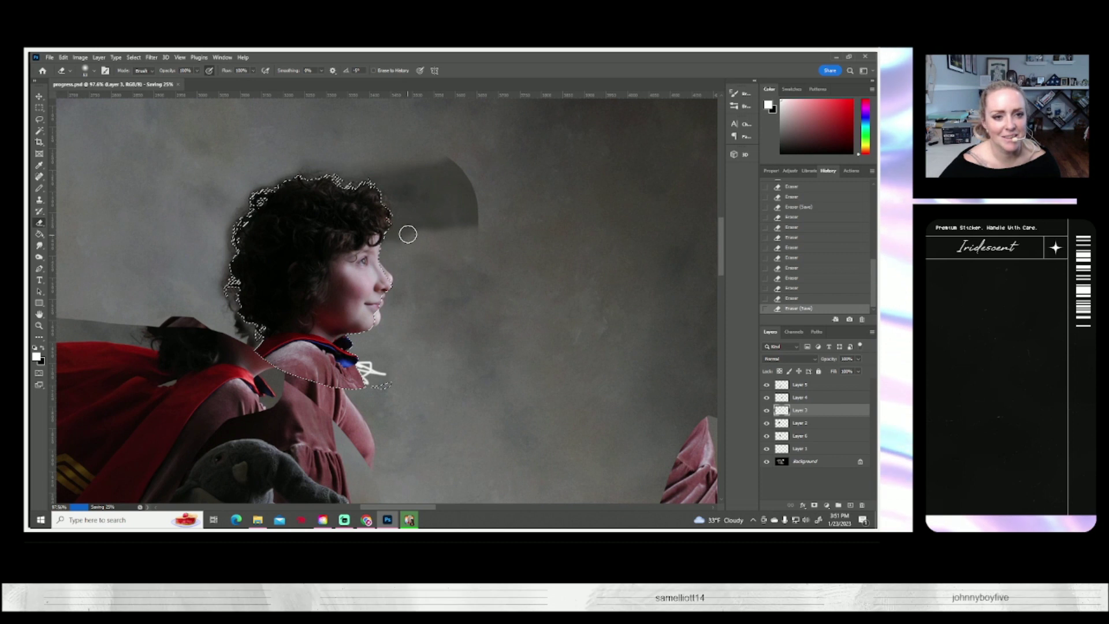
drag(397, 238, 393, 183)
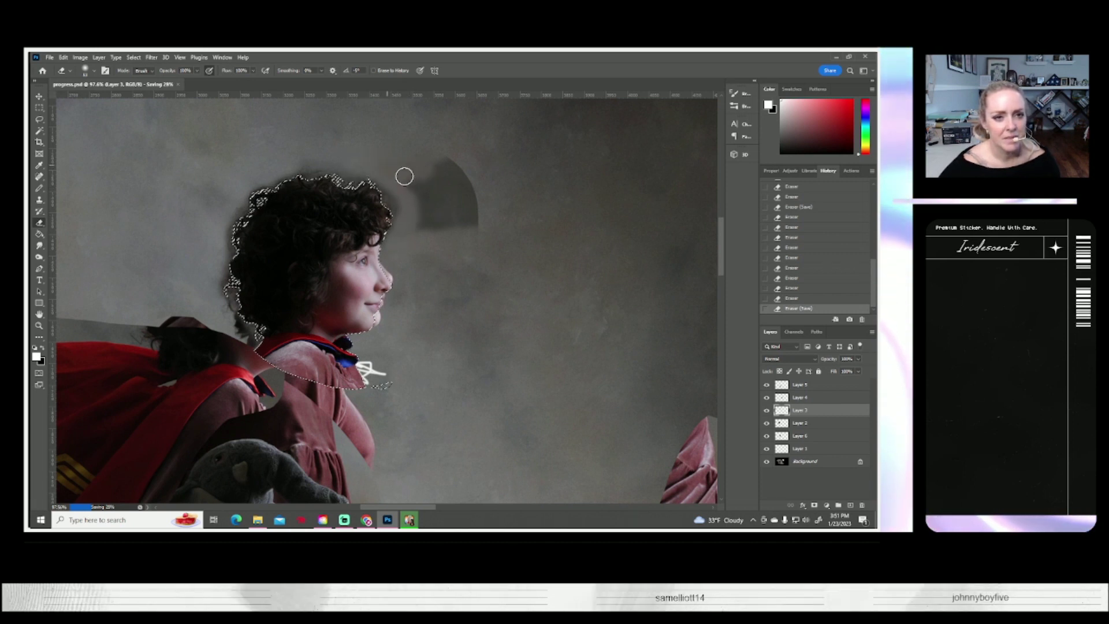
mouse_move(421, 225)
mouse_down()
mouse_move(473, 186)
mouse_move(446, 164)
mouse_move(474, 218)
mouse_up()
drag(538, 195, 573, 156)
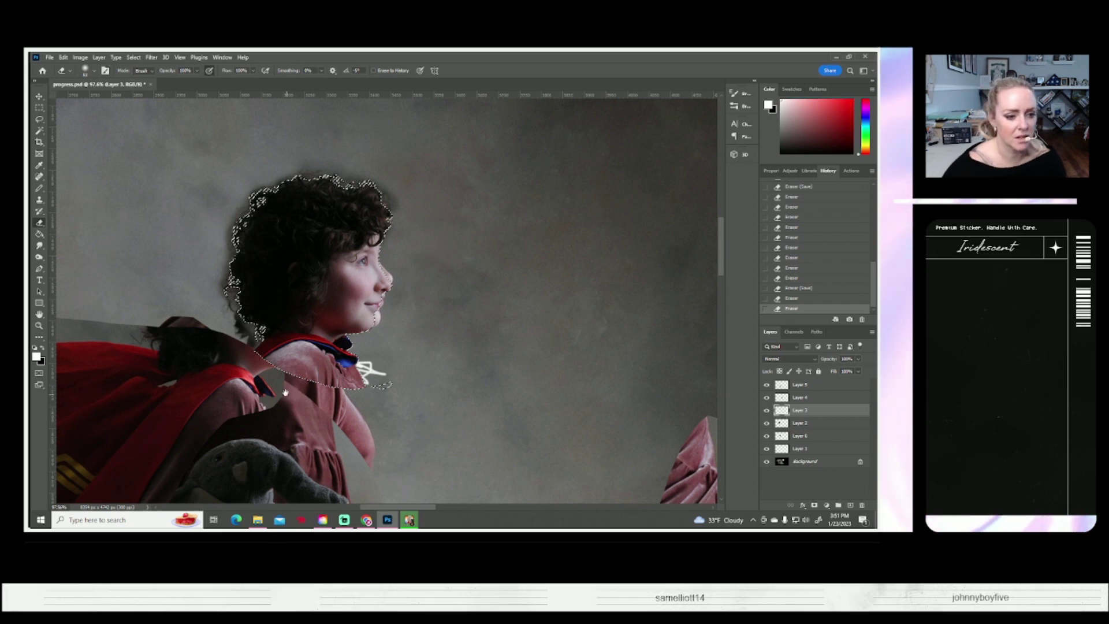
drag(263, 354, 586, 264)
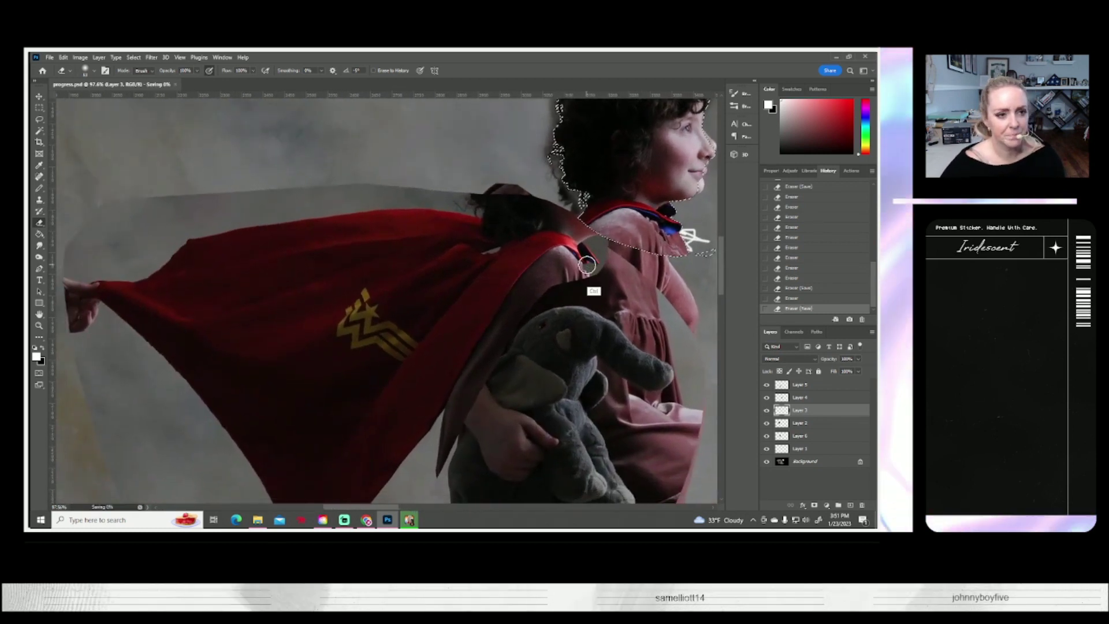
Save, then use the Magic Wand's Select Subject on Layer 2, discarding the old selection
key(ctrl+s)
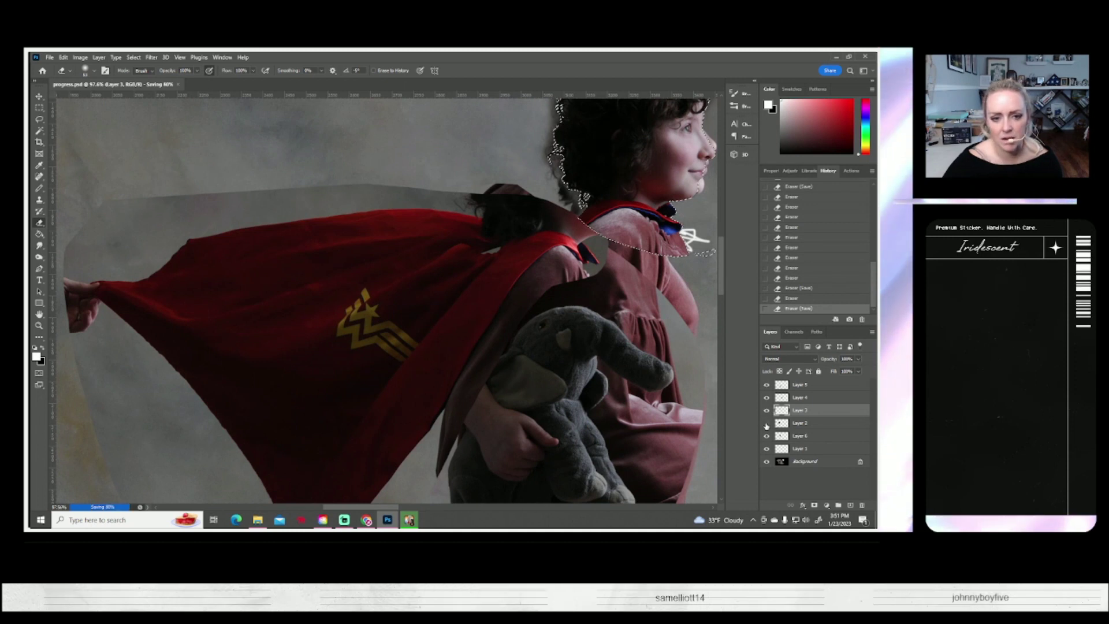
click(767, 423)
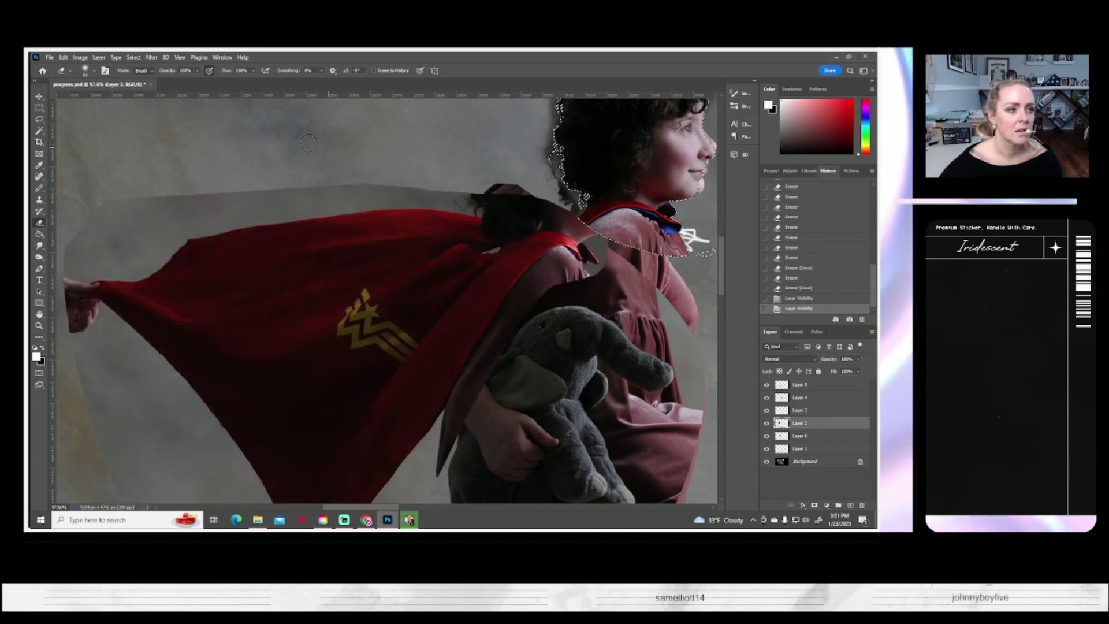
scroll(638, 309, up, 1)
key(w)
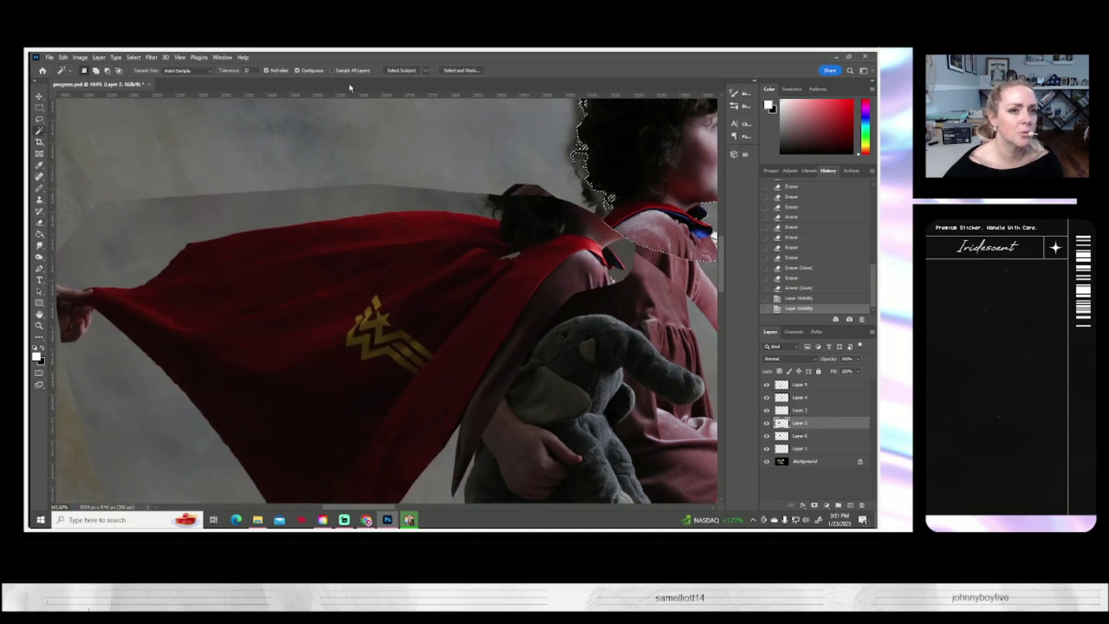
click(401, 70)
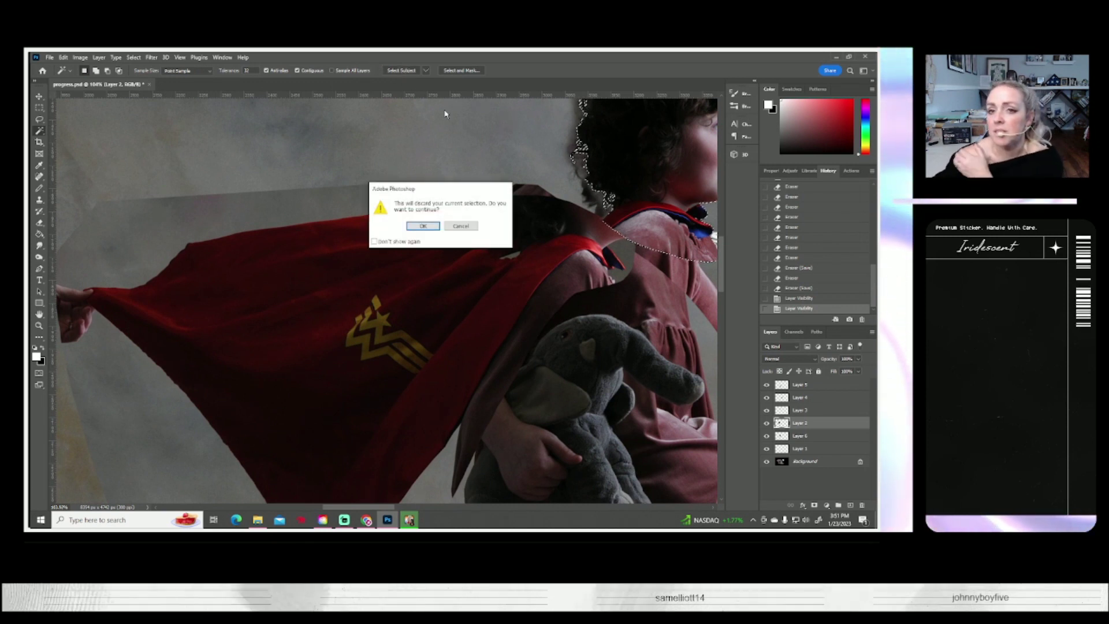
click(431, 227)
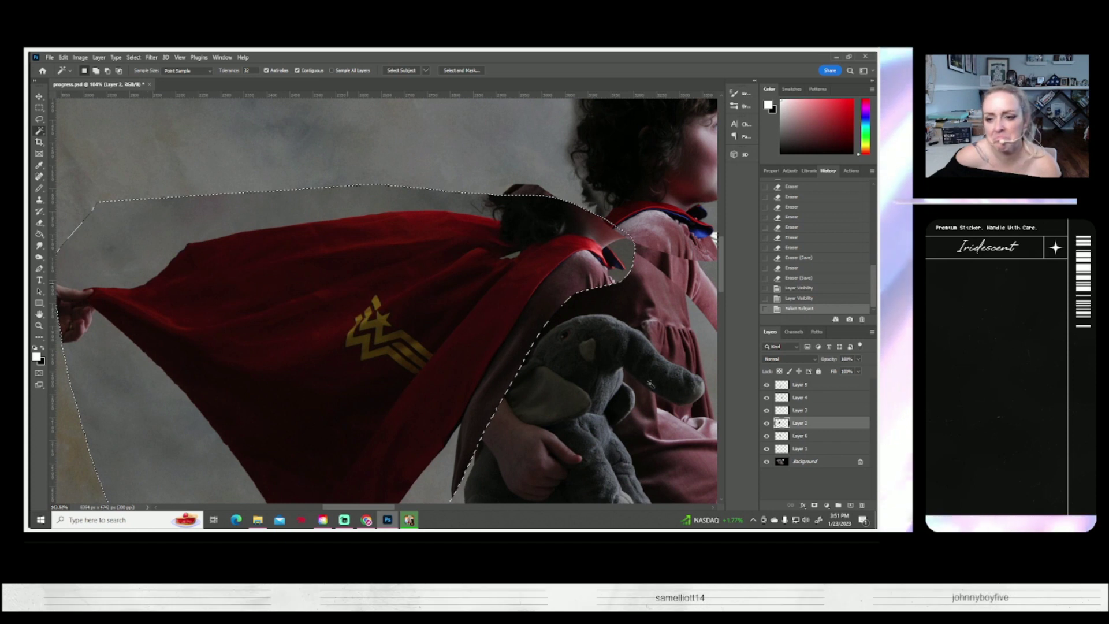
click(766, 424)
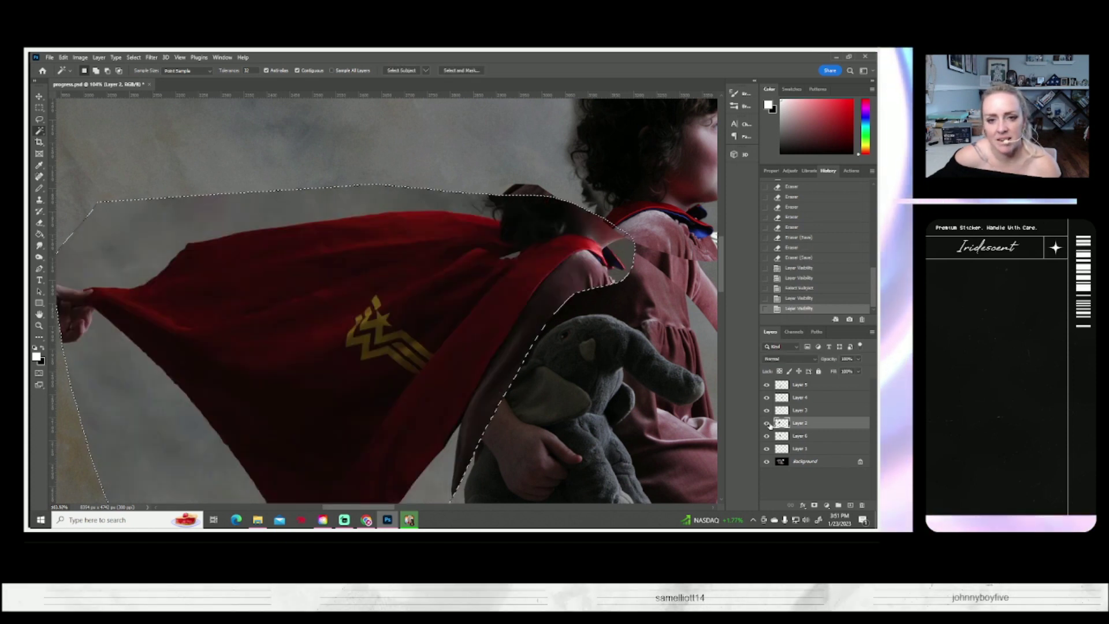
Switch to the Magnetic Lasso and deselect the cape selection
right_click(40, 121)
click(82, 139)
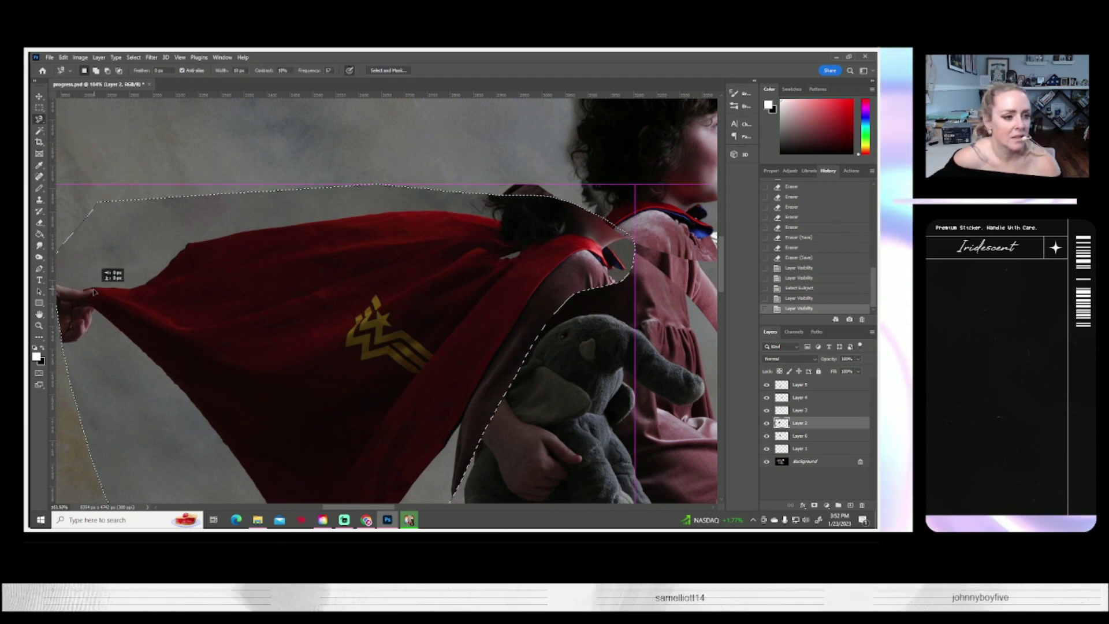
click(139, 60)
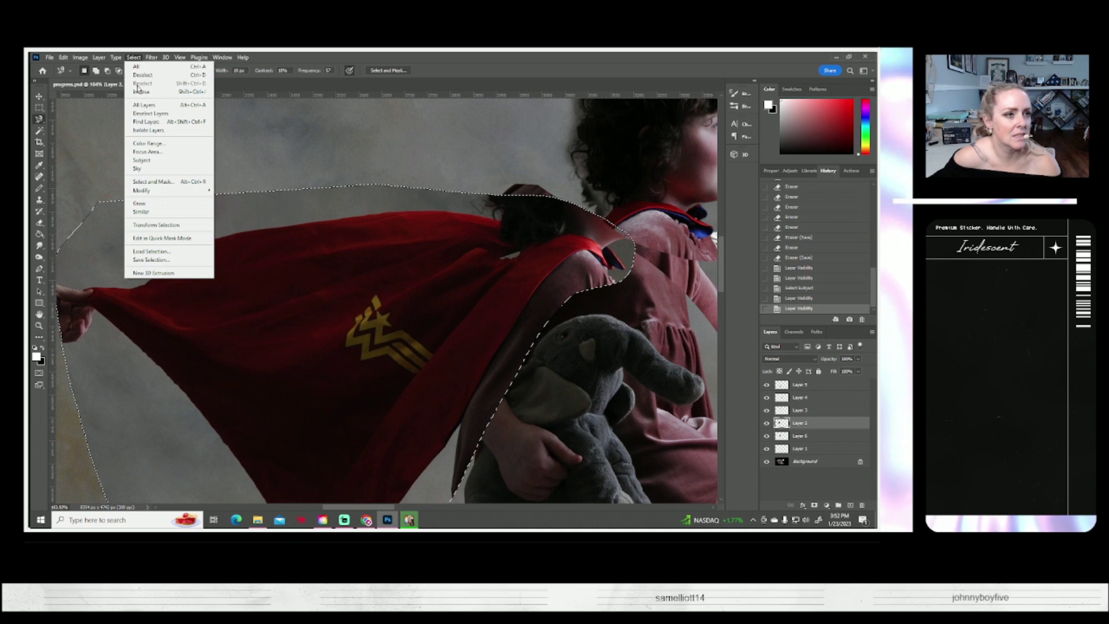
click(152, 83)
Trace the backdrop along the cape's top edge and close the outline into a selection
click(87, 291)
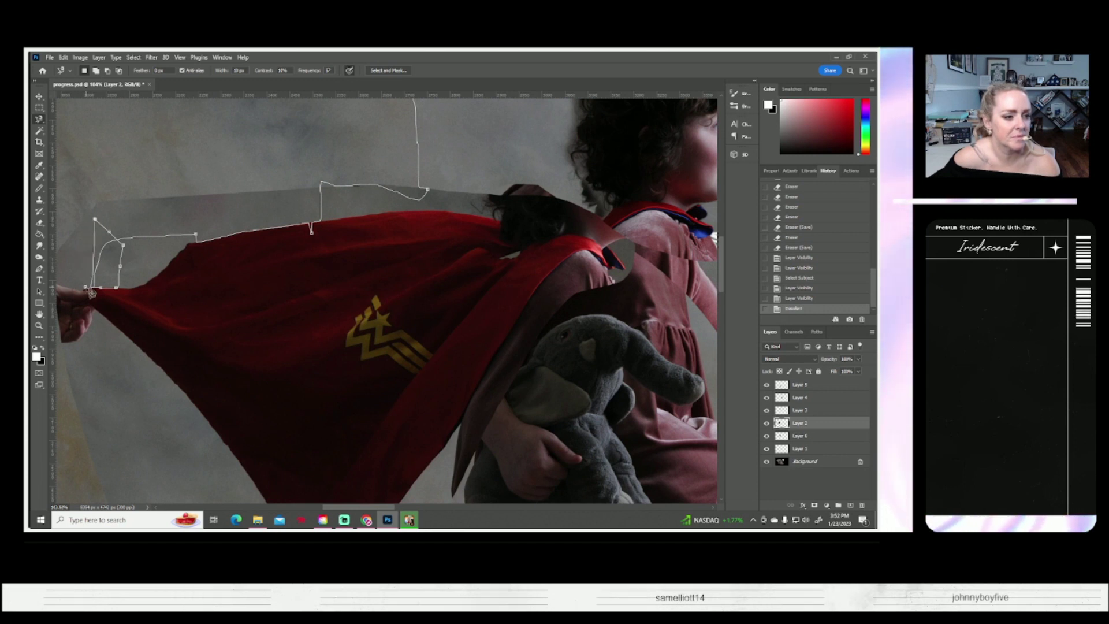
mouse_move(382, 295)
mouse_down()
mouse_move(621, 151)
mouse_move(665, 151)
mouse_up()
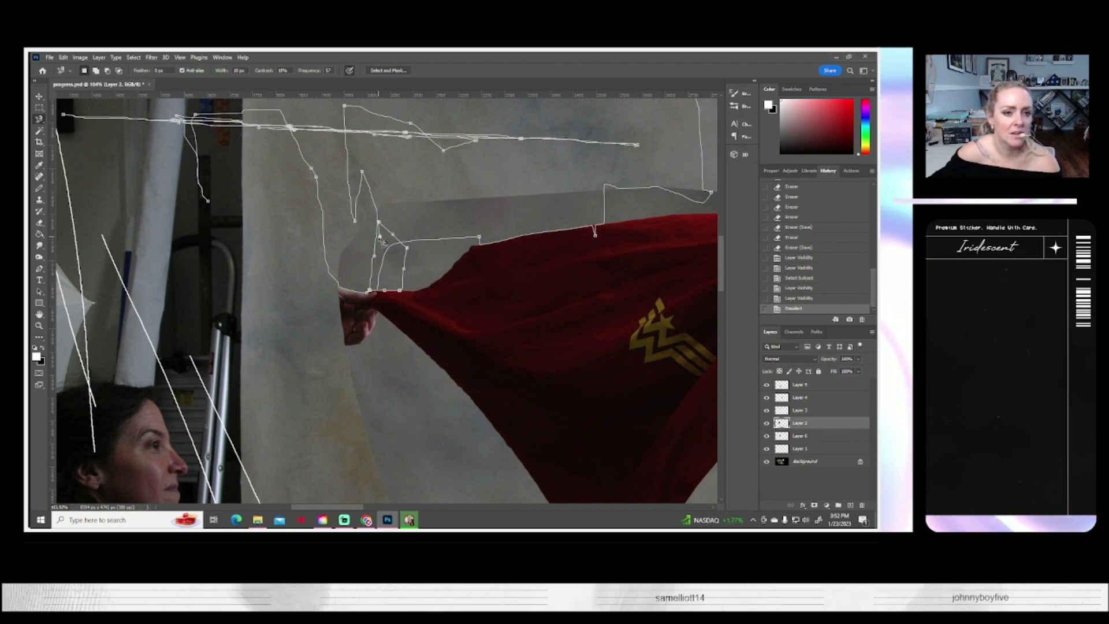
double_click(382, 238)
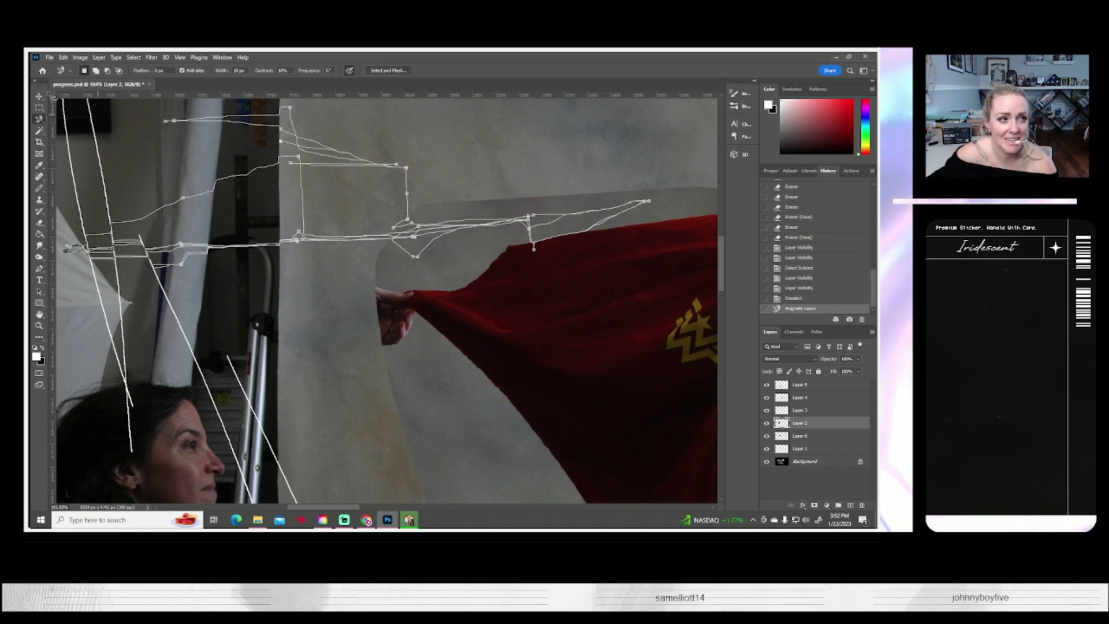
drag(346, 174, 416, 200)
double_click(316, 189)
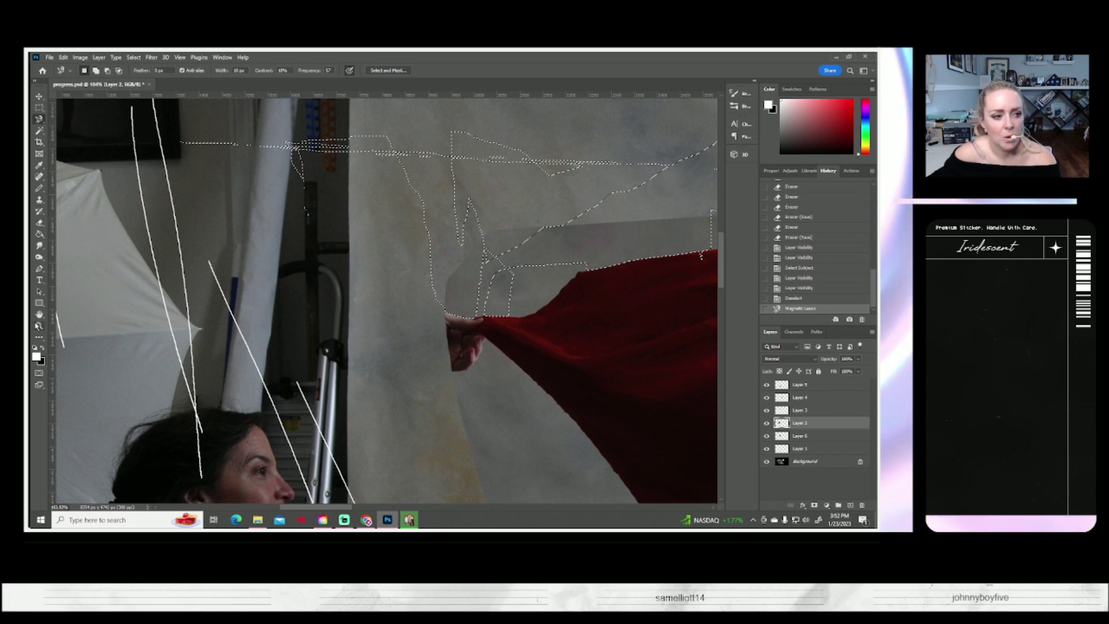
key(z)
scroll(343, 188, down, 5)
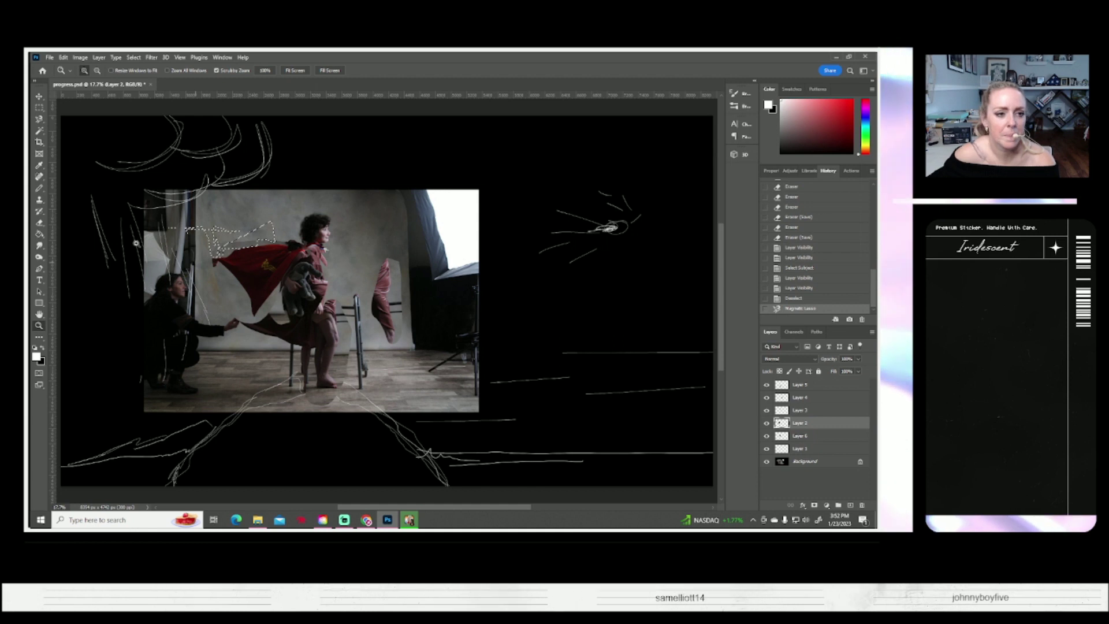
Save the composite, cancelling an accidental close, then deselect the traced selection
click(50, 58)
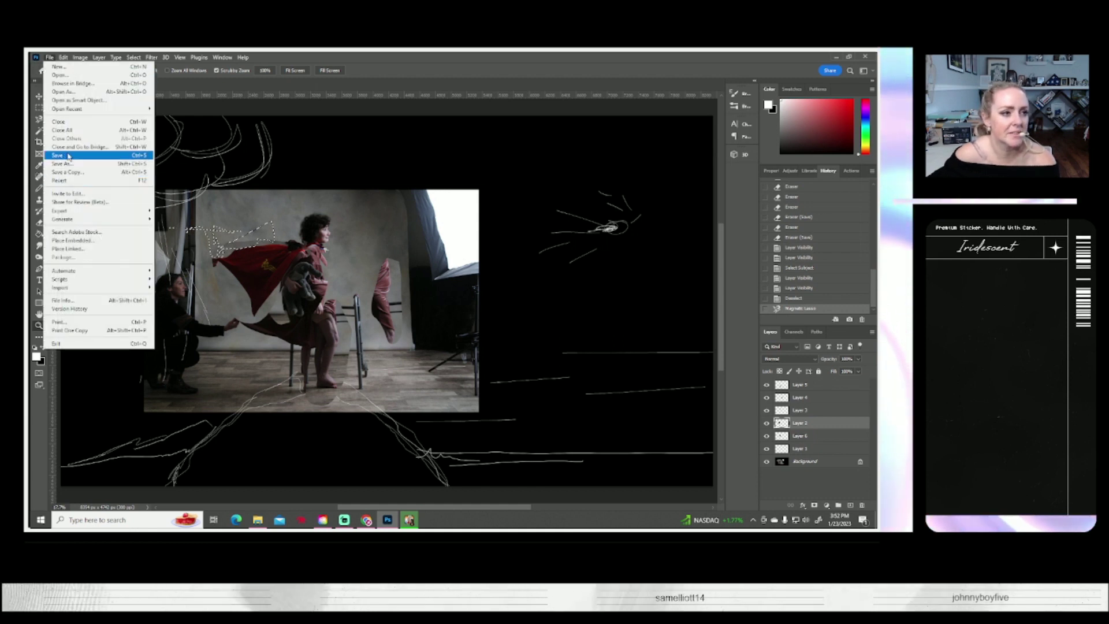
click(59, 121)
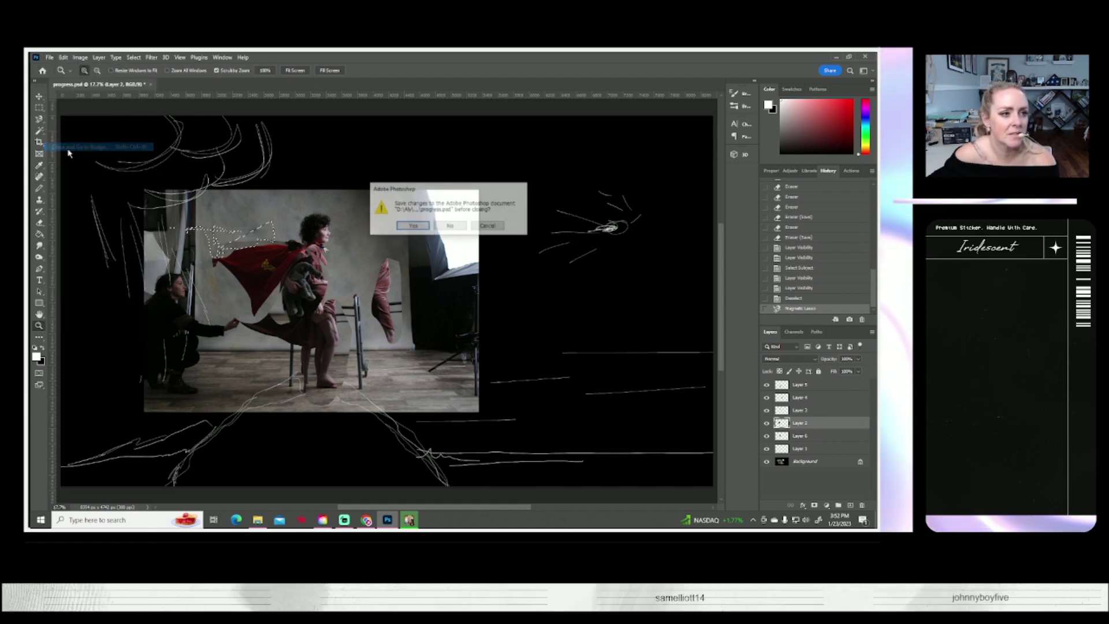
click(490, 227)
click(49, 57)
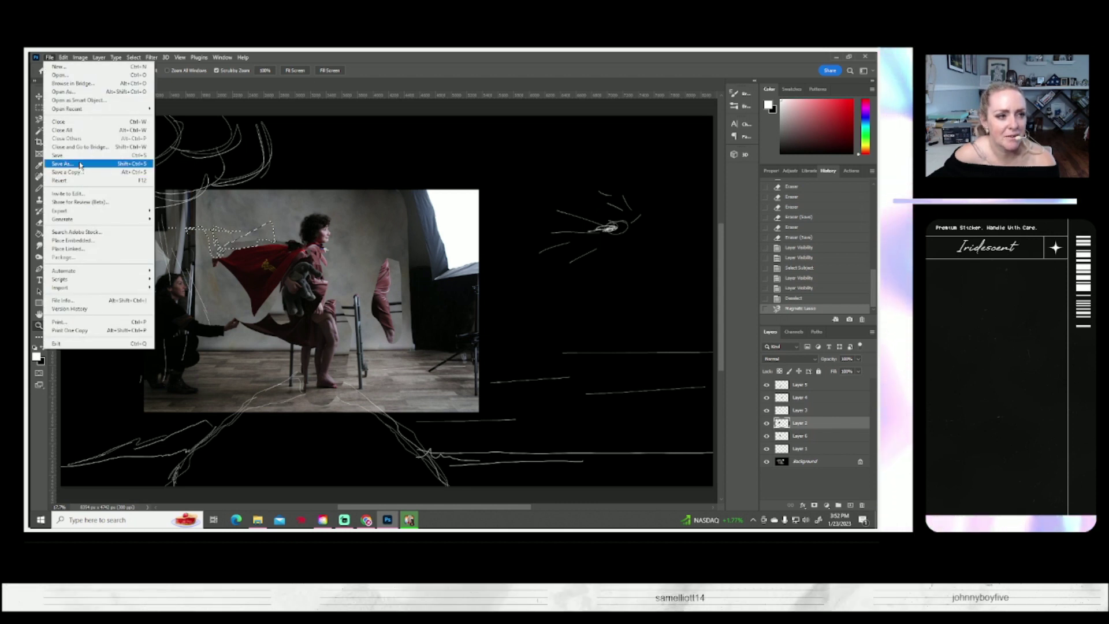
click(61, 155)
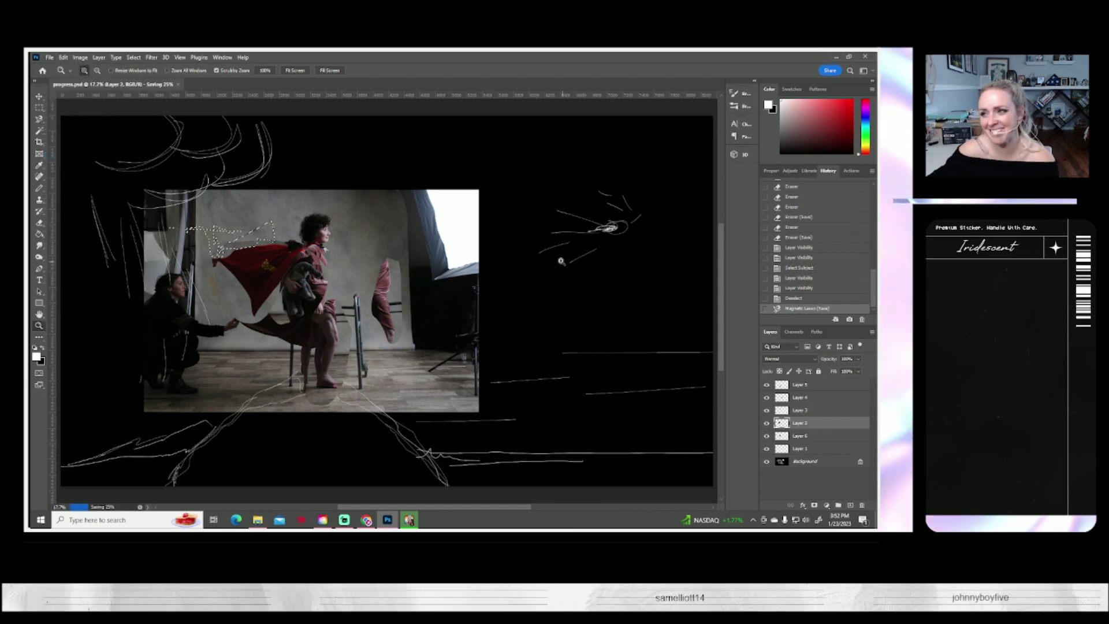
click(134, 57)
click(143, 75)
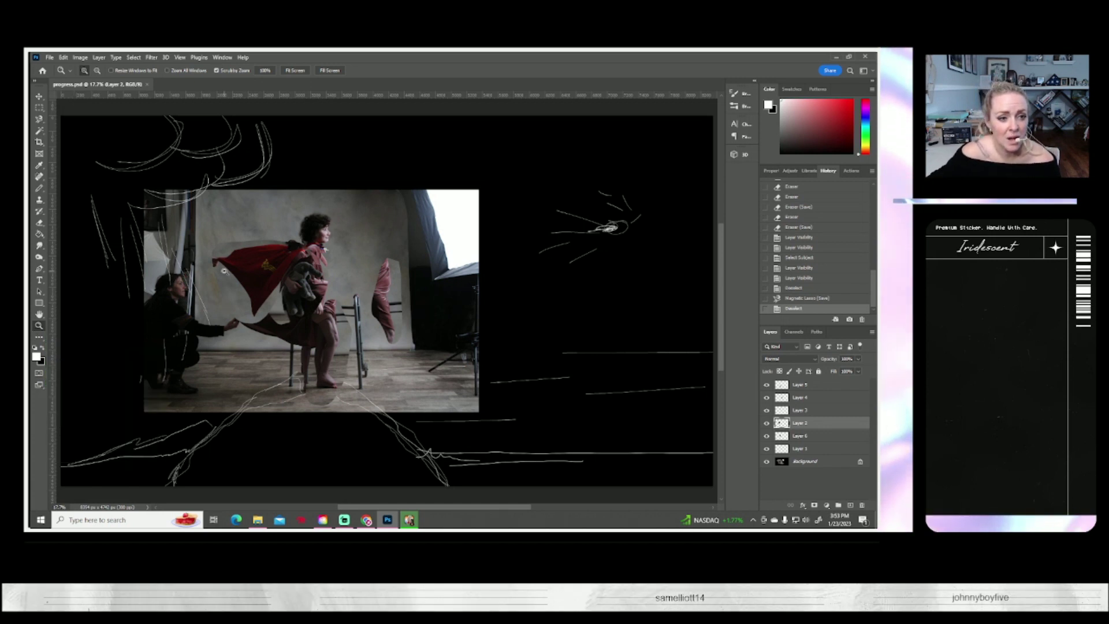
Trace a trial lasso selection near the cape's top-left corner, then deselect it
key(l)
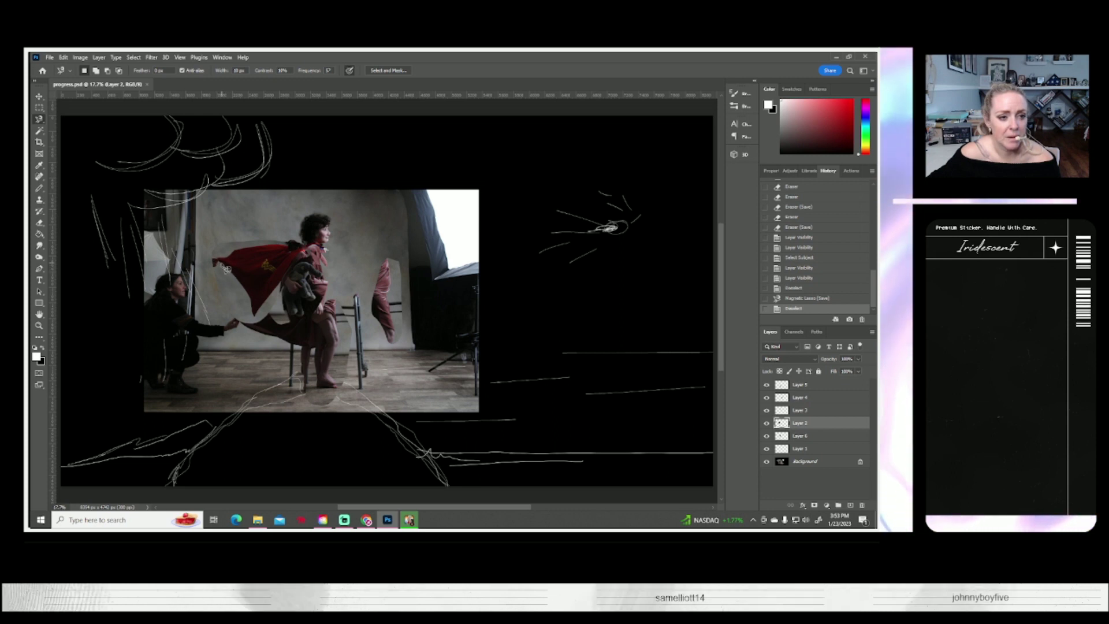
mouse_move(229, 271)
mouse_down()
mouse_move(212, 273)
mouse_move(218, 266)
mouse_up()
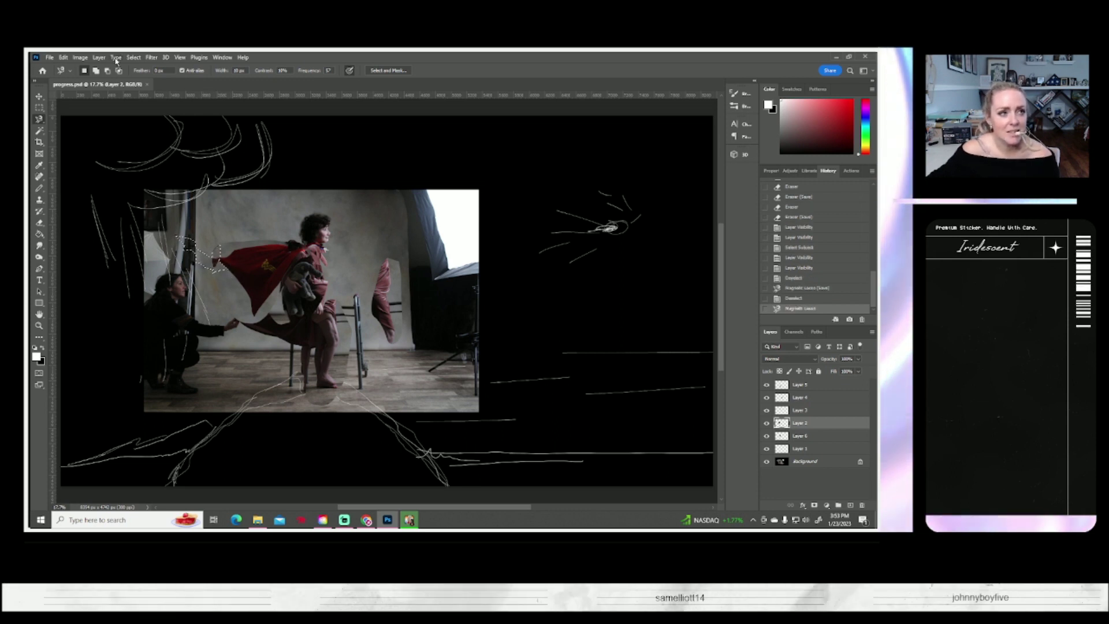
click(133, 57)
click(142, 75)
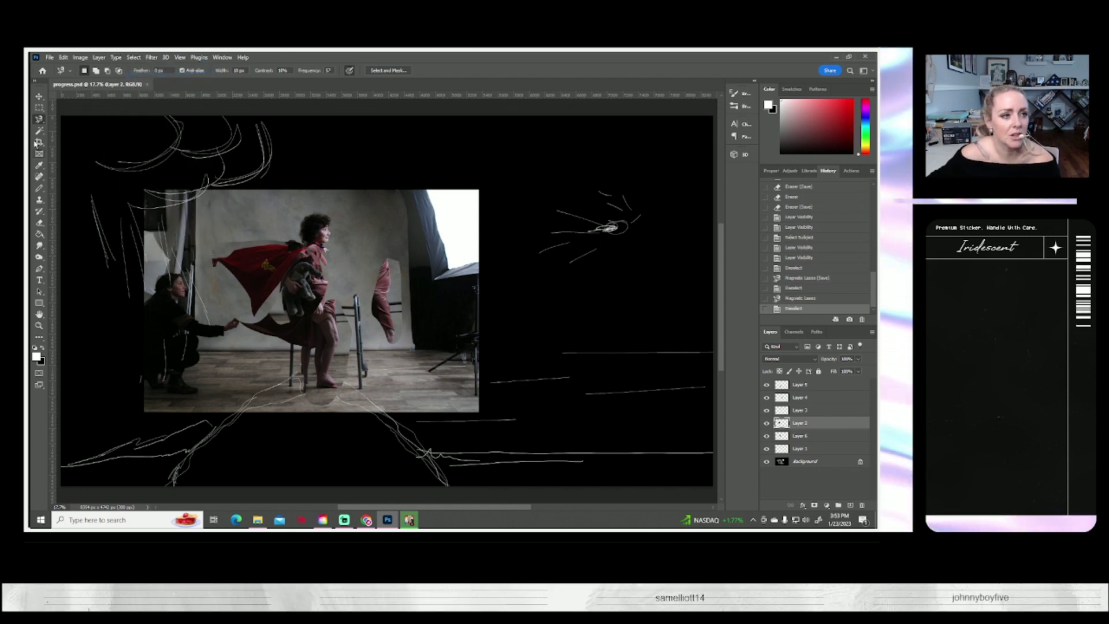
Auto-select the subject with the Magic Wand's Select Subject, then deselect
key(w)
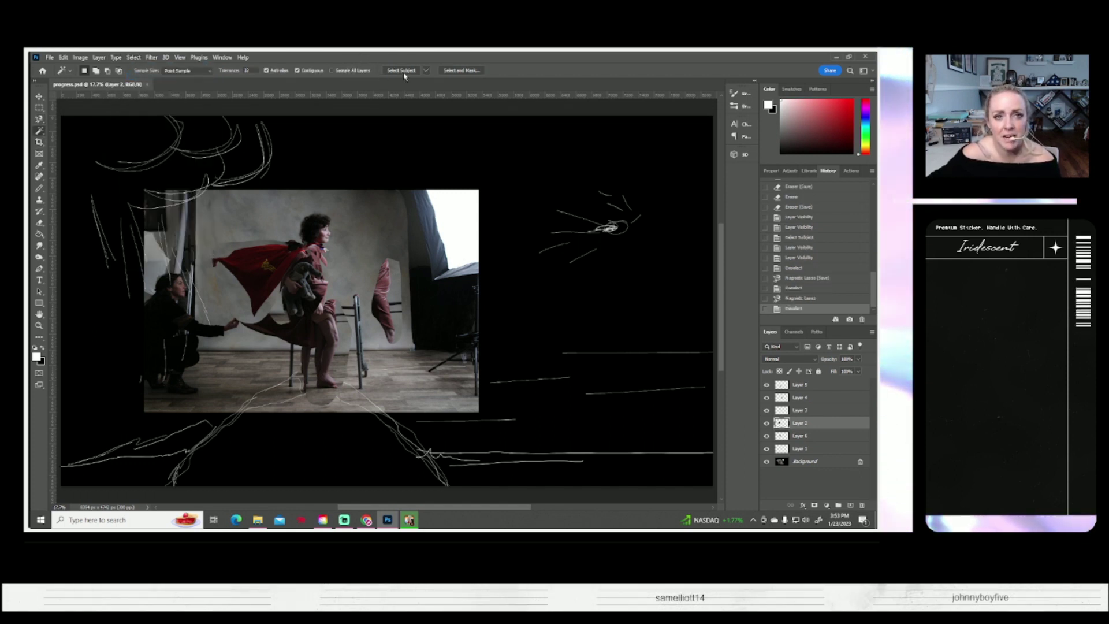
click(402, 71)
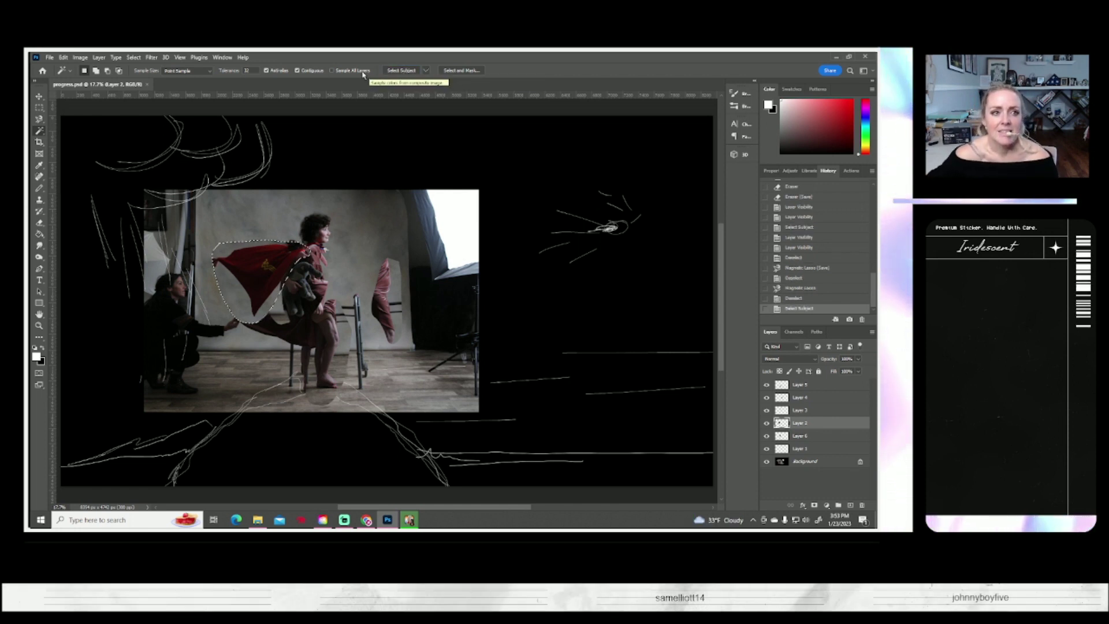
click(133, 58)
click(139, 77)
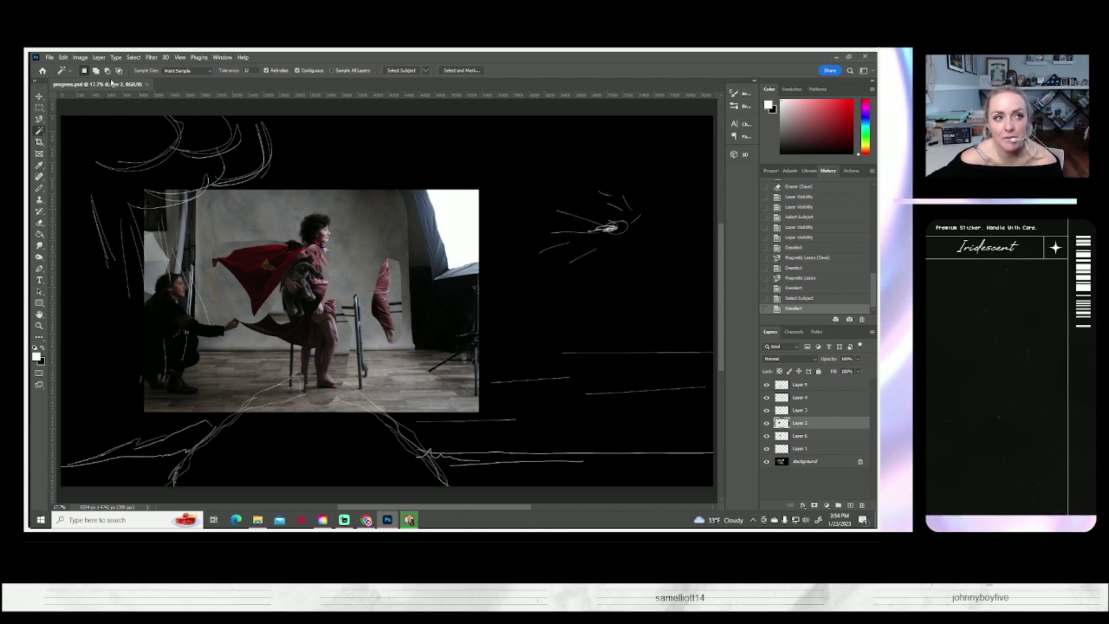
Switch to the Zoom tool, close the File menu unused, and minimize Photoshop
click(39, 327)
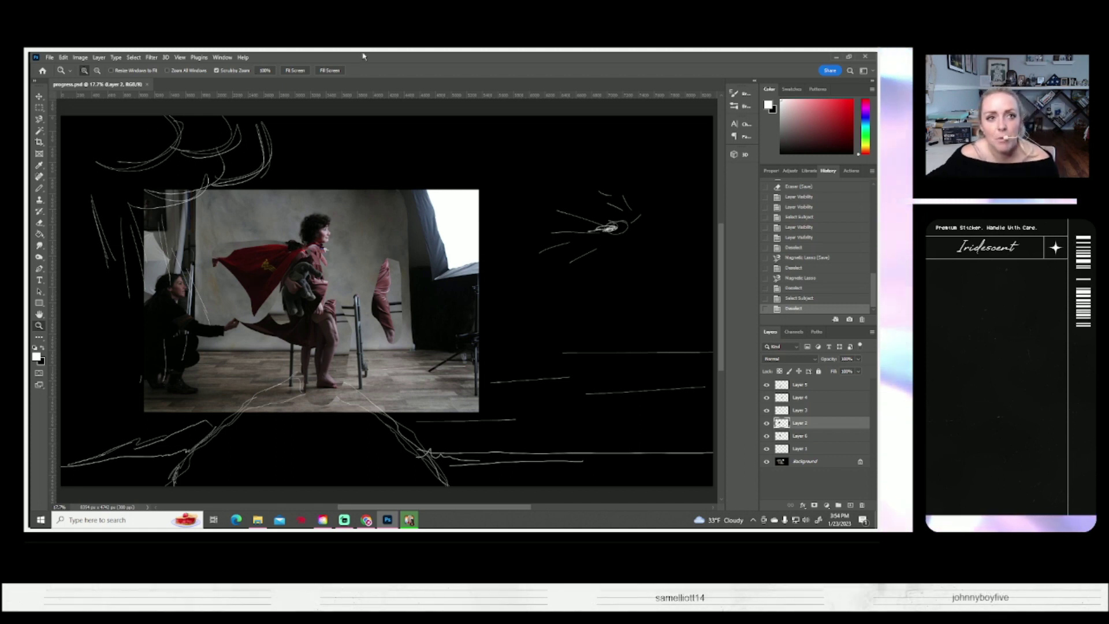
click(48, 57)
click(321, 82)
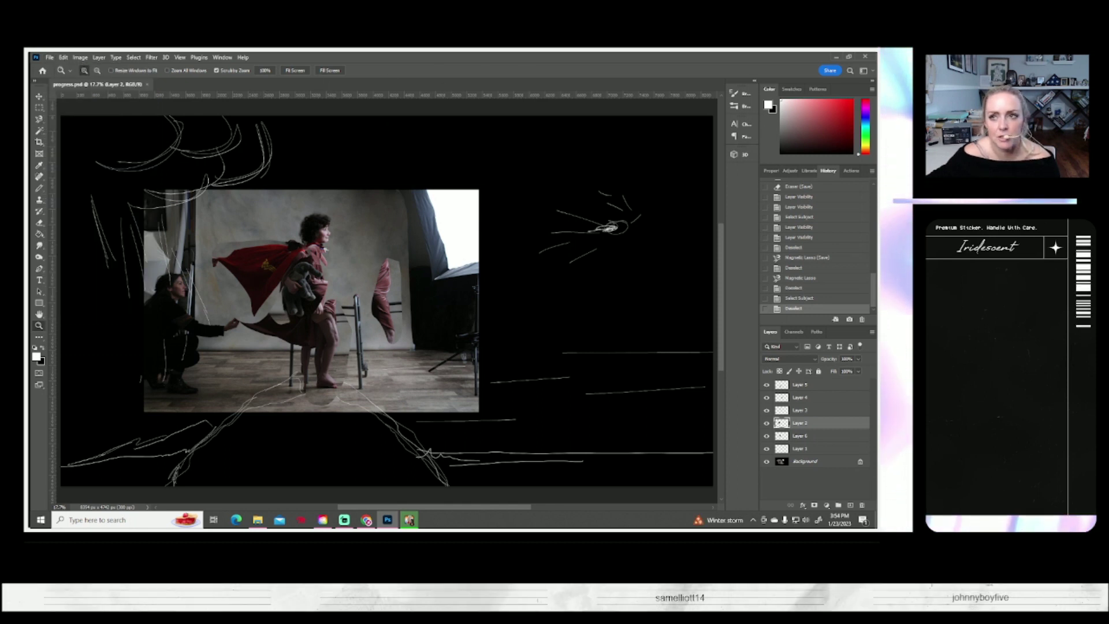
click(850, 59)
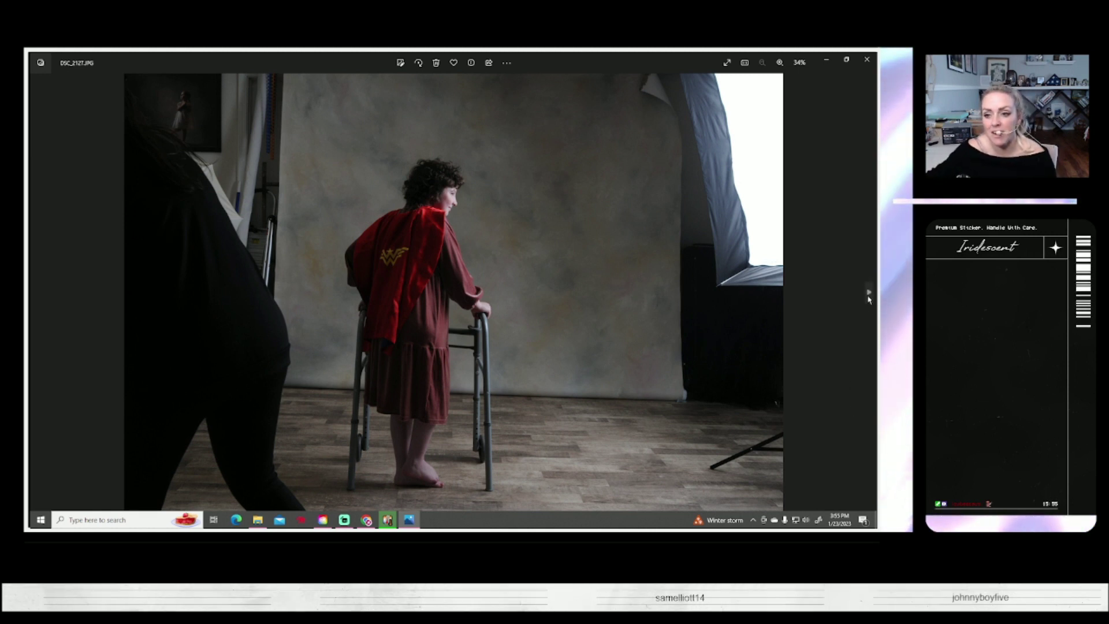
Step past the walker, profile and cape shots to the seated toy-elephant photo DSC_2178
click(869, 292)
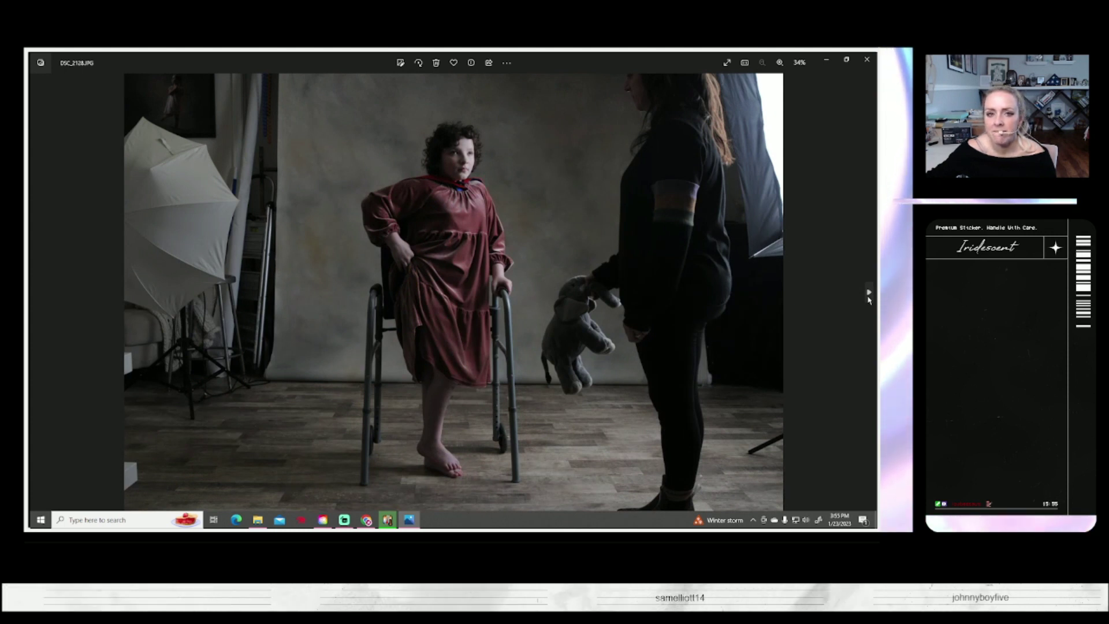
click(868, 292)
click(869, 292)
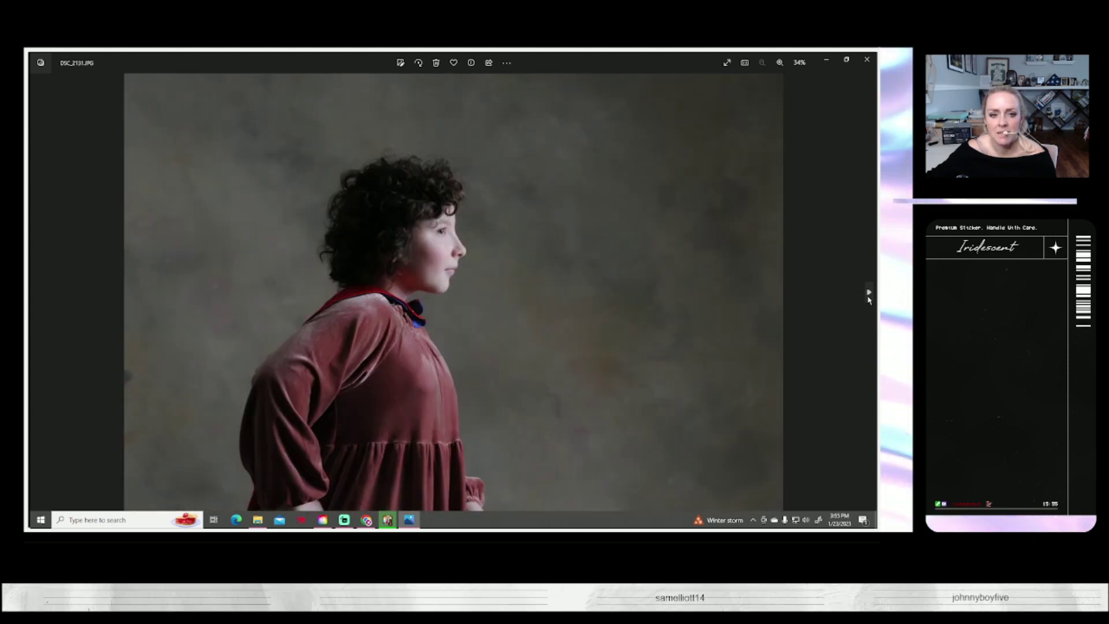
click(868, 292)
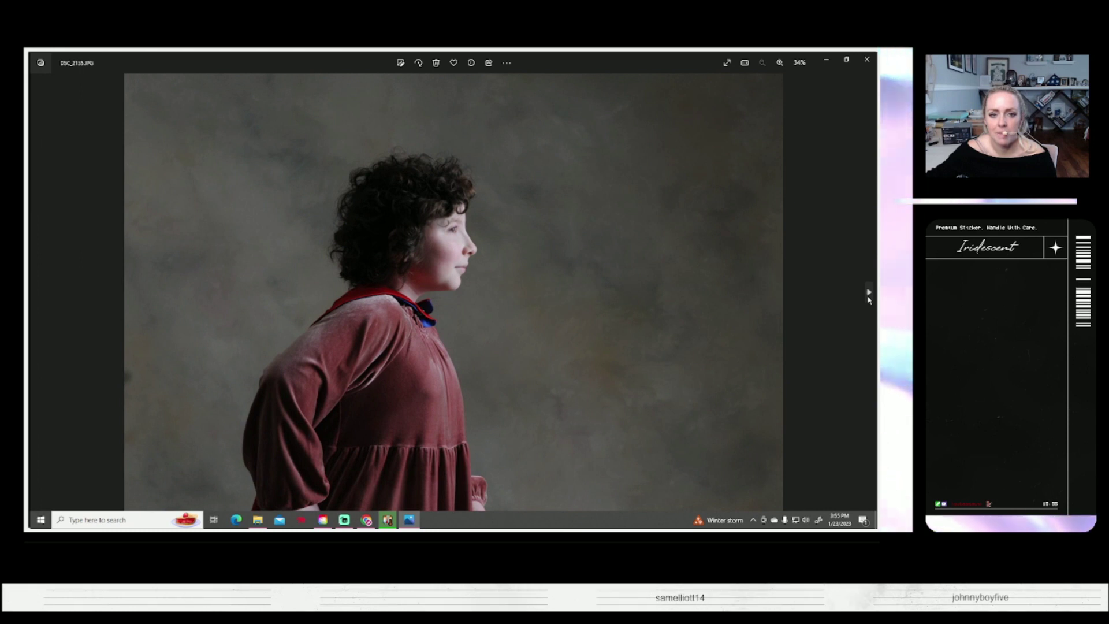
click(869, 292)
click(869, 292)
click(868, 292)
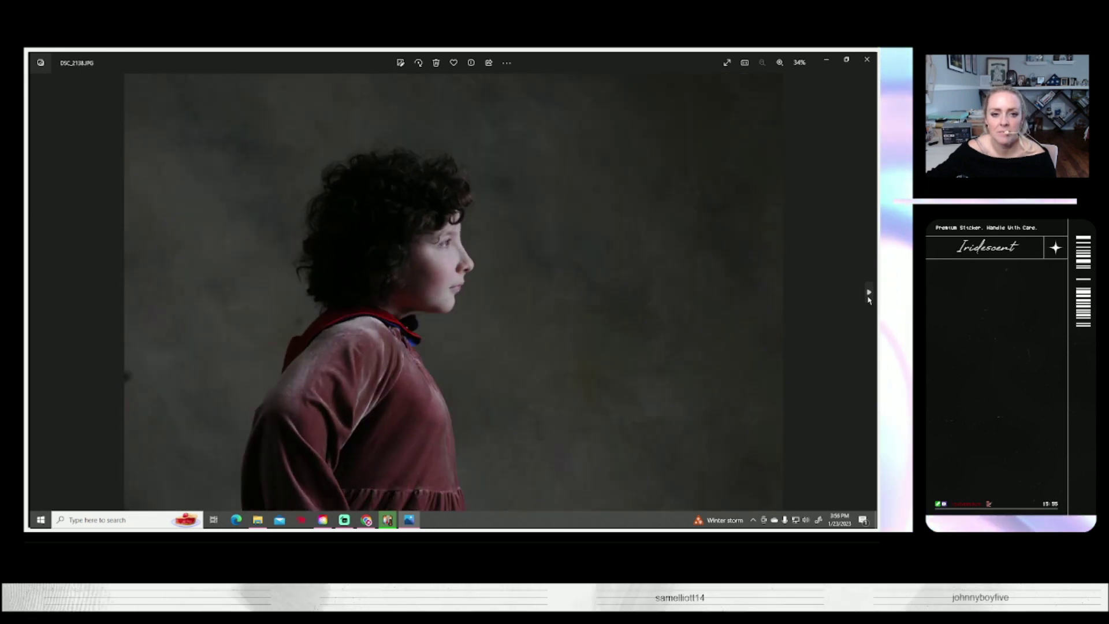
click(869, 292)
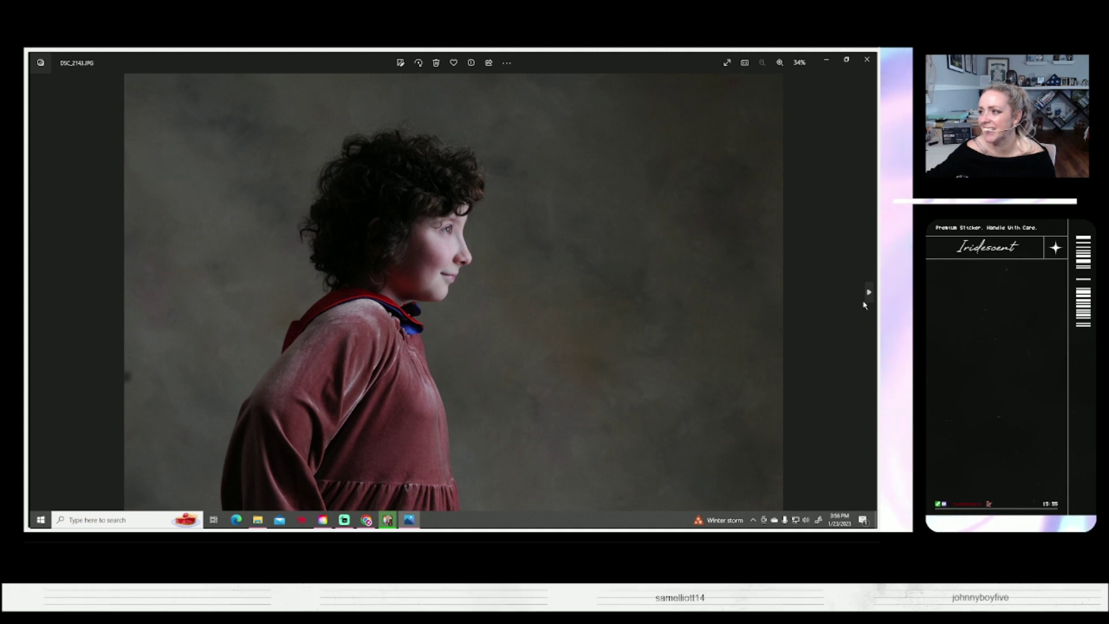
click(869, 292)
click(869, 292)
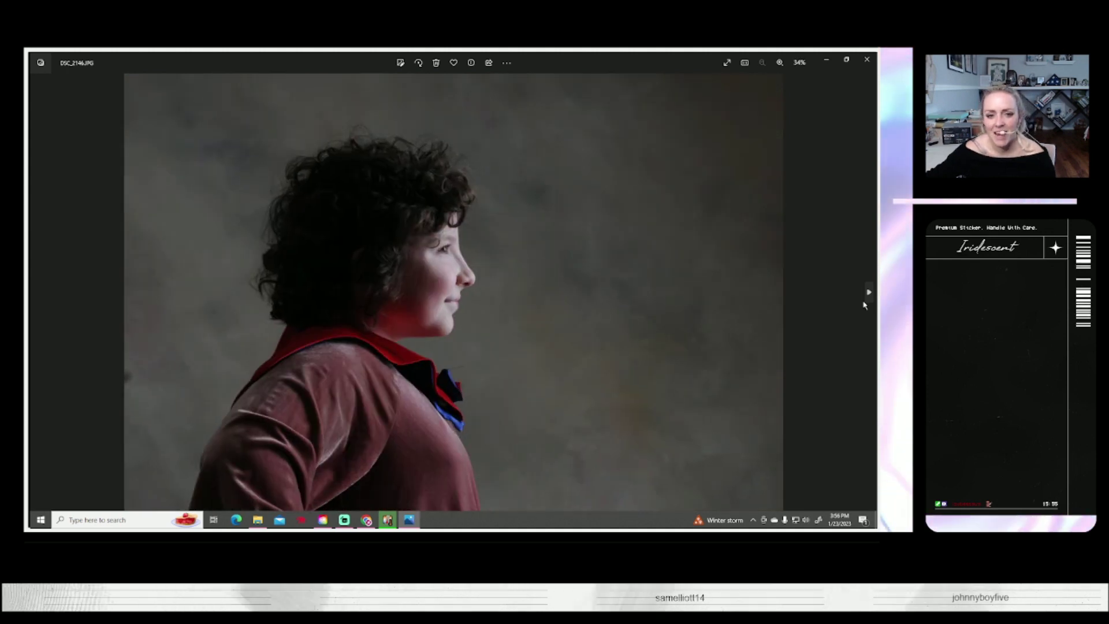
click(868, 292)
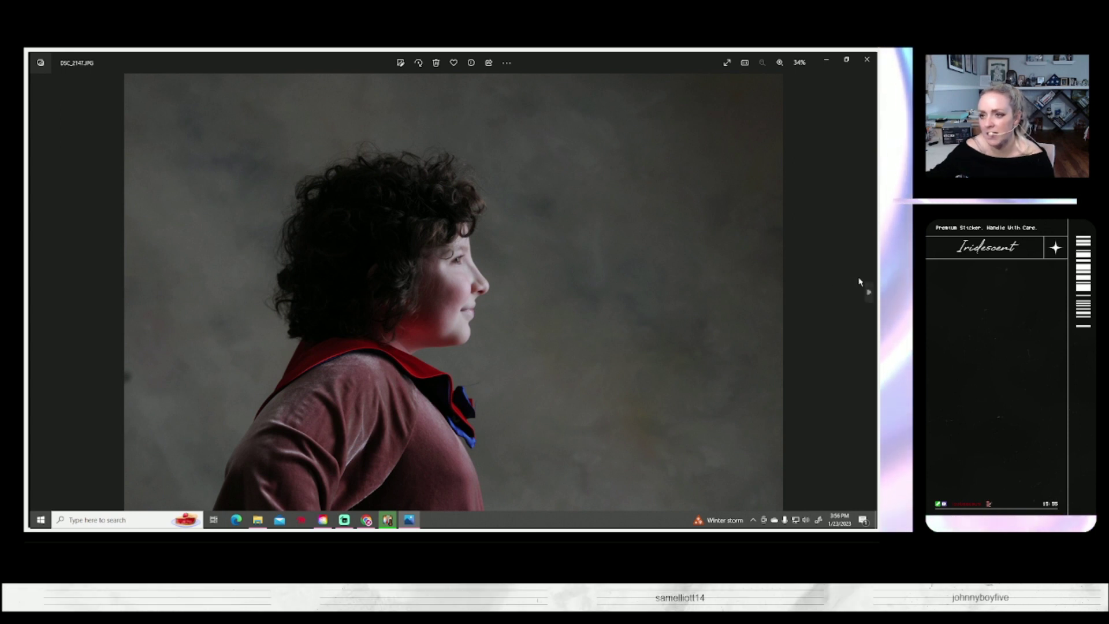
click(870, 295)
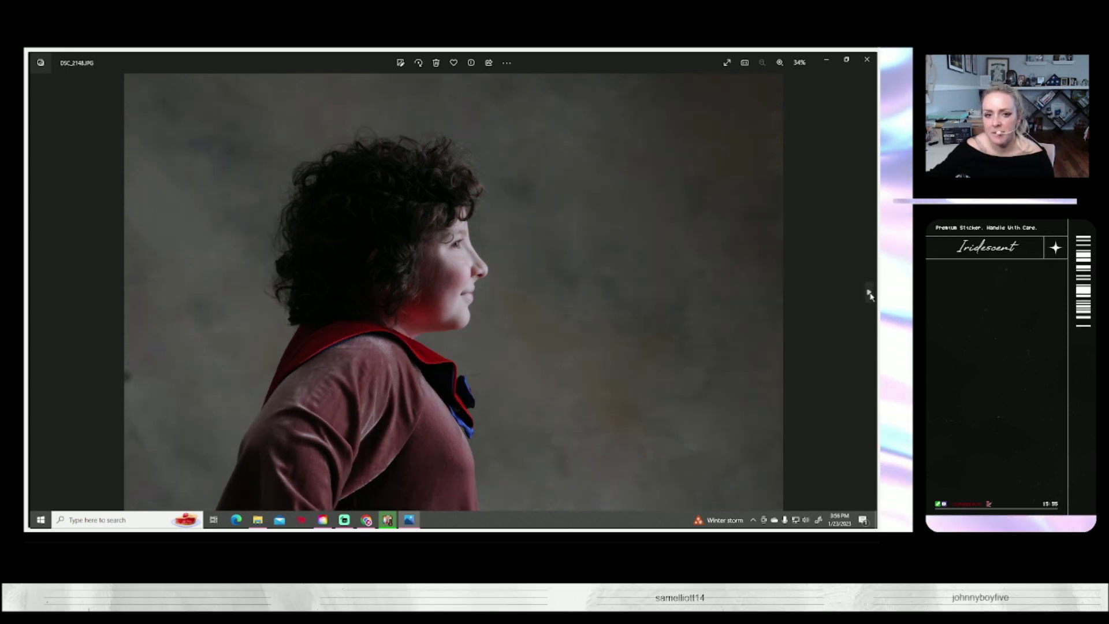
click(871, 295)
click(871, 296)
click(871, 295)
click(870, 295)
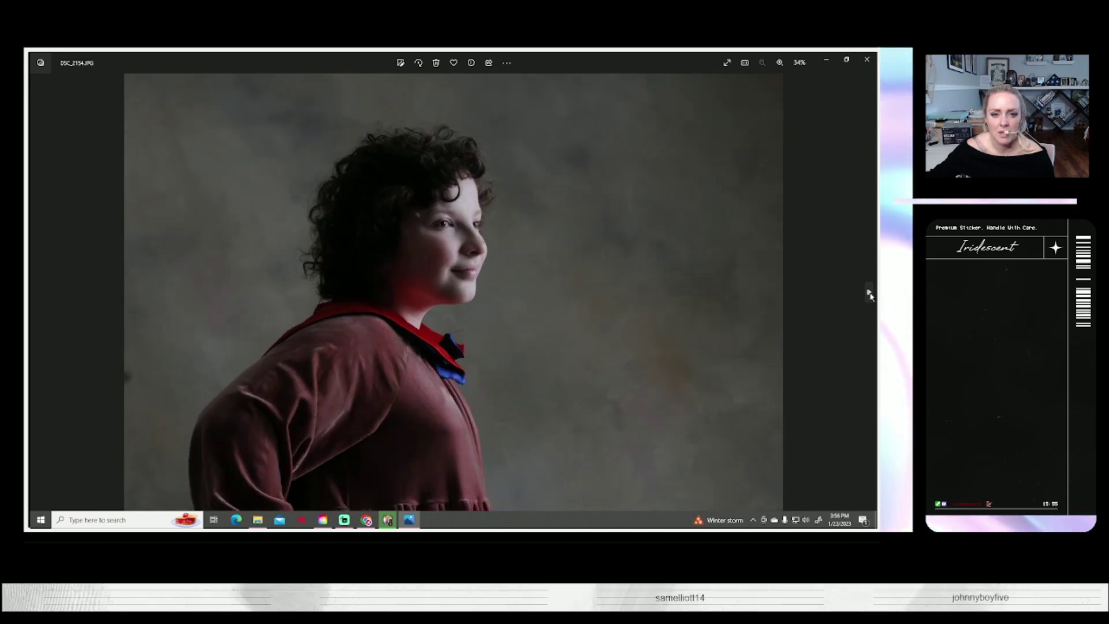
click(871, 295)
click(871, 295)
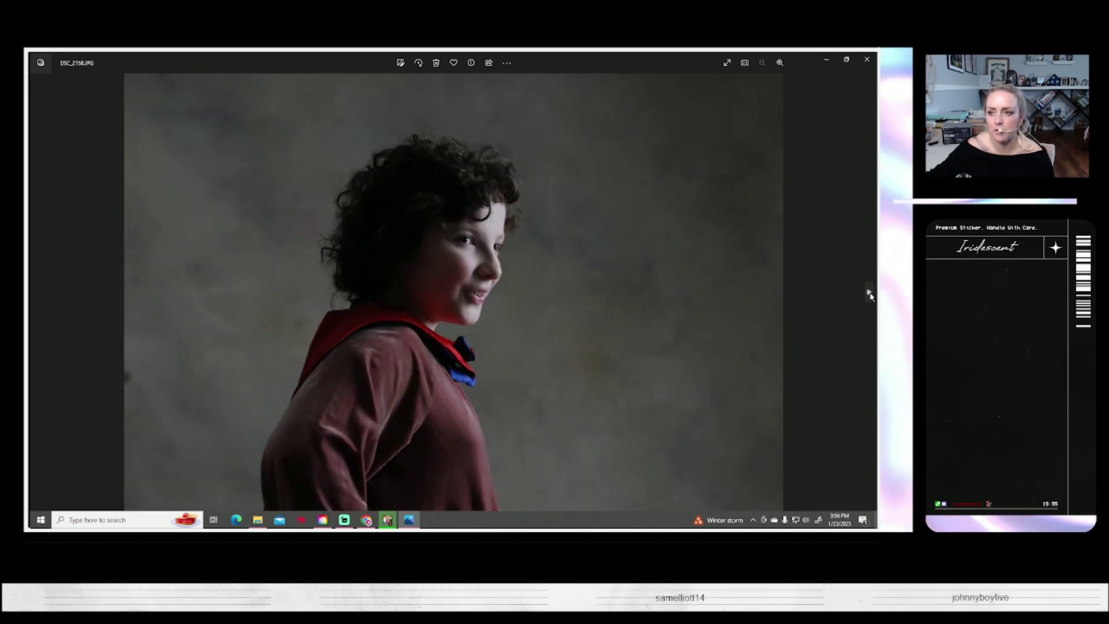
click(870, 295)
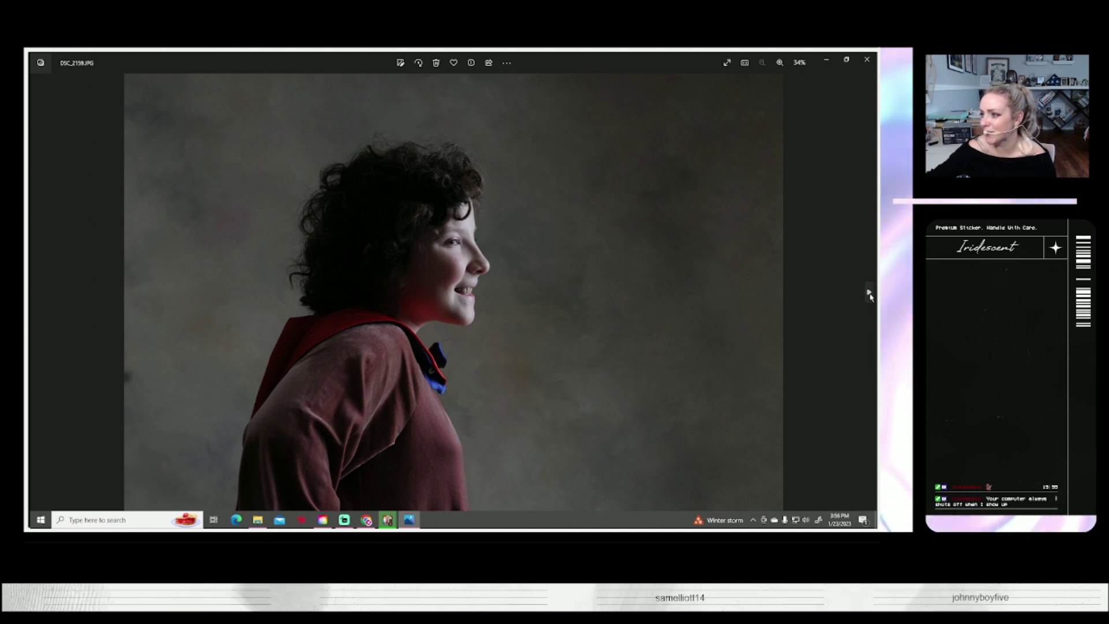
click(870, 295)
click(869, 295)
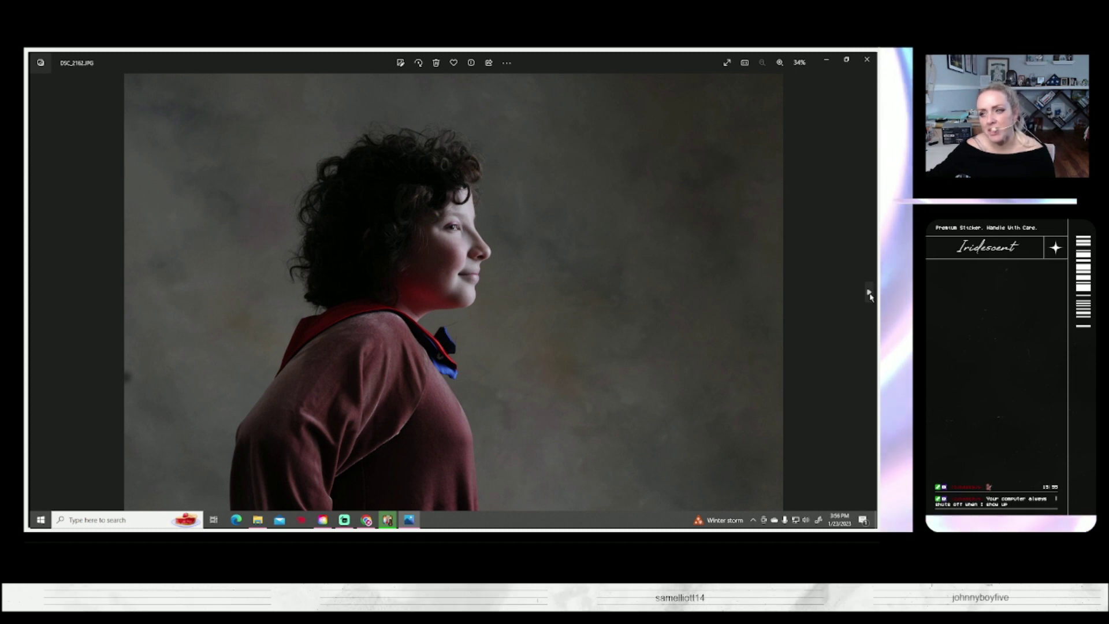
click(869, 295)
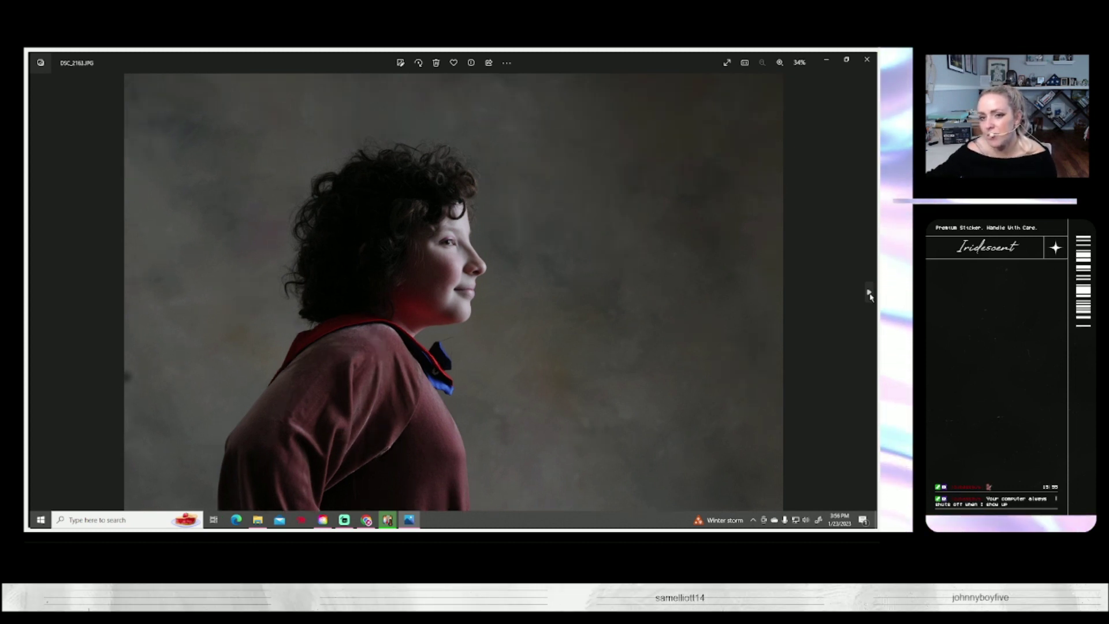
click(869, 295)
click(869, 295)
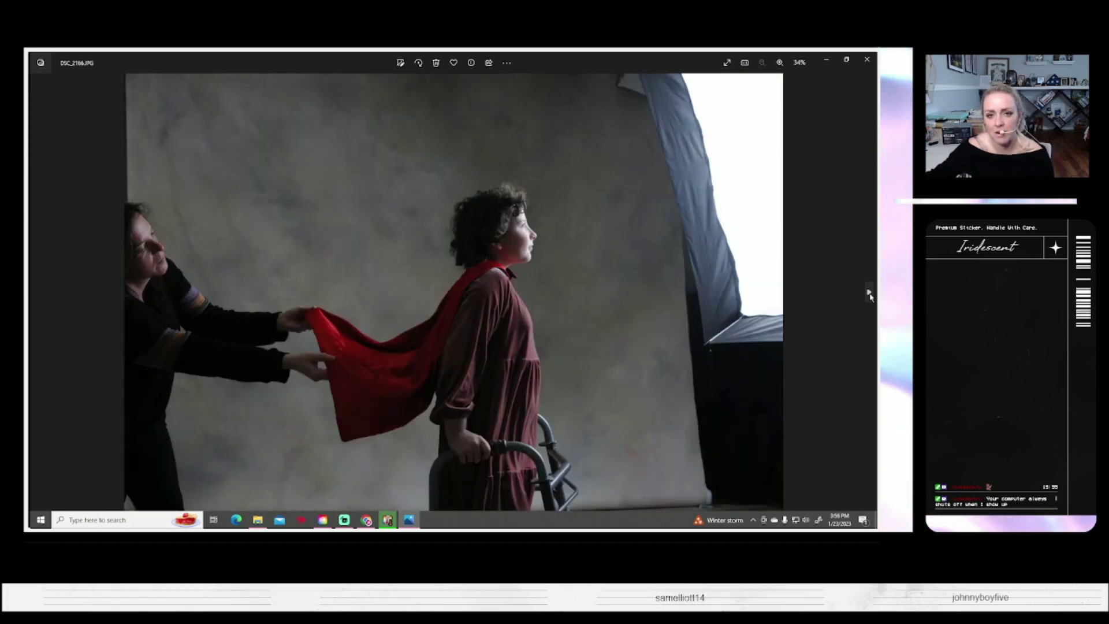
click(869, 295)
click(870, 296)
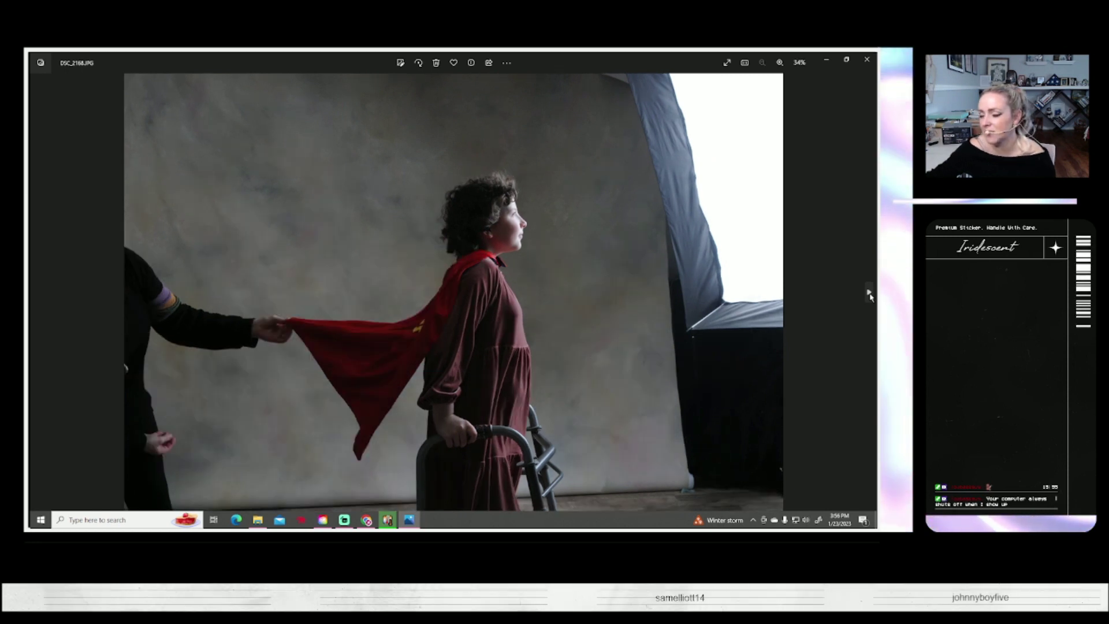
click(867, 296)
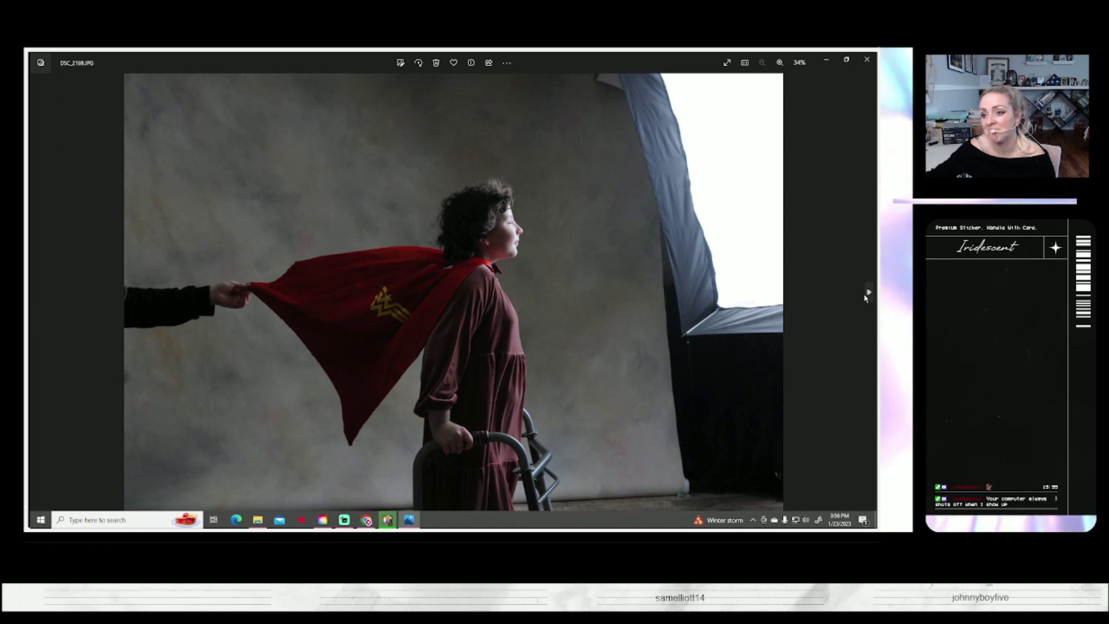
click(867, 295)
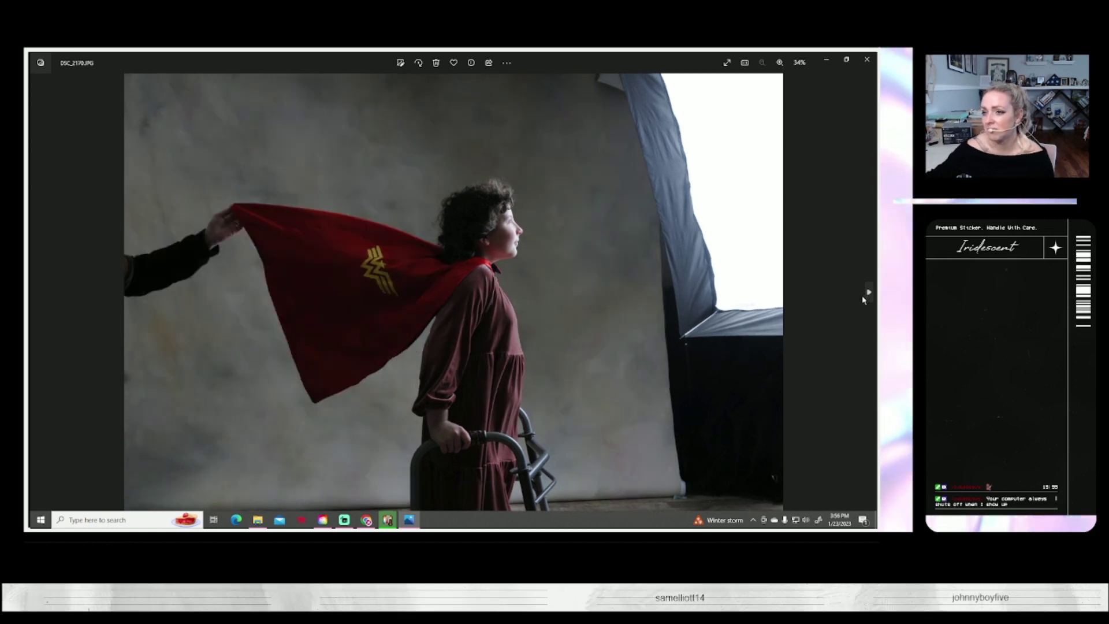
click(867, 295)
click(867, 295)
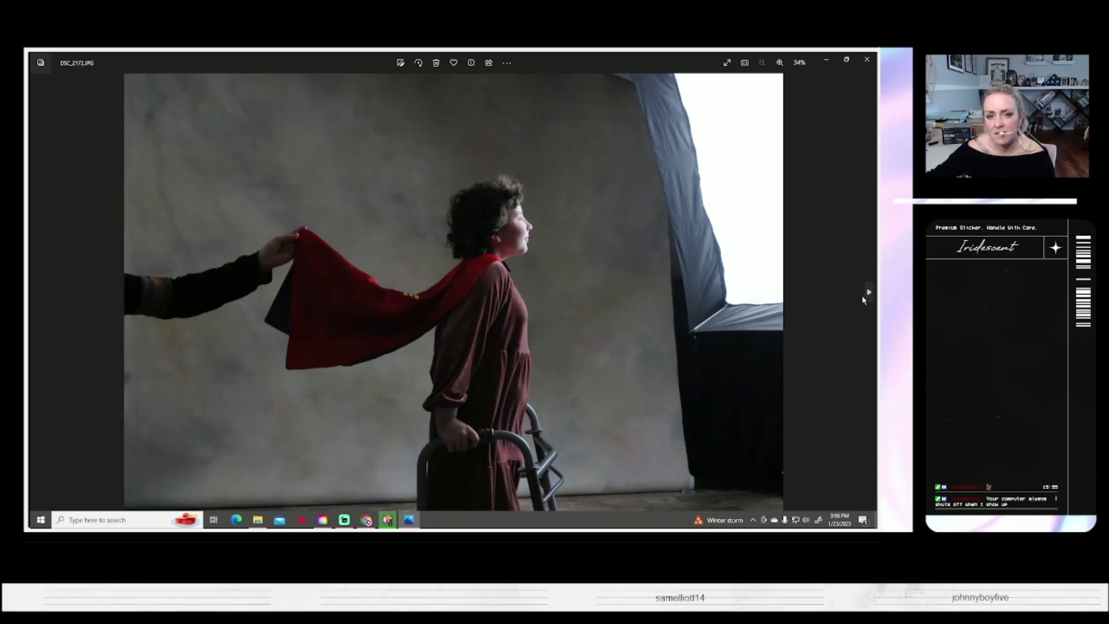
click(867, 295)
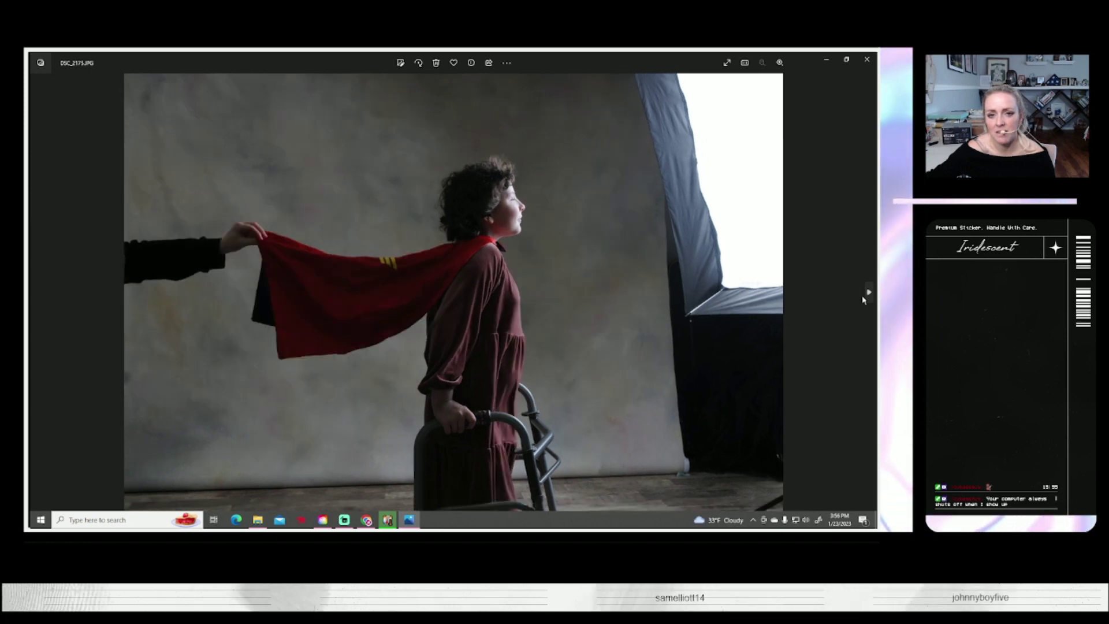
click(866, 294)
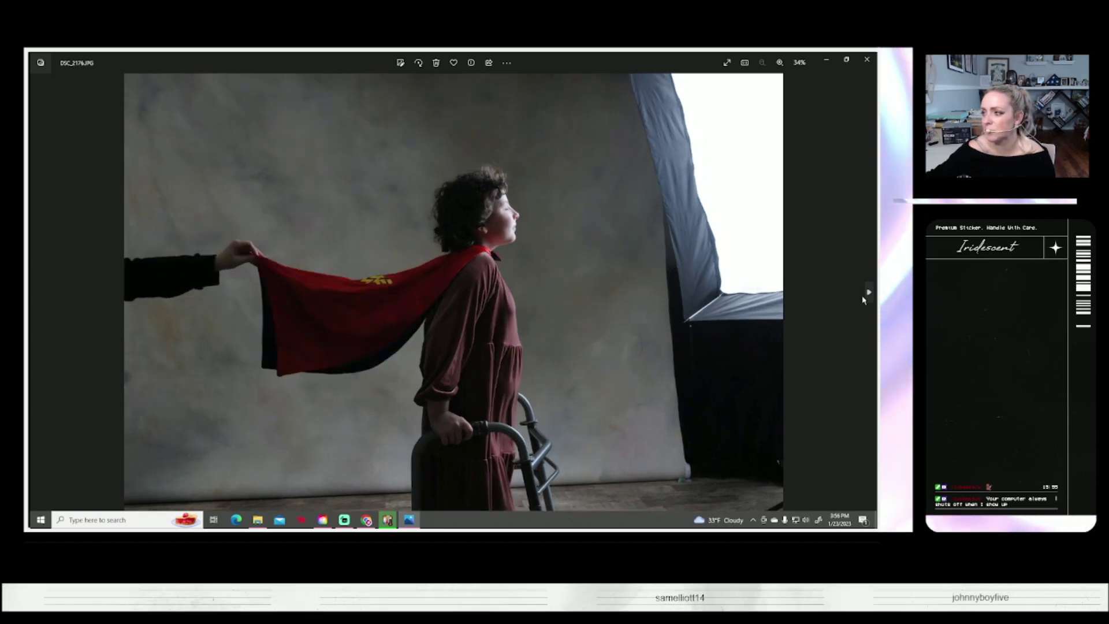
click(867, 296)
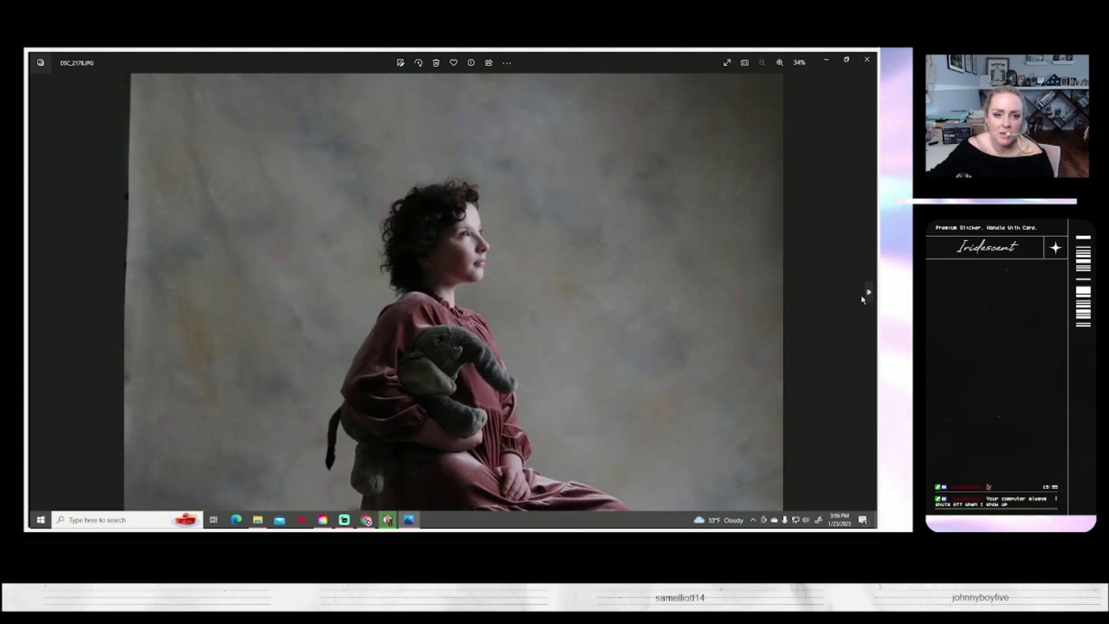
Page past the seated portraits and dress-held-out shots to DSC_2230, the legs close-up
click(868, 294)
click(867, 295)
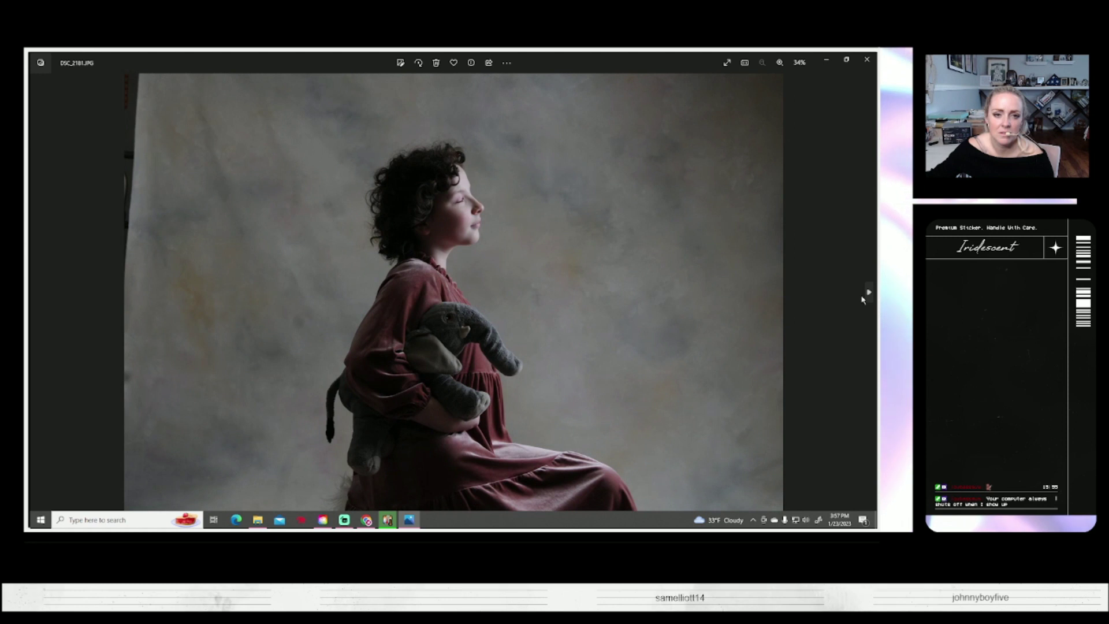
click(867, 294)
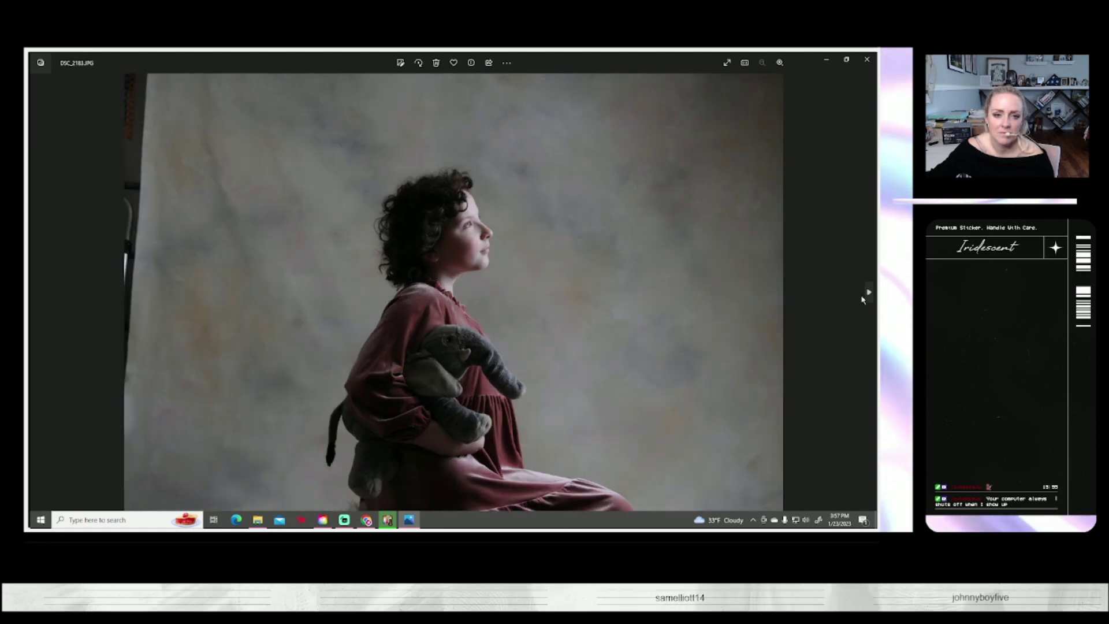
click(867, 294)
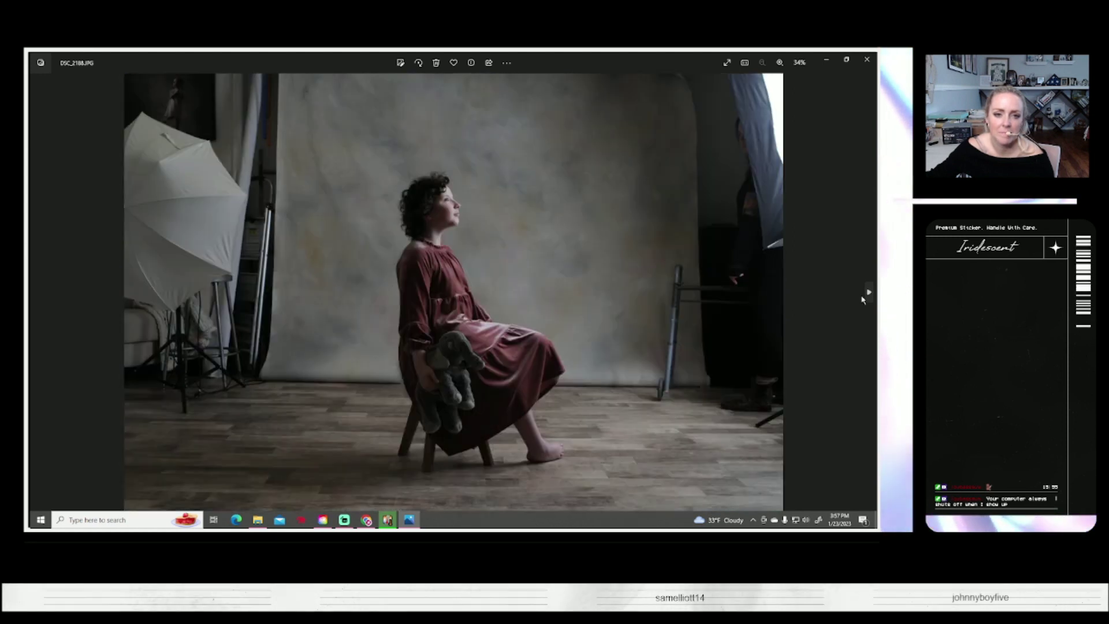
click(867, 295)
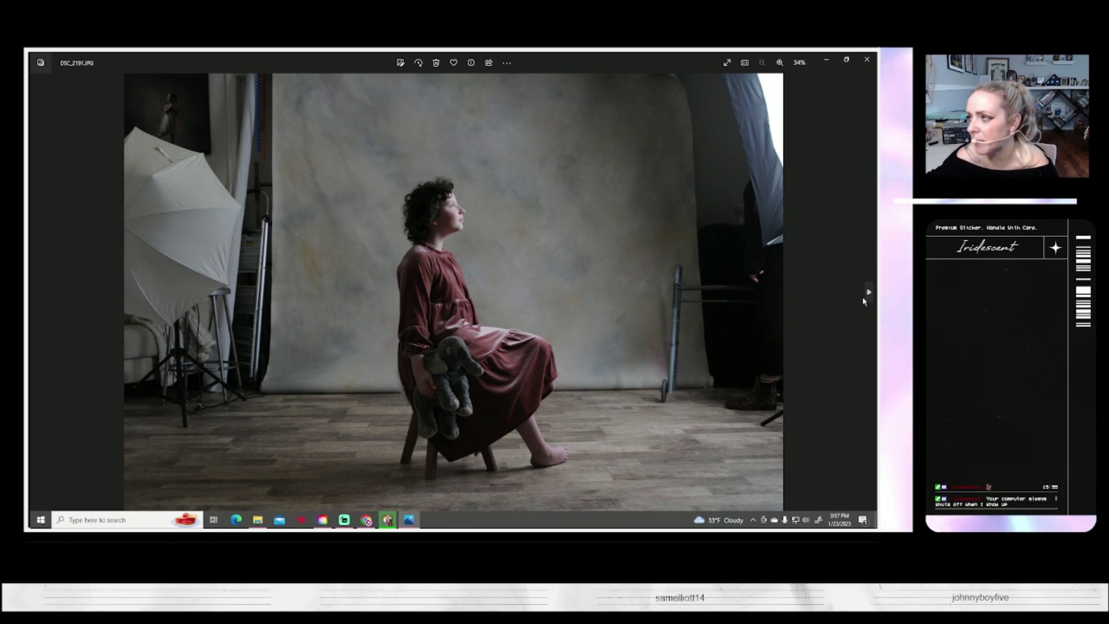
click(867, 294)
click(866, 295)
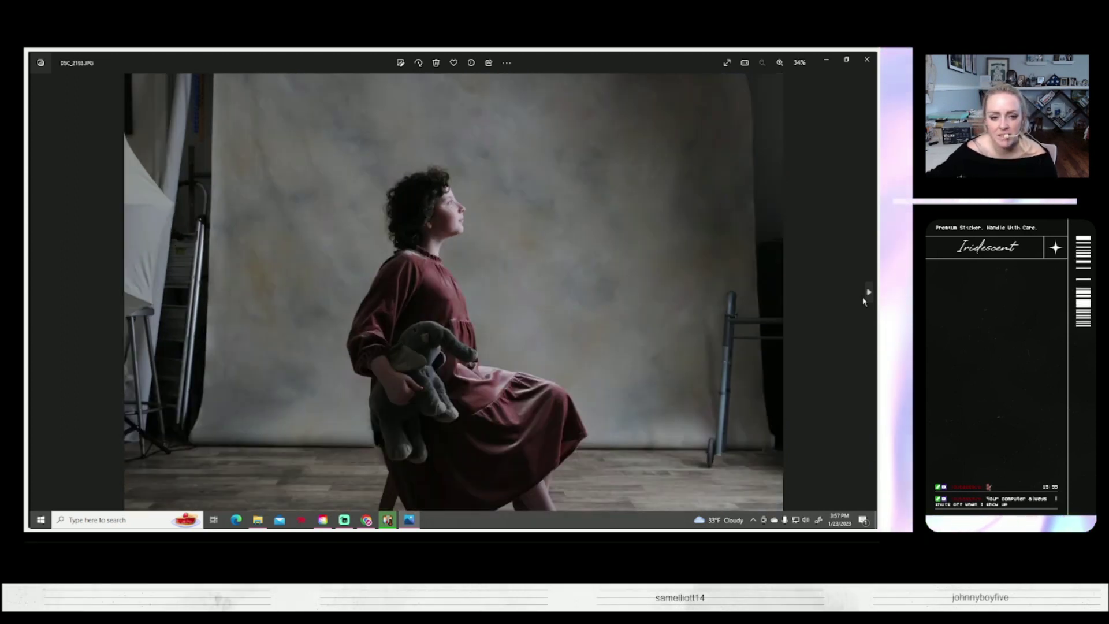
click(866, 295)
click(868, 295)
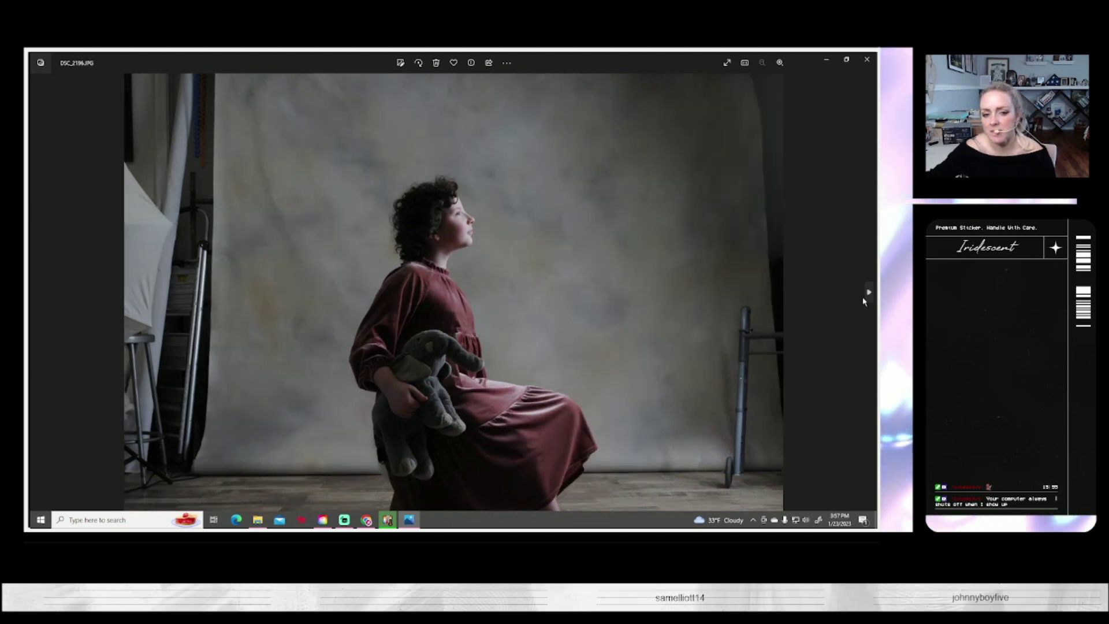
click(866, 295)
click(867, 295)
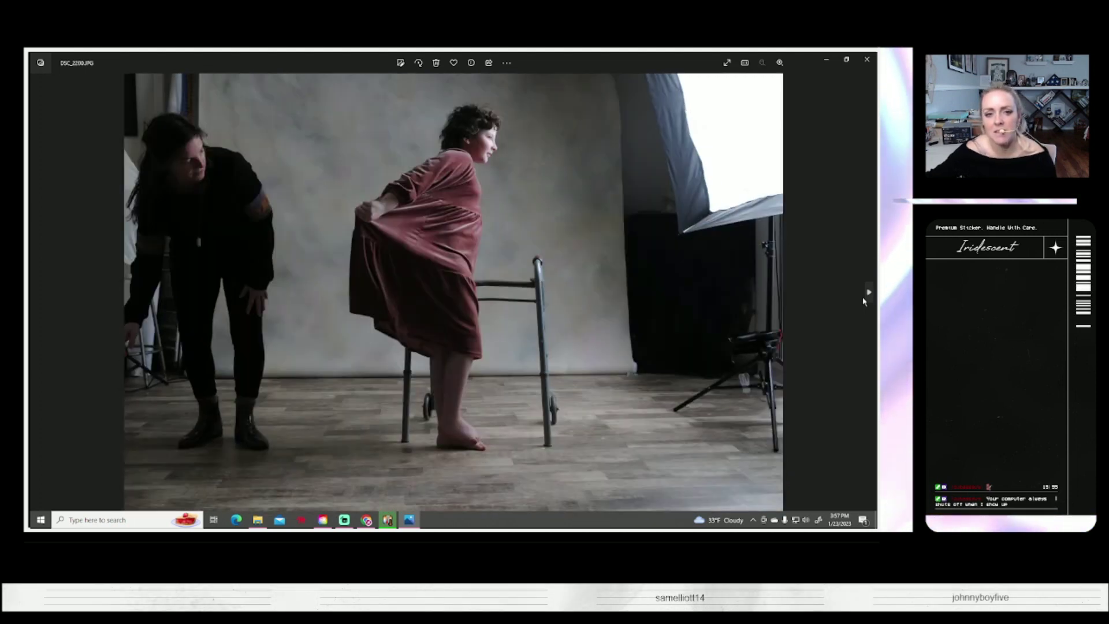
click(867, 295)
click(867, 296)
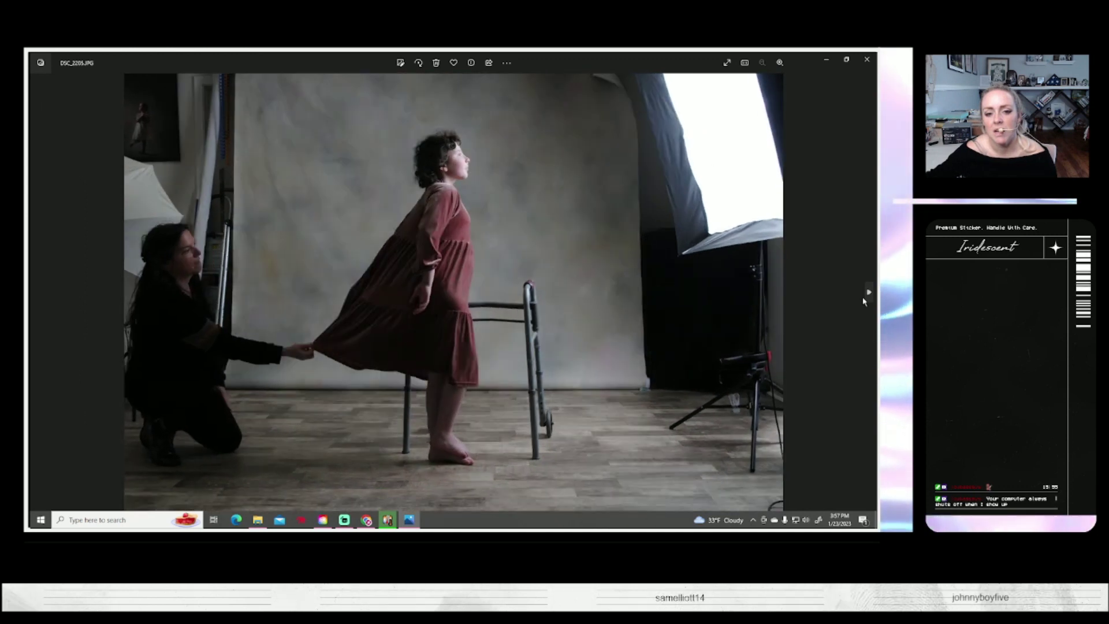
click(866, 295)
click(867, 295)
click(867, 294)
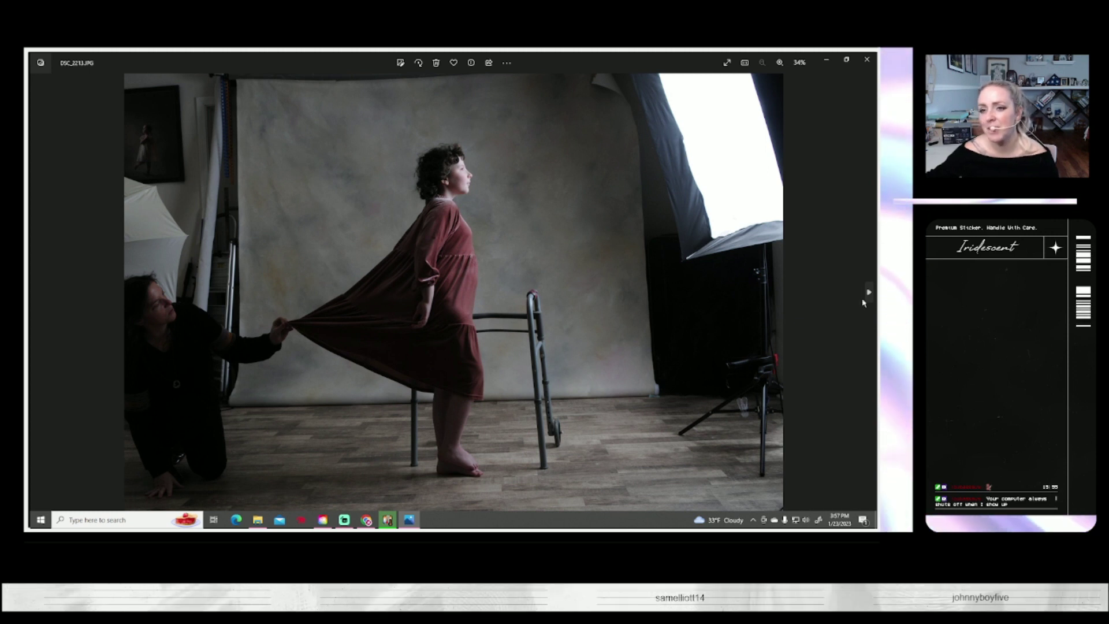
click(869, 293)
click(869, 292)
double_click(868, 292)
double_click(868, 292)
click(868, 292)
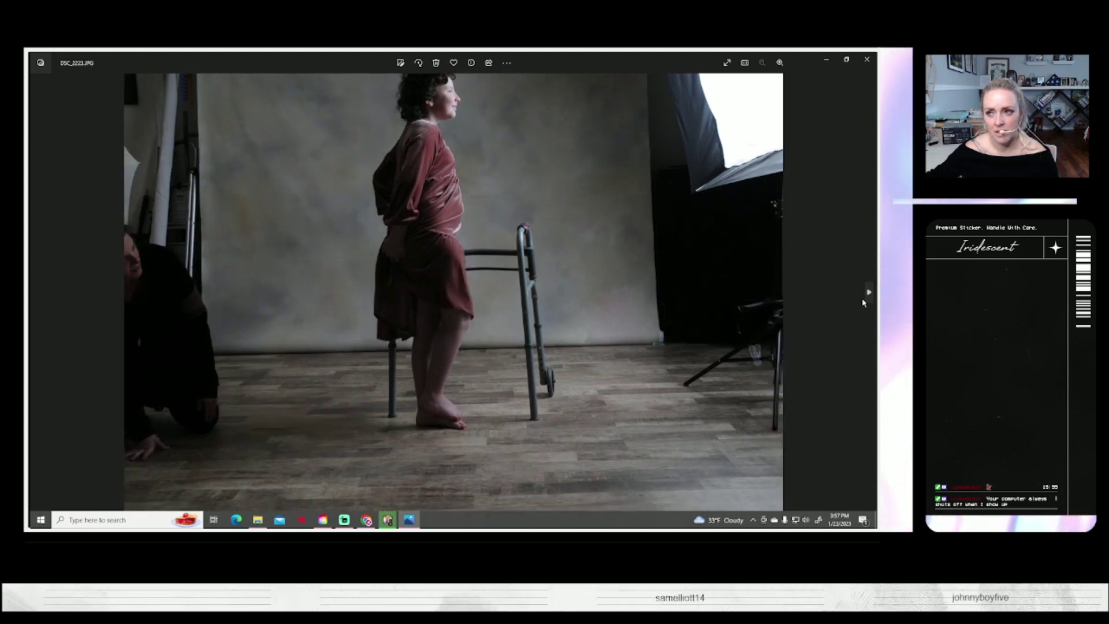
click(869, 292)
Page past the leg close-ups to DSC_2255, the gold-headpiece side profile
click(868, 292)
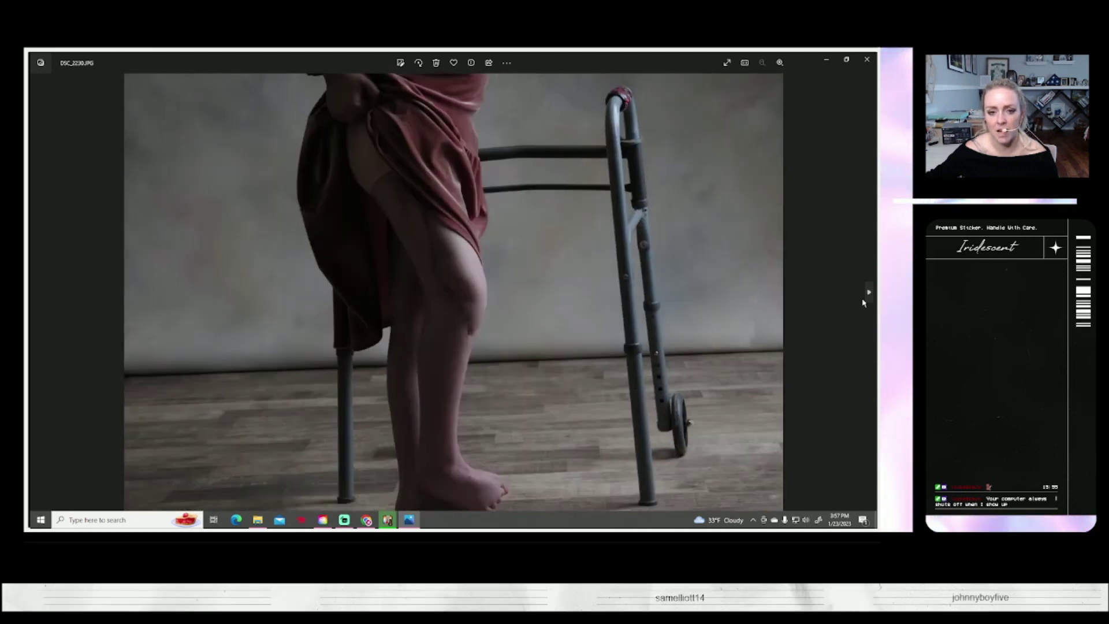
click(869, 291)
click(869, 292)
click(869, 292)
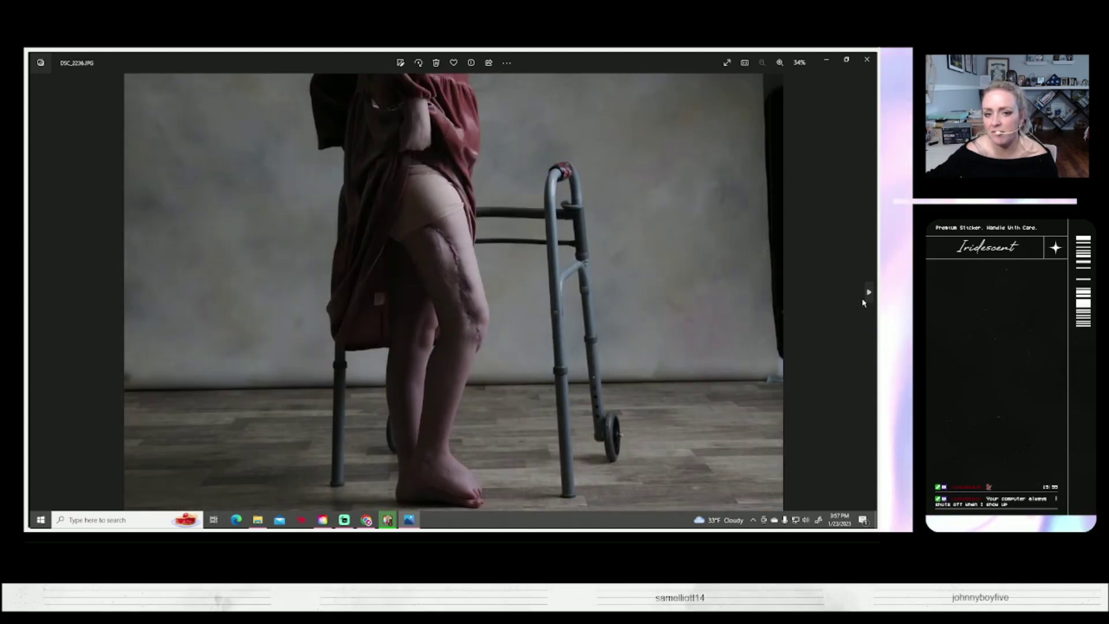
click(869, 292)
click(869, 292)
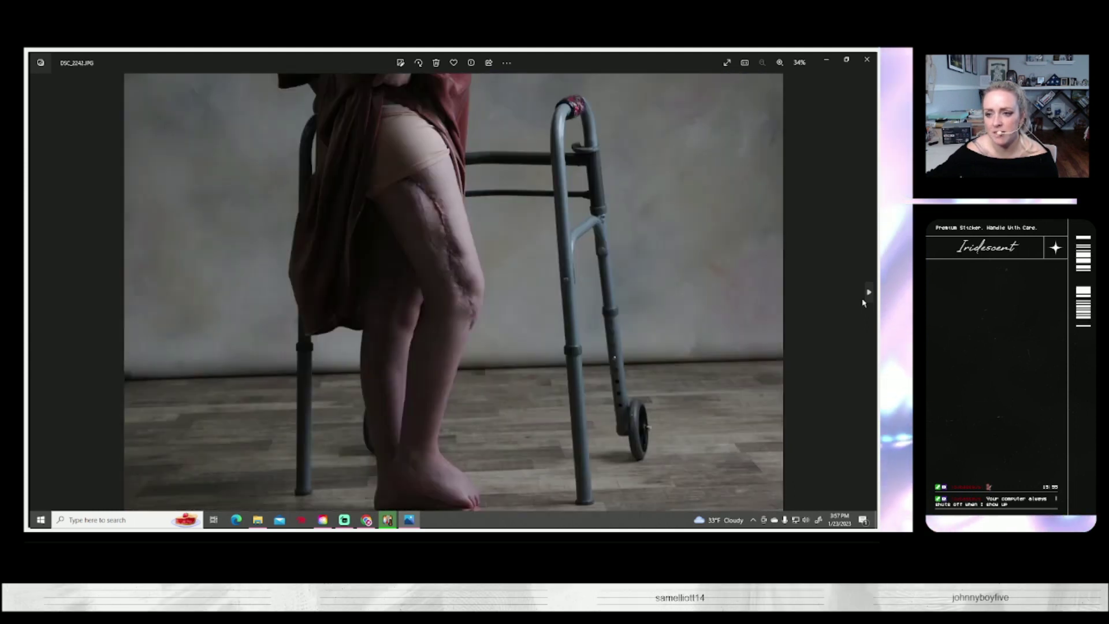
click(868, 292)
click(868, 292)
click(869, 292)
click(869, 292)
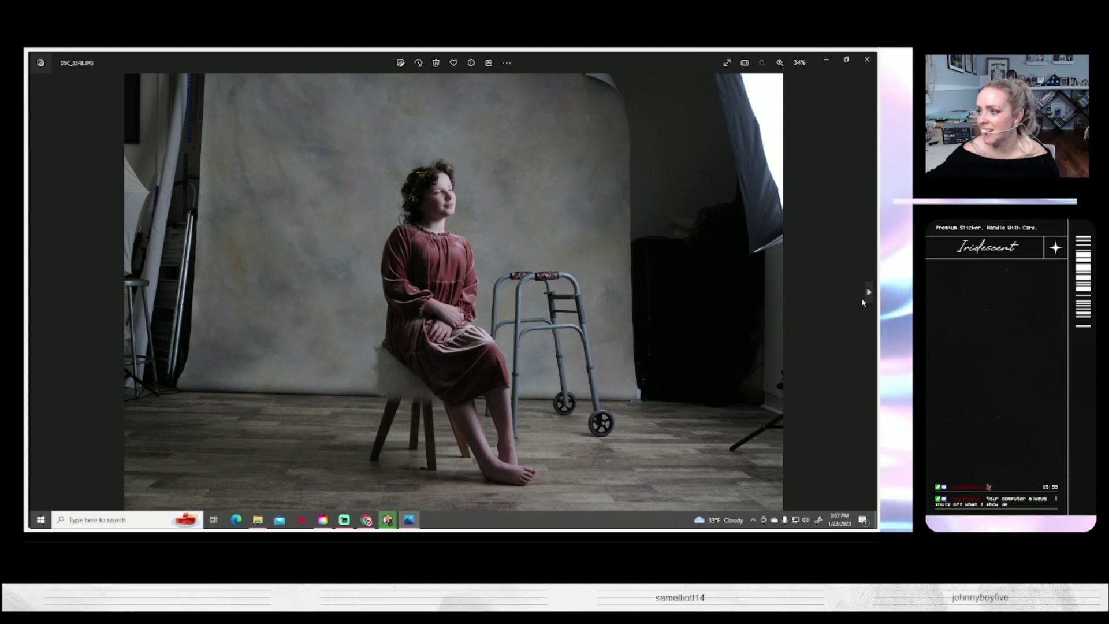
click(868, 293)
click(869, 292)
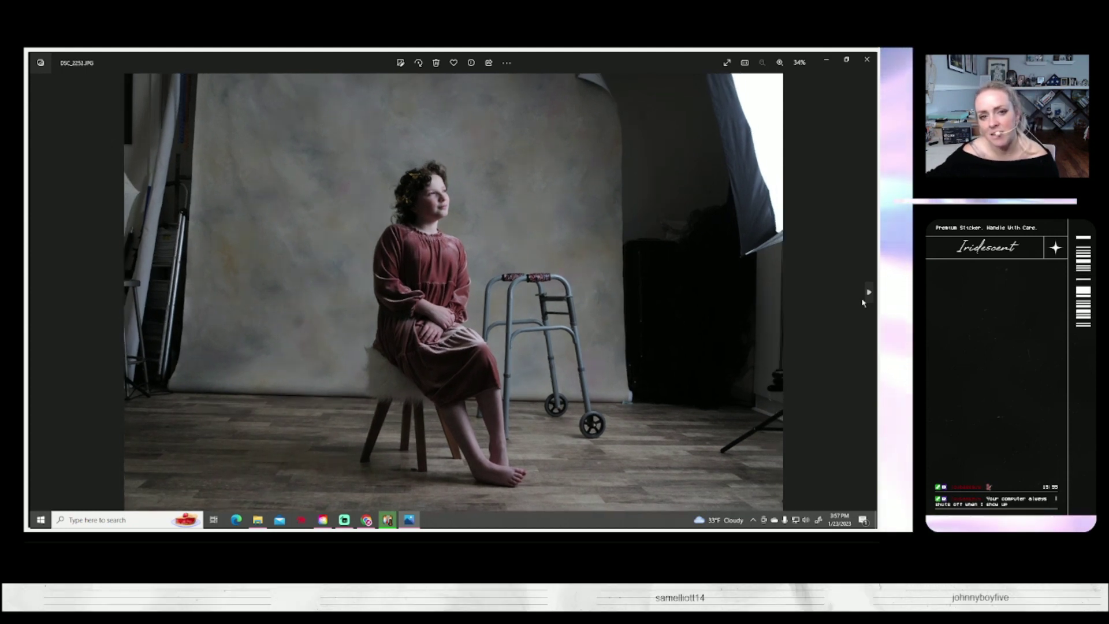
click(868, 292)
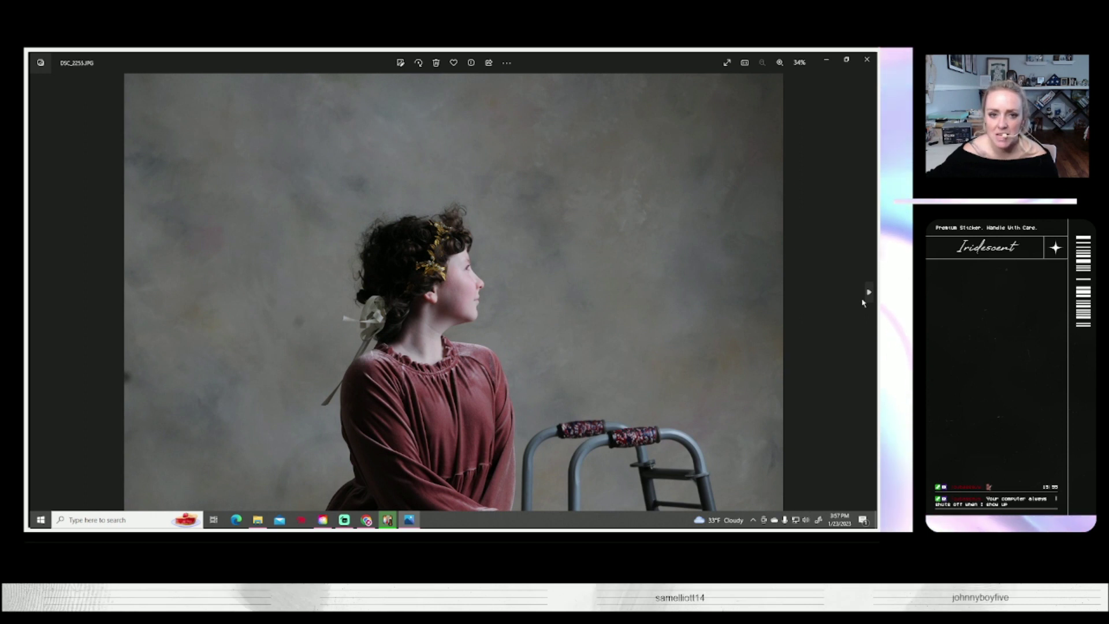
click(869, 291)
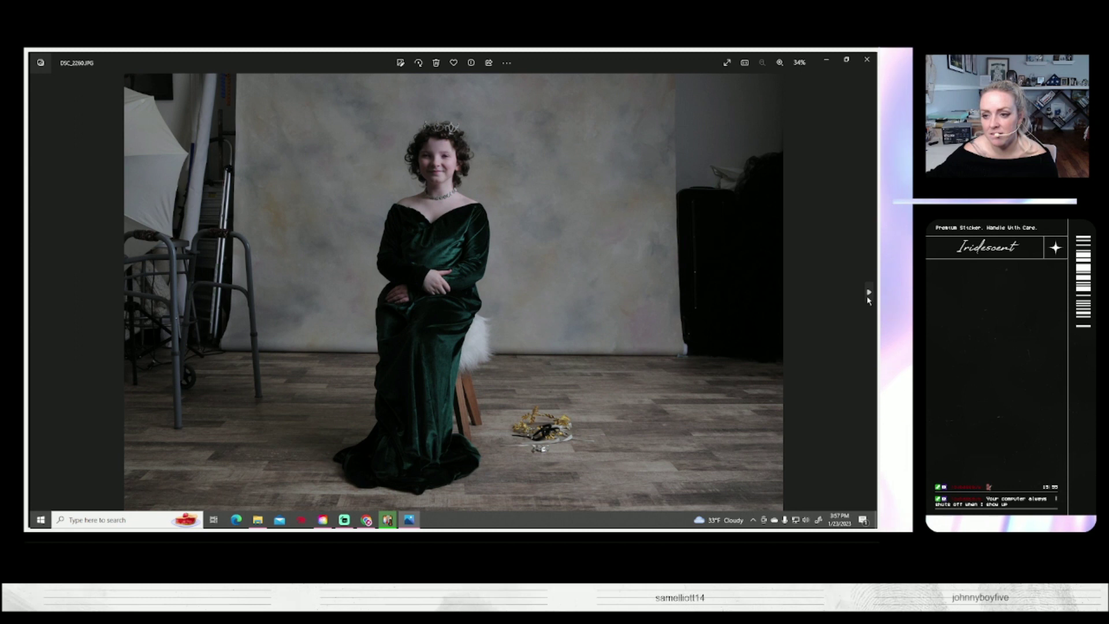
Browse through the green gown, silver sequin dress and tulle gown photos
click(868, 293)
click(869, 292)
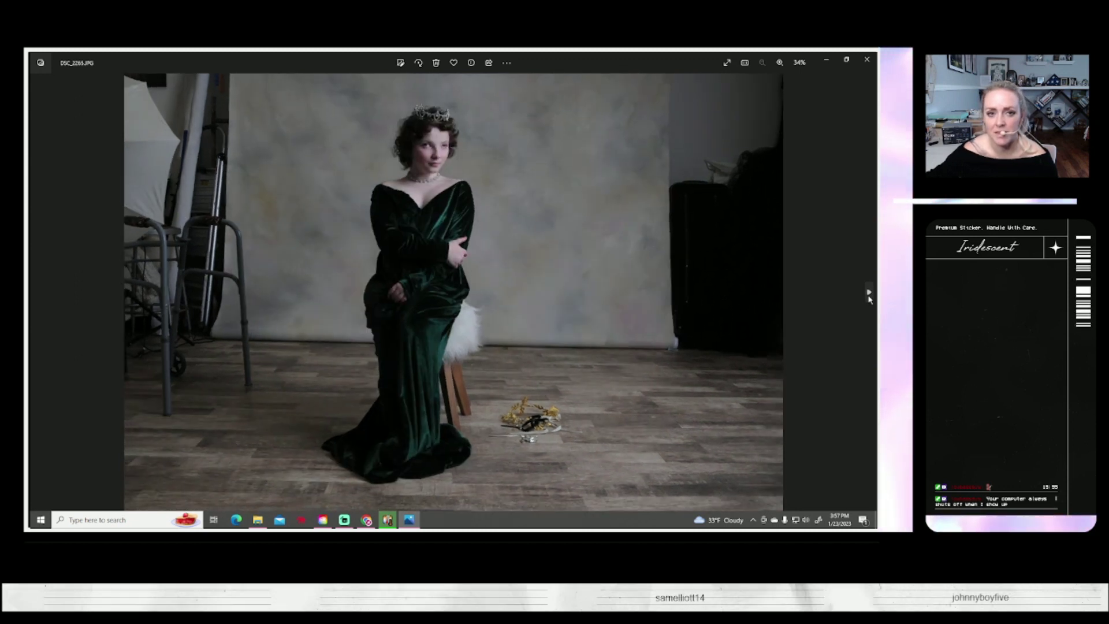
click(868, 293)
click(868, 293)
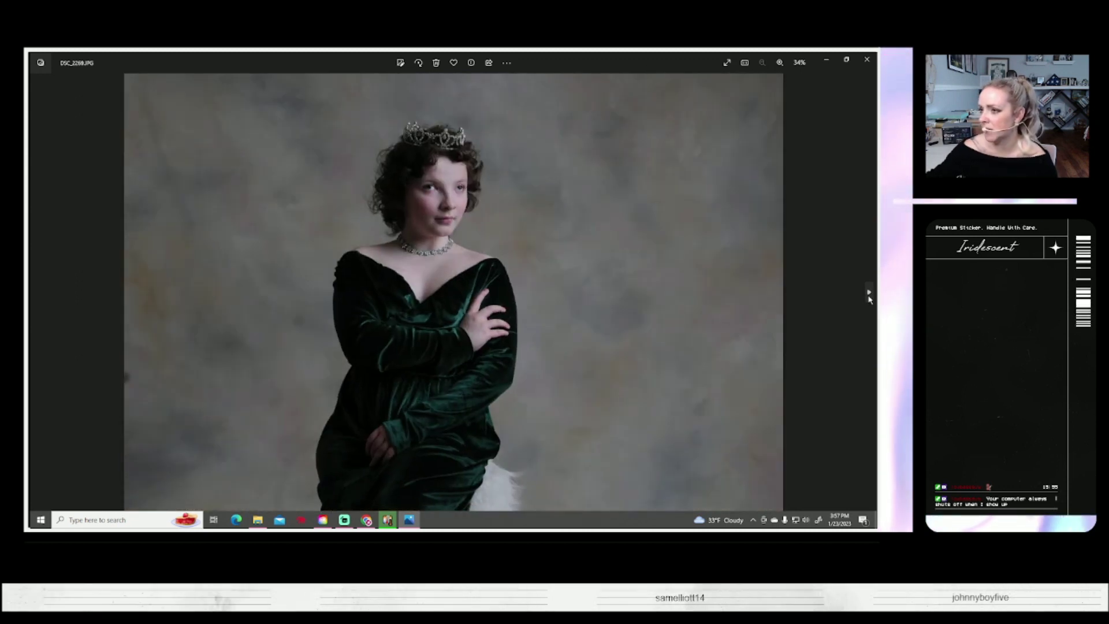
click(869, 292)
click(869, 291)
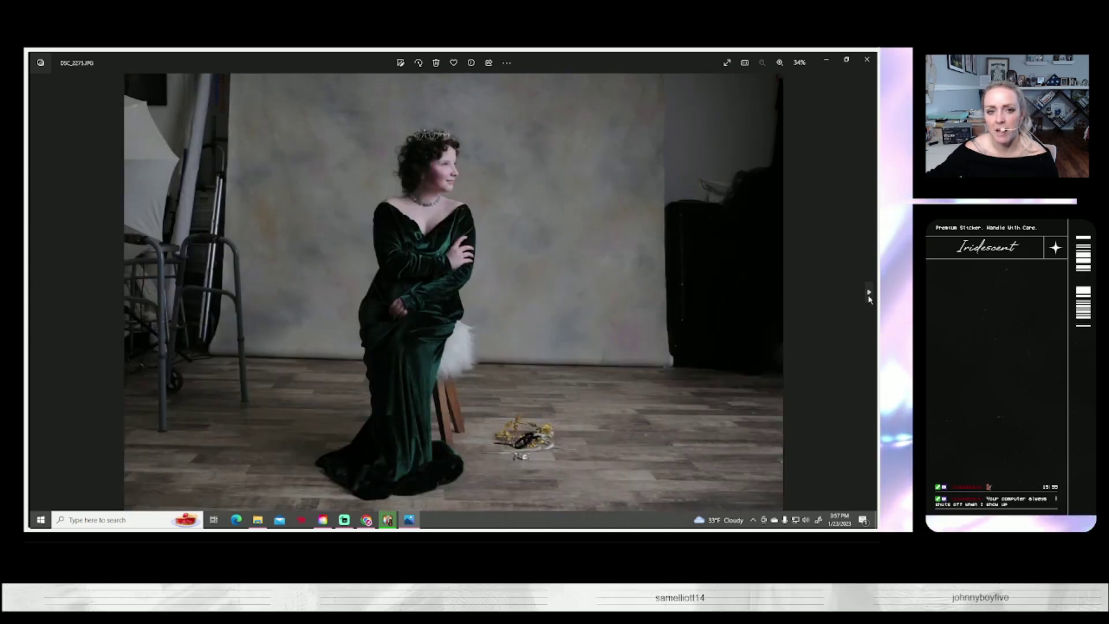
click(868, 292)
click(869, 292)
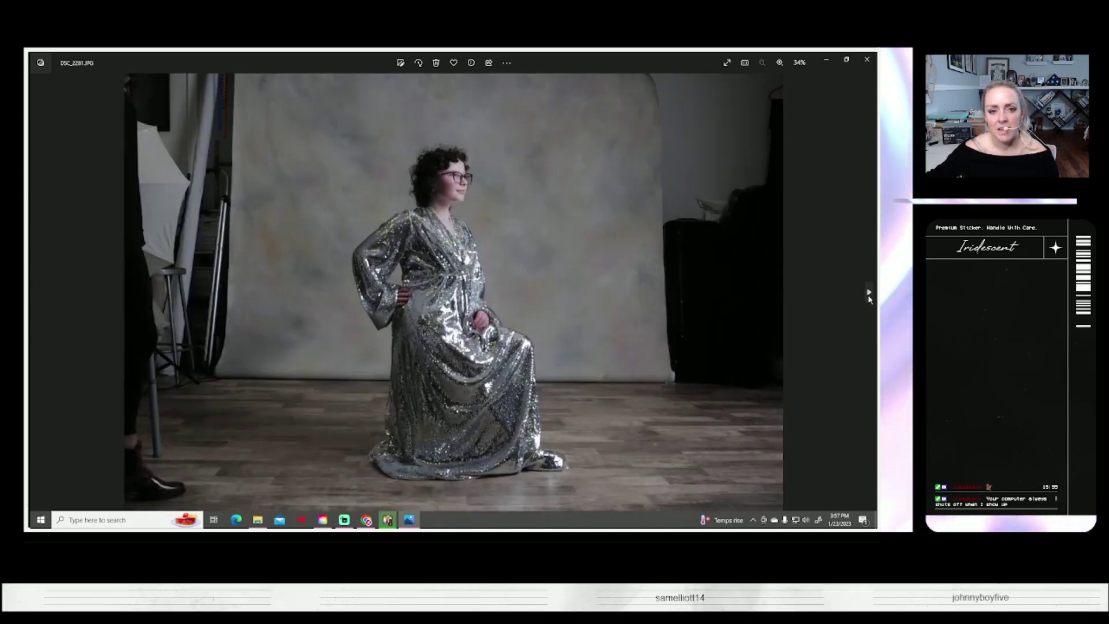
click(868, 292)
click(868, 294)
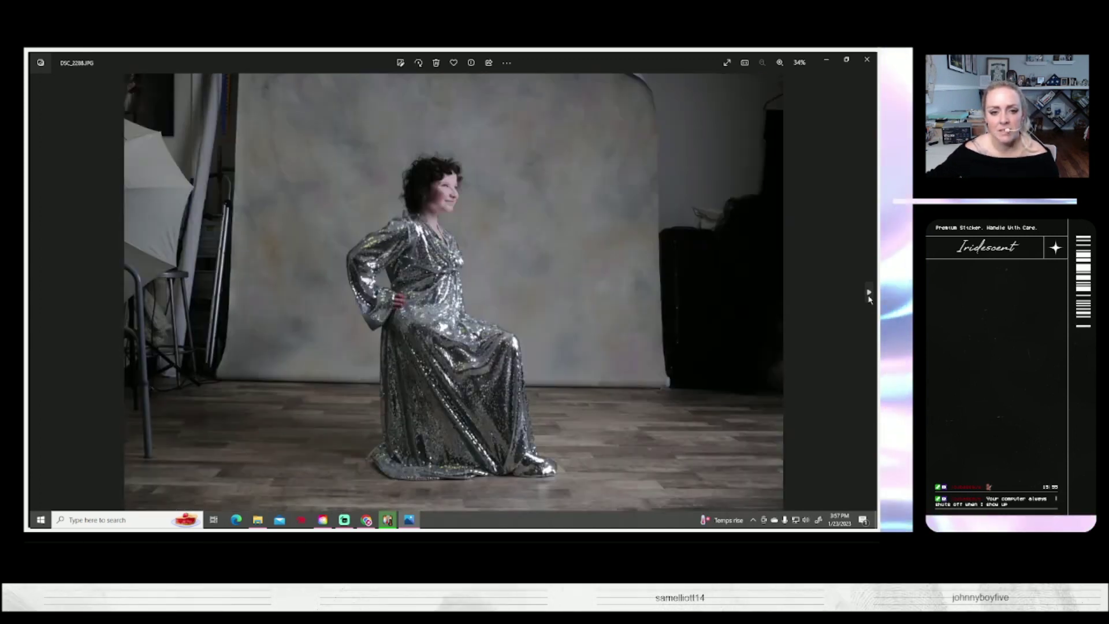
click(869, 294)
click(869, 295)
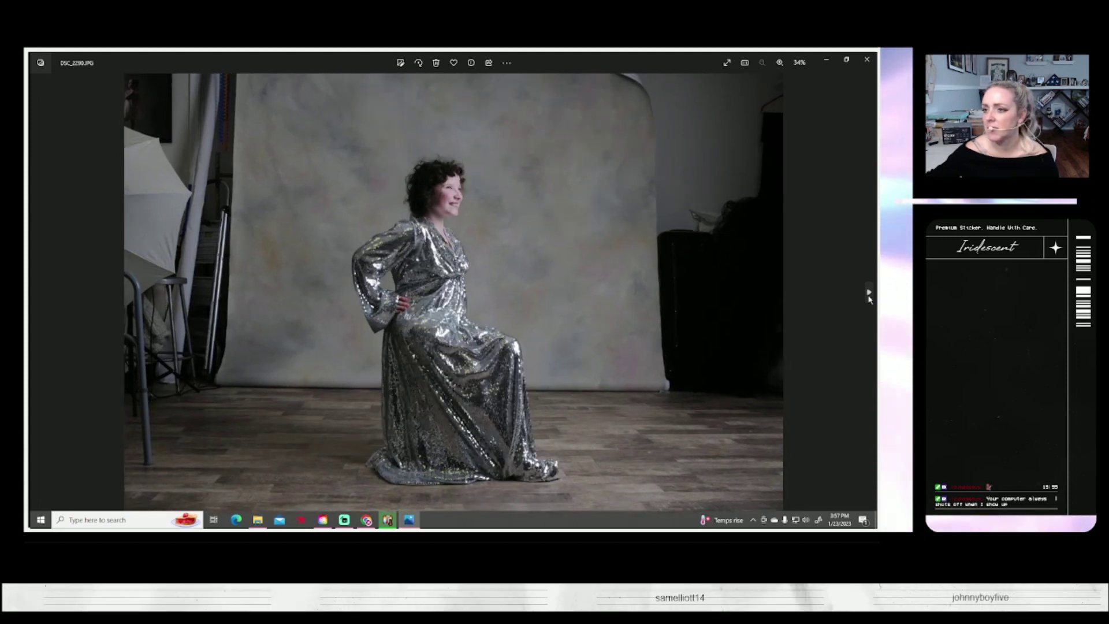
click(869, 295)
click(869, 294)
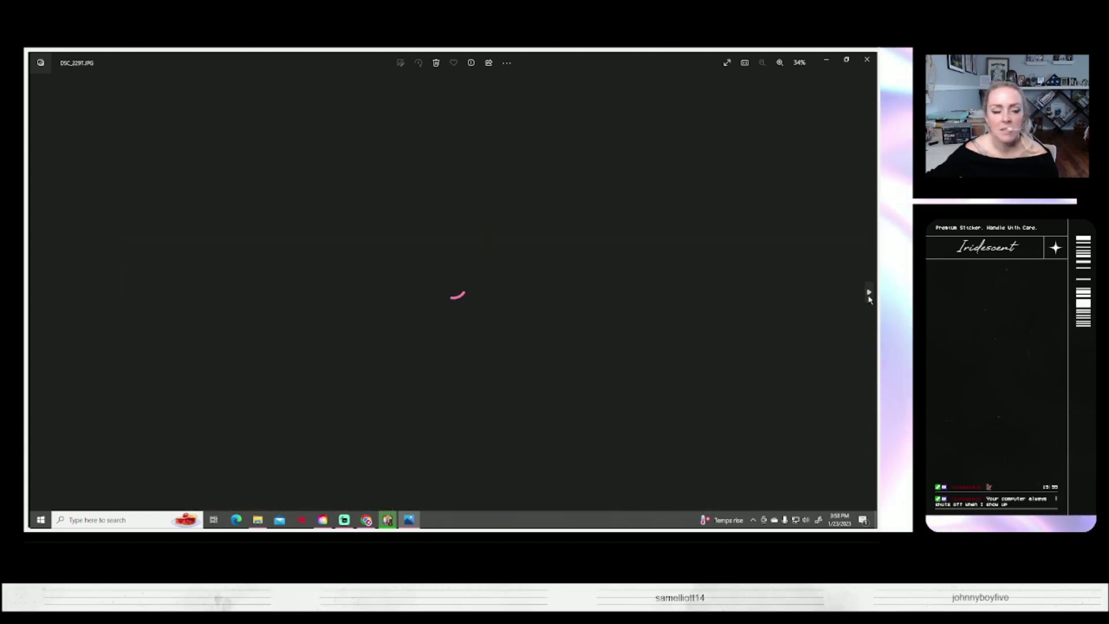
click(868, 295)
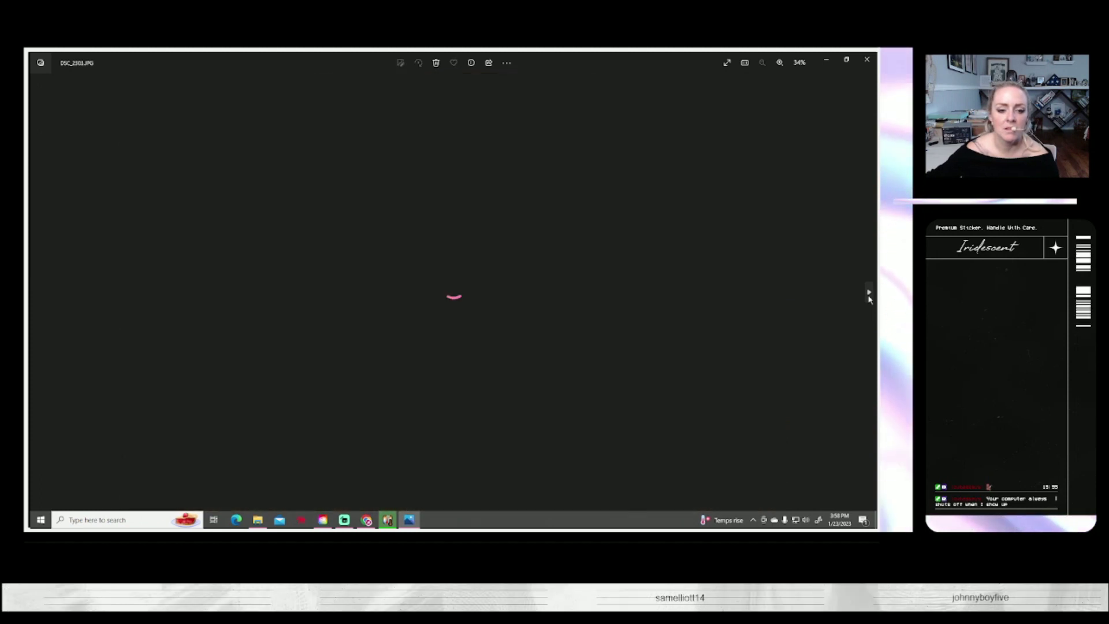
click(868, 296)
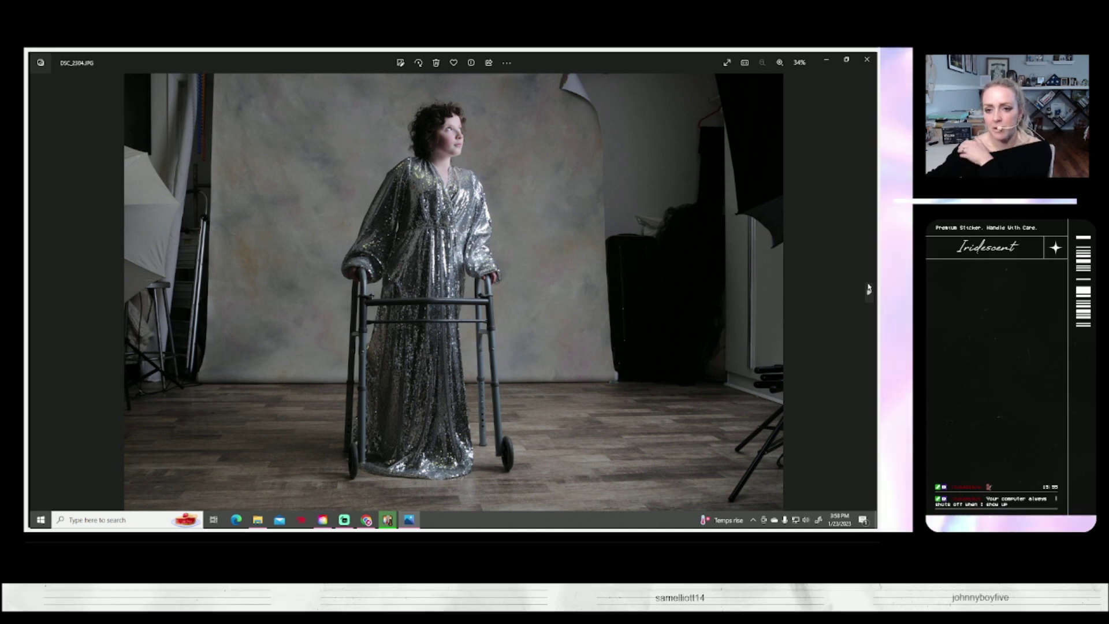
click(870, 292)
click(871, 292)
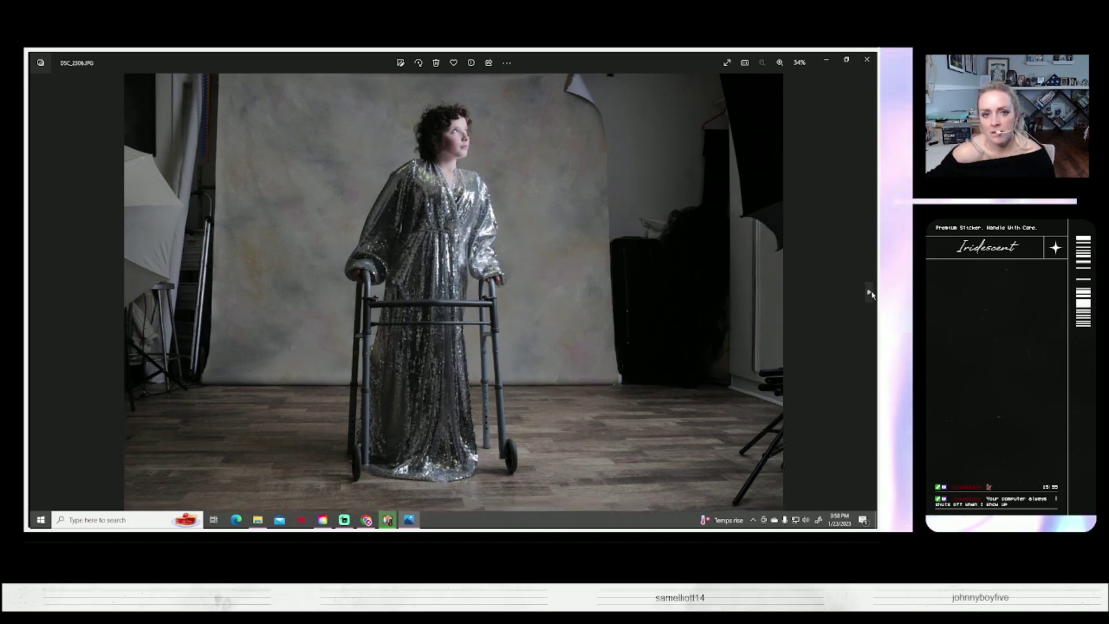
click(870, 292)
click(870, 292)
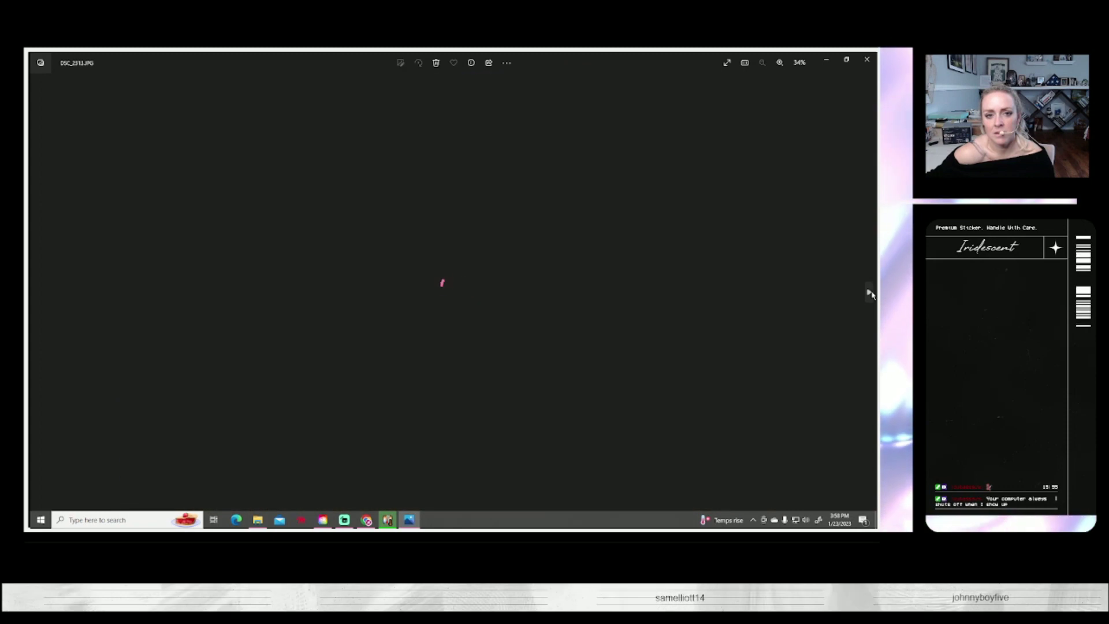
click(871, 292)
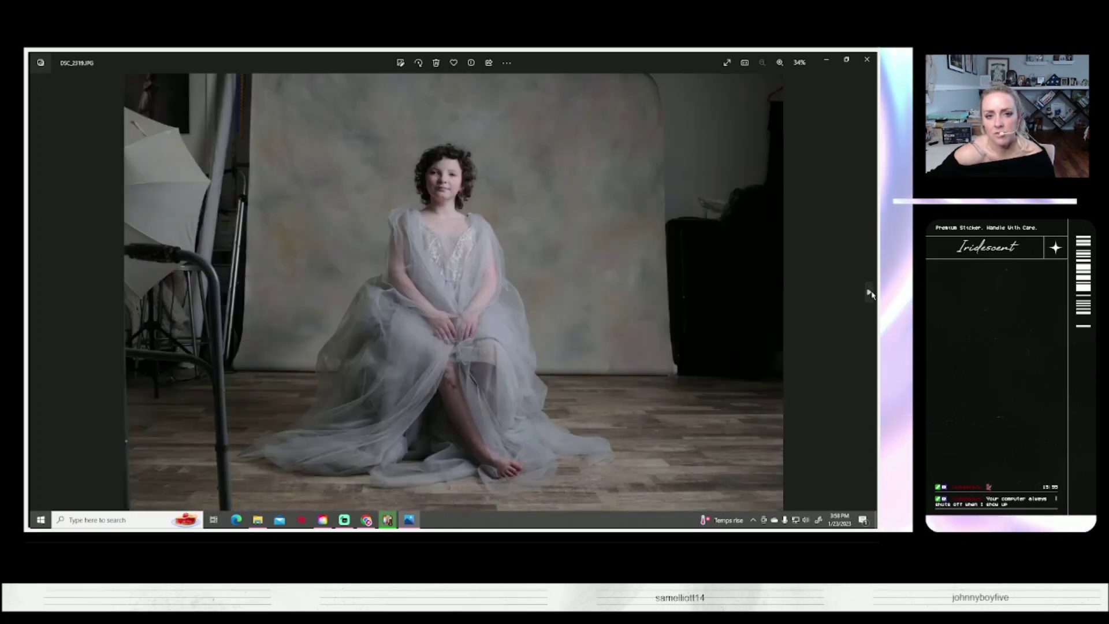
click(870, 292)
click(871, 292)
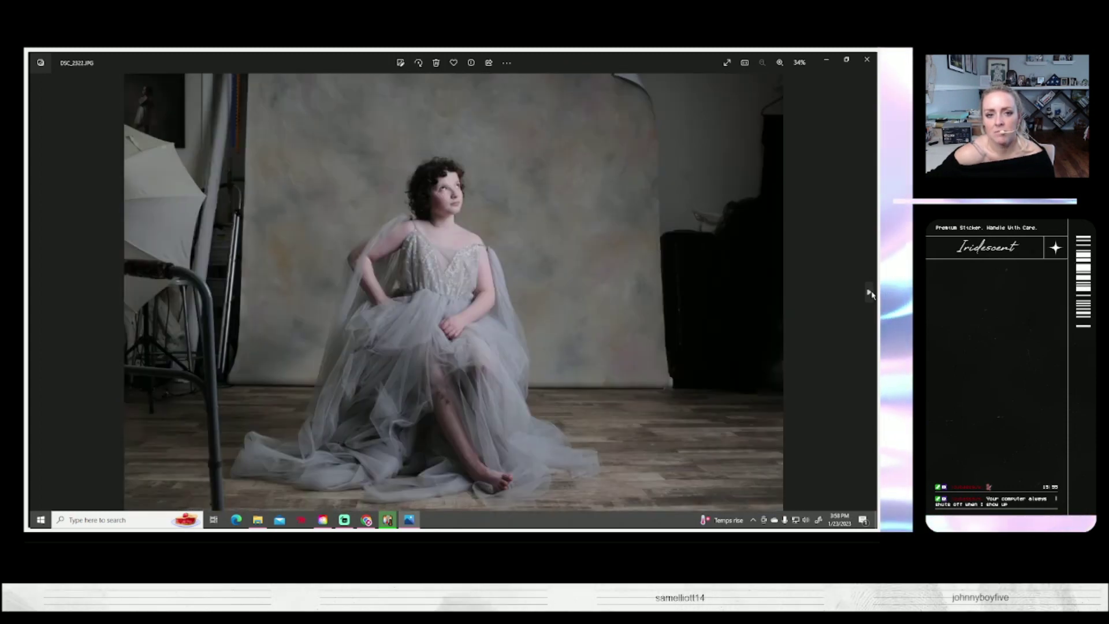
click(870, 292)
click(870, 291)
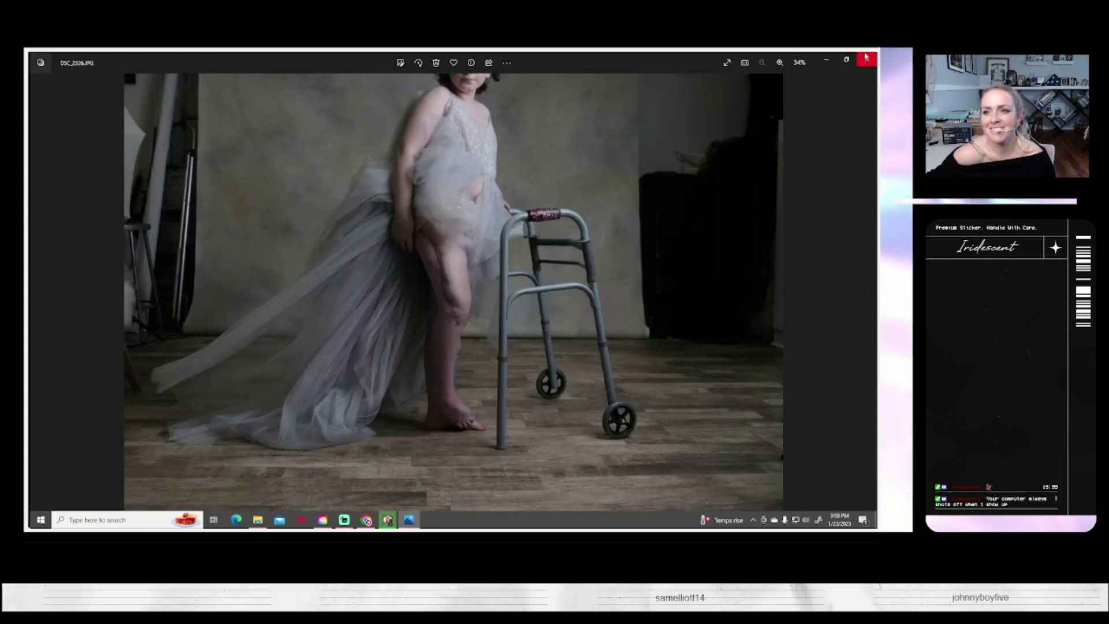
Close Photos and launch Photoshop from the Creative Cloud app
click(865, 59)
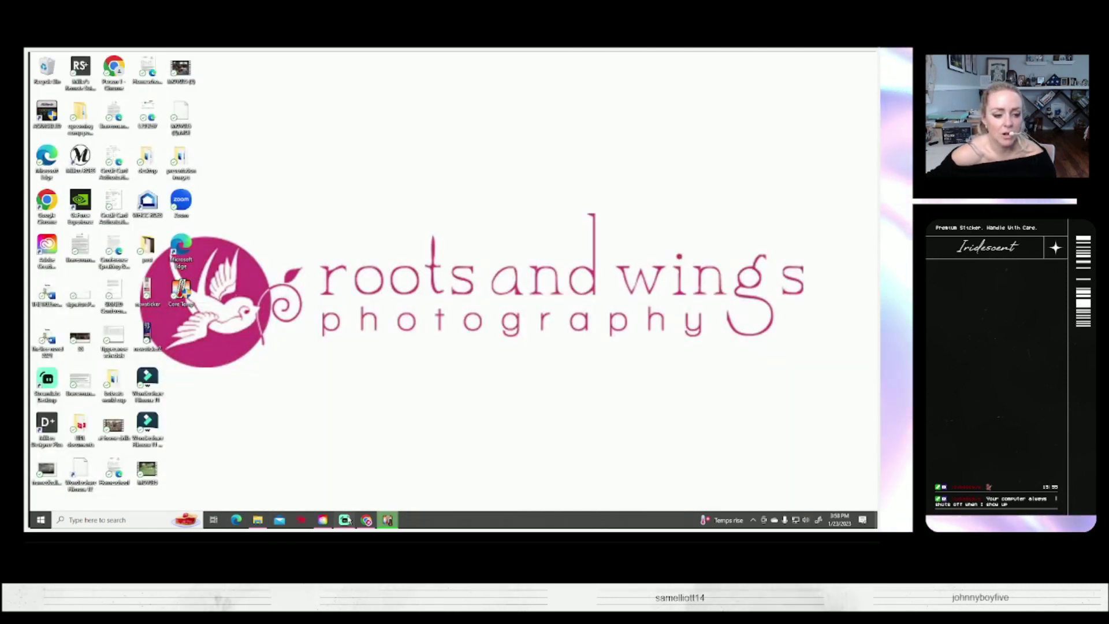
double_click(182, 294)
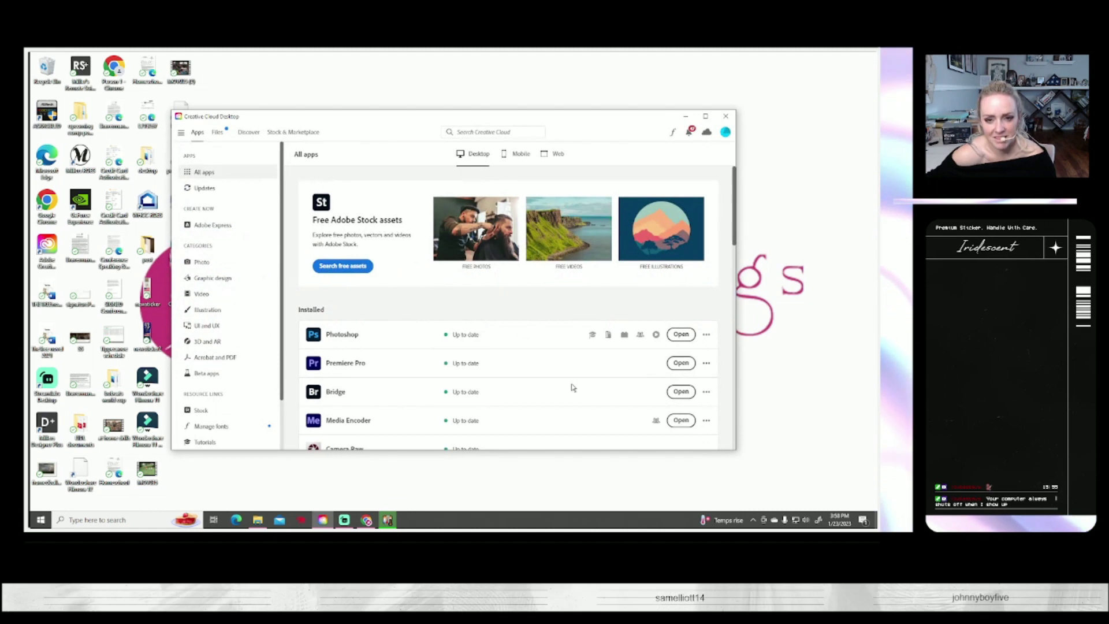
click(681, 335)
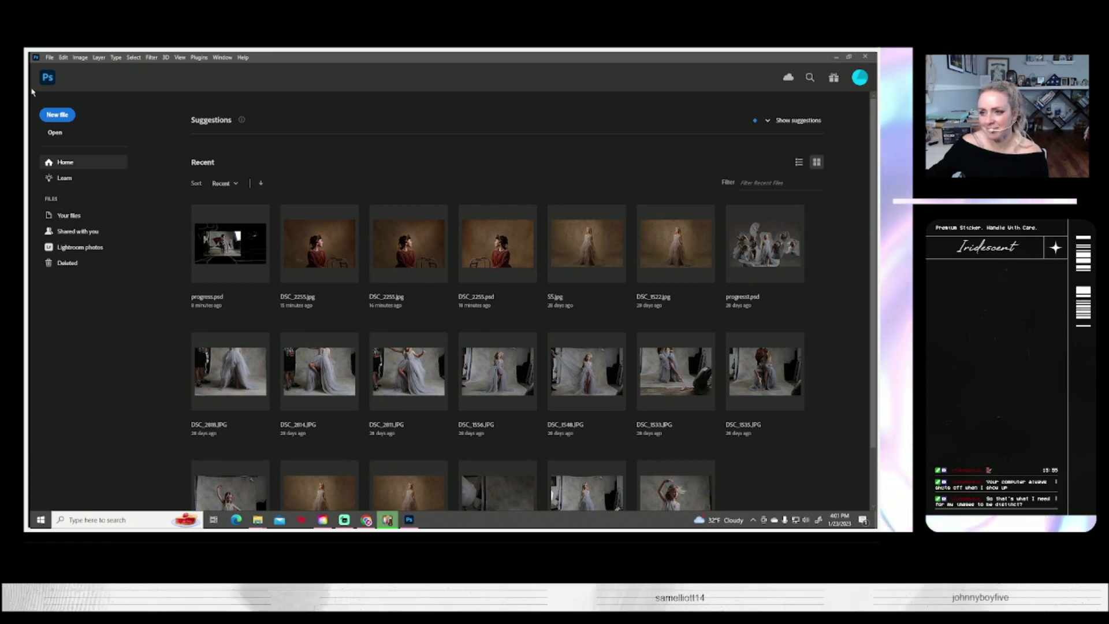
Open DSC_2255.psd through the File menu's Open command
click(50, 58)
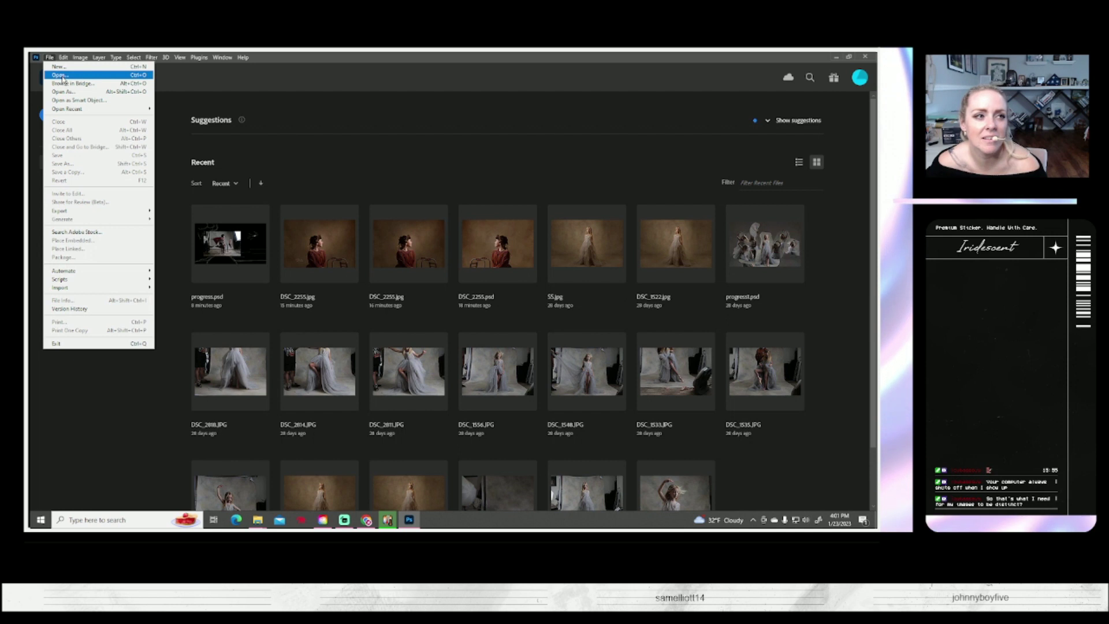
click(433, 167)
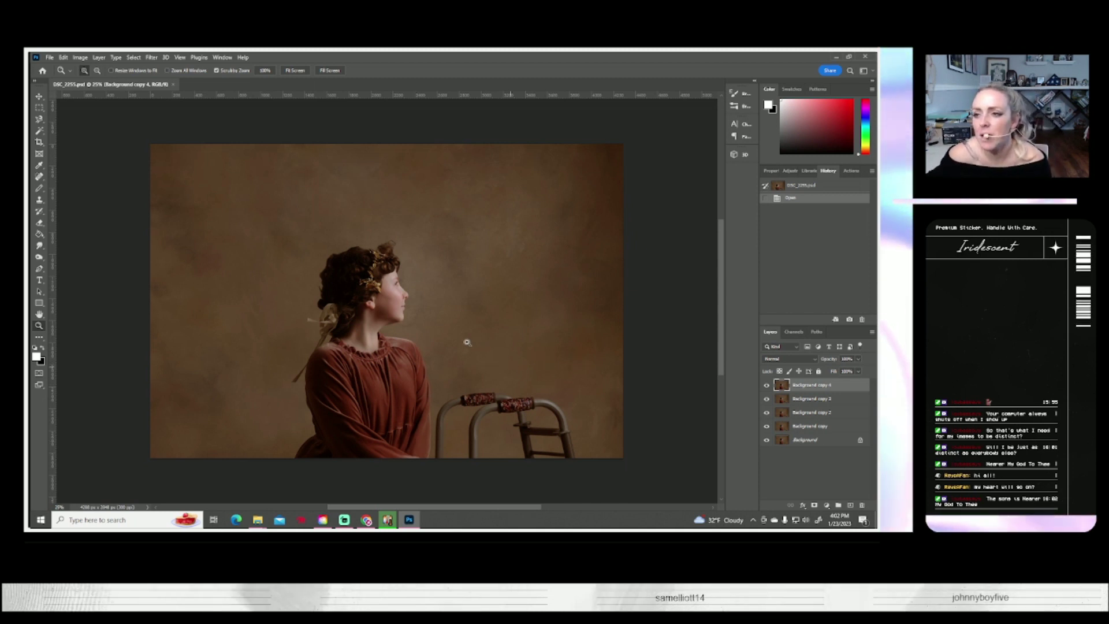
Start opening progress.psd from the File menu
click(50, 58)
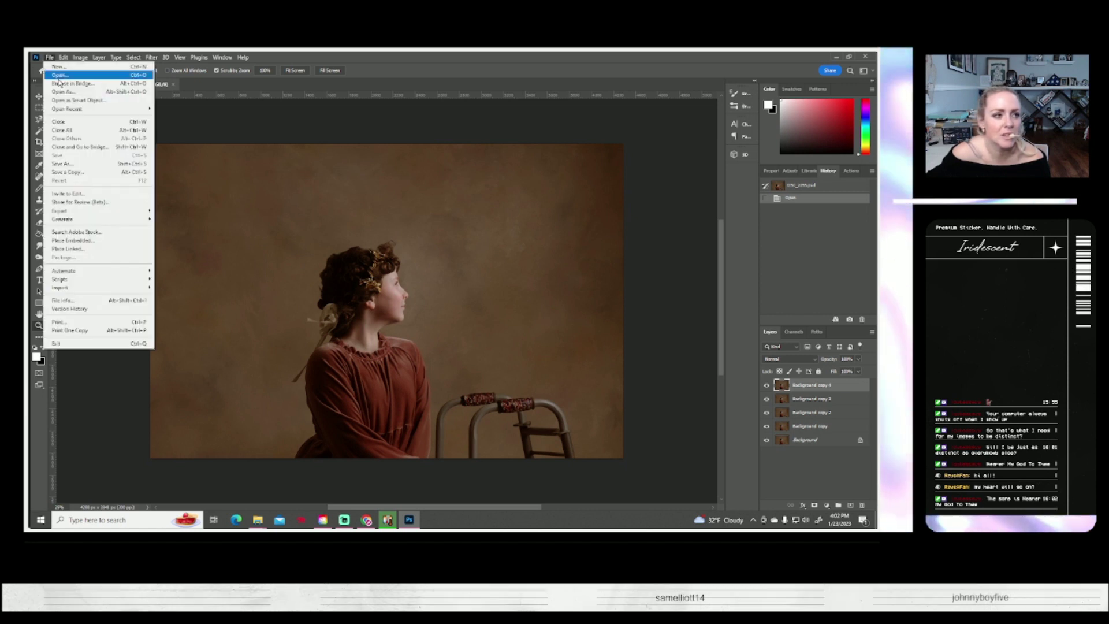
click(69, 80)
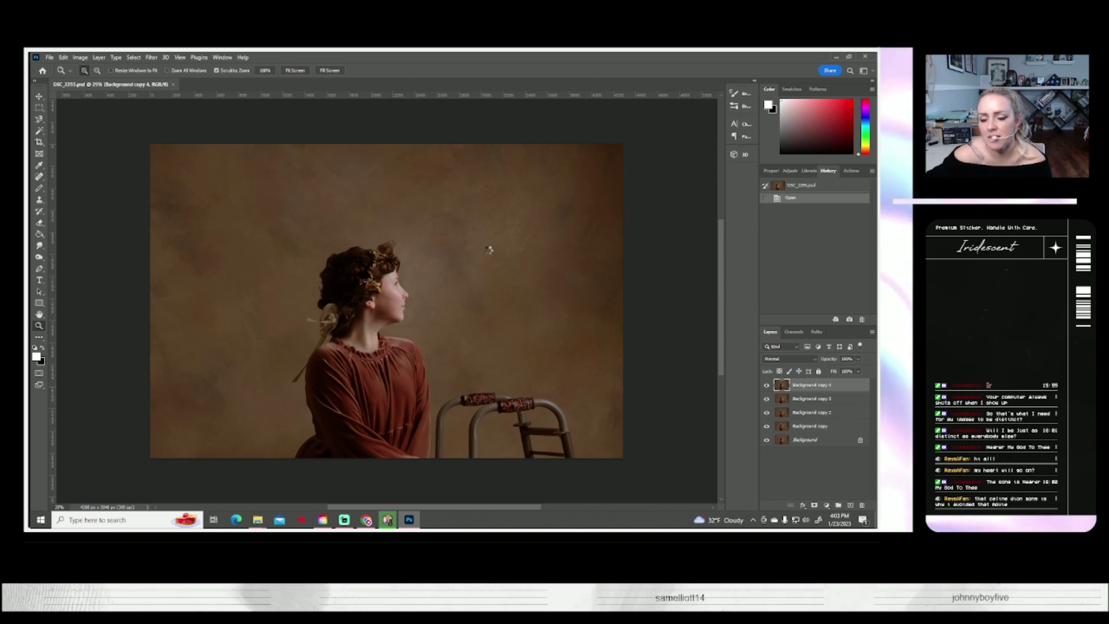
key(ctrl+o)
click(481, 238)
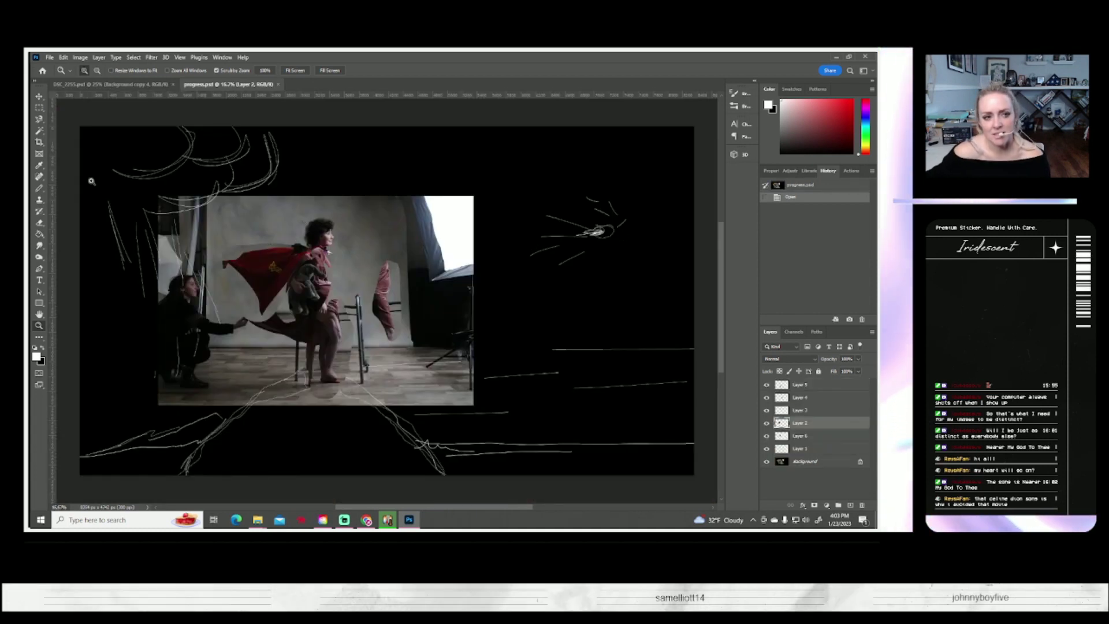
scroll(91, 180, down, 1)
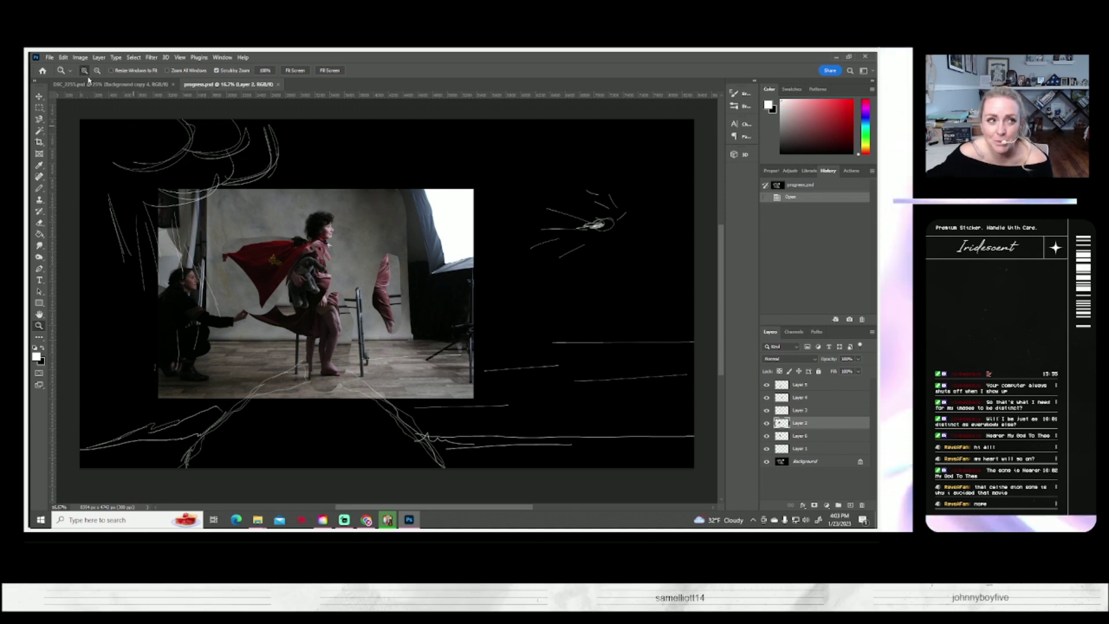
click(50, 58)
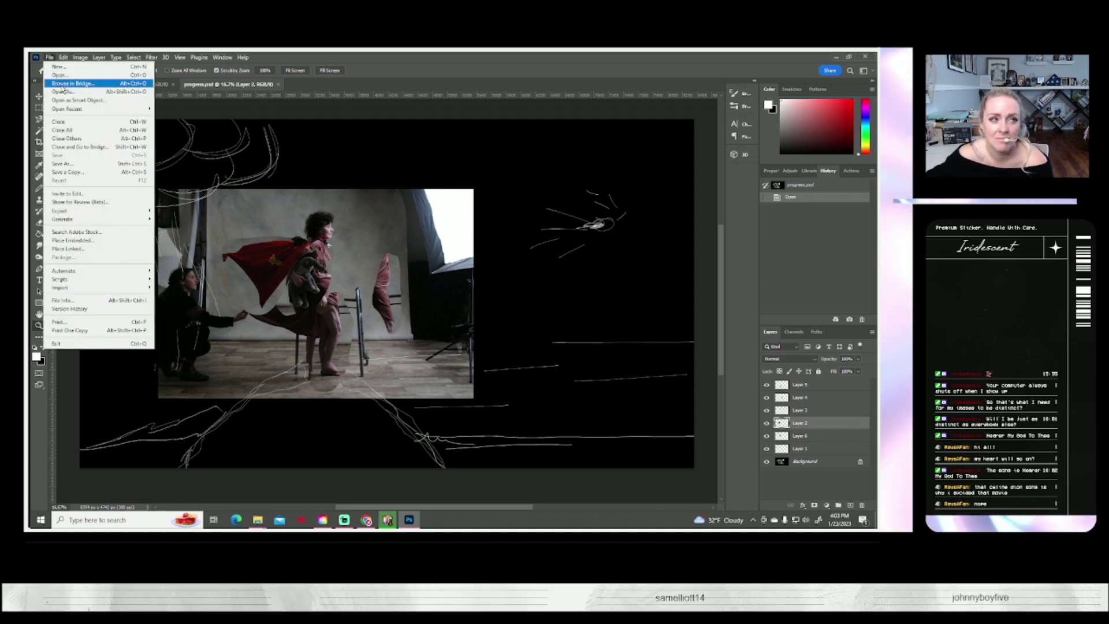
Toggle Layer 2's visibility, then select the red cape with three Magic Wand clicks
key(Escape)
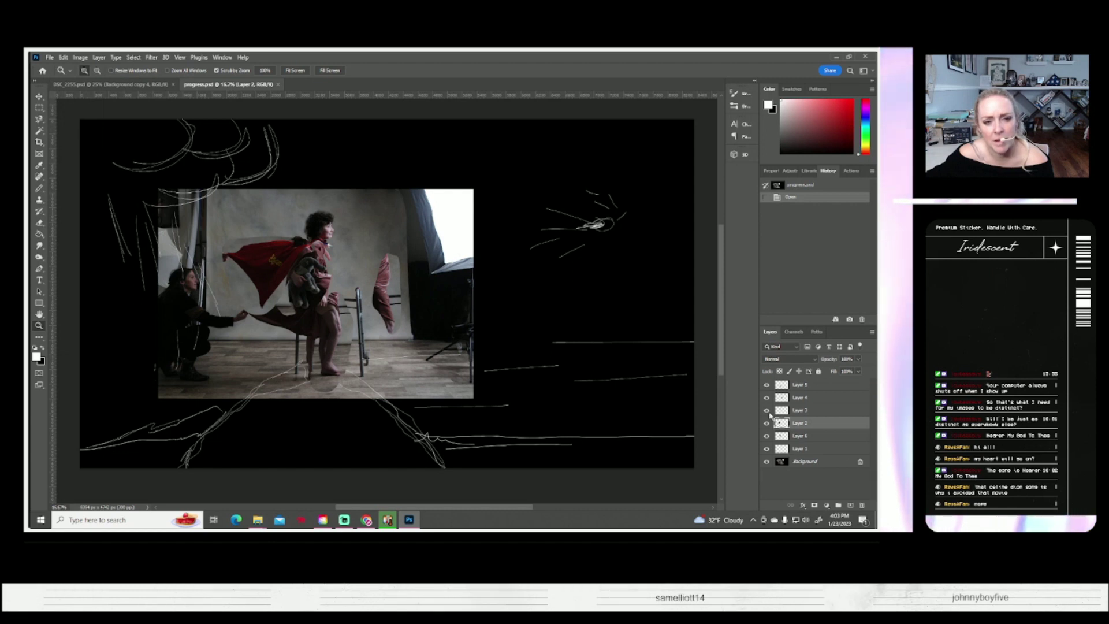
click(766, 423)
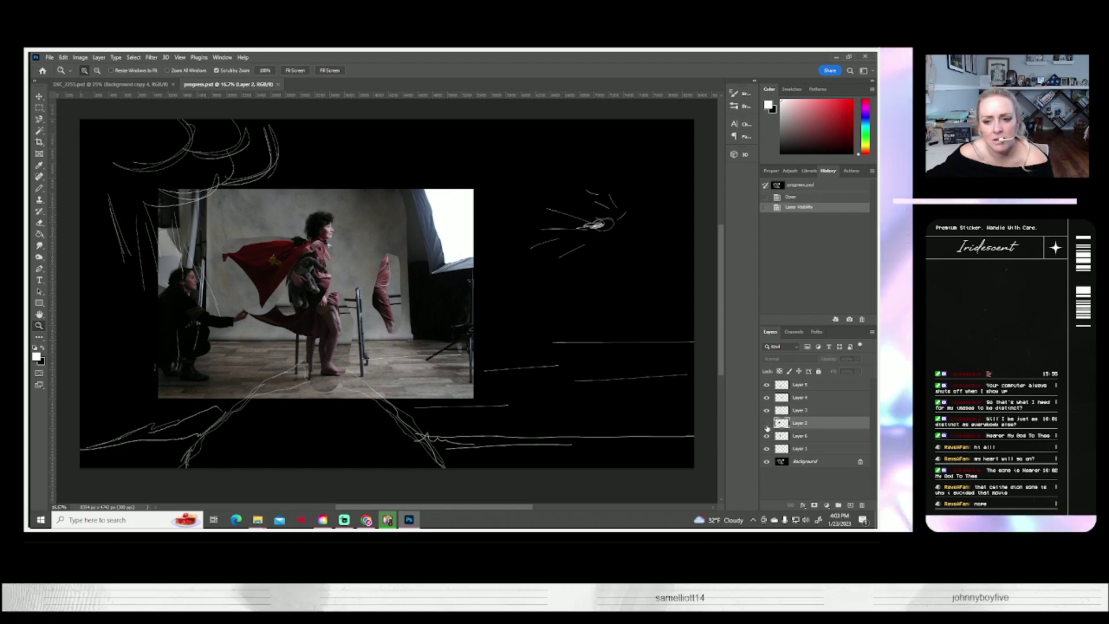
click(767, 423)
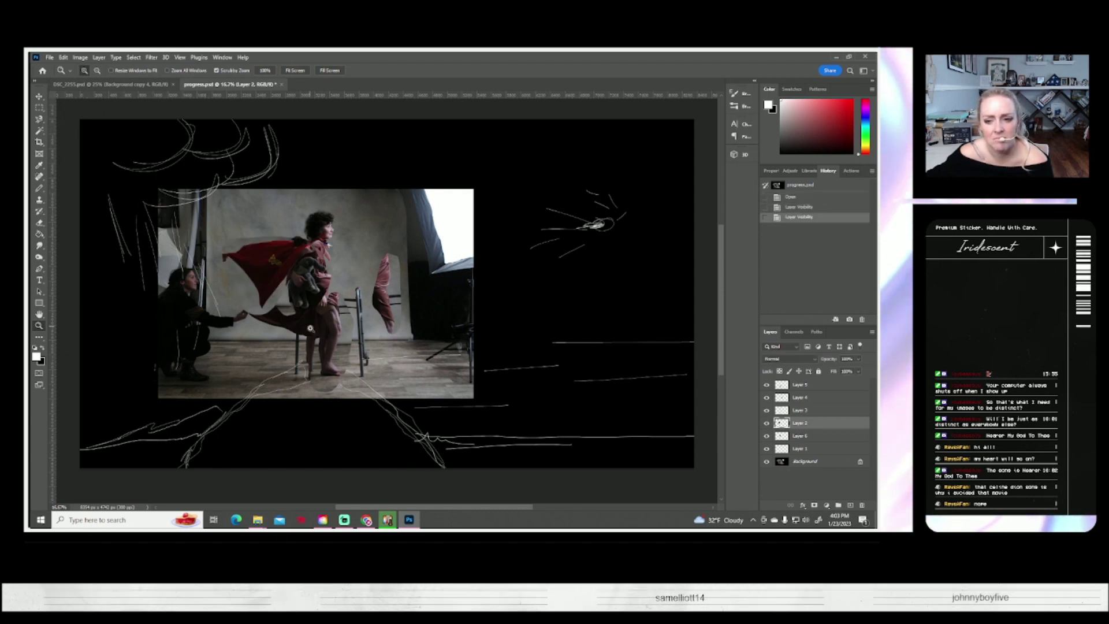
scroll(248, 269, up, 1)
scroll(248, 268, up, 1)
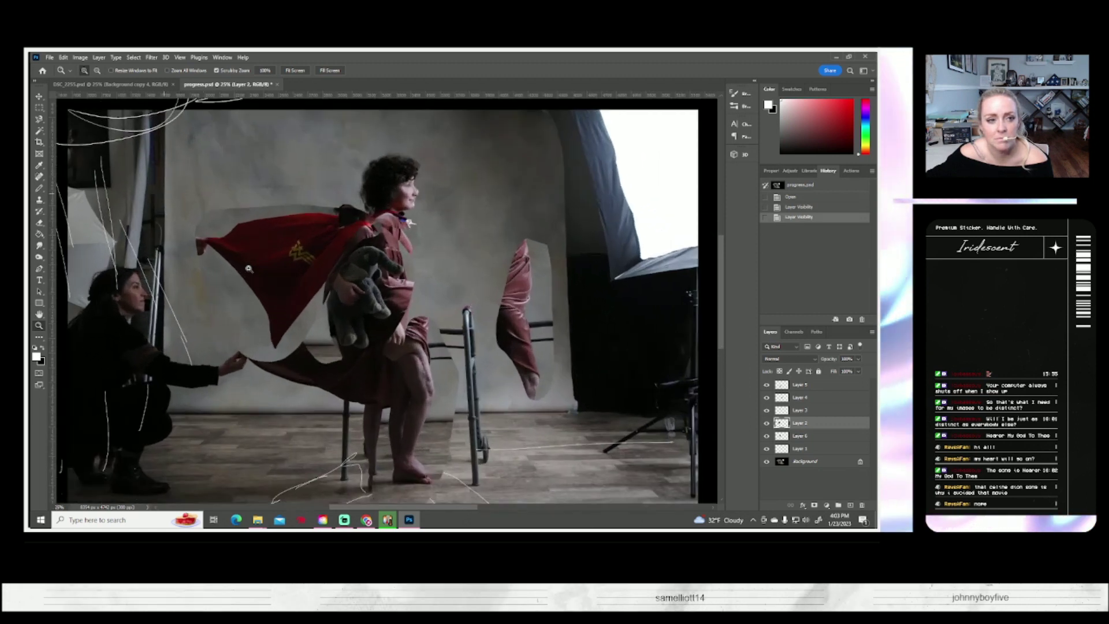
scroll(248, 269, up, 1)
scroll(248, 269, up, 2)
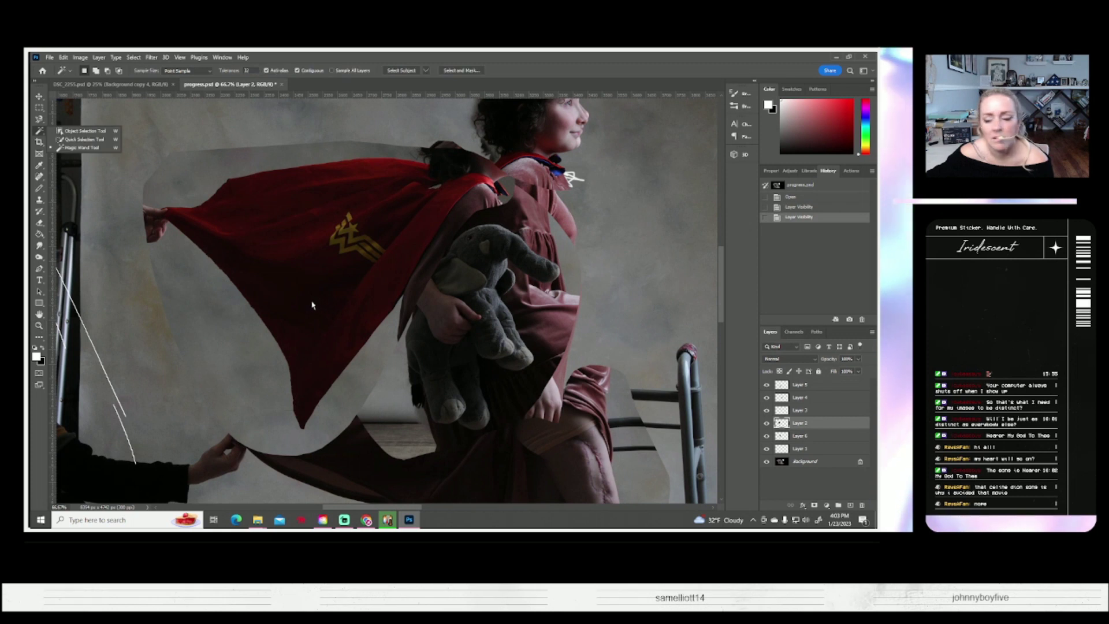
key(w)
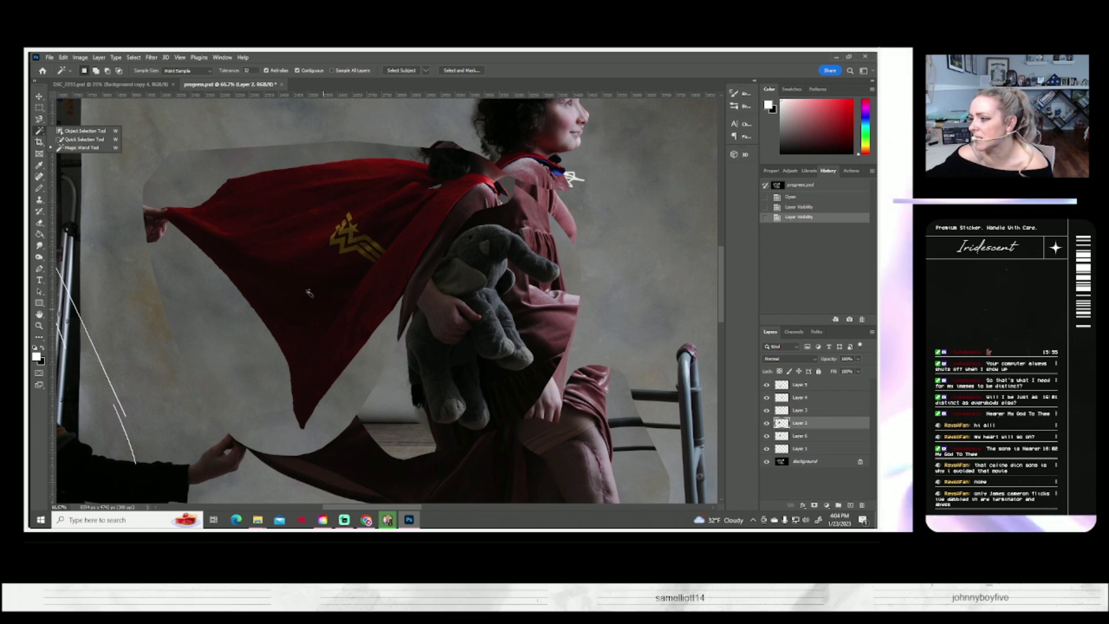
click(309, 293)
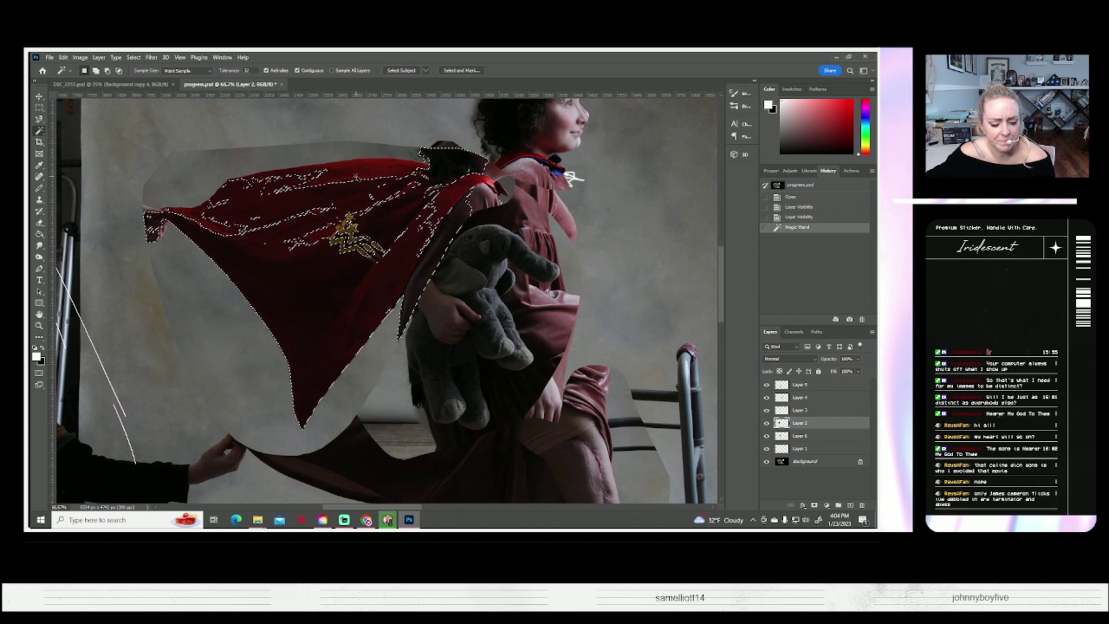
alt+click(295, 286)
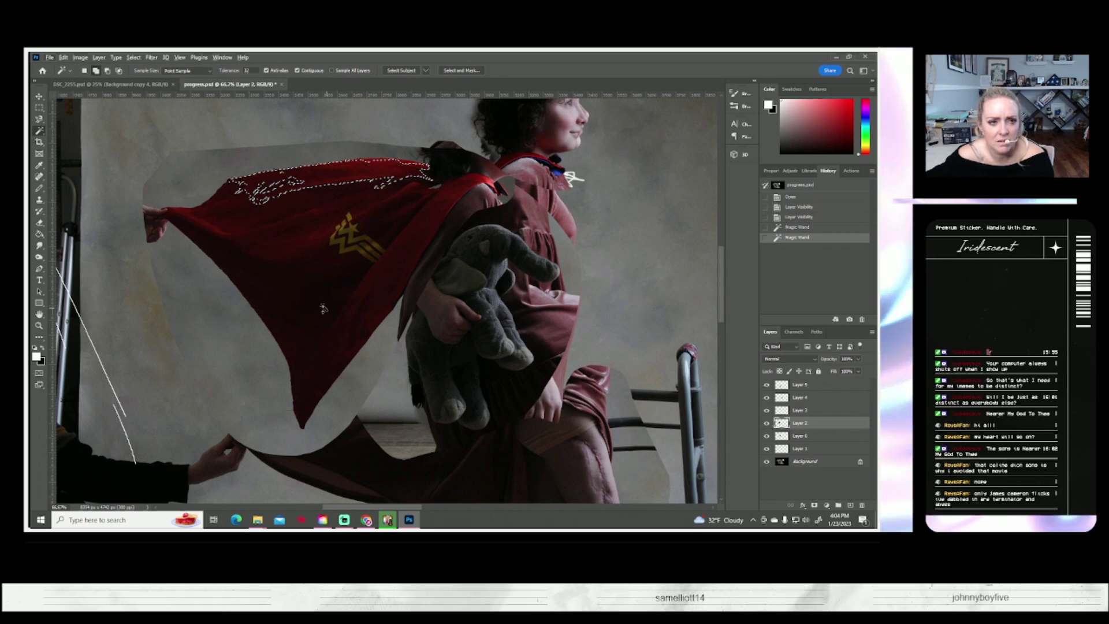
shift+click(322, 306)
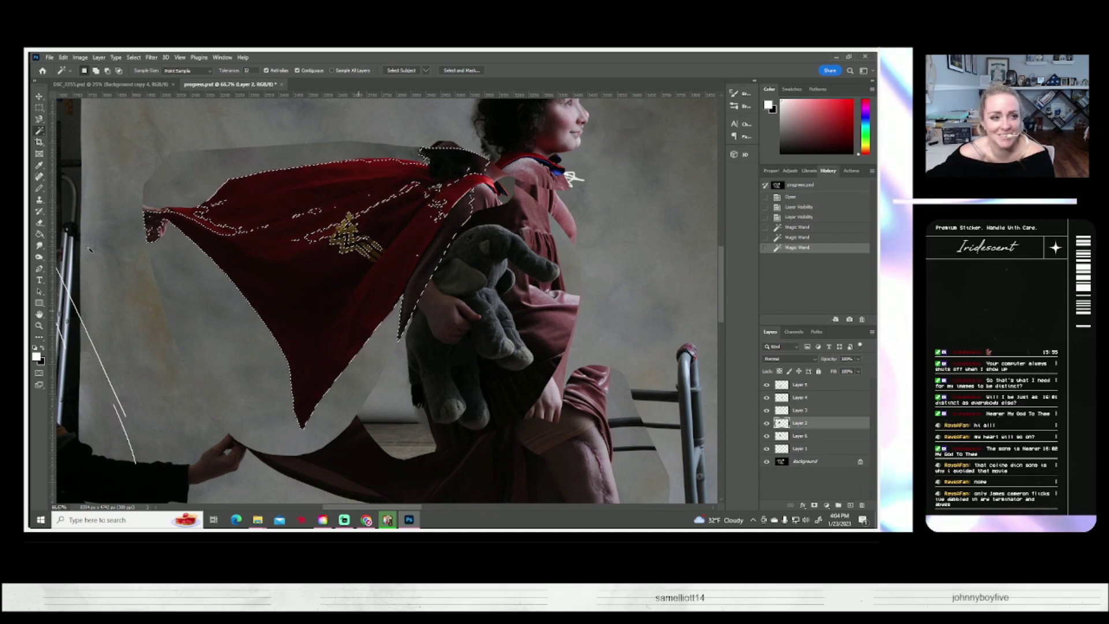
Switch to the plain Eraser Tool while keeping the cape selection active
right_click(39, 224)
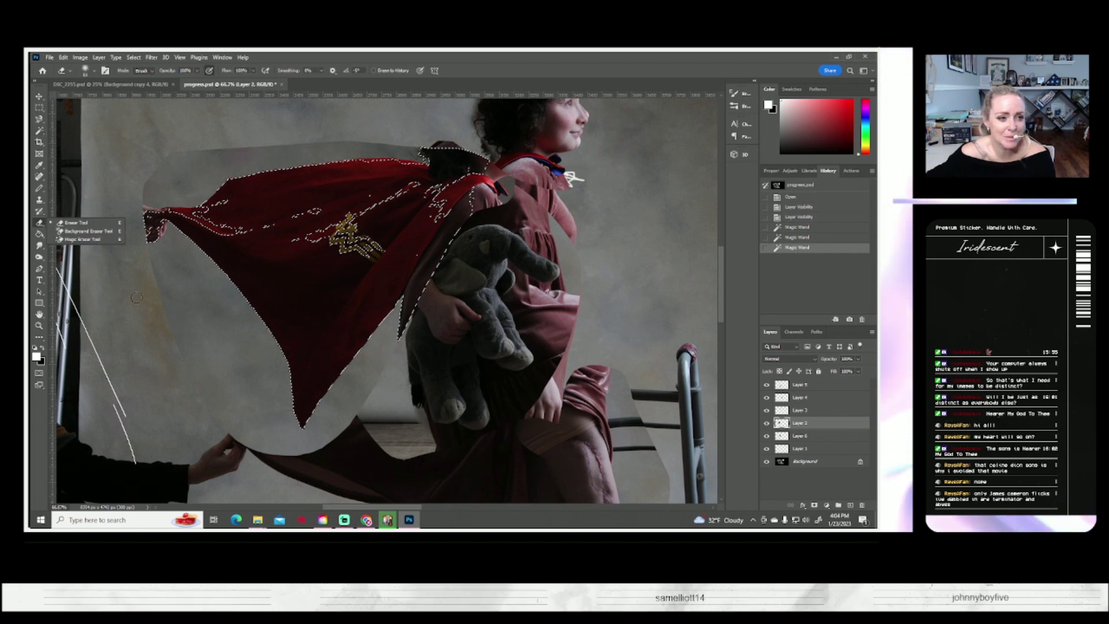
click(85, 233)
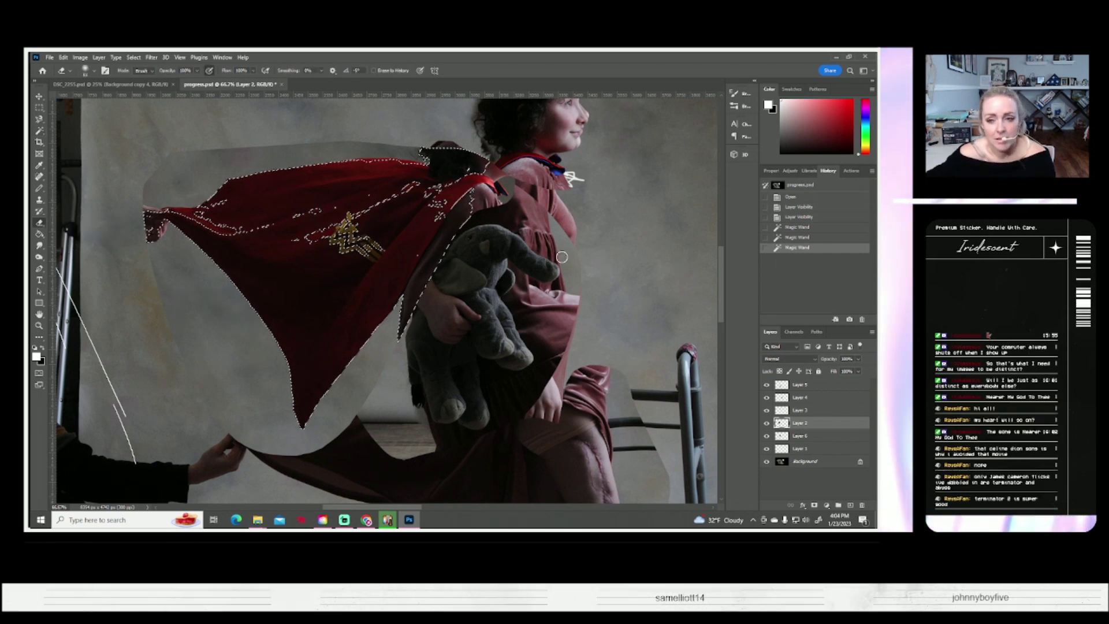
click(133, 58)
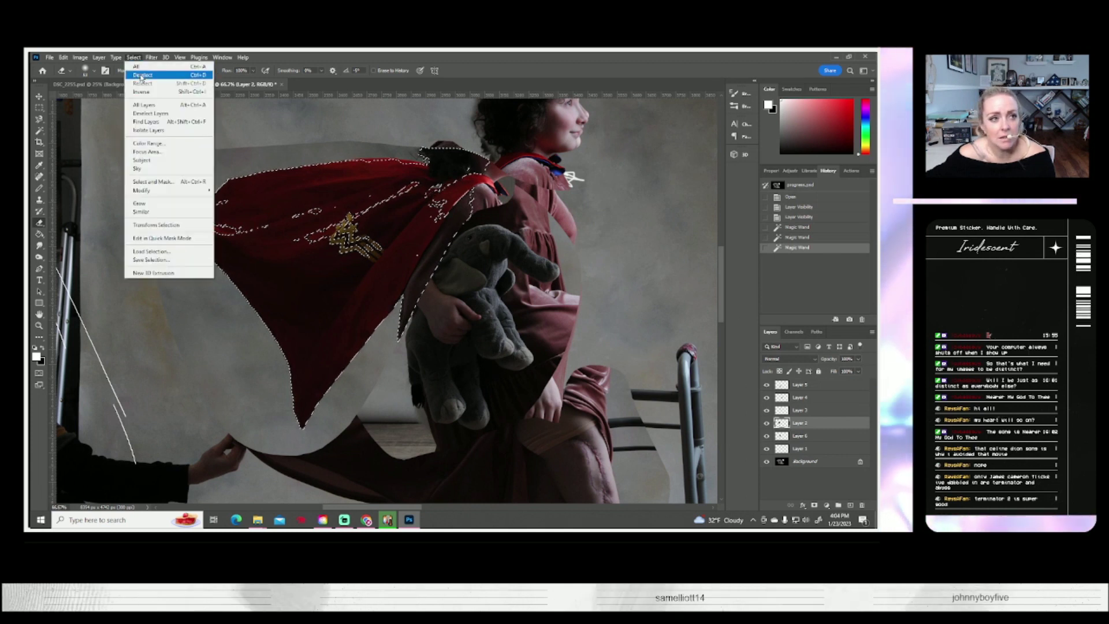
Invert the selection and erase stray backdrop around the cape's lower, side and left edges
click(151, 92)
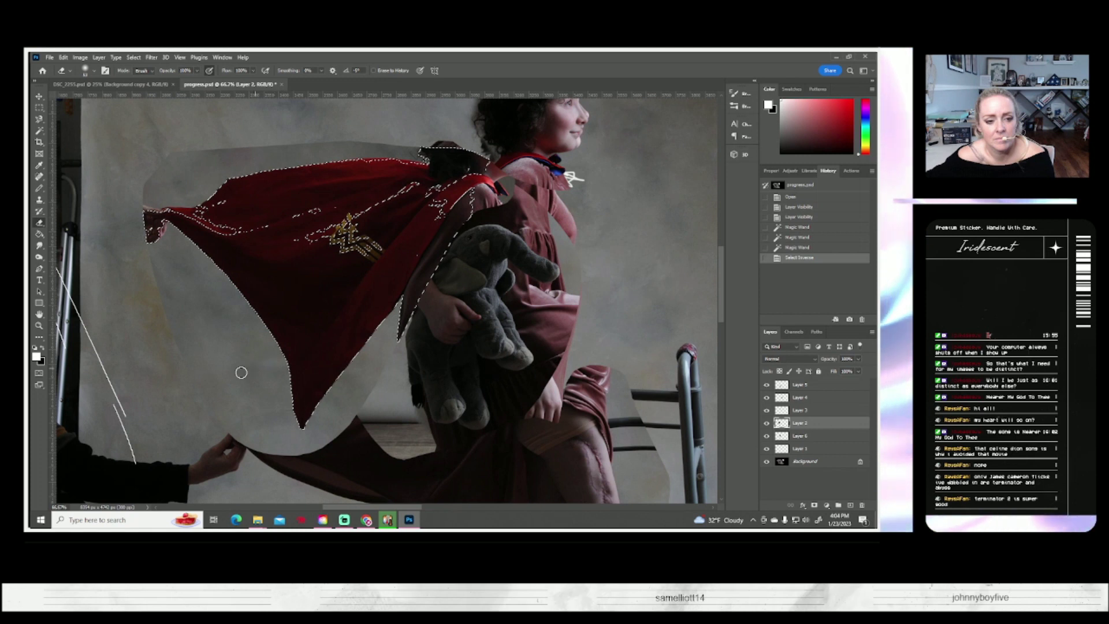
drag(243, 406, 295, 455)
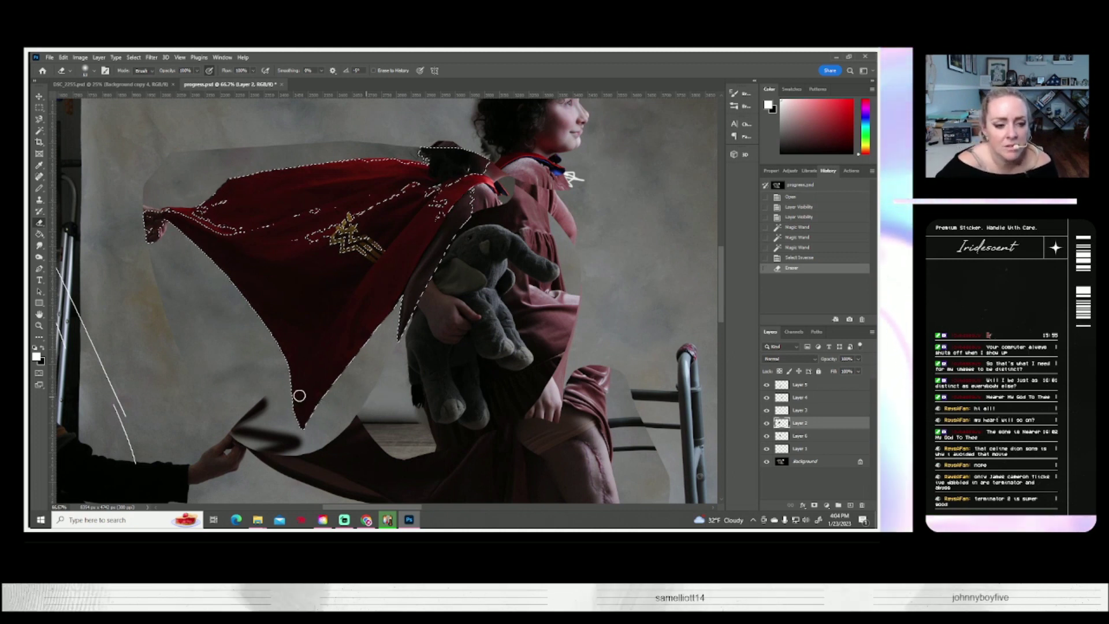
mouse_move(274, 395)
mouse_down()
mouse_move(231, 439)
mouse_move(314, 421)
mouse_move(345, 442)
mouse_up()
mouse_move(329, 405)
mouse_down()
mouse_move(336, 380)
mouse_move(351, 408)
mouse_up()
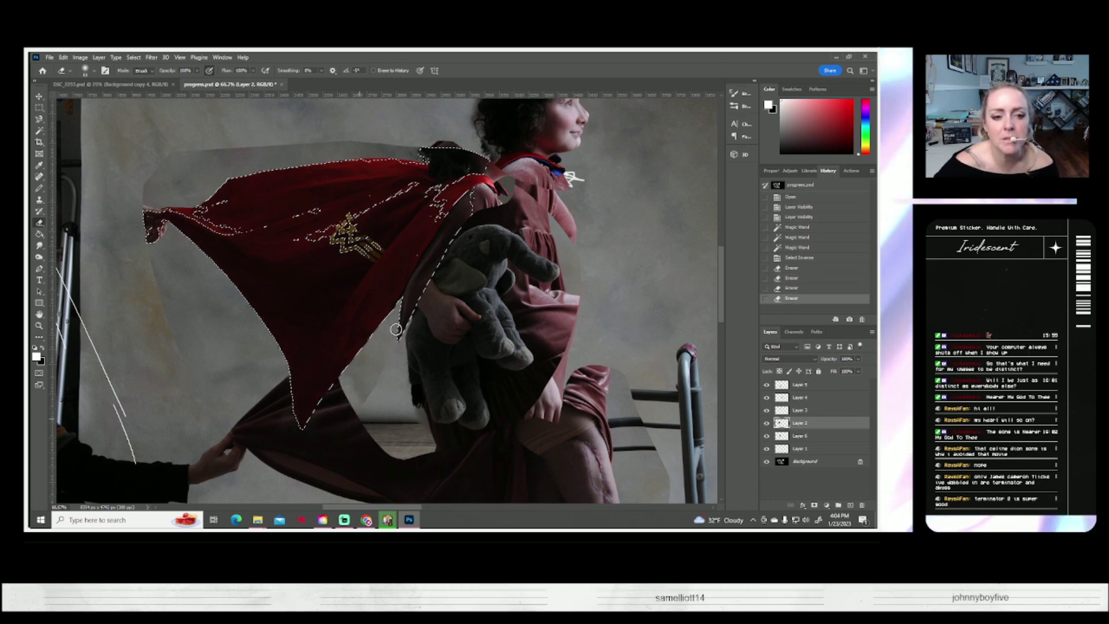
drag(399, 299, 385, 343)
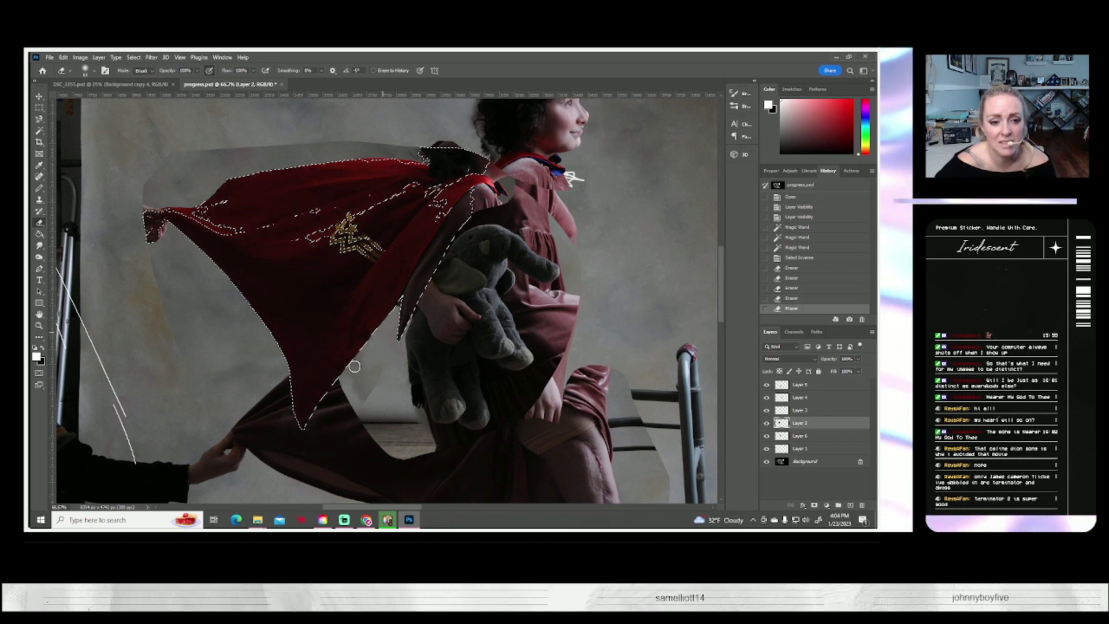
click(364, 408)
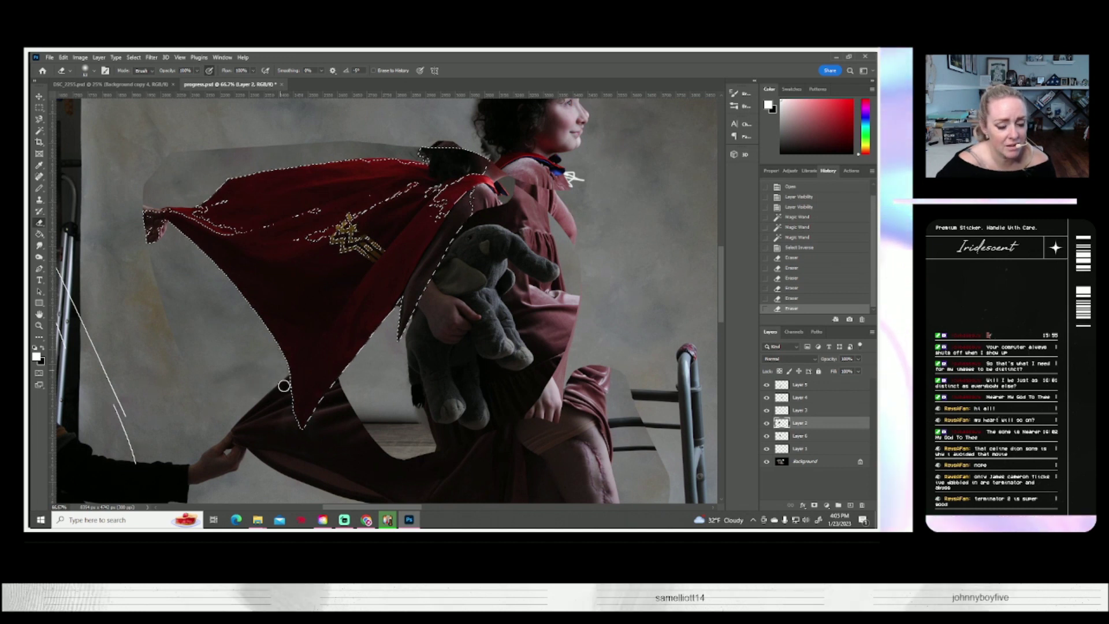
click(274, 356)
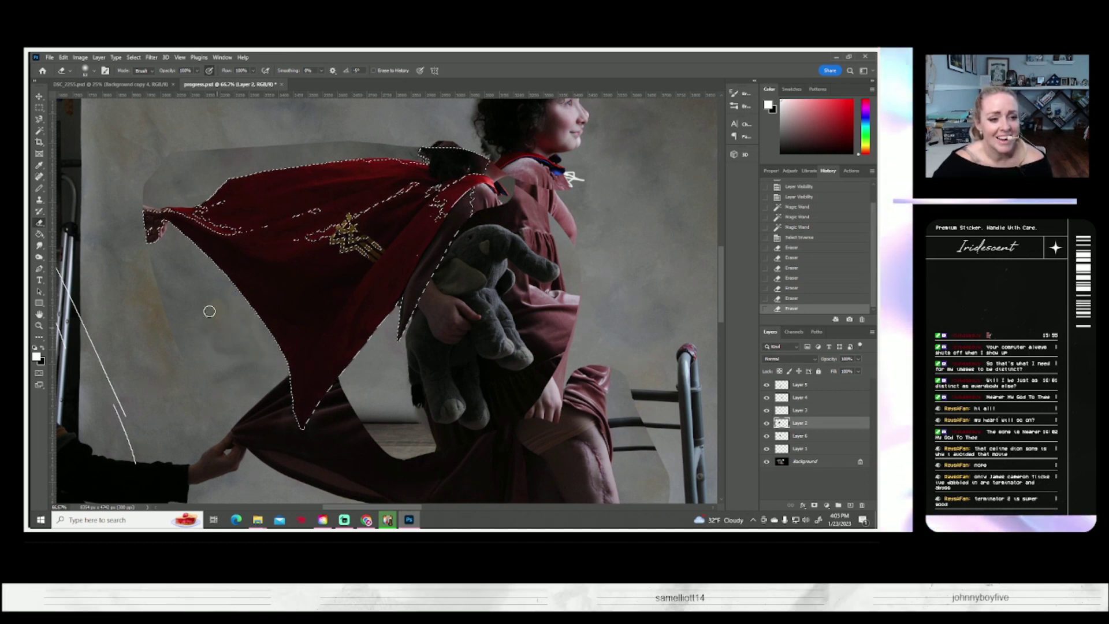
click(197, 356)
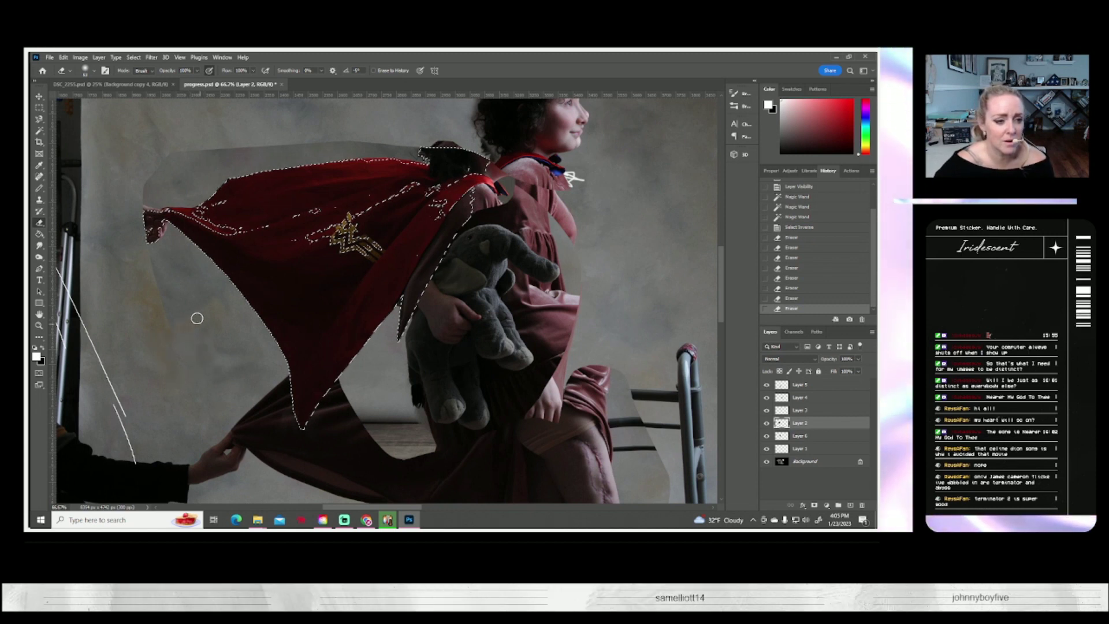
click(145, 302)
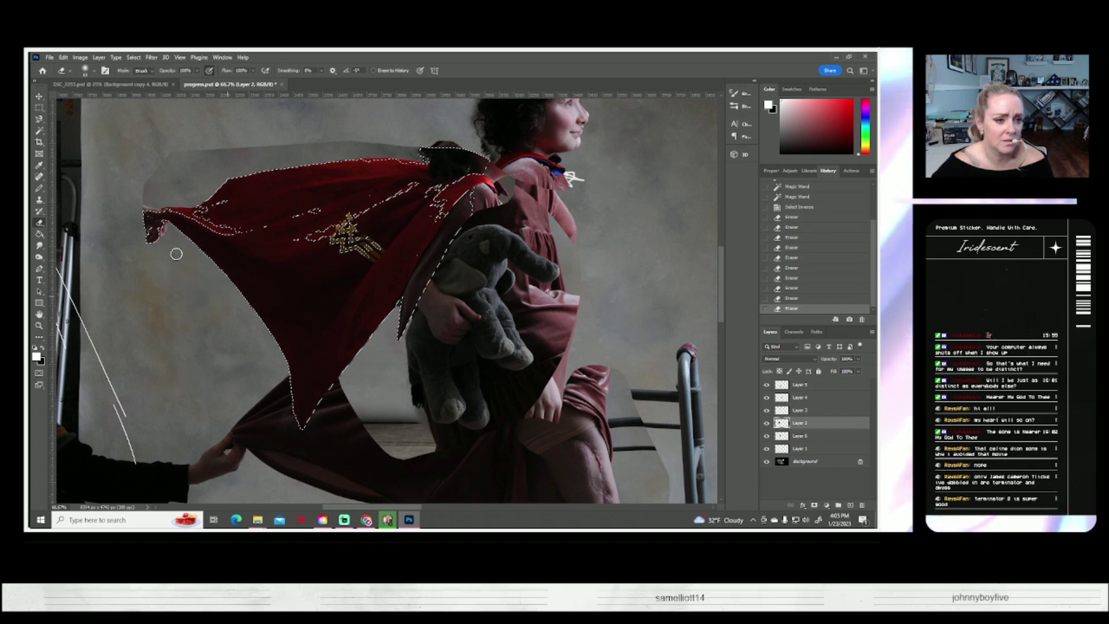
click(181, 227)
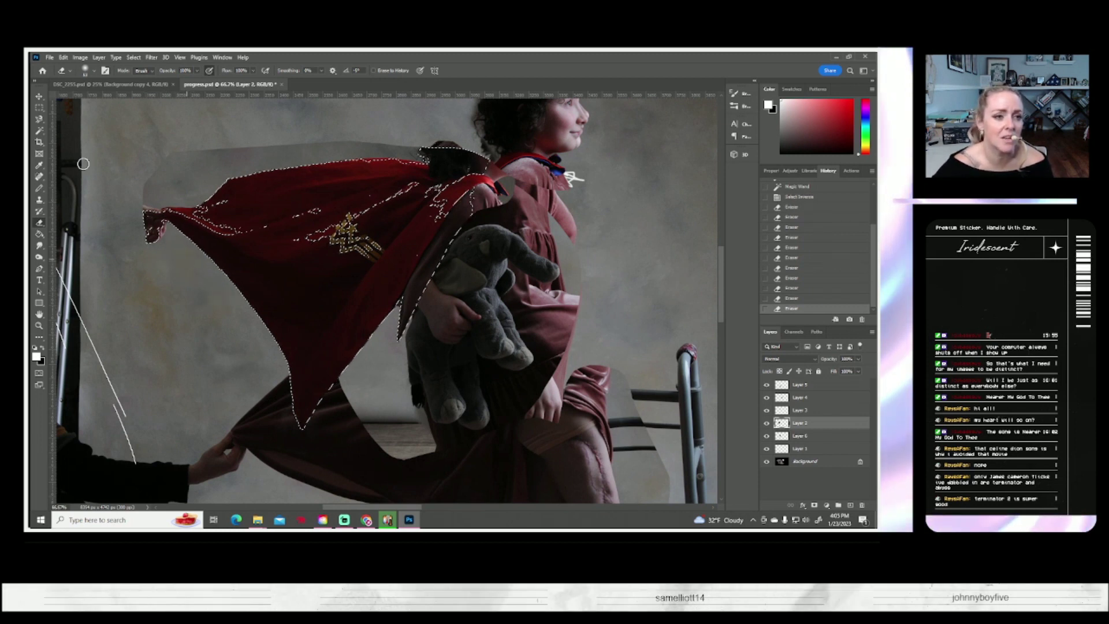
click(264, 166)
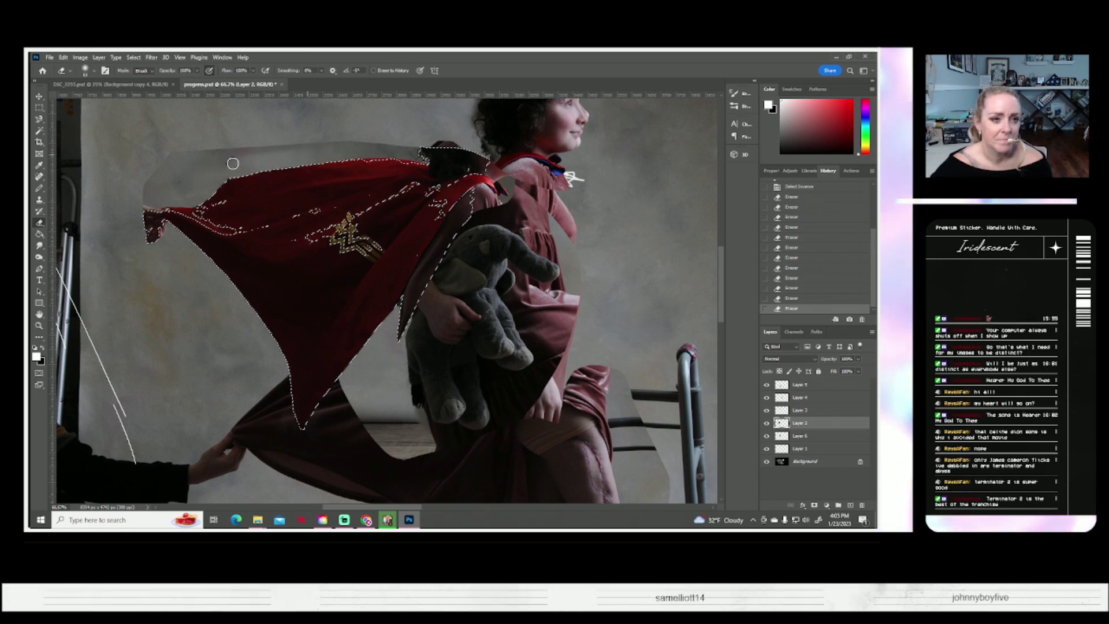
Save the progress document, then erase leftover backdrop above the cape's upper edge
key(ctrl+s)
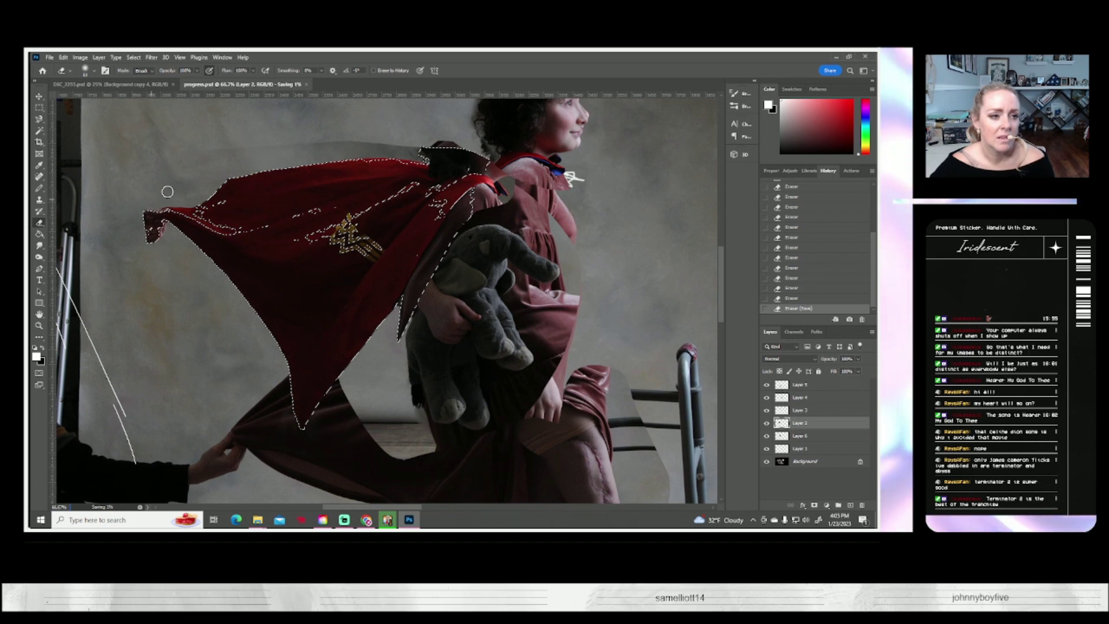
drag(178, 204, 198, 193)
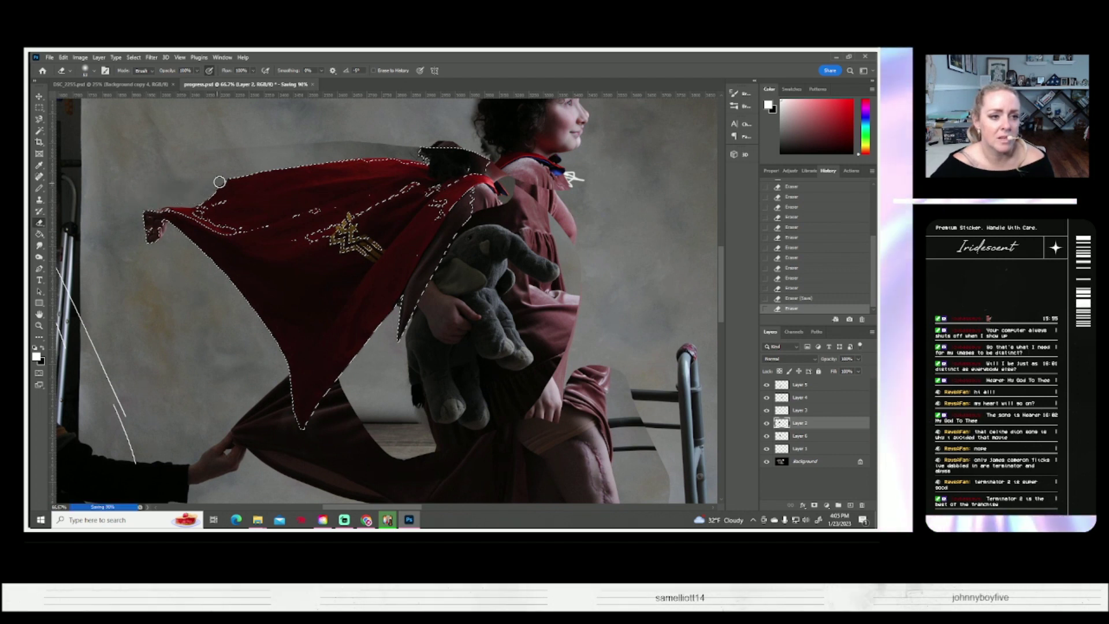
click(265, 135)
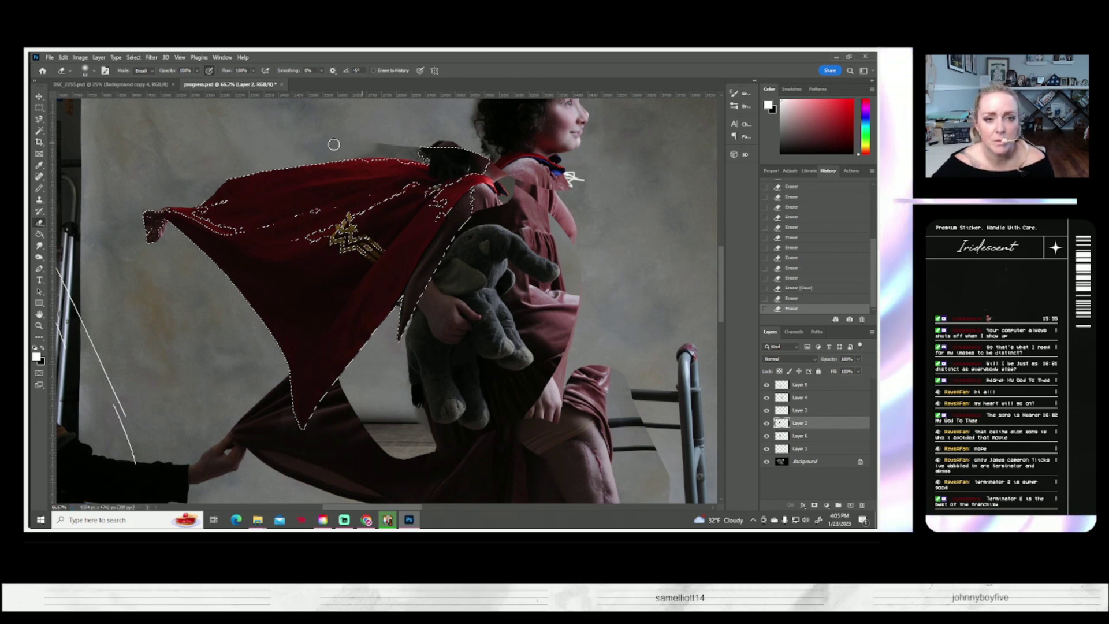
click(347, 221)
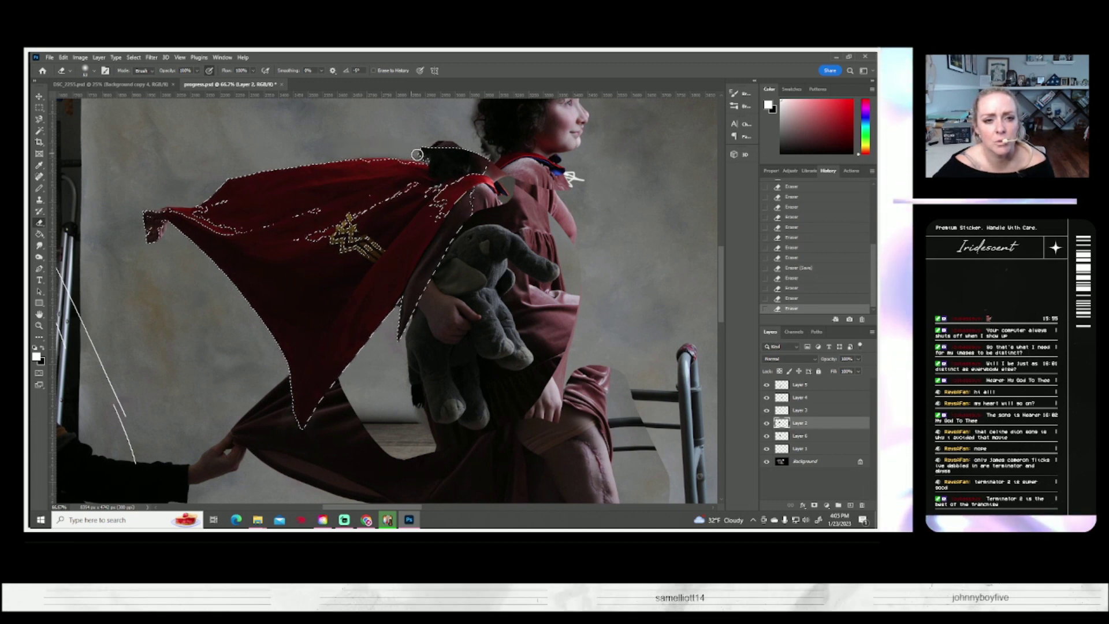
click(134, 57)
Deselect, then smudge the red cape's top edge into the backdrop at 24% strength
click(138, 79)
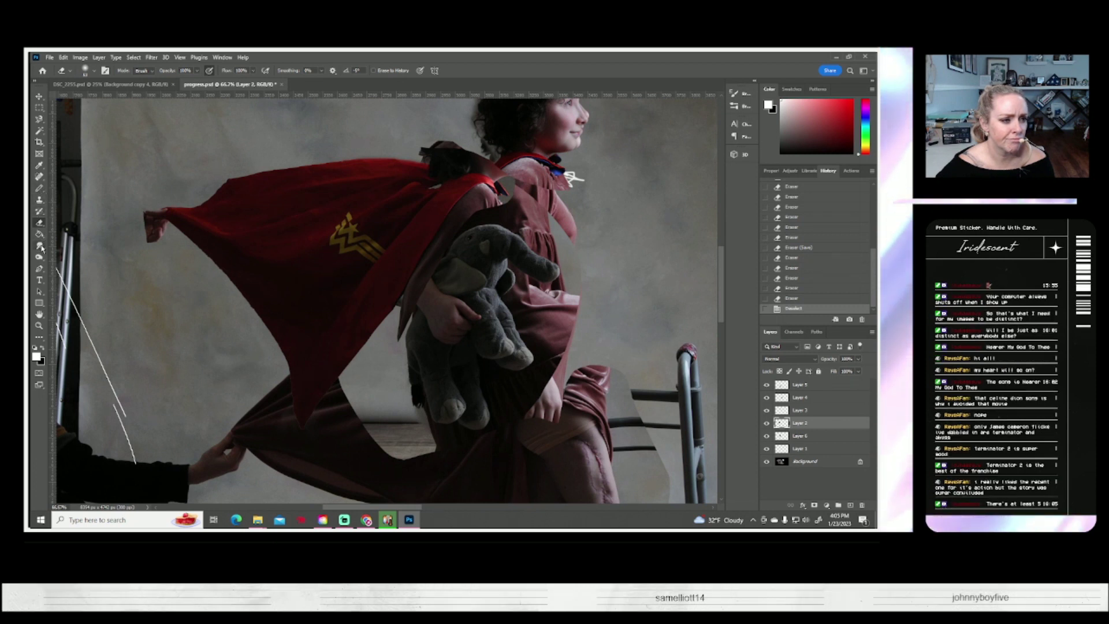
click(40, 245)
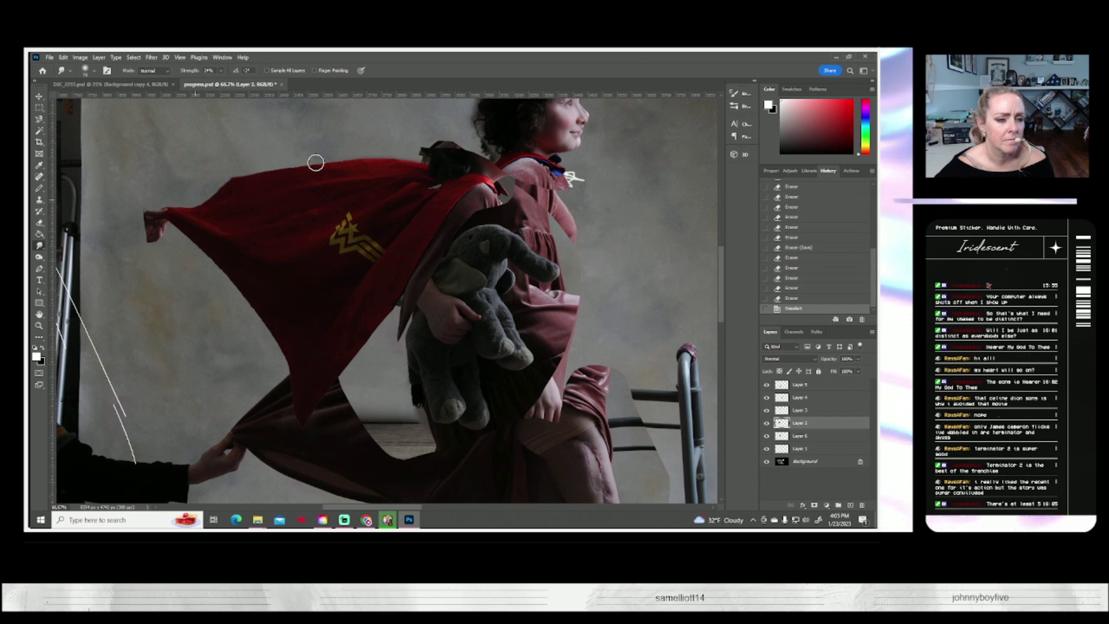
drag(387, 158, 230, 169)
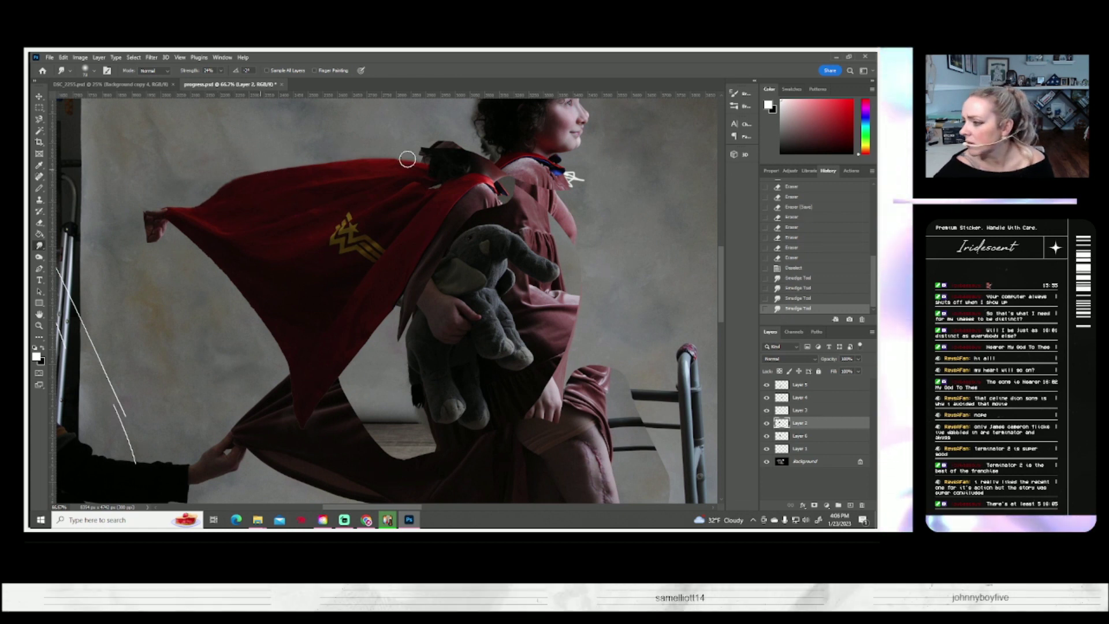
drag(408, 159, 368, 167)
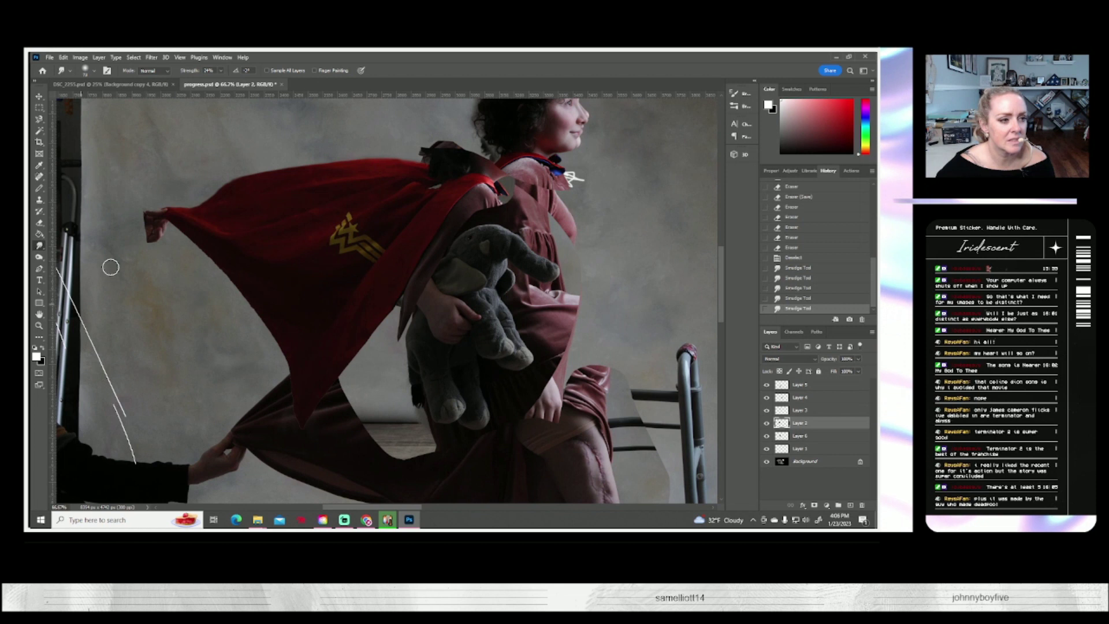
Erase stray pixels around the cape's left tip
click(39, 227)
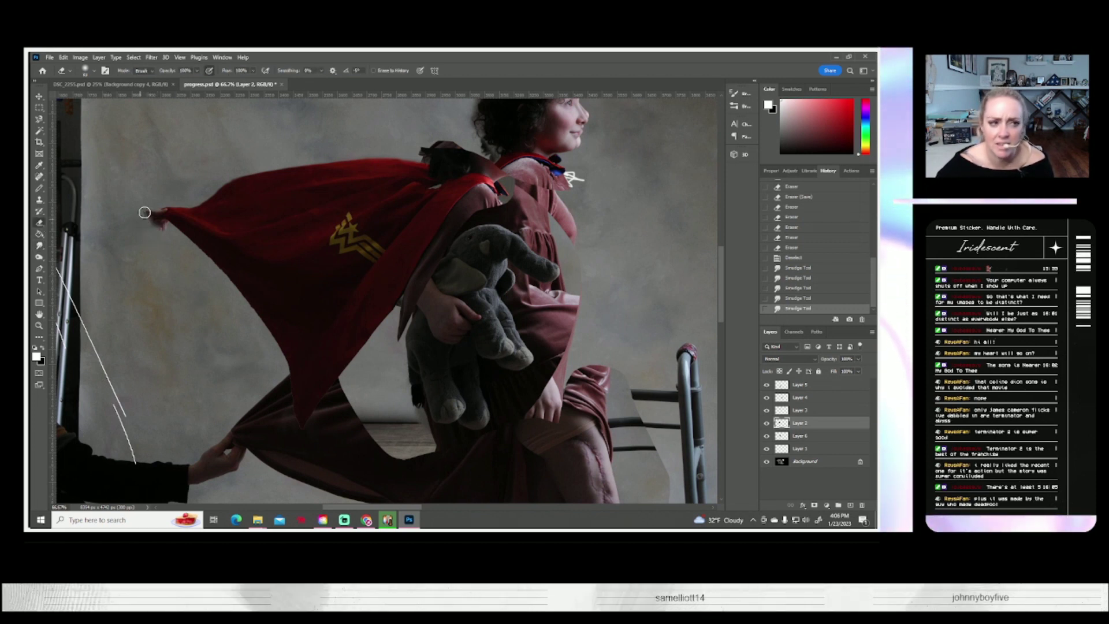
drag(144, 229, 157, 234)
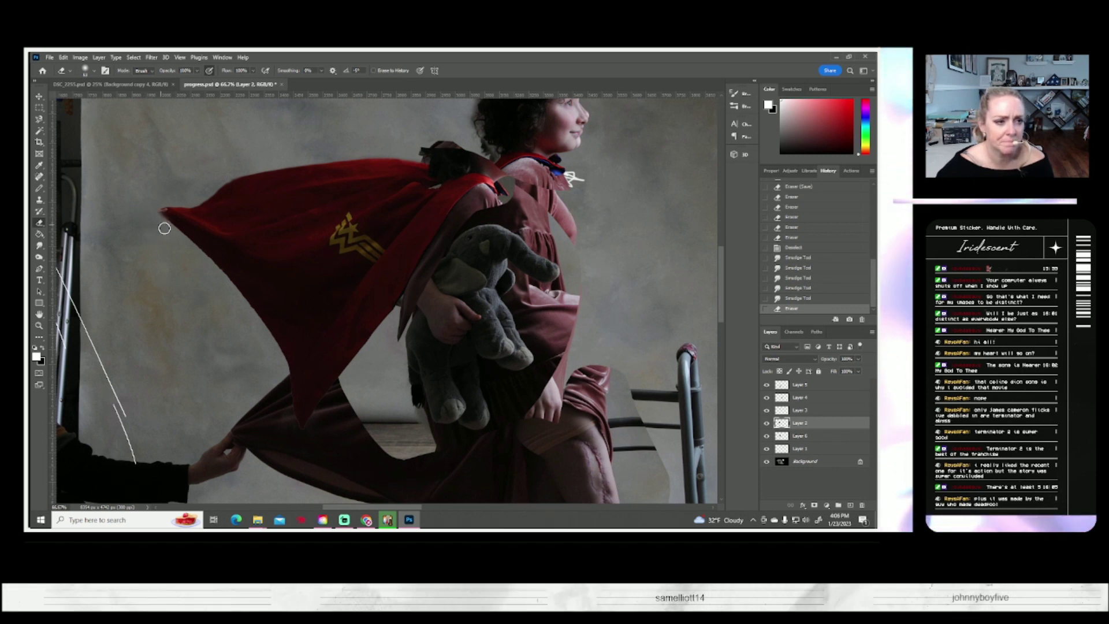
drag(161, 221, 165, 234)
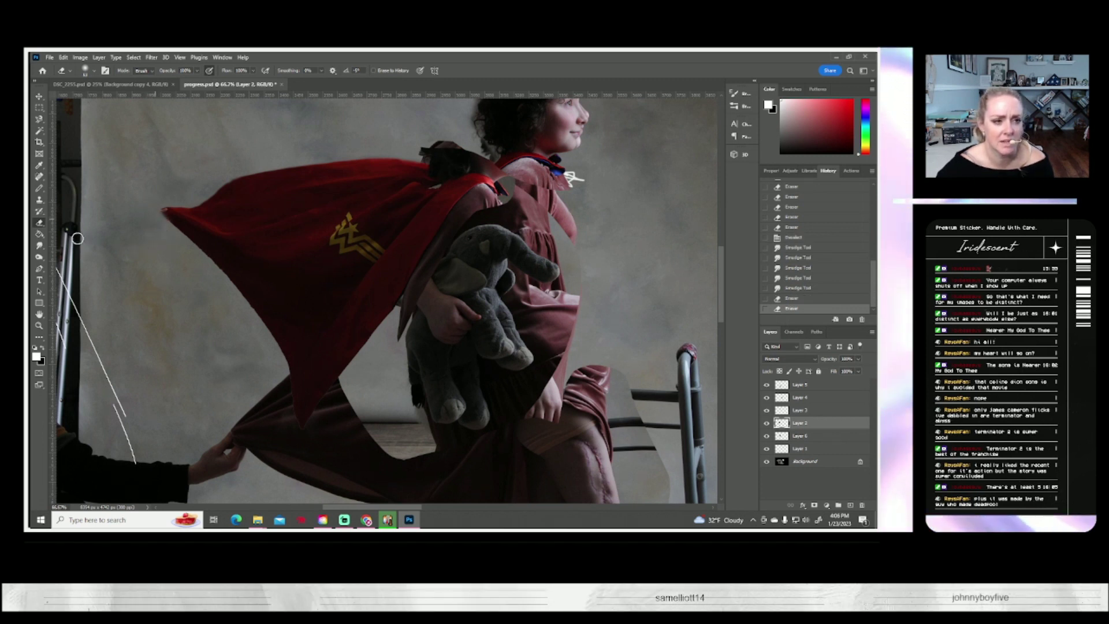
Smudge the cape's lower and left edges into the backdrop, saving along the way
click(39, 246)
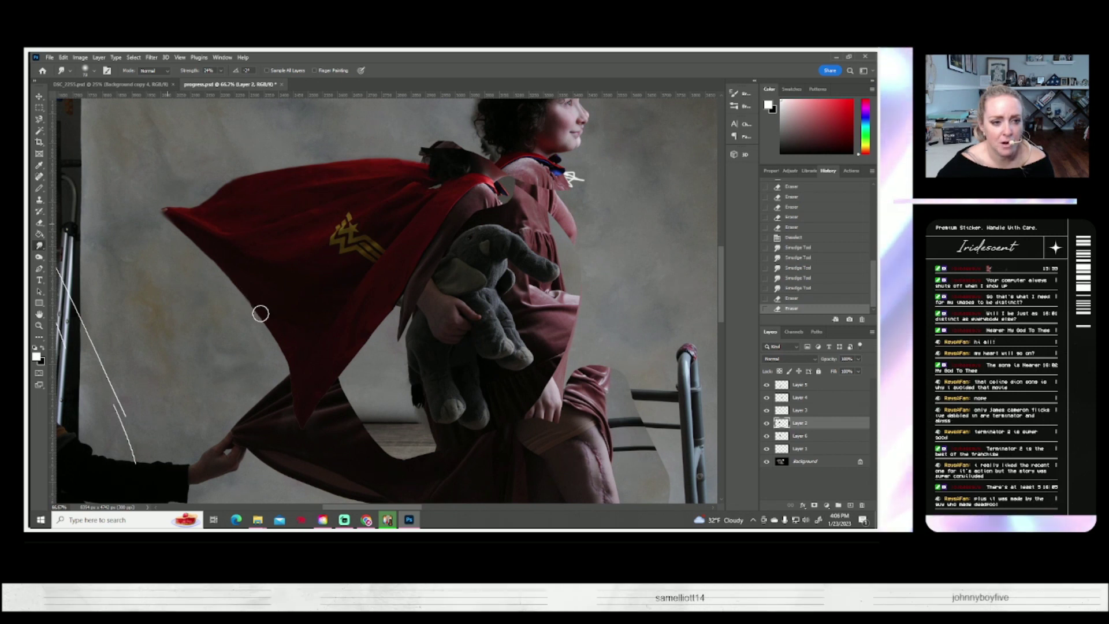
drag(261, 322, 258, 317)
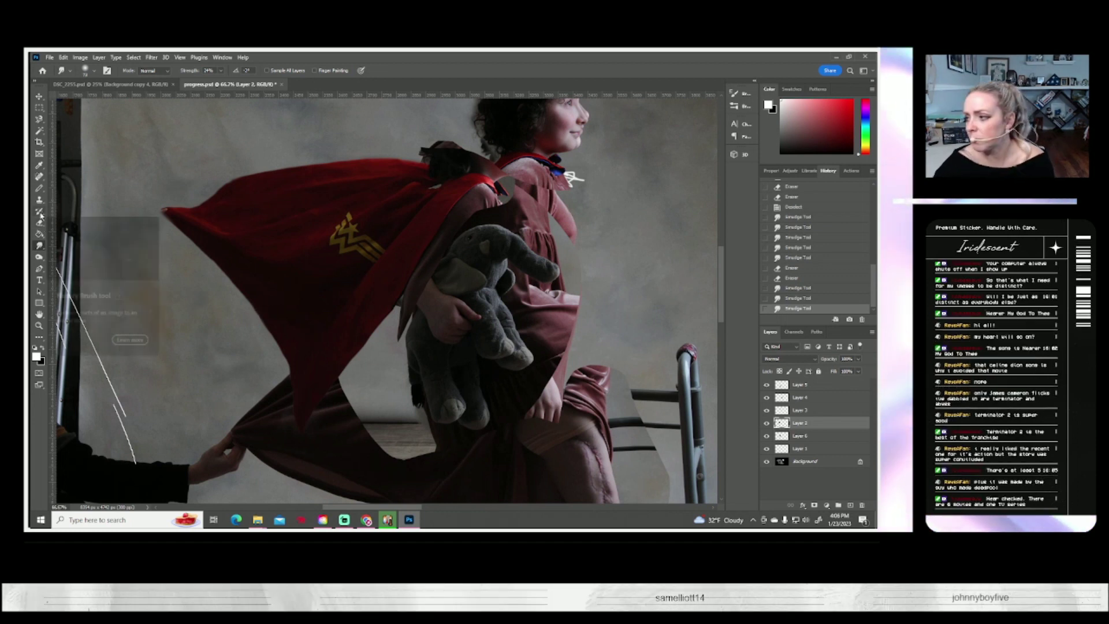
key(ctrl+s)
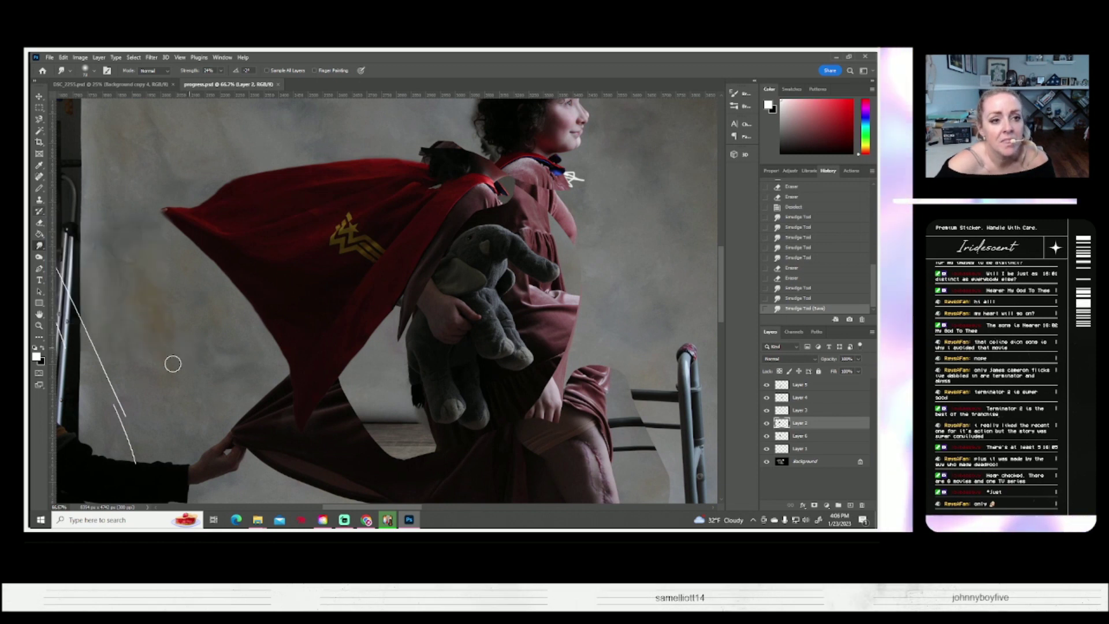
drag(172, 364, 128, 270)
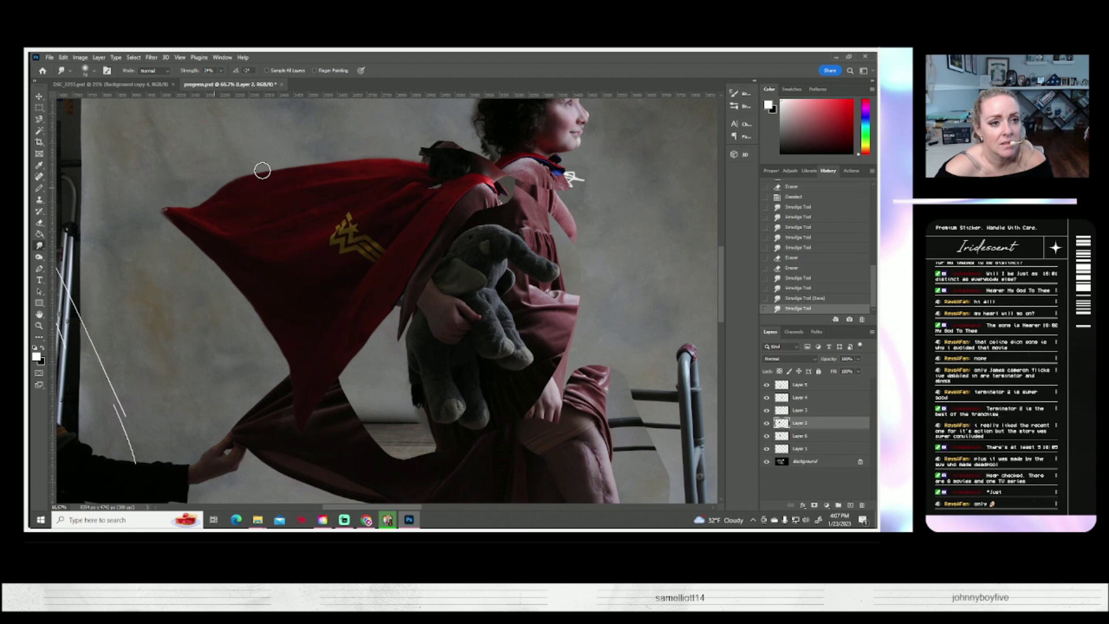
drag(335, 179, 261, 171)
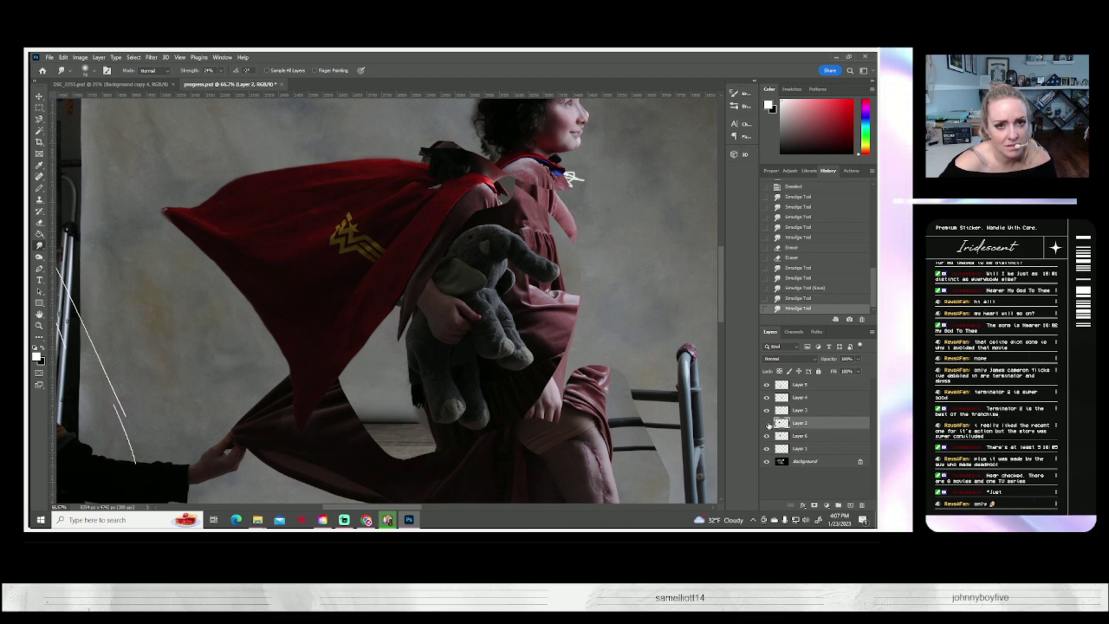
Compare with Layer 2 hidden, then erase cape edge pixels up to the shoulder and save
click(766, 423)
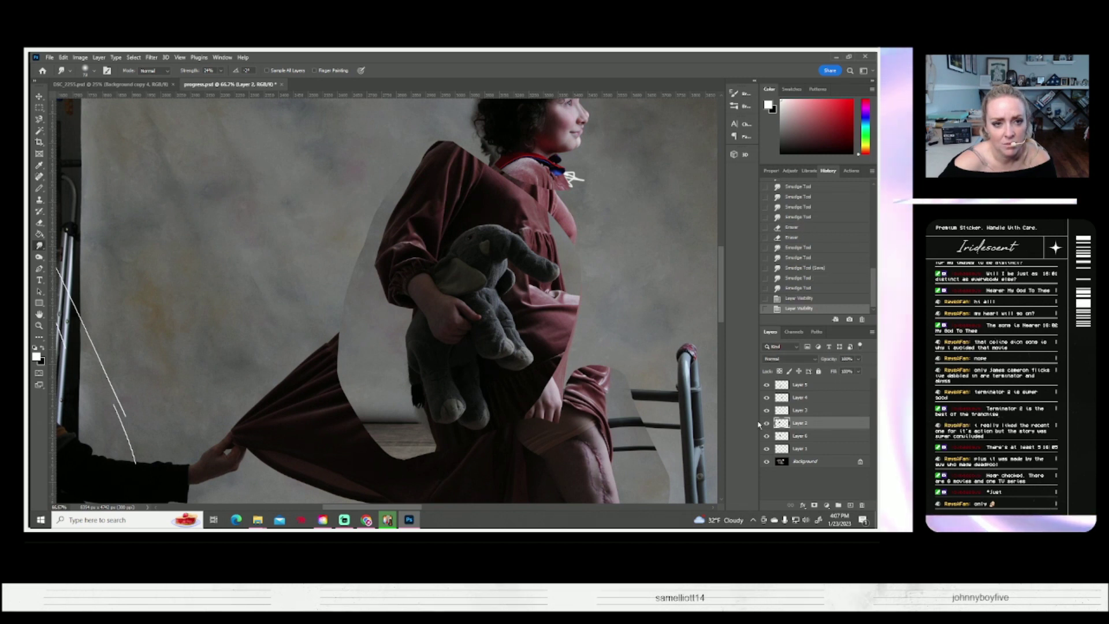
click(766, 423)
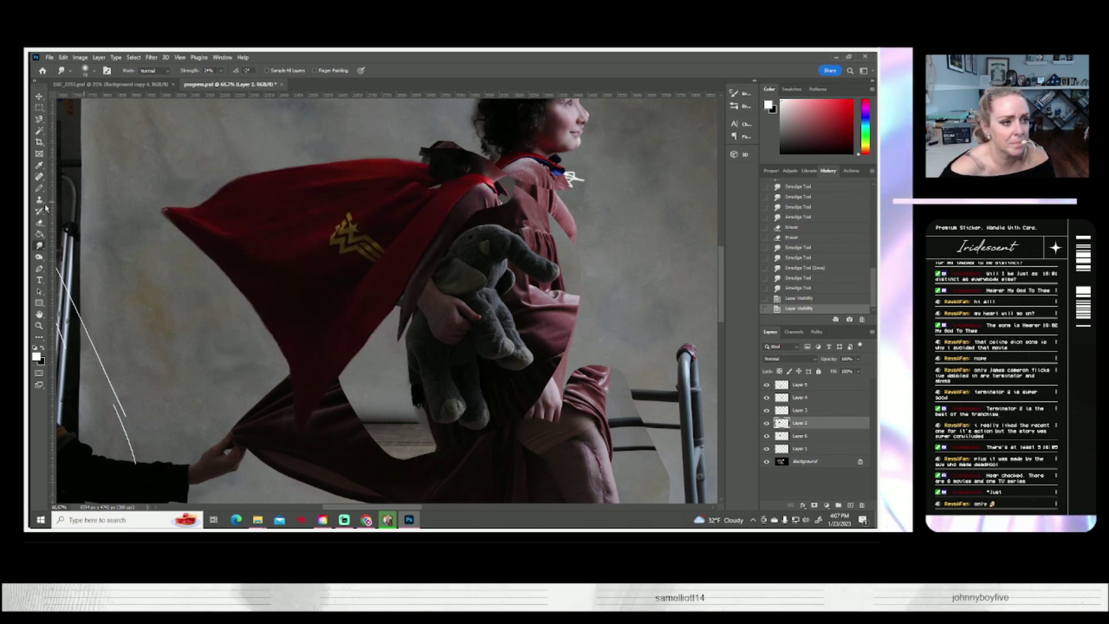
right_click(39, 224)
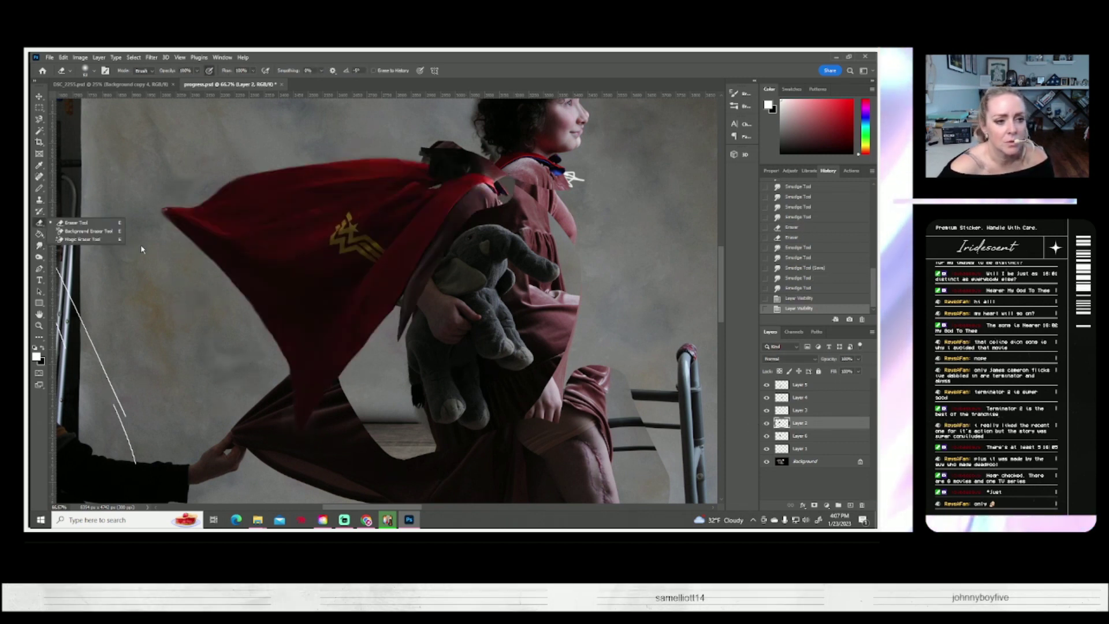
click(86, 223)
drag(434, 308, 449, 321)
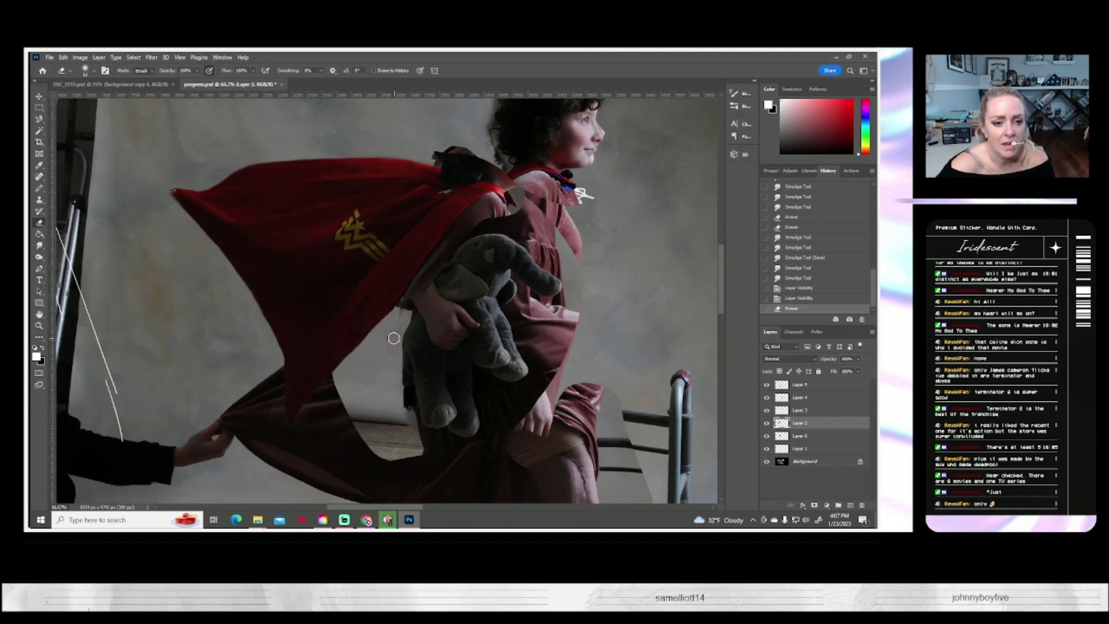
drag(408, 319, 417, 291)
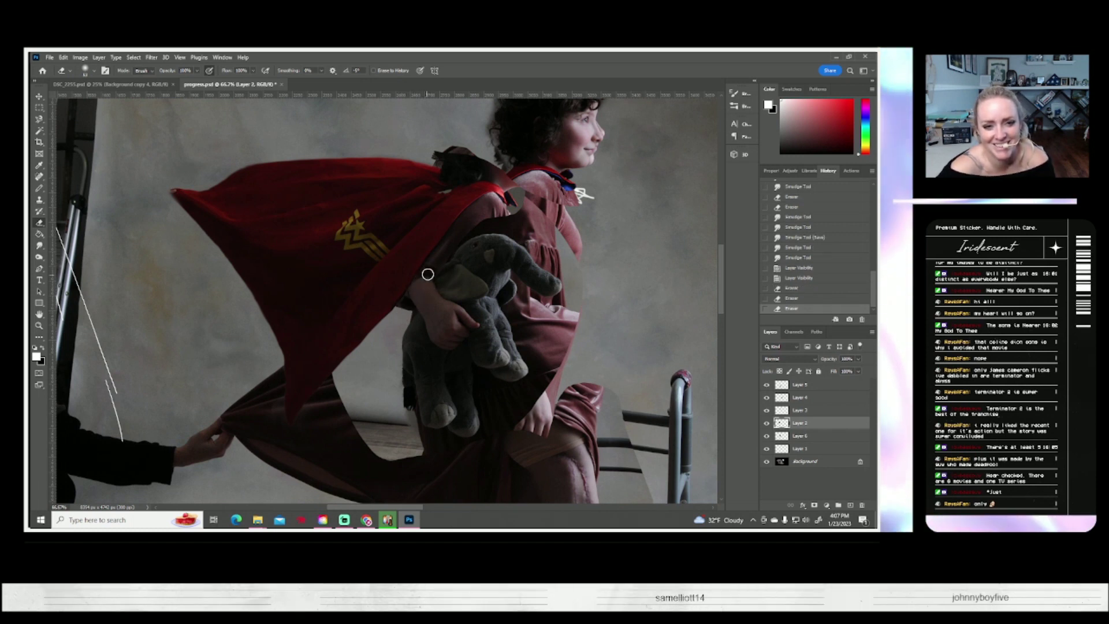
drag(434, 282, 428, 272)
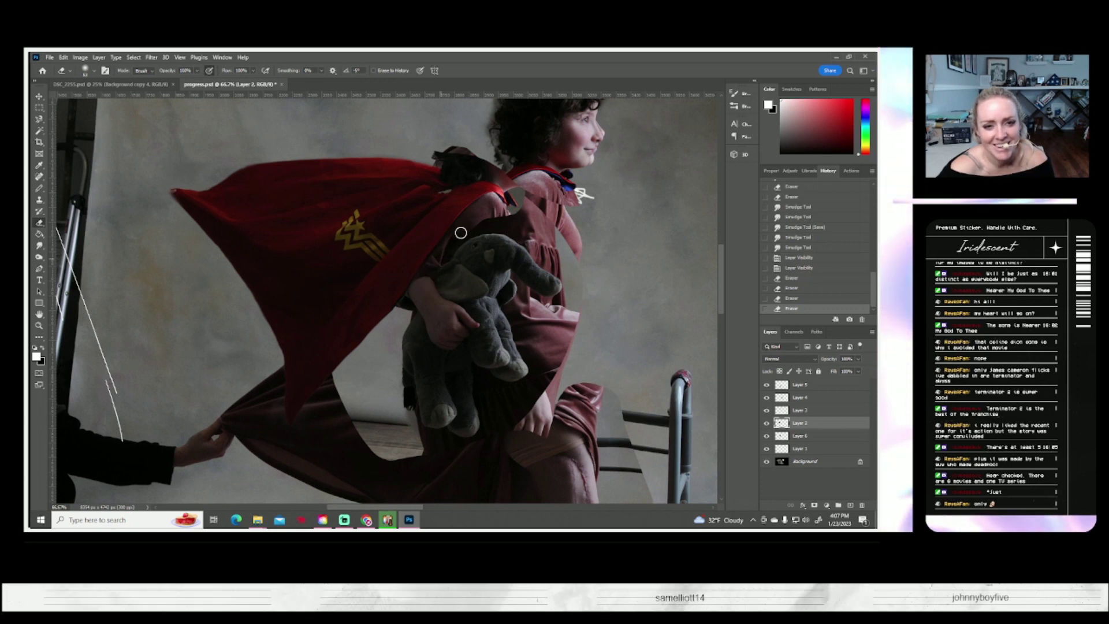
drag(464, 232, 478, 218)
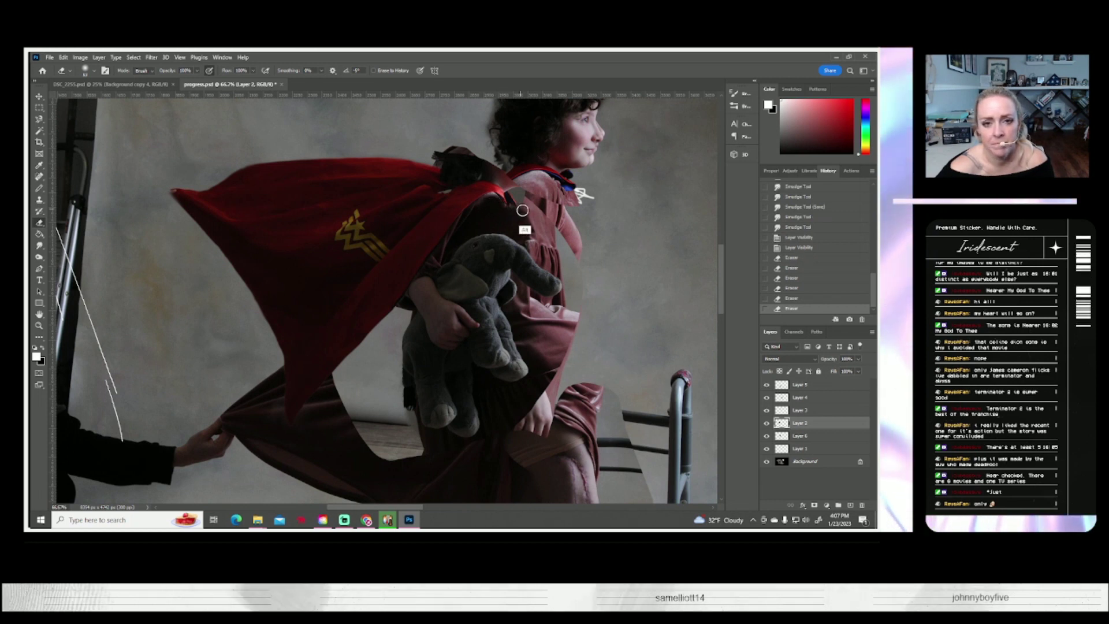
drag(519, 209, 522, 210)
key(ctrl+z)
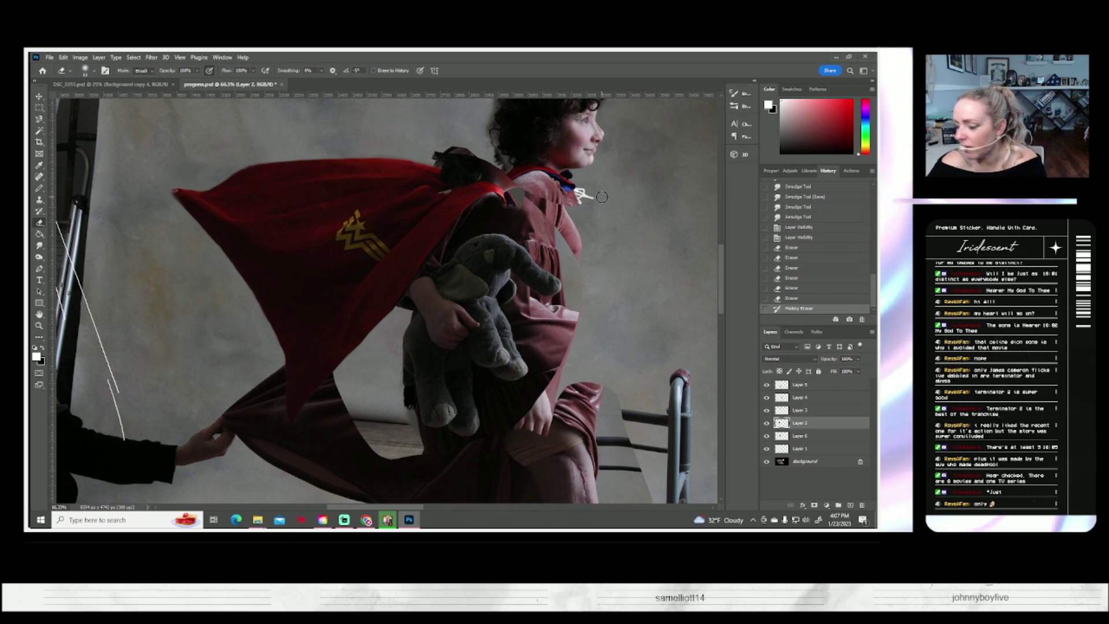
key(ctrl+s)
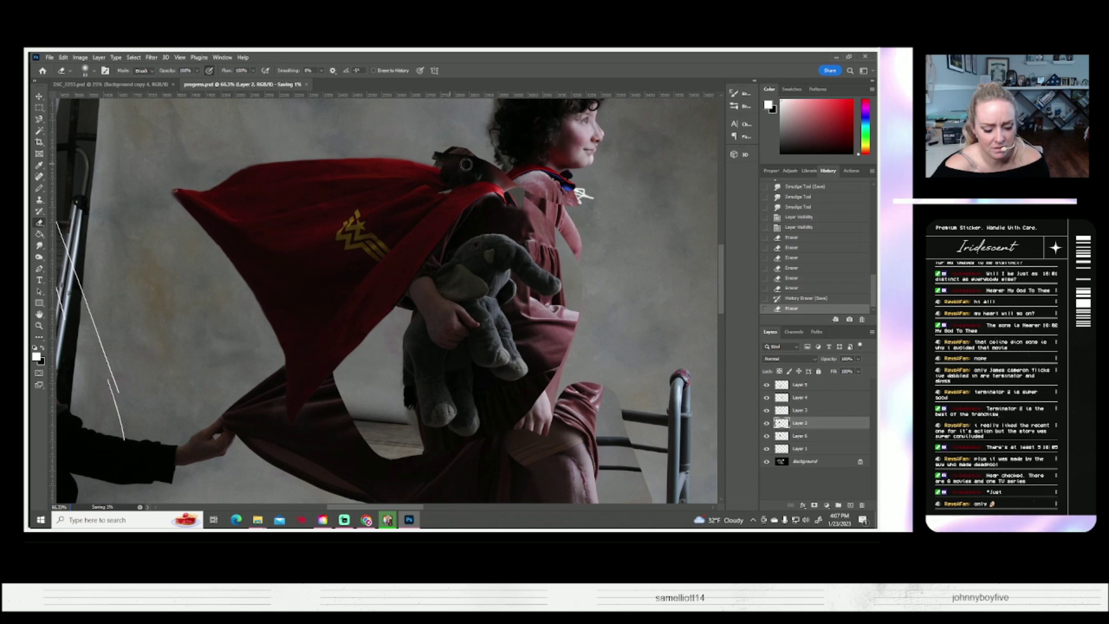
Erase leftover cape remnants along the child's hair edge and save again
drag(443, 196, 428, 246)
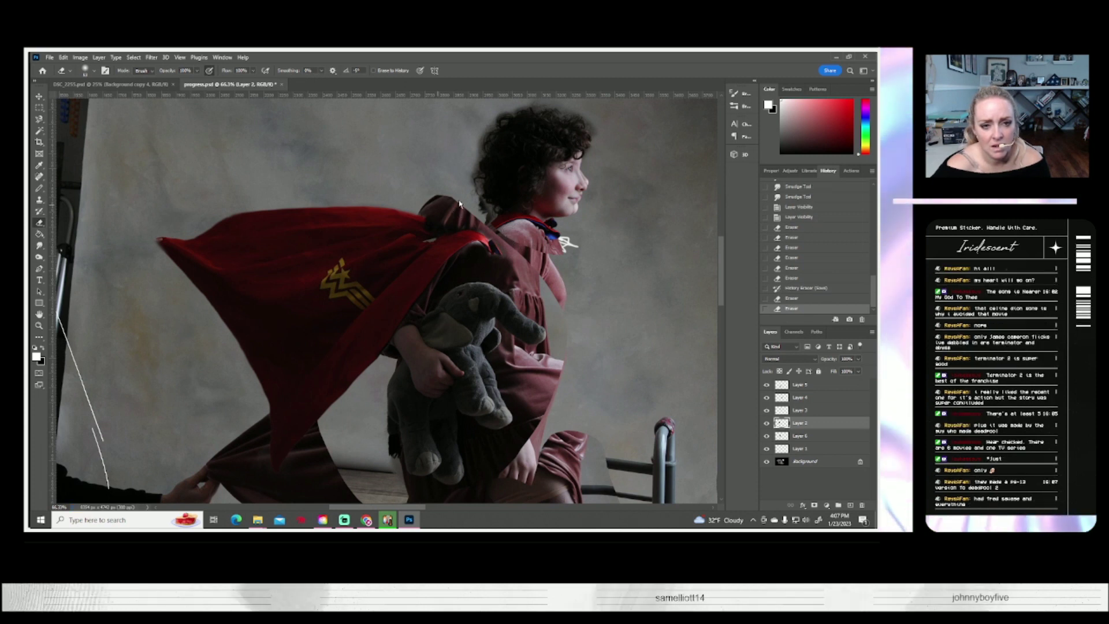
drag(459, 214, 496, 202)
key(ctrl+s)
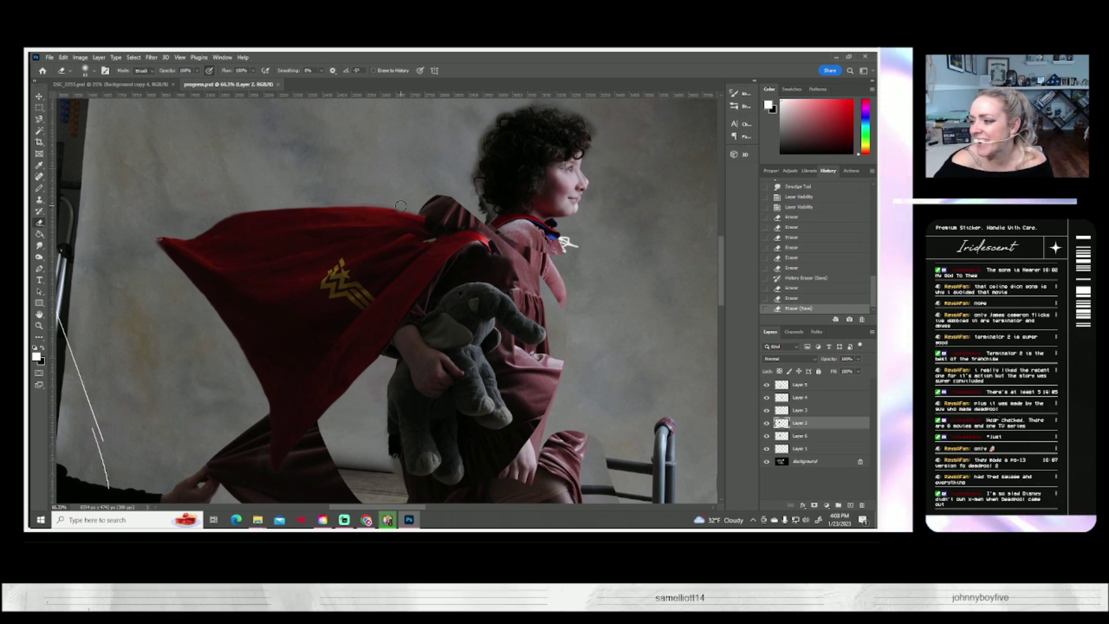
drag(355, 344, 353, 321)
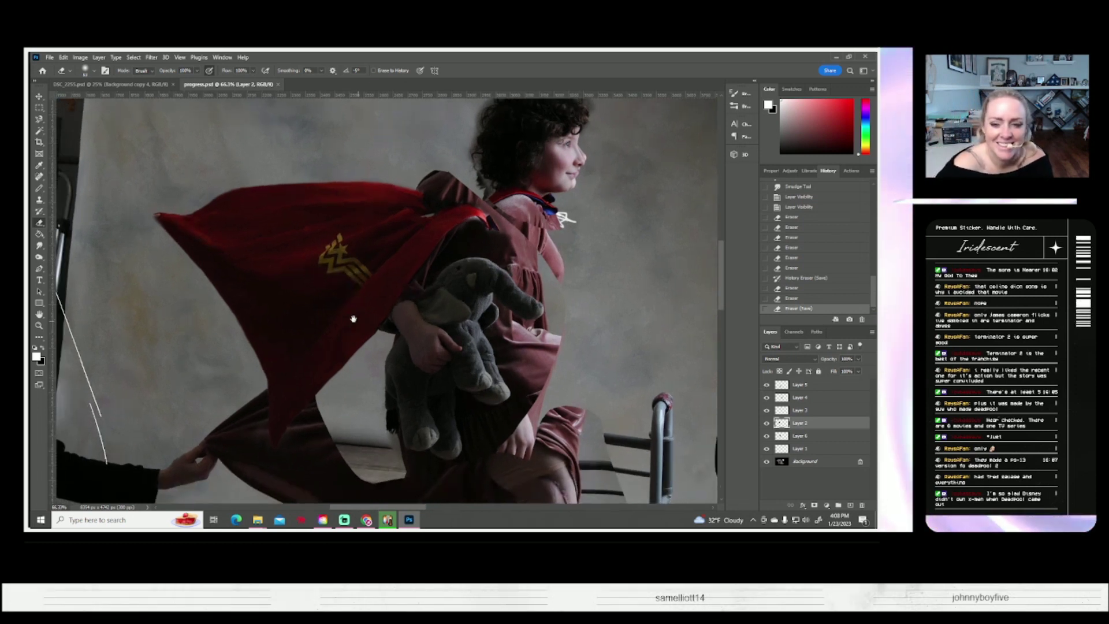
click(767, 427)
click(768, 424)
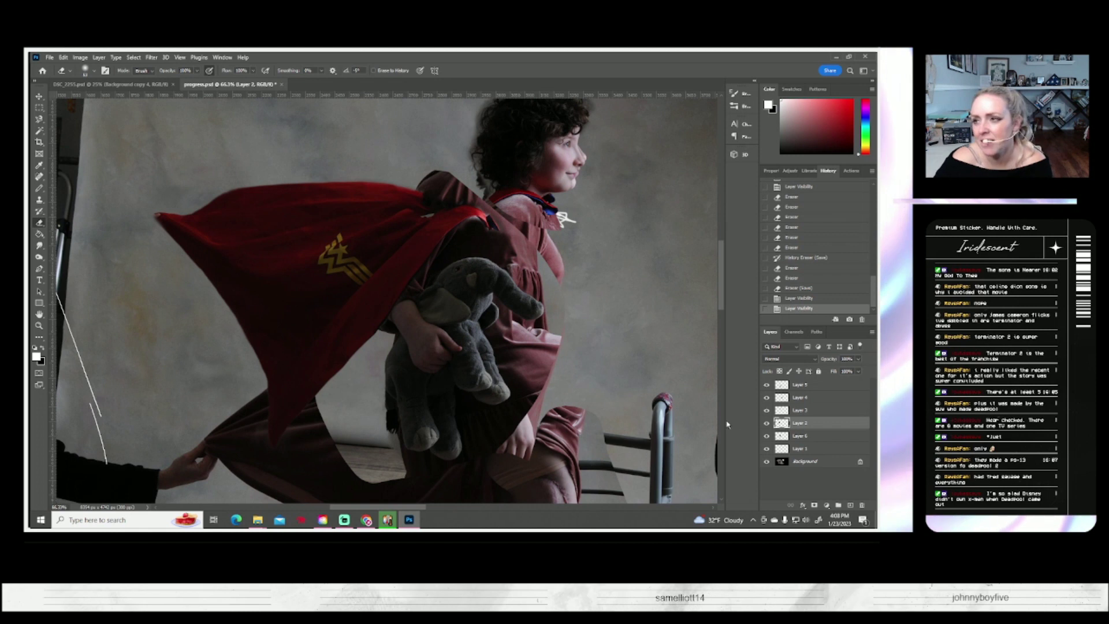
key(ctrl+s)
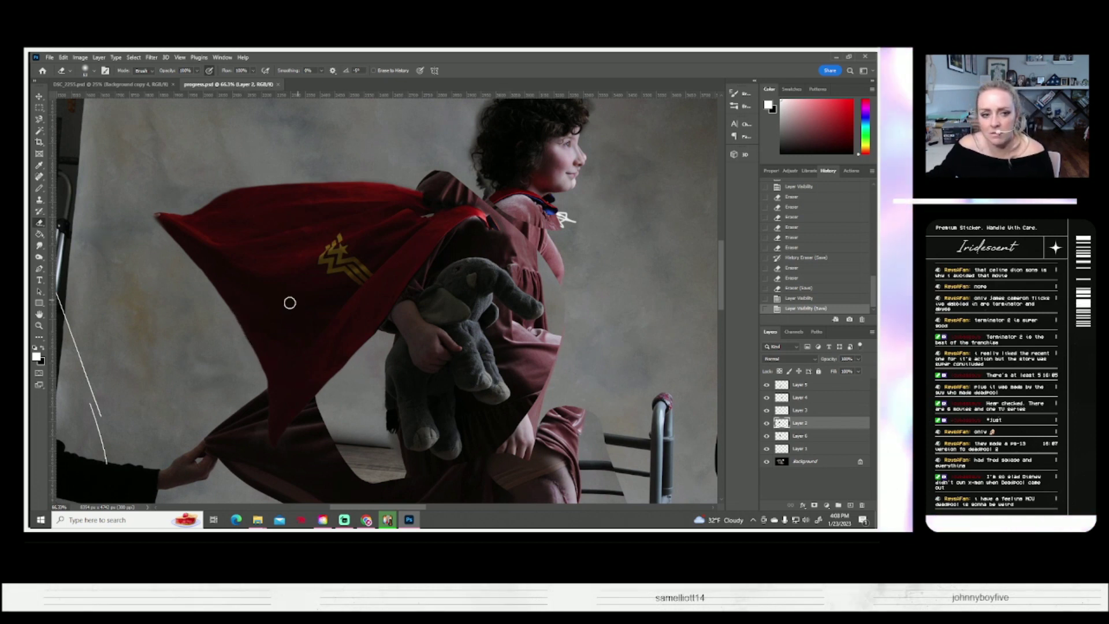
click(767, 426)
click(766, 425)
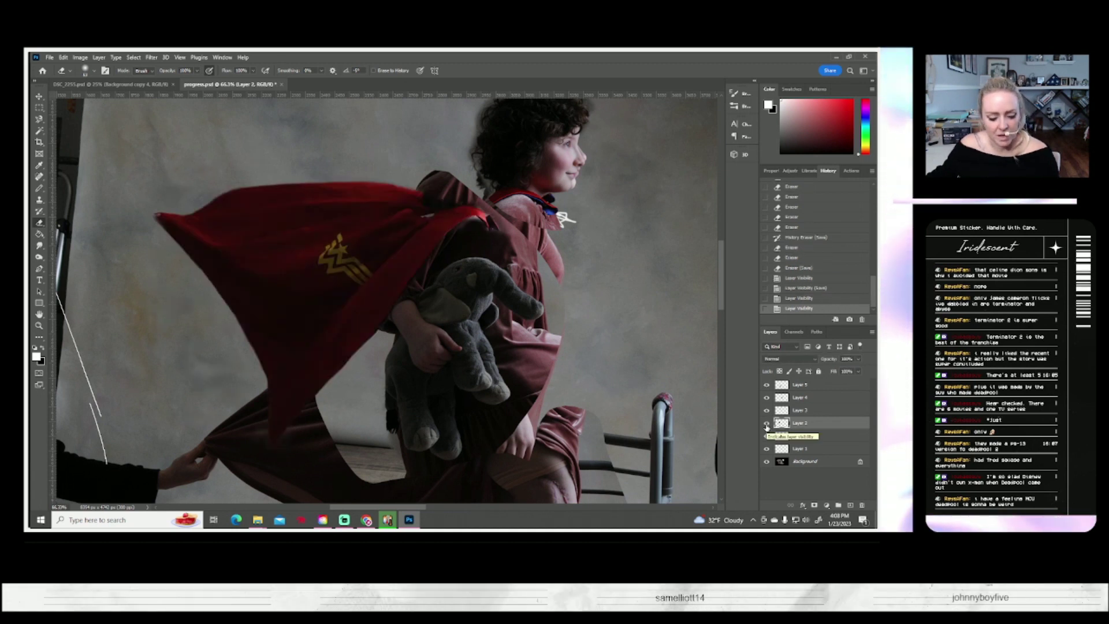
key(ctrl+s)
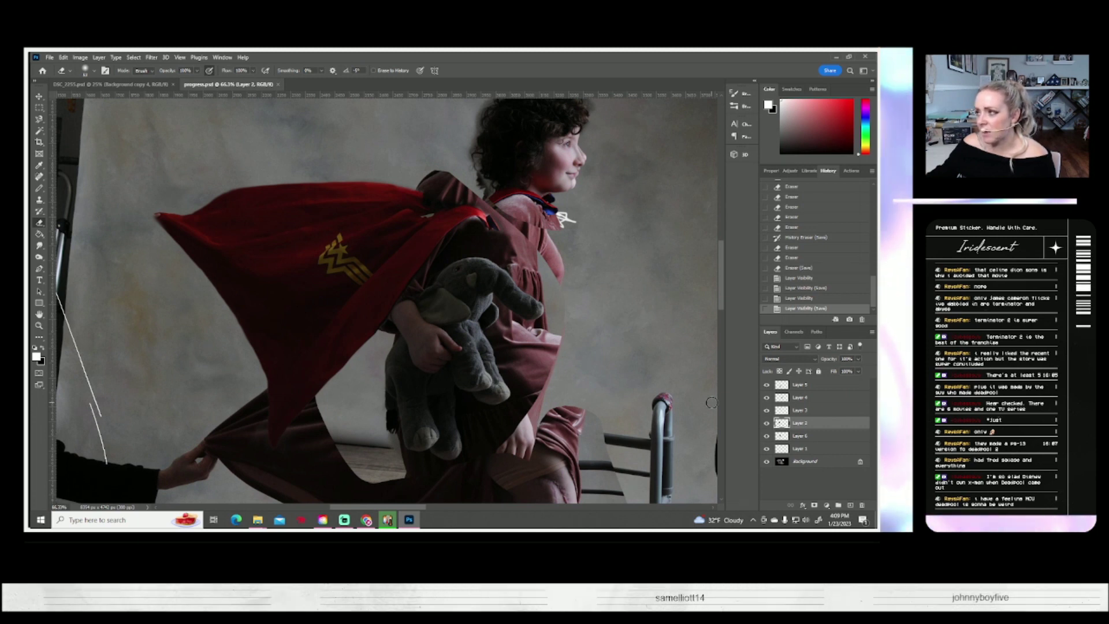
click(767, 413)
click(766, 413)
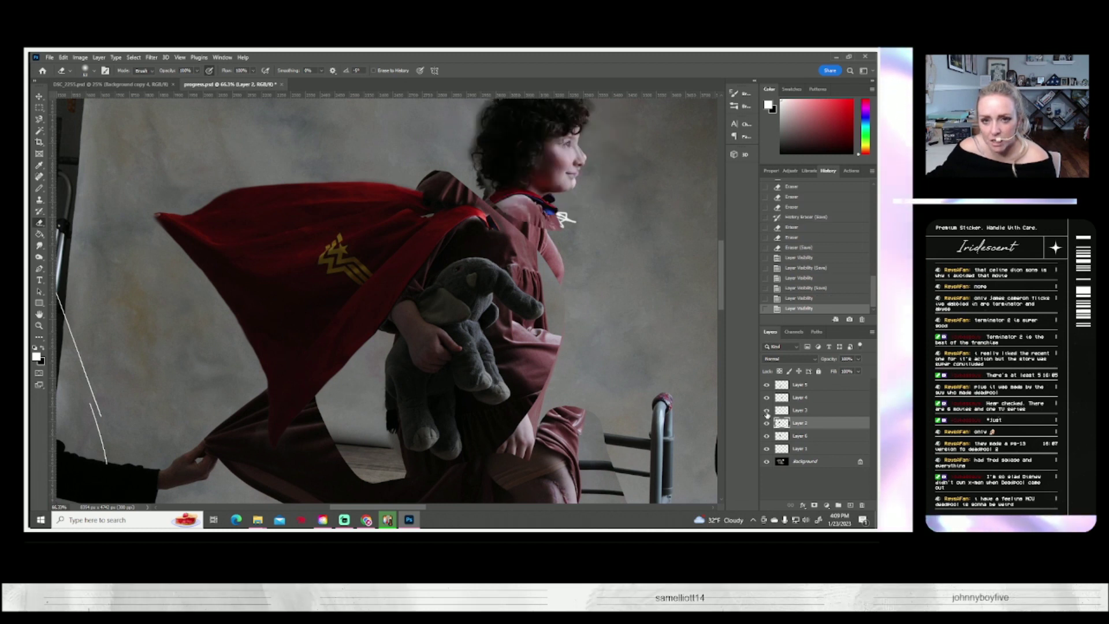
click(766, 399)
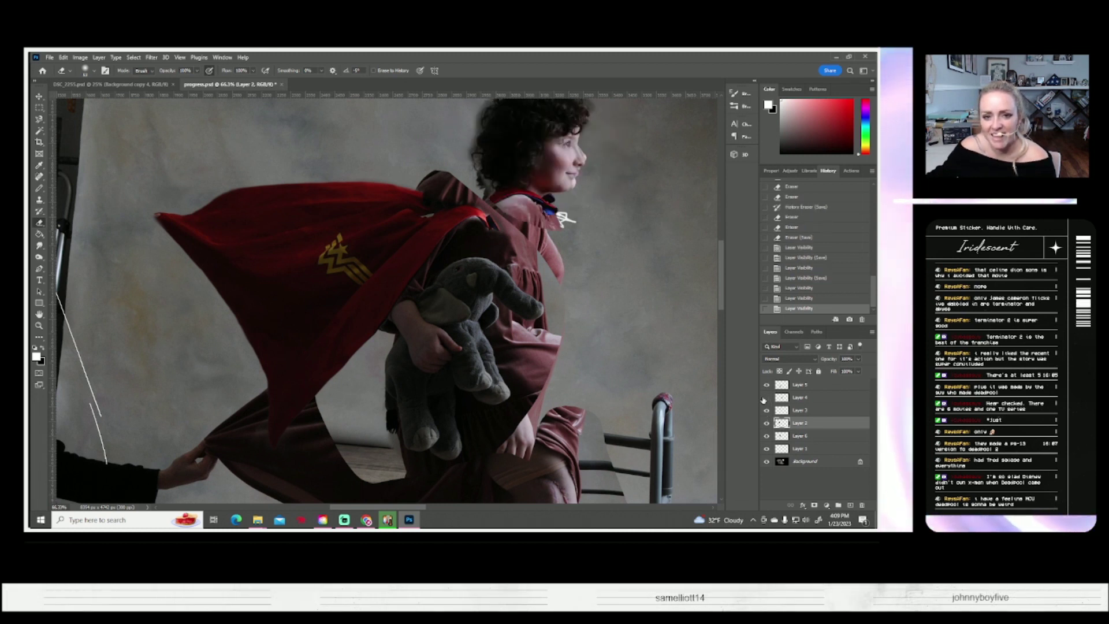
scroll(643, 395, down, 3)
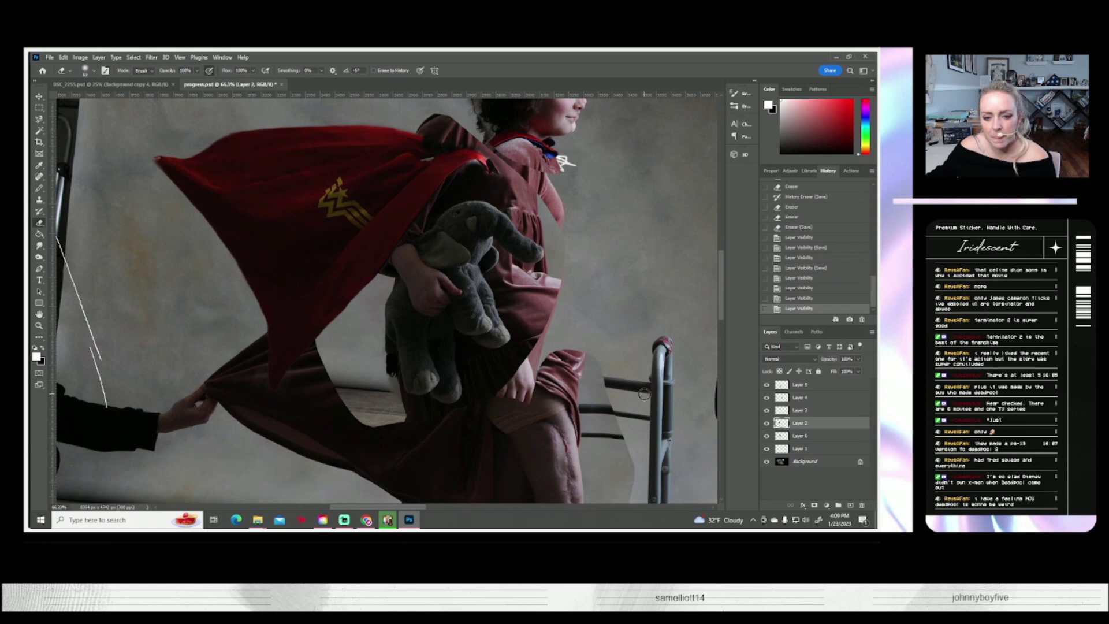
scroll(644, 395, up, 1)
scroll(644, 395, up, 1)
click(765, 448)
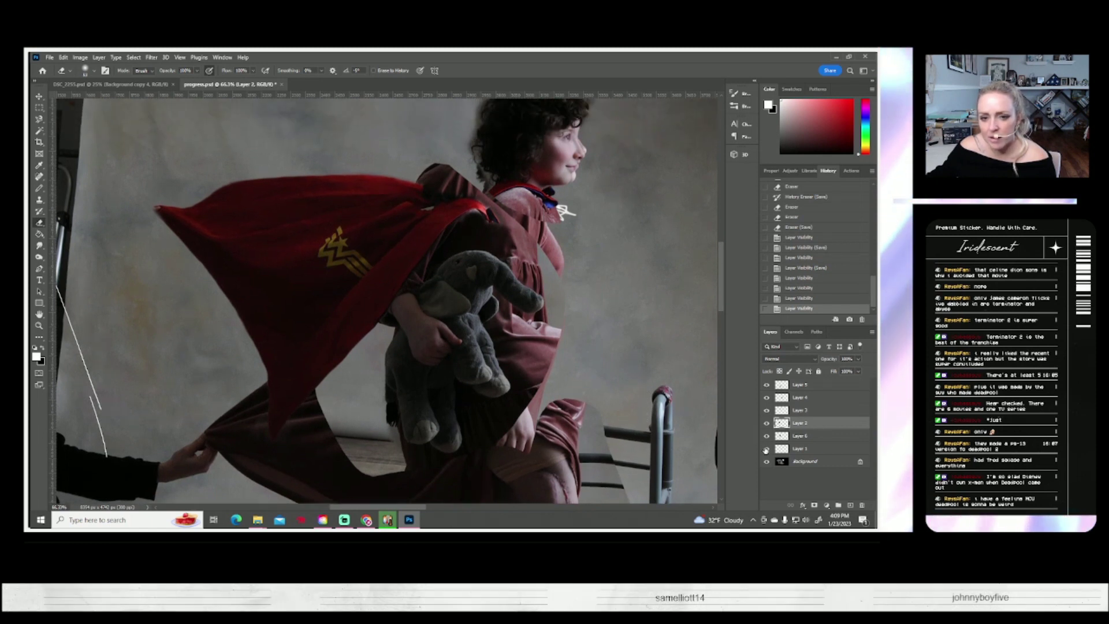
key(ctrl+z)
key(ctrl+shift+z)
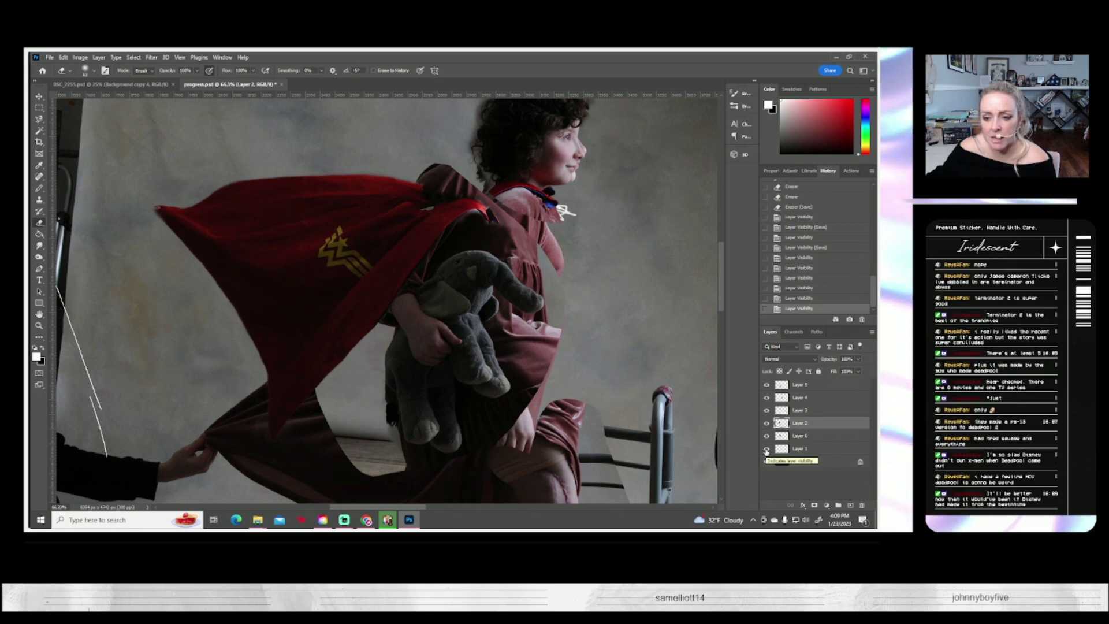
key(ctrl+z)
key(ctrl+shift+z)
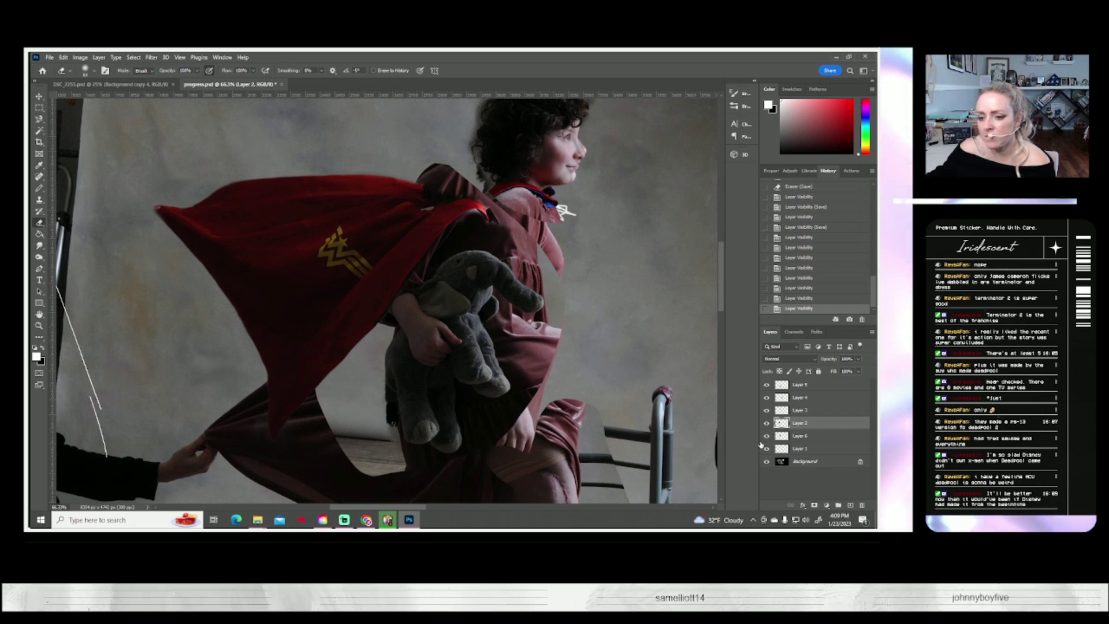
click(765, 449)
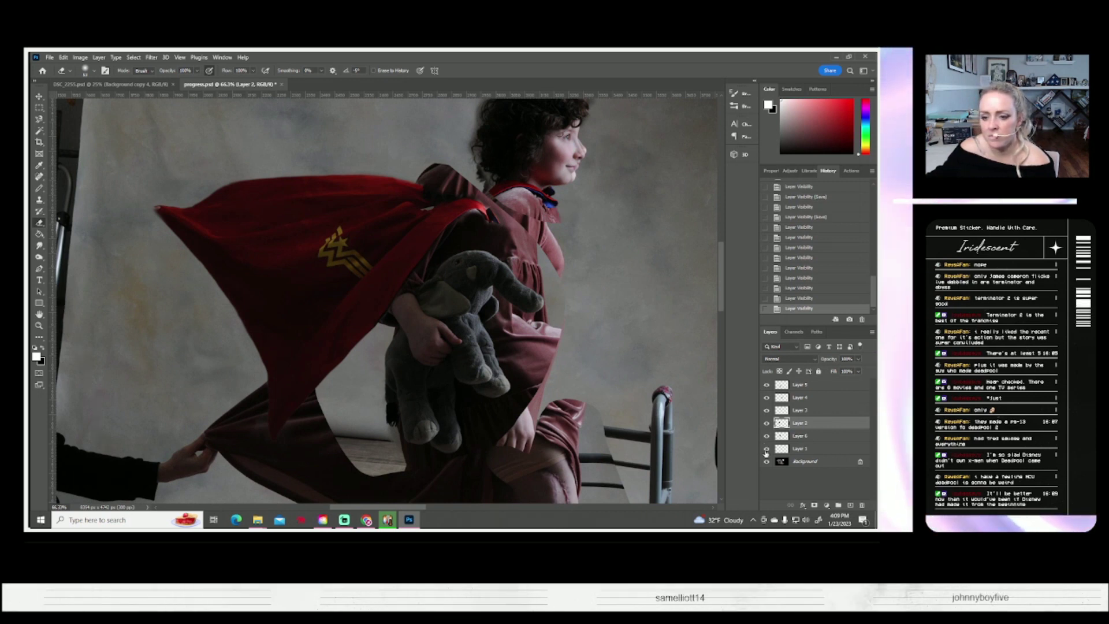
click(767, 386)
click(767, 386)
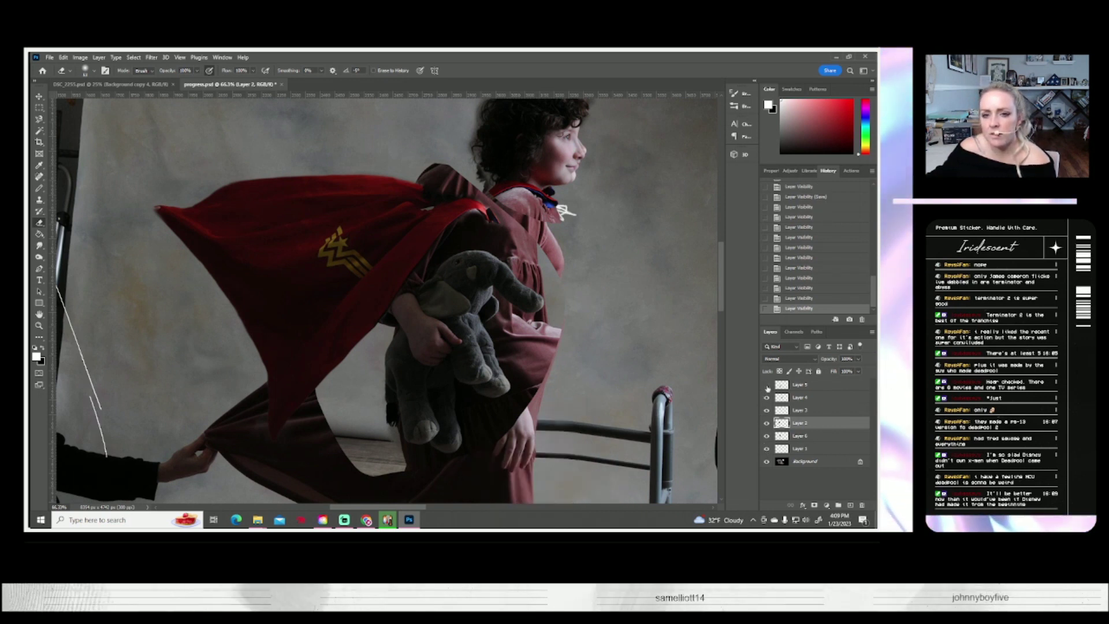
click(766, 386)
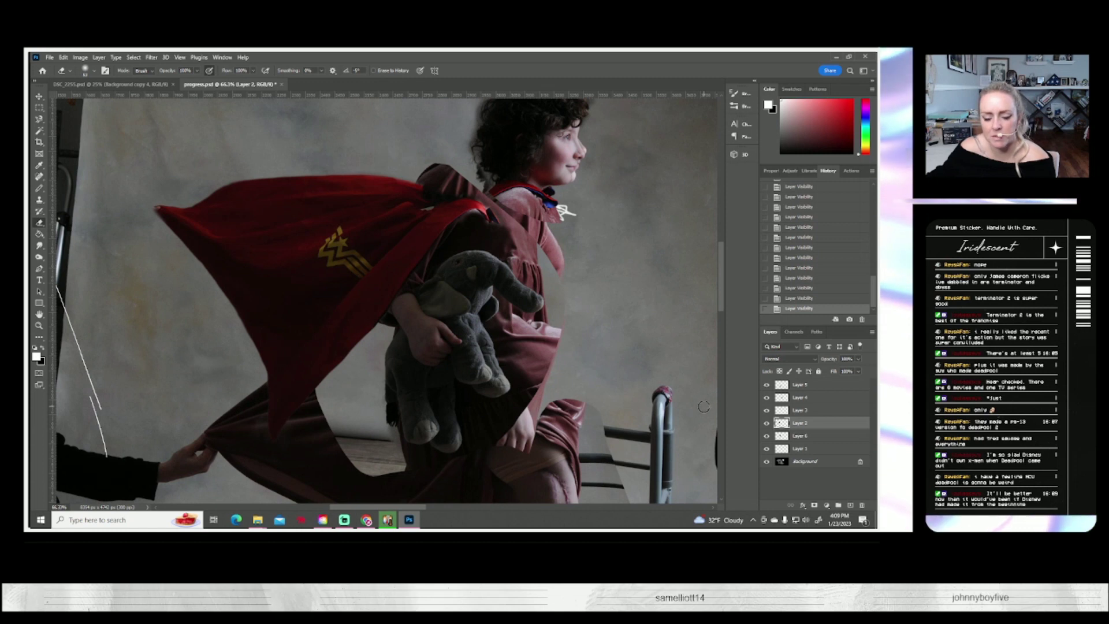
Move Layer 6's child-and-elephant piece down and to the right
mouse_move(698, 399)
mouse_down()
mouse_move(552, 340)
mouse_move(520, 260)
mouse_move(558, 340)
mouse_move(616, 387)
mouse_up()
drag(537, 354, 572, 368)
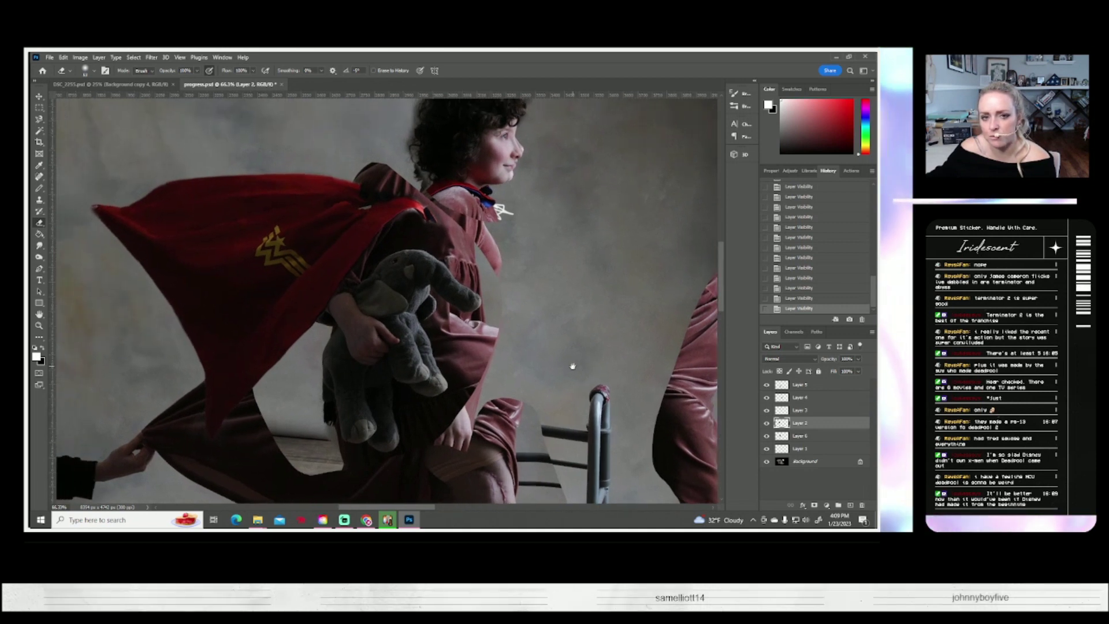
click(765, 436)
click(765, 436)
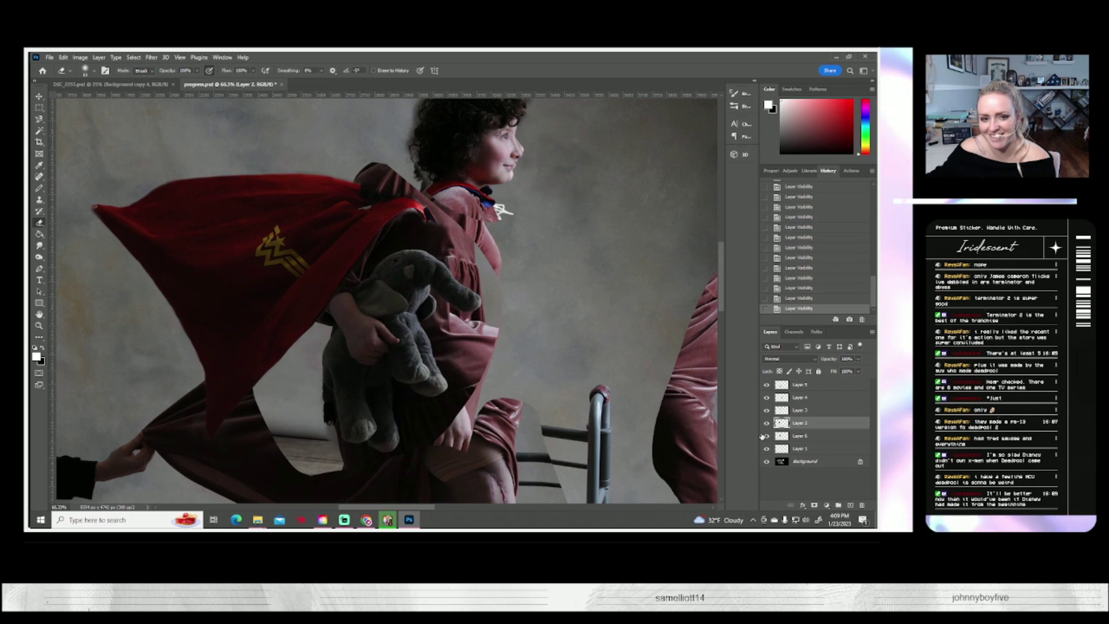
click(798, 436)
drag(467, 383, 358, 323)
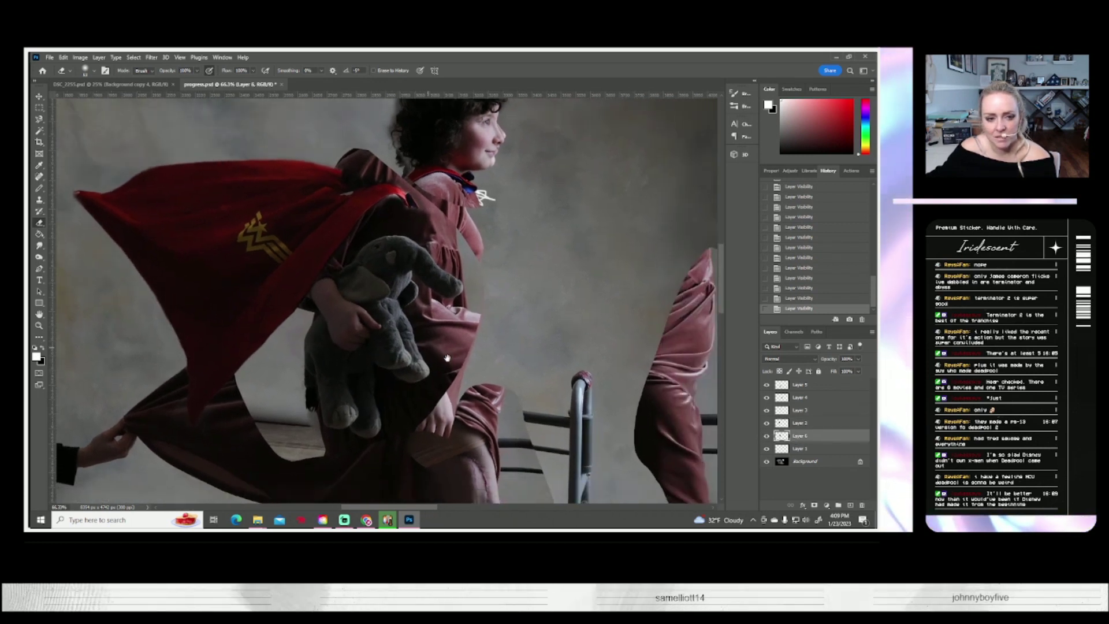
key(v)
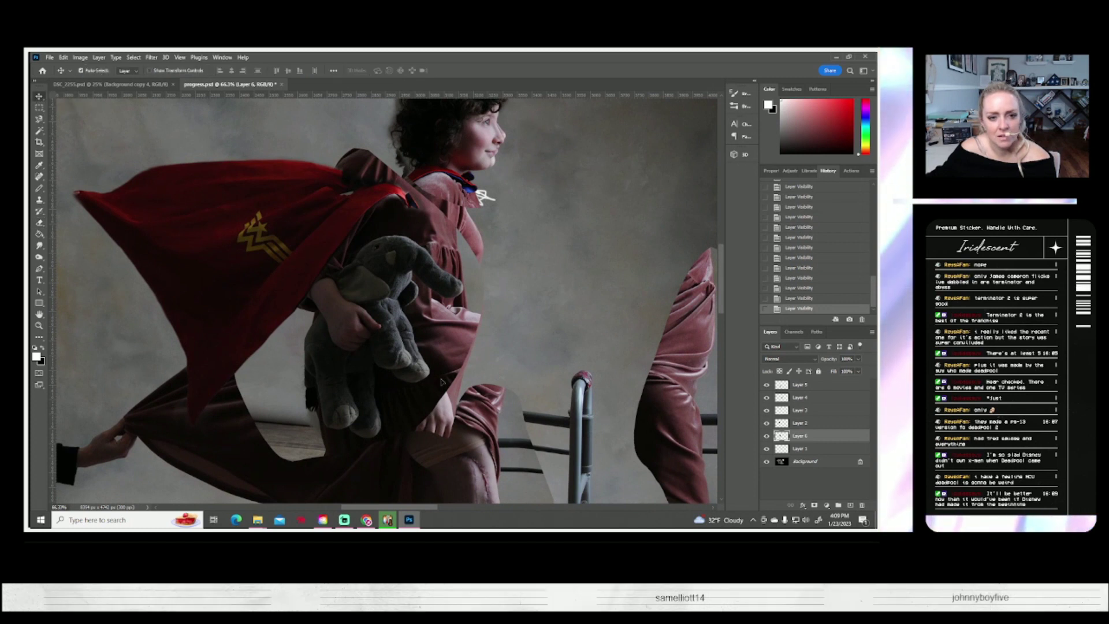
mouse_move(357, 324)
mouse_down()
mouse_move(490, 368)
mouse_move(463, 350)
mouse_up()
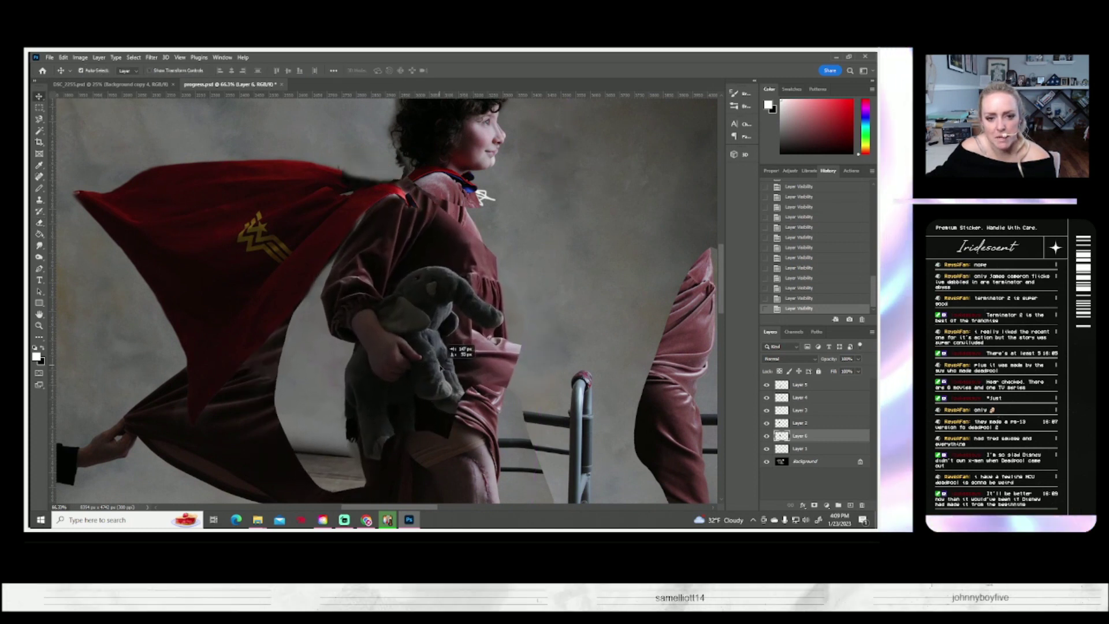
drag(466, 351, 467, 351)
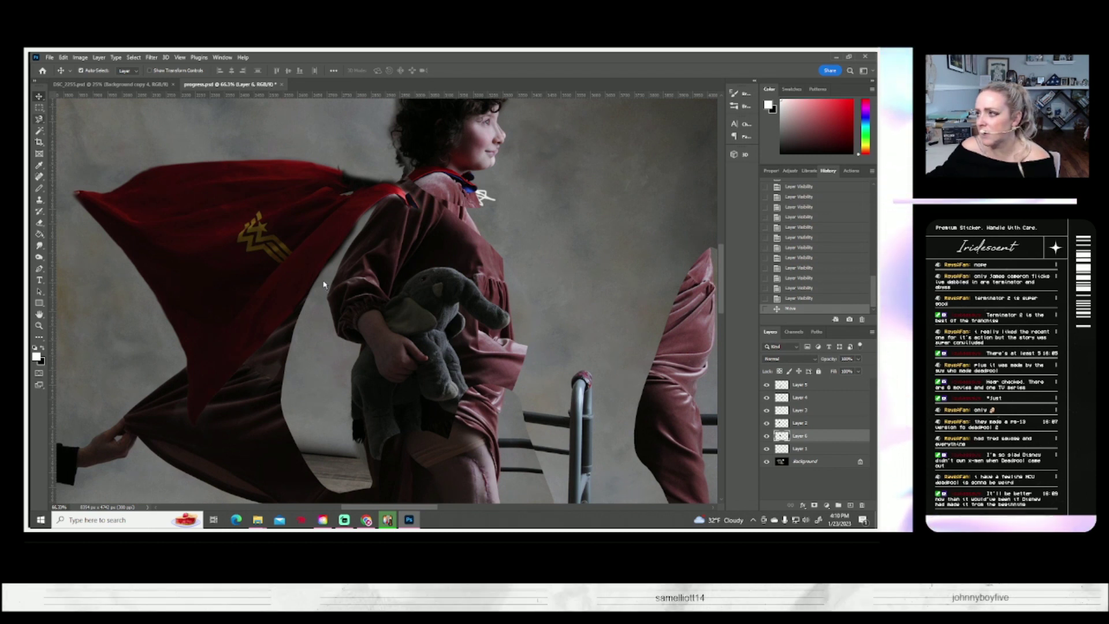
Save progress.psd with the Eraser active, then dismiss the accidentally opened Edit menu
key(l)
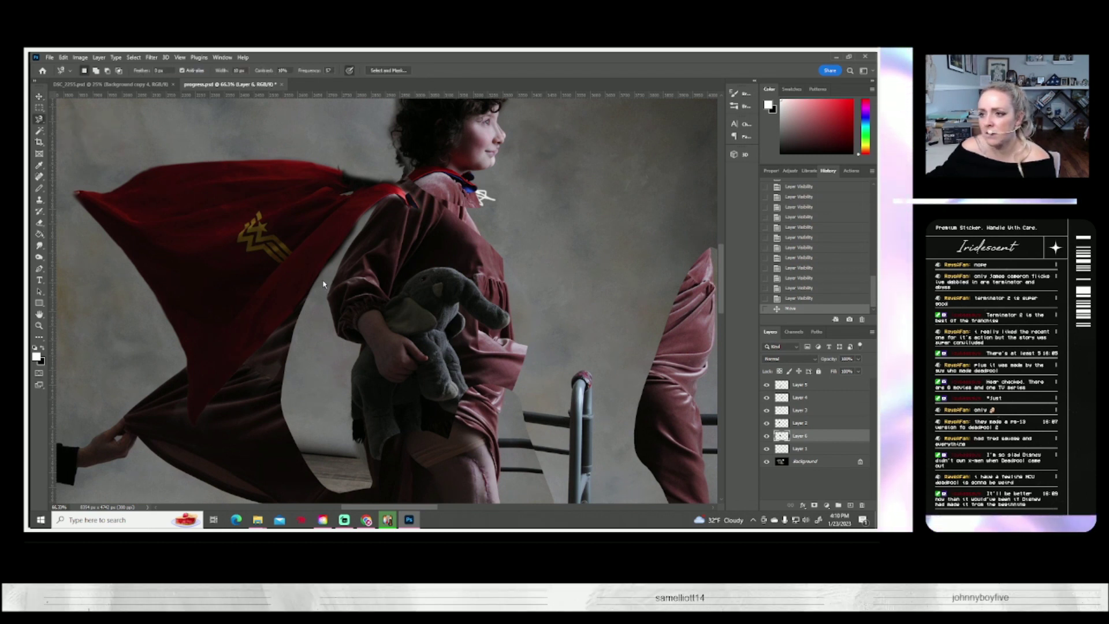
key(b)
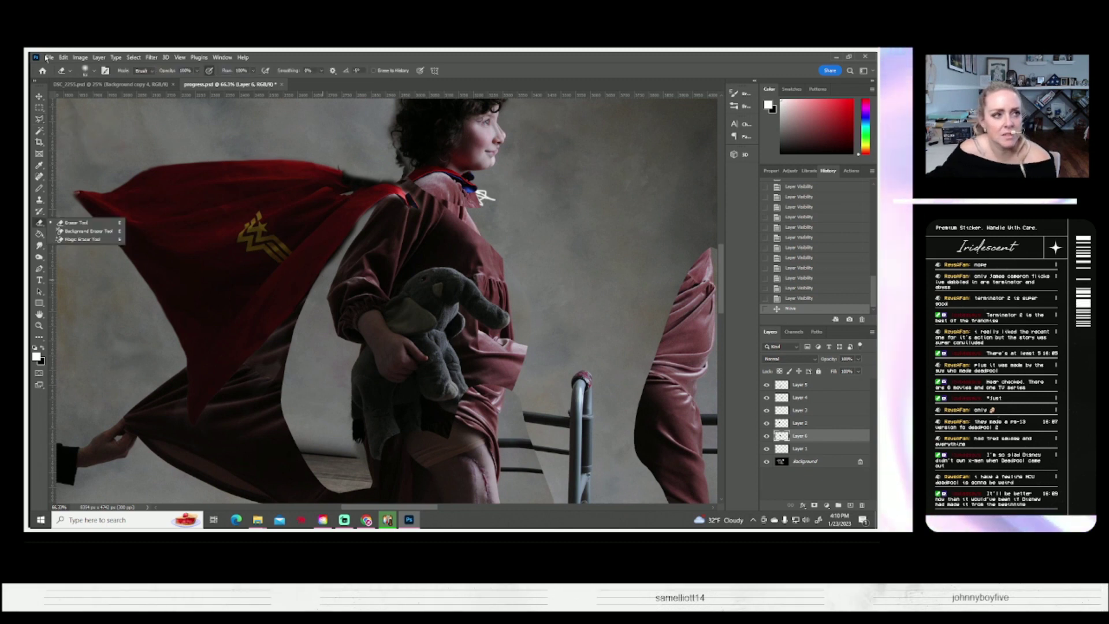
key(ctrl+s)
key(alt+e)
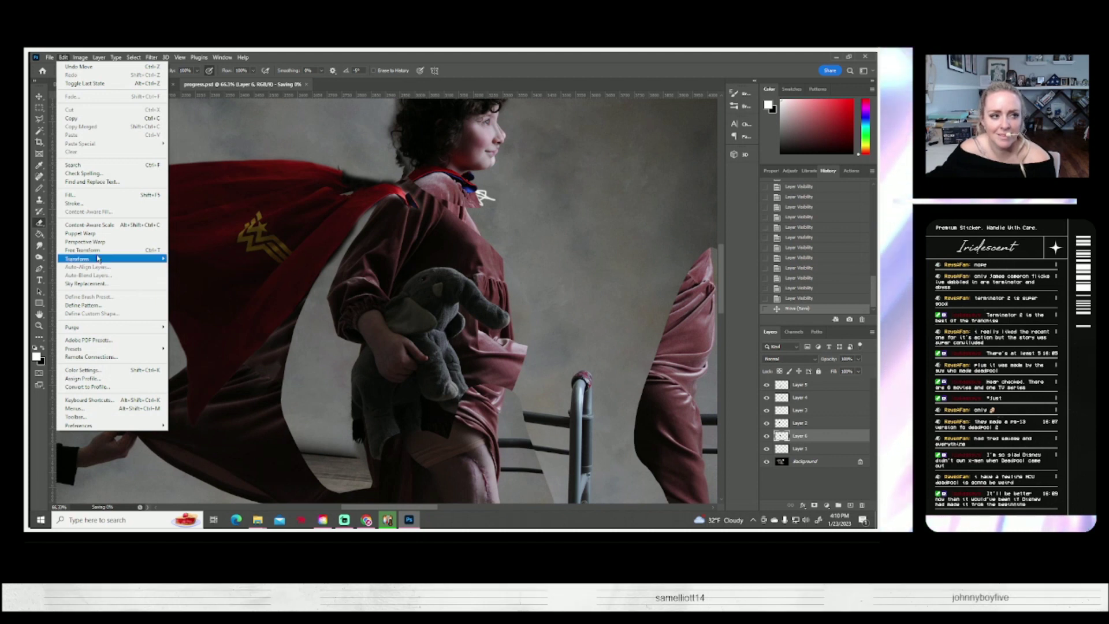
click(501, 72)
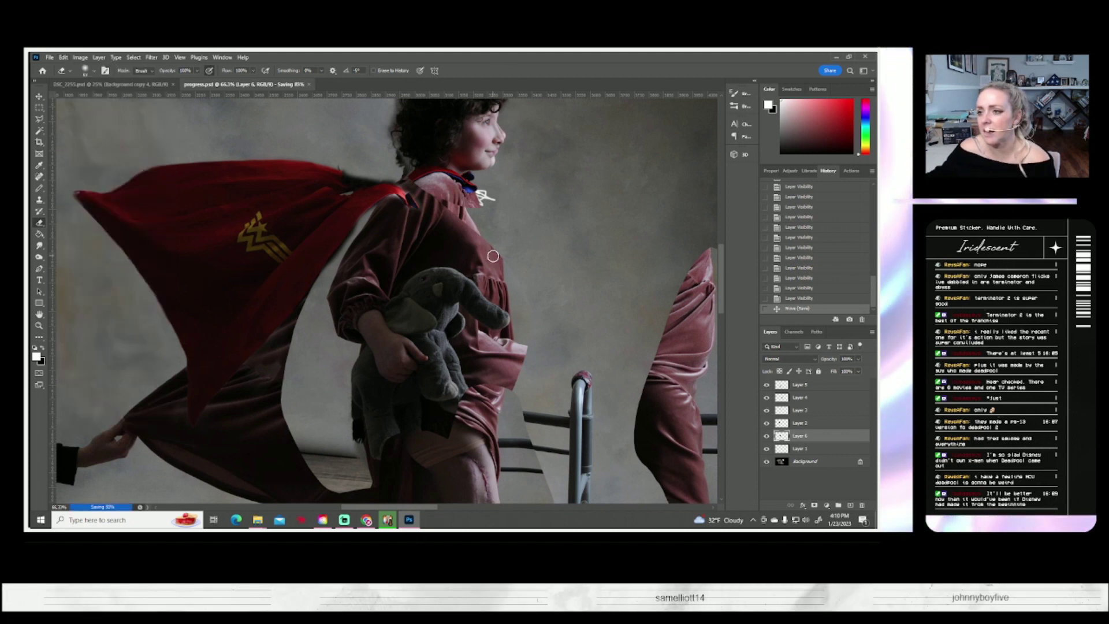